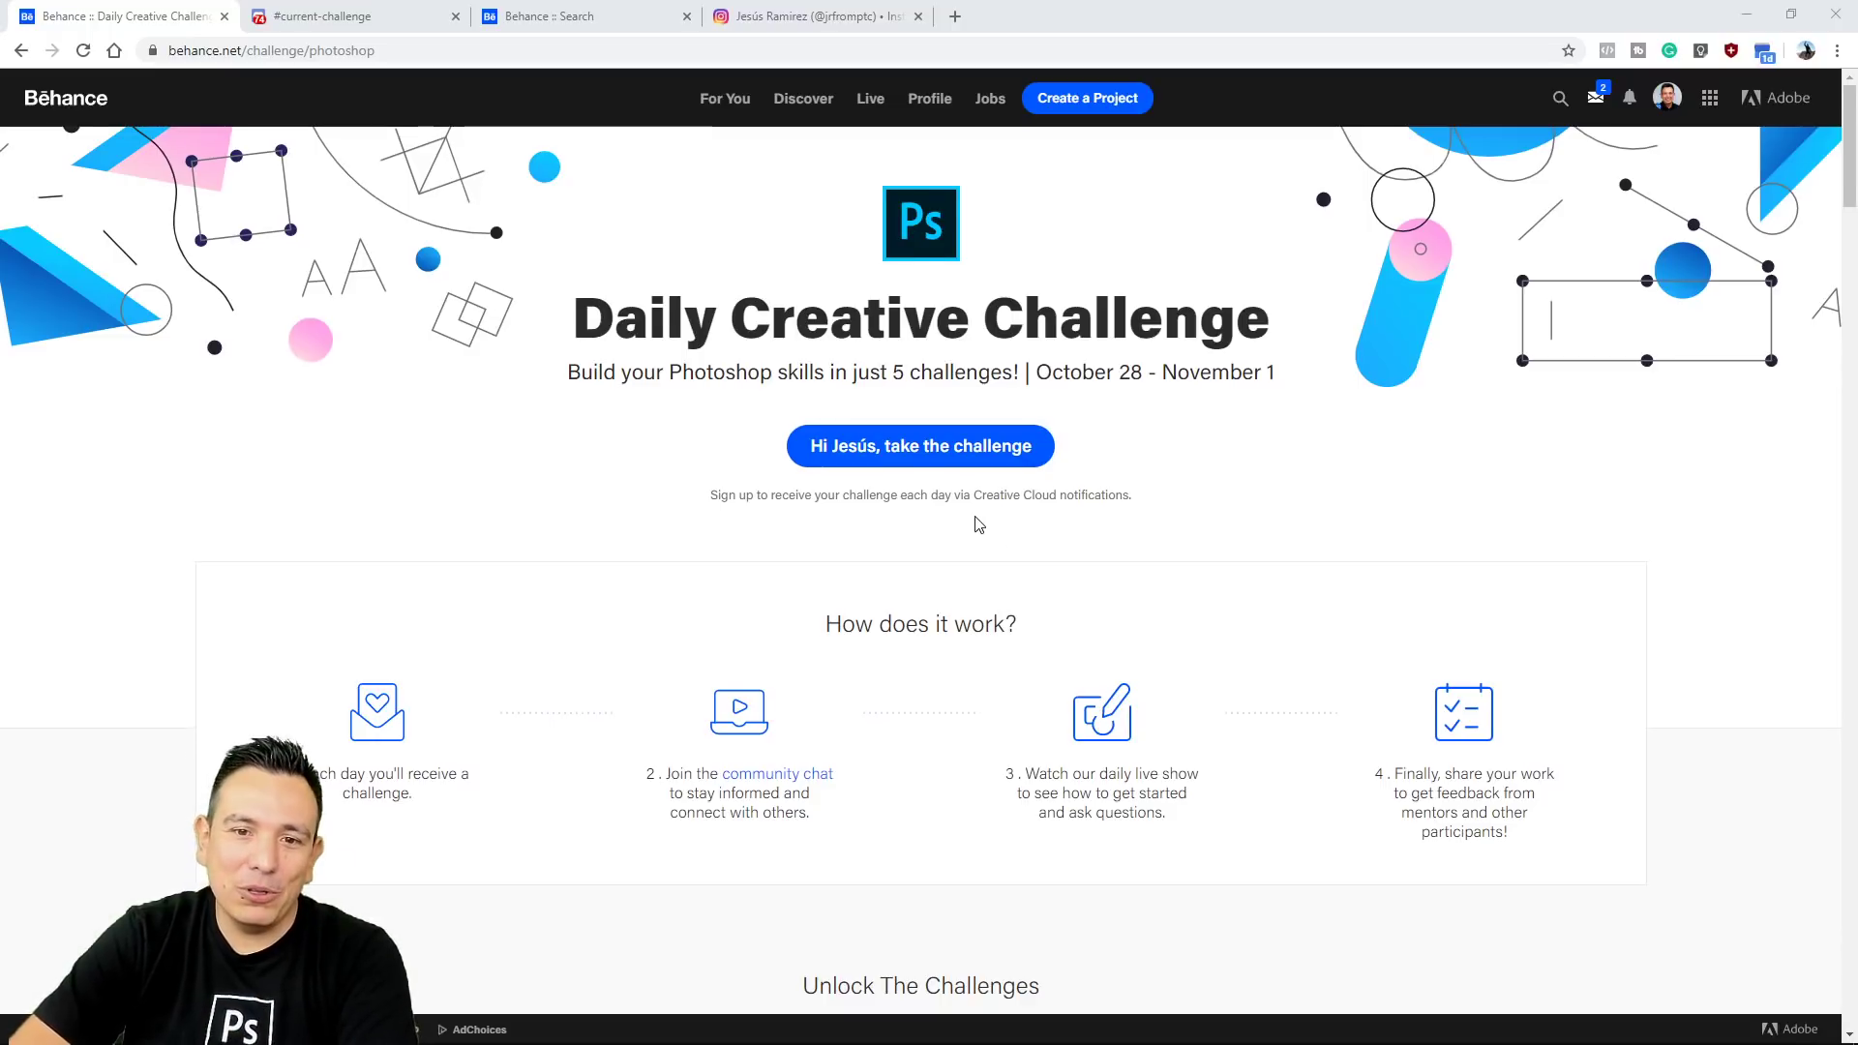
# Look over the unlocked challenges and the how-it-works section on the Photoshop Daily Creative Challenge page.
pyautogui.scroll(-7, 979, 523)
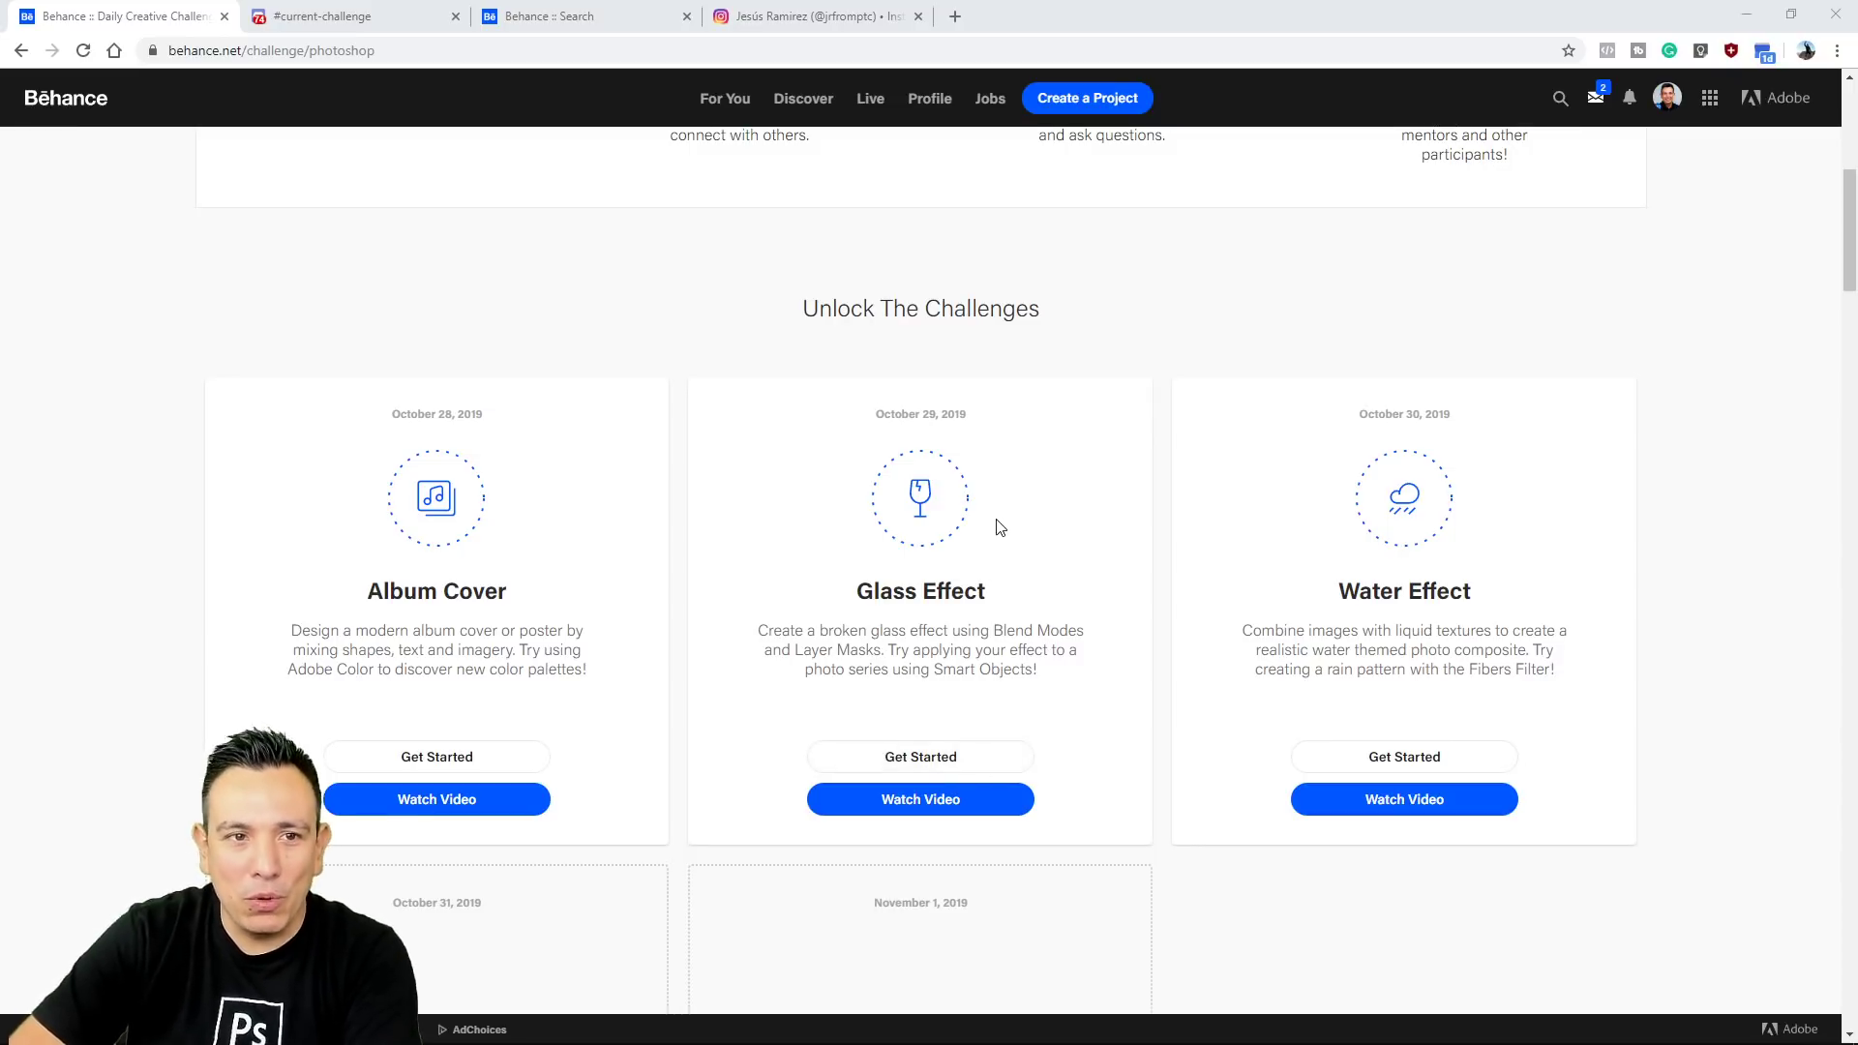
pyautogui.scroll(6, 1000, 527)
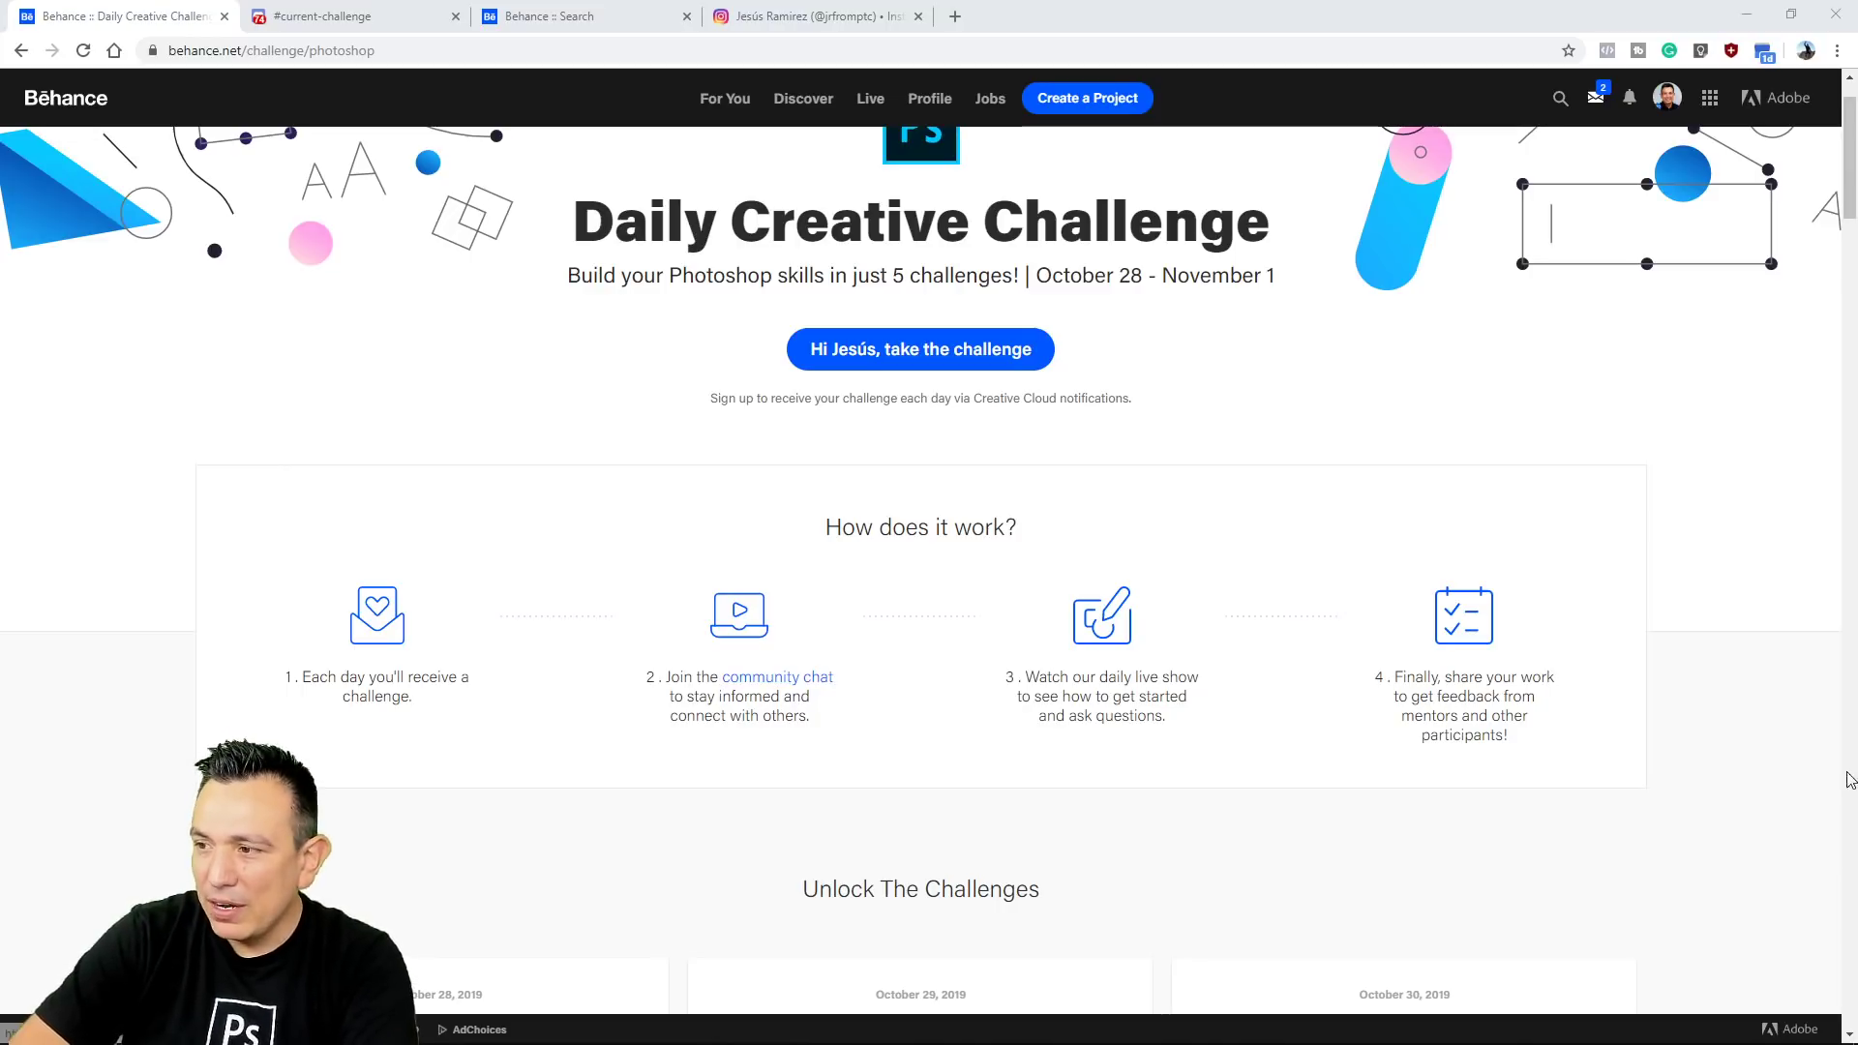
# Switch to the Adobe Photoshop Discord server and browse the artwork and feedback shared in the current-challenge channel.
pyautogui.click(369, 29)
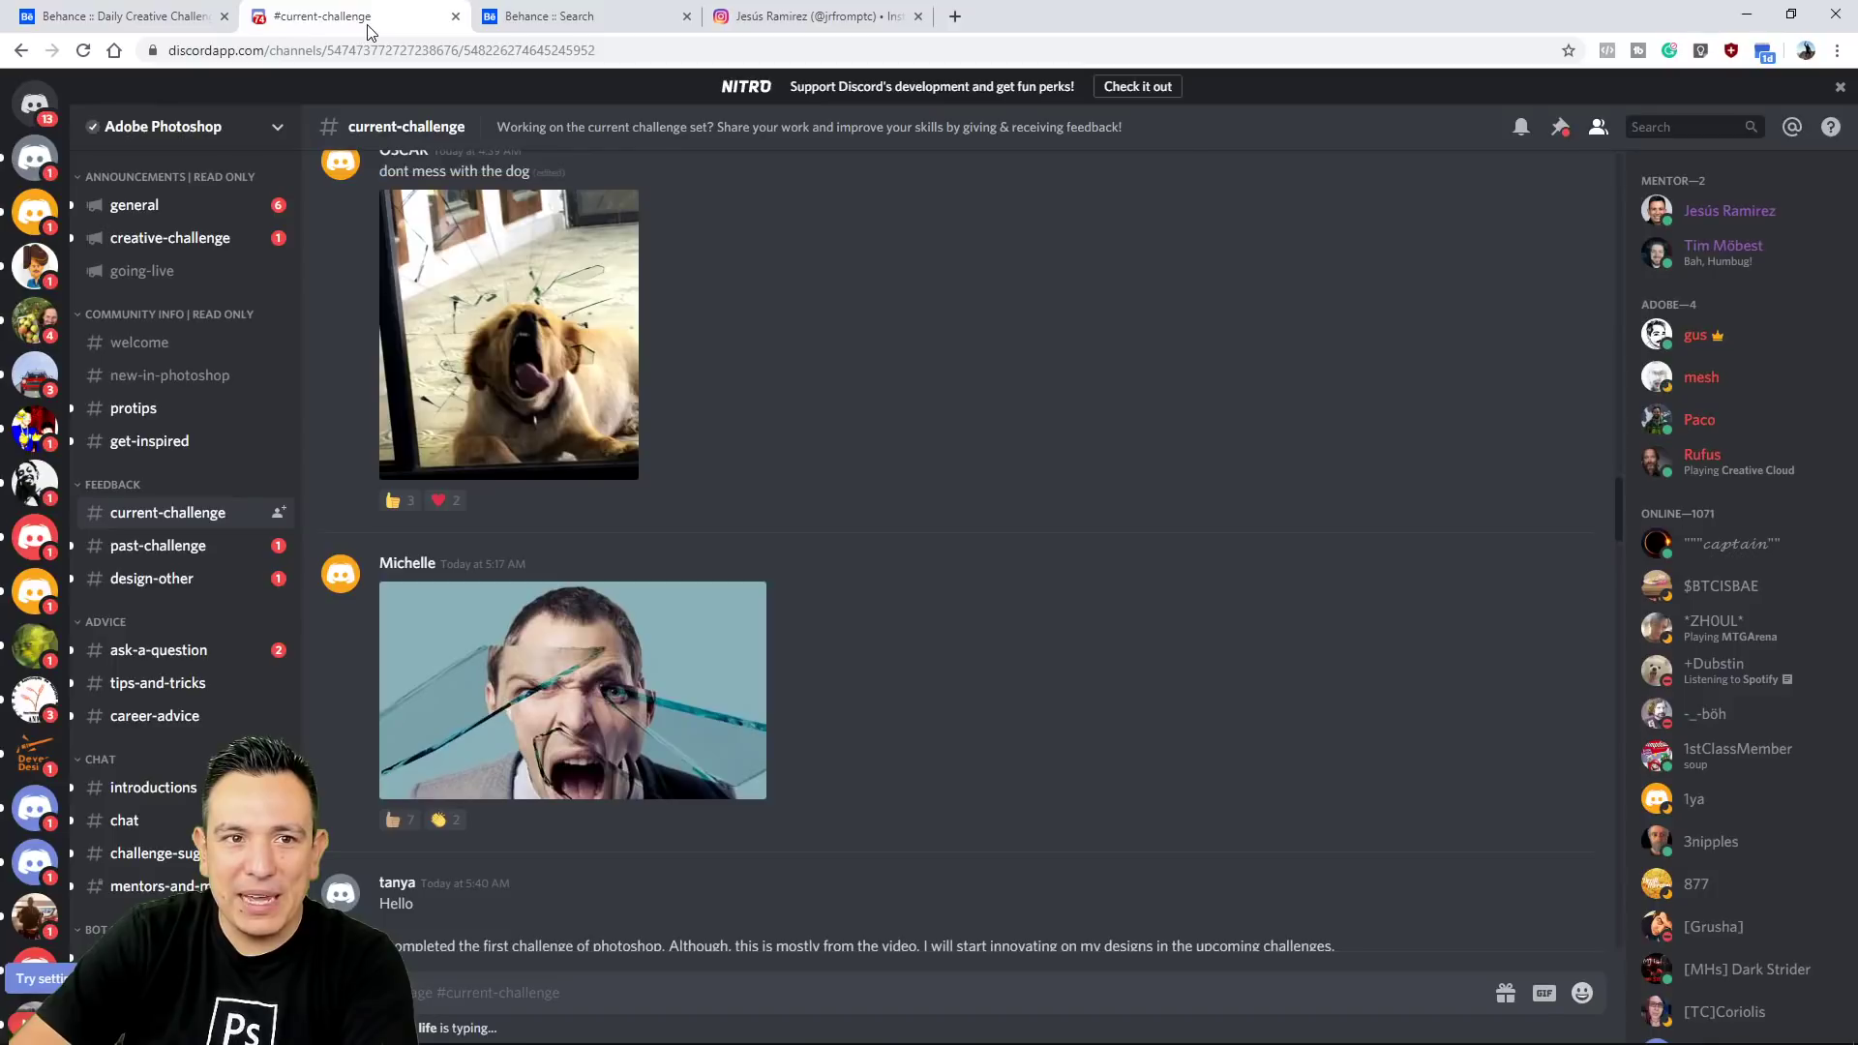
pyautogui.scroll(8, 950, 502)
pyautogui.scroll(-5, 951, 501)
pyautogui.scroll(-4, 952, 501)
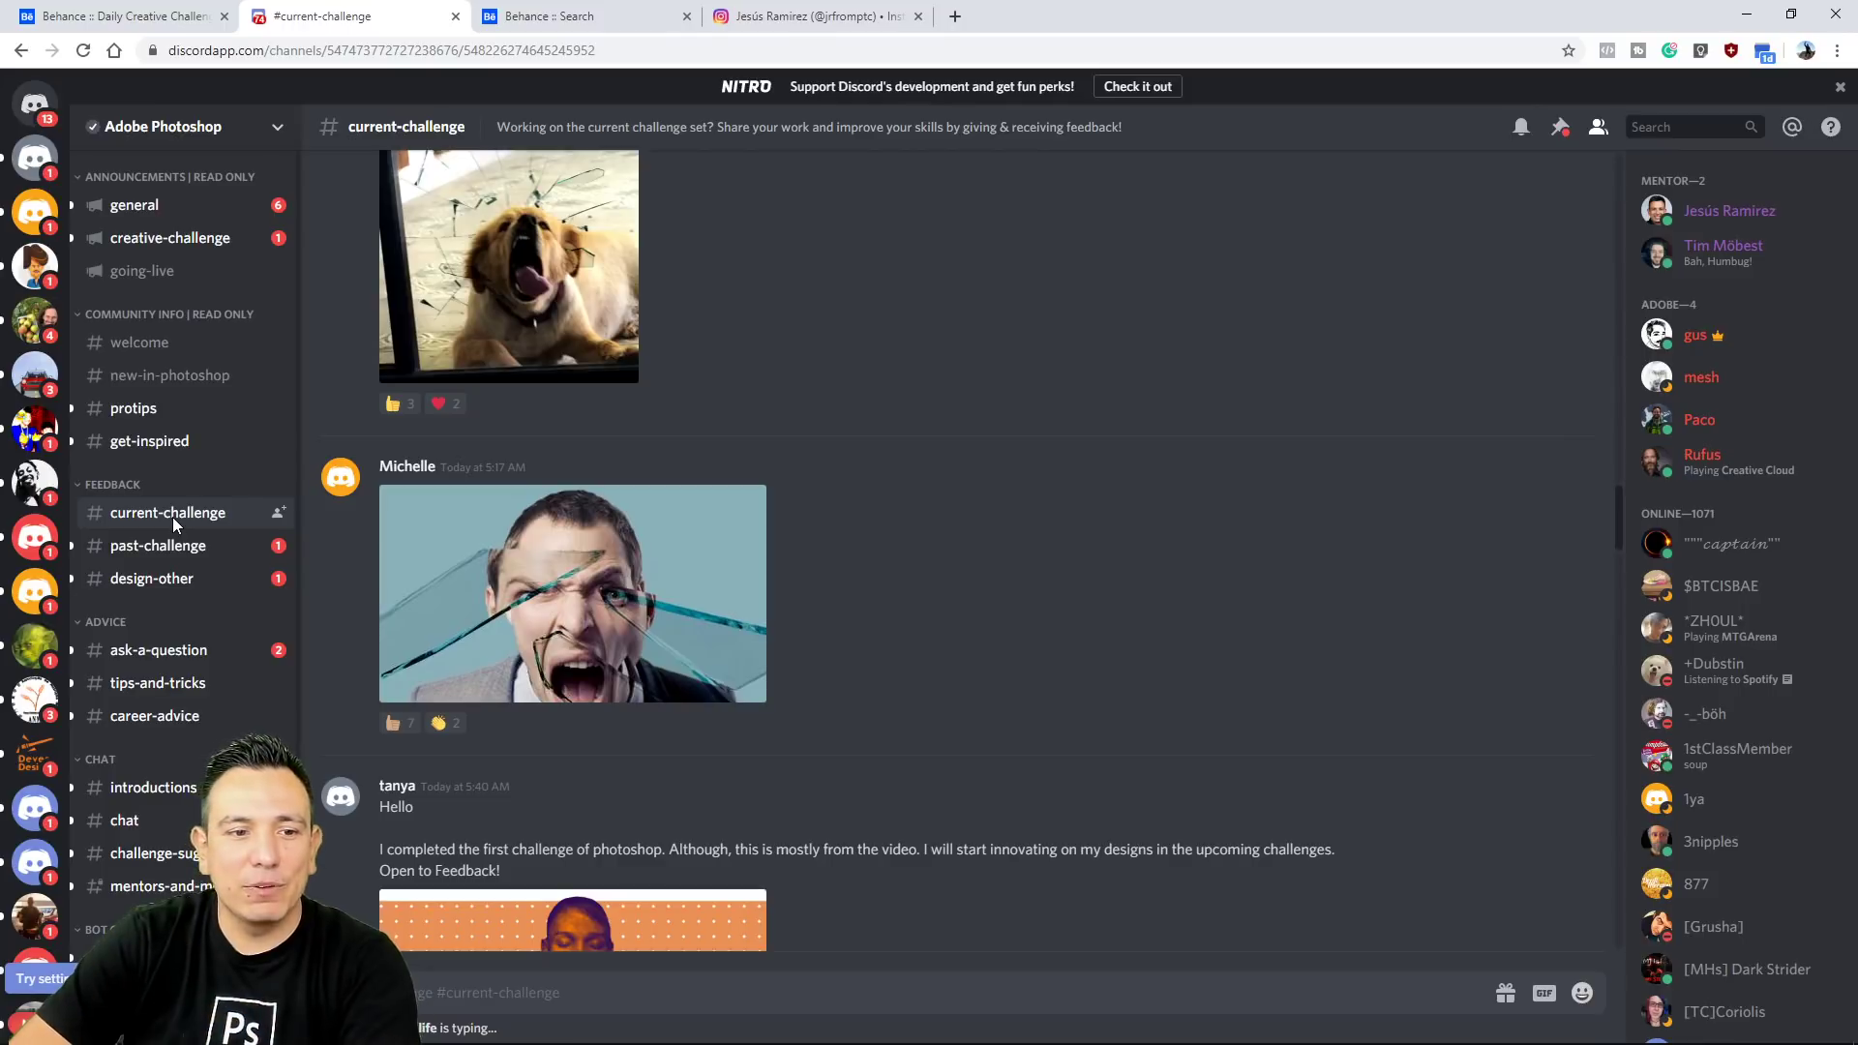
pyautogui.scroll(-20, 877, 573)
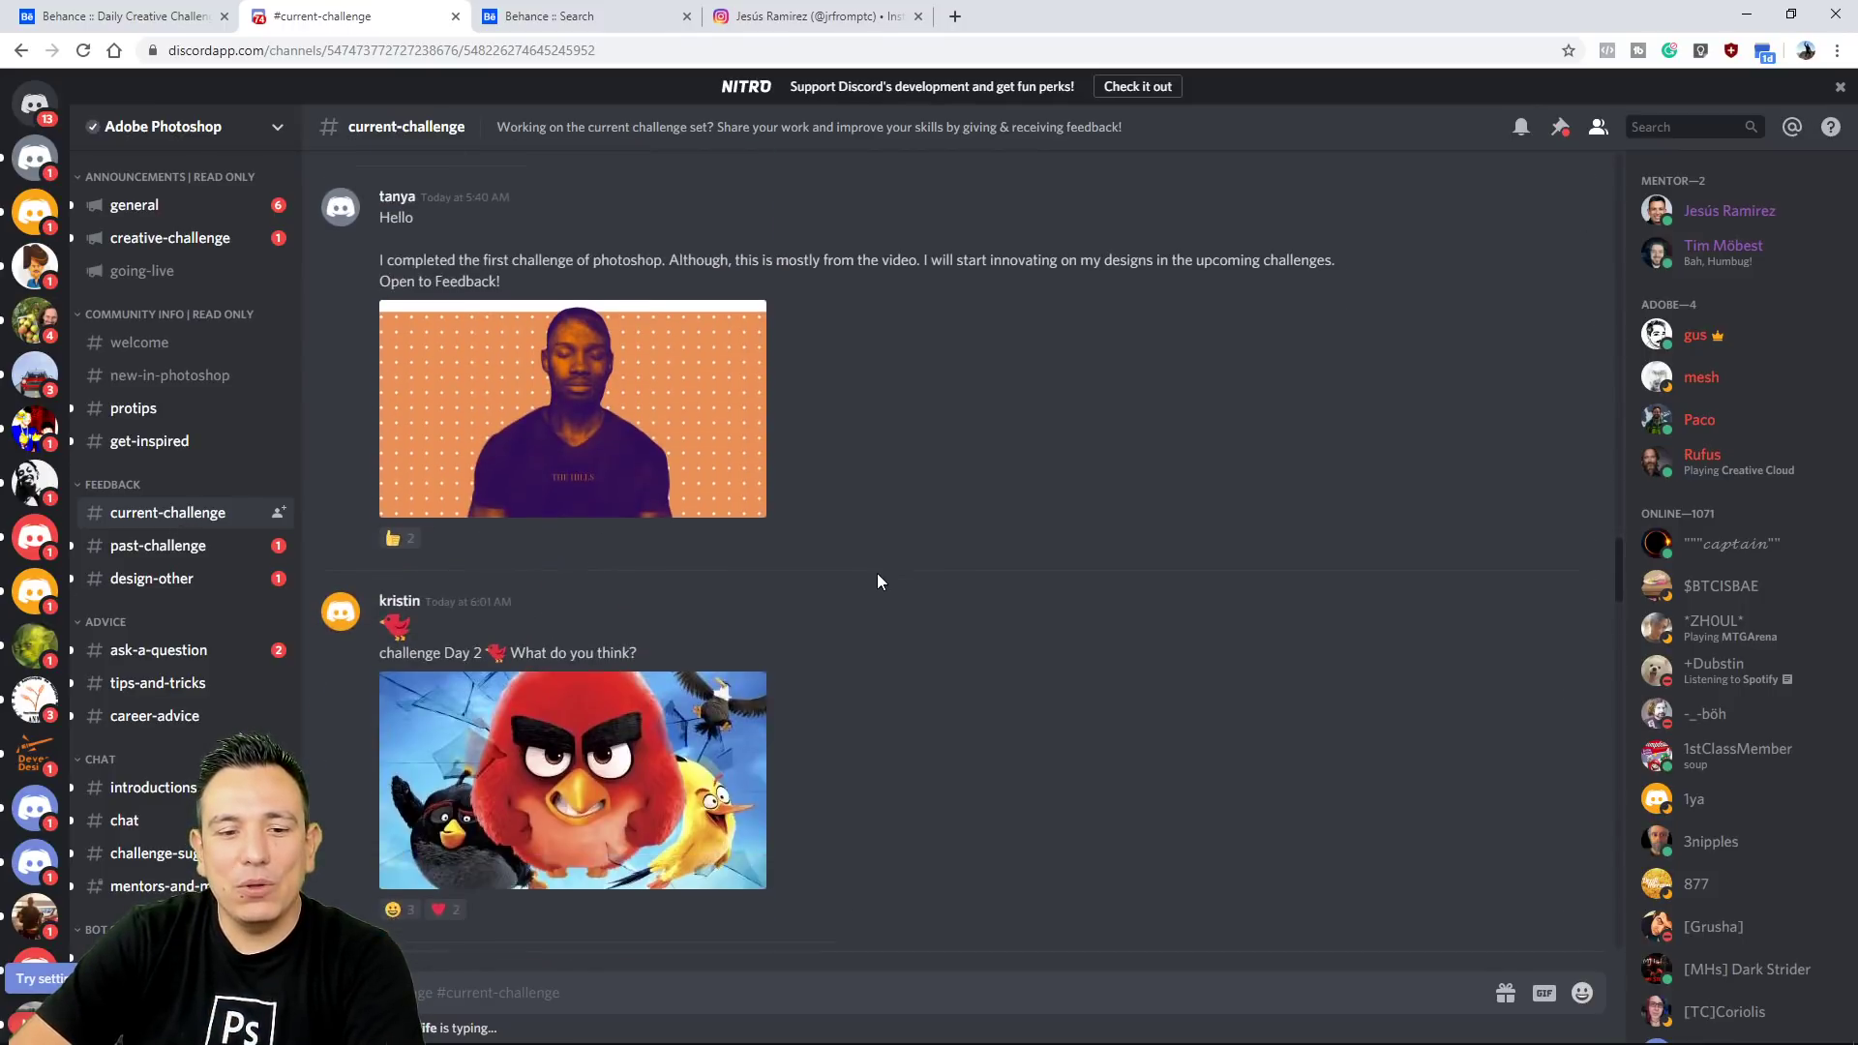
pyautogui.scroll(-20, 871, 570)
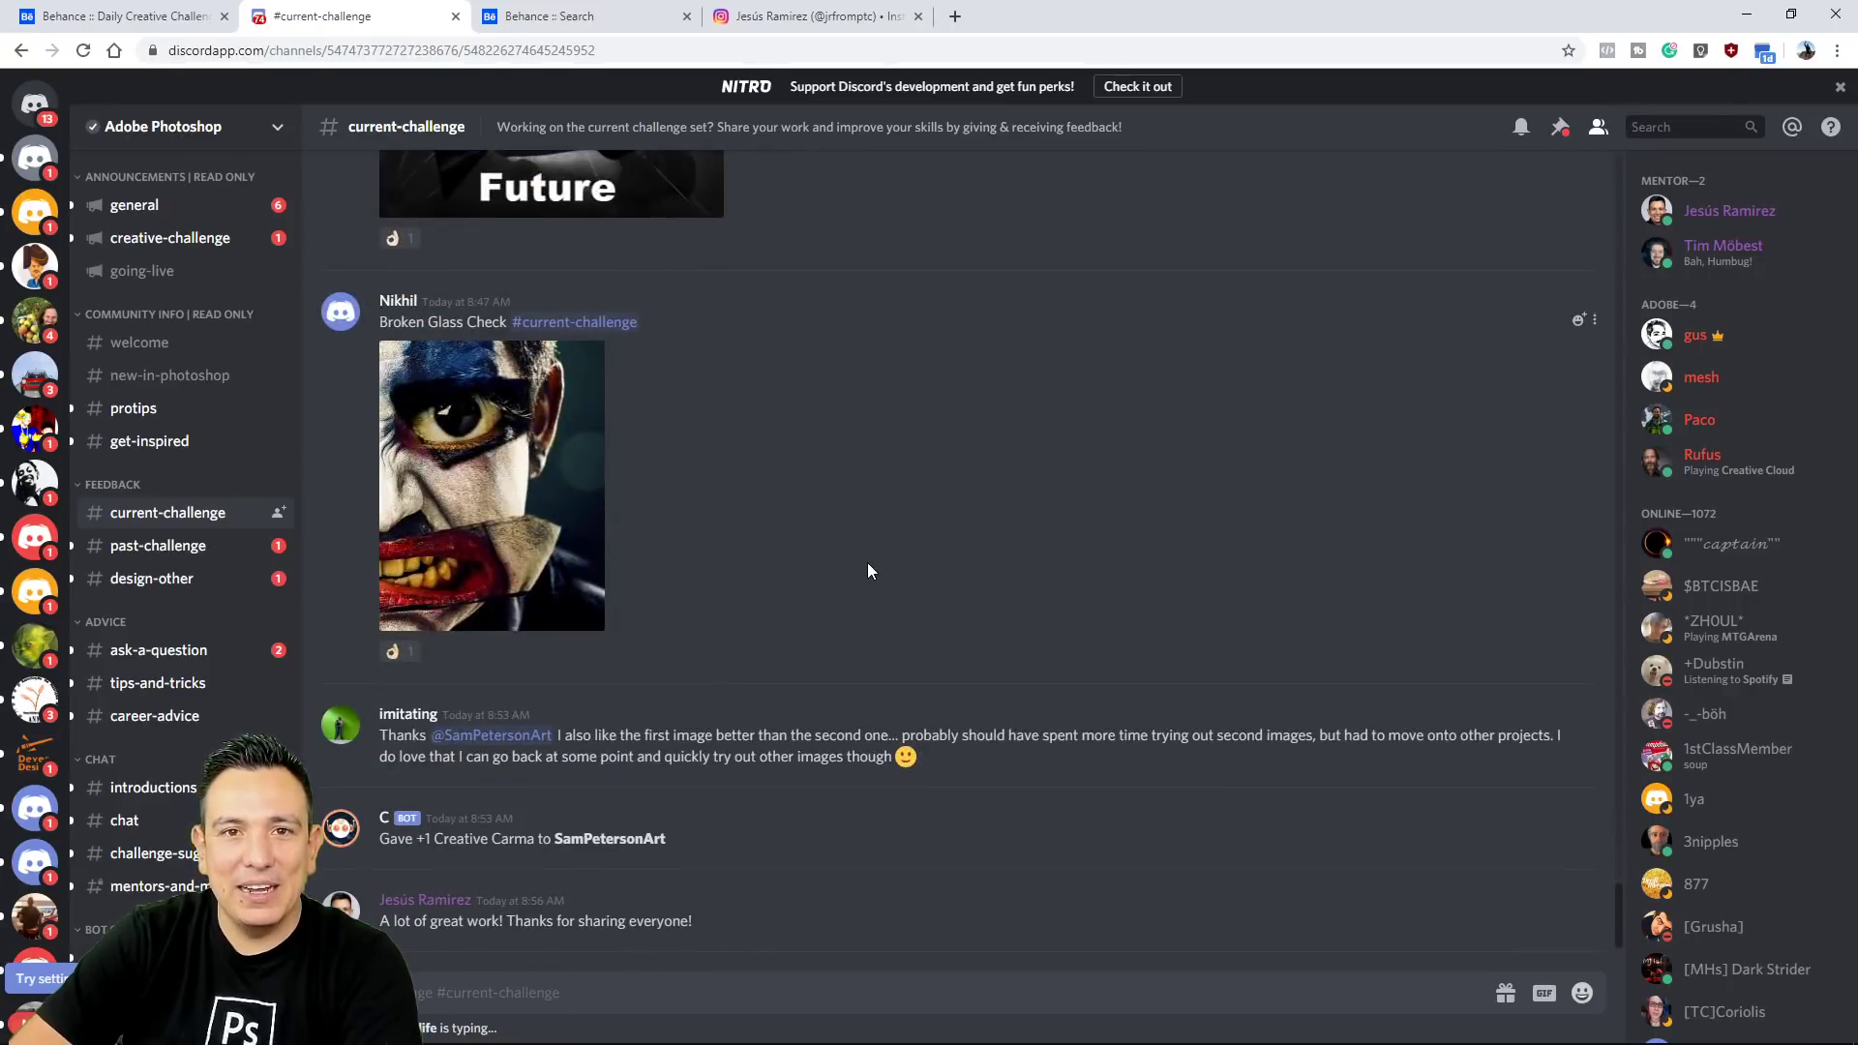
pyautogui.scroll(2, 871, 566)
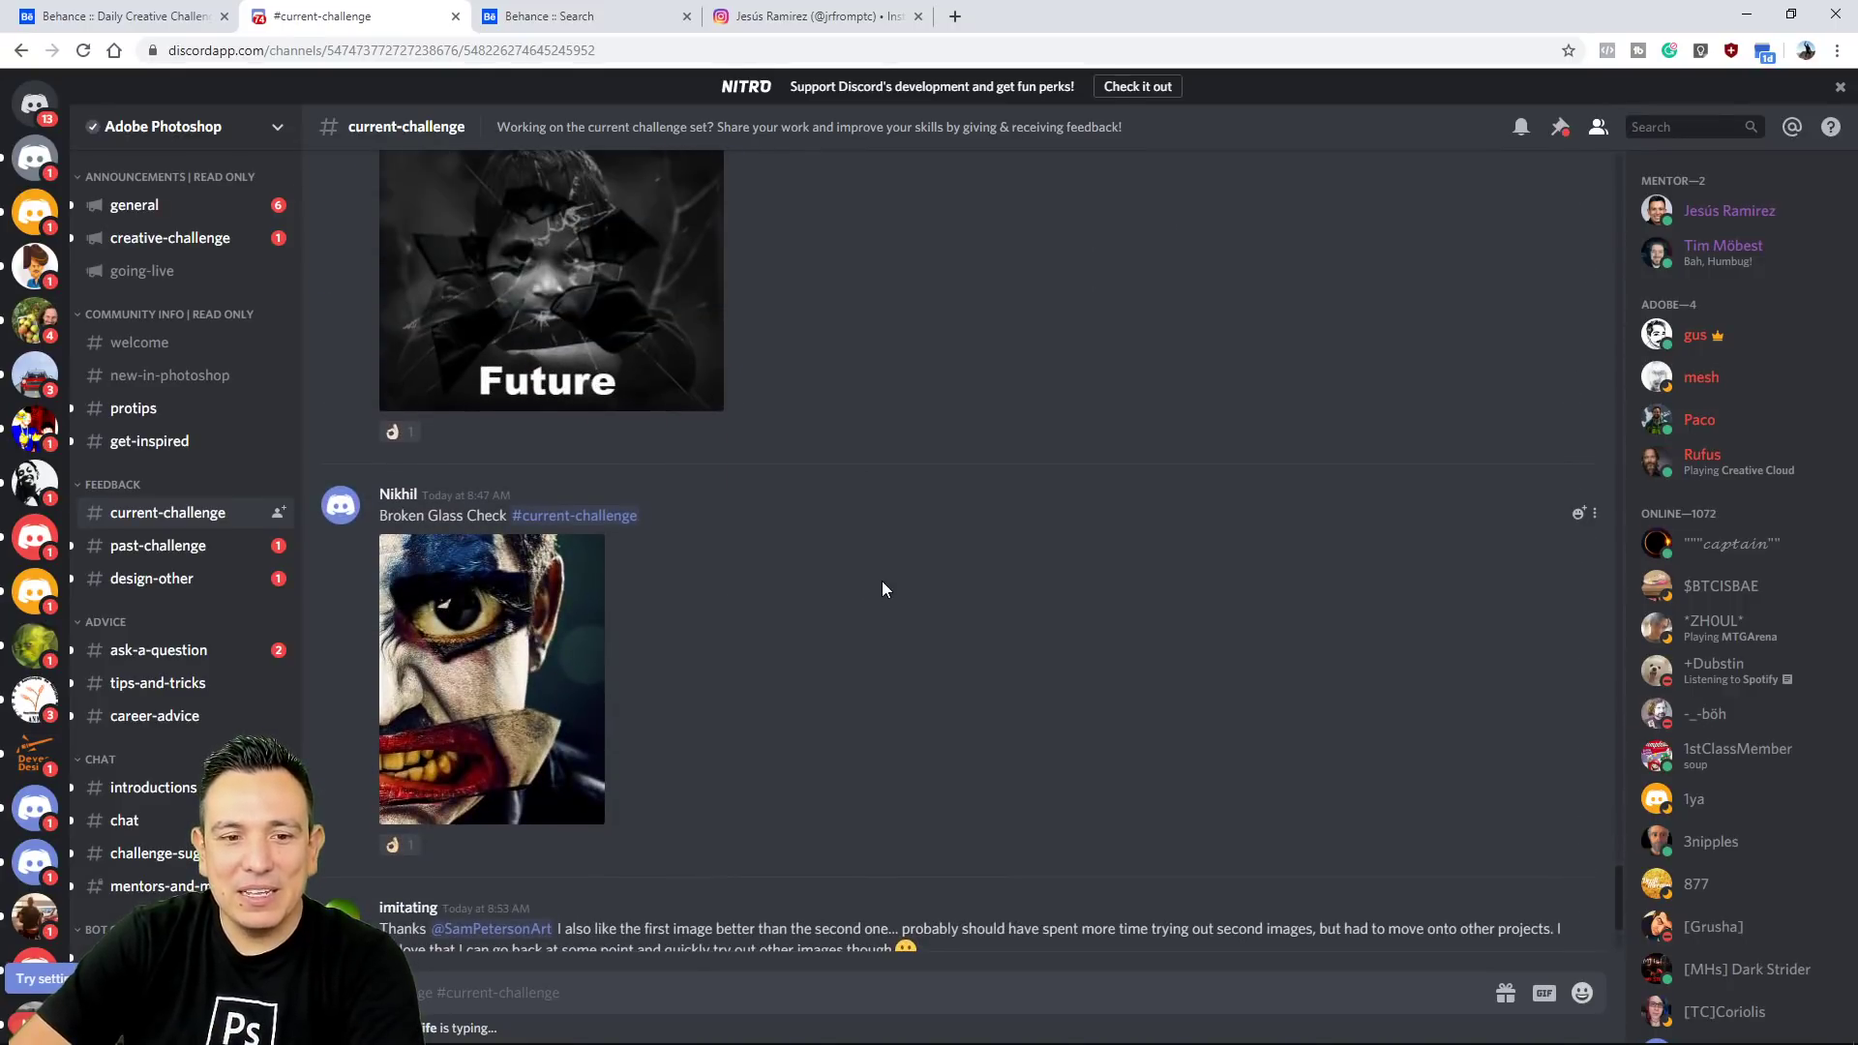
pyautogui.scroll(8, 883, 589)
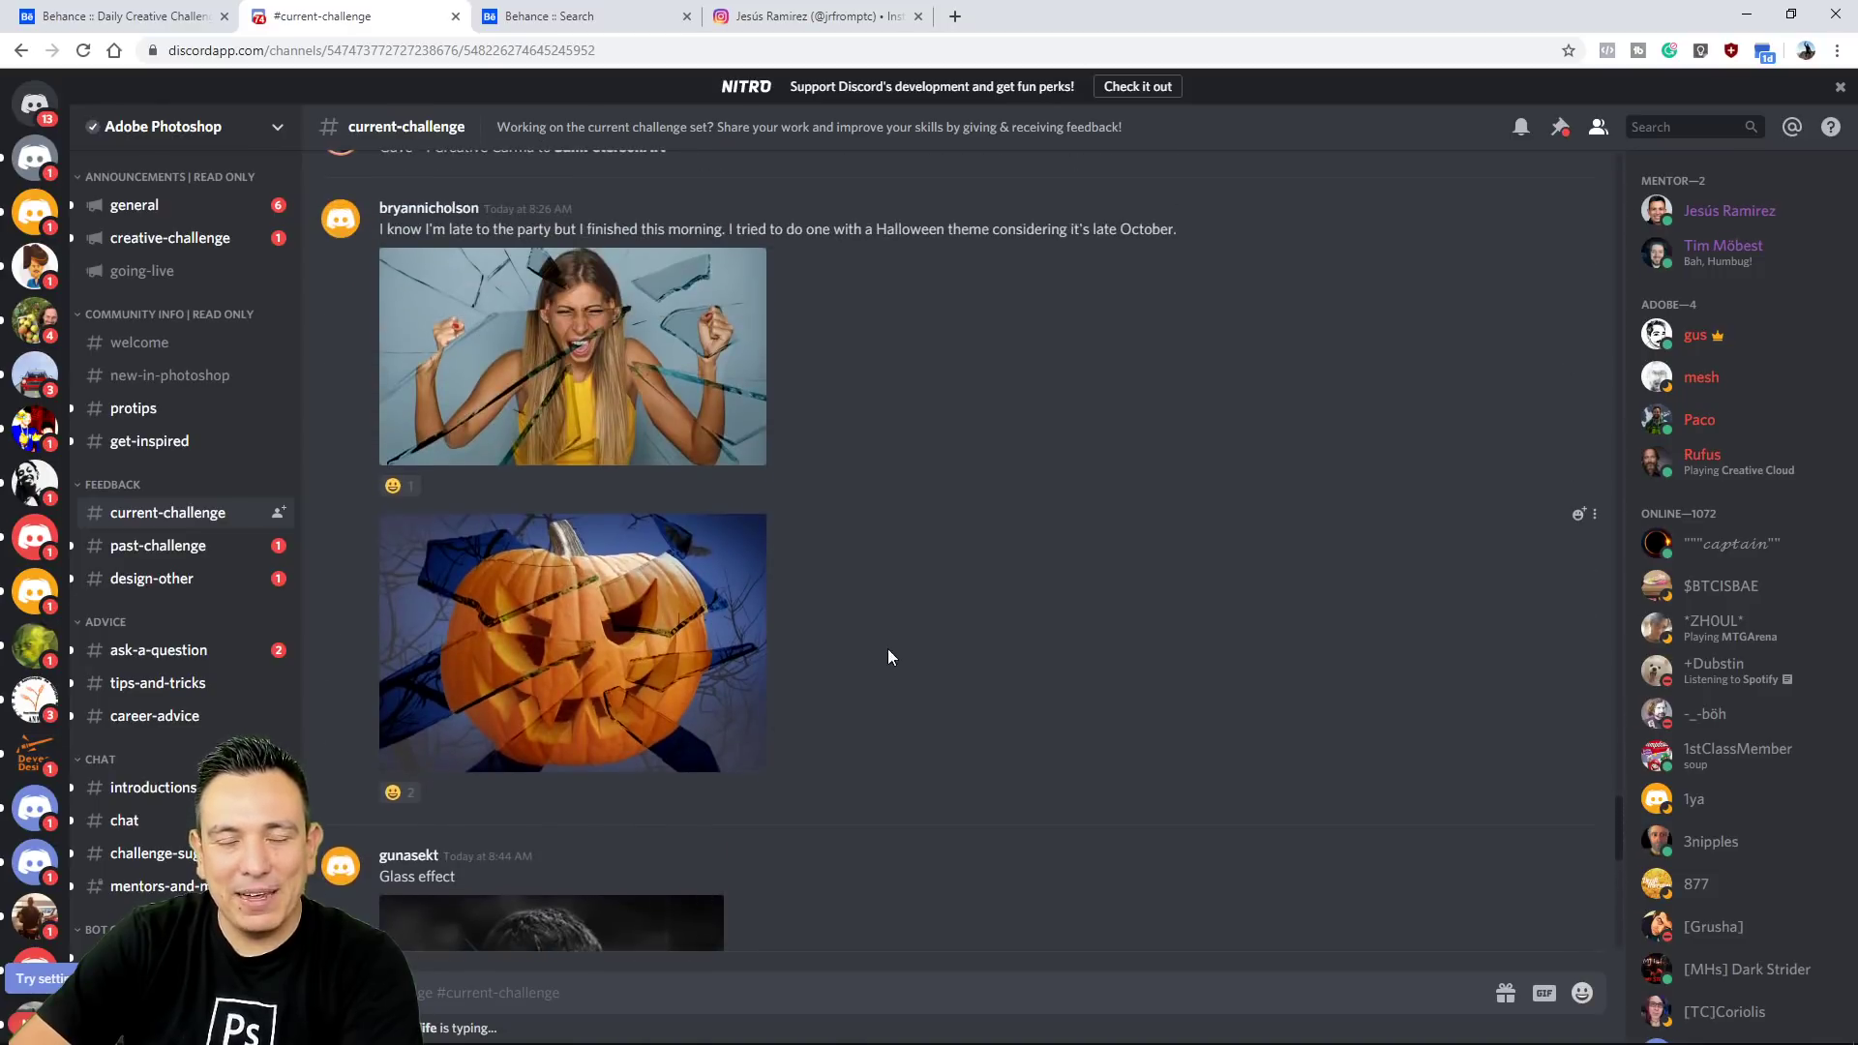
pyautogui.scroll(6, 879, 642)
pyautogui.scroll(1, 885, 648)
pyautogui.scroll(7, 886, 655)
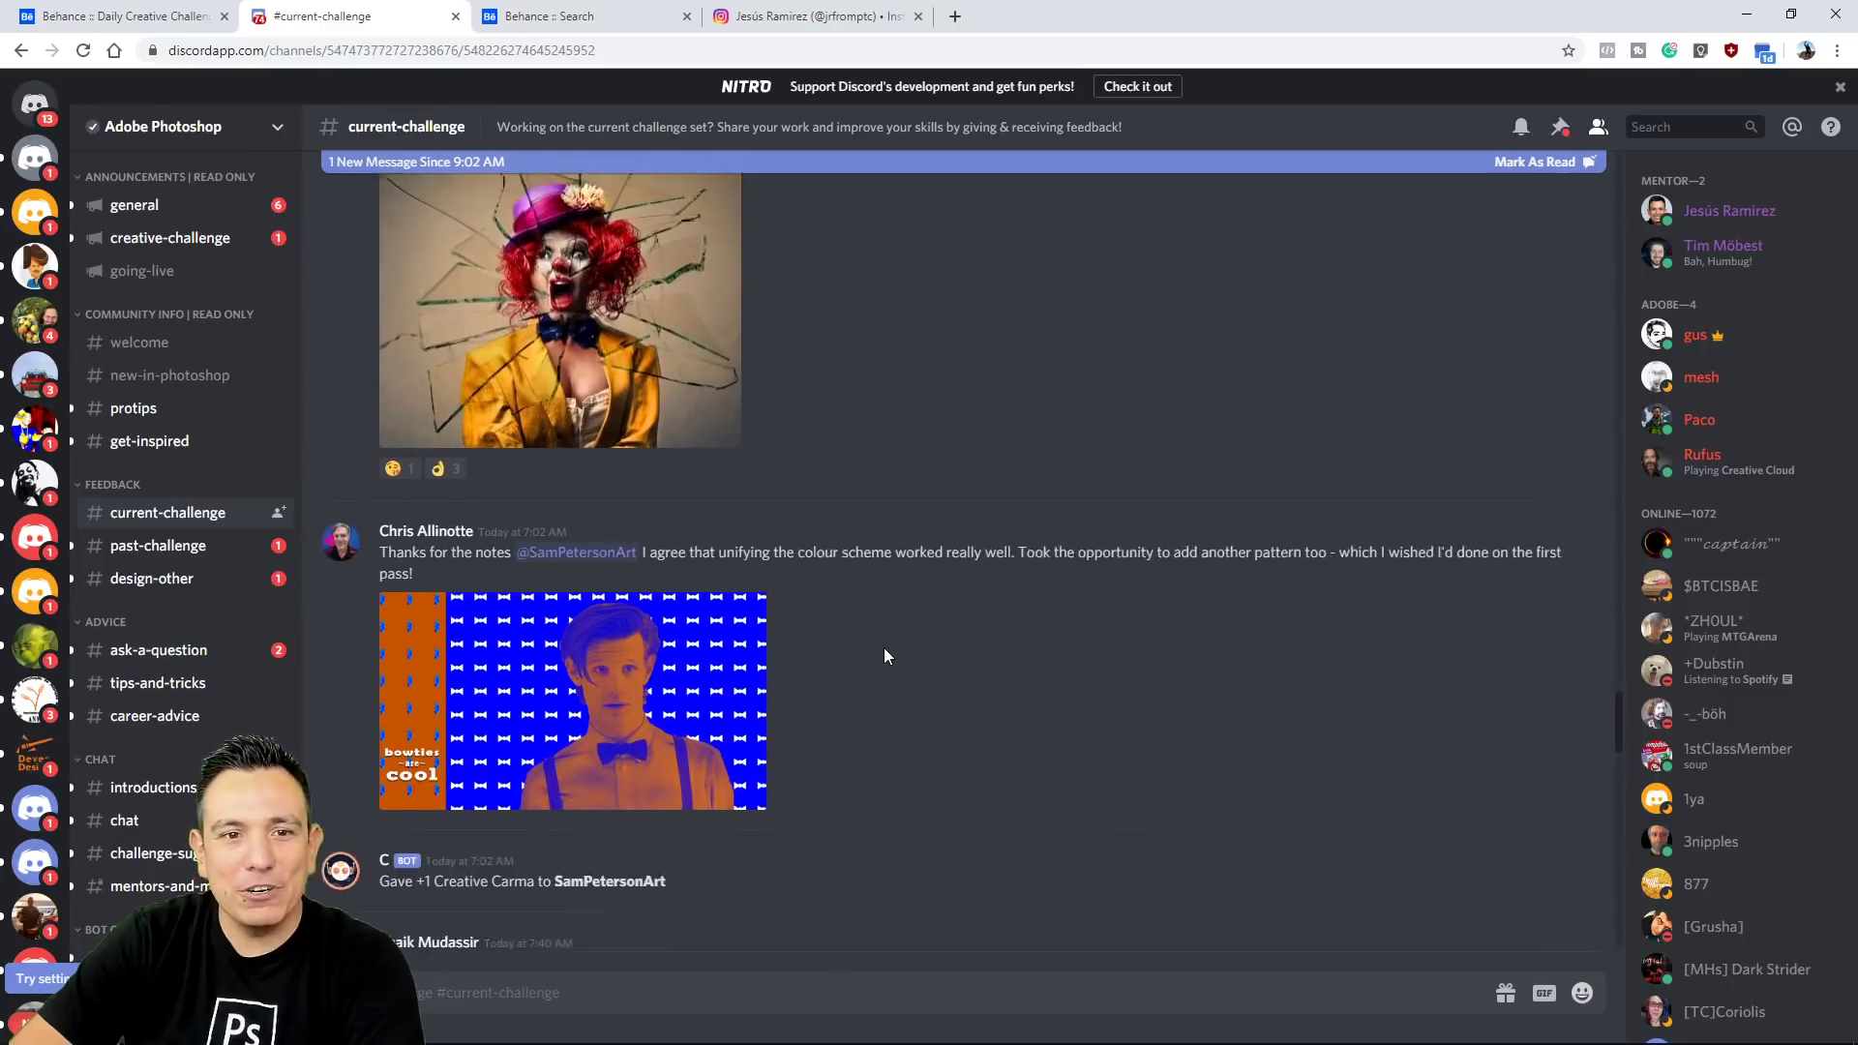
pyautogui.scroll(12, 885, 655)
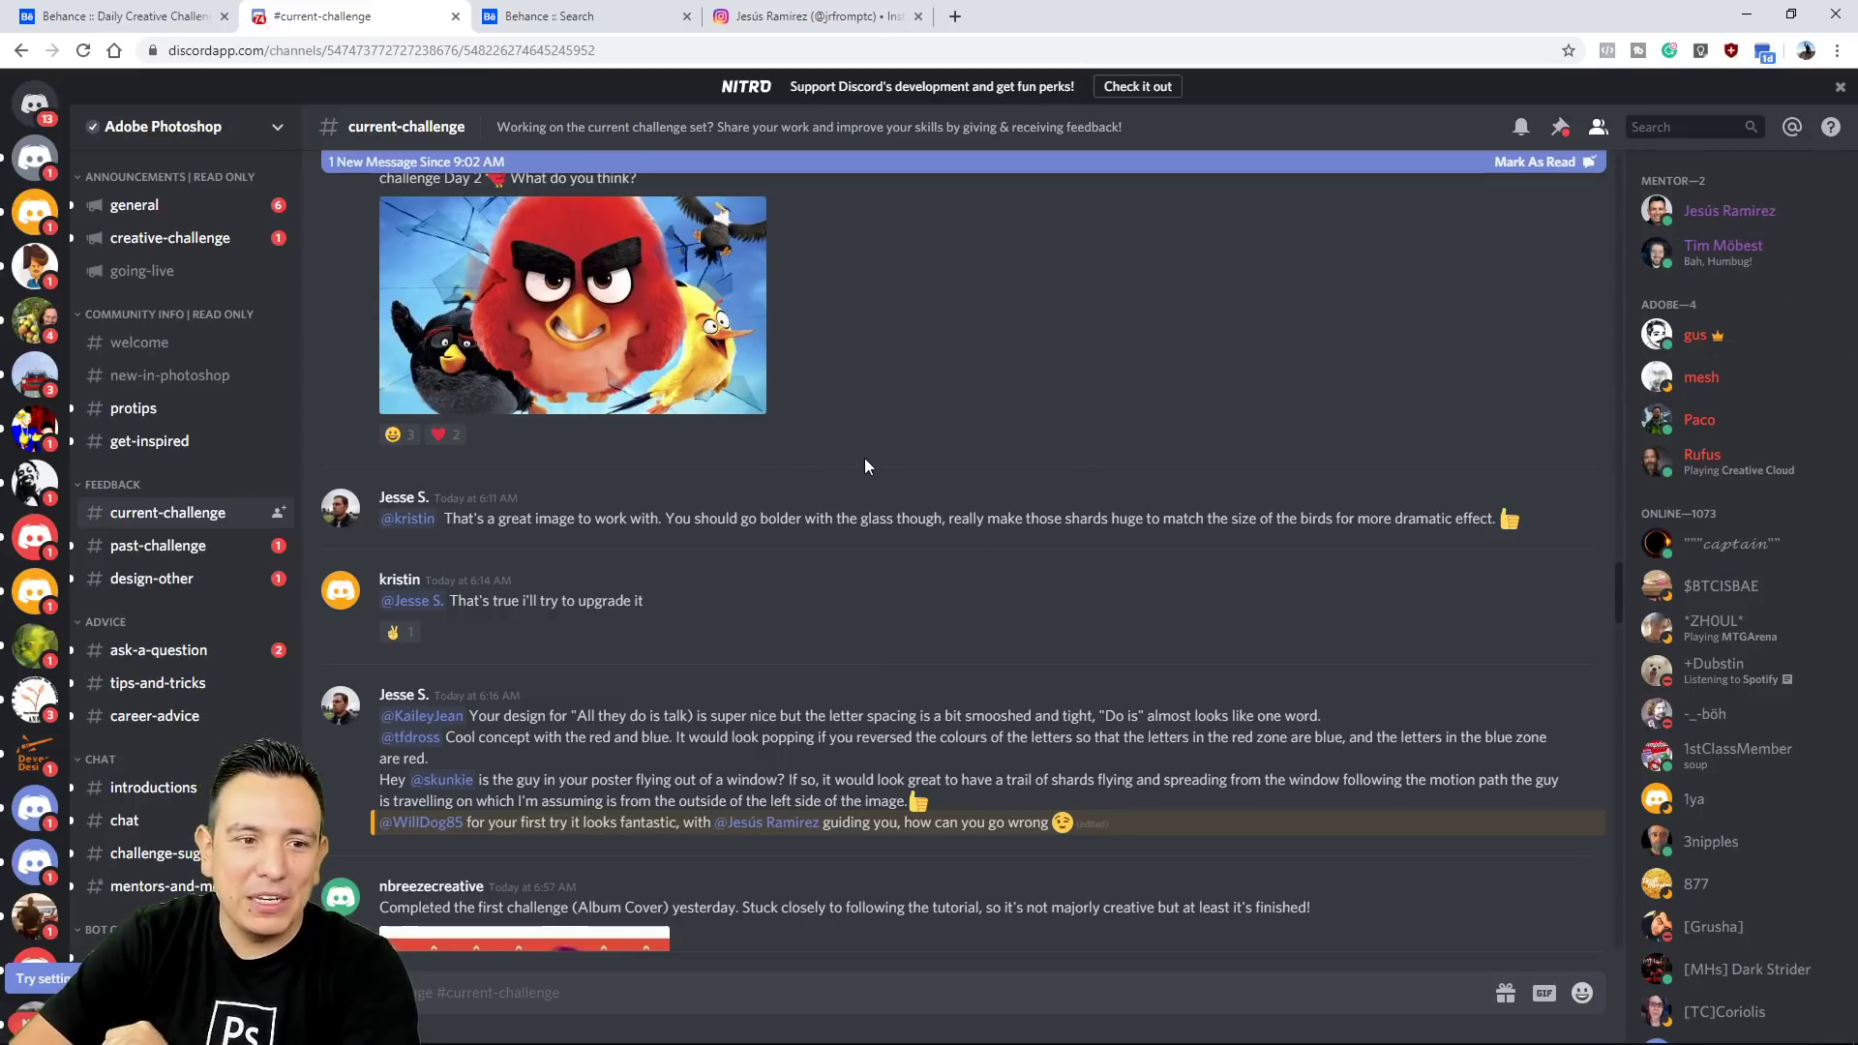
# Look through the past-challenge channel's posts and visit the ask-a-question and tips-and-tricks channels.
pyautogui.click(194, 548)
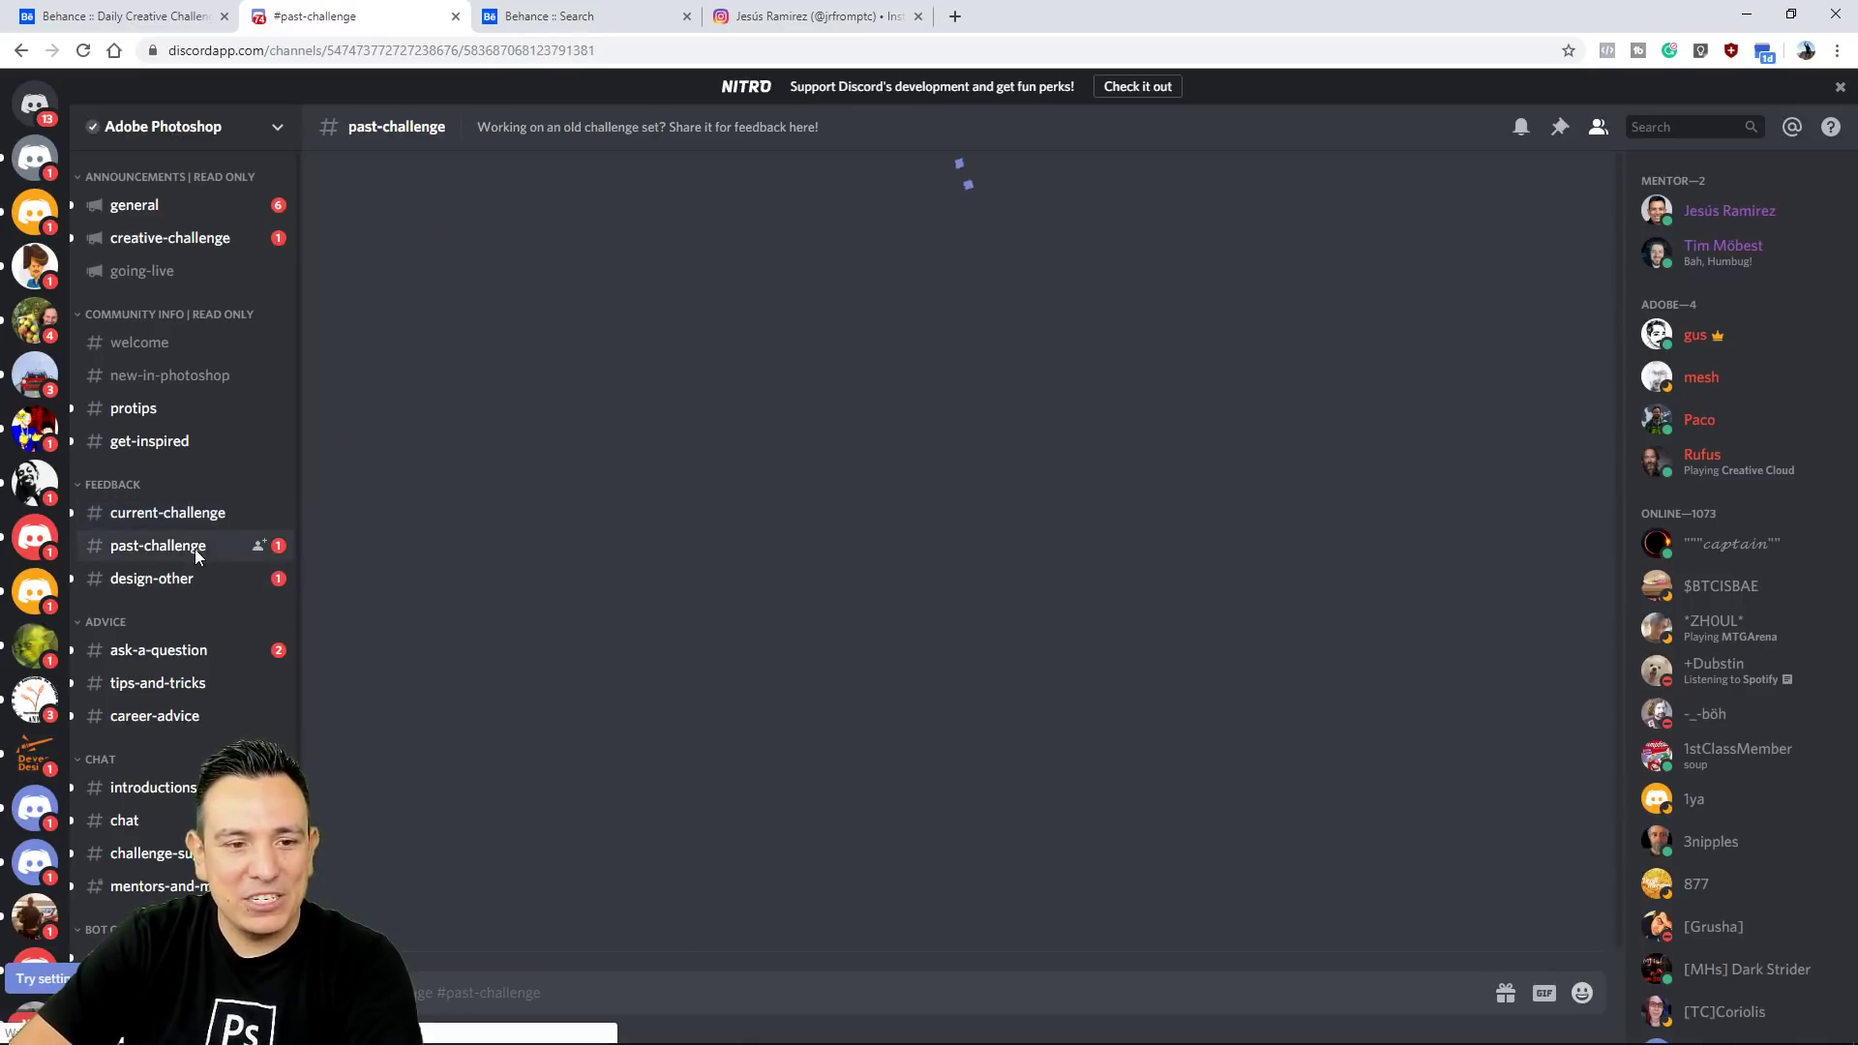
pyautogui.scroll(-7, 907, 663)
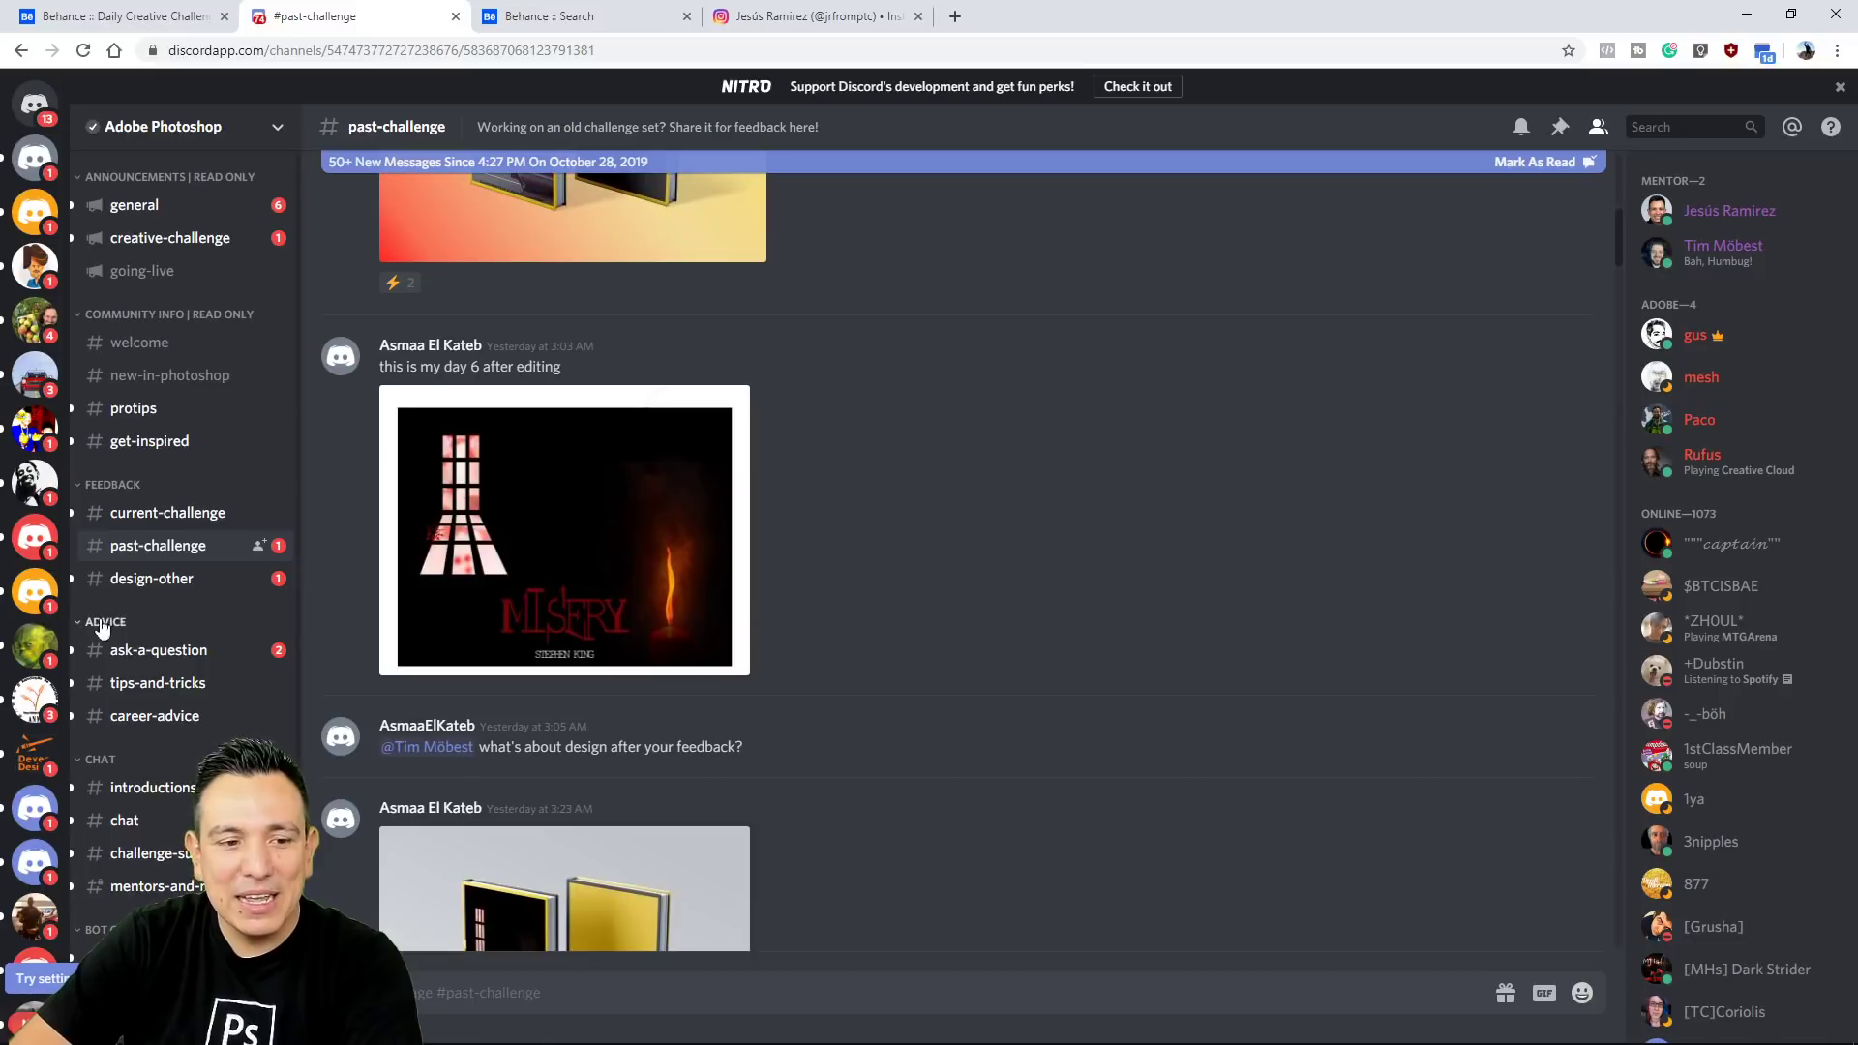
pyautogui.click(165, 649)
pyautogui.click(175, 684)
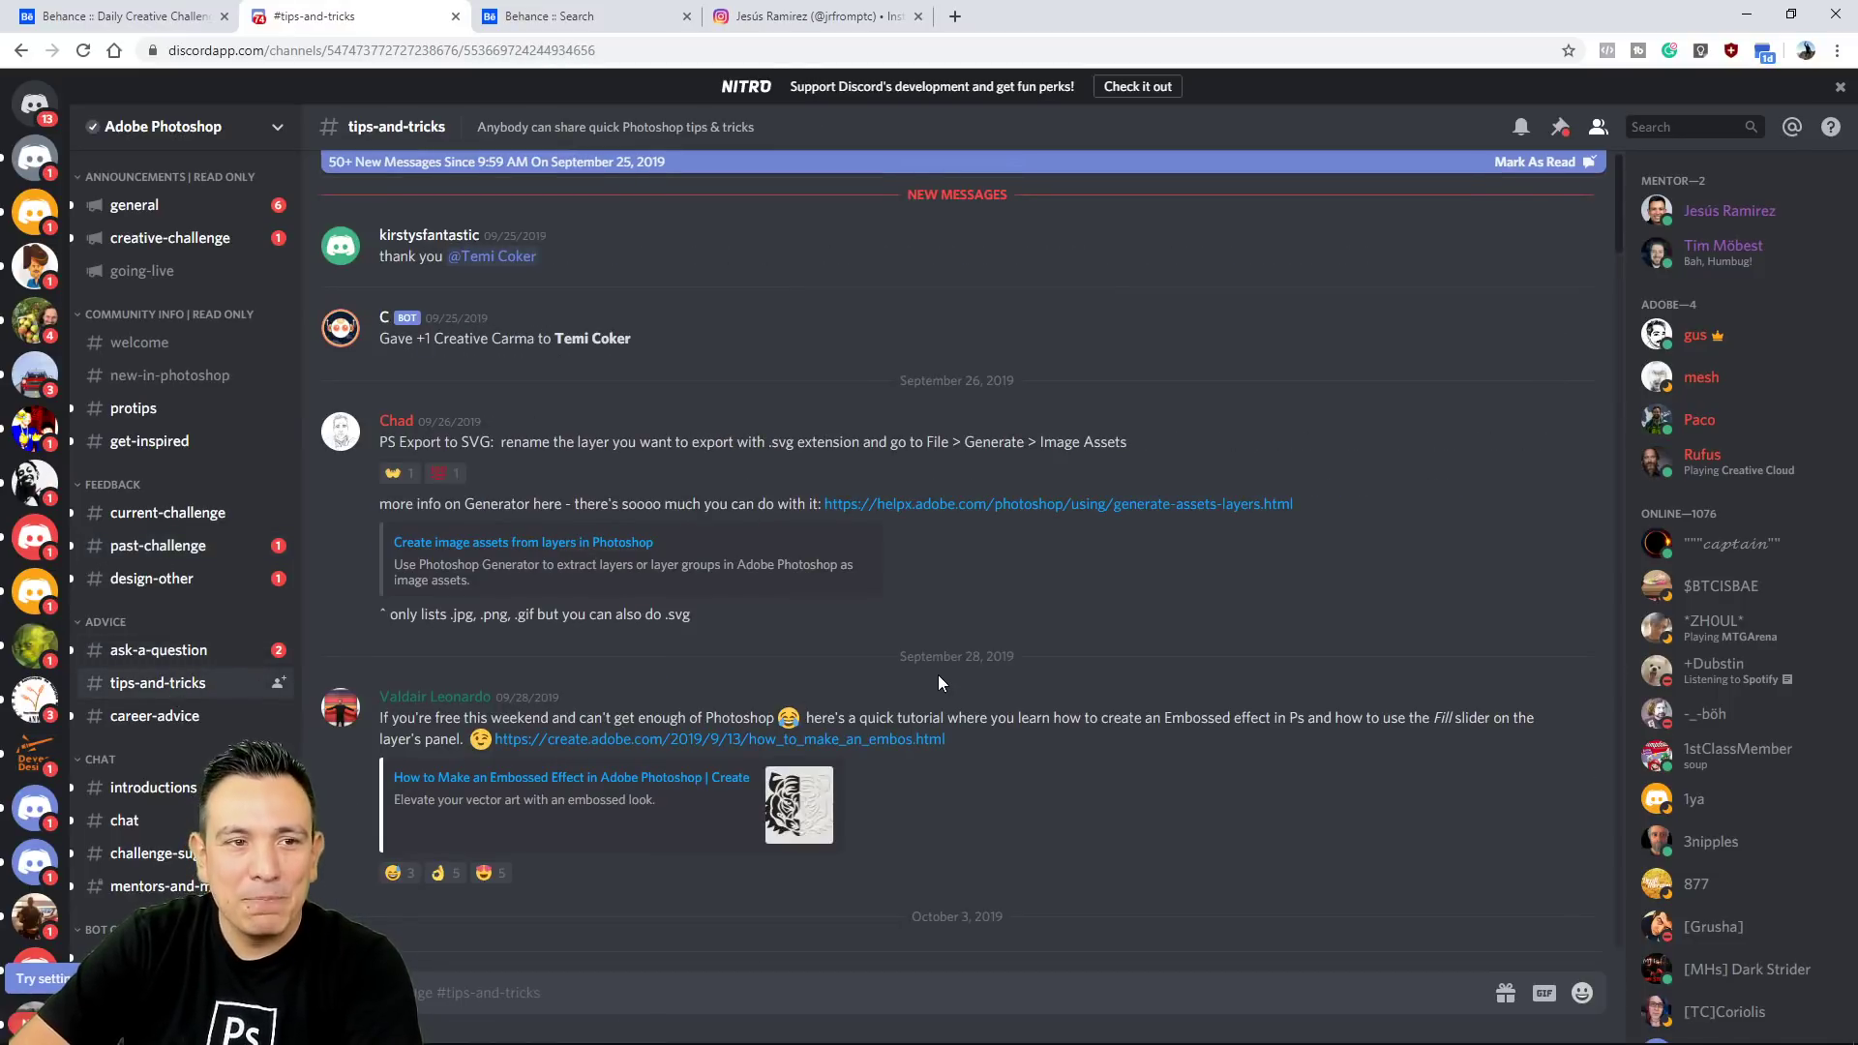
# Switch to the Behance search results for psdailychallenge and browse the submitted projects.
pyautogui.click(547, 20)
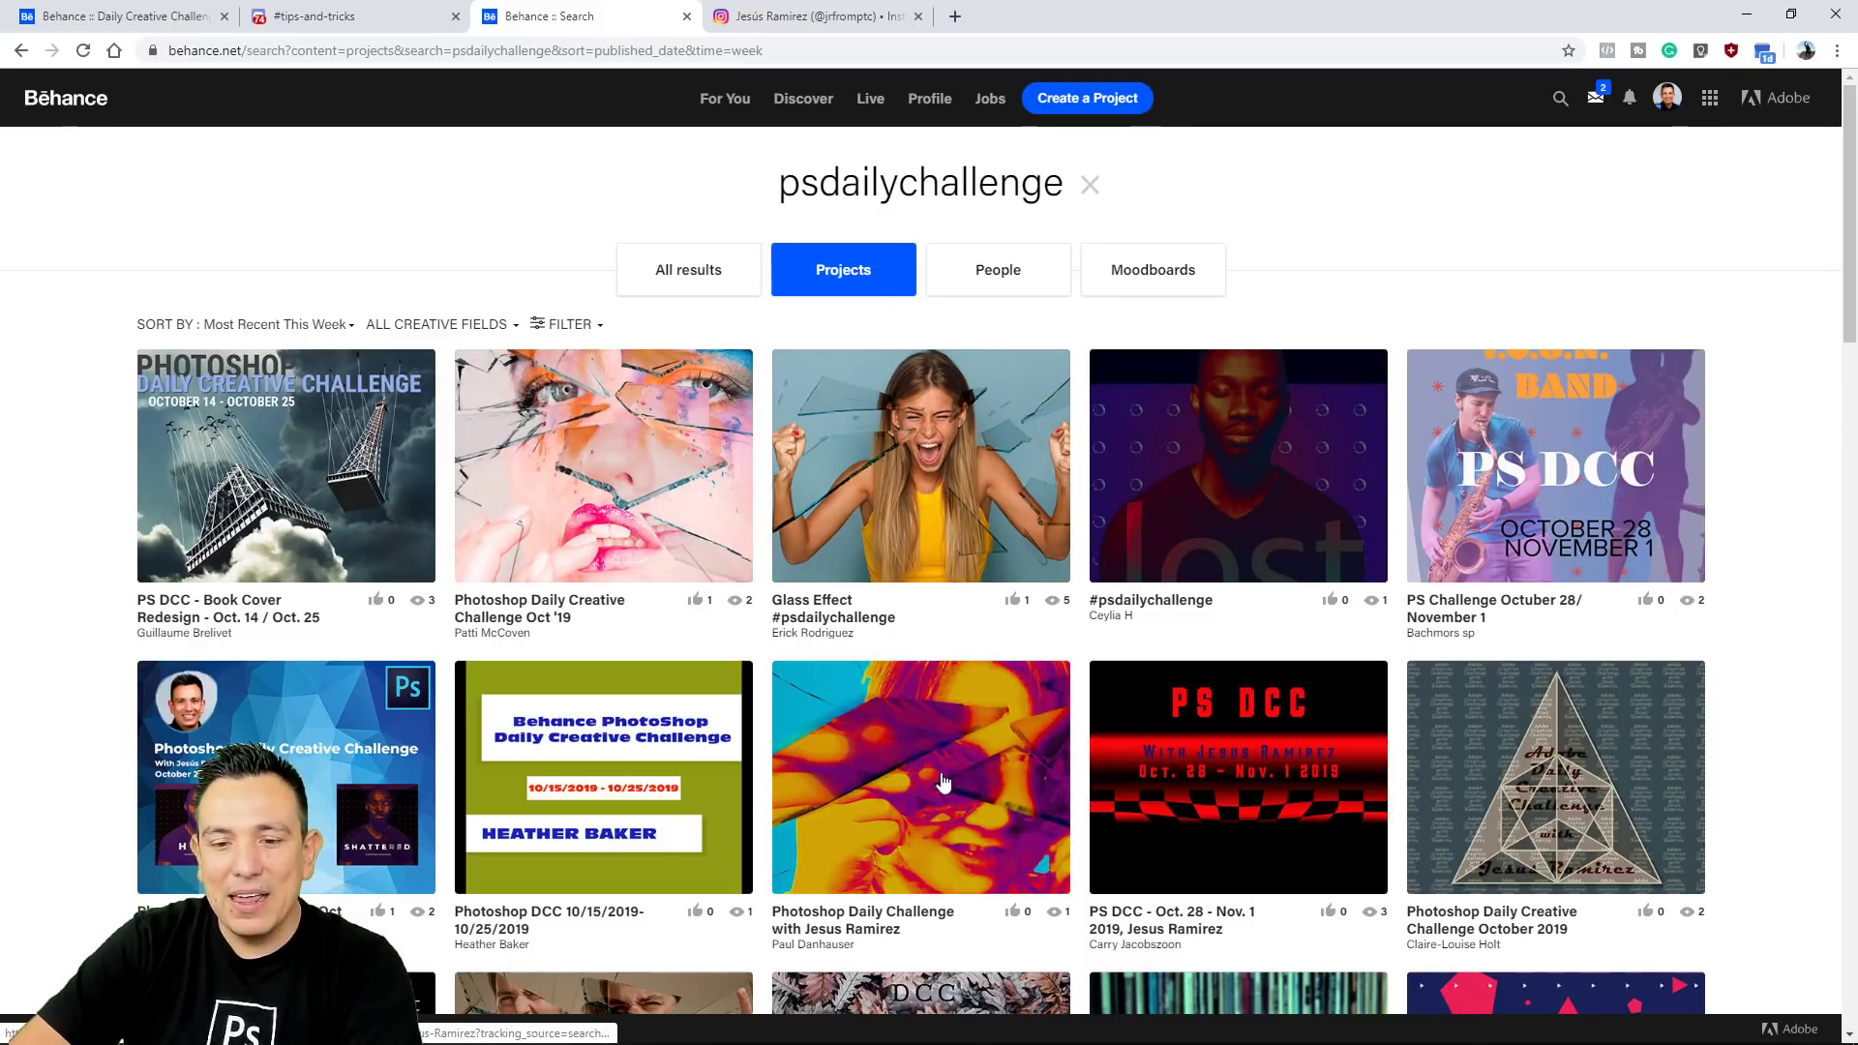
pyautogui.scroll(-2, 919, 792)
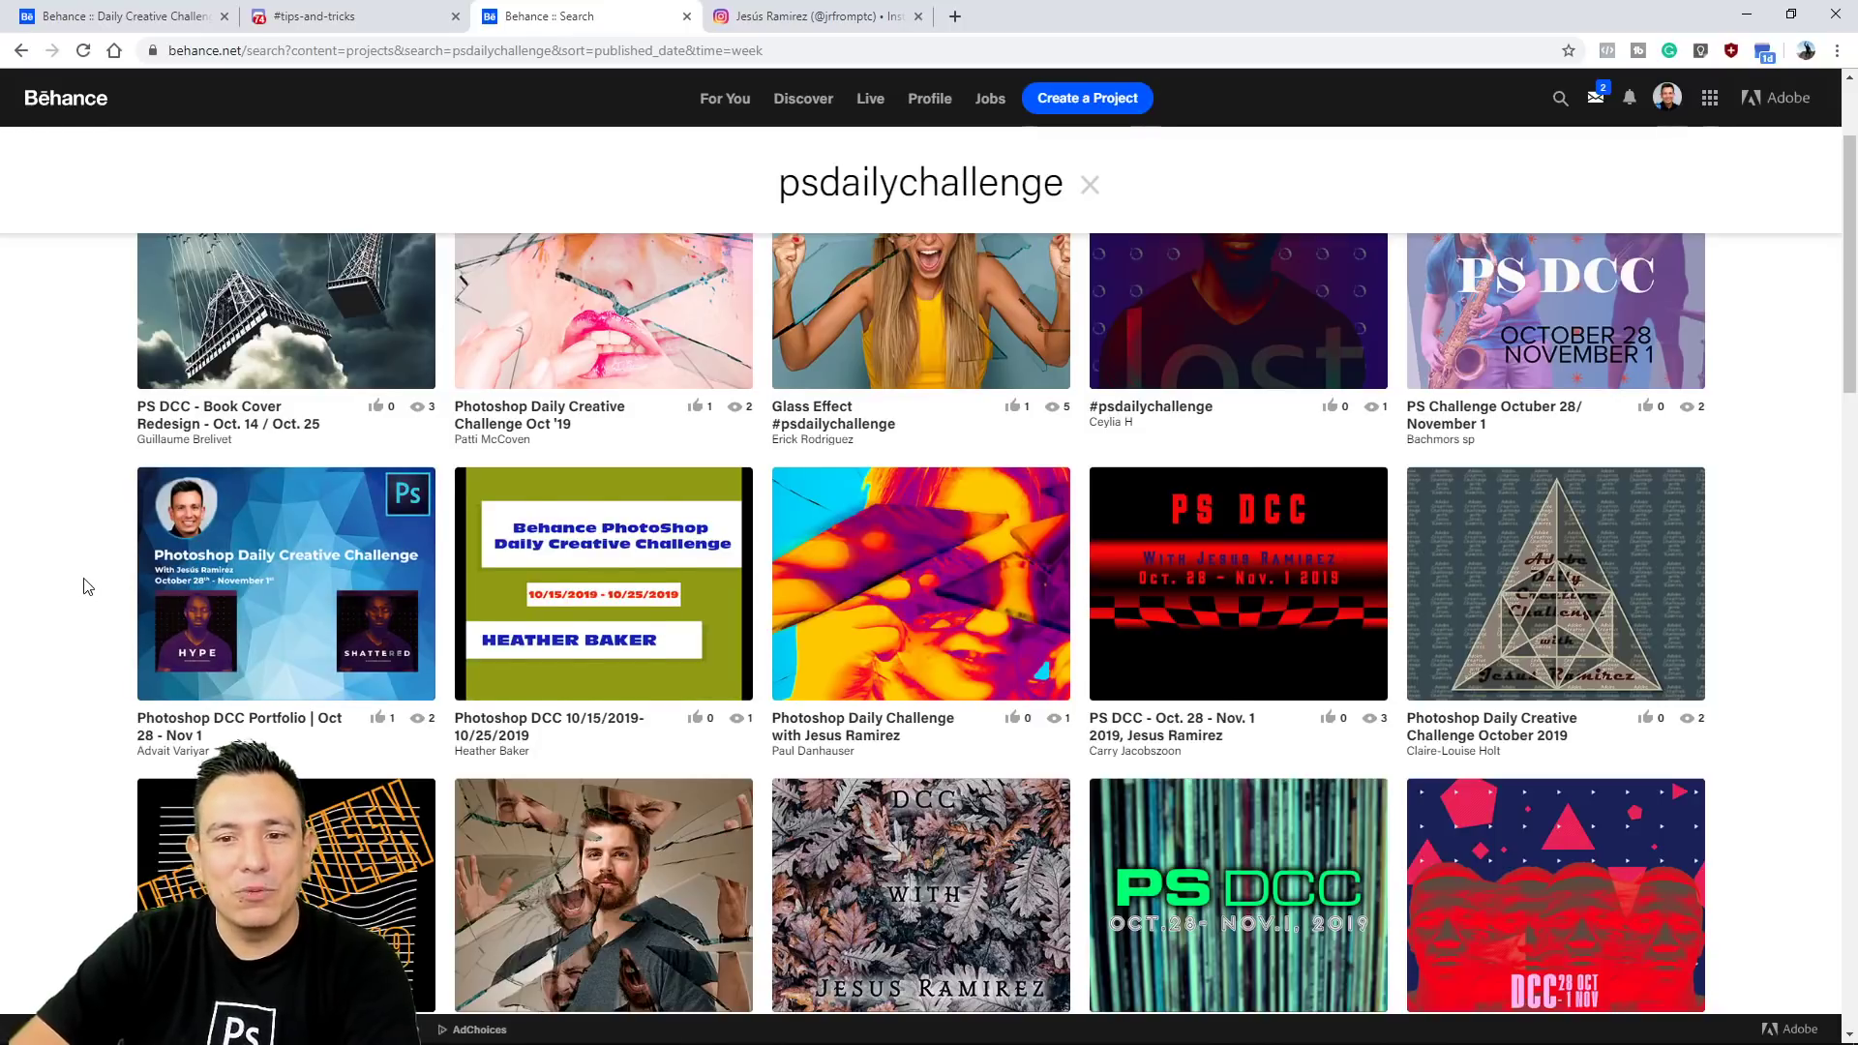
pyautogui.scroll(-4, 87, 600)
pyautogui.scroll(-7, 87, 578)
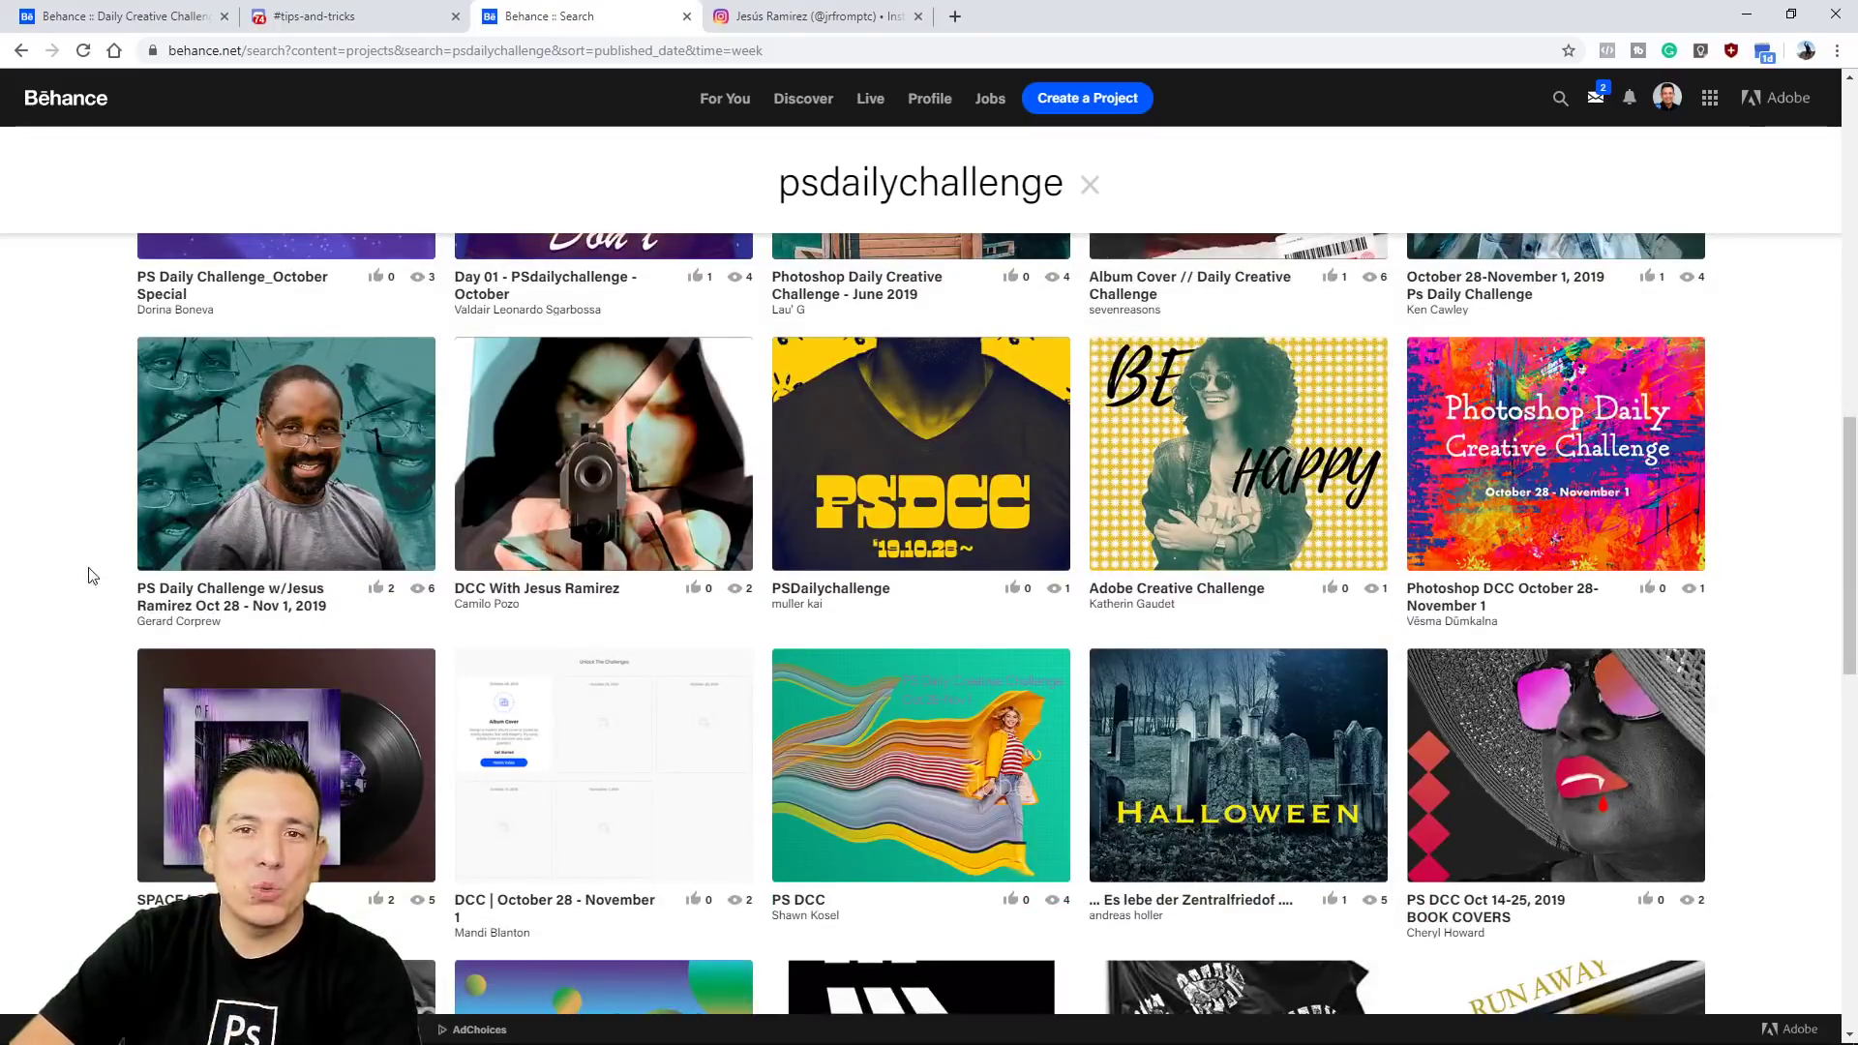
pyautogui.scroll(12, 78, 566)
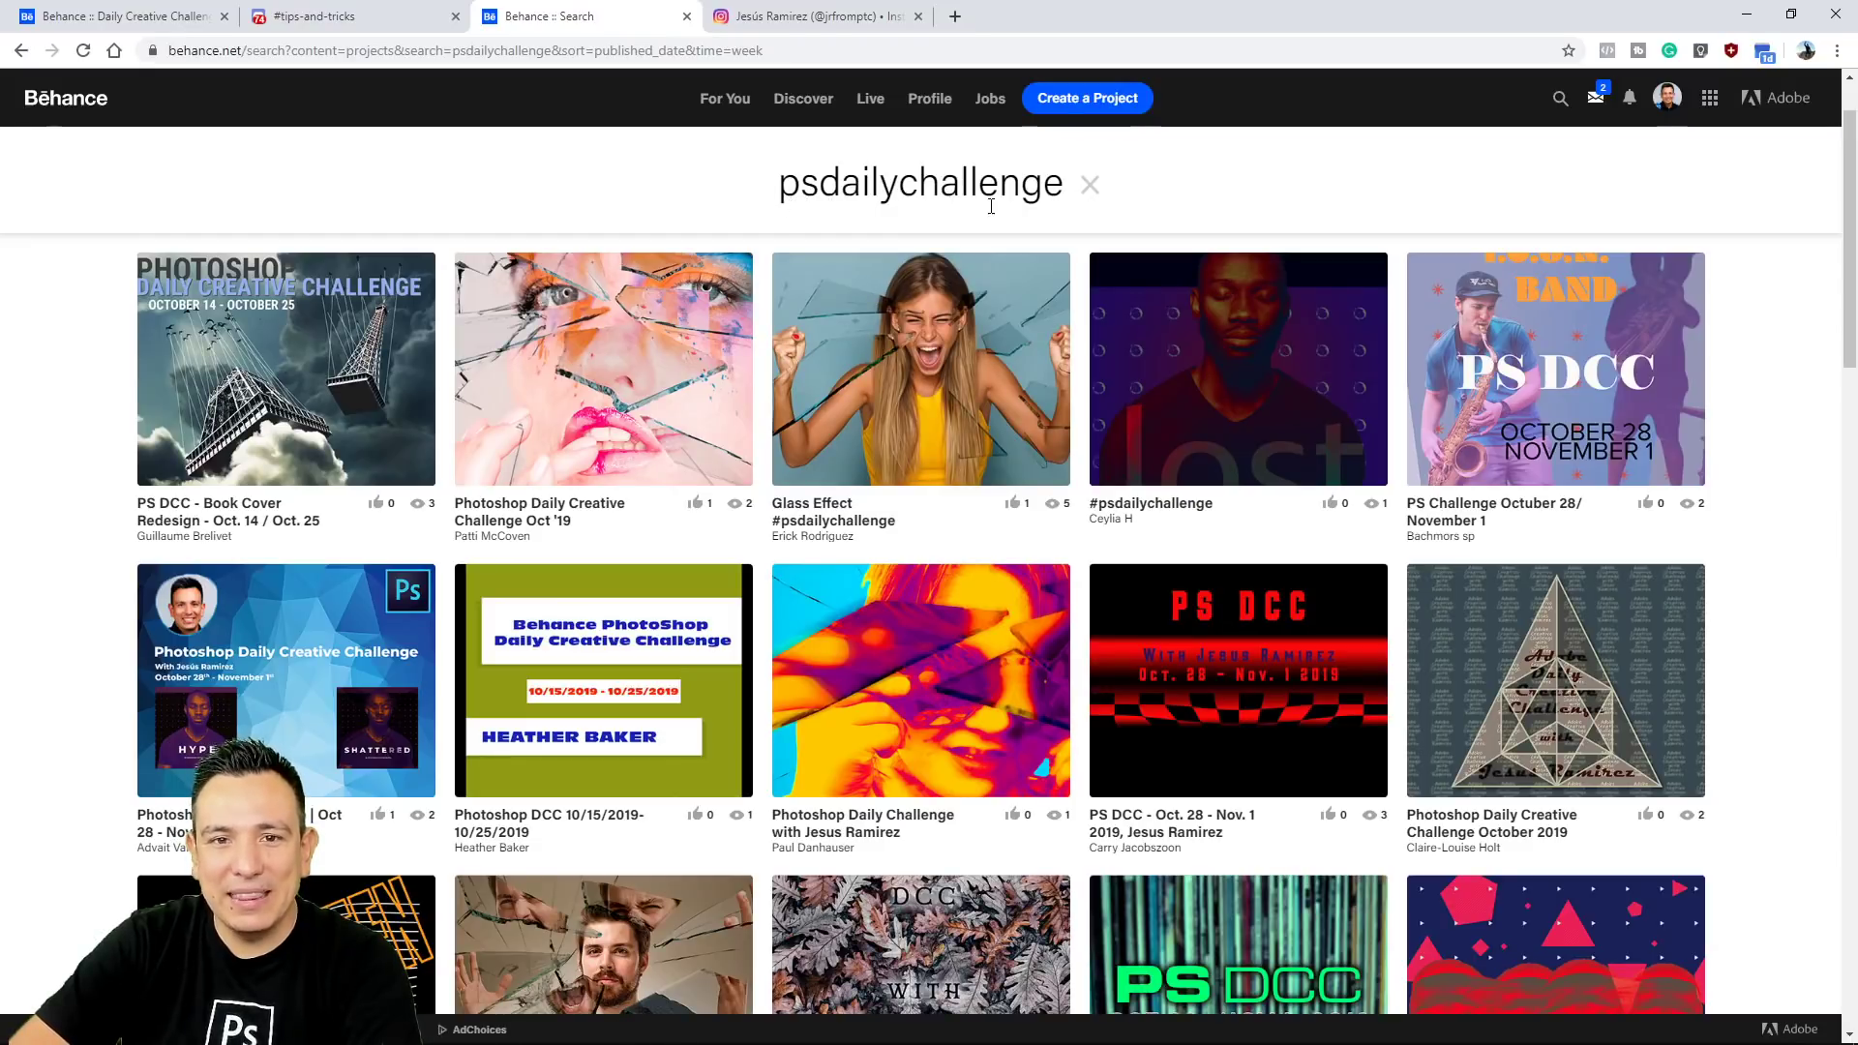
# Switch to the Instagram profile, open the broken glass effect post and view its second image.
pyautogui.click(784, 25)
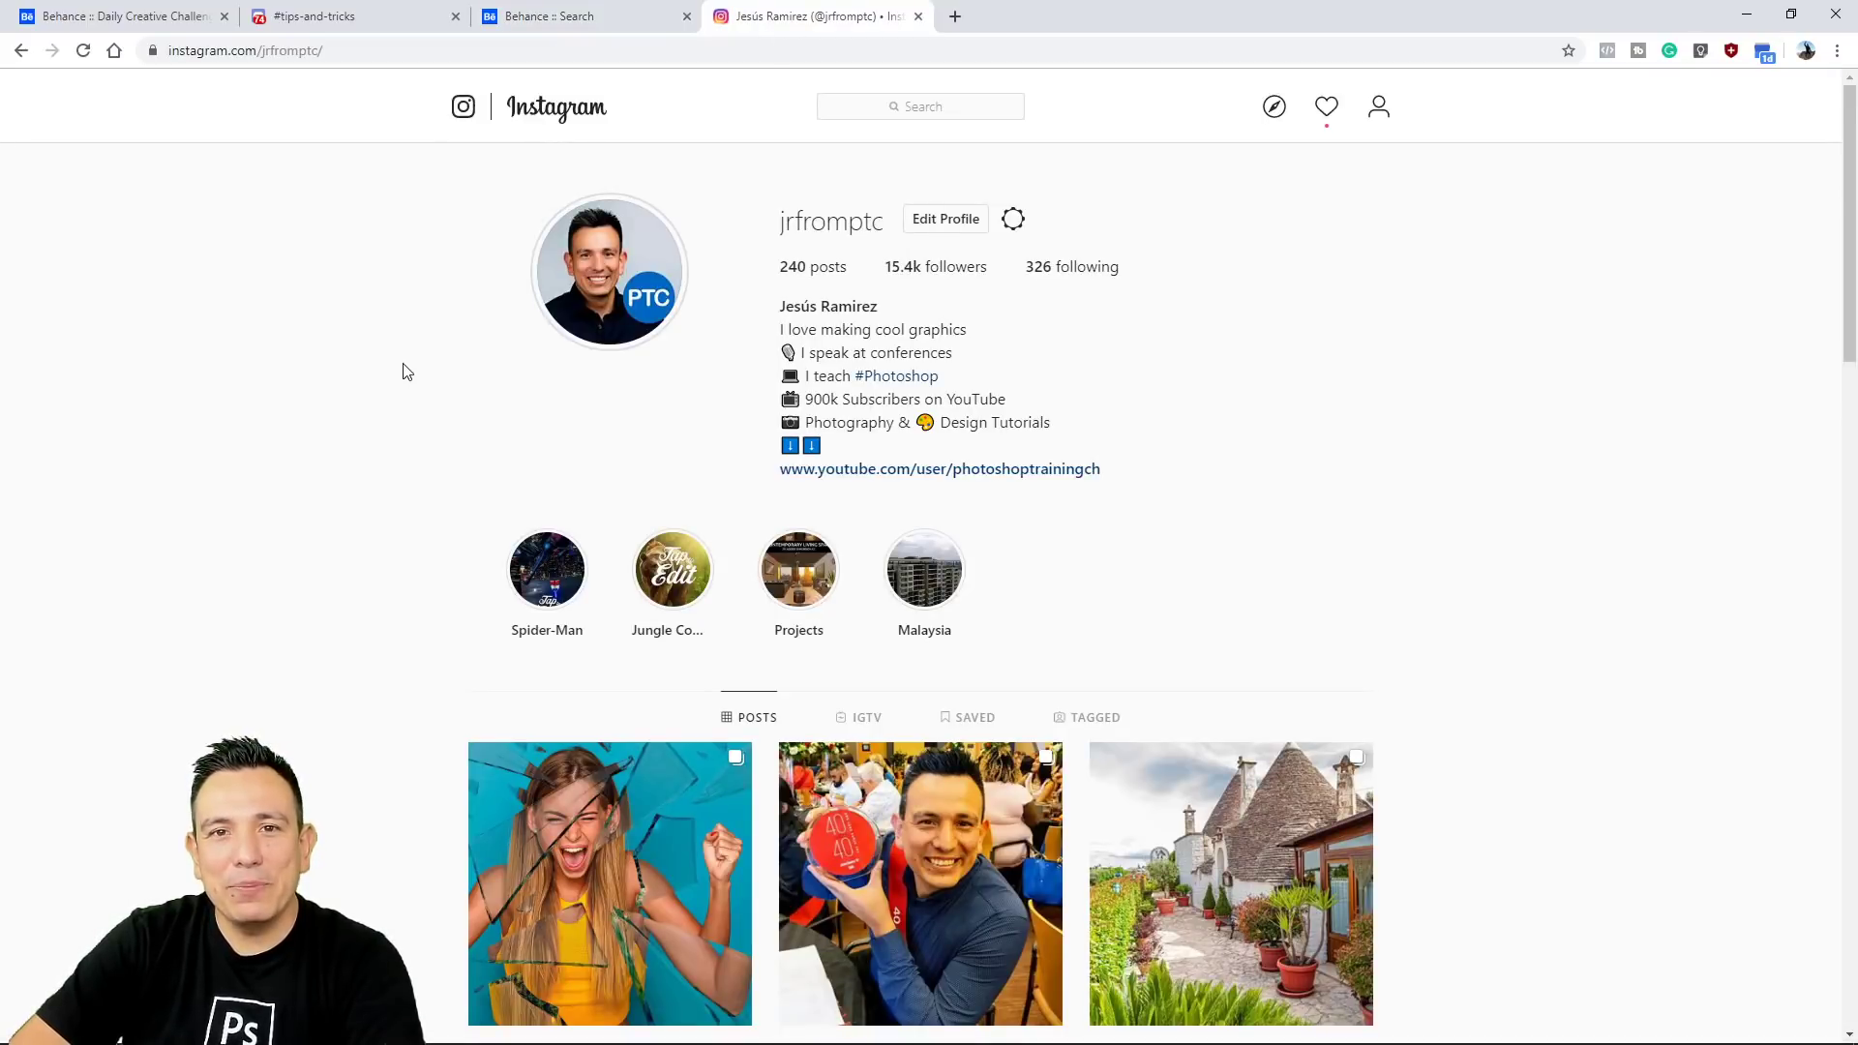
pyautogui.scroll(-1, 405, 371)
pyautogui.scroll(-1, 406, 370)
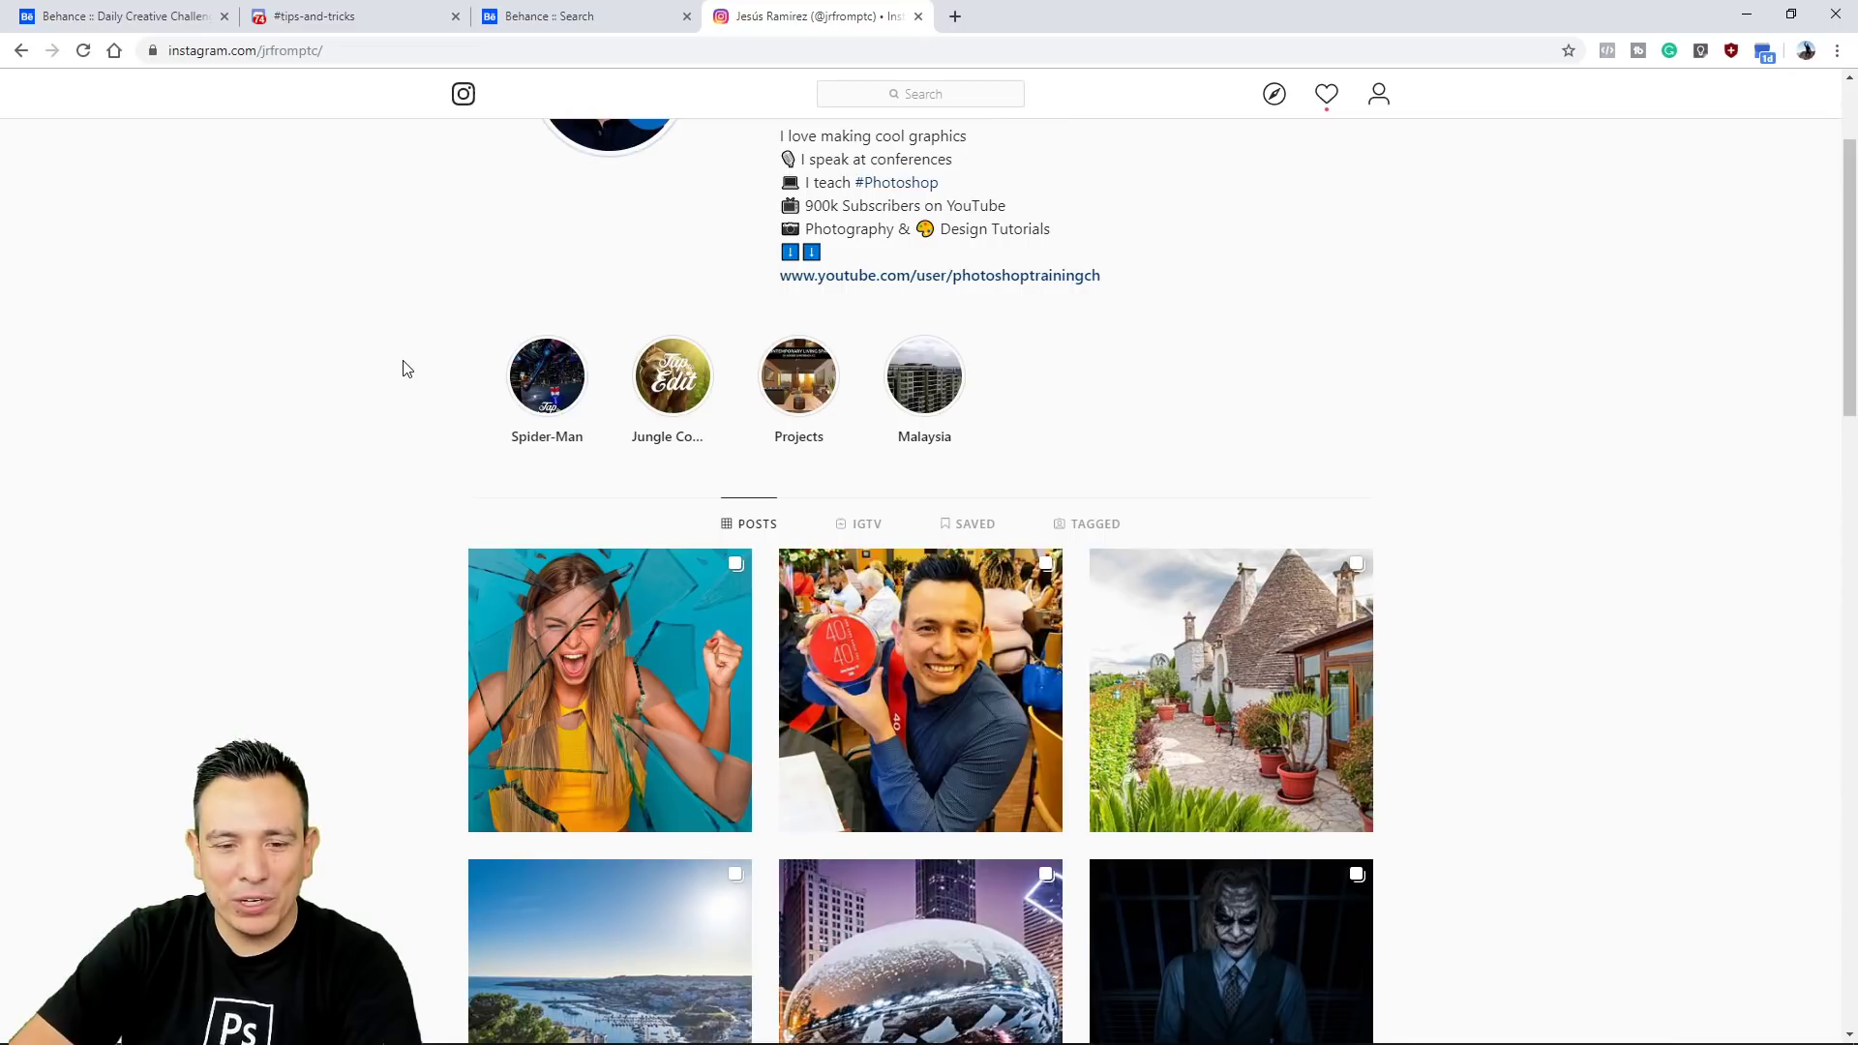
pyautogui.scroll(-1, 404, 368)
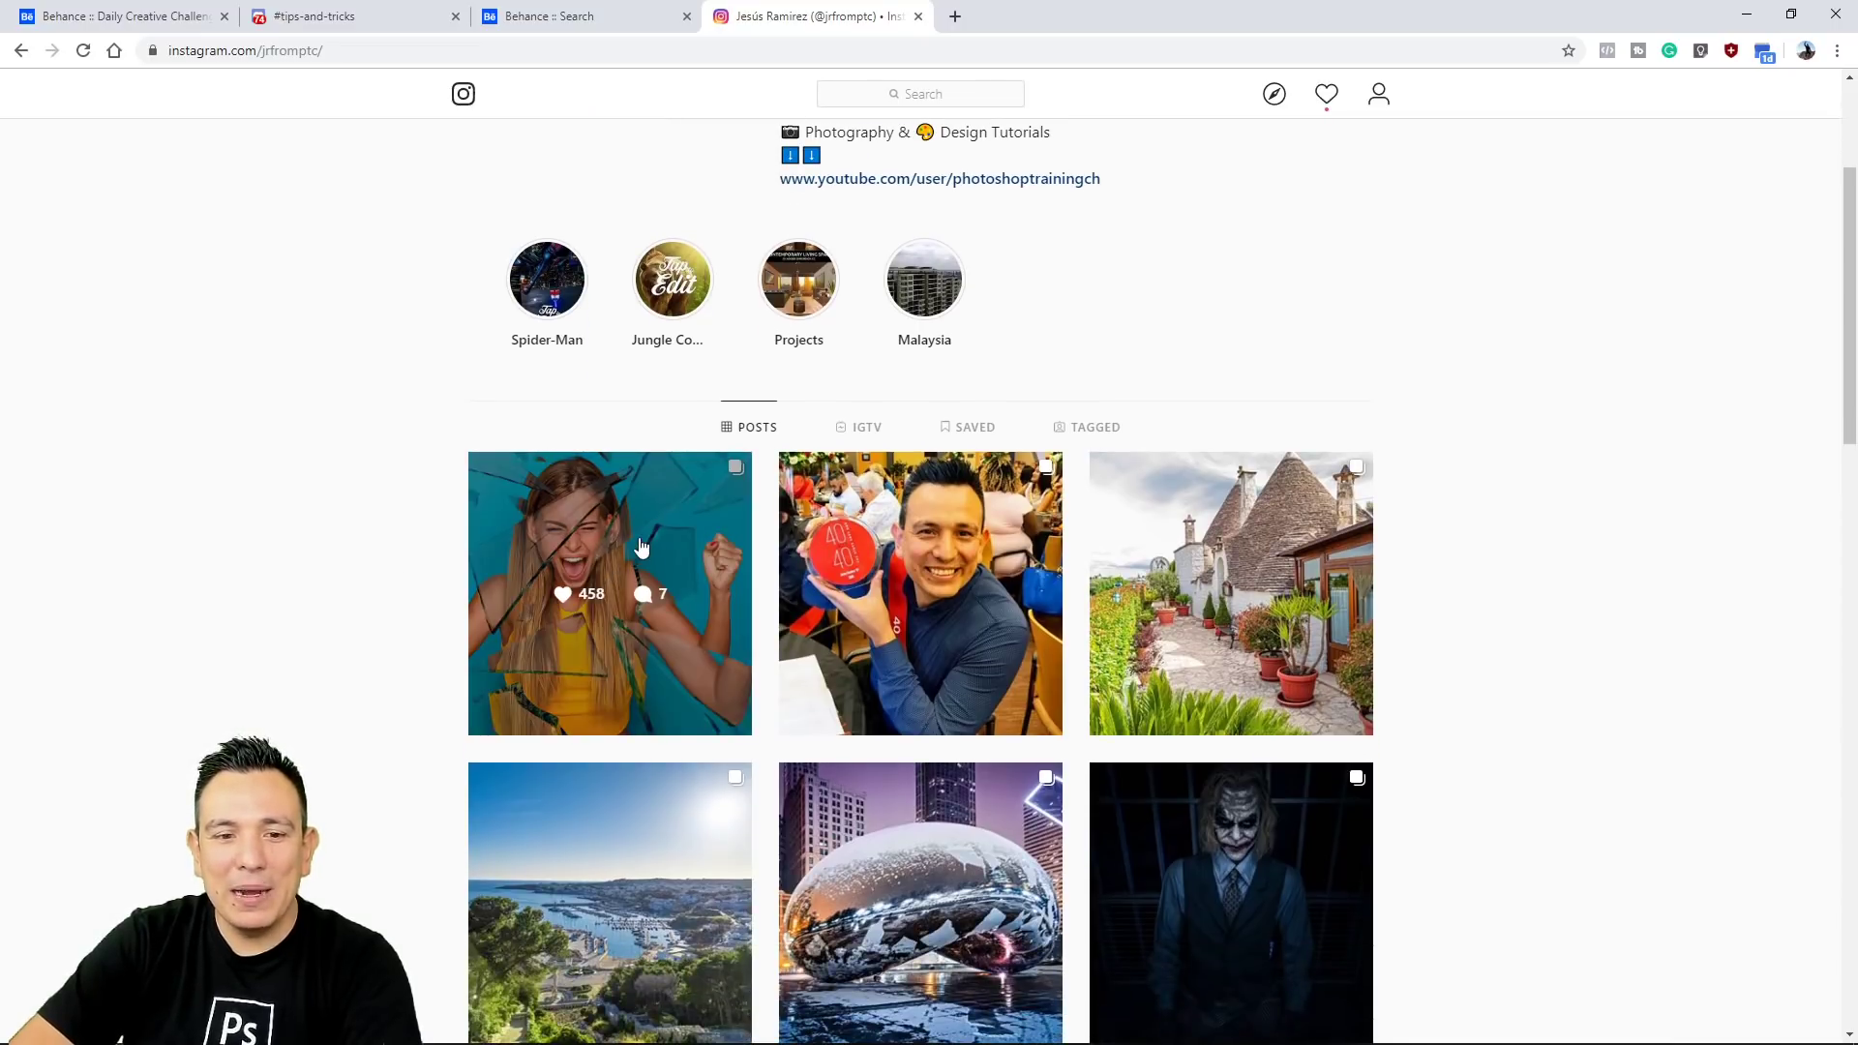
pyautogui.click(640, 548)
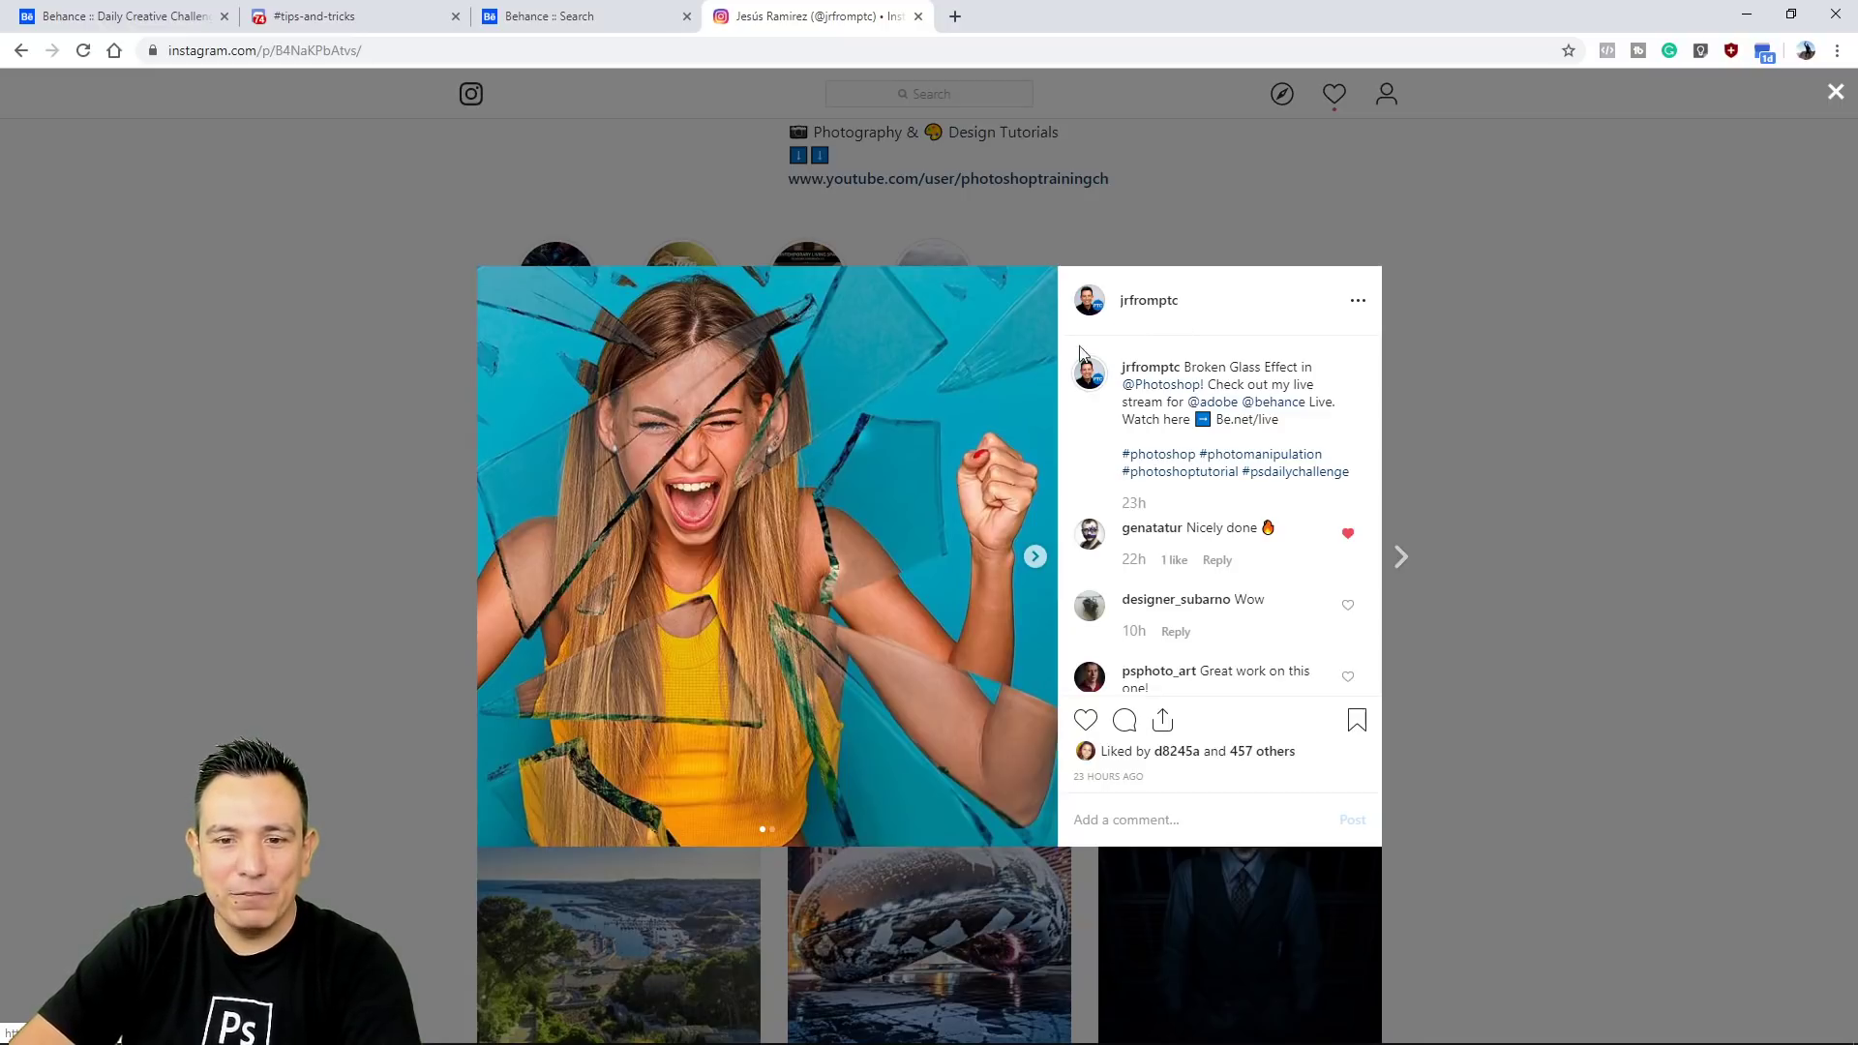
pyautogui.click(1036, 557)
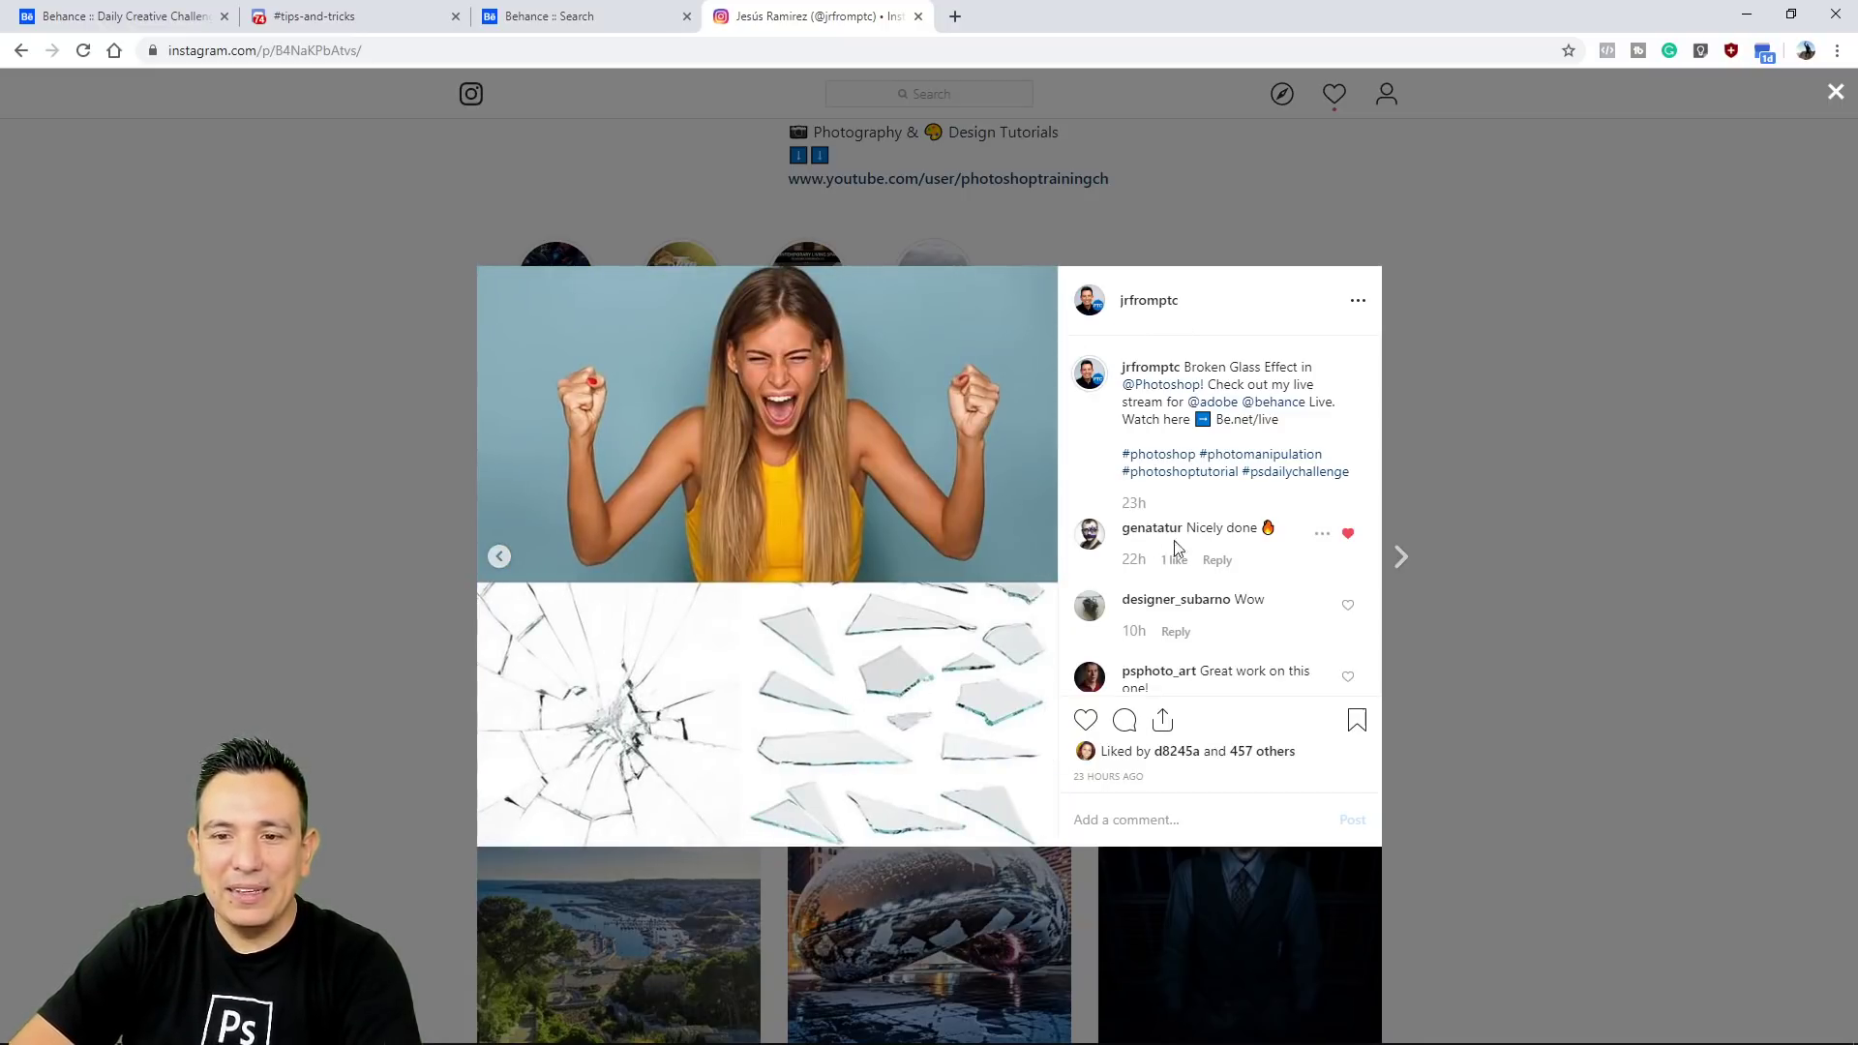
# Open the #psdailychallenge hashtag from the post's caption, view the HYPE album cover among the most recent posts and close it.
pyautogui.click(1304, 473)
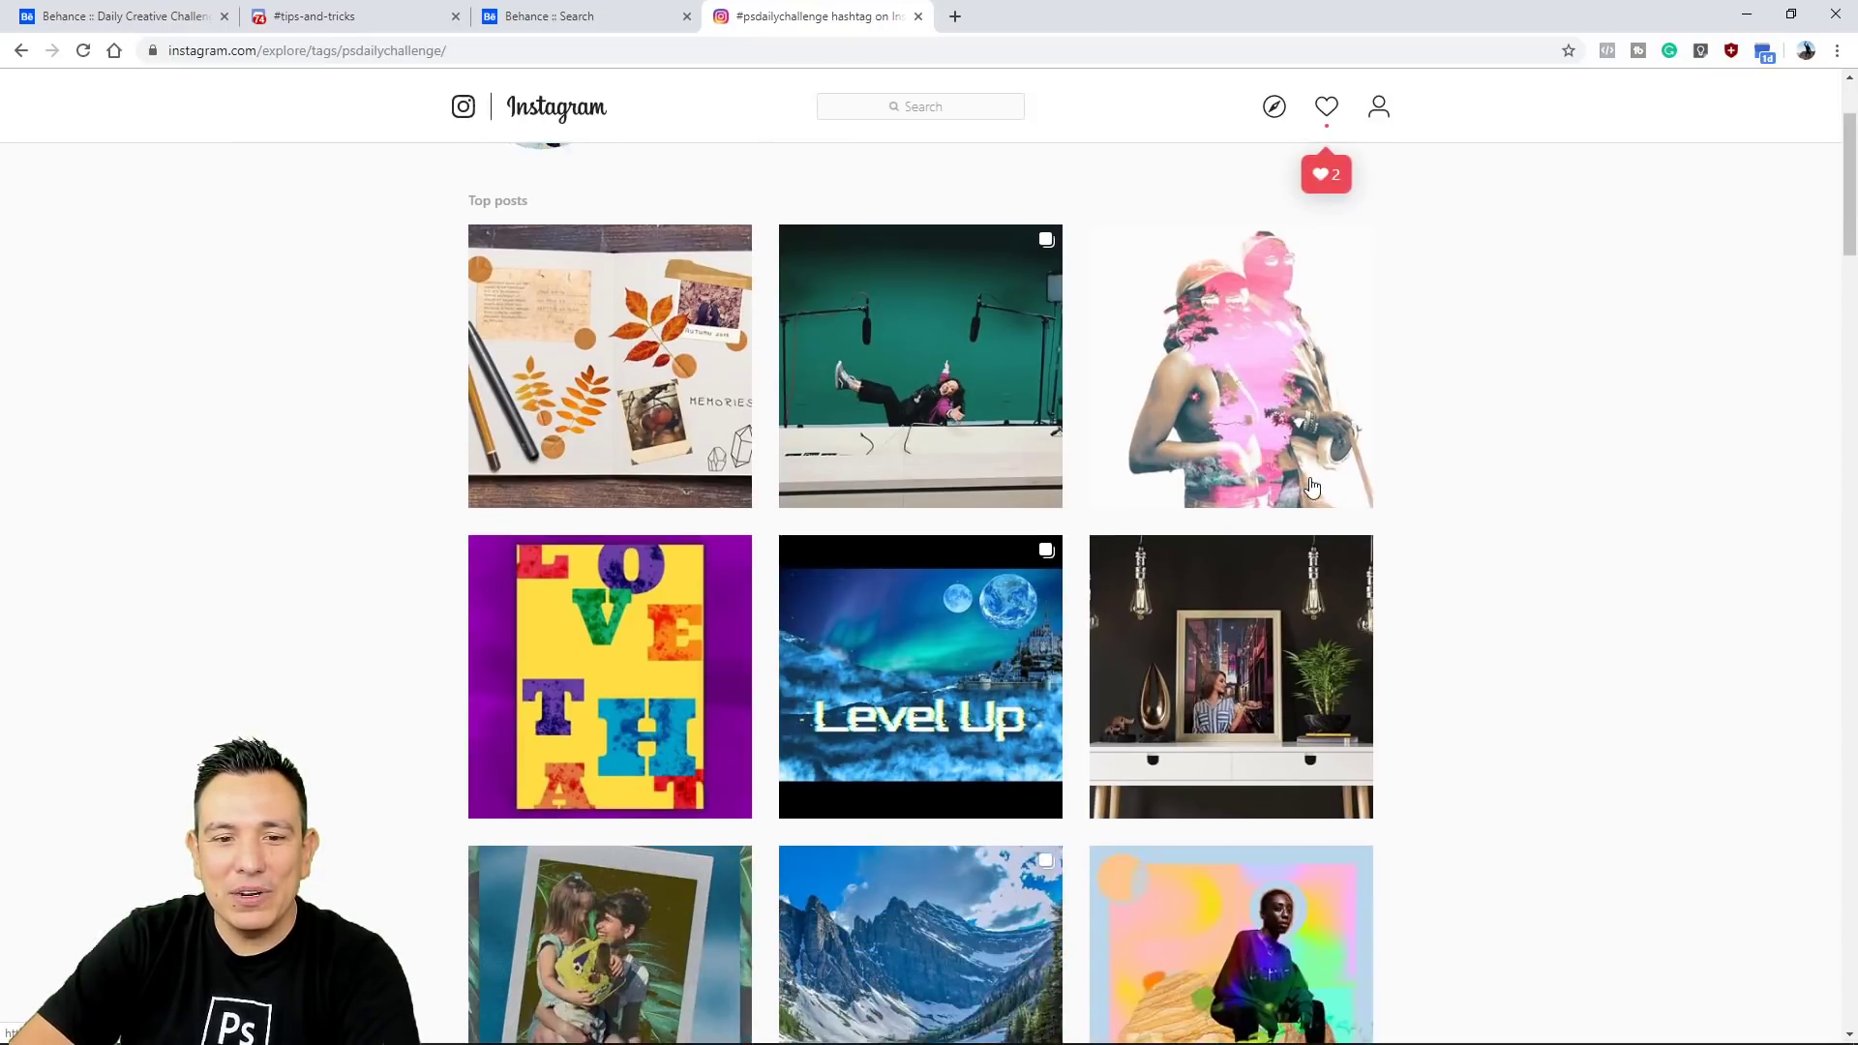
pyautogui.scroll(-9, 1311, 487)
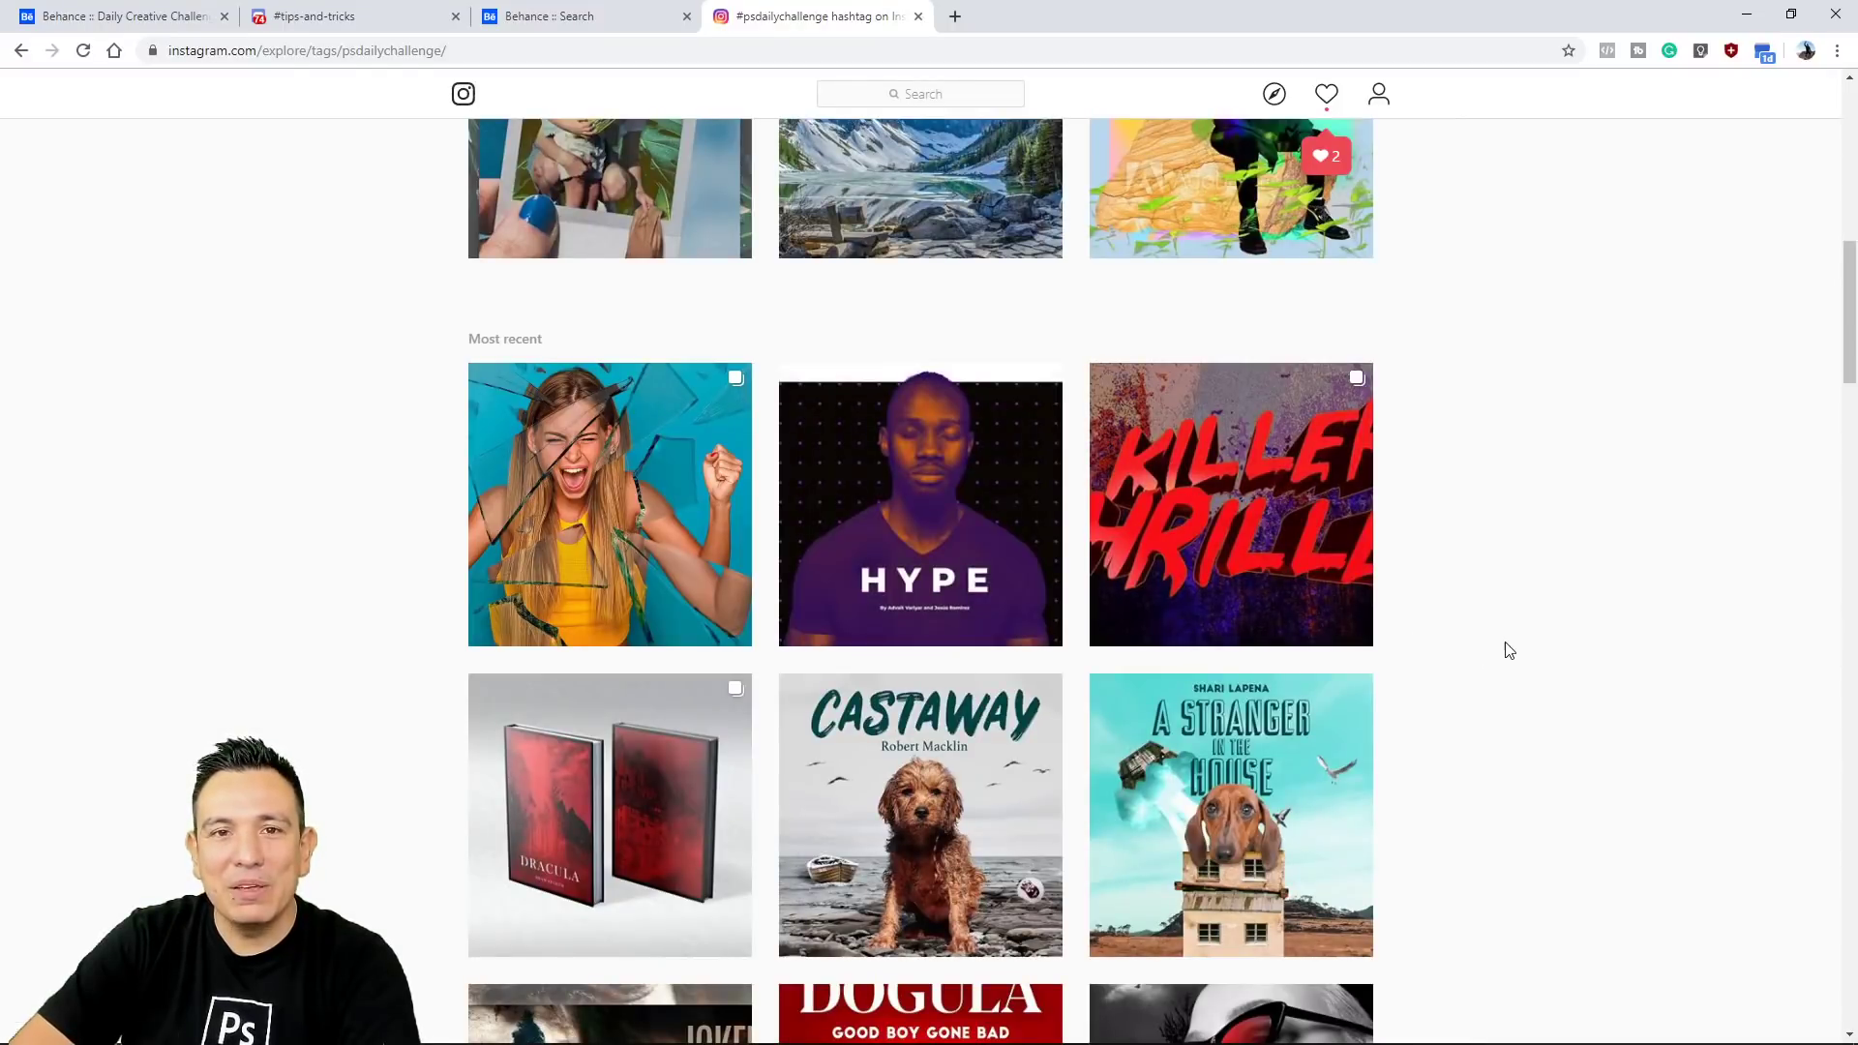
pyautogui.scroll(-1, 1518, 641)
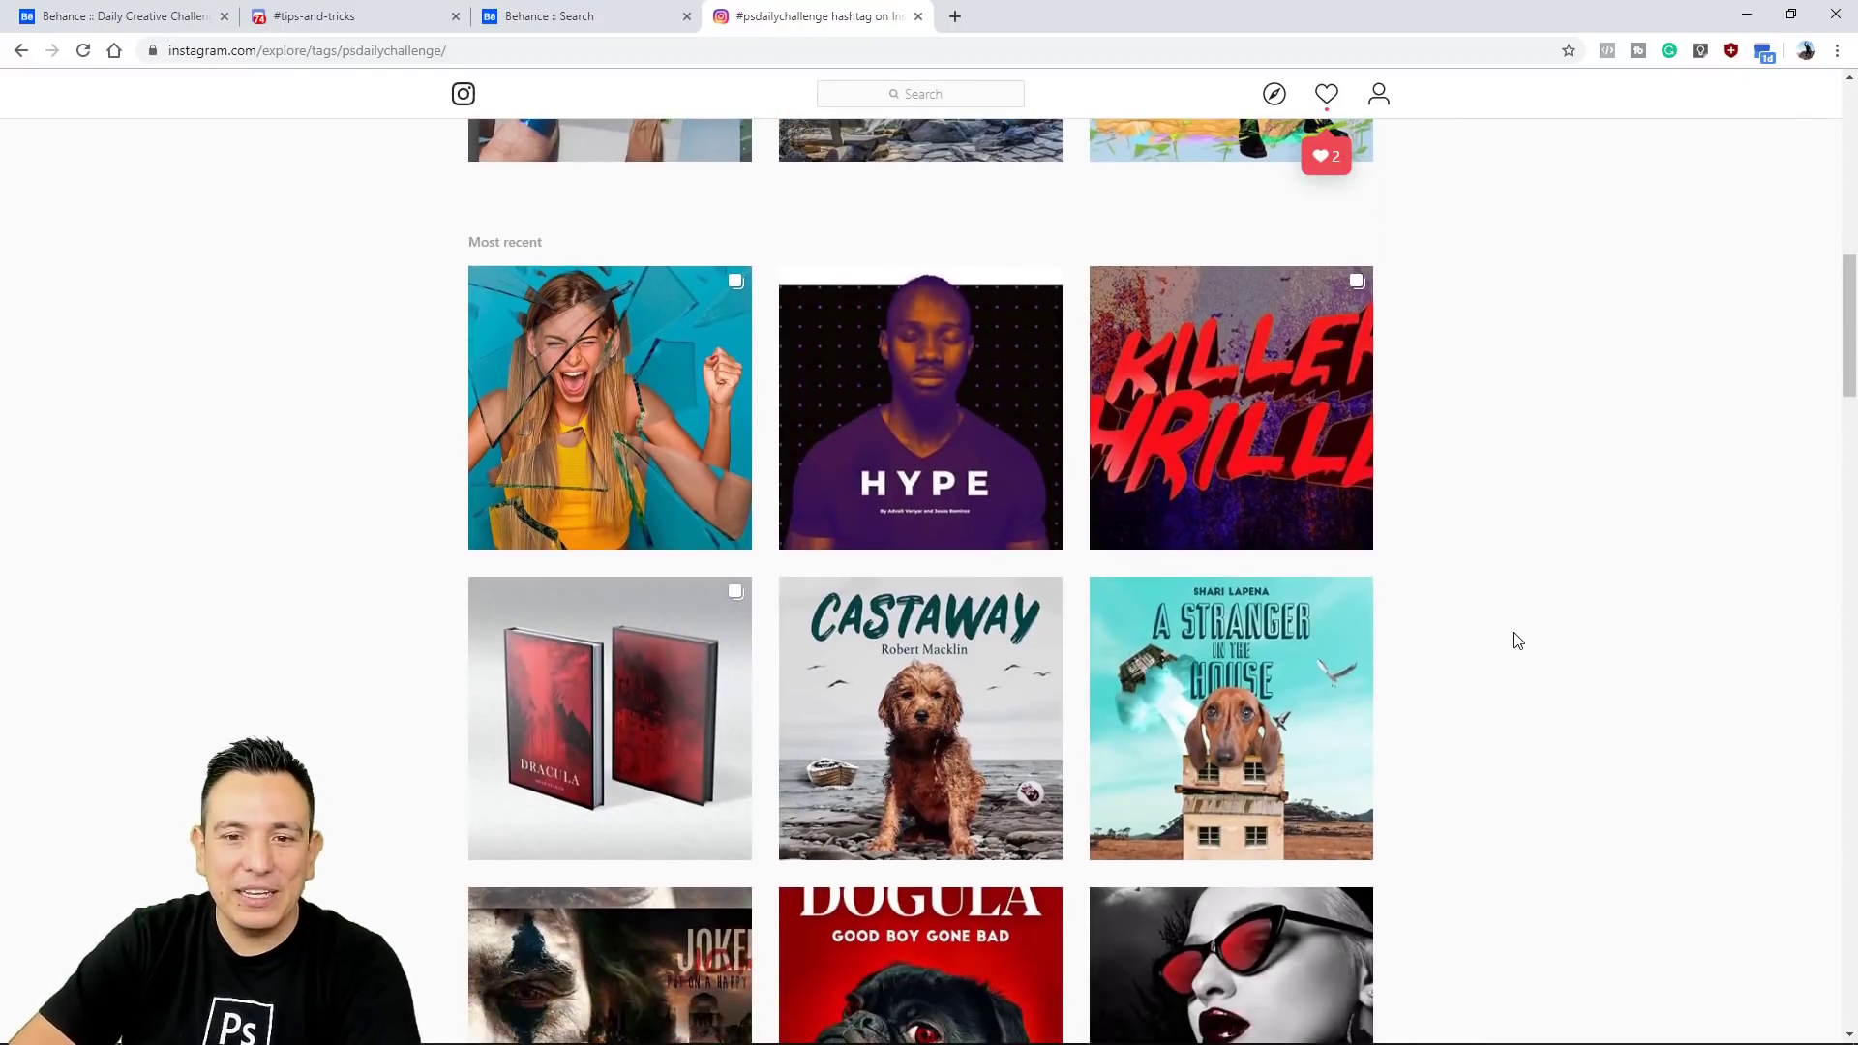
pyautogui.click(941, 487)
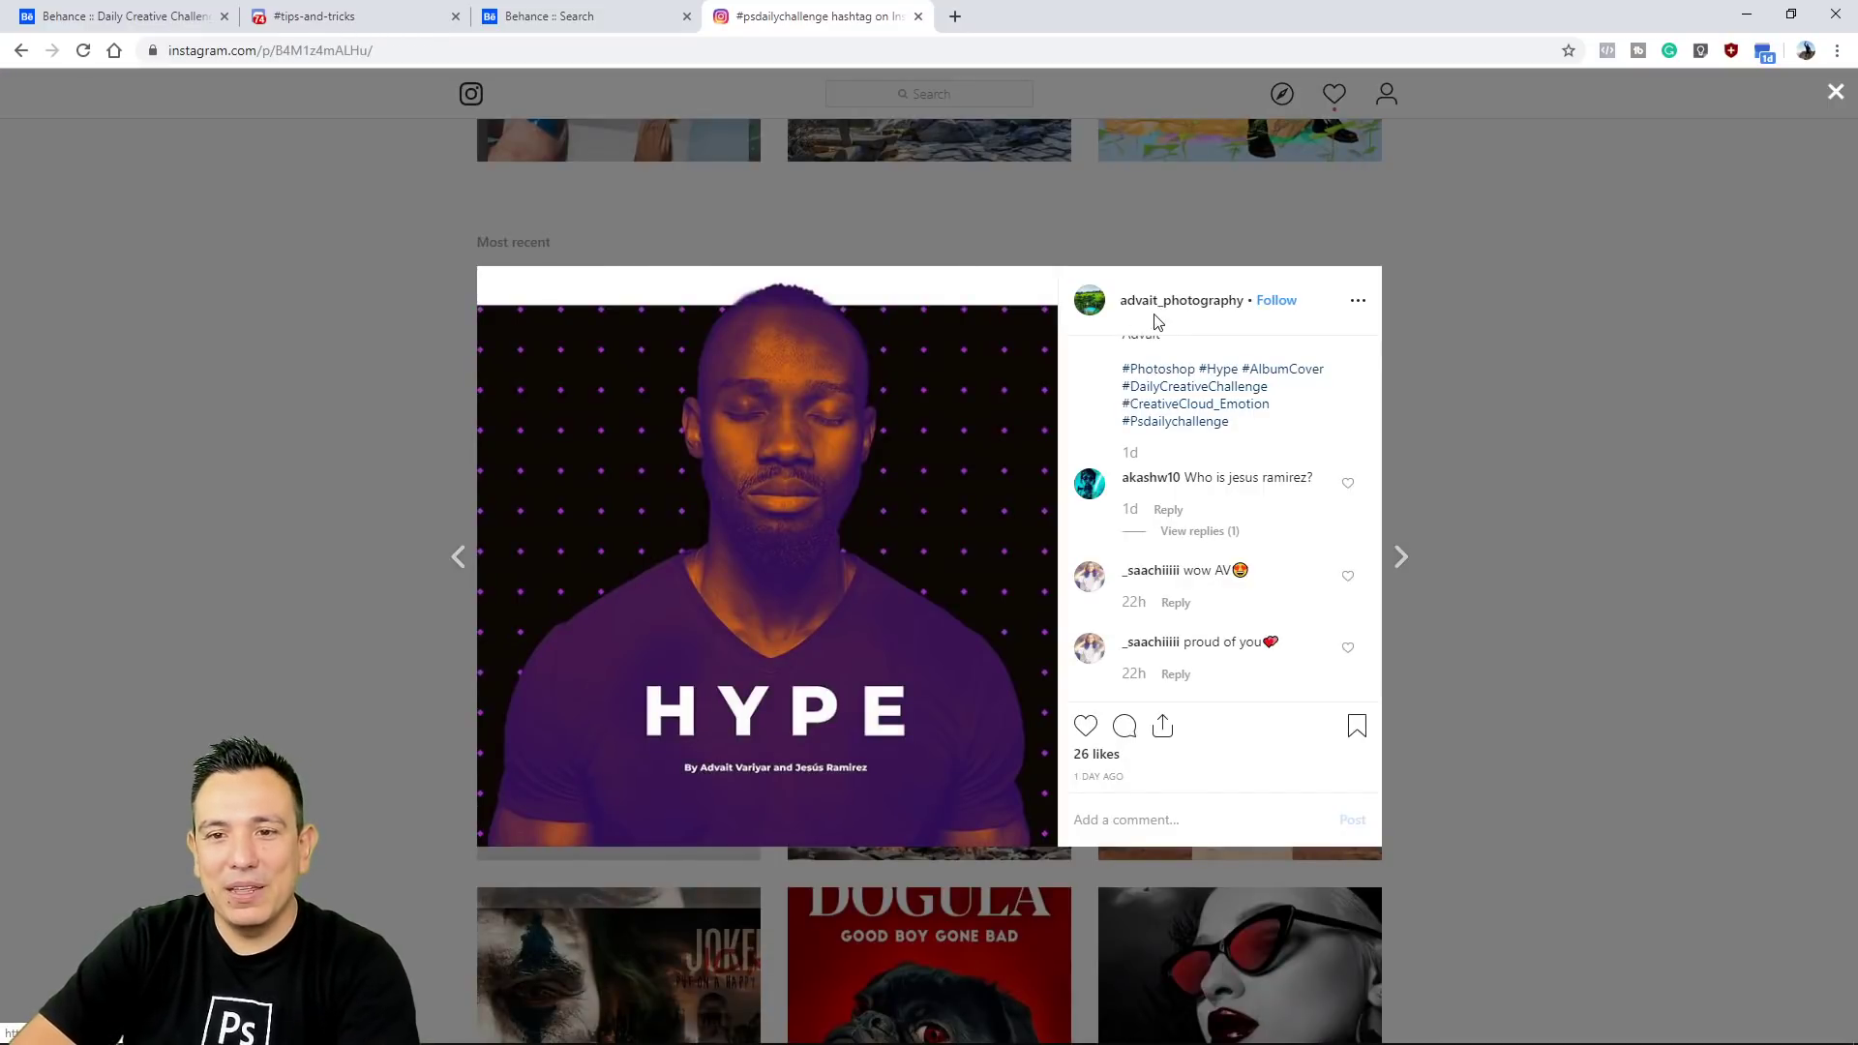
pyautogui.click(1123, 262)
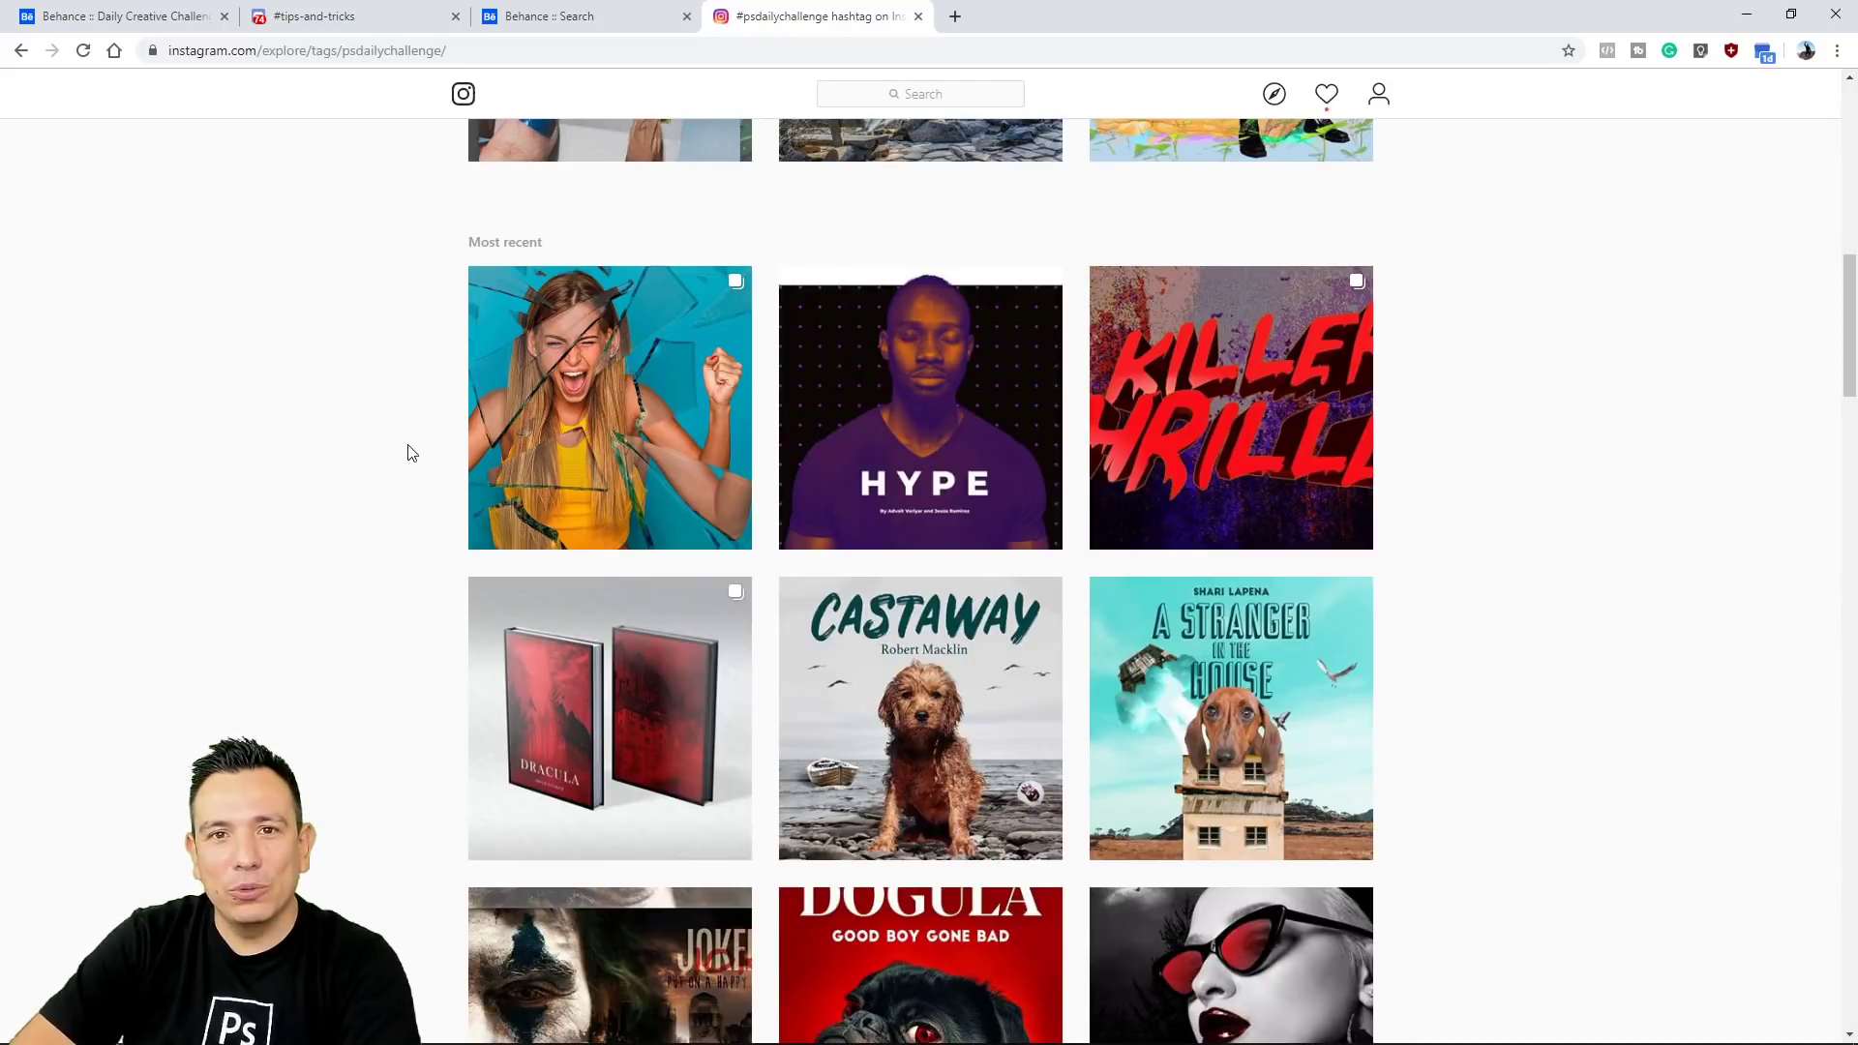
# Browse the most recent artwork posted under the #psdailychallenge hashtag and return towards the newest posts.
pyautogui.scroll(-6, 378, 455)
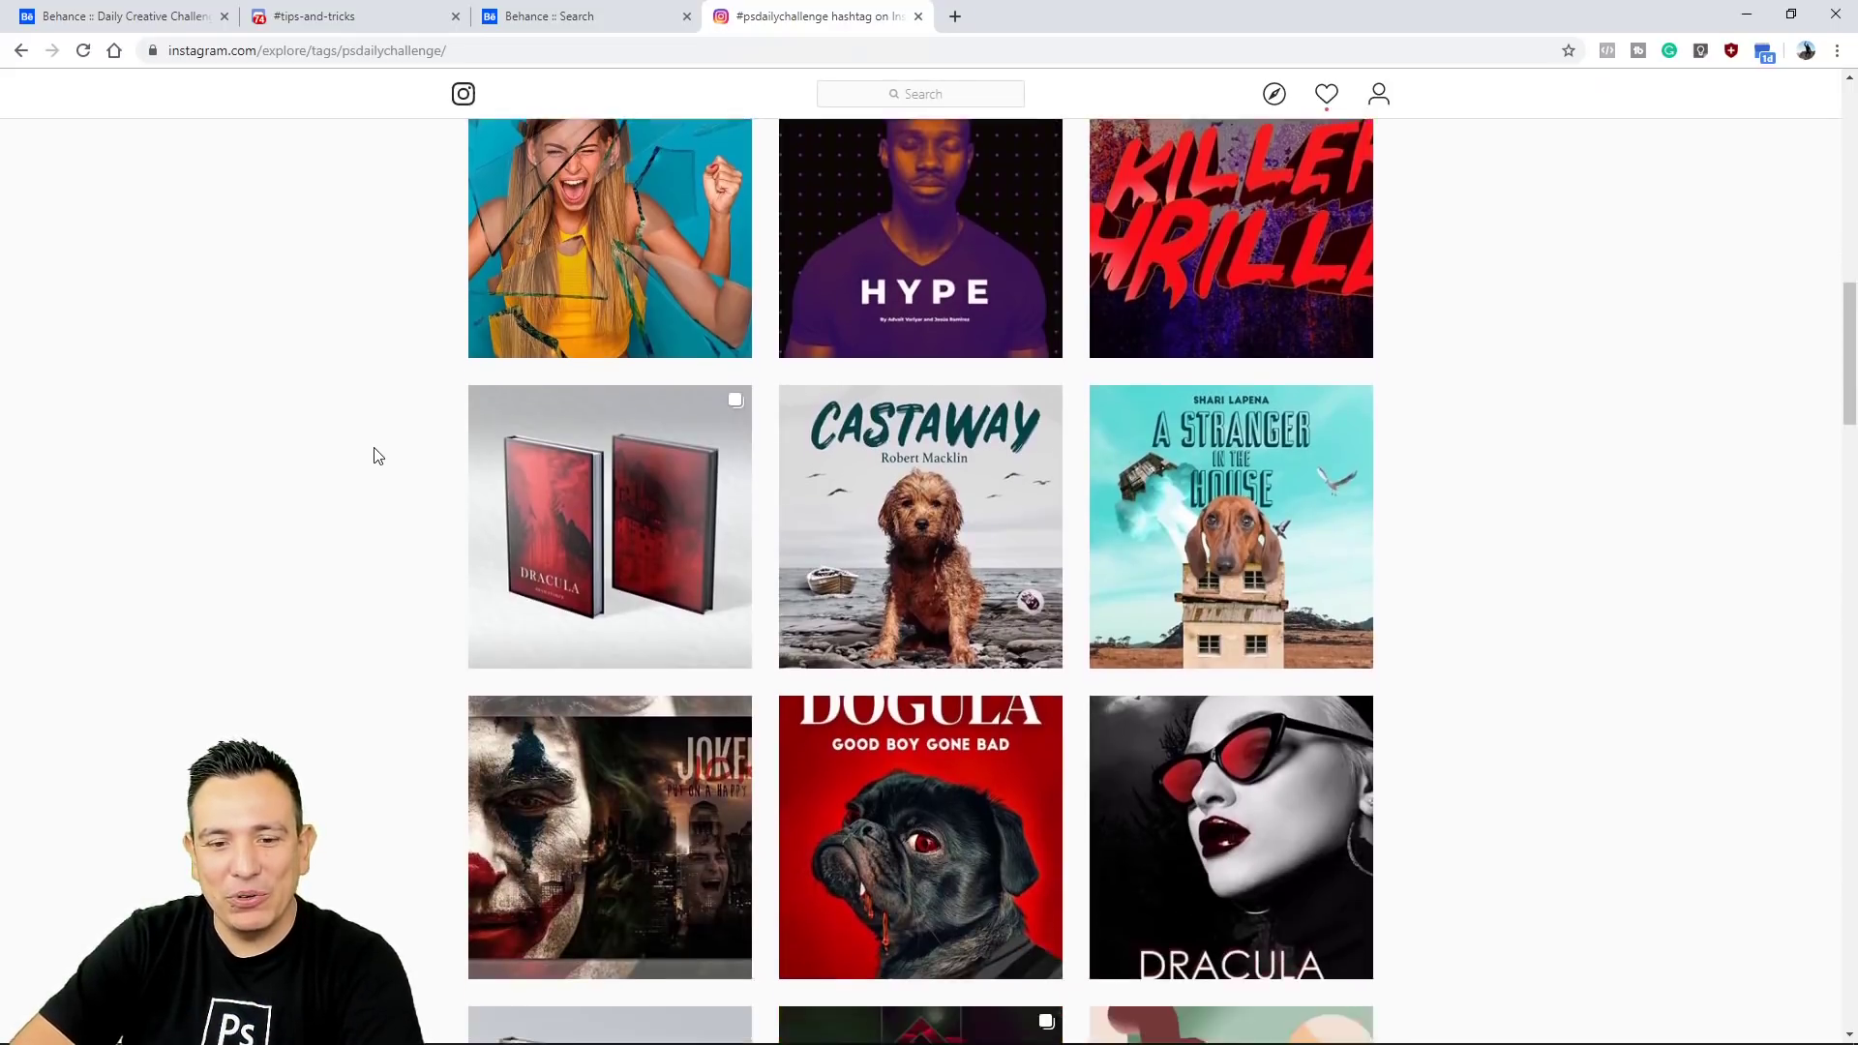
pyautogui.scroll(-6, 378, 455)
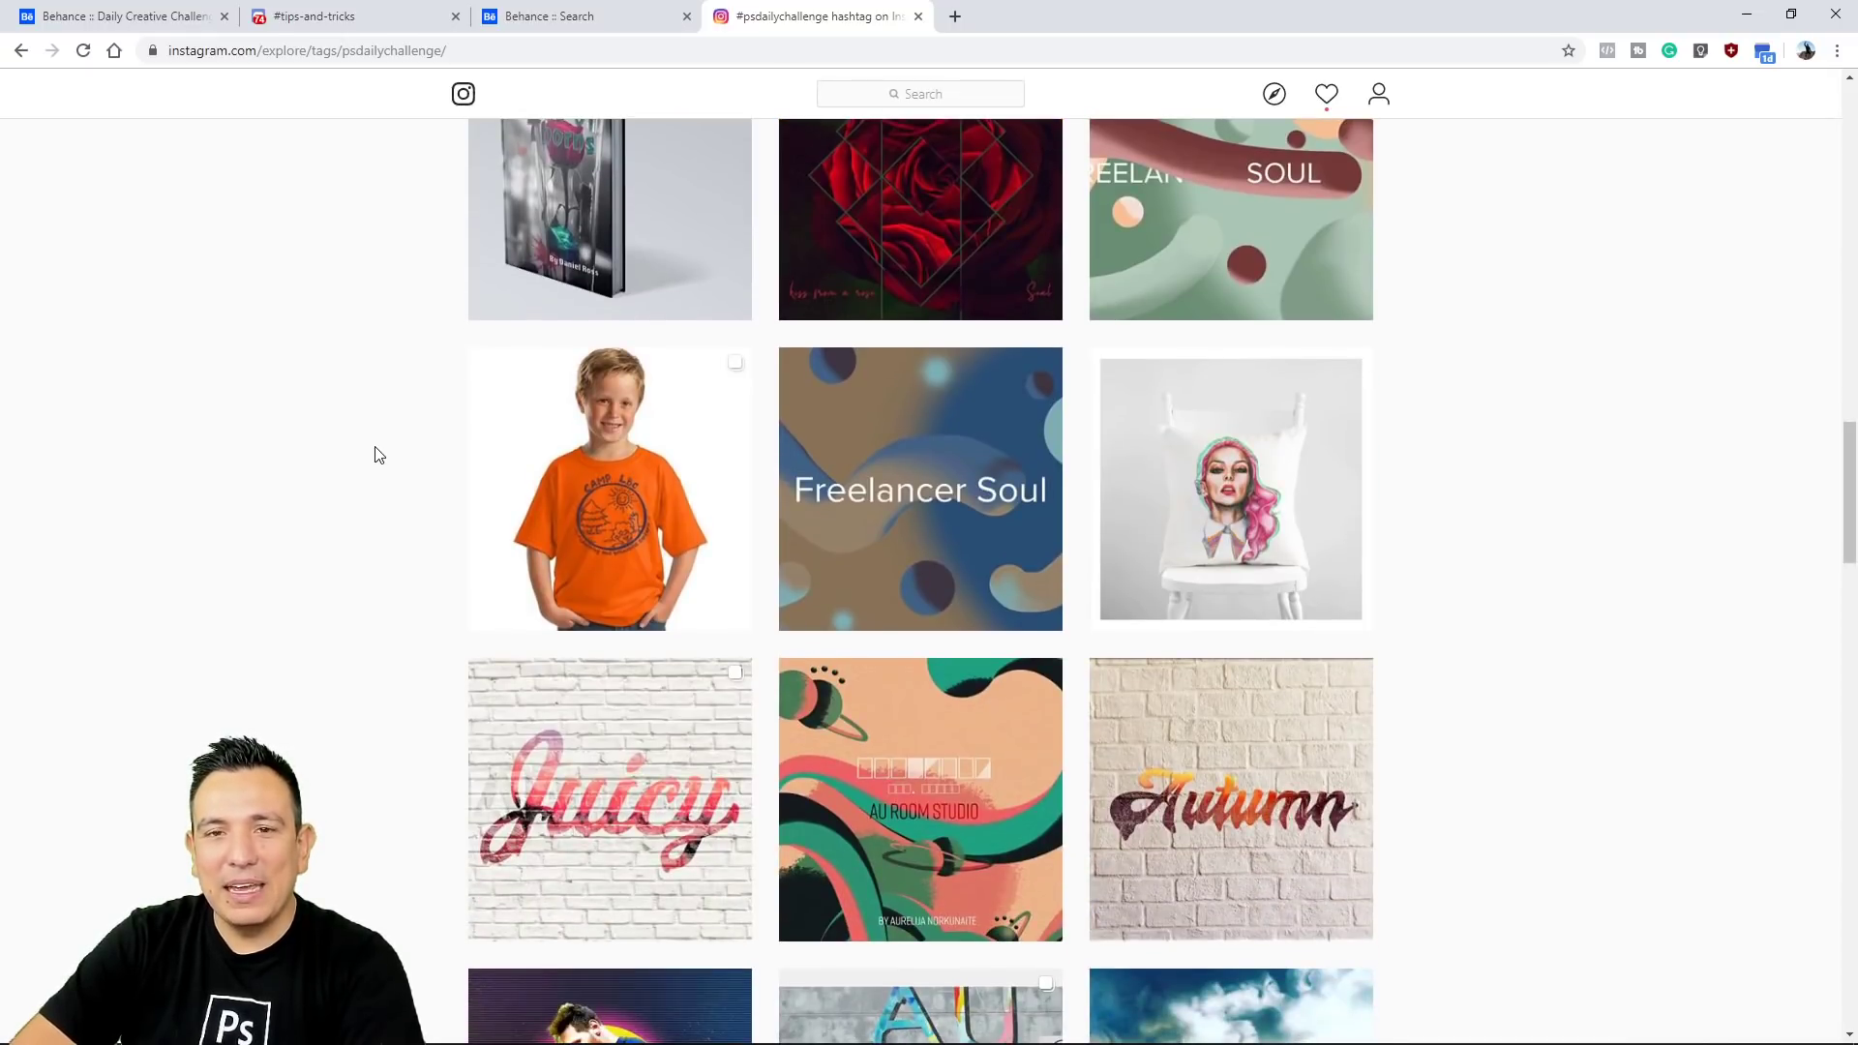
pyautogui.scroll(-2, 377, 455)
pyautogui.scroll(-2, 378, 455)
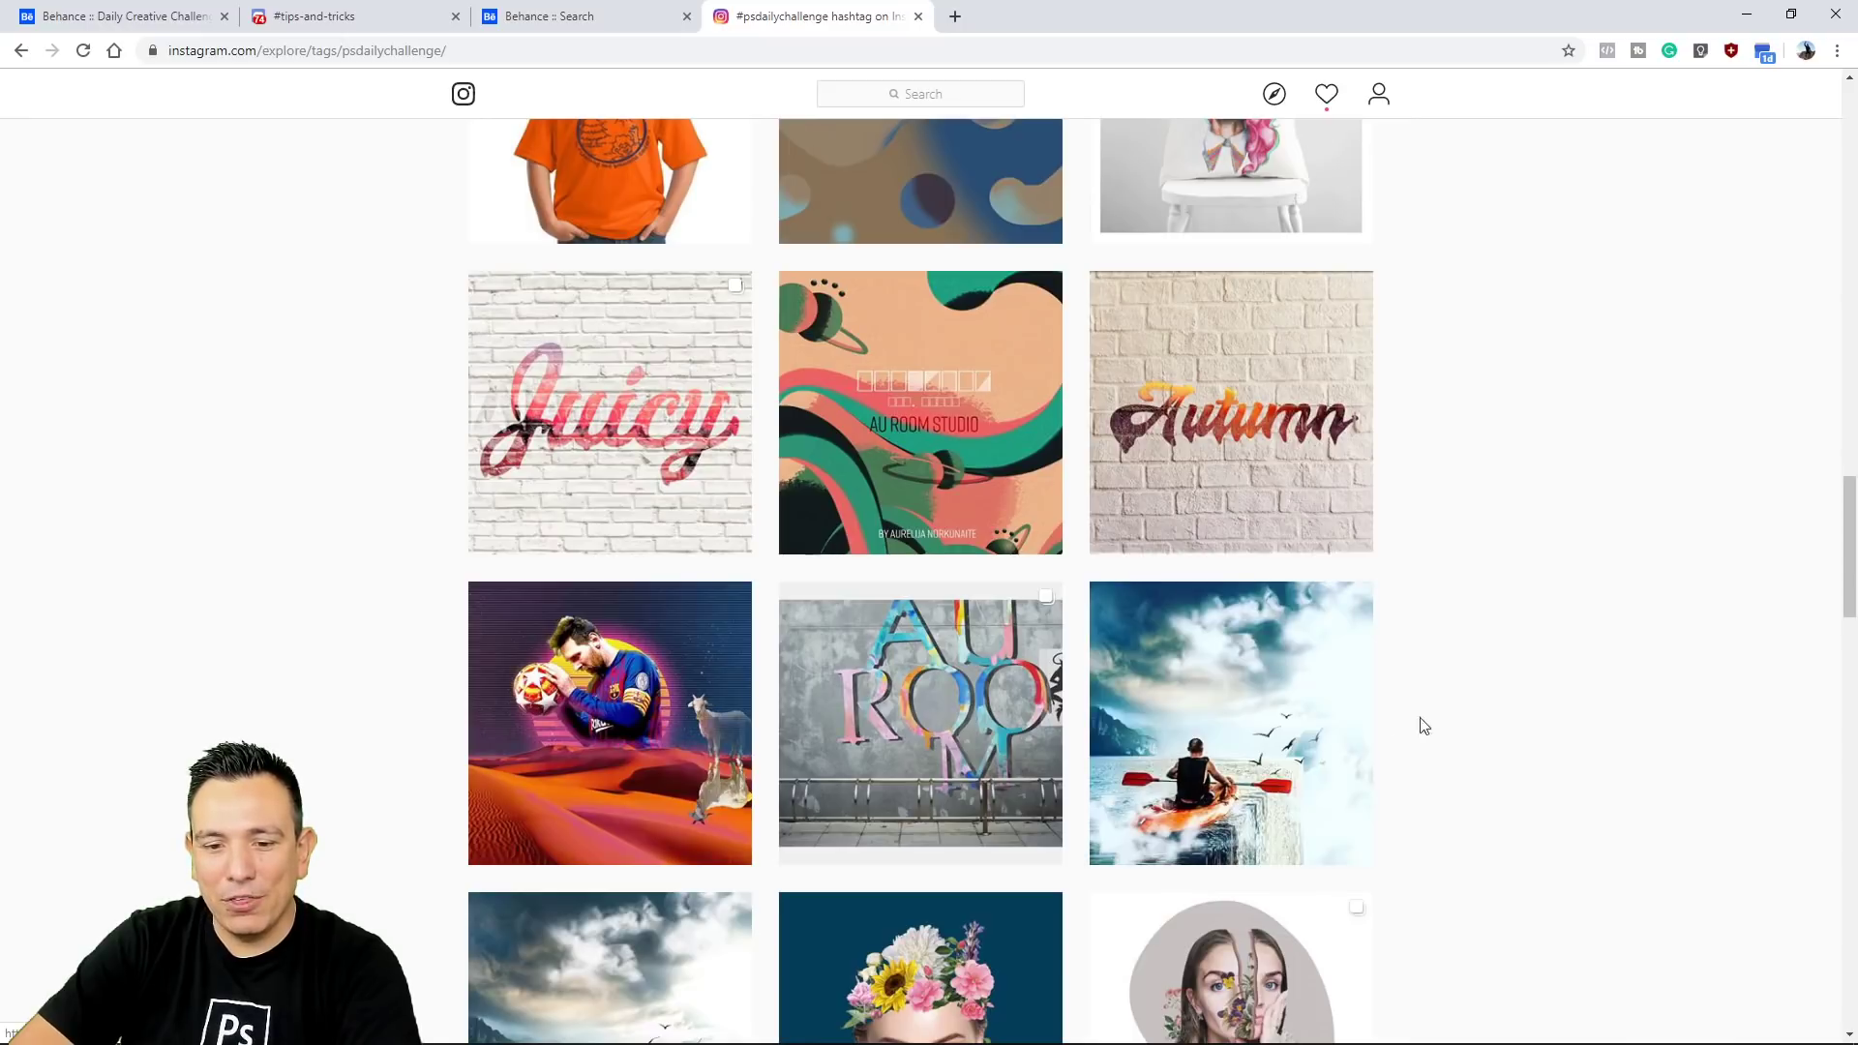
pyautogui.scroll(-3, 1423, 706)
pyautogui.scroll(-4, 1461, 675)
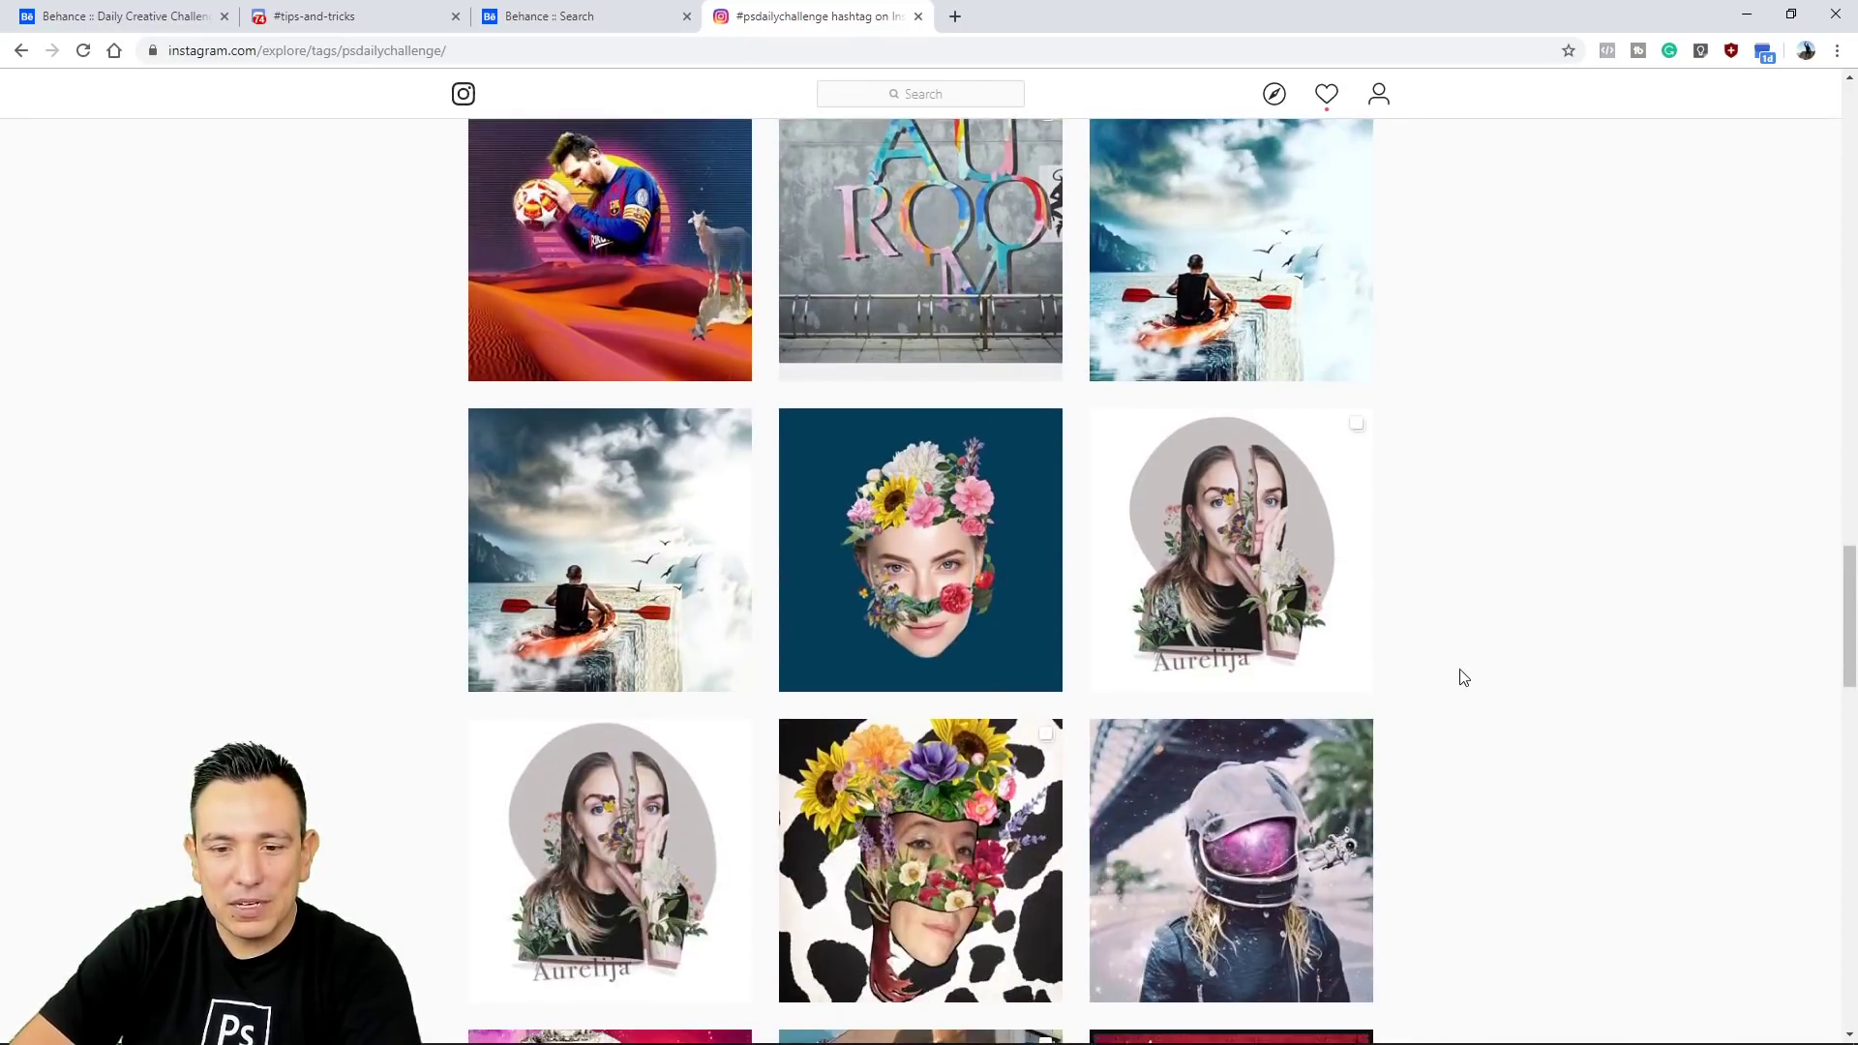
pyautogui.scroll(-2, 793, 600)
pyautogui.scroll(-2, 771, 693)
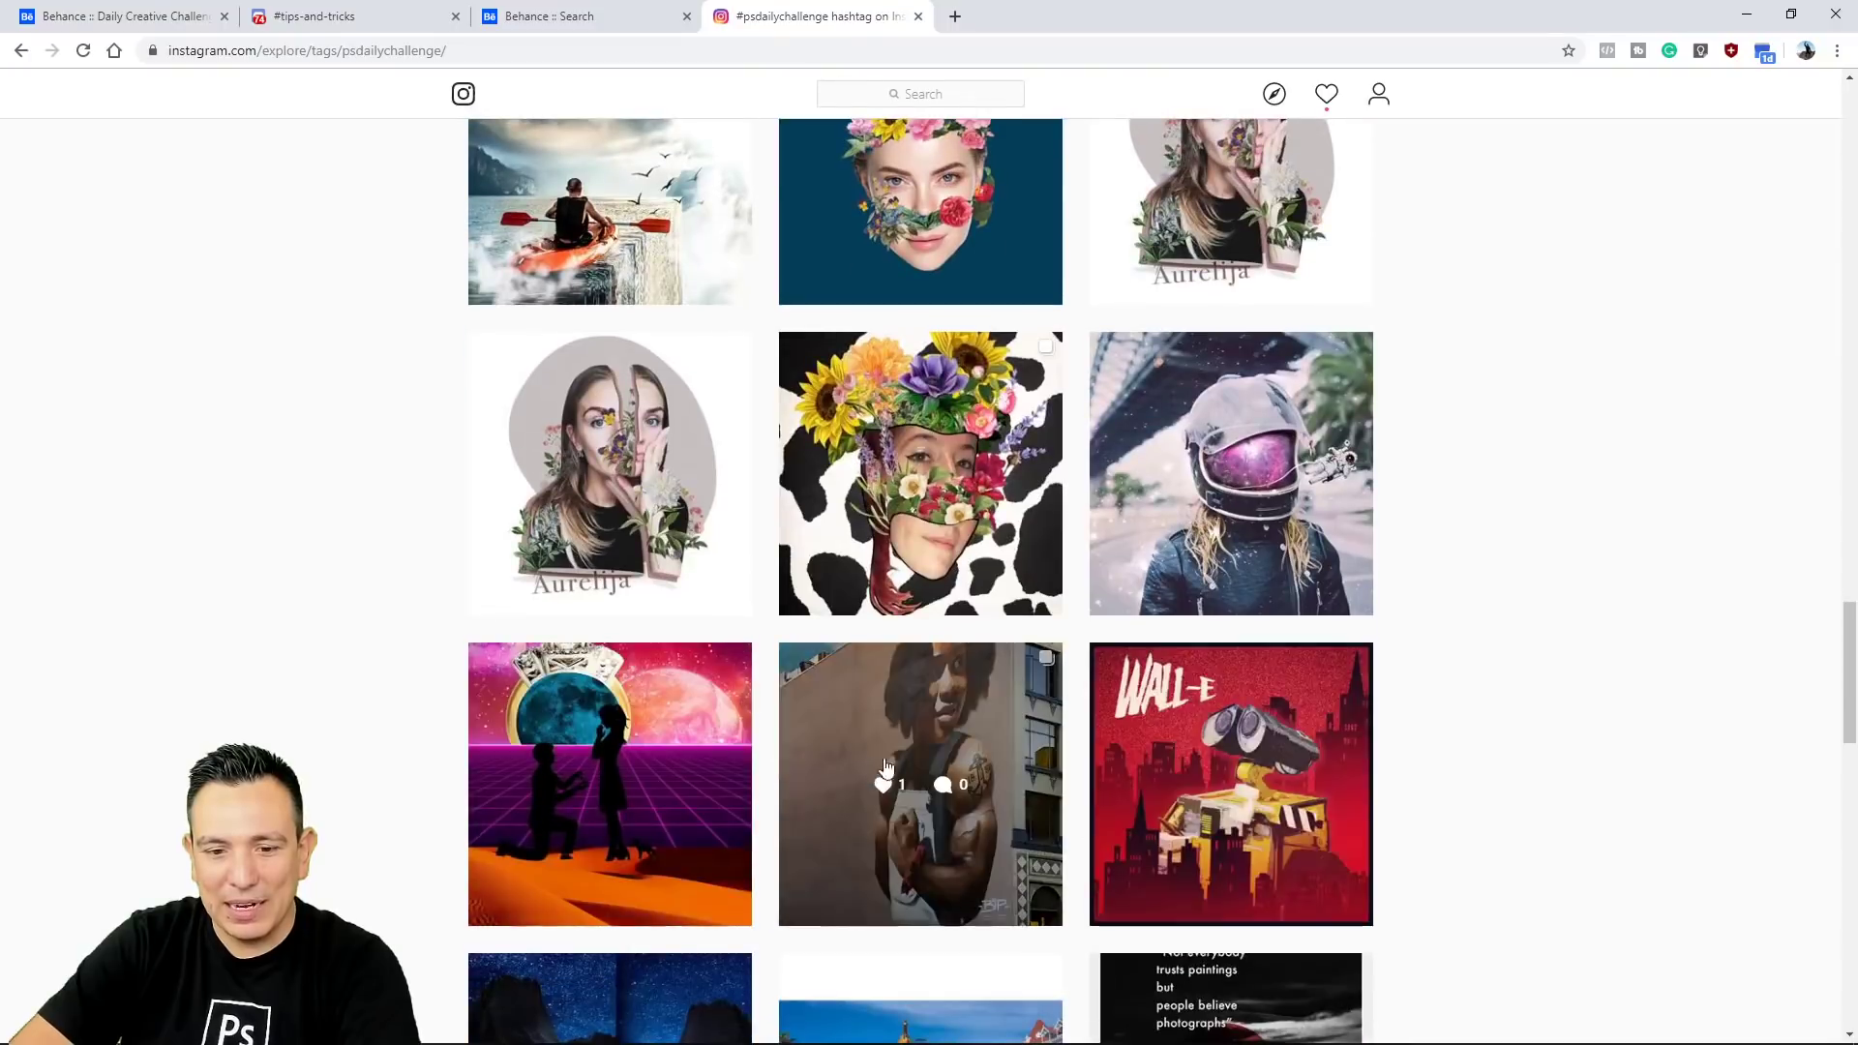
pyautogui.scroll(3, 644, 786)
pyautogui.scroll(2, 644, 791)
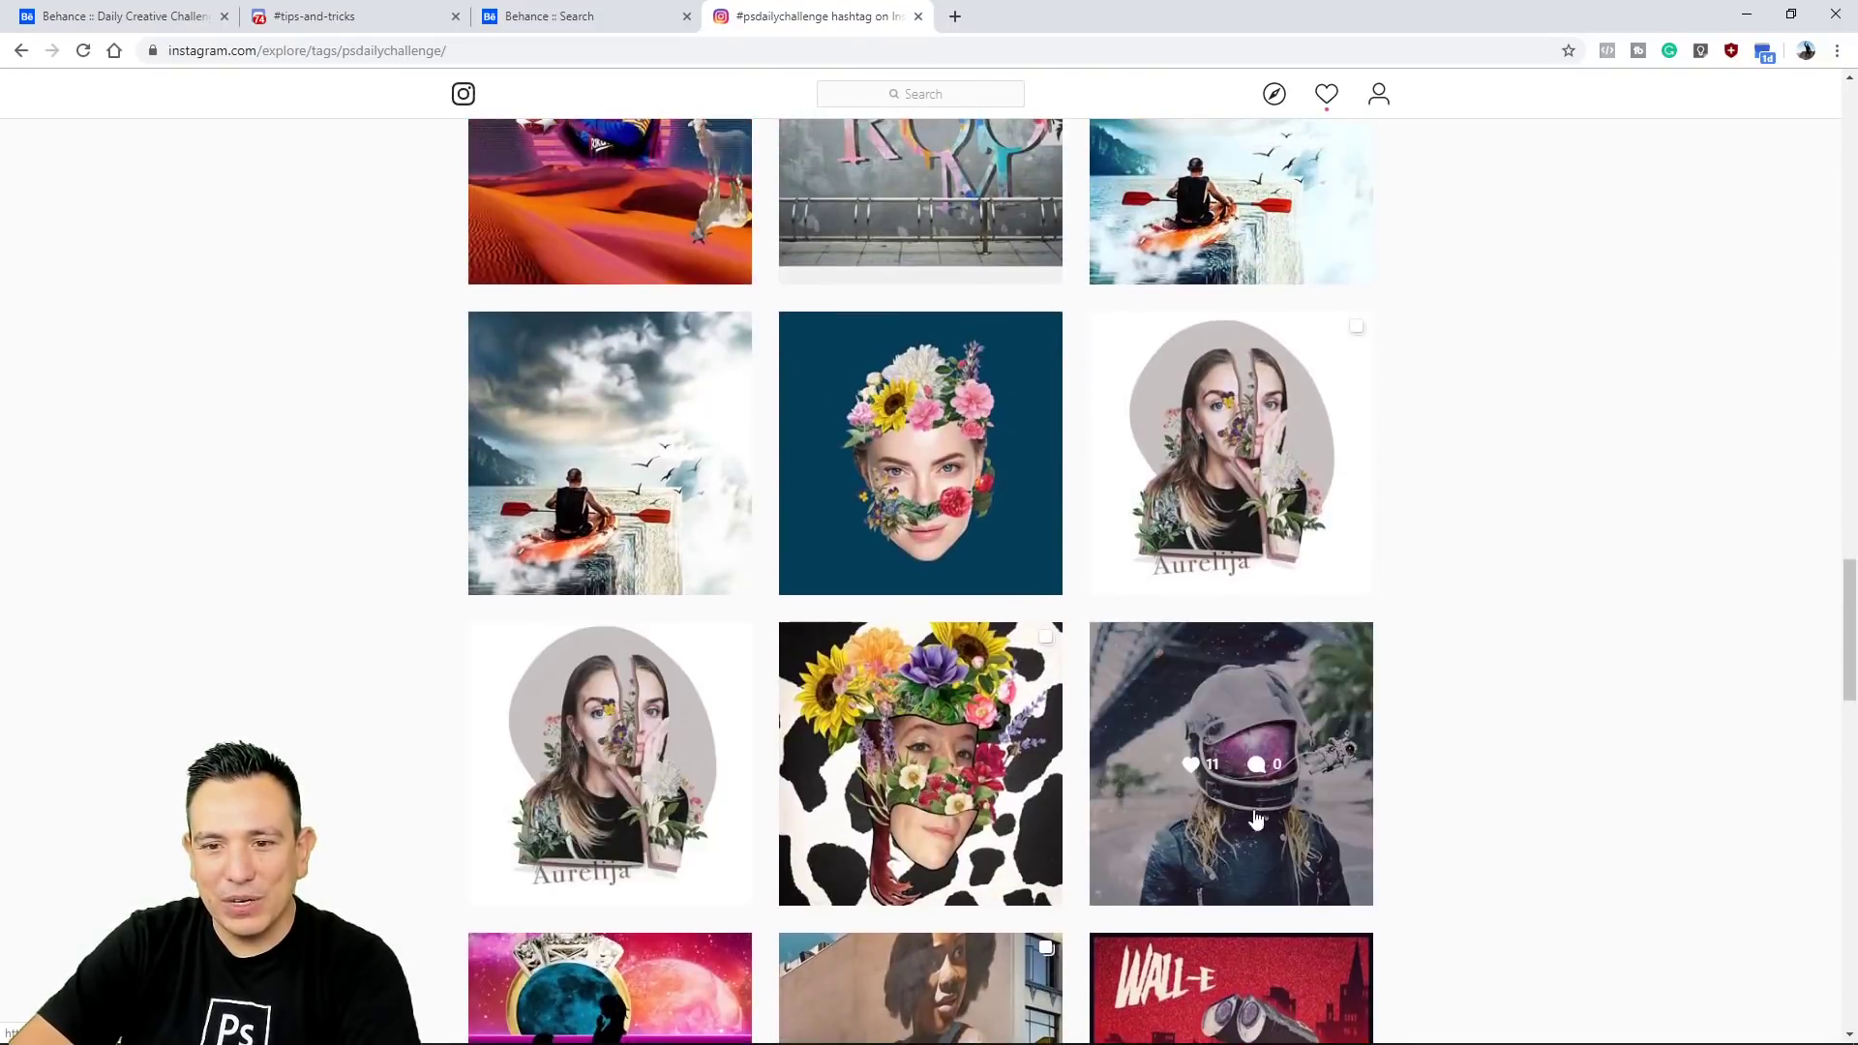
pyautogui.scroll(2, 1535, 581)
pyautogui.scroll(2, 1522, 584)
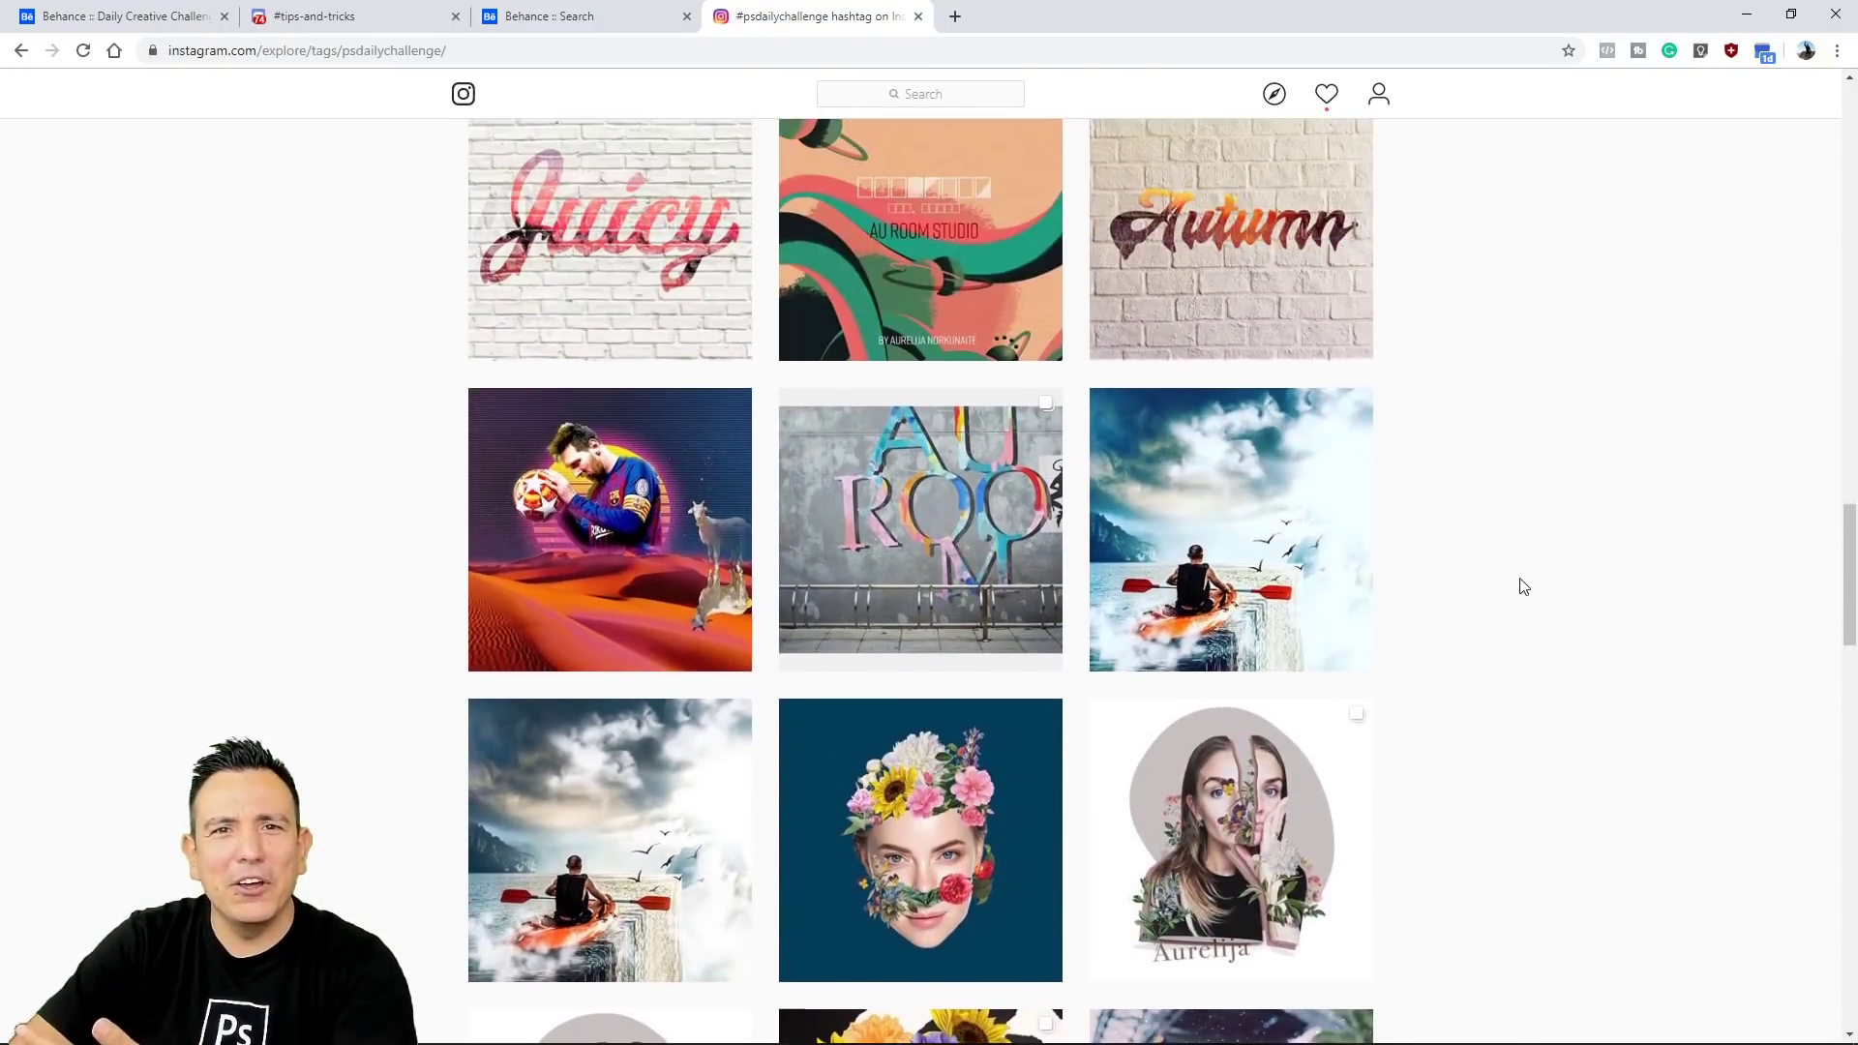
pyautogui.scroll(10, 1519, 578)
pyautogui.scroll(13, 1518, 575)
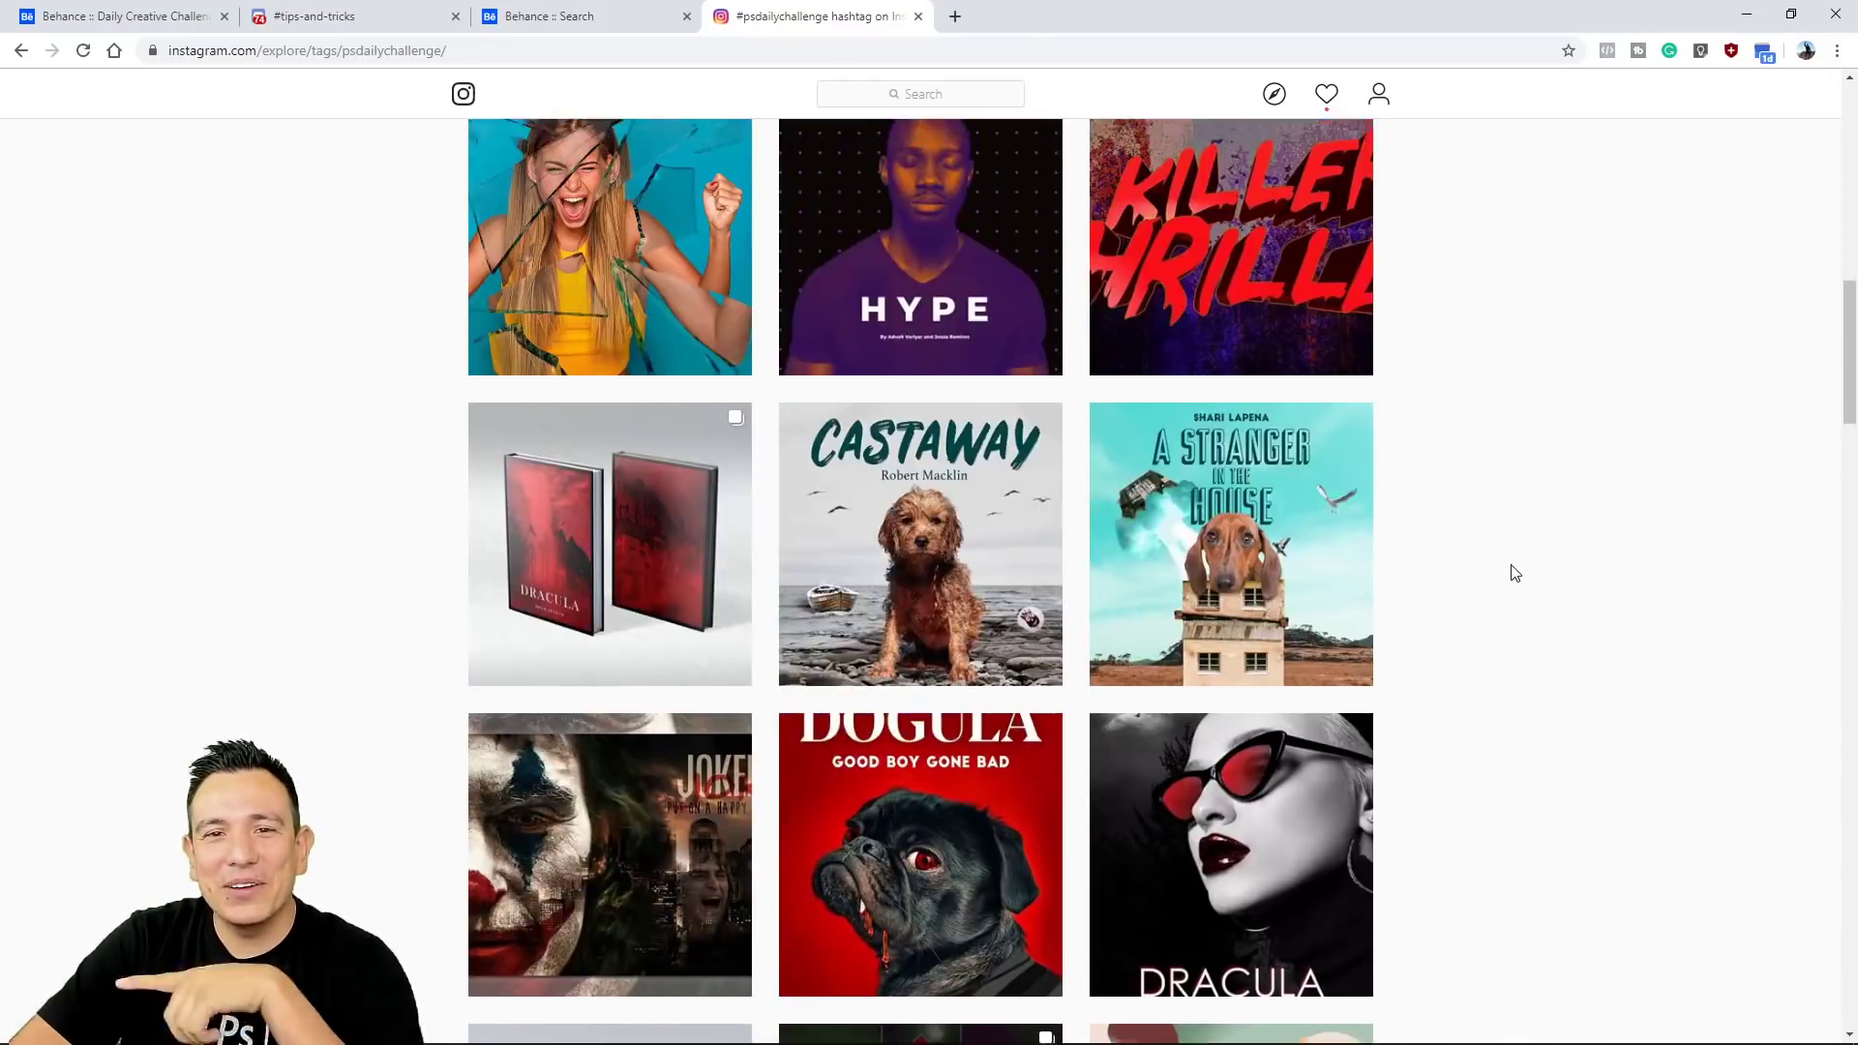
# Return through the Behance search results to the Daily Creative Challenge page and view the unlocked challenges, including Water Effect.
pyautogui.scroll(5, 1518, 581)
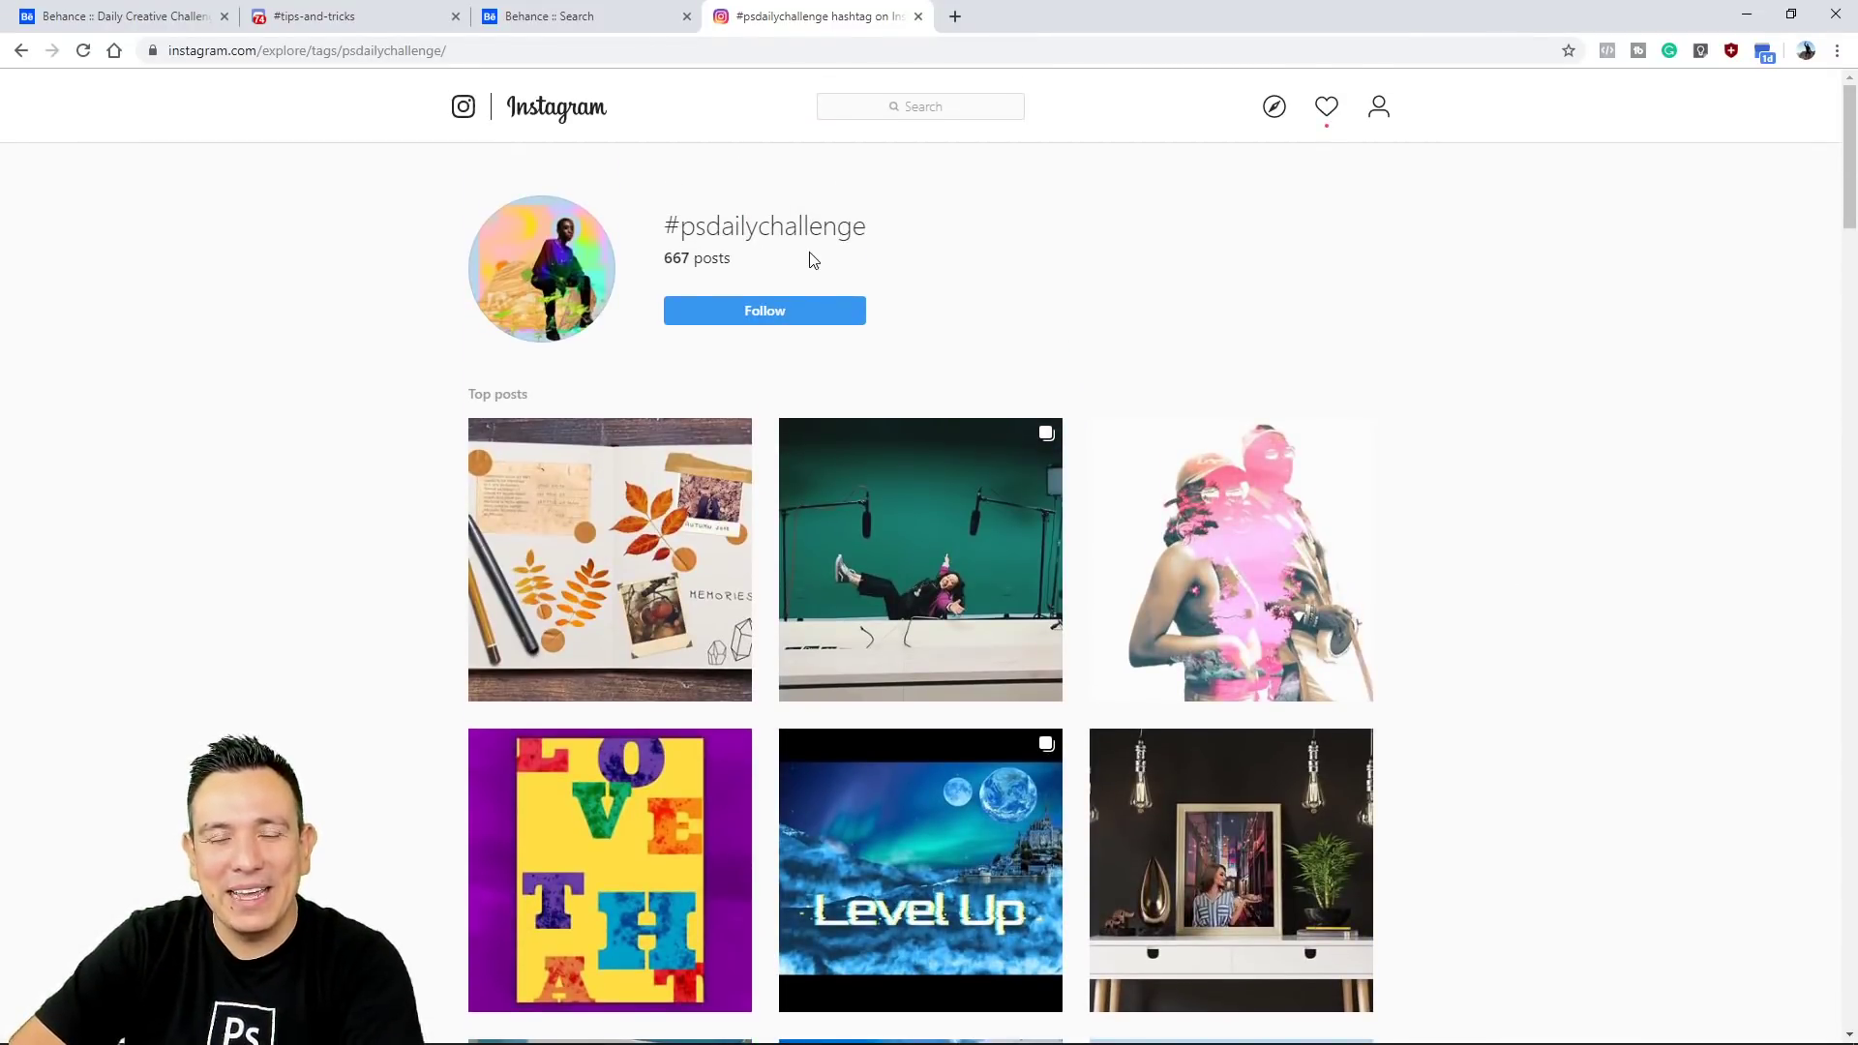
pyautogui.click(554, 17)
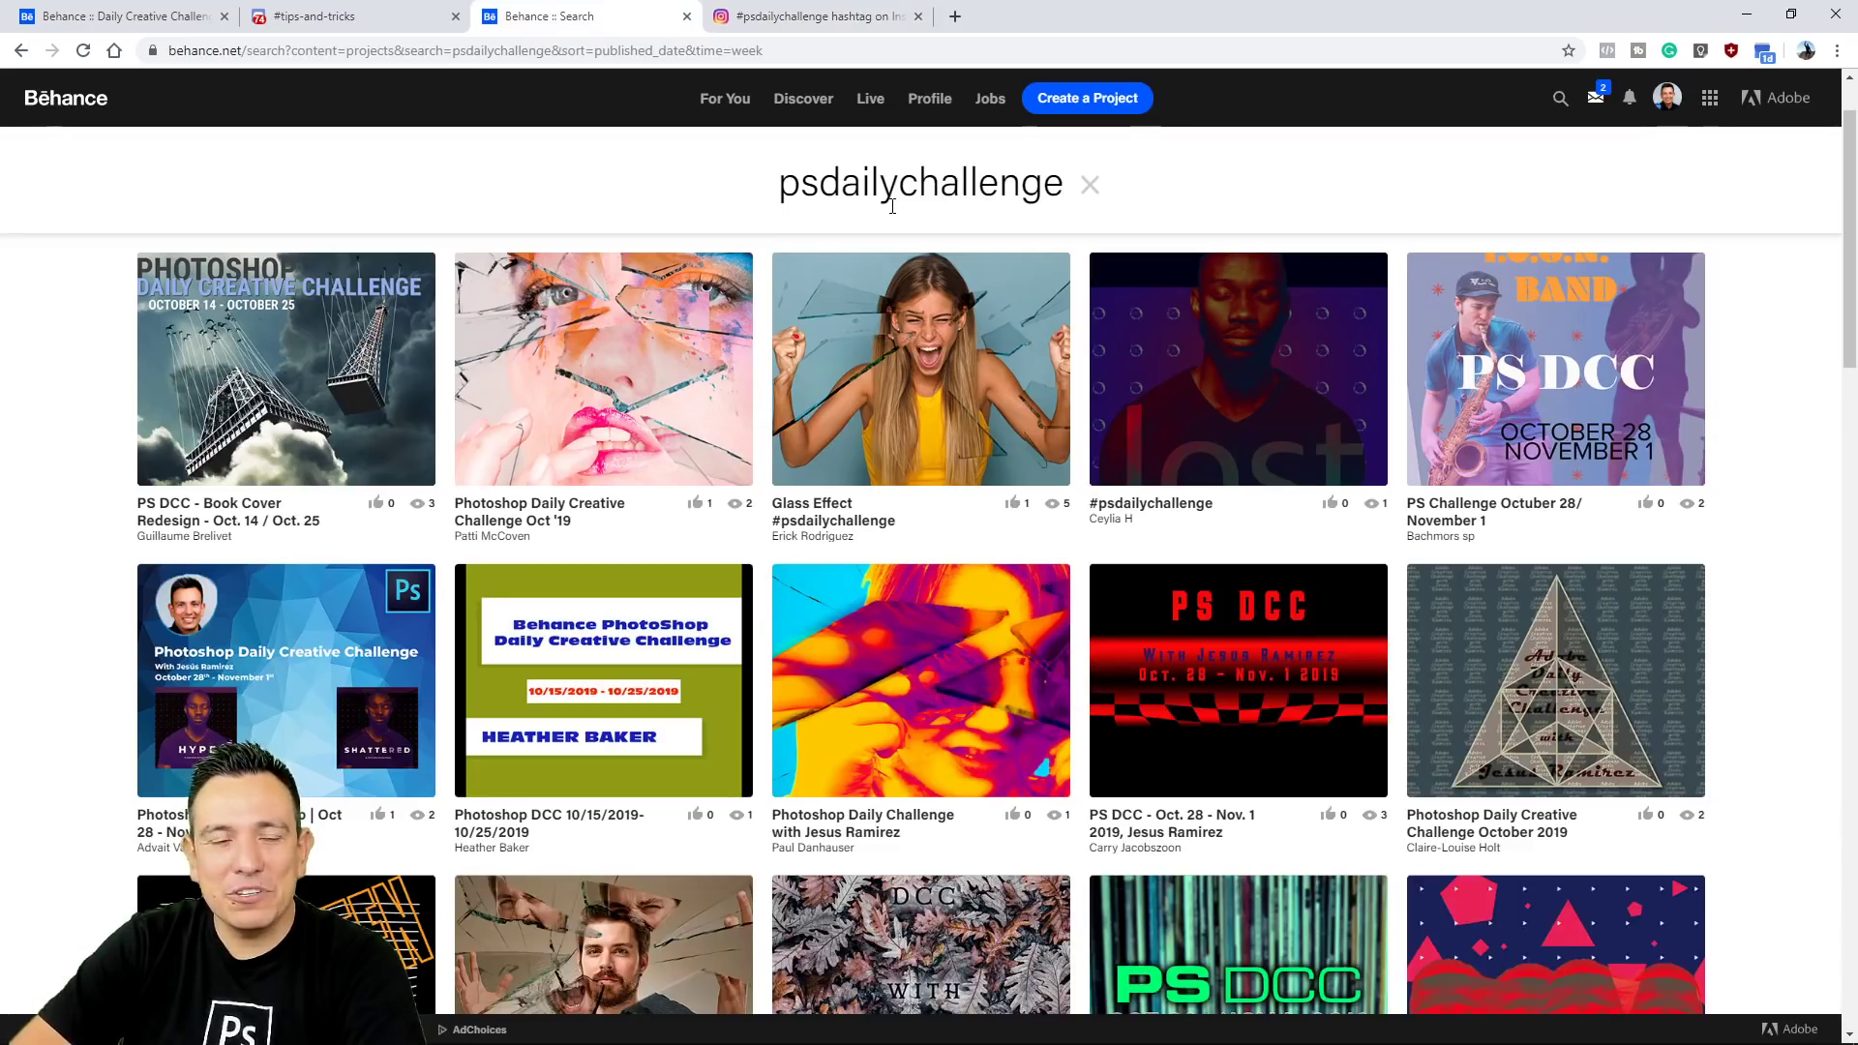
pyautogui.click(97, 16)
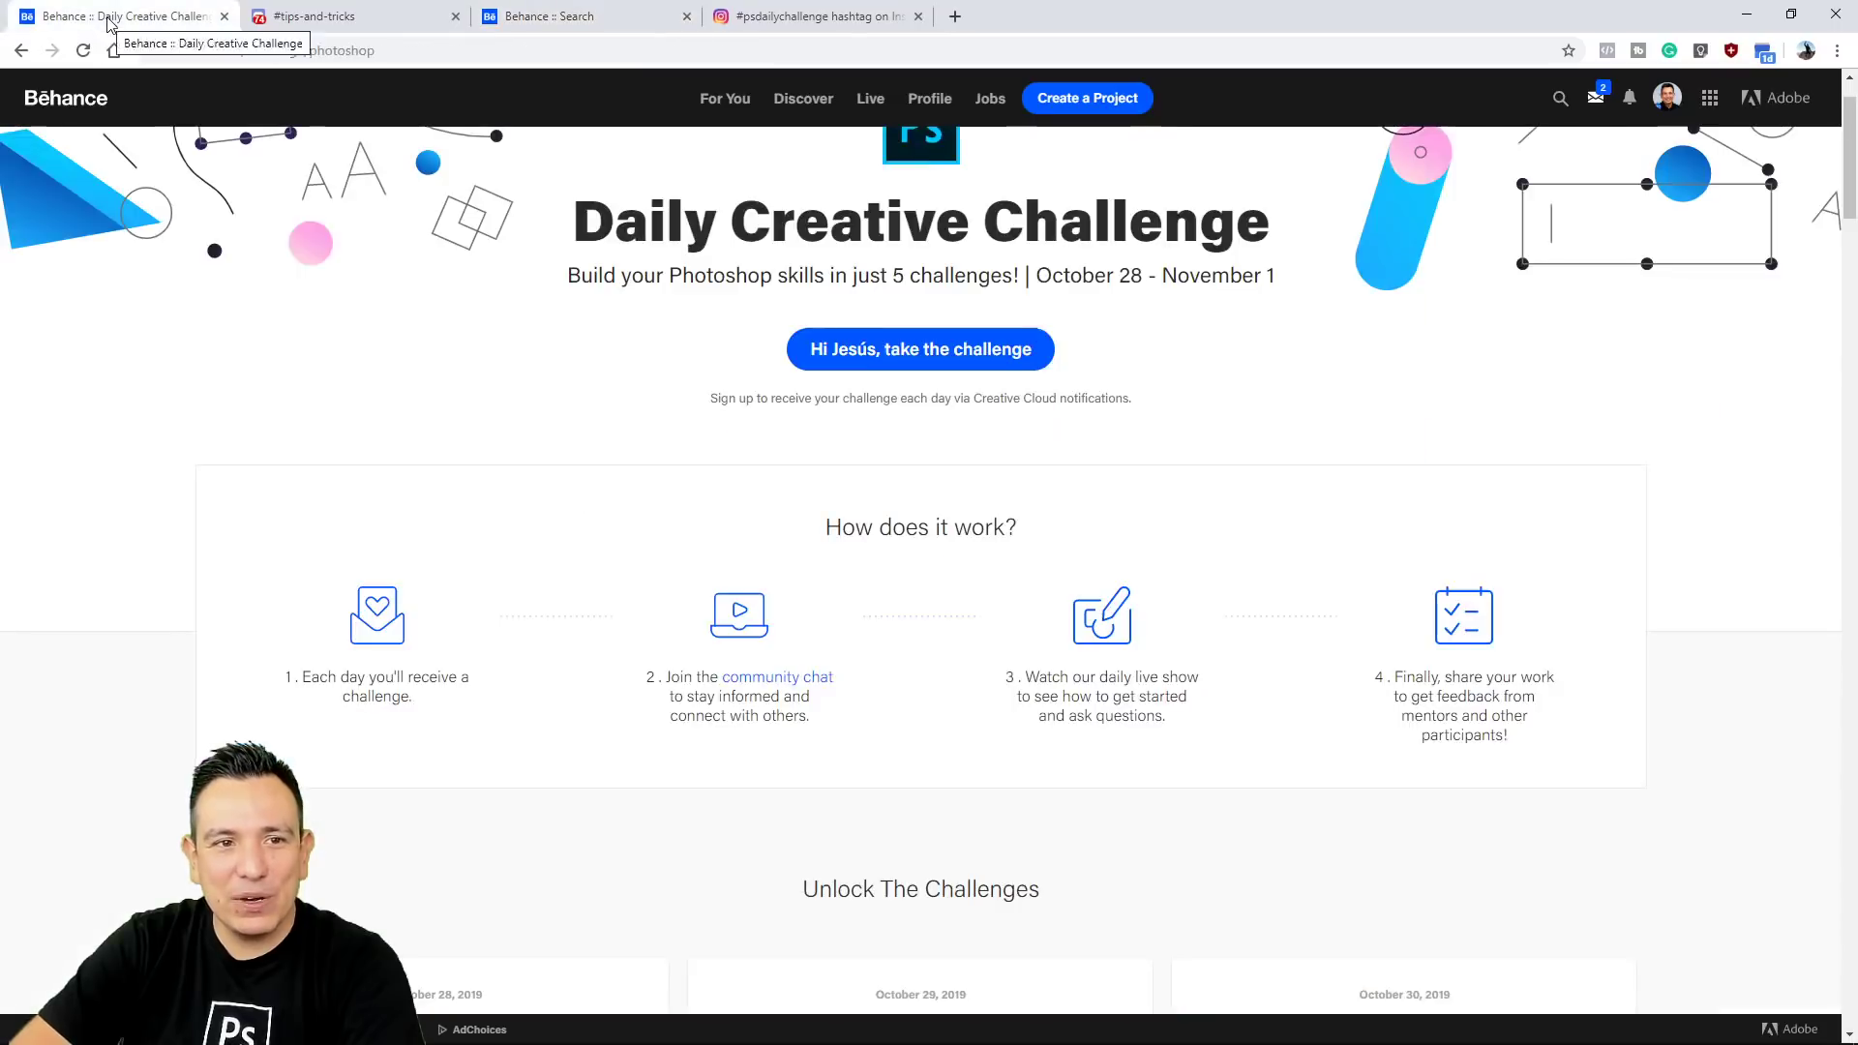
pyautogui.scroll(1, 513, 454)
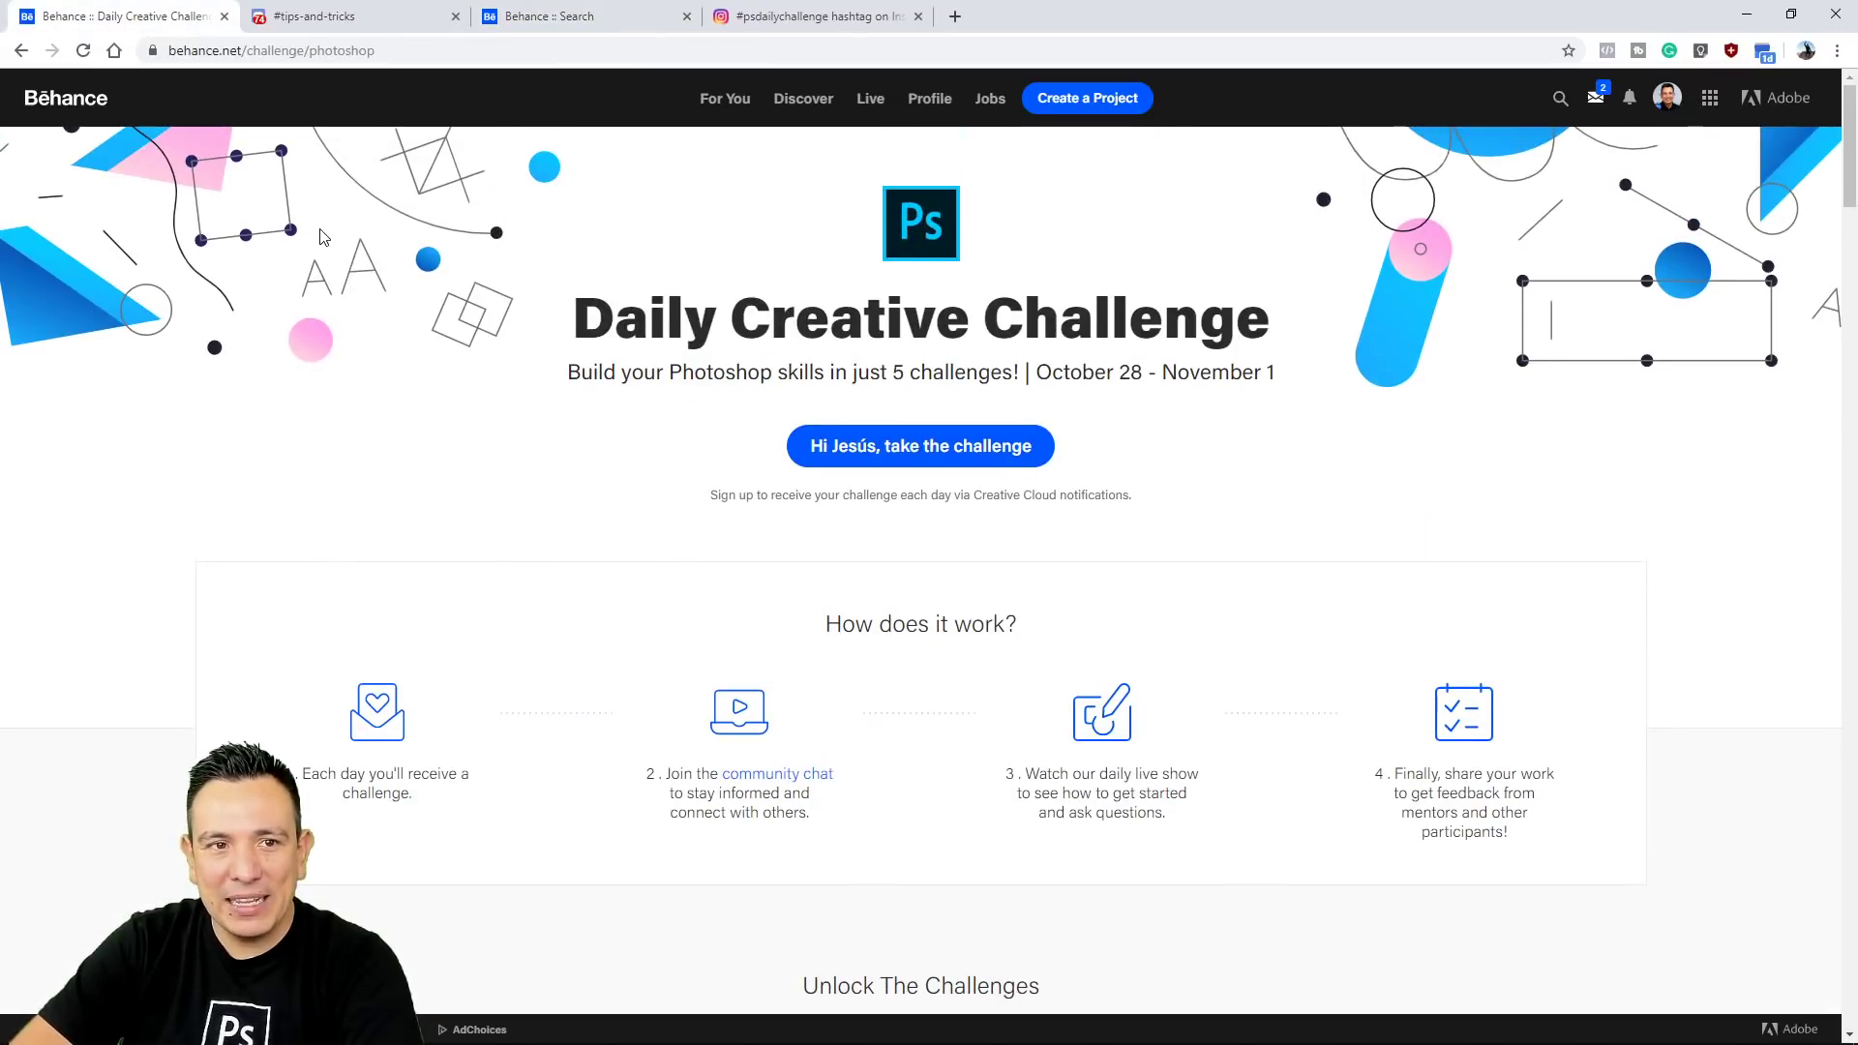
pyautogui.scroll(-9, 471, 312)
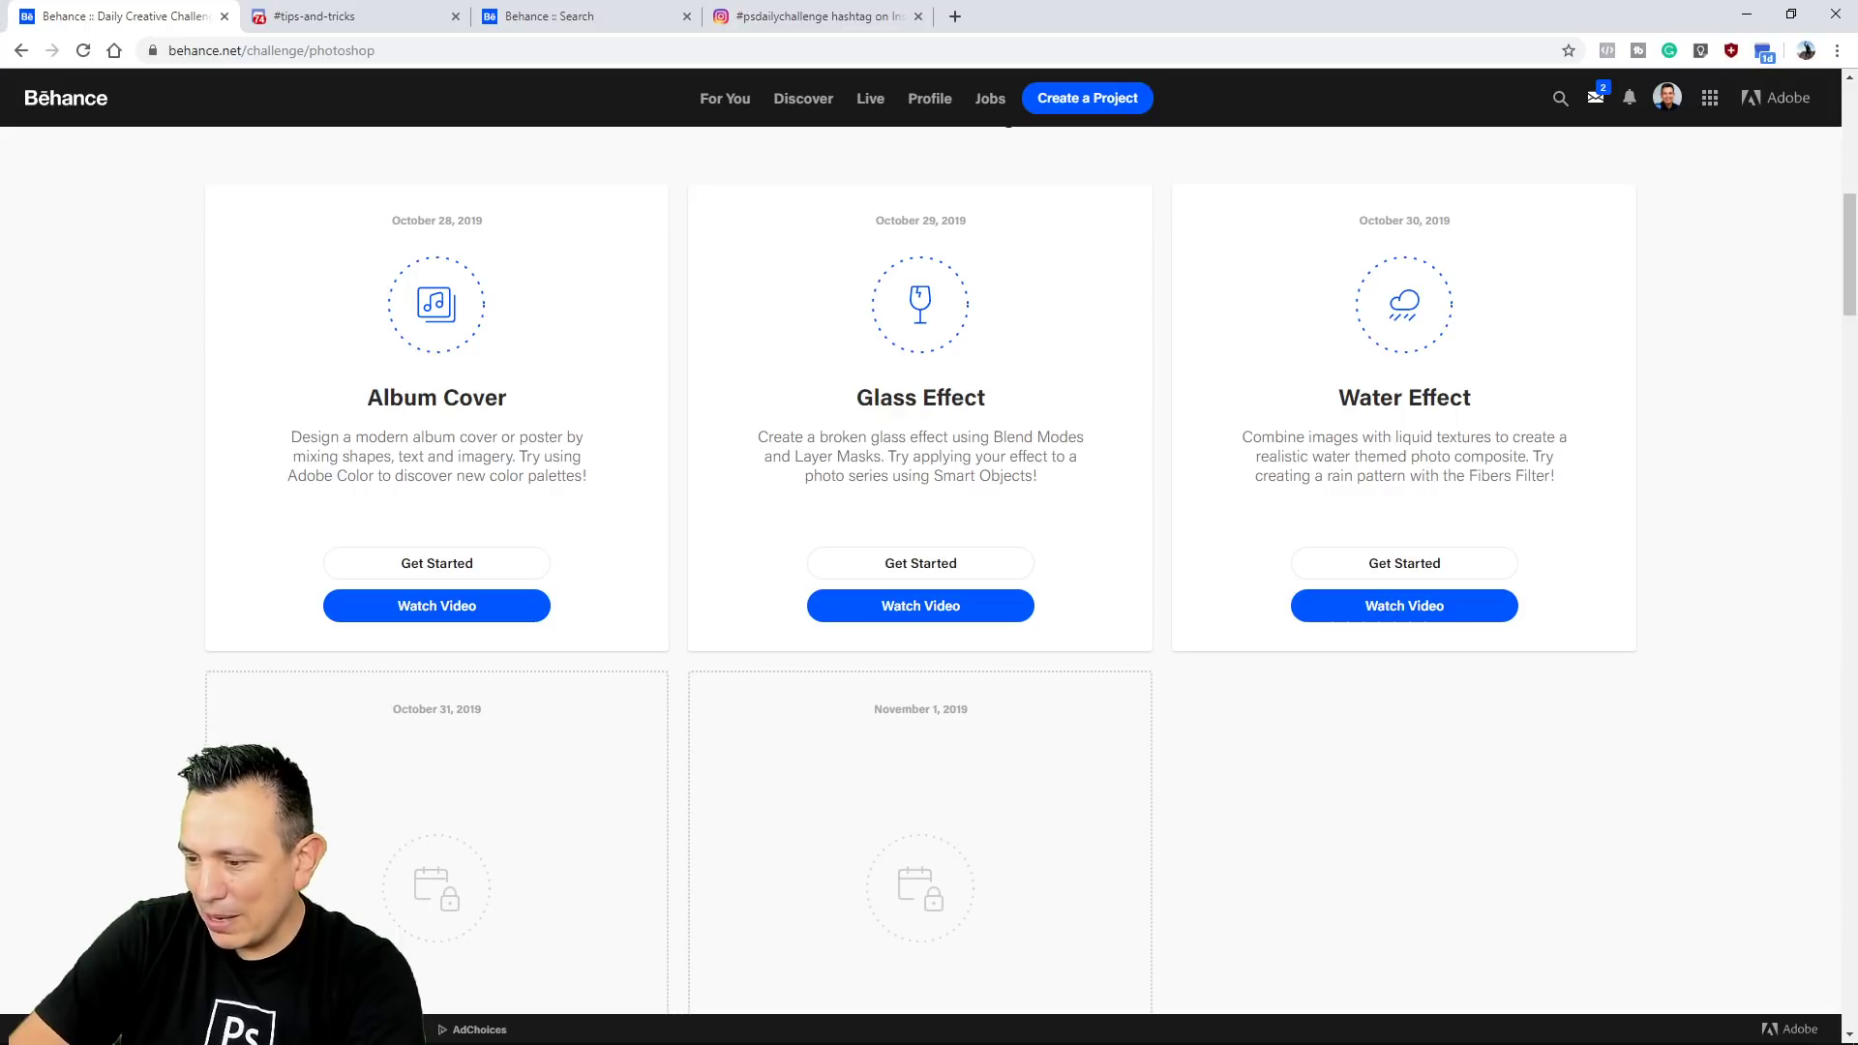
# Switch to Photoshop with Challenge #03.psd, compare the two stock images and leave the water splash layer hidden.
pyautogui.hotkey('alt', 'Tab')
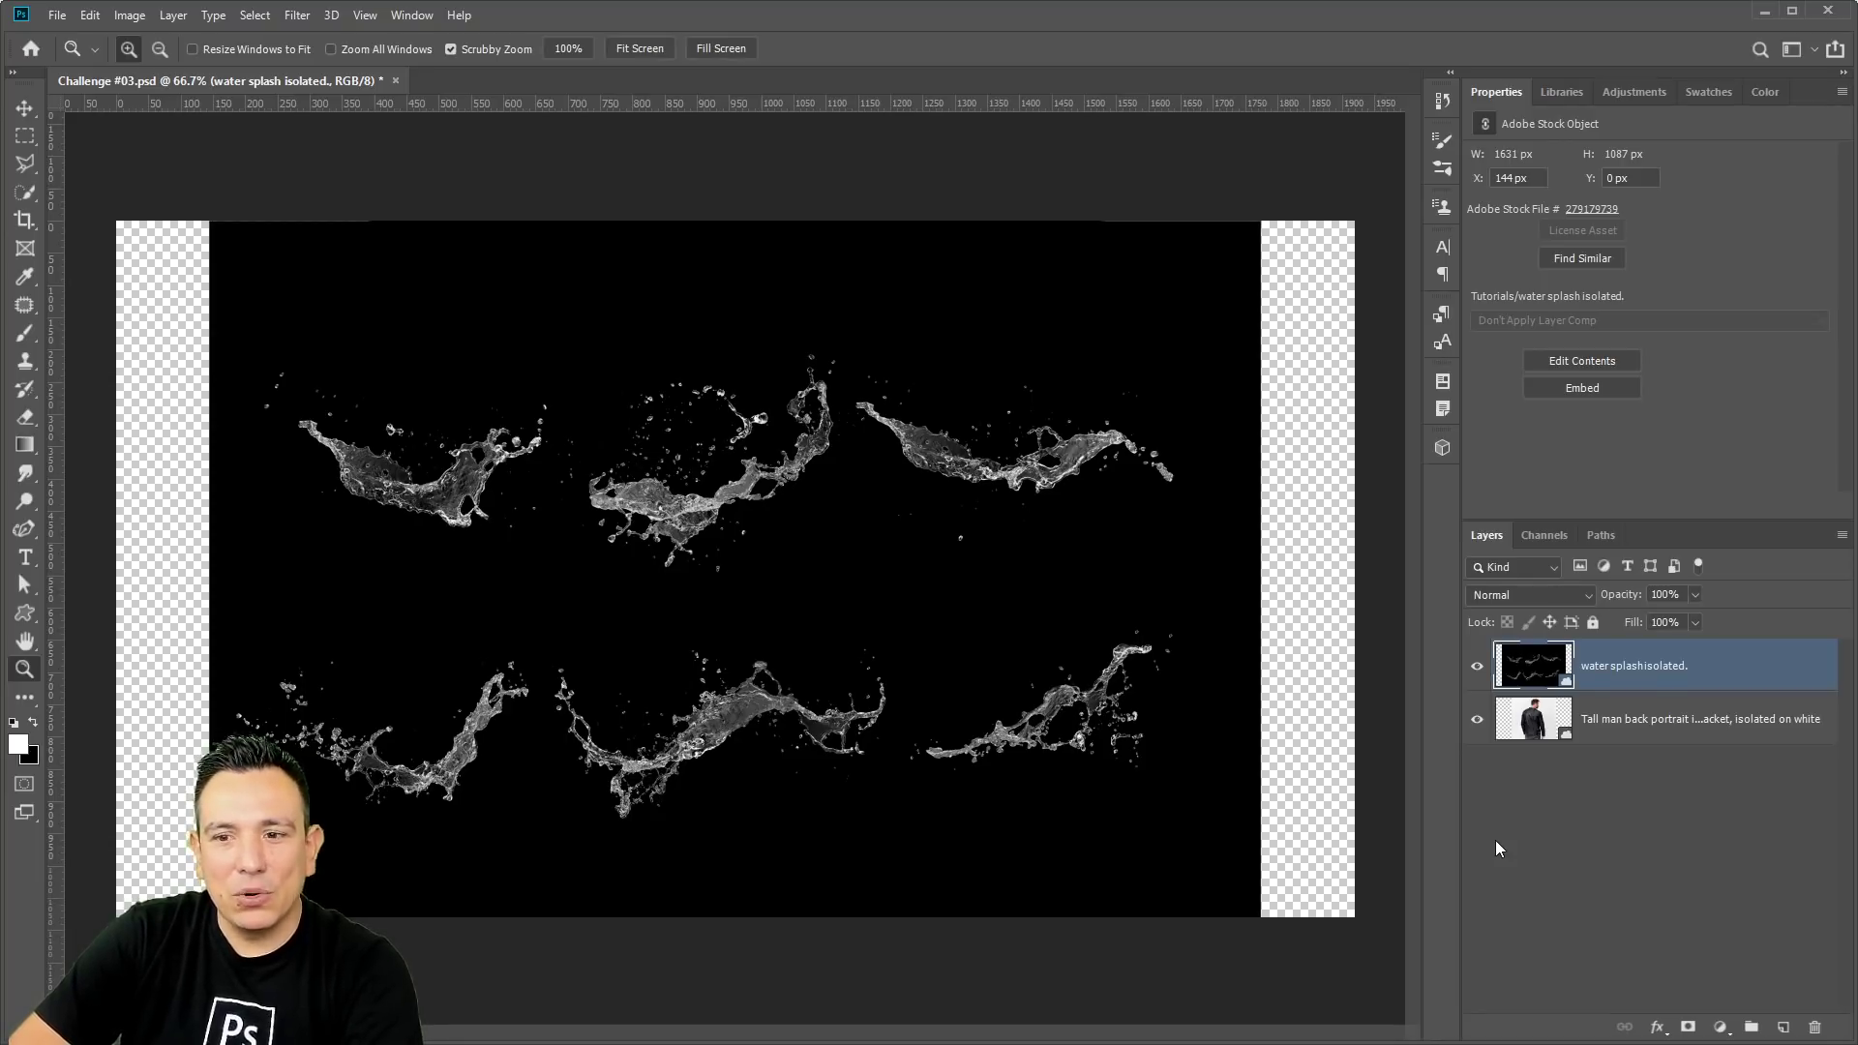
pyautogui.click(1477, 667)
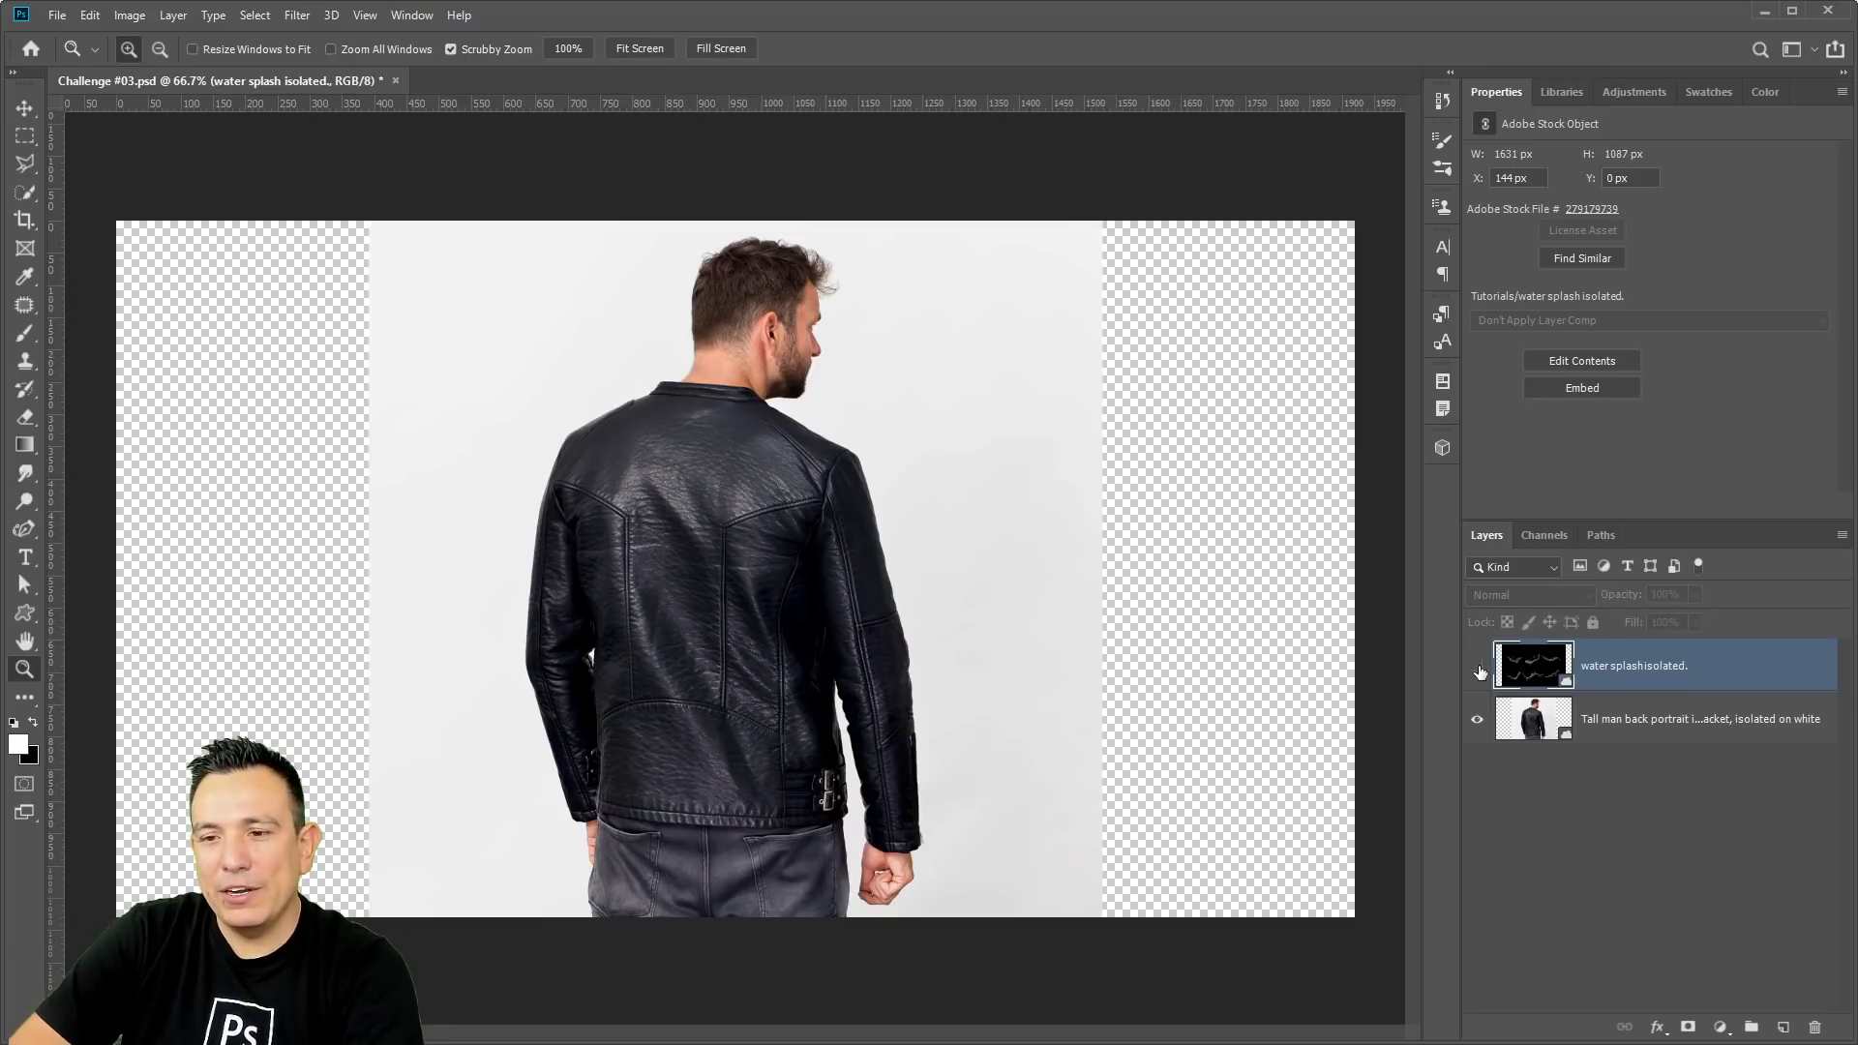
pyautogui.click(1478, 668)
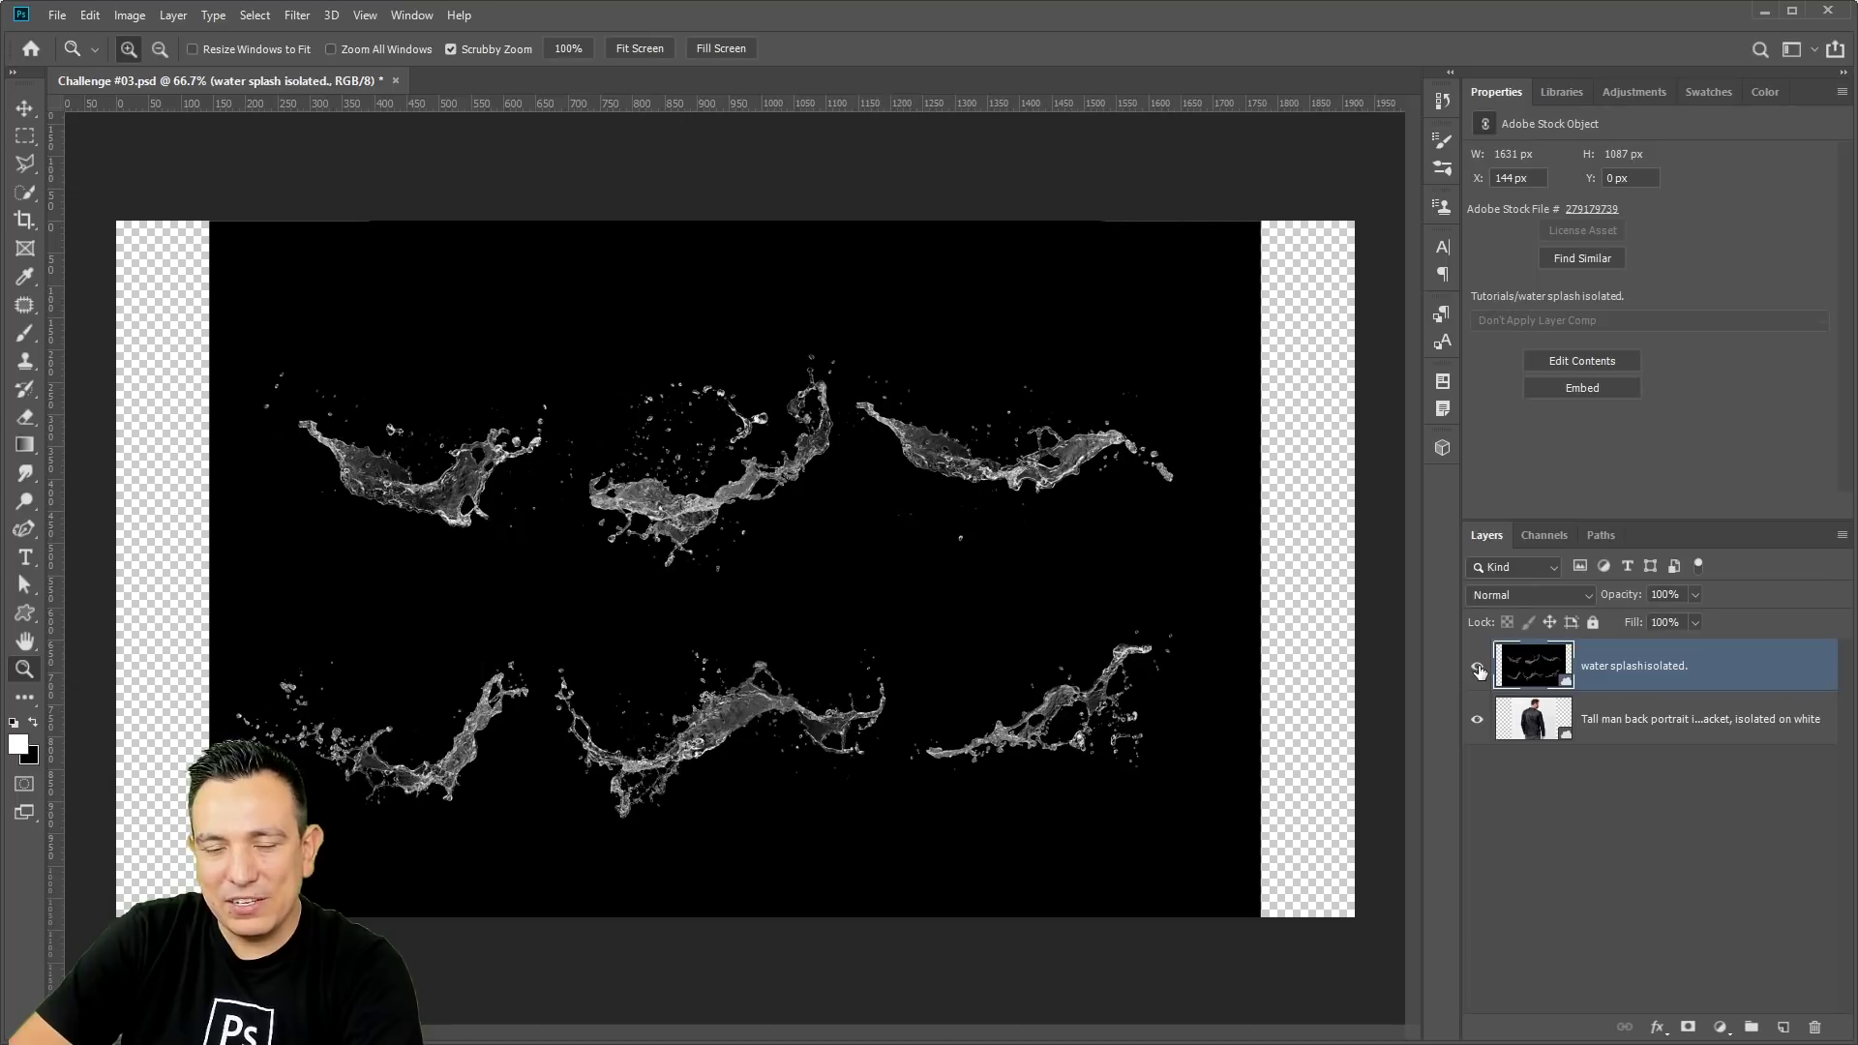
pyautogui.click(1478, 668)
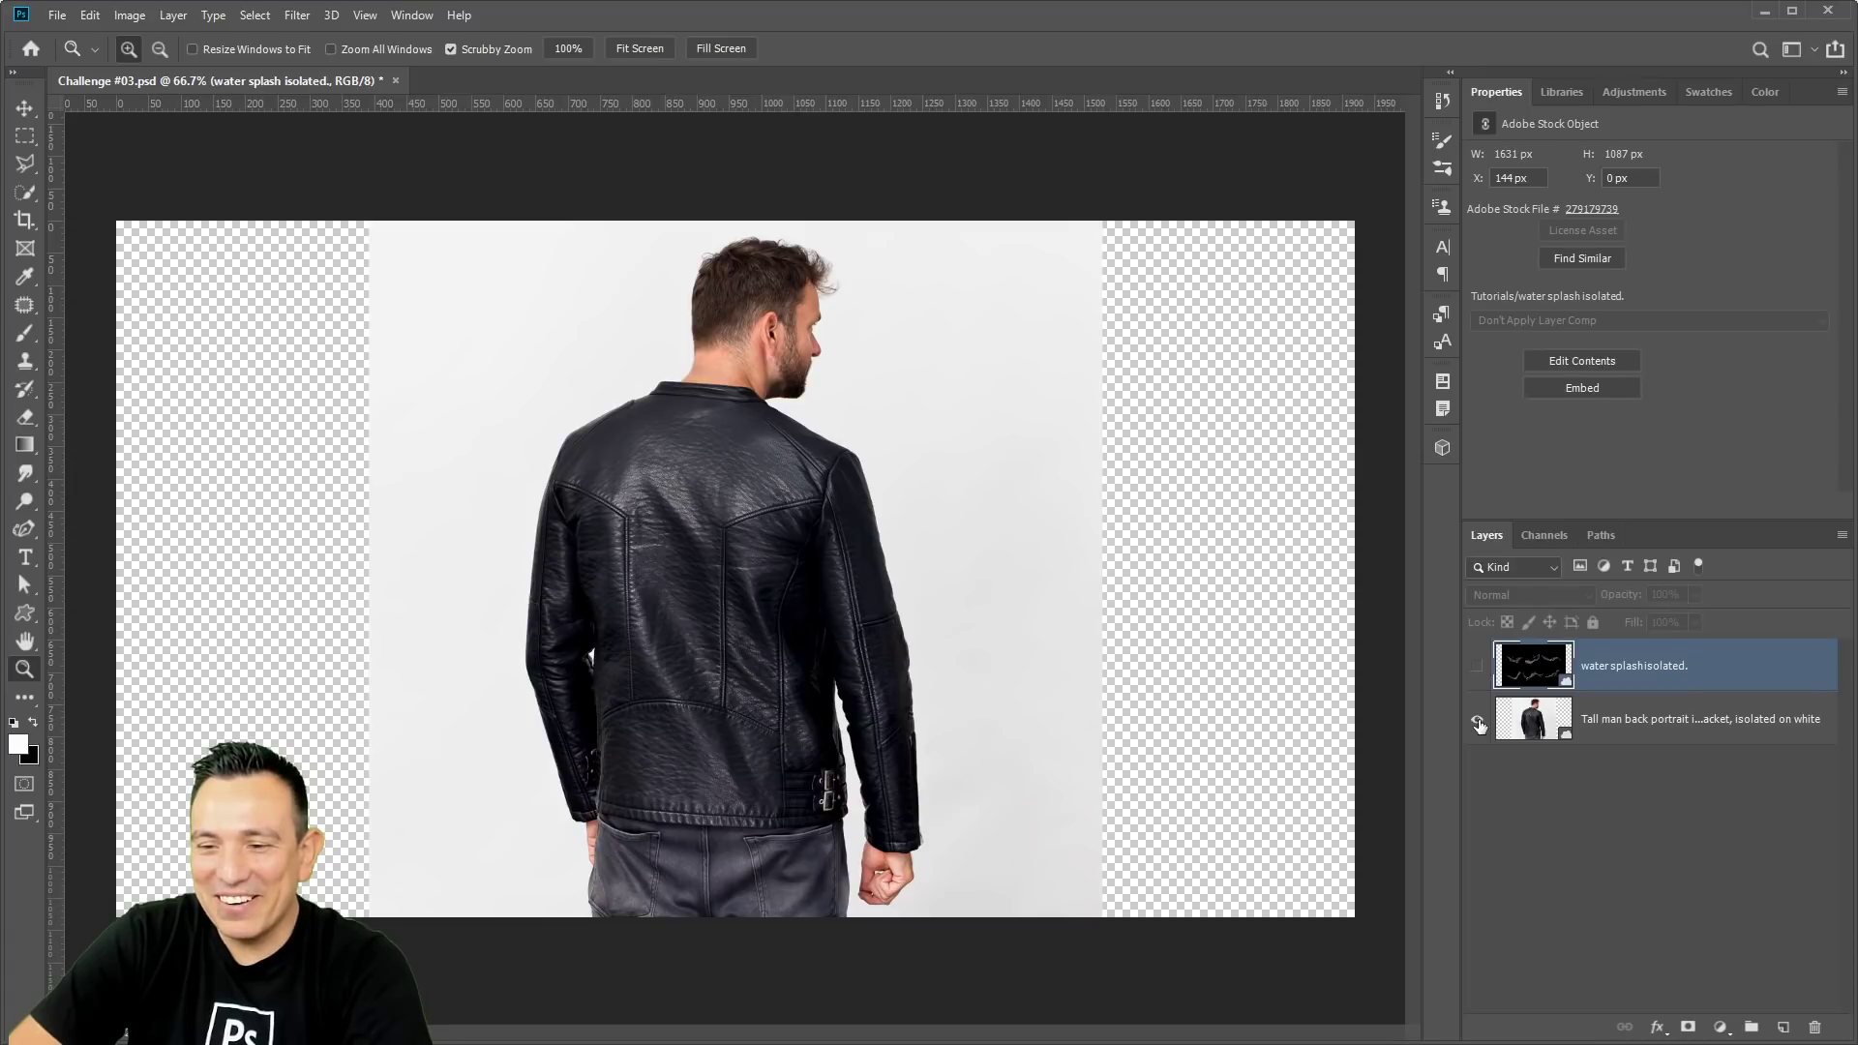
# On the portrait layer, select the man's leather jacket and trousers with the Quick Selection tool.
pyautogui.click(1548, 732)
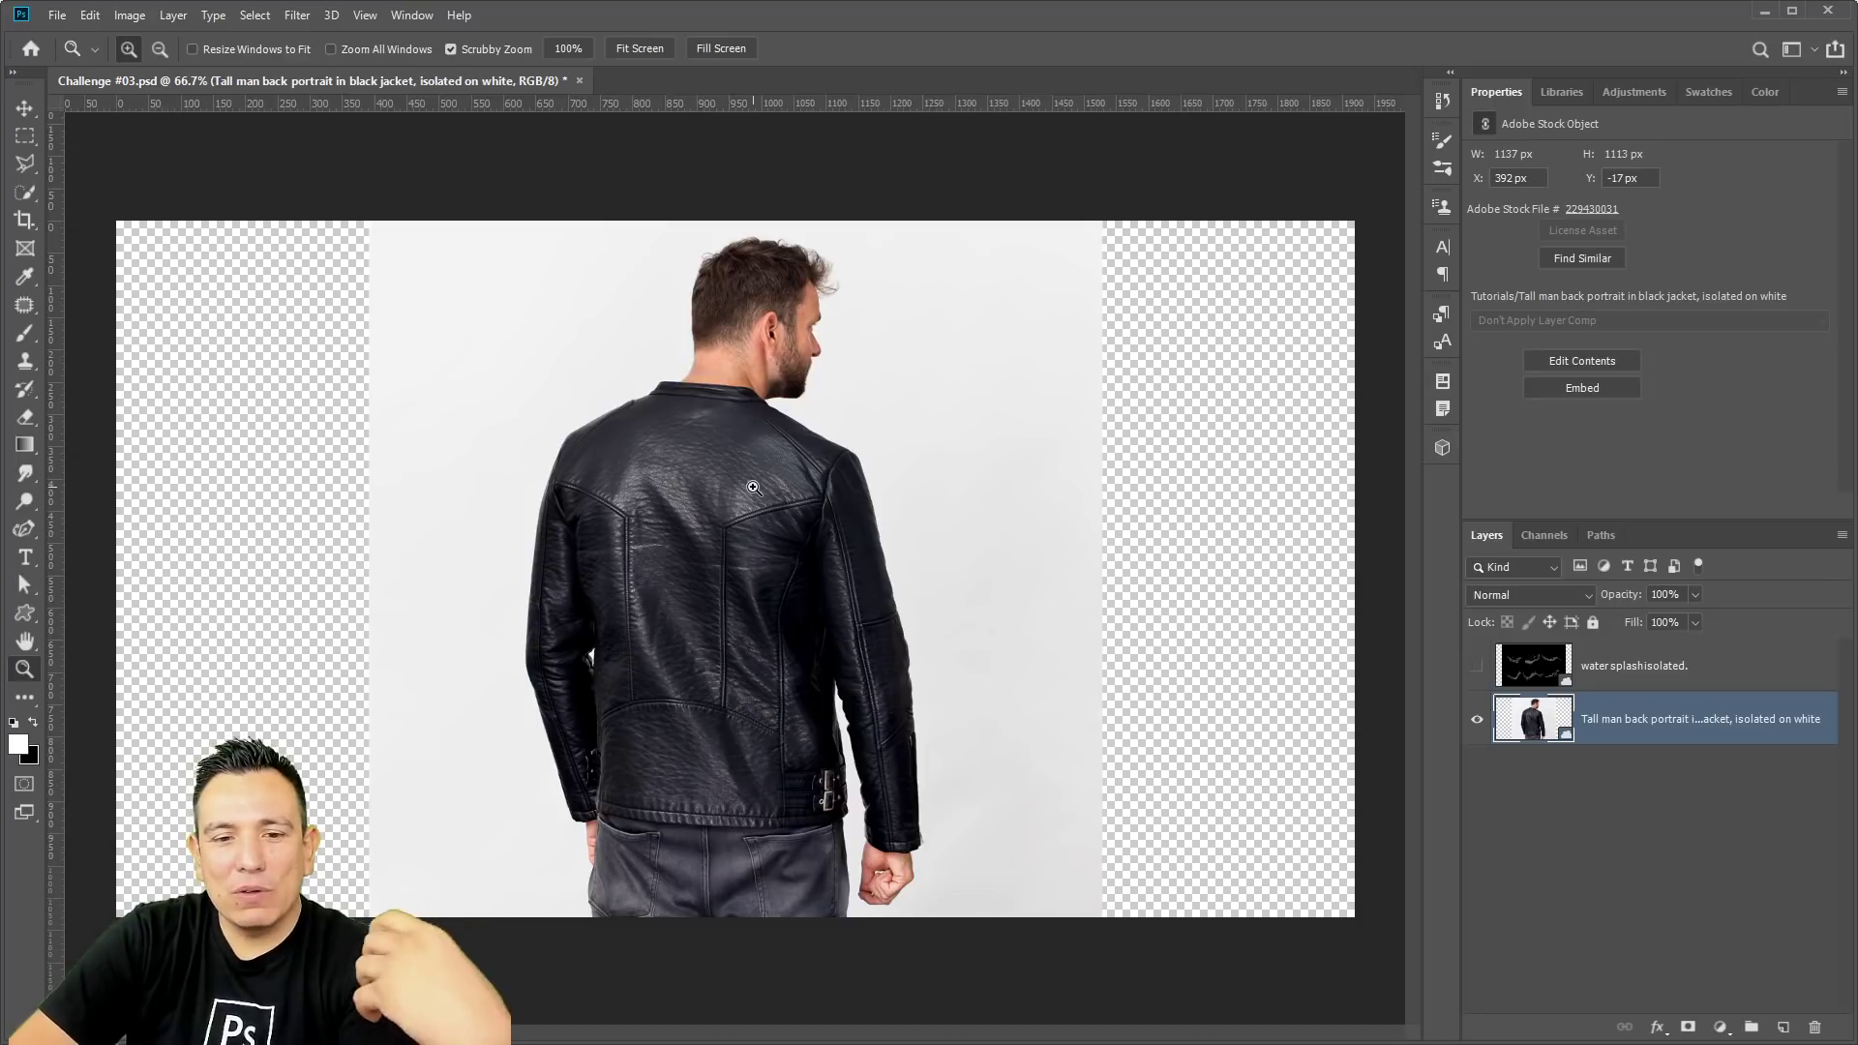
pyautogui.click(37, 194)
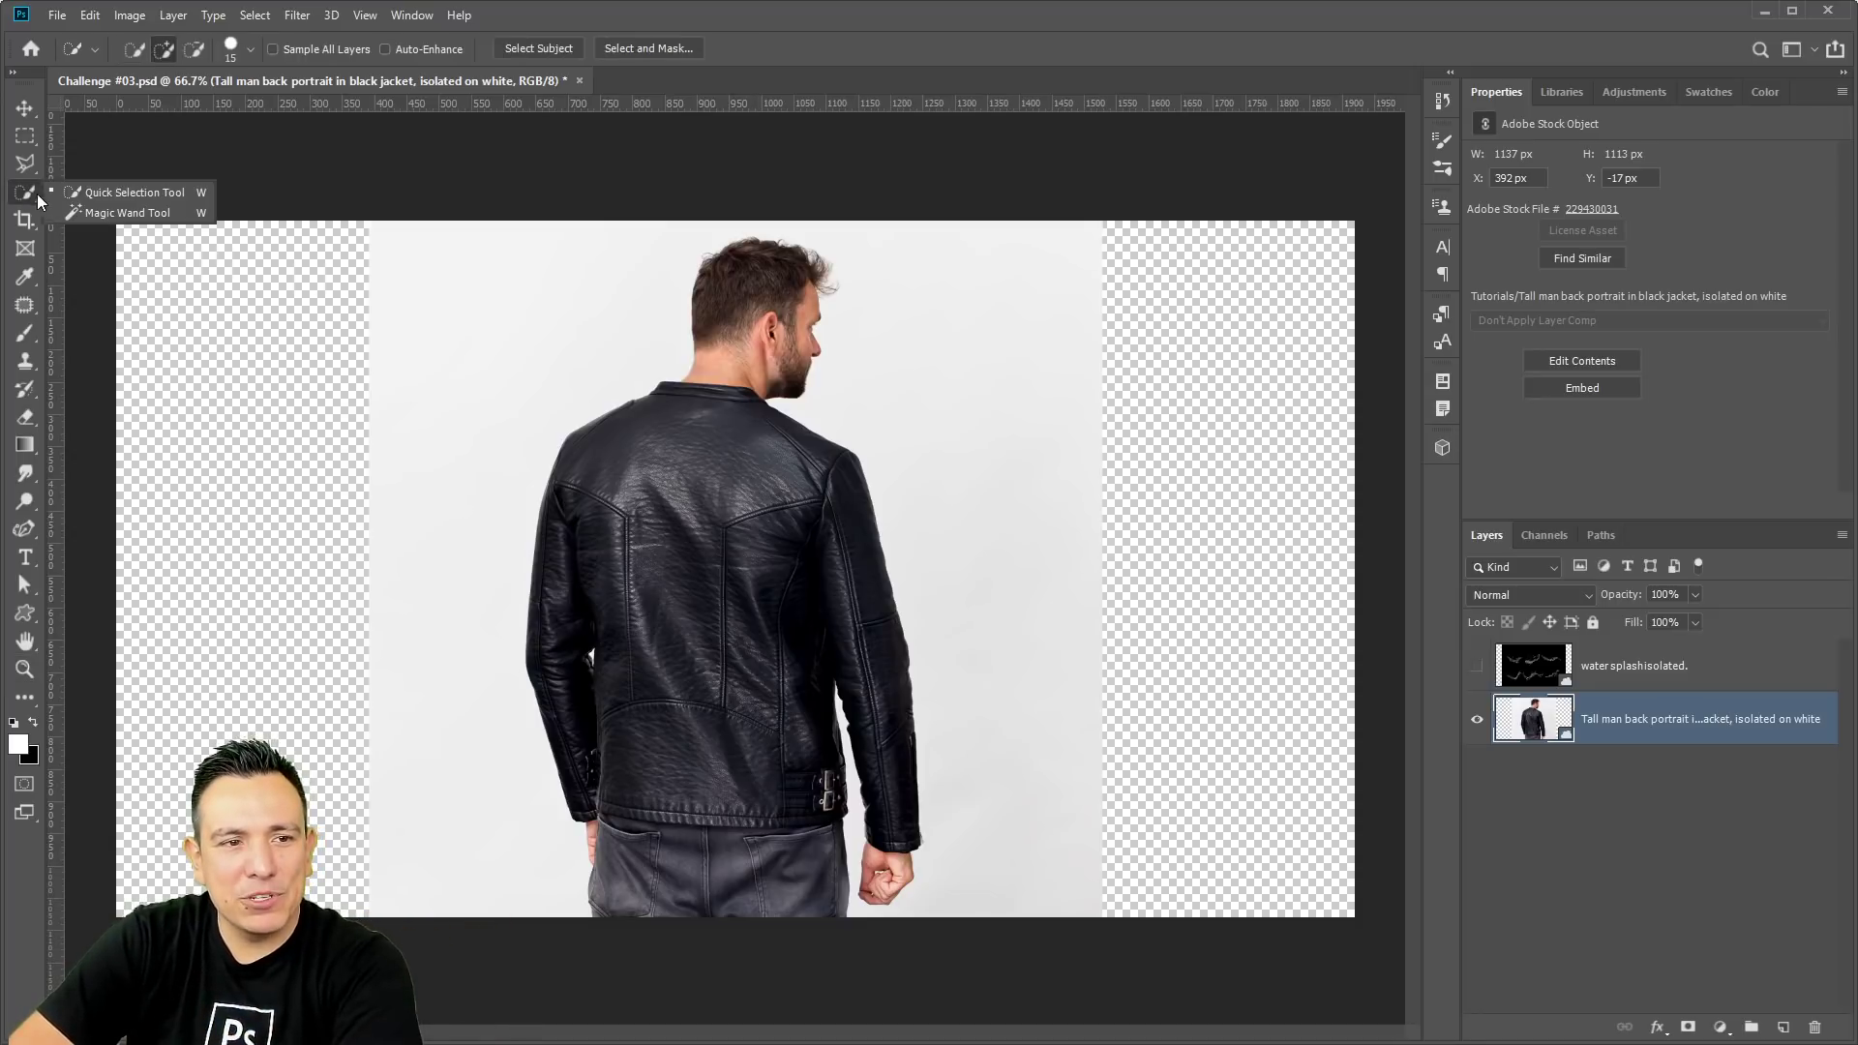
pyautogui.click(121, 197)
pyautogui.moveTo(690, 570)
pyautogui.mouseDown()
pyautogui.moveTo(651, 752)
pyautogui.moveTo(692, 767)
pyautogui.moveTo(723, 730)
pyautogui.mouseUp()
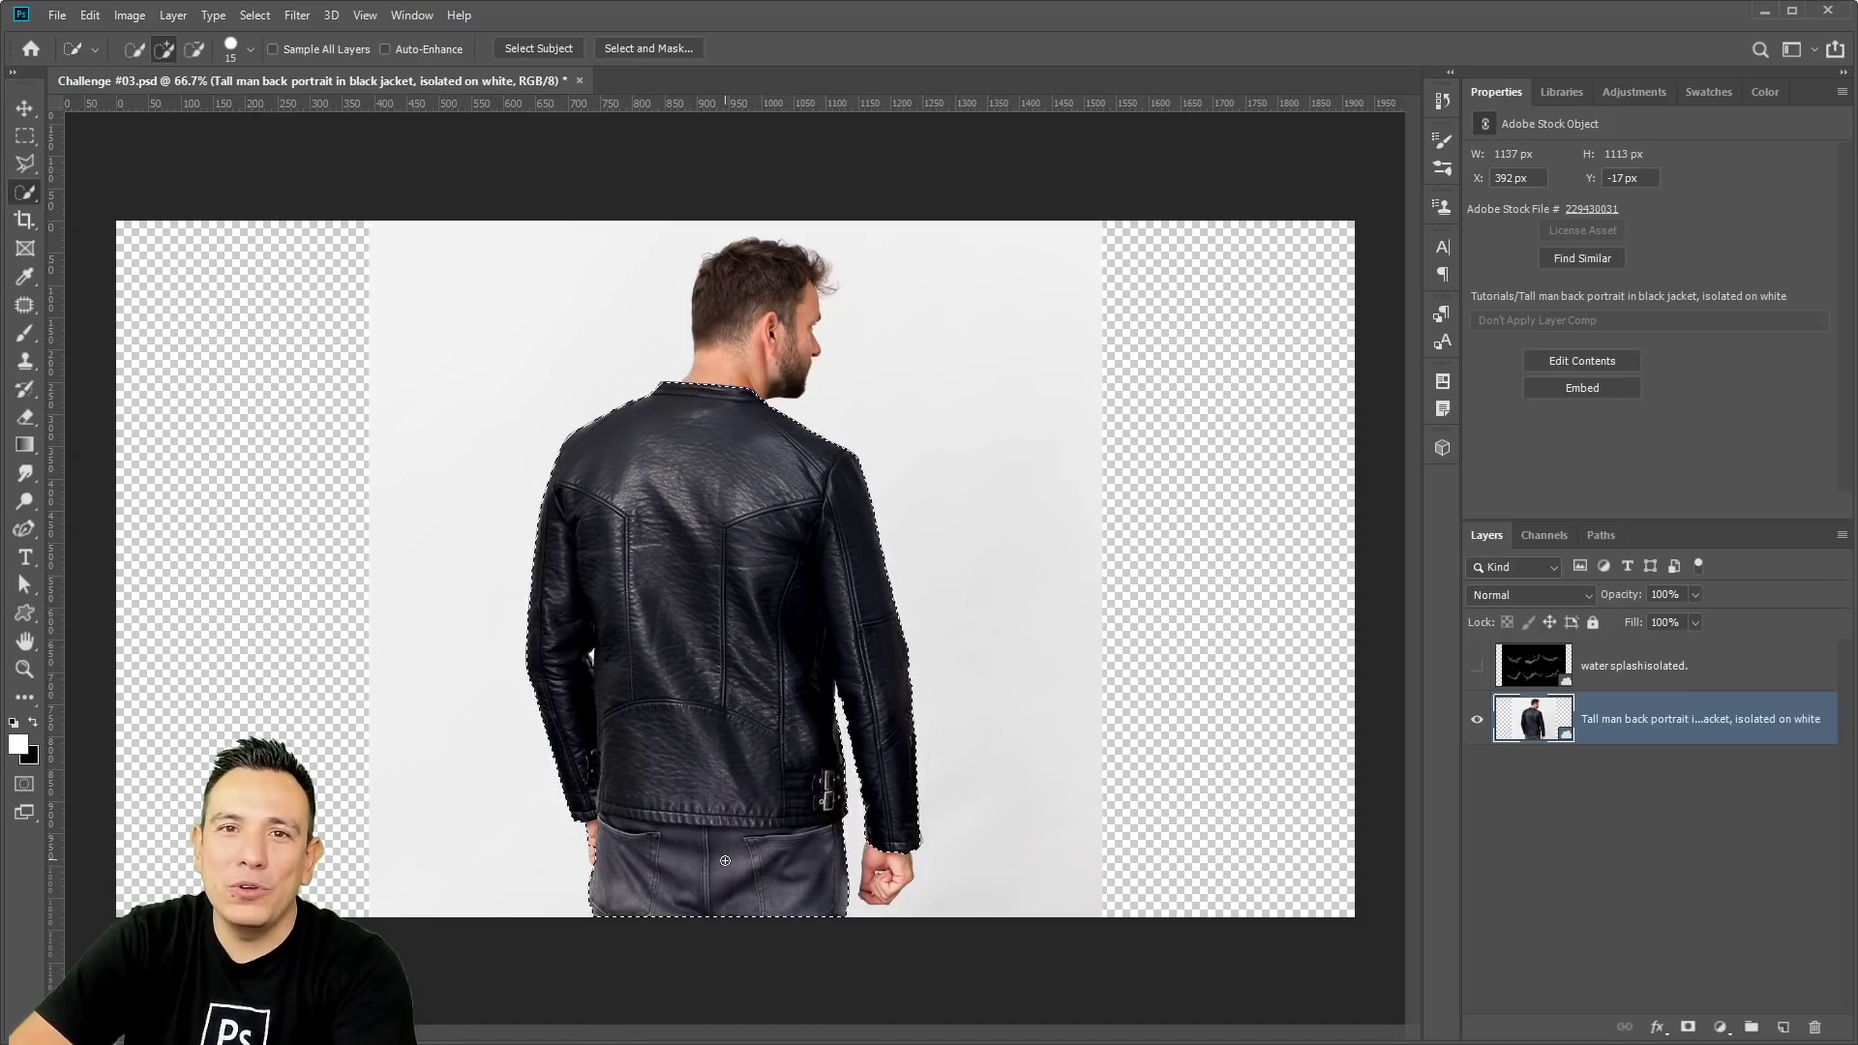
# Subtract the trousers from the selection so that only the leather jacket is selected.
pyautogui.press('alt')
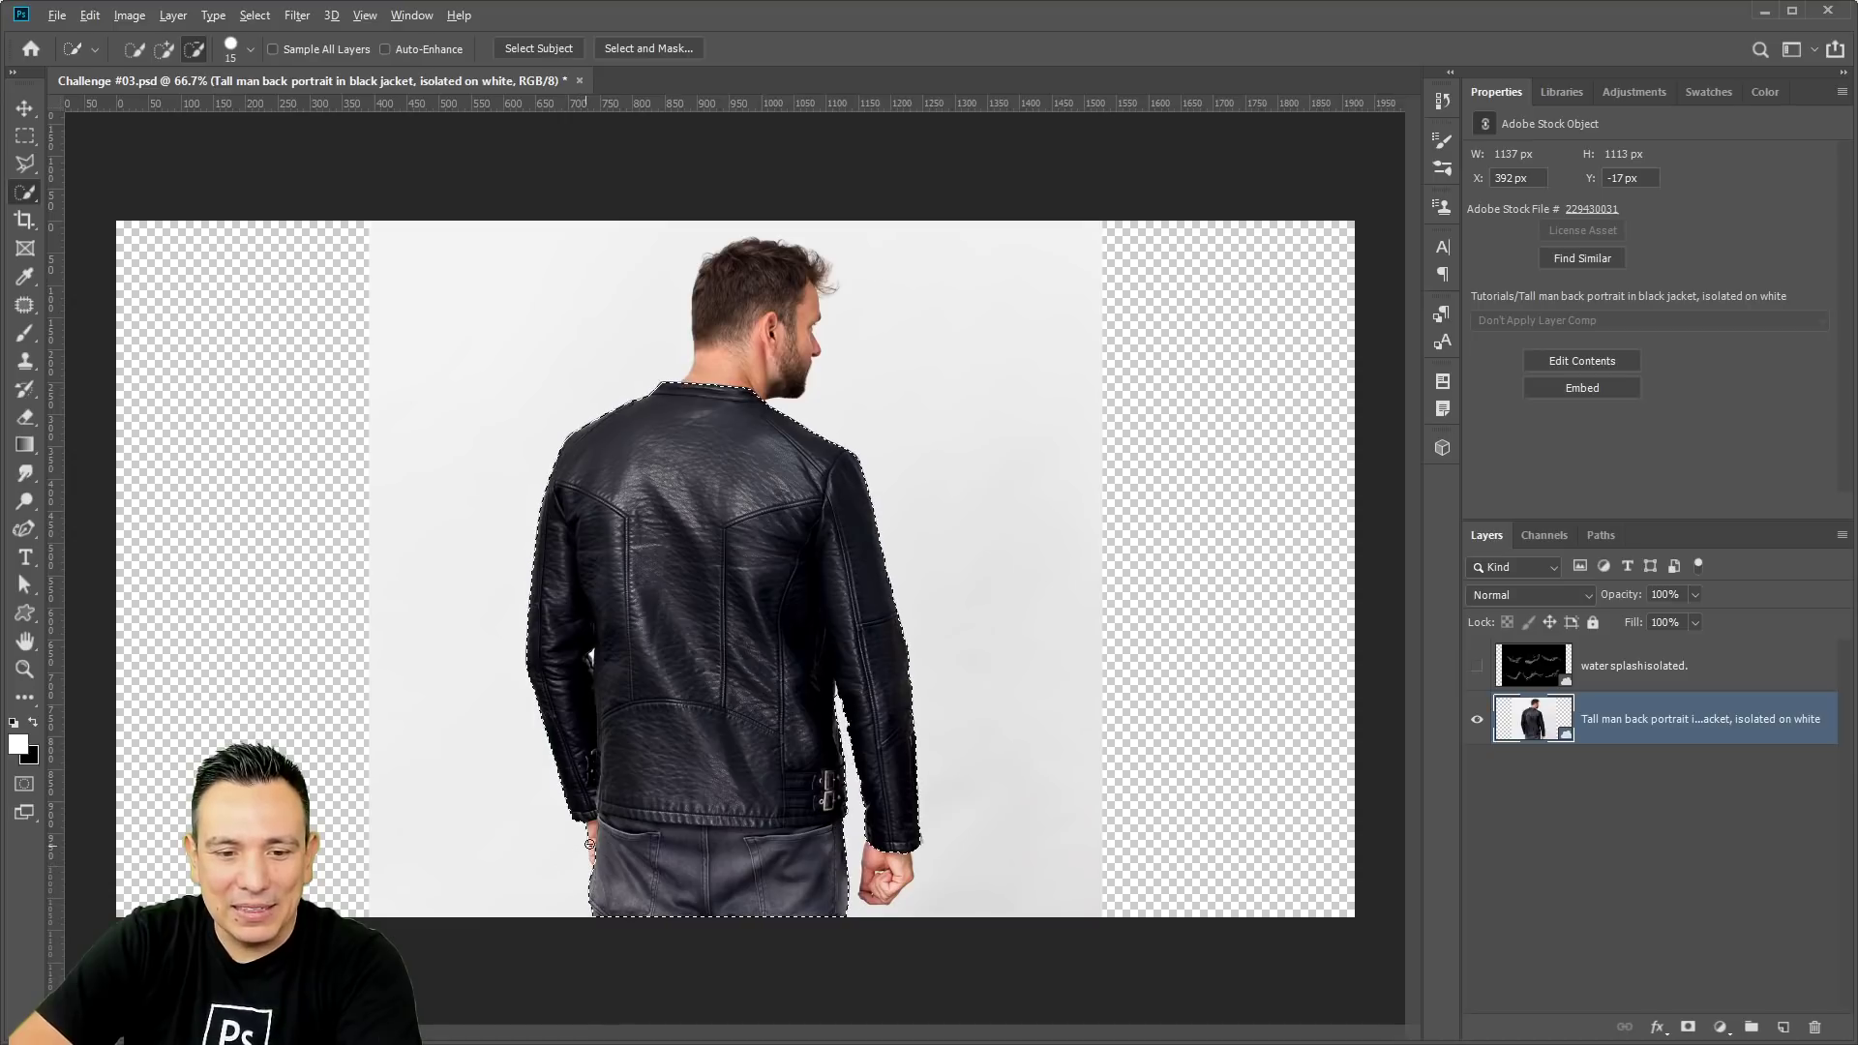
pyautogui.moveTo(654, 842); pyautogui.dragTo(691, 849)
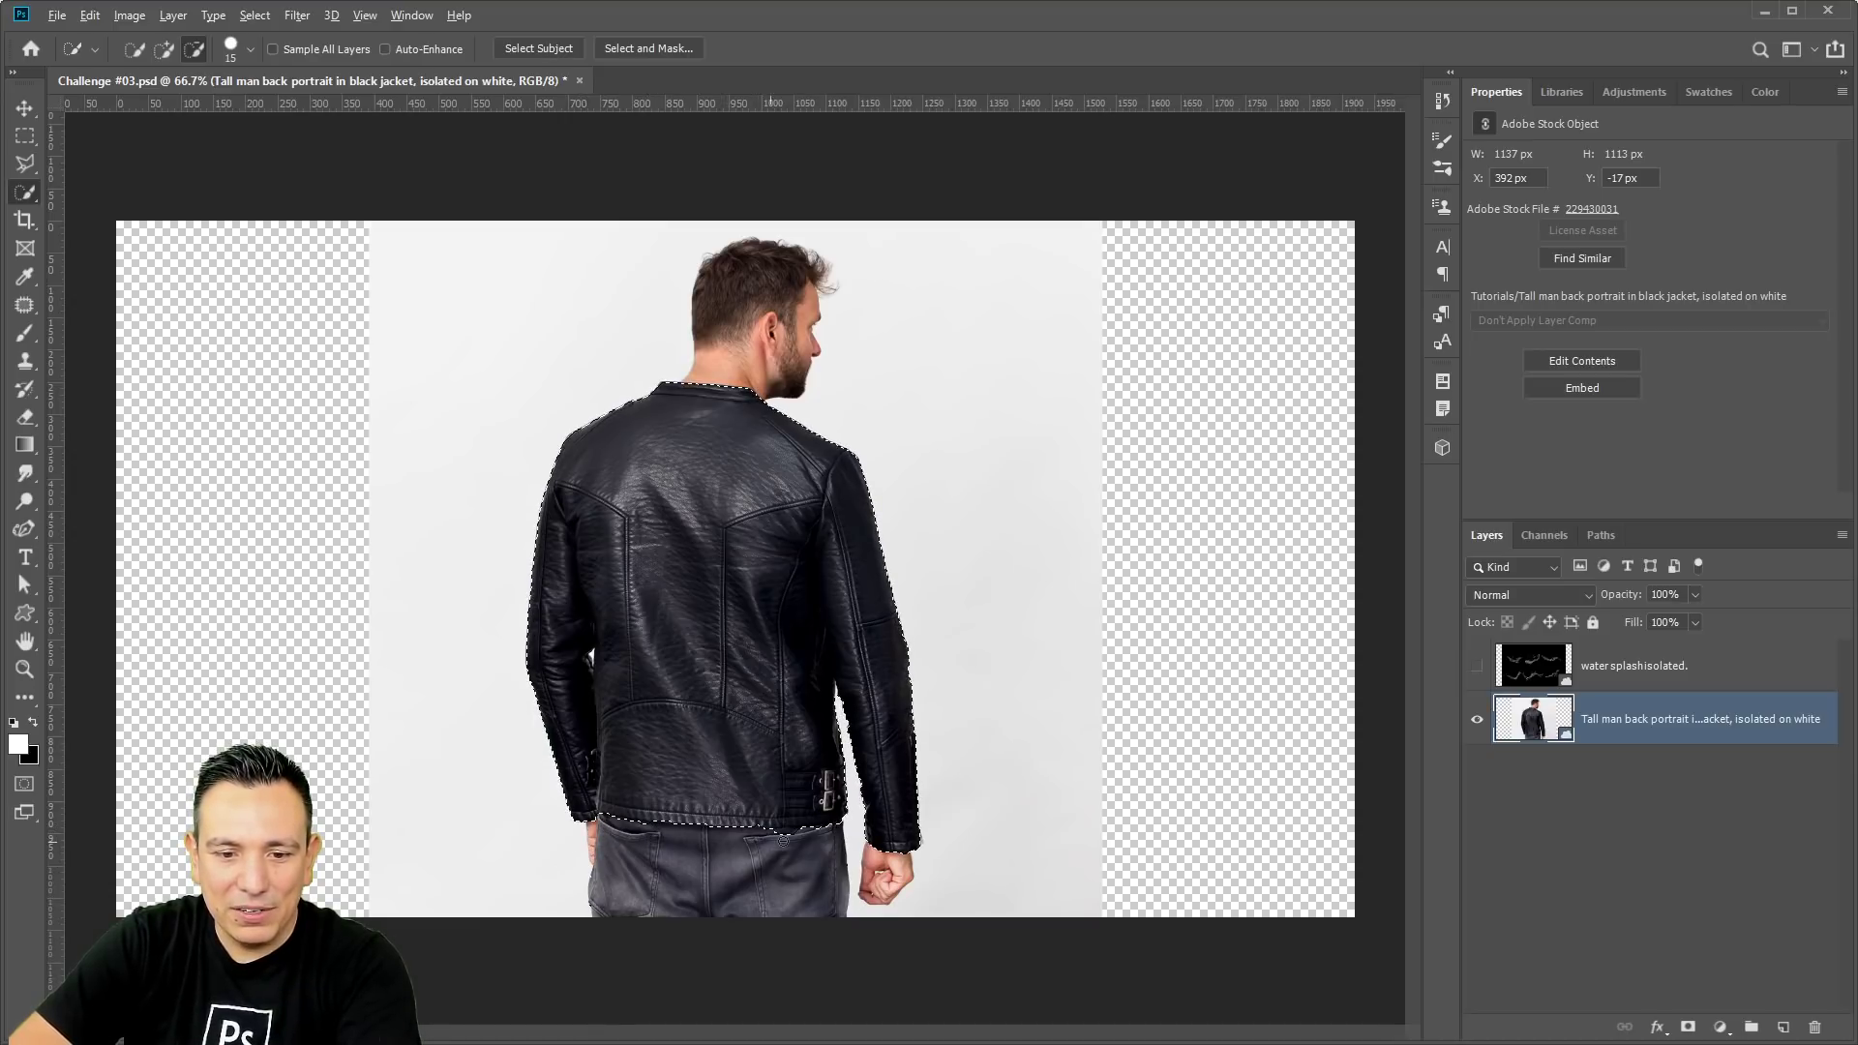
pyautogui.press('alt')
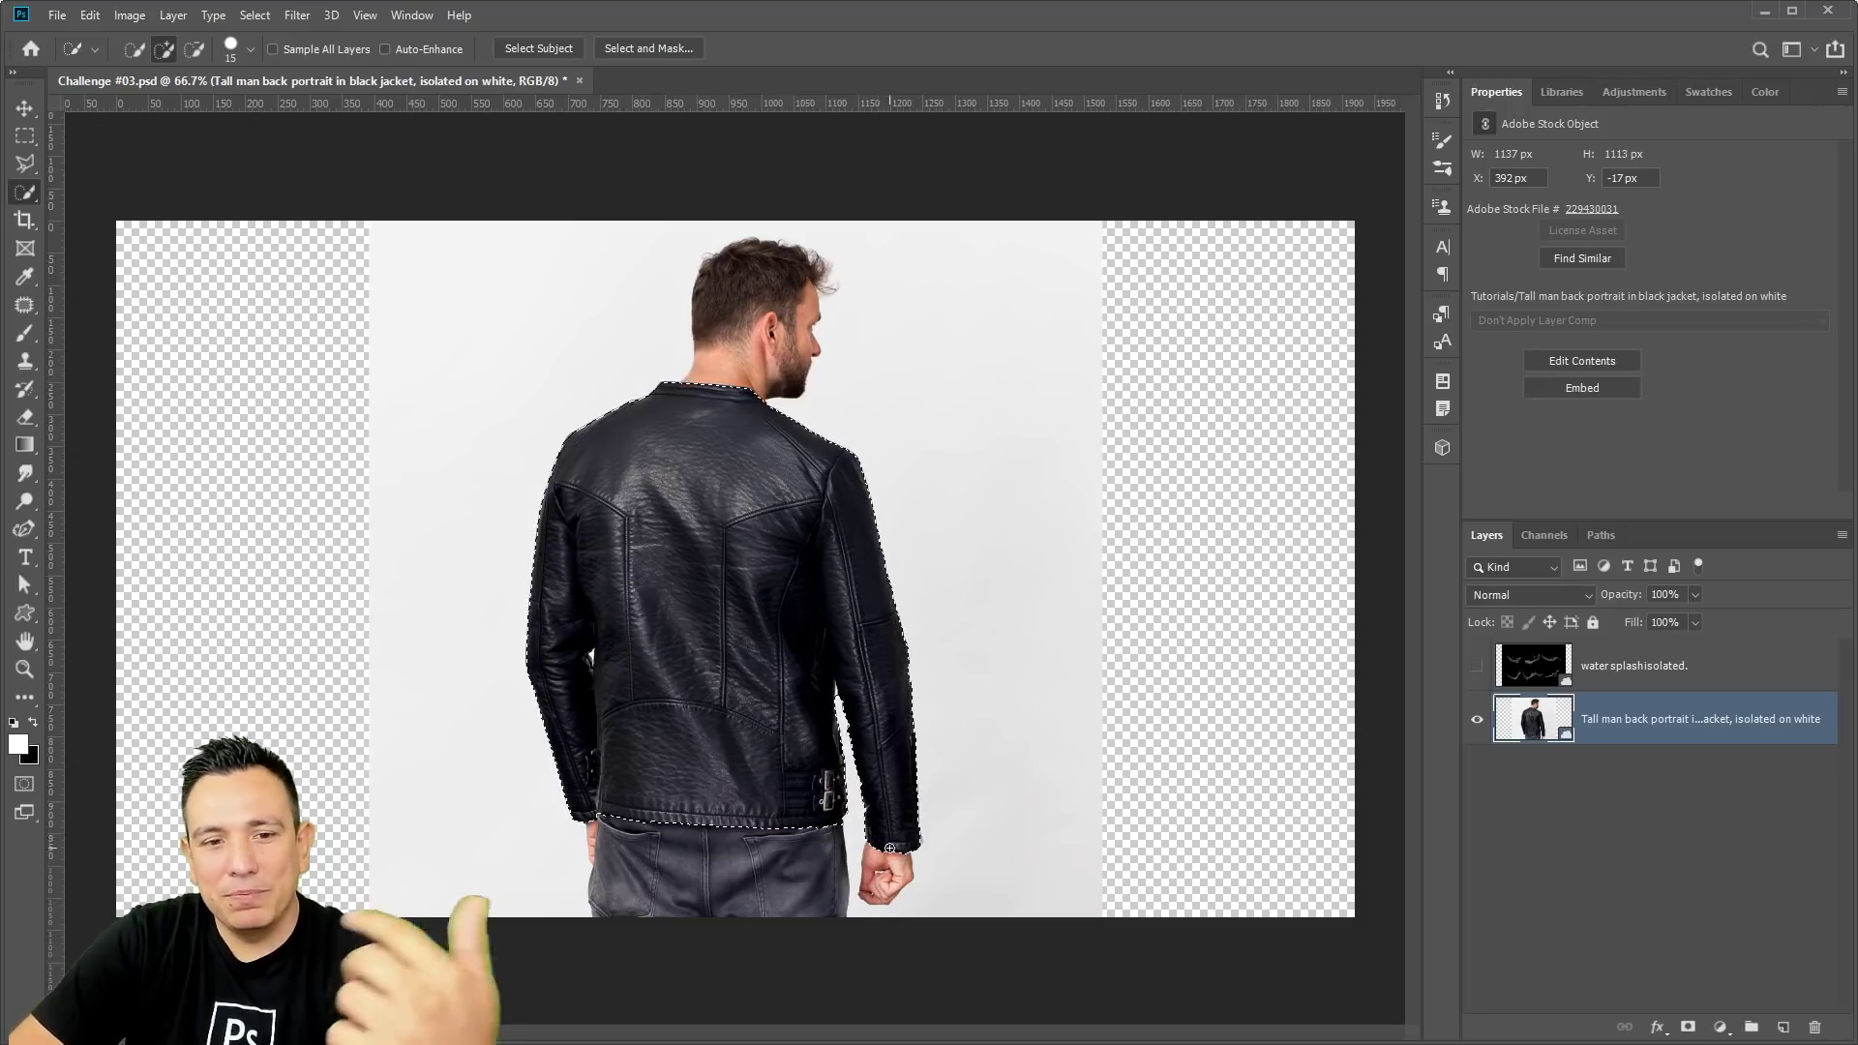
pyautogui.press('alt')
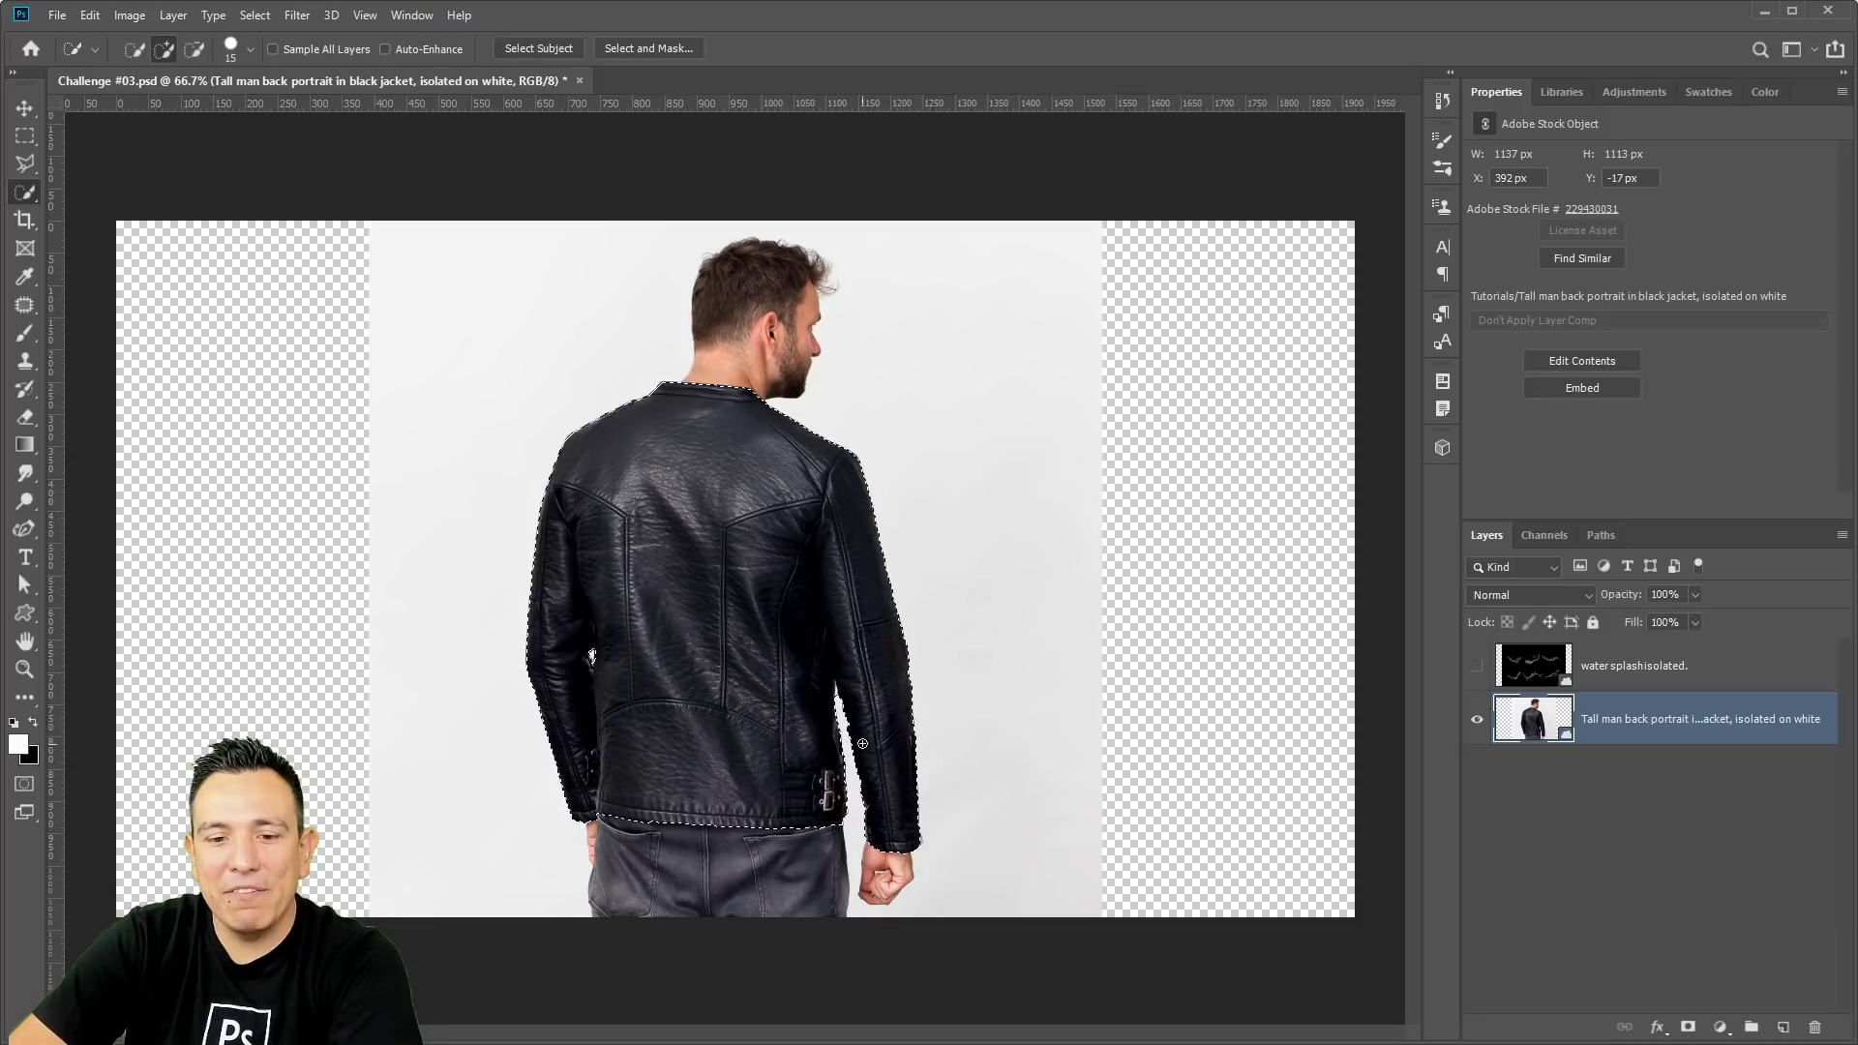
# Add a layer mask from the jacket selection and move the masked jacket slightly up and to the right on the canvas.
pyautogui.click(1689, 1027)
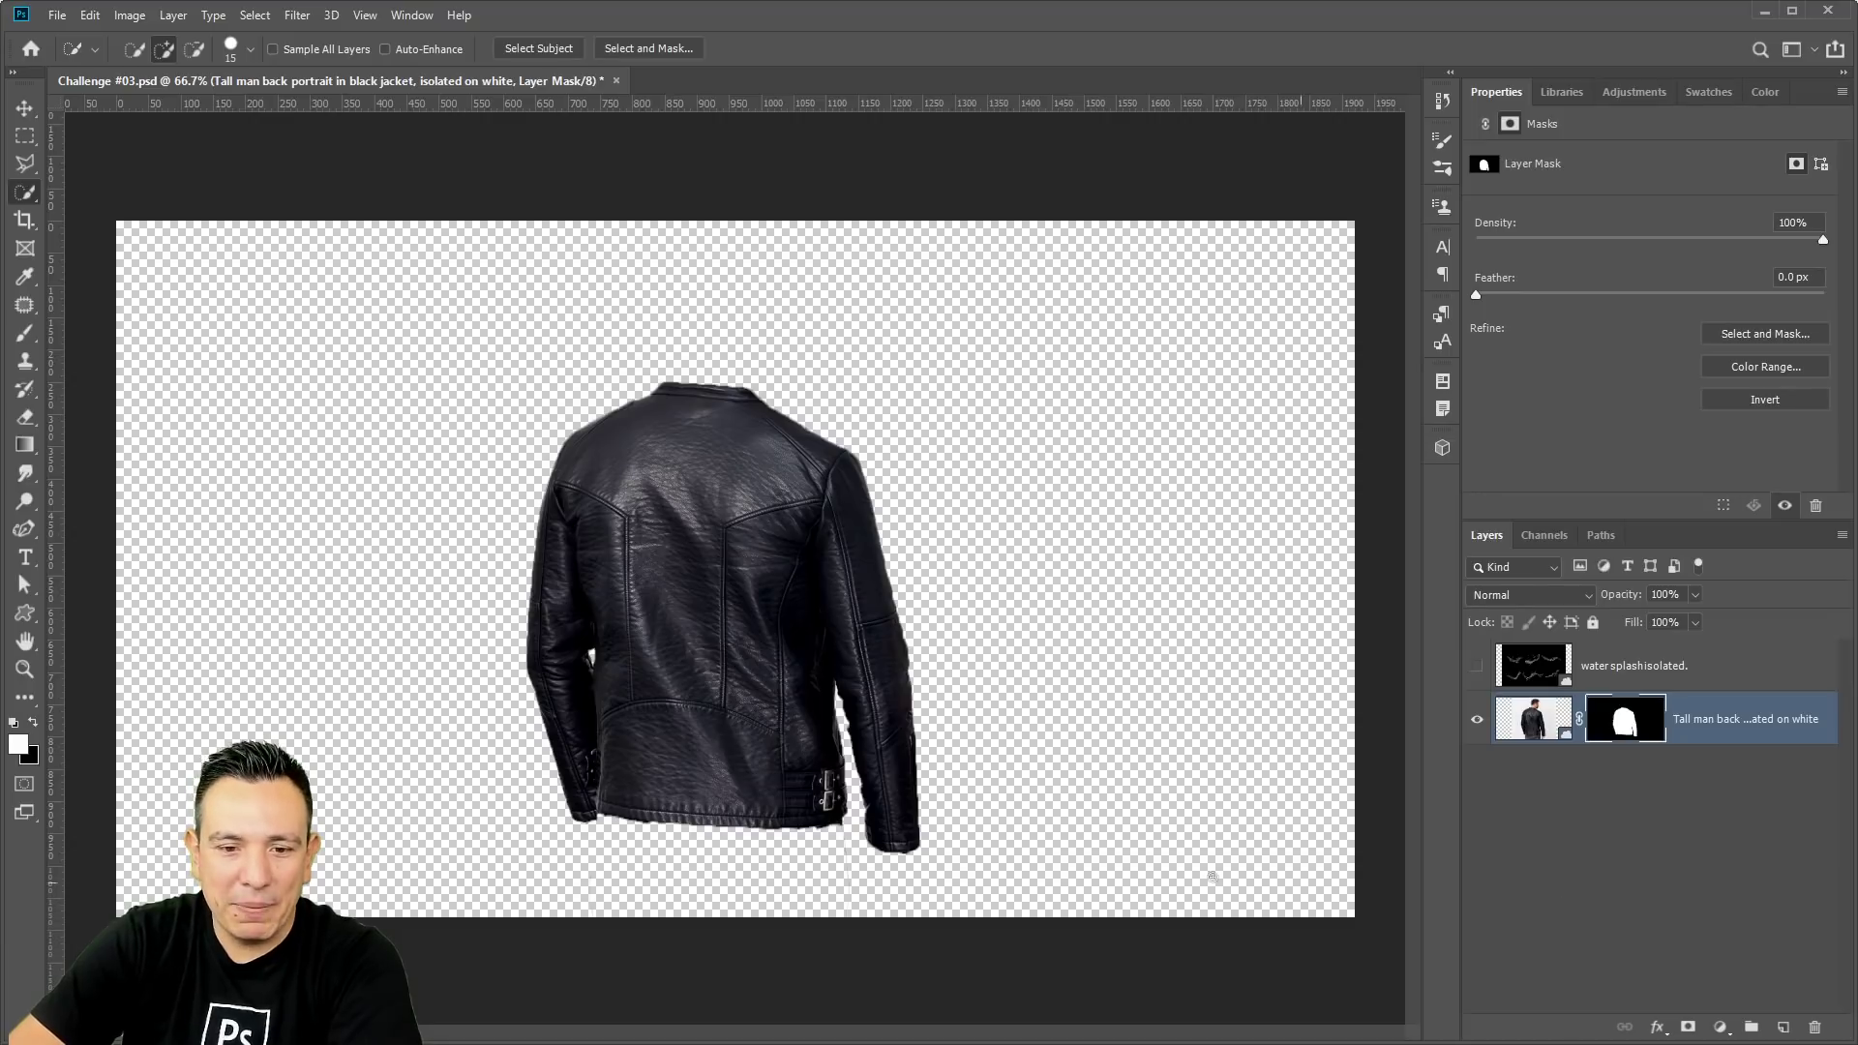
pyautogui.click(32, 108)
pyautogui.moveTo(782, 519); pyautogui.dragTo(799, 456)
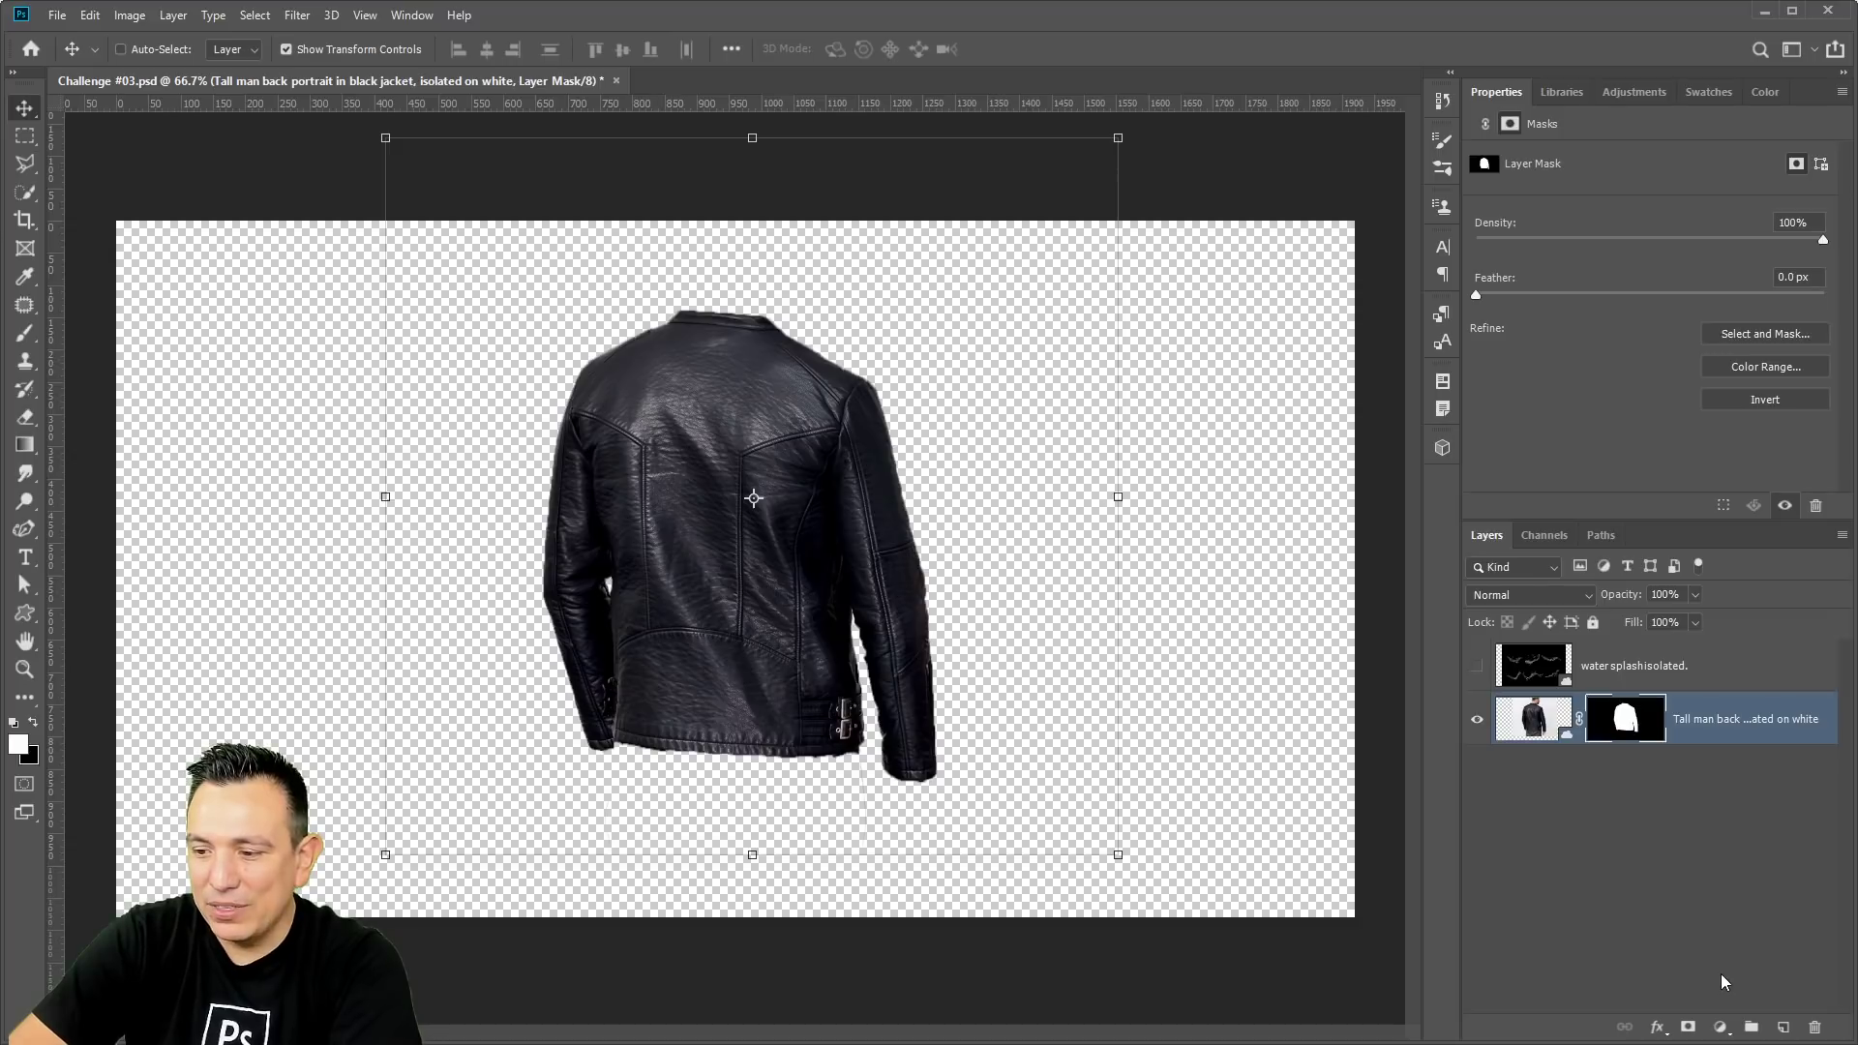
# Add a Solid Color fill layer in dark blue #0a1e47 and place it beneath the jacket layer.
pyautogui.click(1732, 1026)
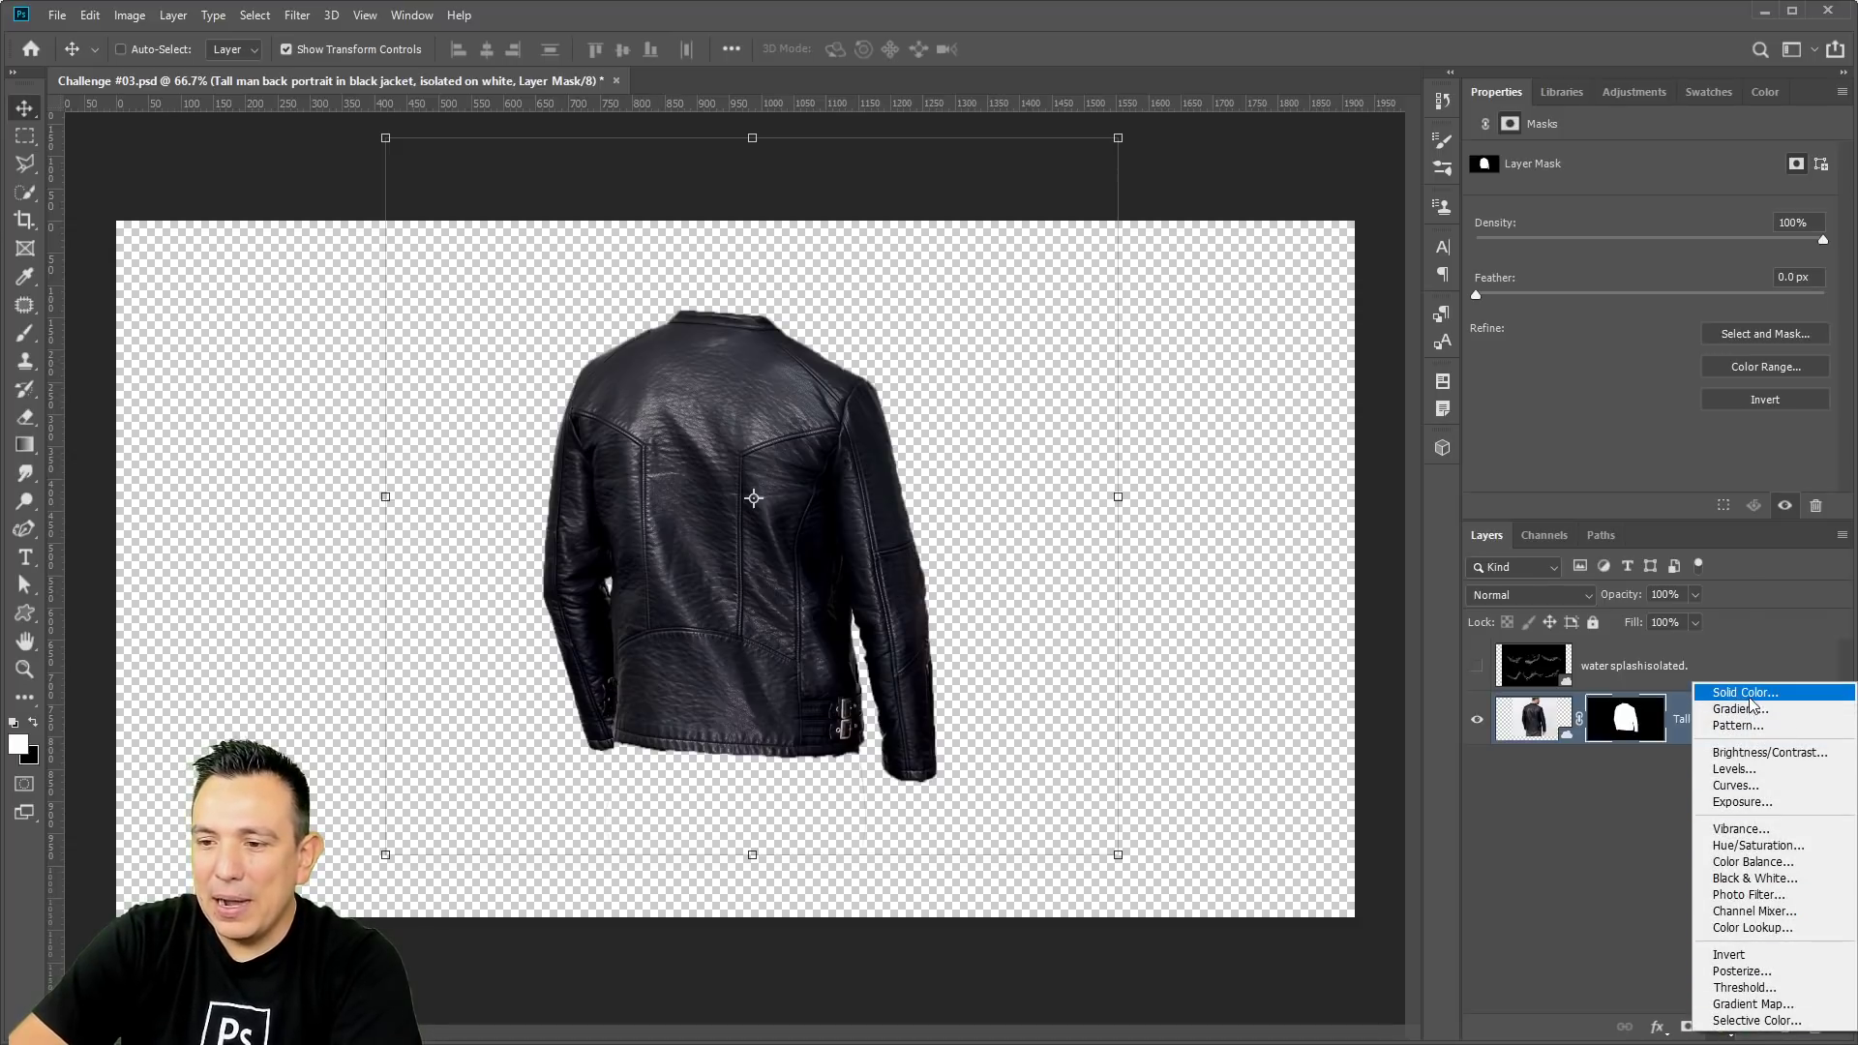
pyautogui.click(1677, 903)
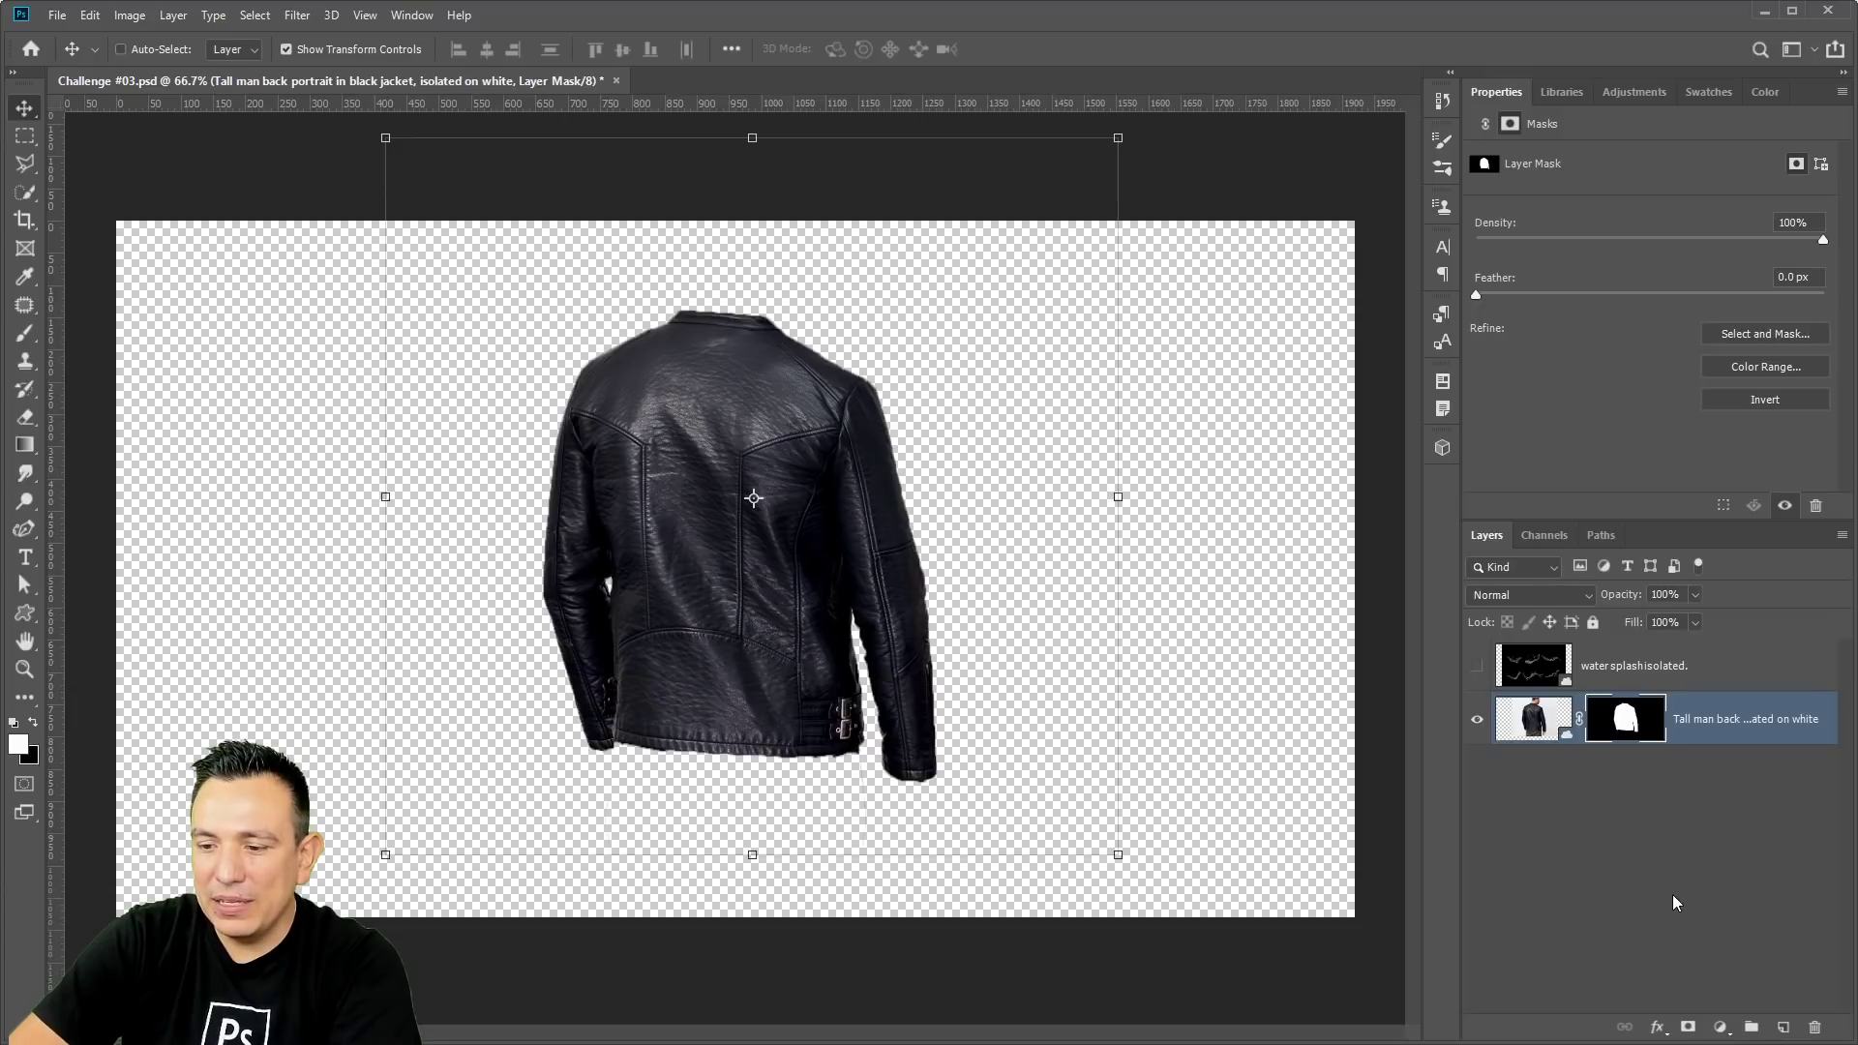
pyautogui.click(1720, 1027)
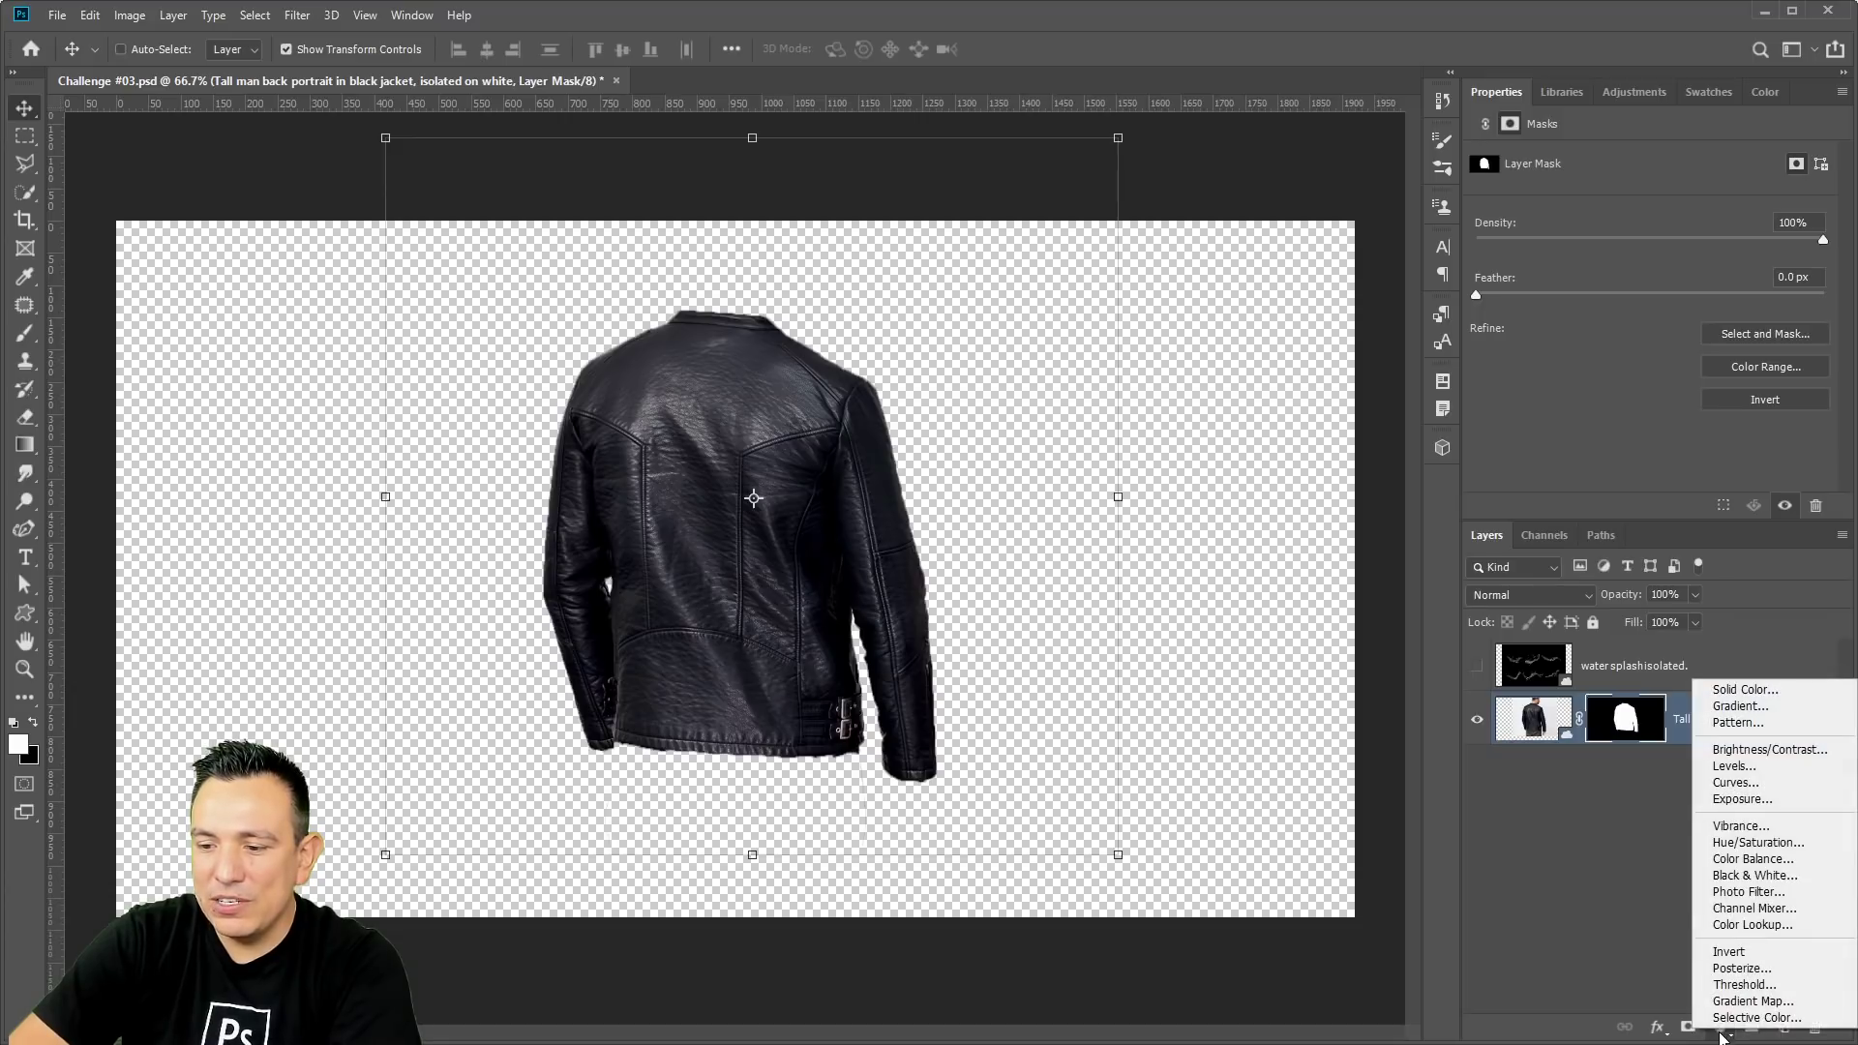
pyautogui.click(1748, 689)
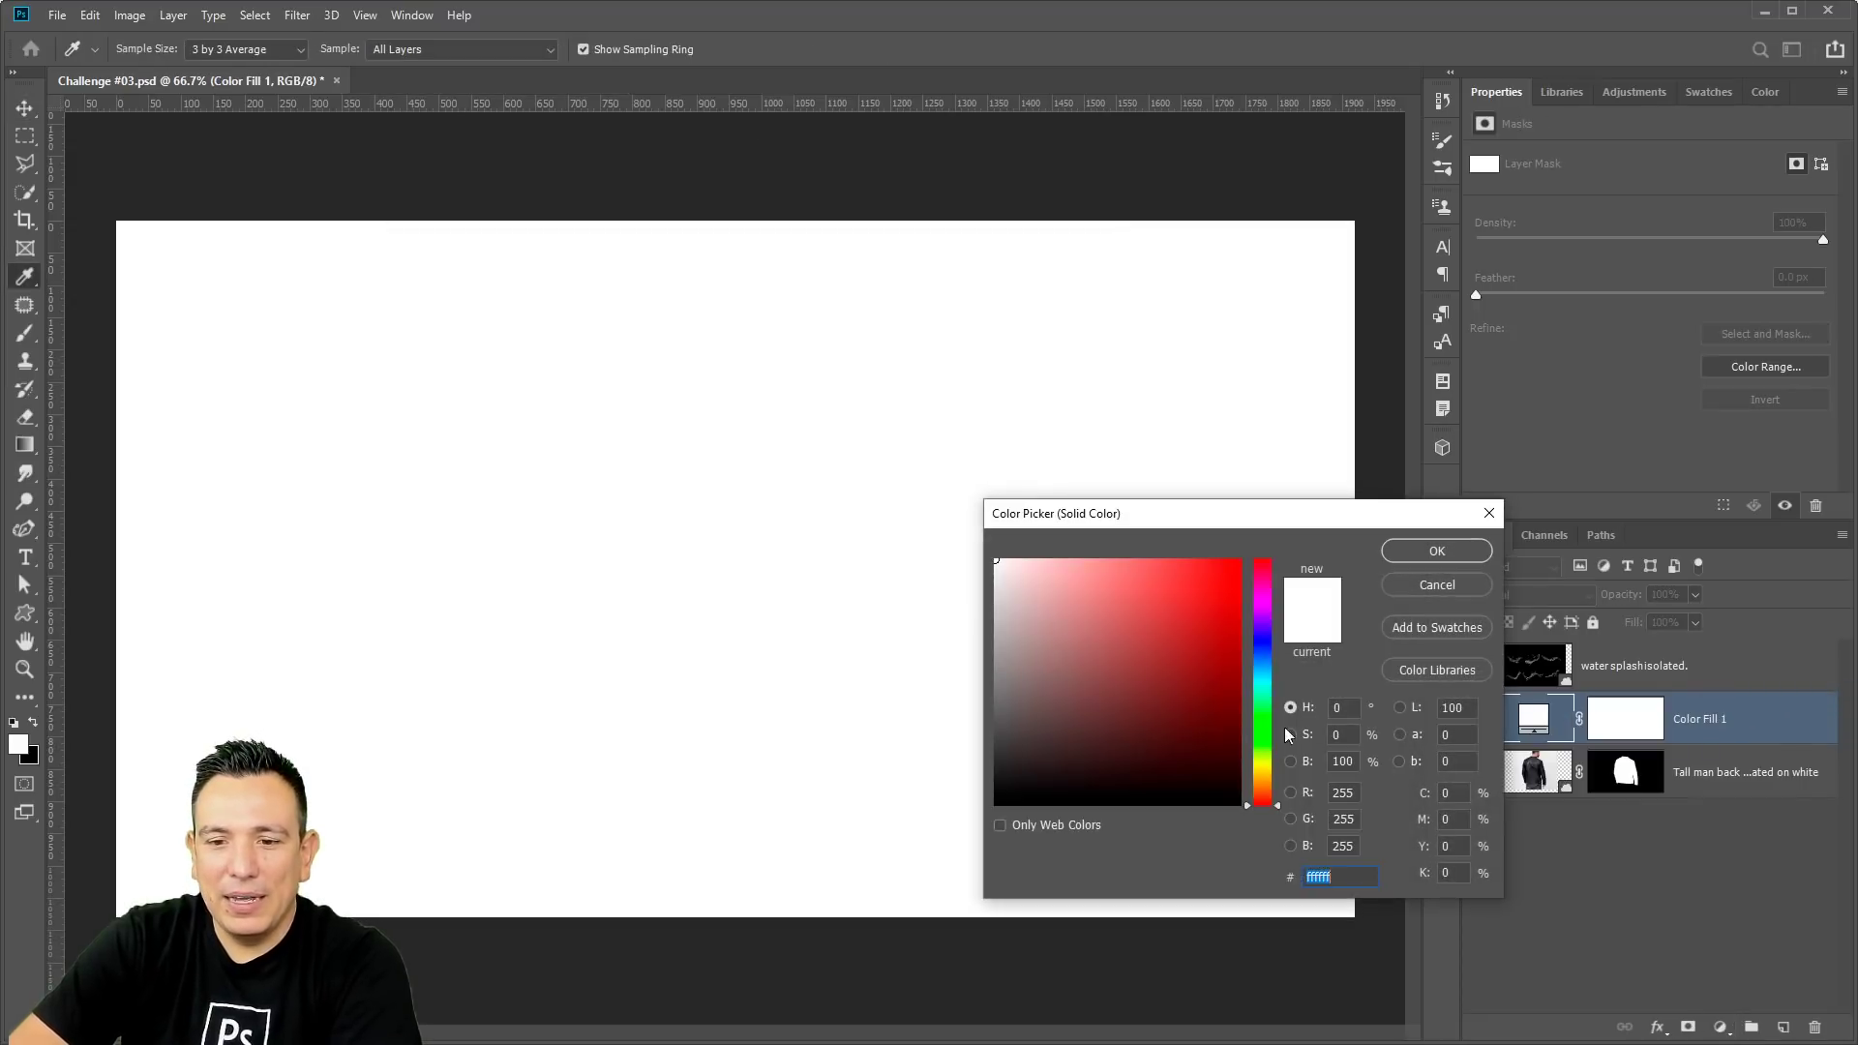
pyautogui.click(1262, 655)
pyautogui.moveTo(1202, 730)
pyautogui.mouseDown()
pyautogui.moveTo(1166, 747)
pyautogui.moveTo(1205, 737)
pyautogui.mouseUp()
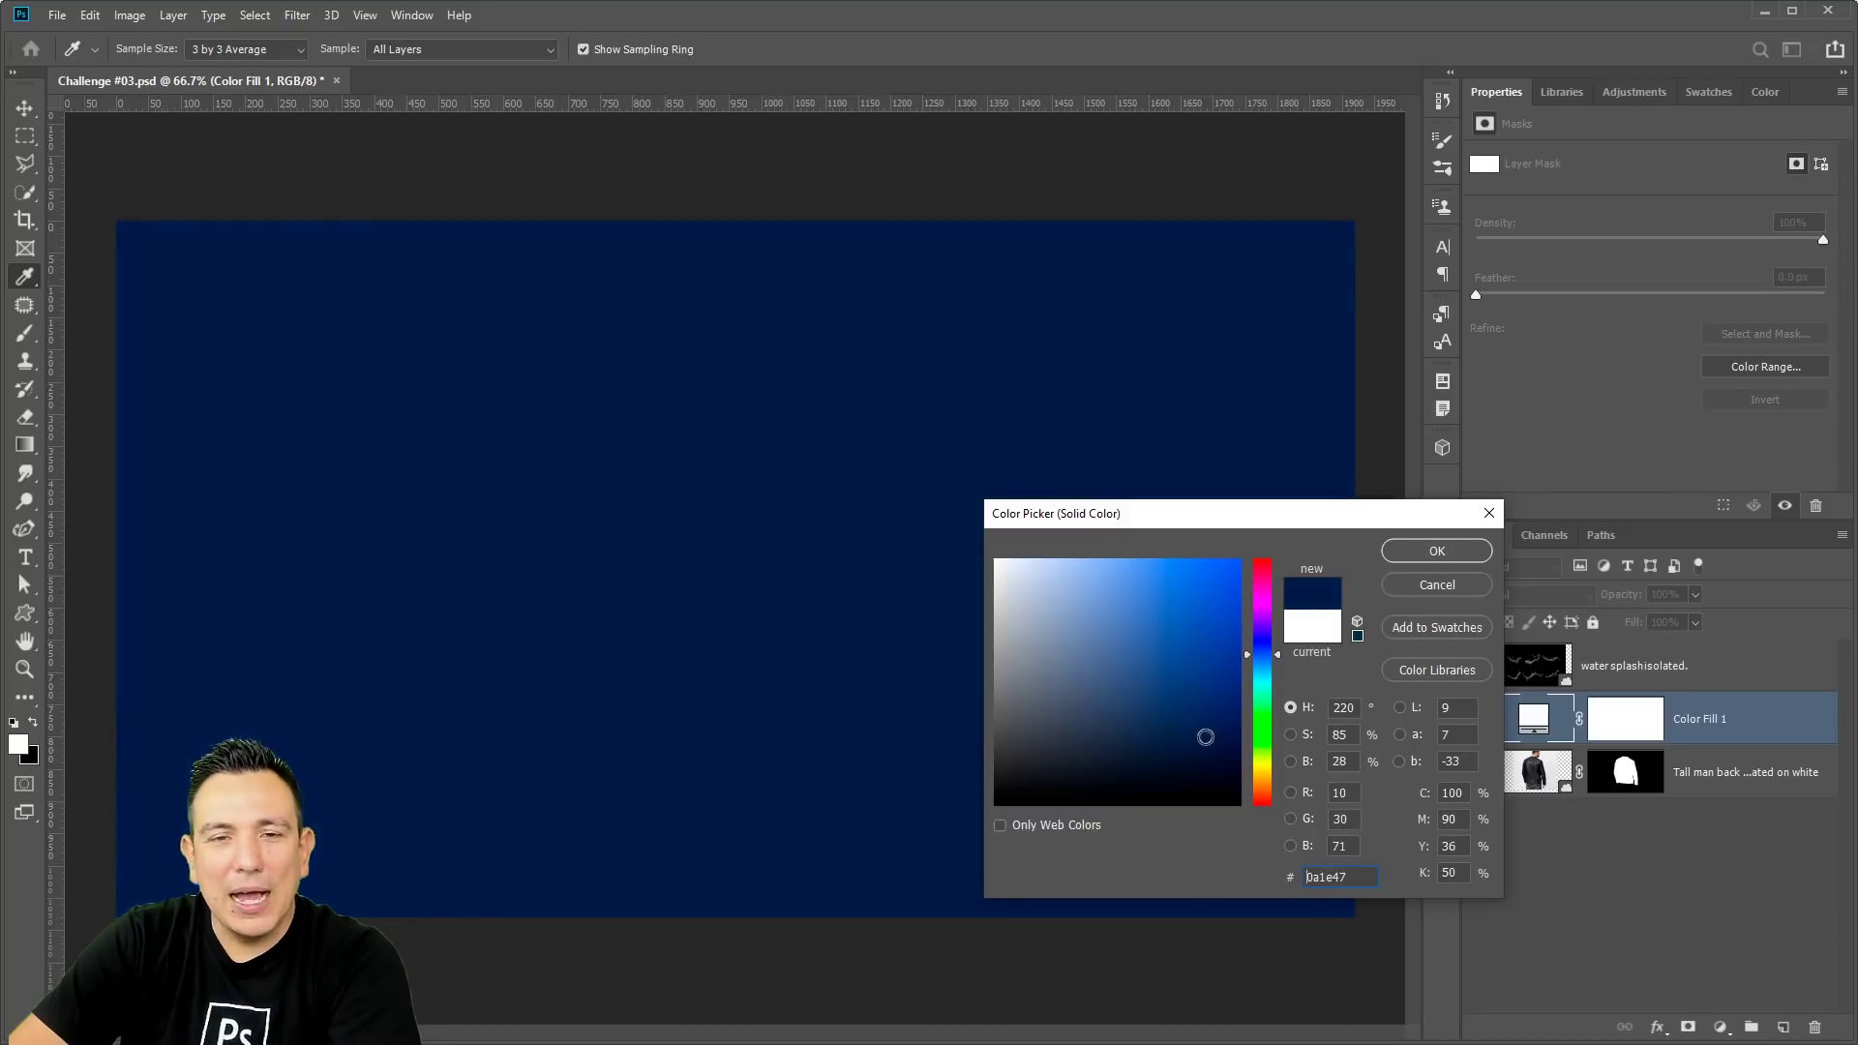
pyautogui.click(1436, 550)
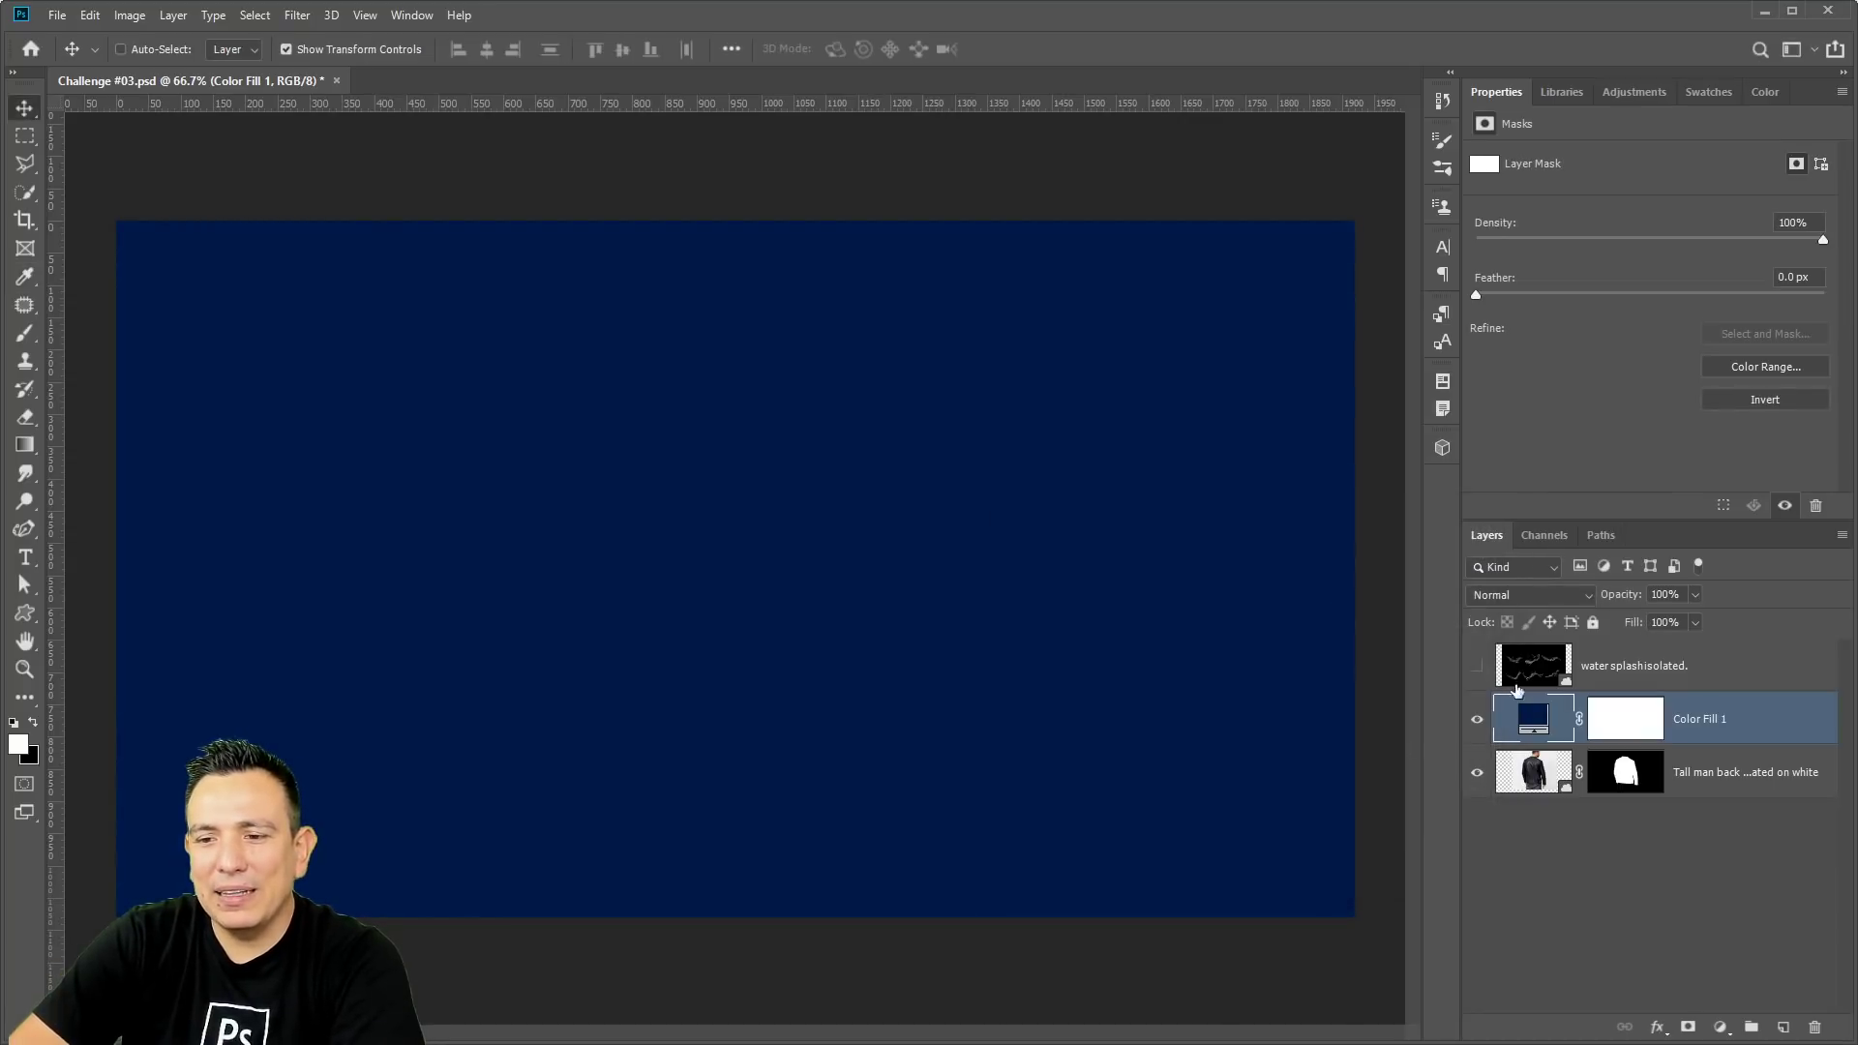
pyautogui.moveTo(1524, 735); pyautogui.dragTo(1547, 809)
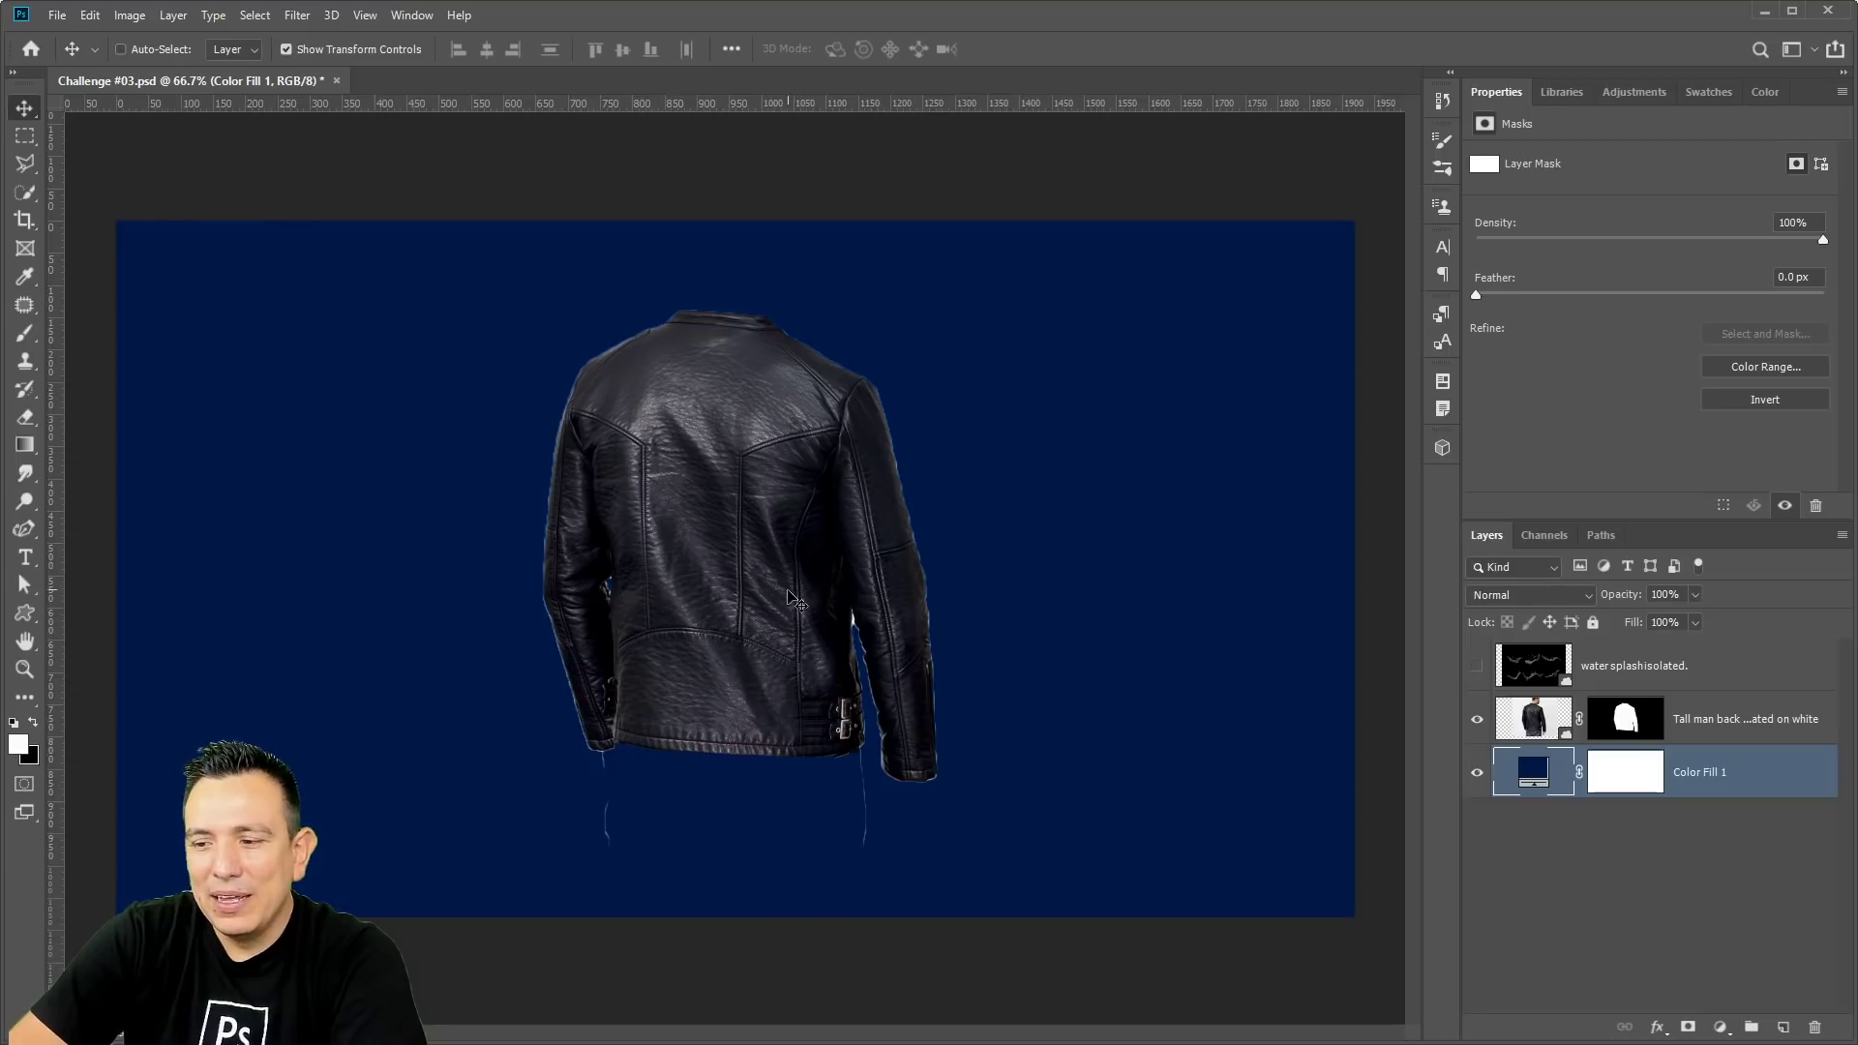
# Refine the jacket's layer mask in Select and Mask with Smooth 12, Shift Edge -71% and Feather 0.2 px, output to the layer mask.
pyautogui.click(1634, 718)
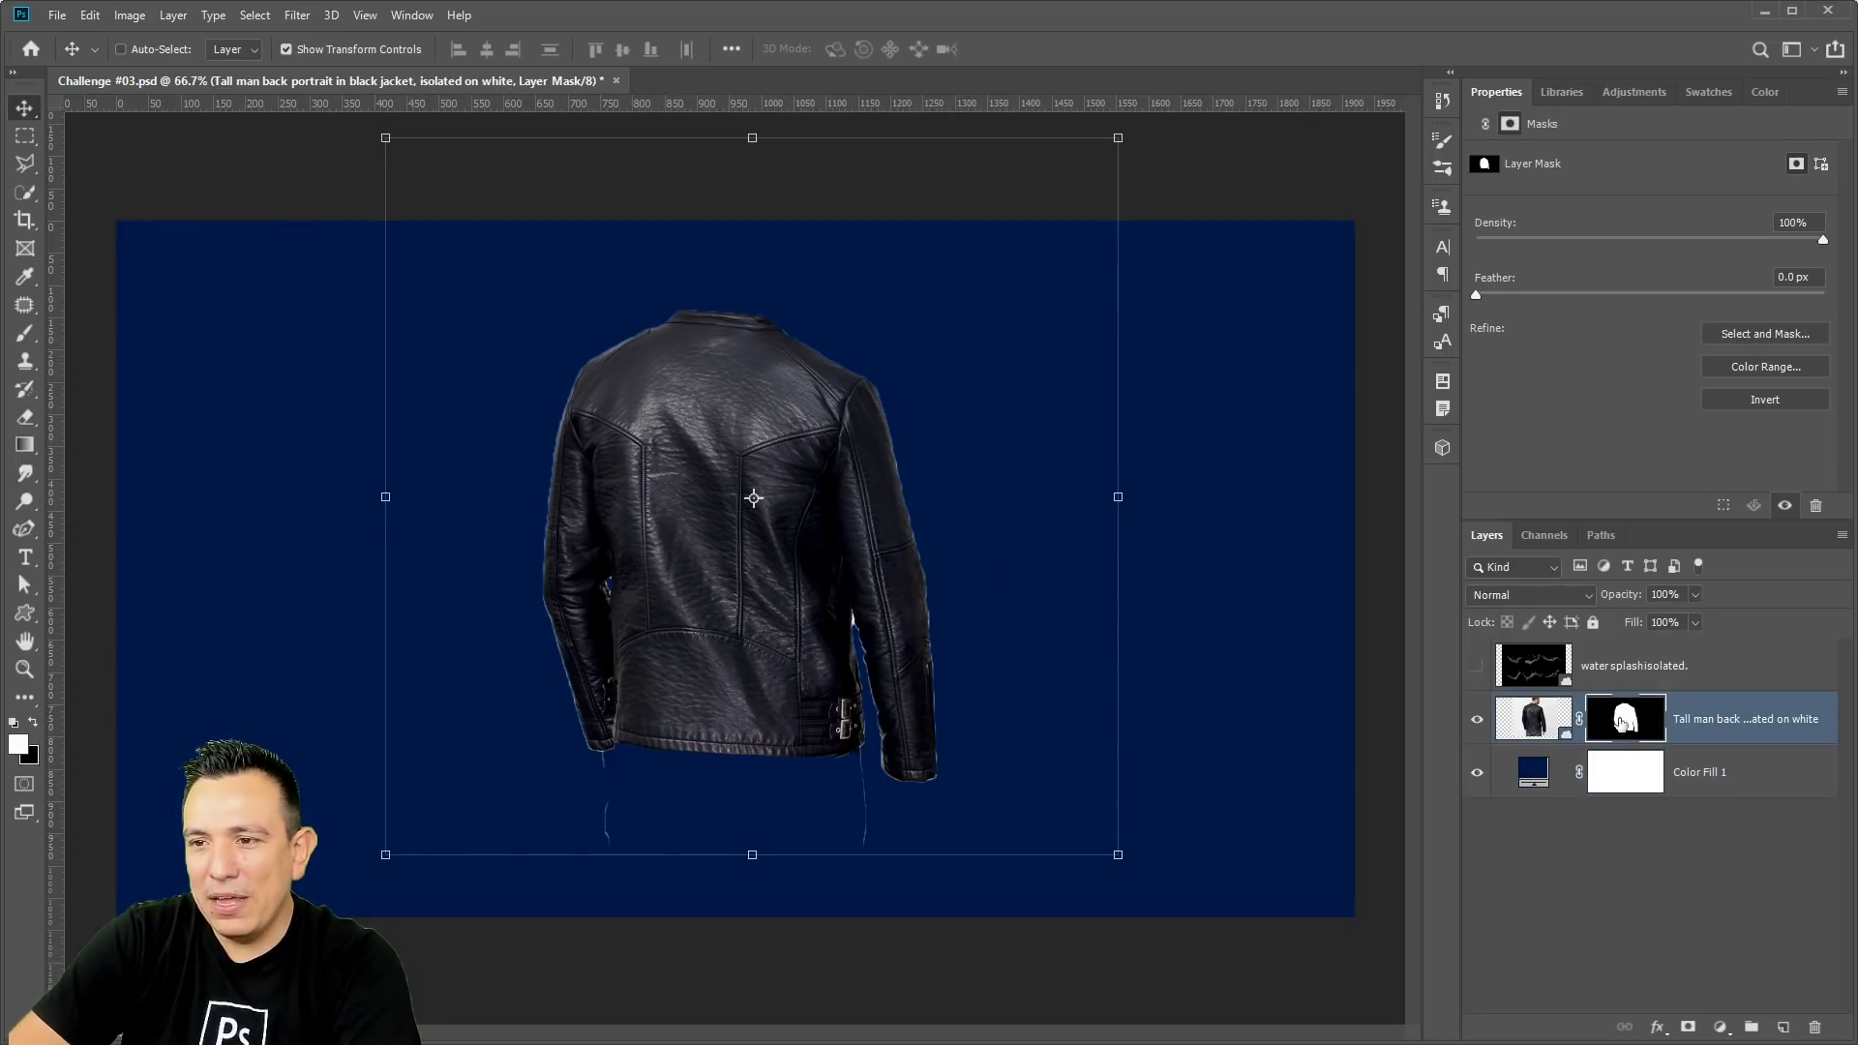
pyautogui.click(1766, 334)
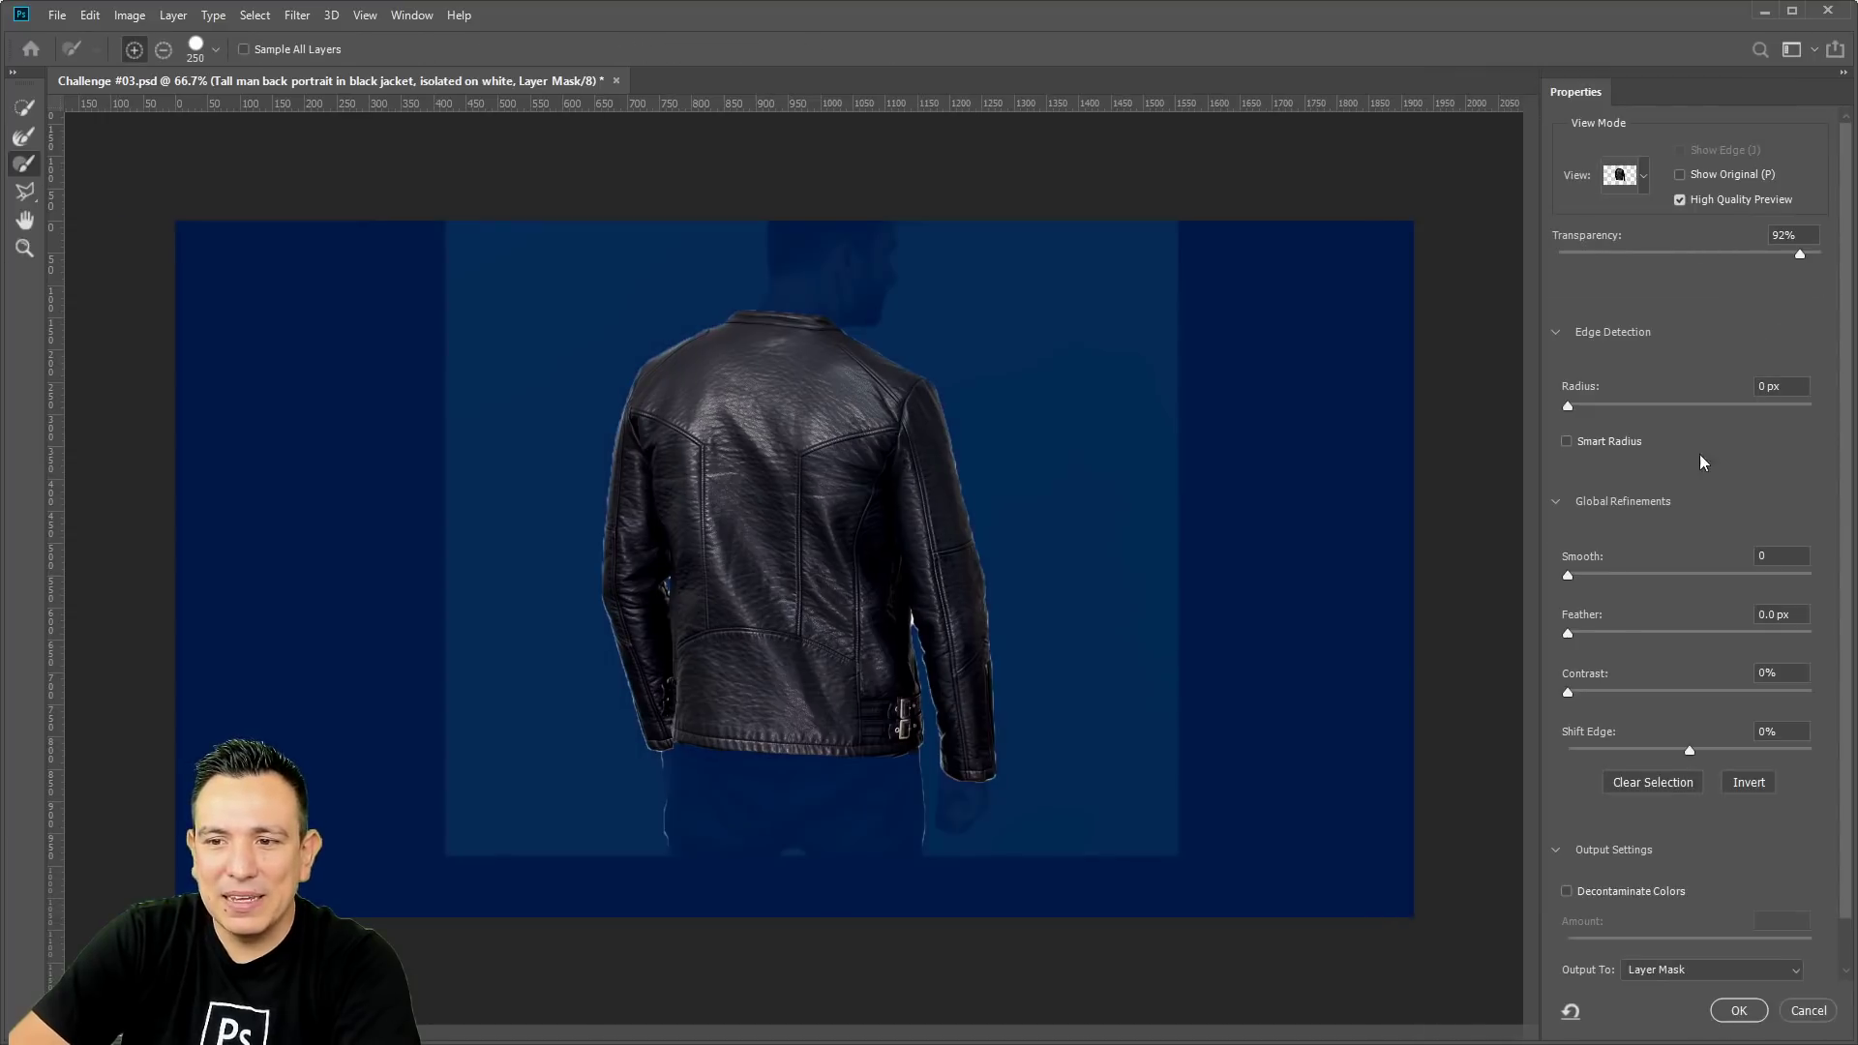
pyautogui.moveTo(1568, 575); pyautogui.dragTo(1593, 575)
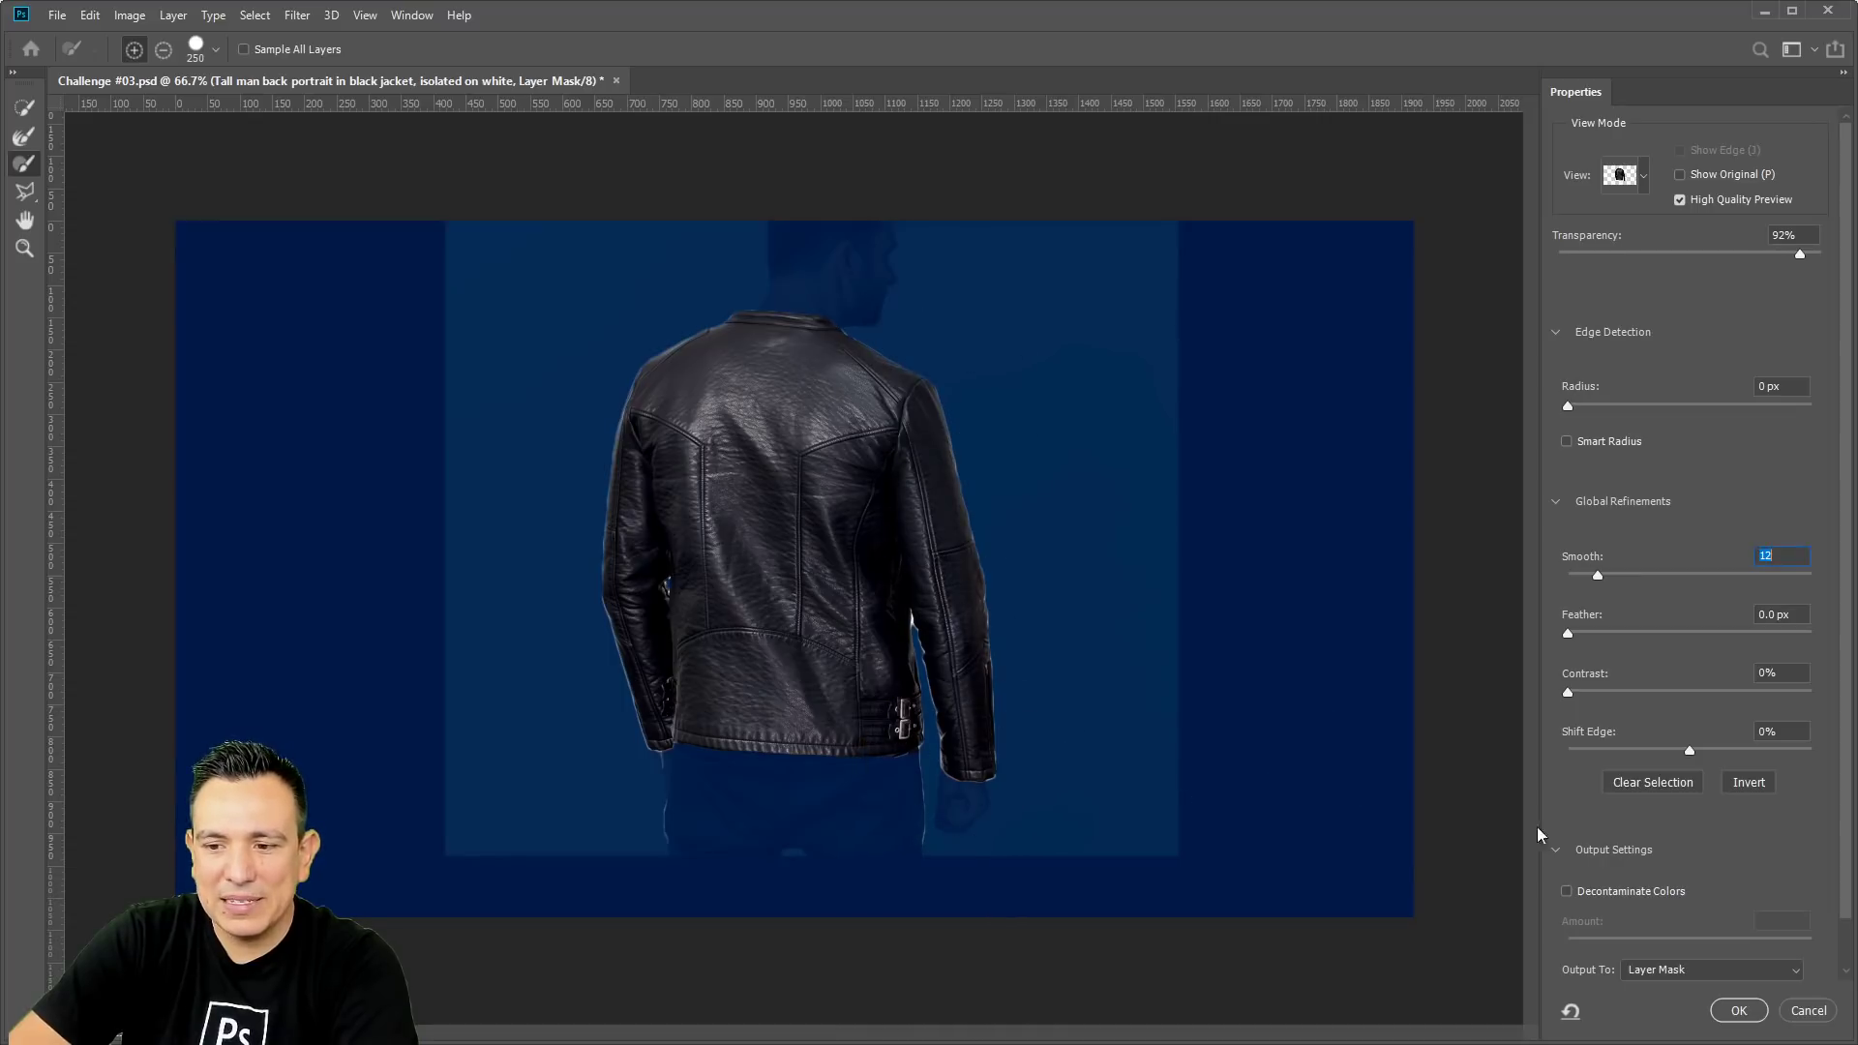
pyautogui.moveTo(1693, 752); pyautogui.dragTo(1603, 757)
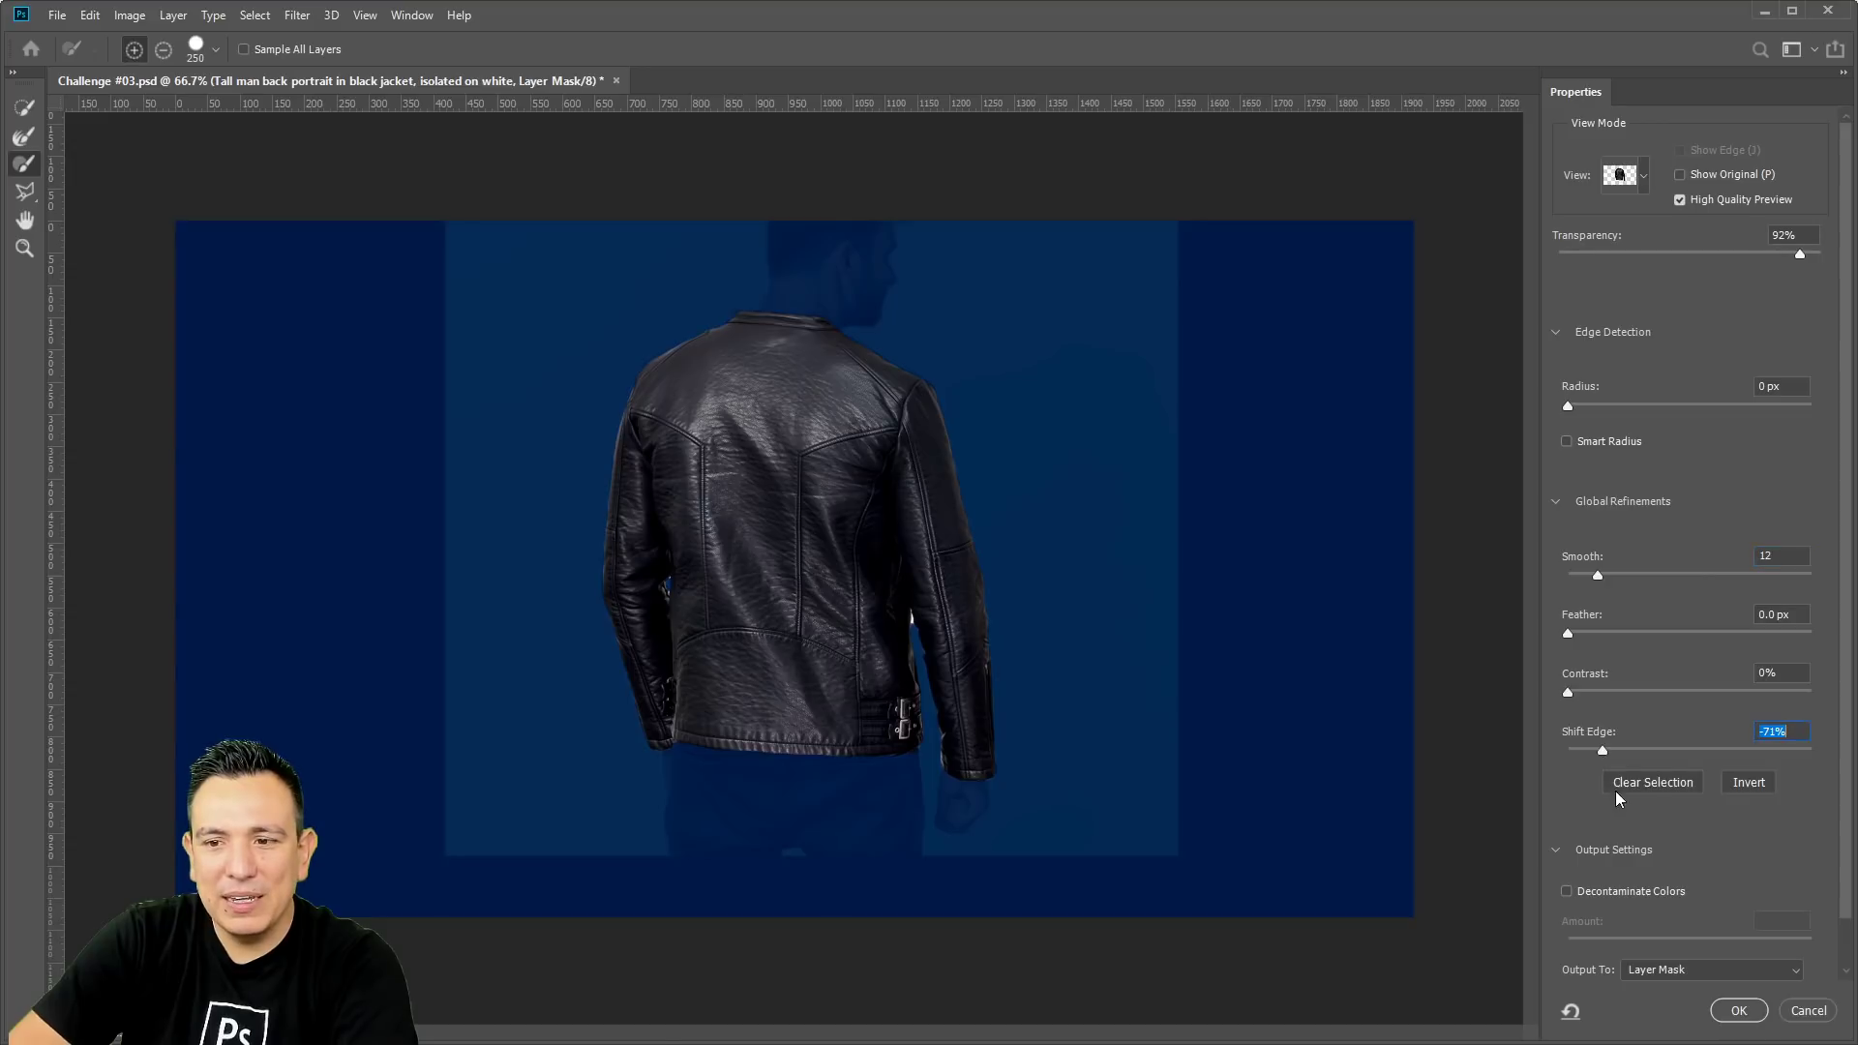
pyautogui.moveTo(1565, 633); pyautogui.dragTo(1570, 635)
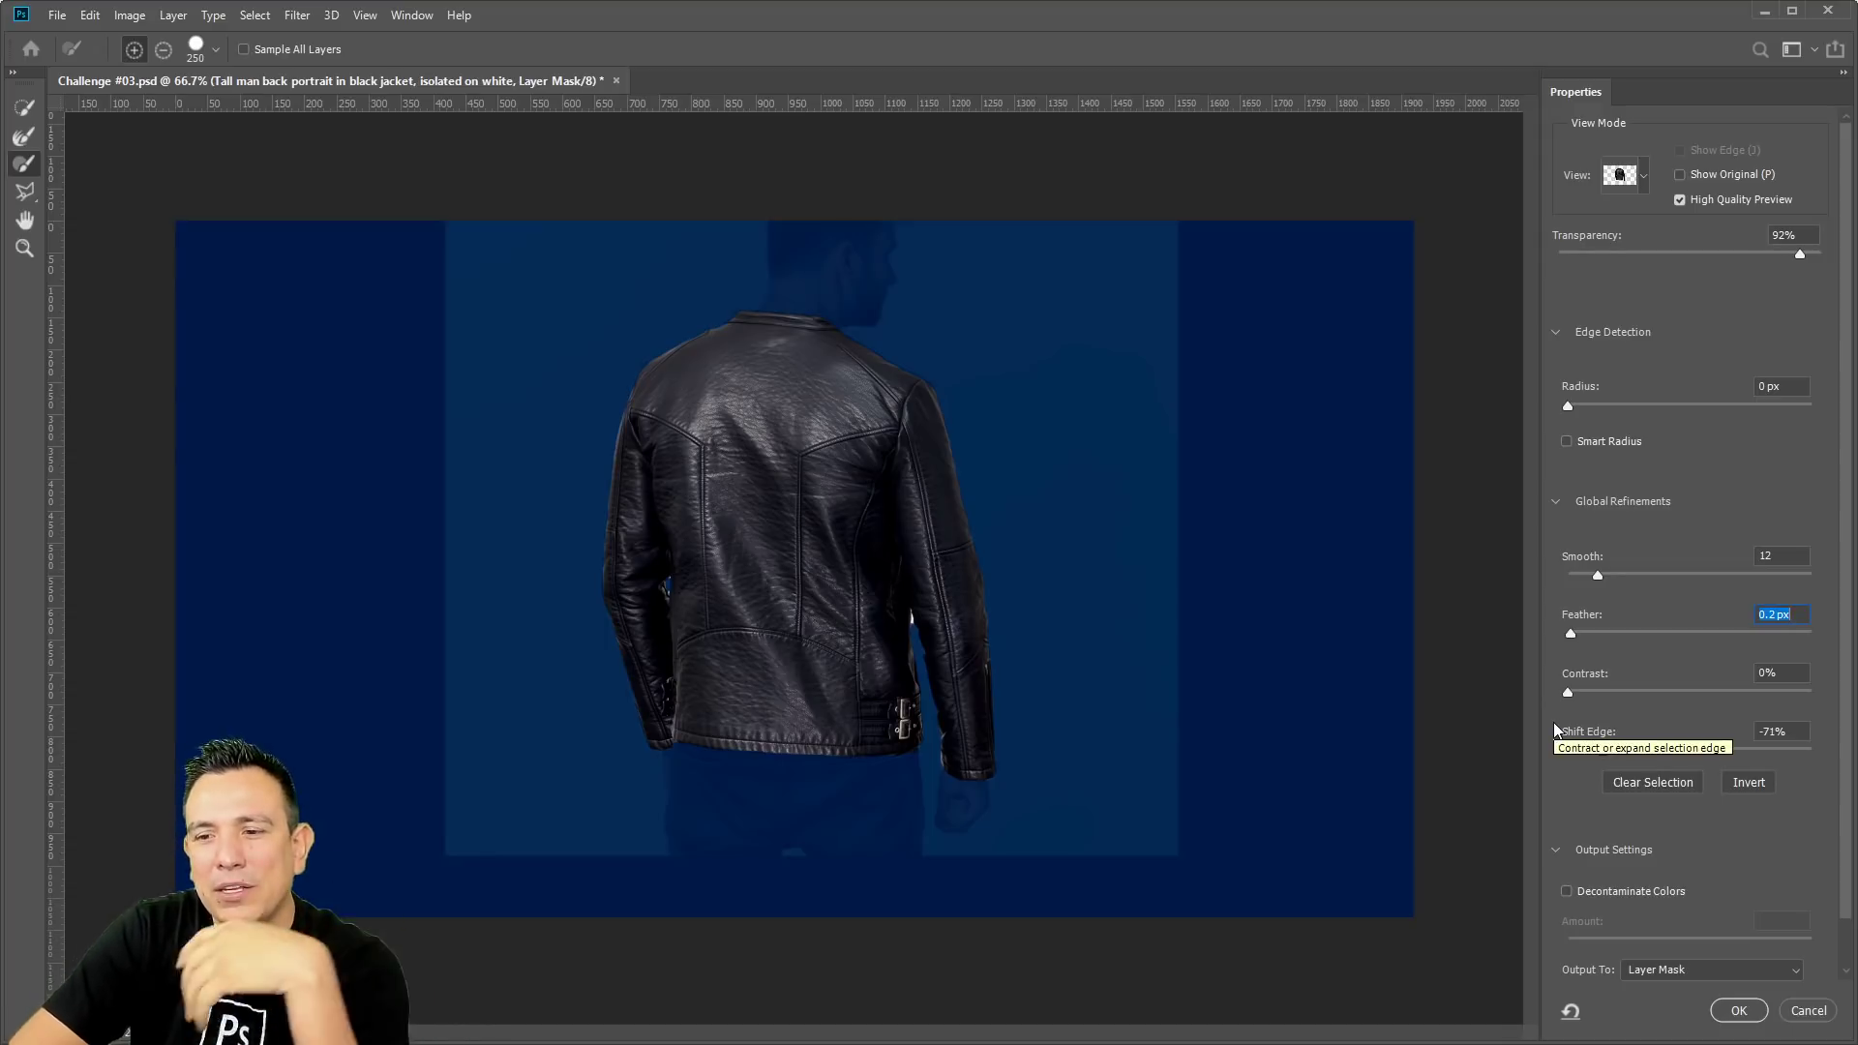
pyautogui.click(1739, 1011)
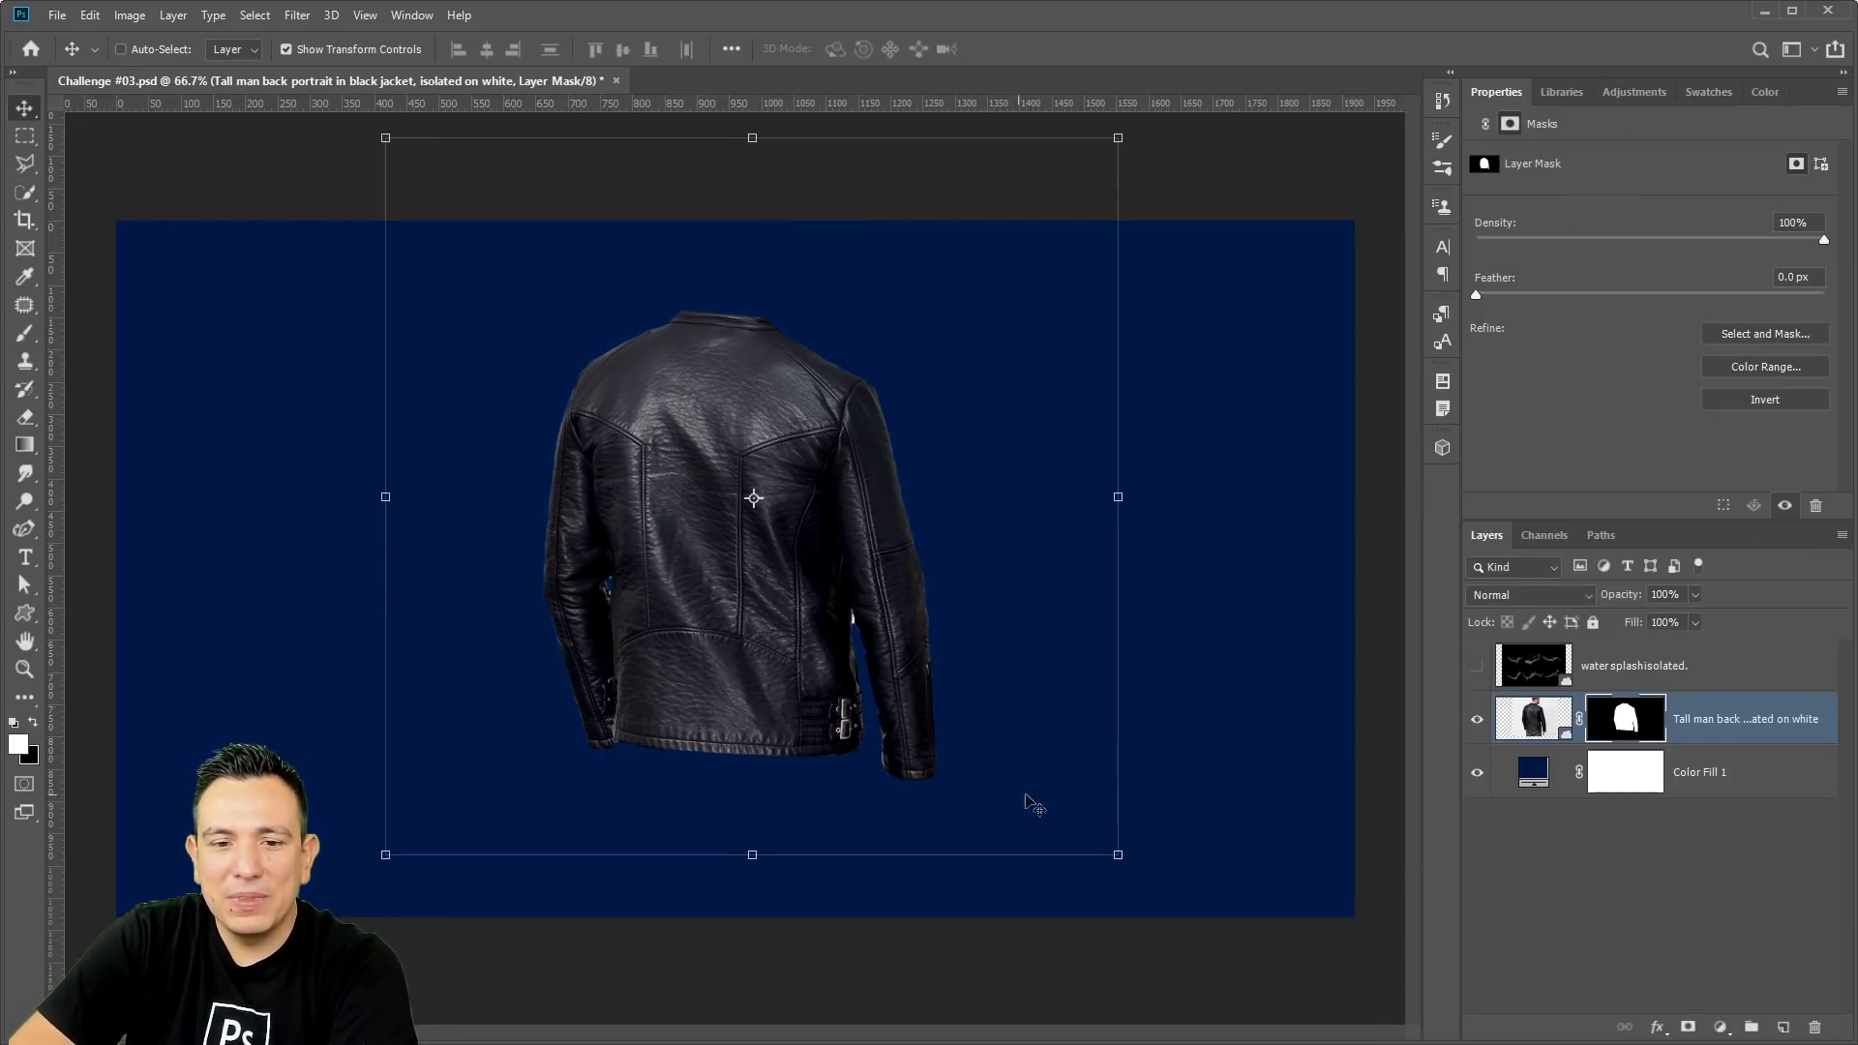
# Activate the Rectangular Marquee tool and preview the water splash layer over the composite, hiding it again.
pyautogui.click(45, 145)
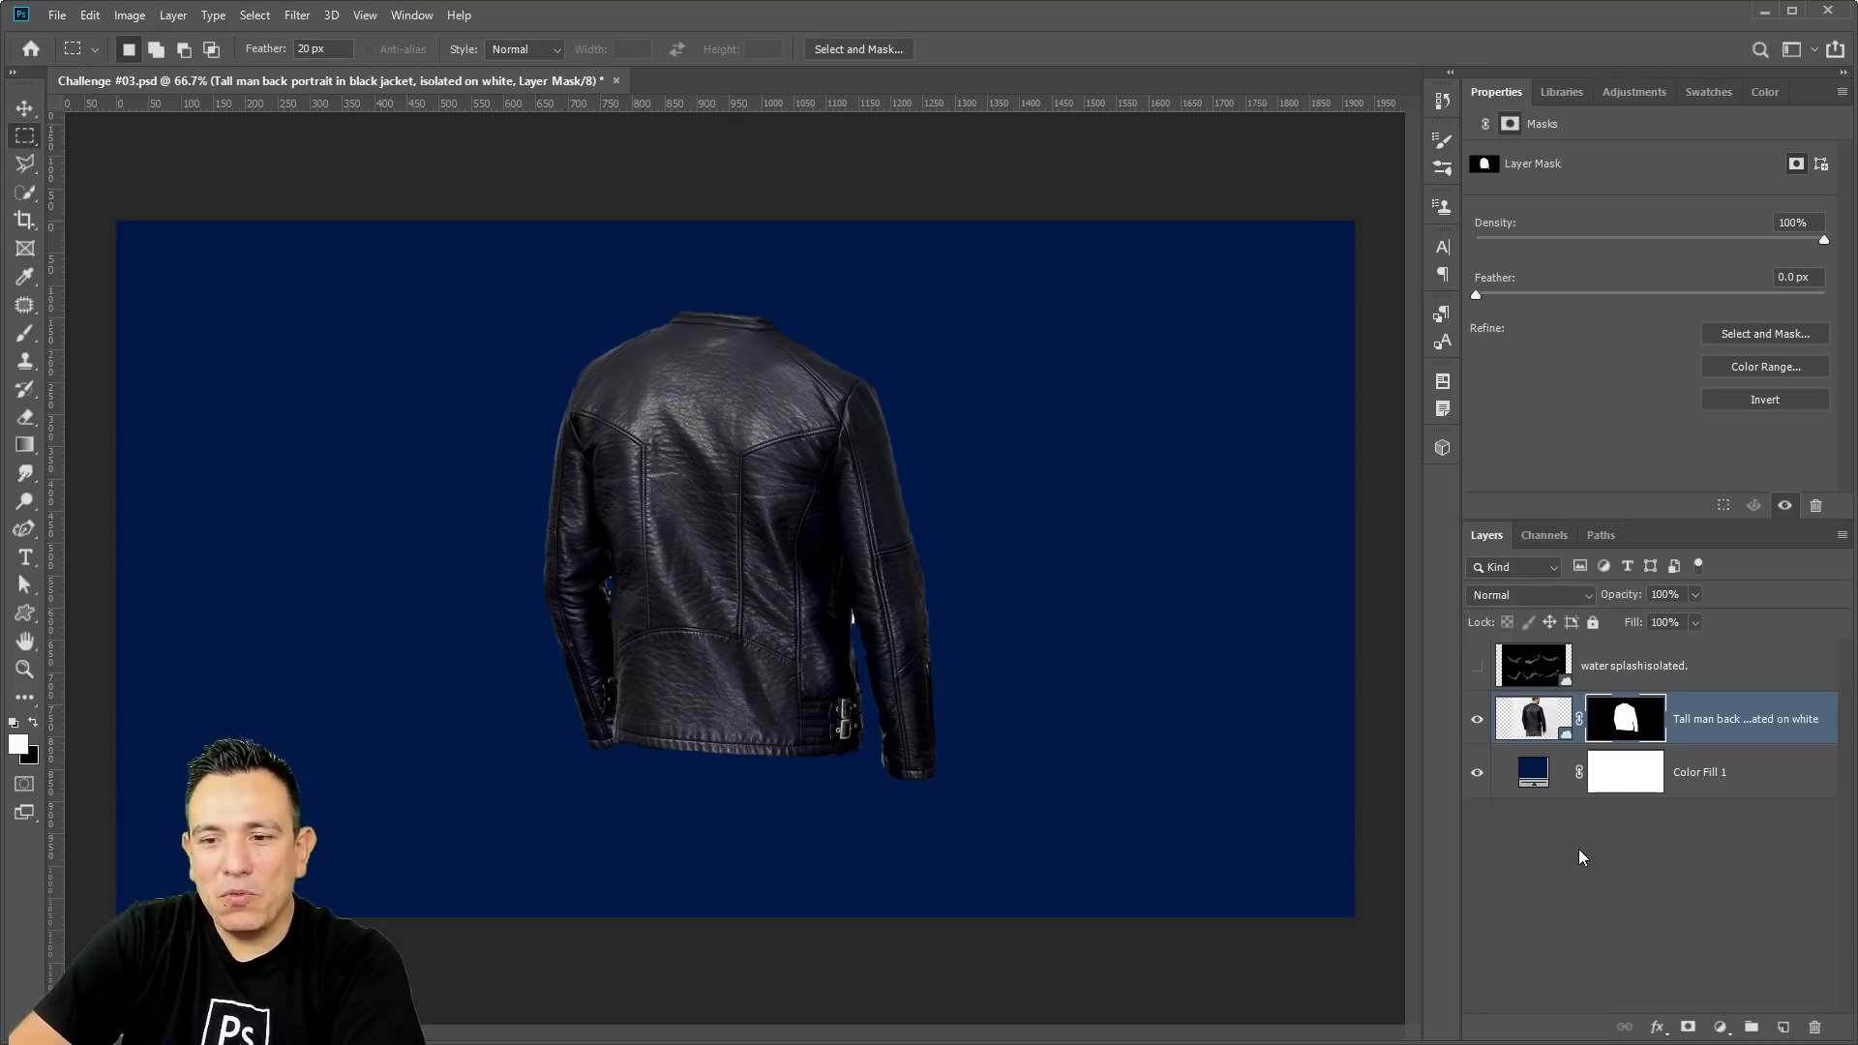
pyautogui.click(1532, 670)
pyautogui.click(1475, 667)
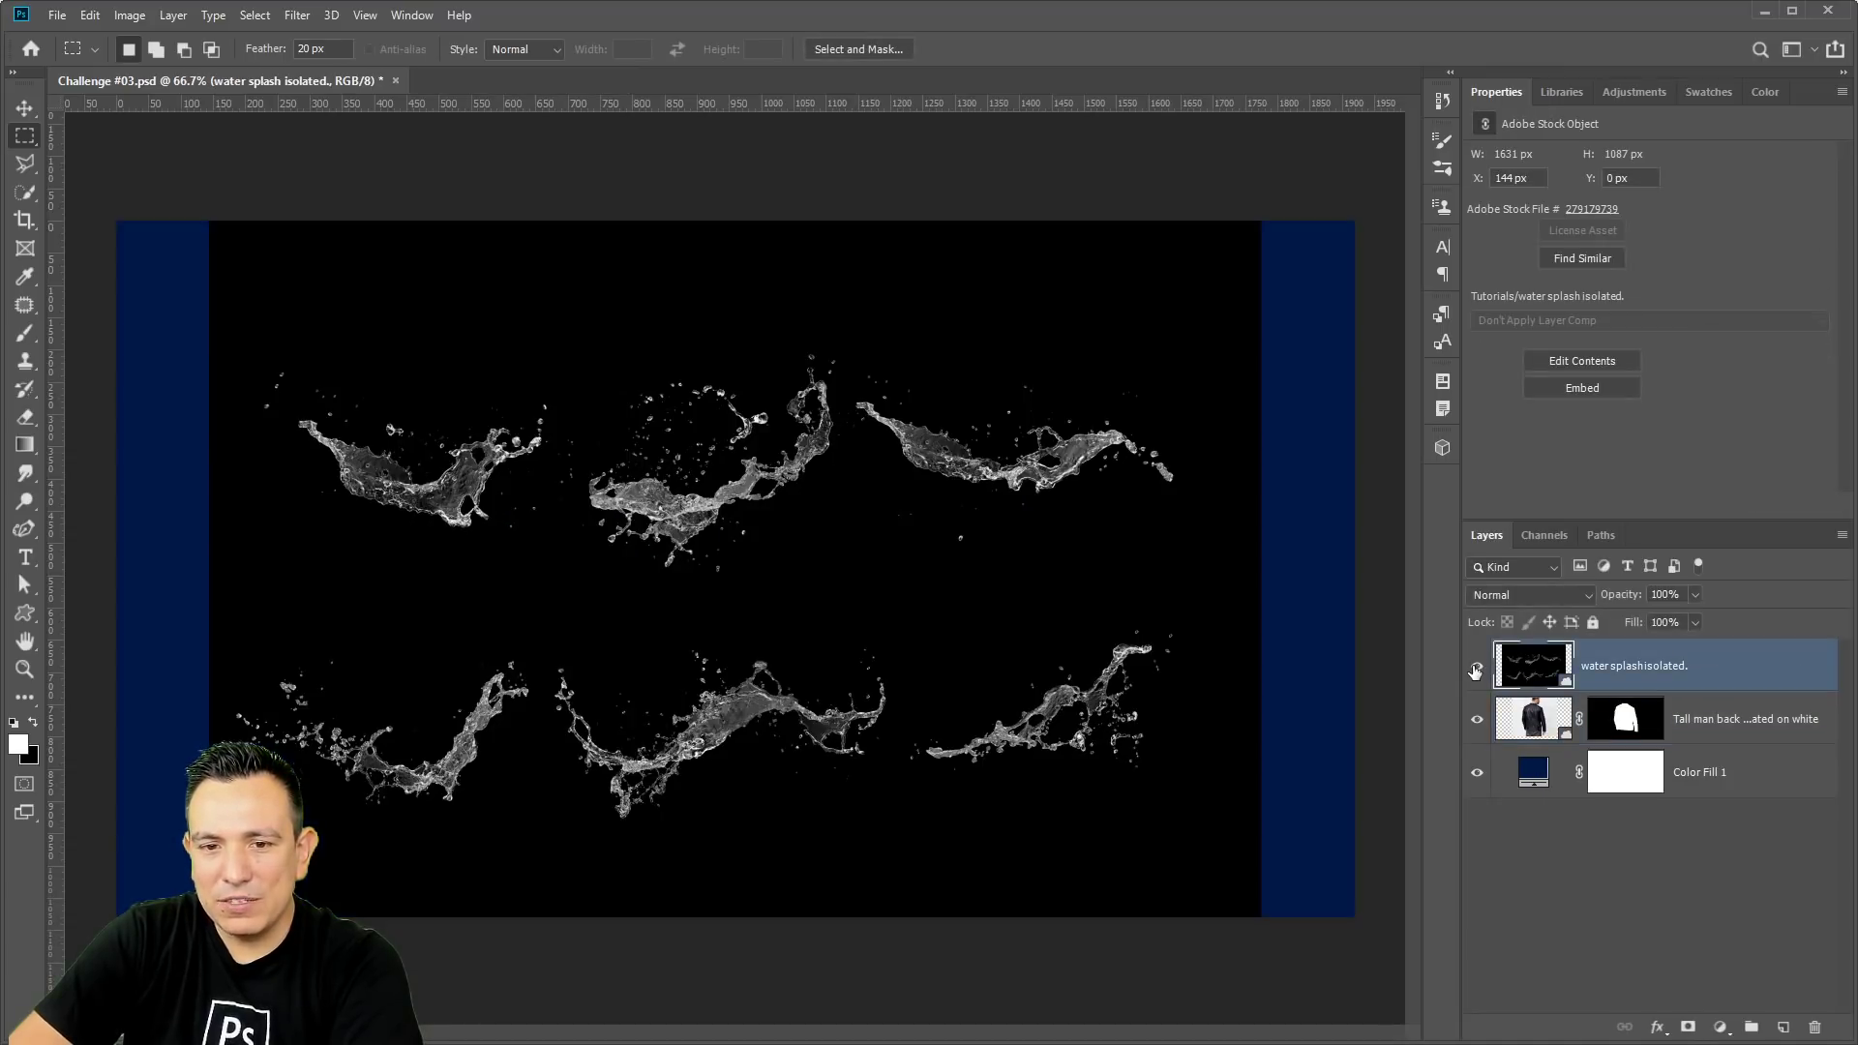
pyautogui.click(1476, 668)
# Darken the Solid Color fill layer to a muted navy blue, #101d37.
pyautogui.doubleClick(1534, 780)
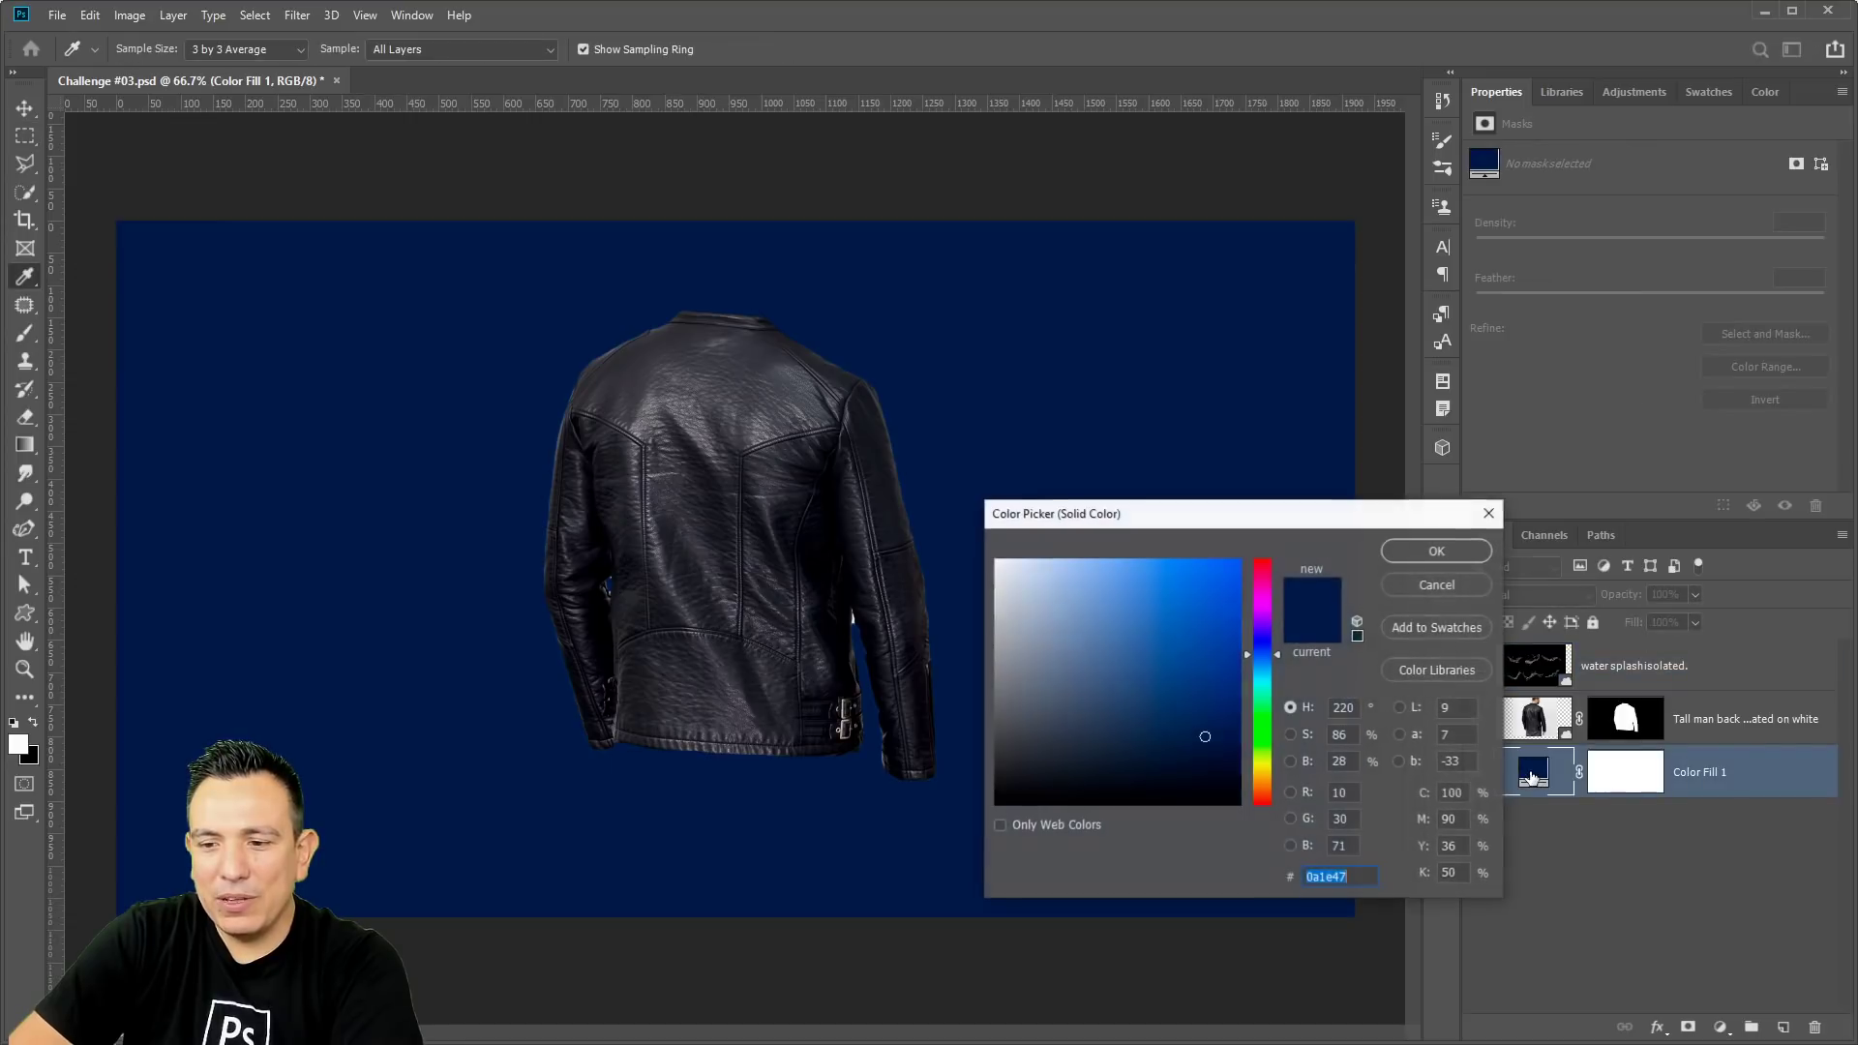
pyautogui.moveTo(1204, 739); pyautogui.dragTo(1171, 753)
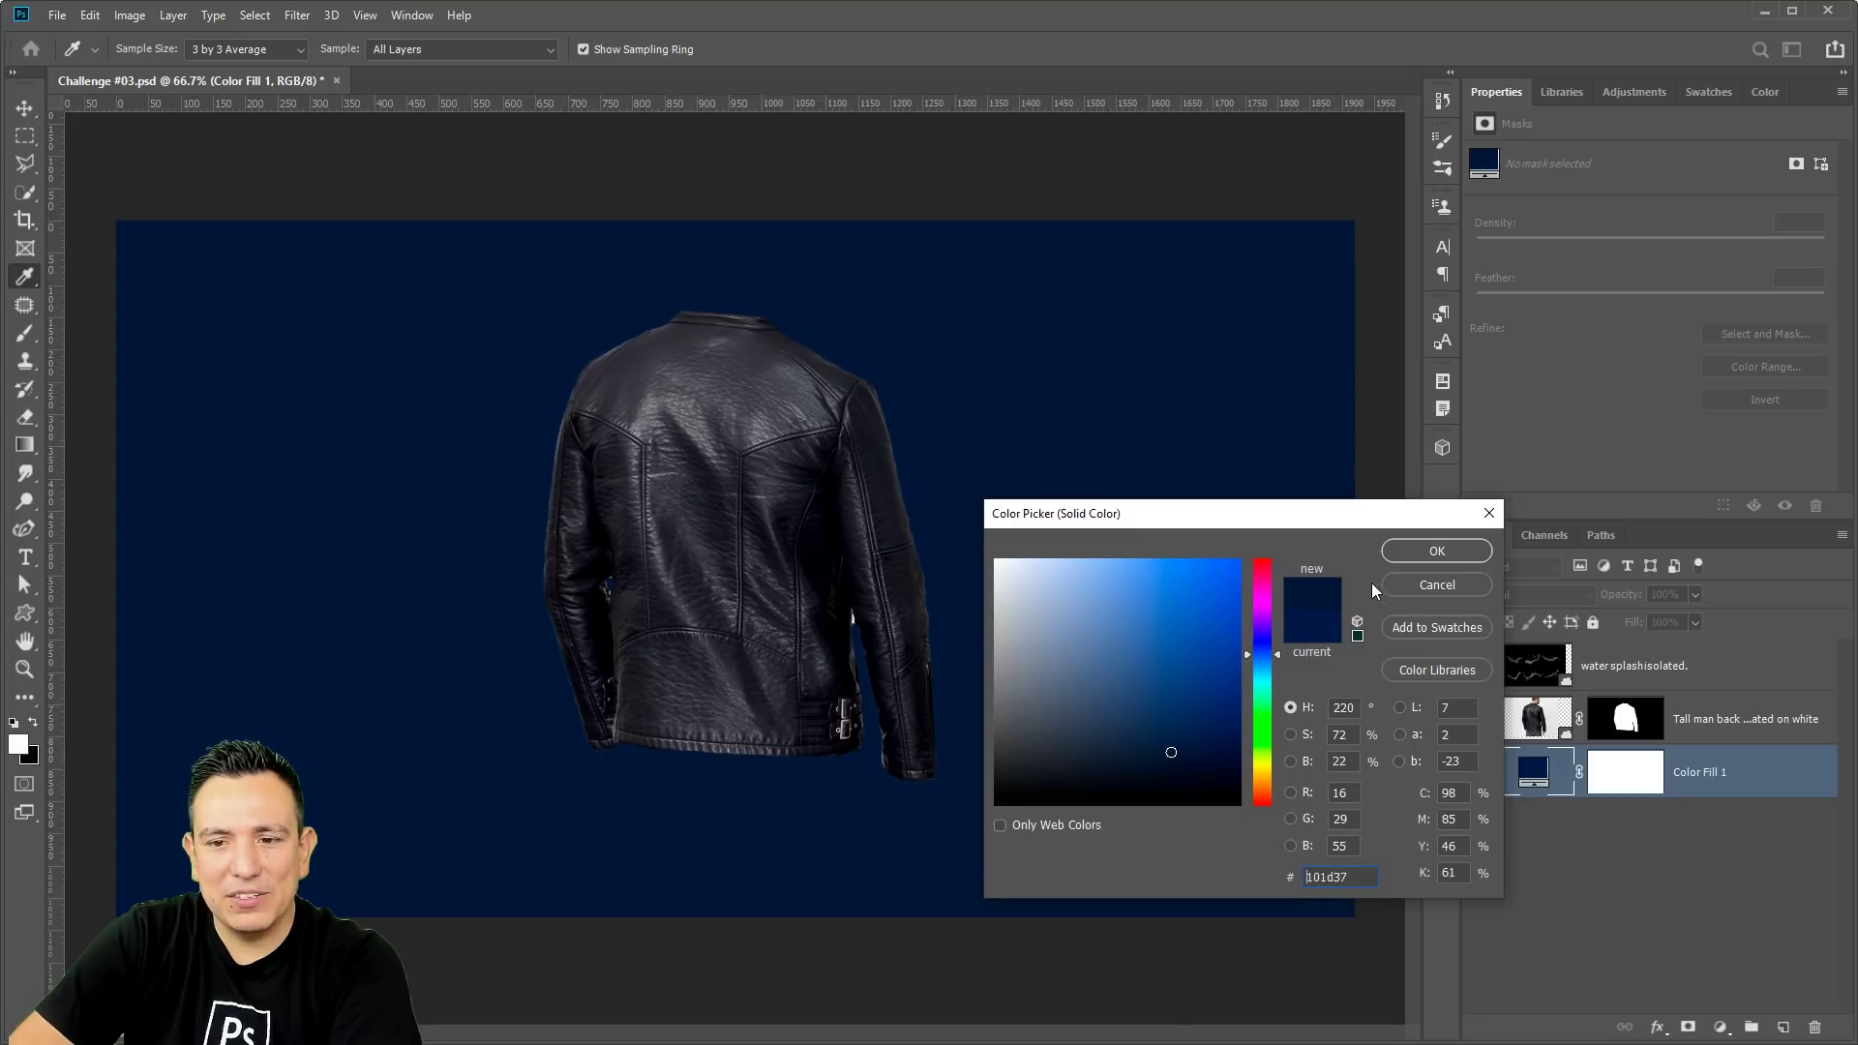
pyautogui.click(1446, 548)
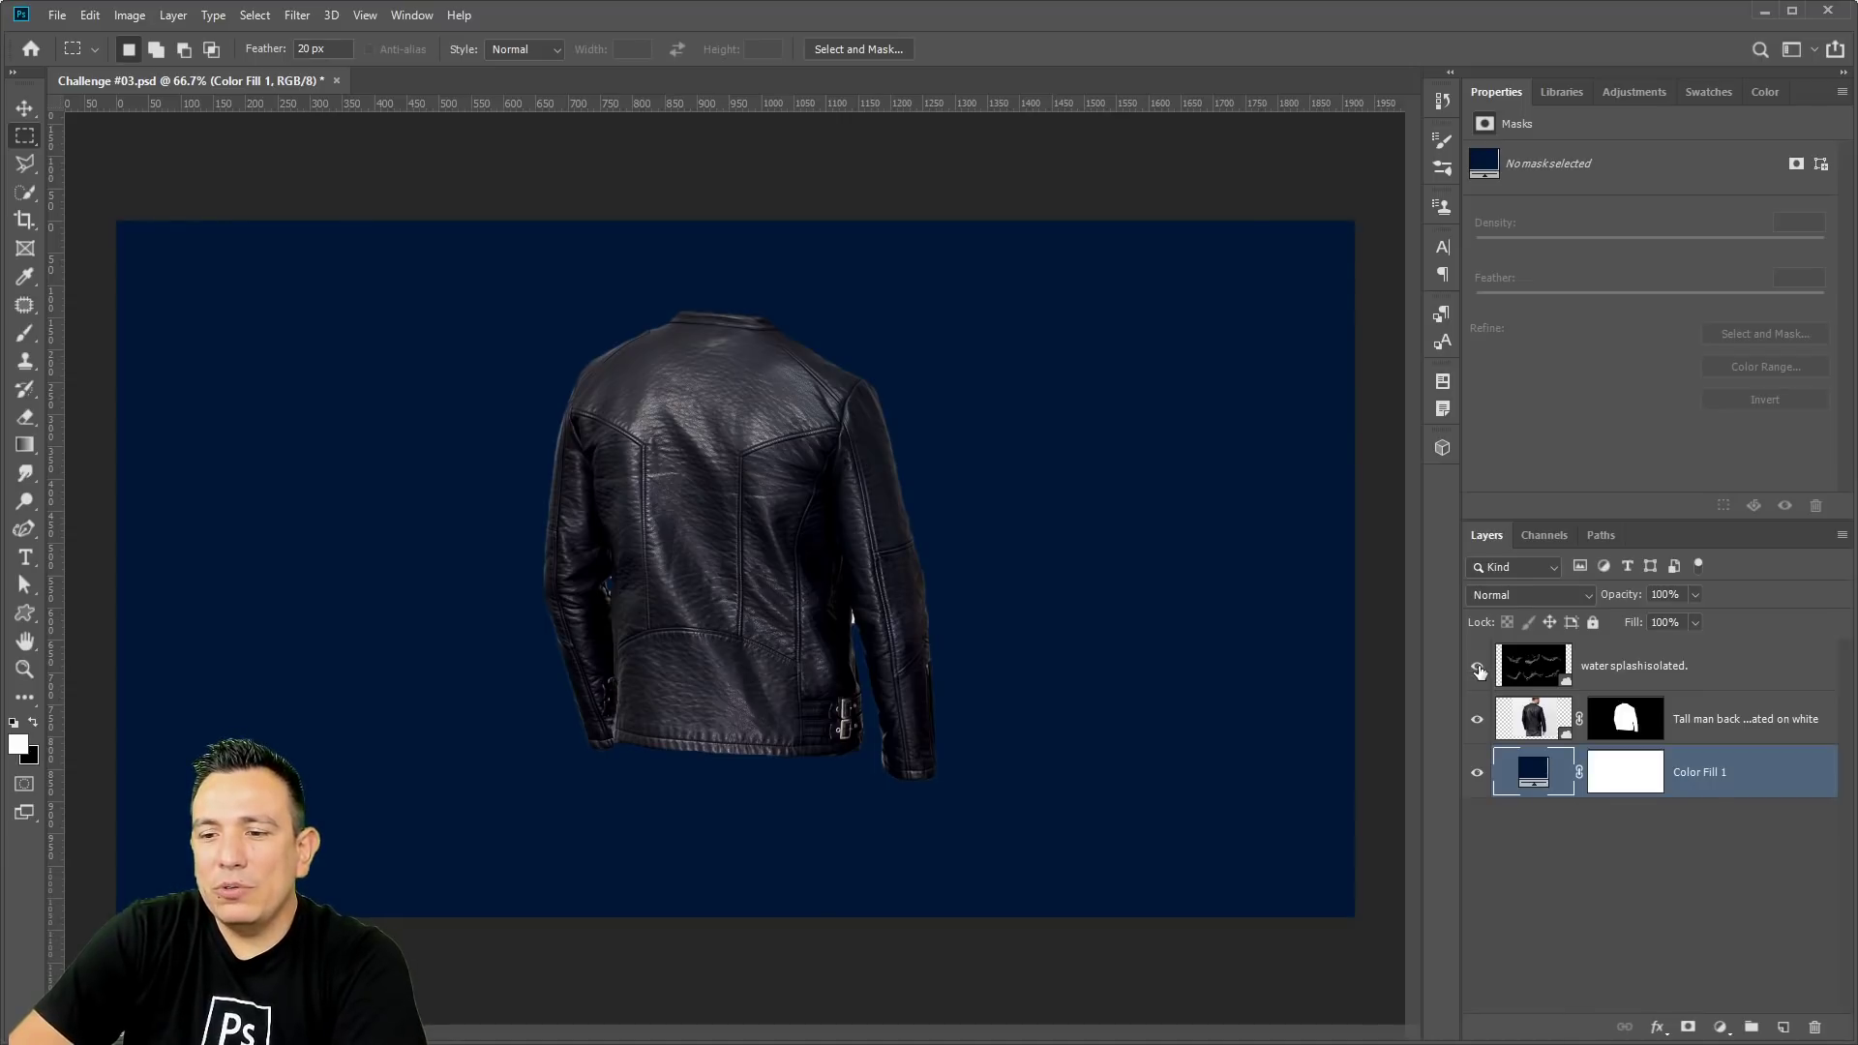
# Show the water splash layer, lasso the upper-right splash, copy it to its own layer, and check the copy with the source hidden.
pyautogui.click(1478, 667)
pyautogui.click(1558, 685)
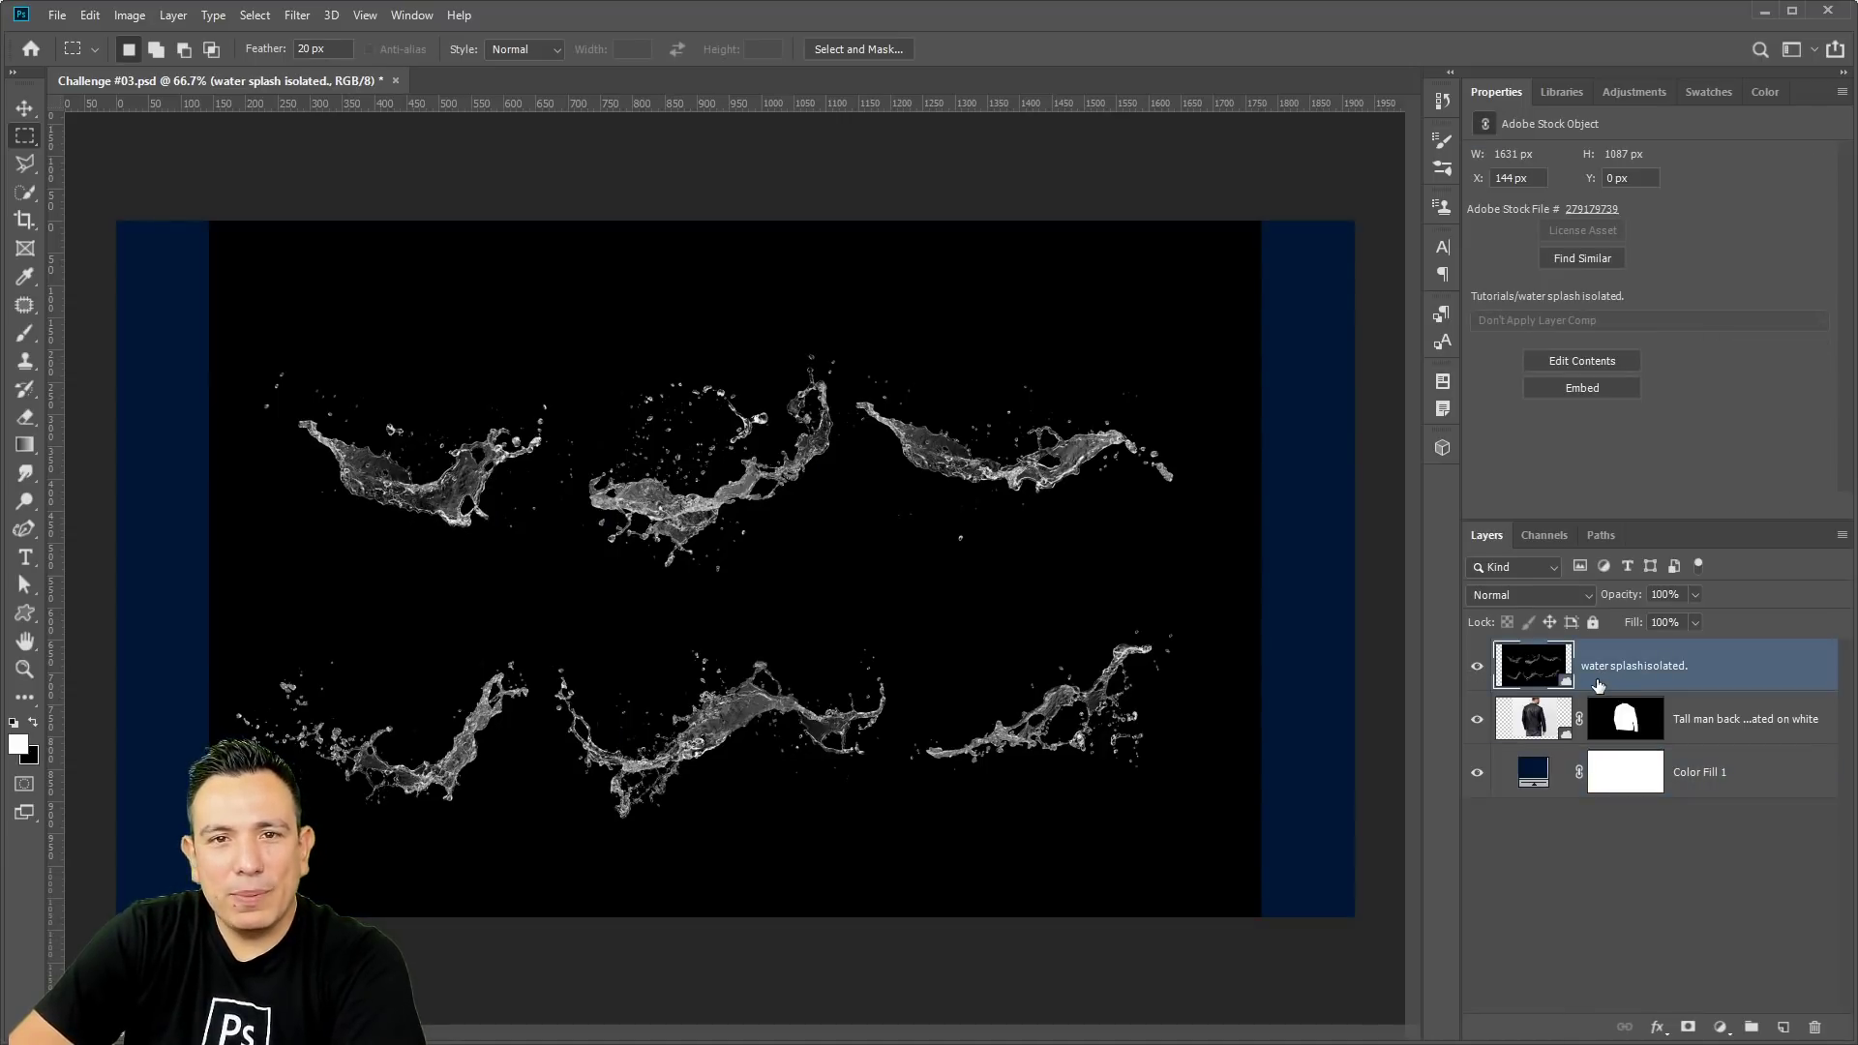
pyautogui.moveTo(25, 164); pyautogui.dragTo(94, 171)
pyautogui.moveTo(1137, 387)
pyautogui.mouseDown()
pyautogui.moveTo(1174, 406)
pyautogui.moveTo(1204, 463)
pyautogui.moveTo(1124, 518)
pyautogui.moveTo(990, 516)
pyautogui.moveTo(950, 545)
pyautogui.moveTo(890, 496)
pyautogui.moveTo(848, 411)
pyautogui.moveTo(861, 364)
pyautogui.moveTo(931, 342)
pyautogui.moveTo(1050, 370)
pyautogui.mouseUp()
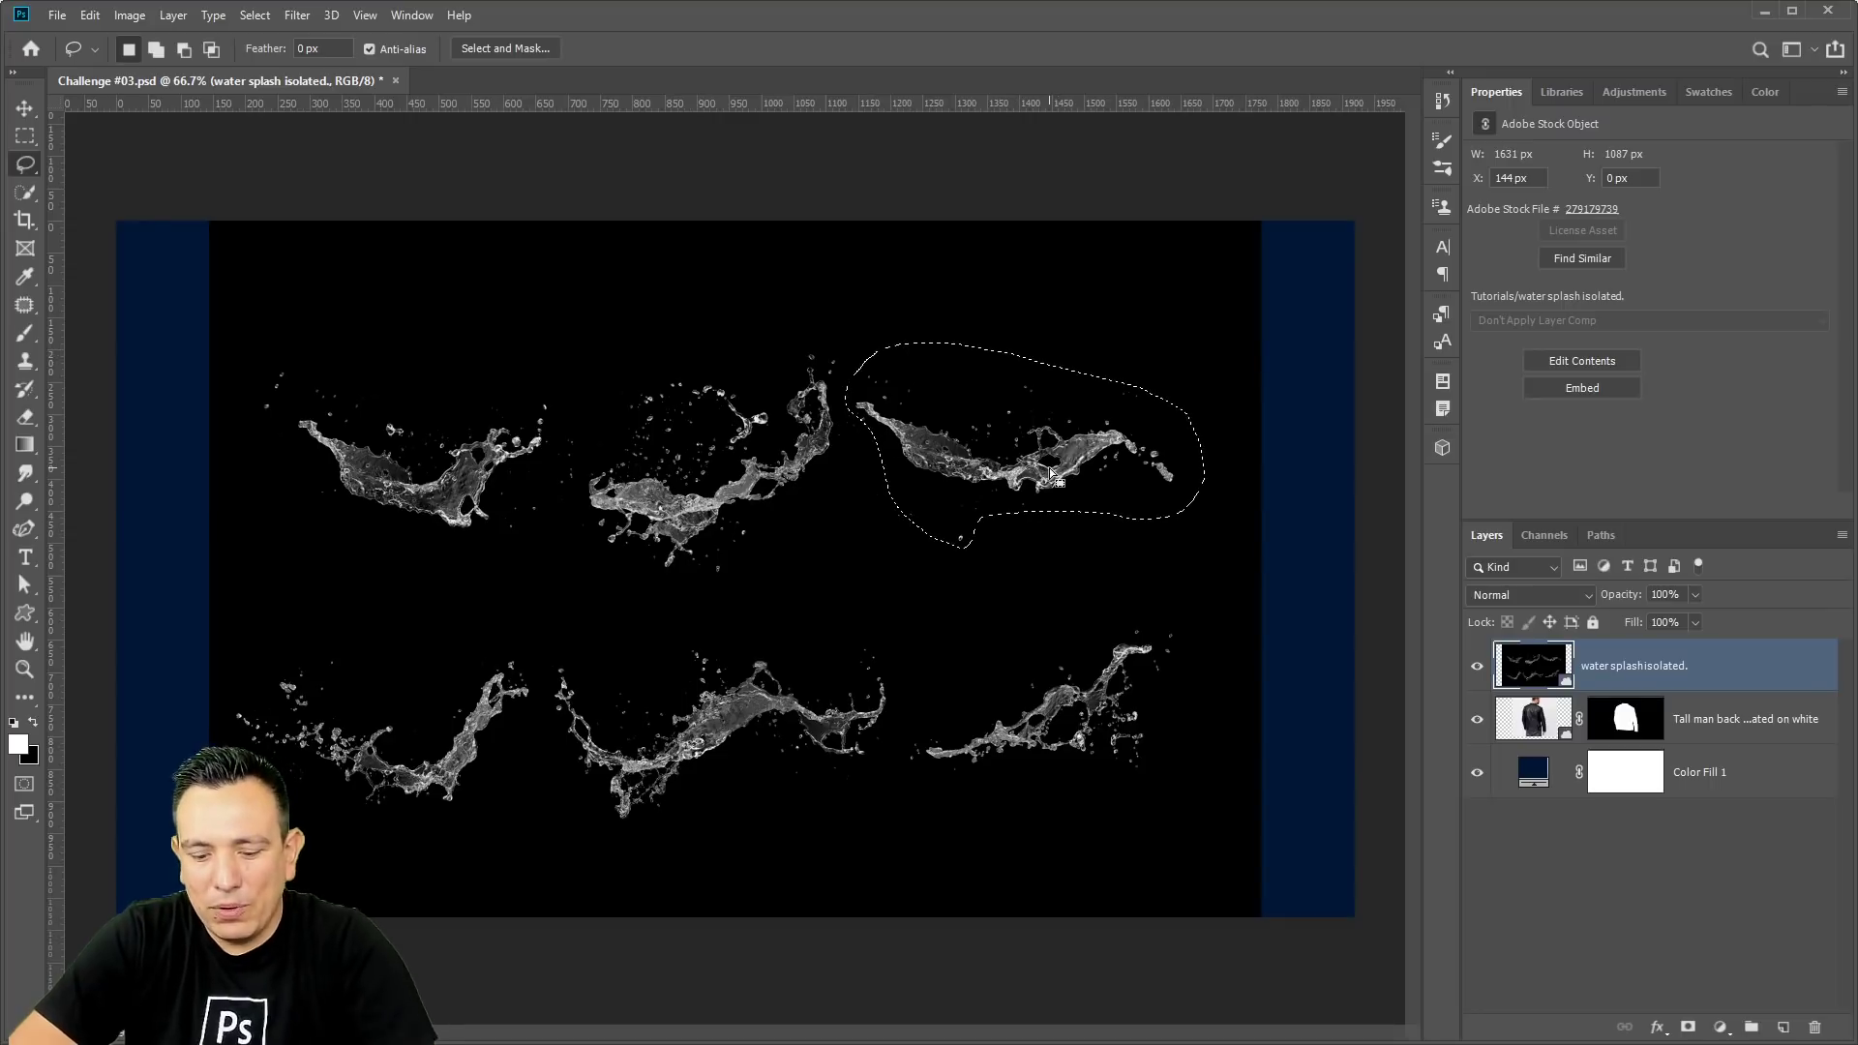
pyautogui.hotkey('ctrl', 'j')
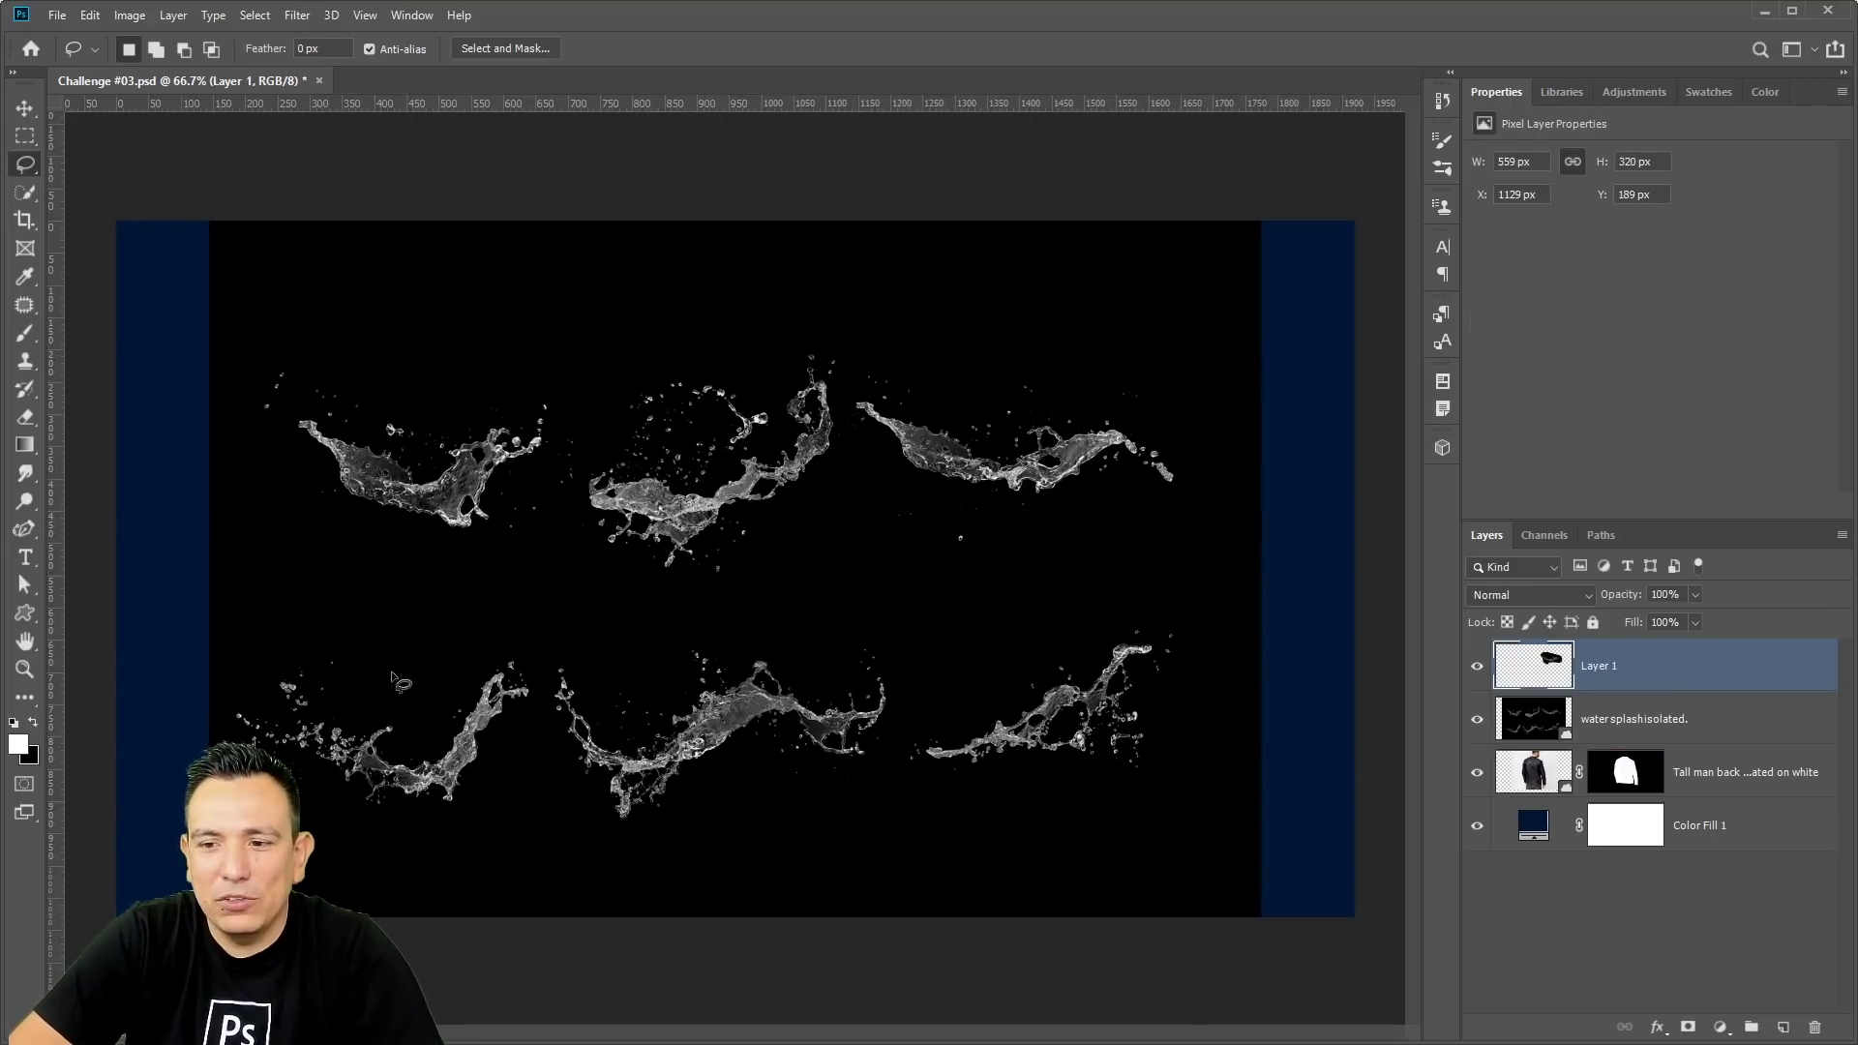
pyautogui.click(1477, 721)
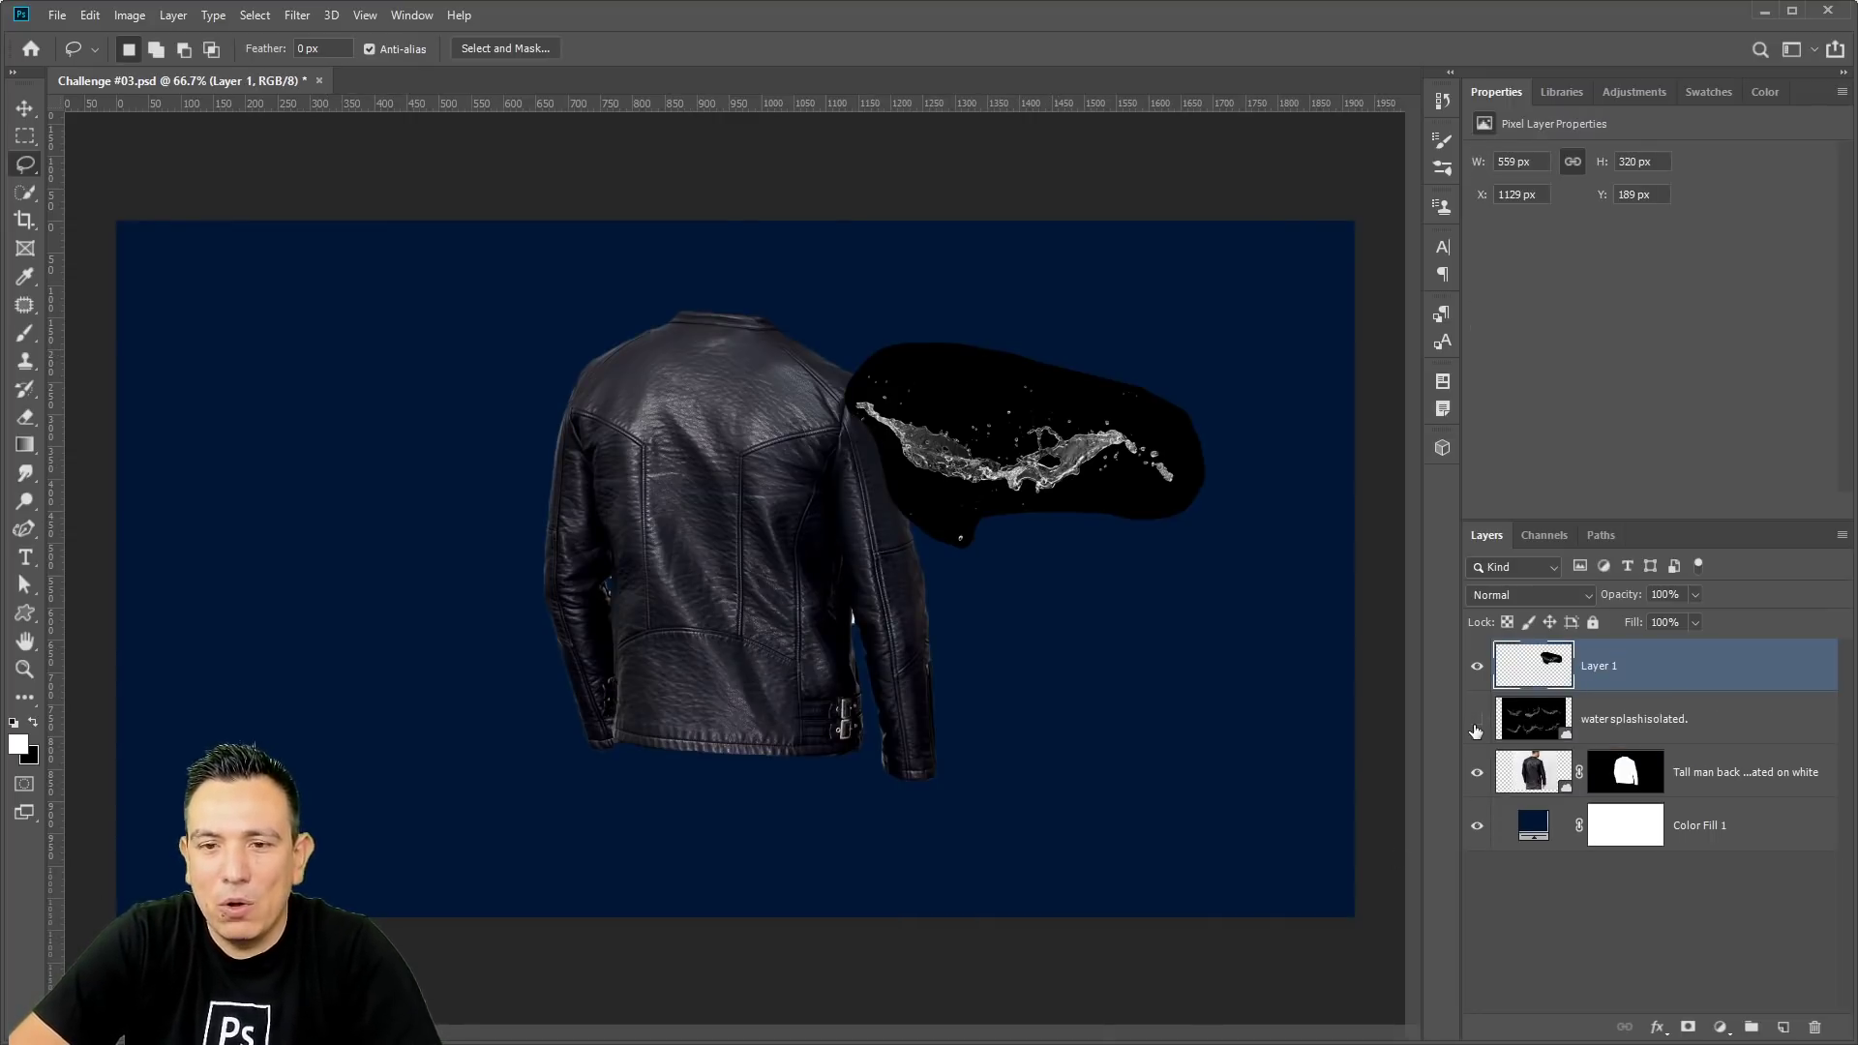
pyautogui.click(1477, 721)
# Lasso the upper-middle and upper-left splashes on the water splash layer and copy each to its own layer.
pyautogui.click(1550, 731)
pyautogui.moveTo(866, 339)
pyautogui.mouseDown()
pyautogui.moveTo(832, 383)
pyautogui.moveTo(833, 514)
pyautogui.moveTo(758, 588)
pyautogui.moveTo(588, 609)
pyautogui.moveTo(550, 542)
pyautogui.moveTo(564, 496)
pyautogui.moveTo(609, 383)
pyautogui.moveTo(679, 343)
pyautogui.moveTo(572, 399)
pyautogui.moveTo(555, 517)
pyautogui.moveTo(439, 582)
pyautogui.moveTo(280, 499)
pyautogui.moveTo(241, 353)
pyautogui.moveTo(426, 320)
pyautogui.mouseUp()
pyautogui.hotkey('ctrl', 'j')
pyautogui.hotkey('alt', '[')
pyautogui.hotkey('ctrl', 'j')
pyautogui.hotkey('alt', '[')
# Lasso each of the three lower-row splashes on the water splash layer and copy each to a separate layer.
pyautogui.moveTo(515, 600)
pyautogui.mouseDown()
pyautogui.moveTo(558, 680)
pyautogui.moveTo(528, 755)
pyautogui.moveTo(461, 826)
pyautogui.moveTo(372, 841)
pyautogui.moveTo(295, 798)
pyautogui.mouseUp()
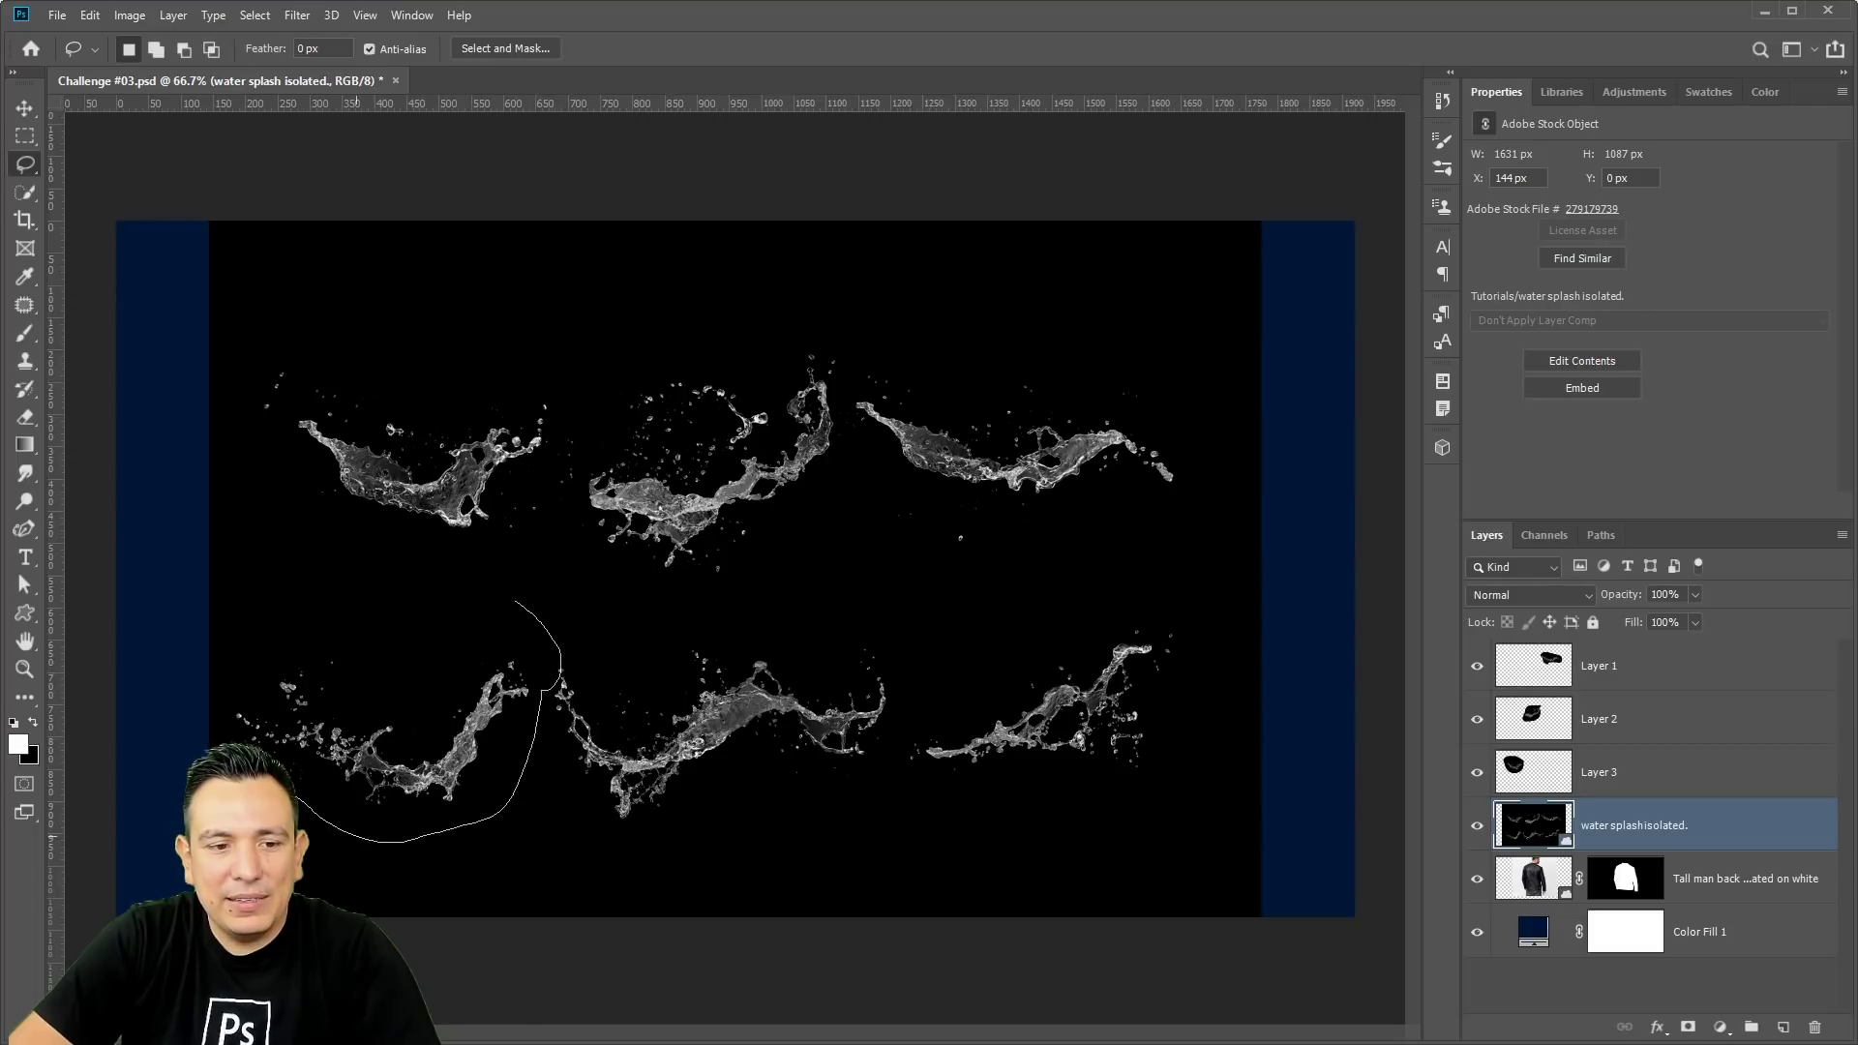
pyautogui.moveTo(244, 668)
pyautogui.mouseDown()
pyautogui.moveTo(497, 586)
pyautogui.moveTo(528, 610)
pyautogui.mouseUp()
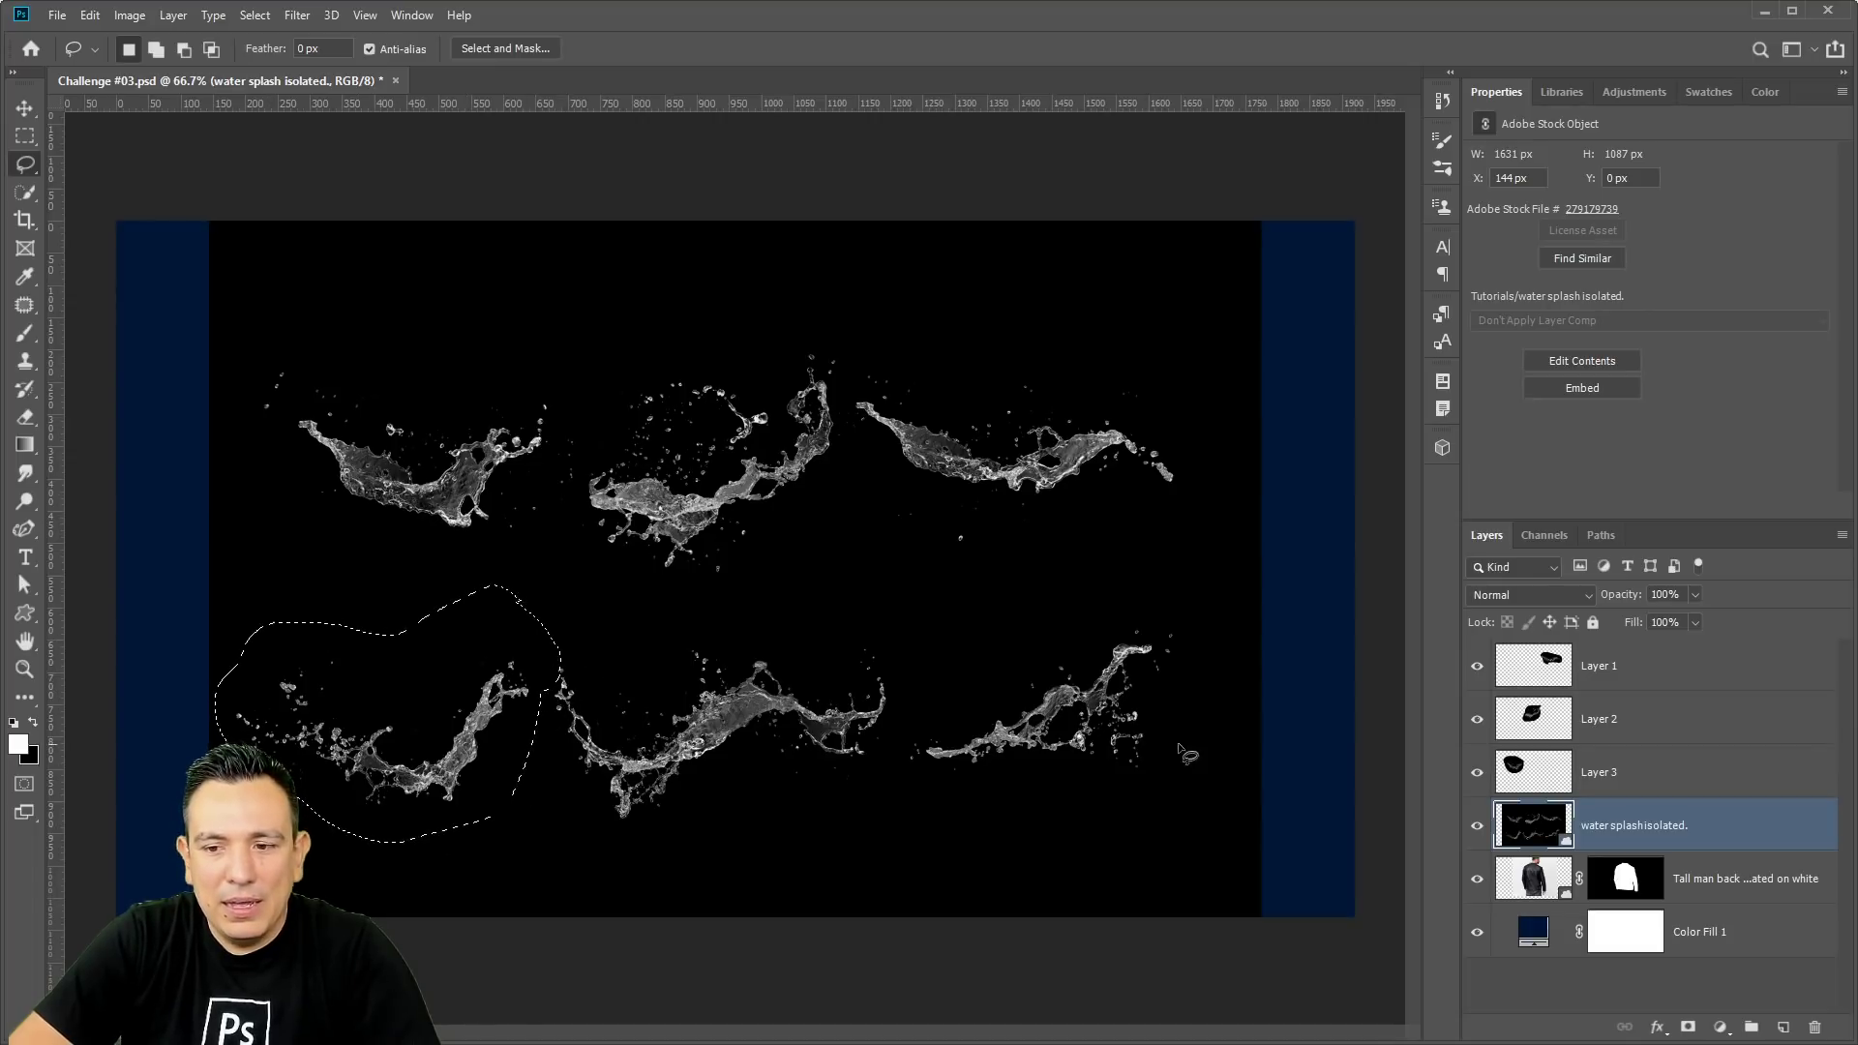
pyautogui.hotkey('ctrl', 'j')
pyautogui.hotkey('alt', '[')
pyautogui.moveTo(929, 621)
pyautogui.mouseDown()
pyautogui.moveTo(851, 813)
pyautogui.moveTo(640, 851)
pyautogui.moveTo(569, 812)
pyautogui.moveTo(538, 742)
pyautogui.moveTo(548, 639)
pyautogui.moveTo(591, 646)
pyautogui.moveTo(729, 597)
pyautogui.moveTo(924, 618)
pyautogui.mouseUp()
pyautogui.hotkey('ctrl', 'j')
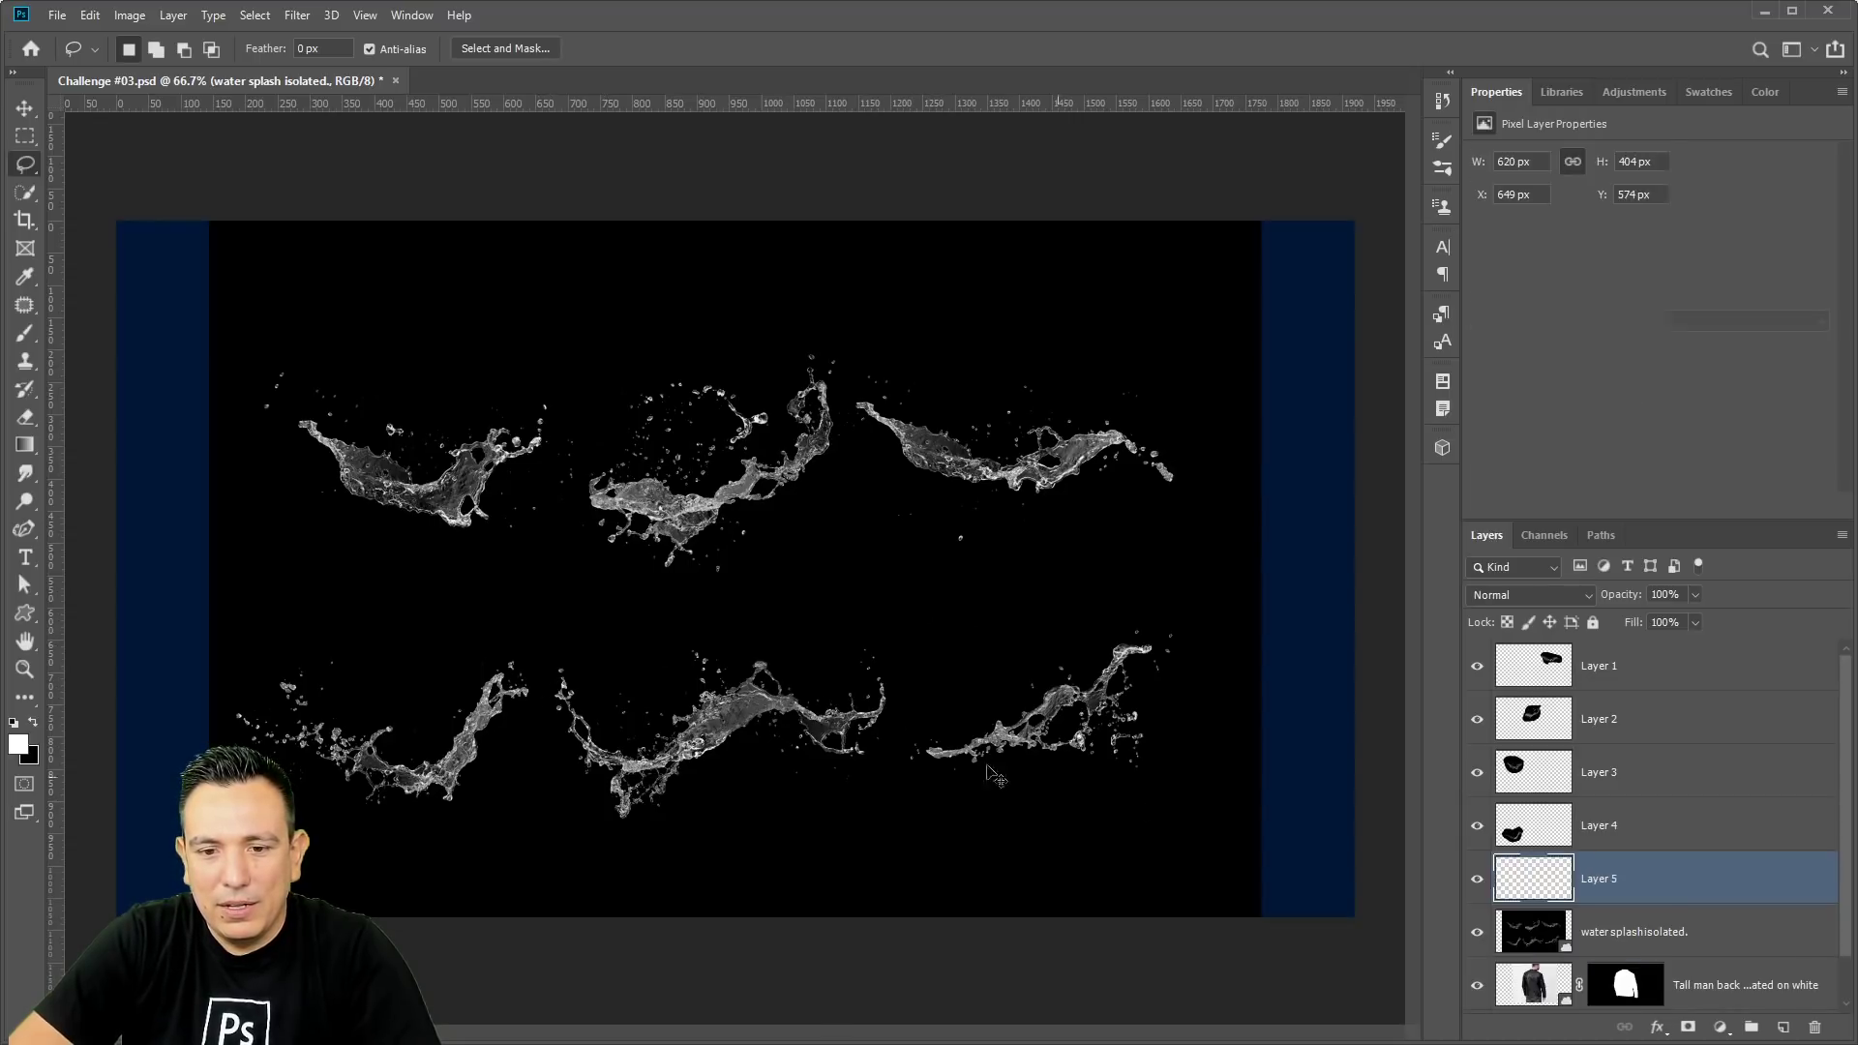
pyautogui.moveTo(1137, 600)
pyautogui.mouseDown()
pyautogui.moveTo(1178, 609)
pyautogui.moveTo(1205, 696)
pyautogui.moveTo(1167, 781)
pyautogui.moveTo(1033, 841)
pyautogui.moveTo(952, 846)
pyautogui.moveTo(916, 819)
pyautogui.moveTo(897, 735)
pyautogui.moveTo(1008, 654)
pyautogui.mouseUp()
pyautogui.click(1599, 931)
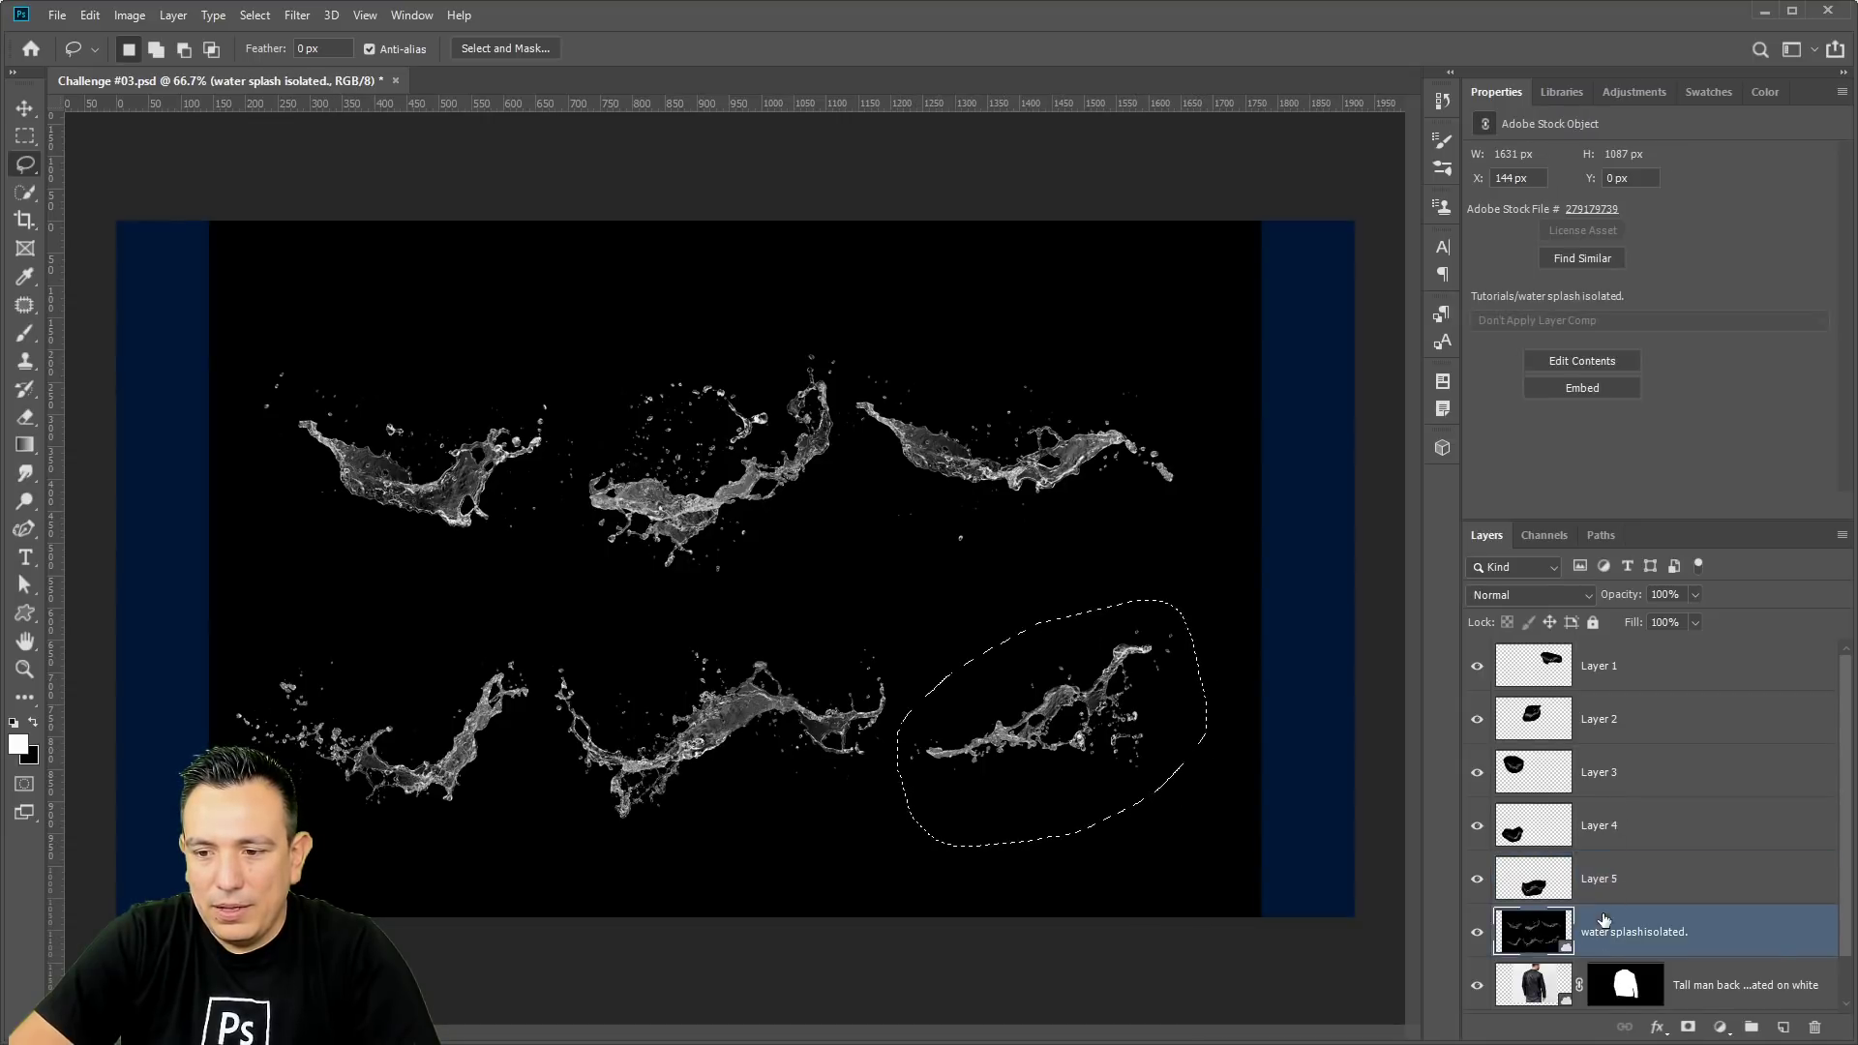
pyautogui.hotkey('ctrl', 'j')
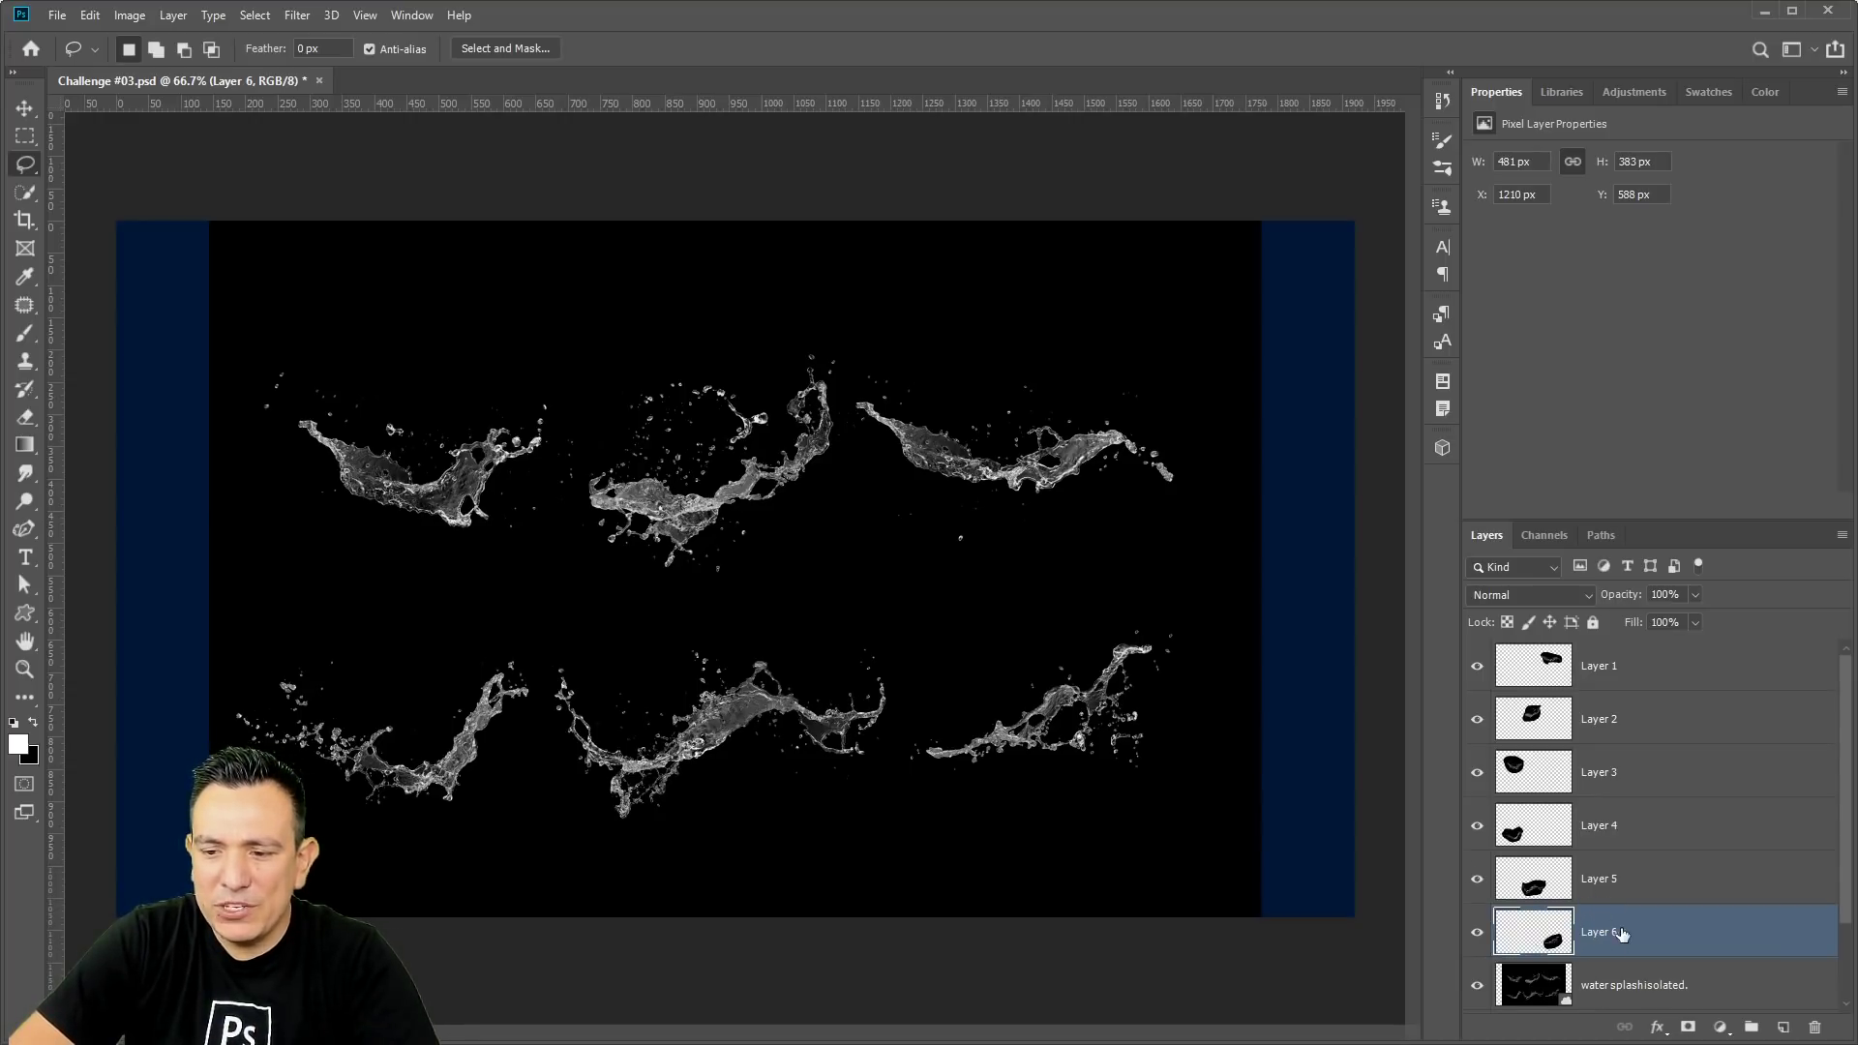
# Group the six cut-out splash layers, move the original water splash layer into the group, and hide that original.
pyautogui.keyDown('shift'); pyautogui.click(1632, 673); pyautogui.keyUp('shift')
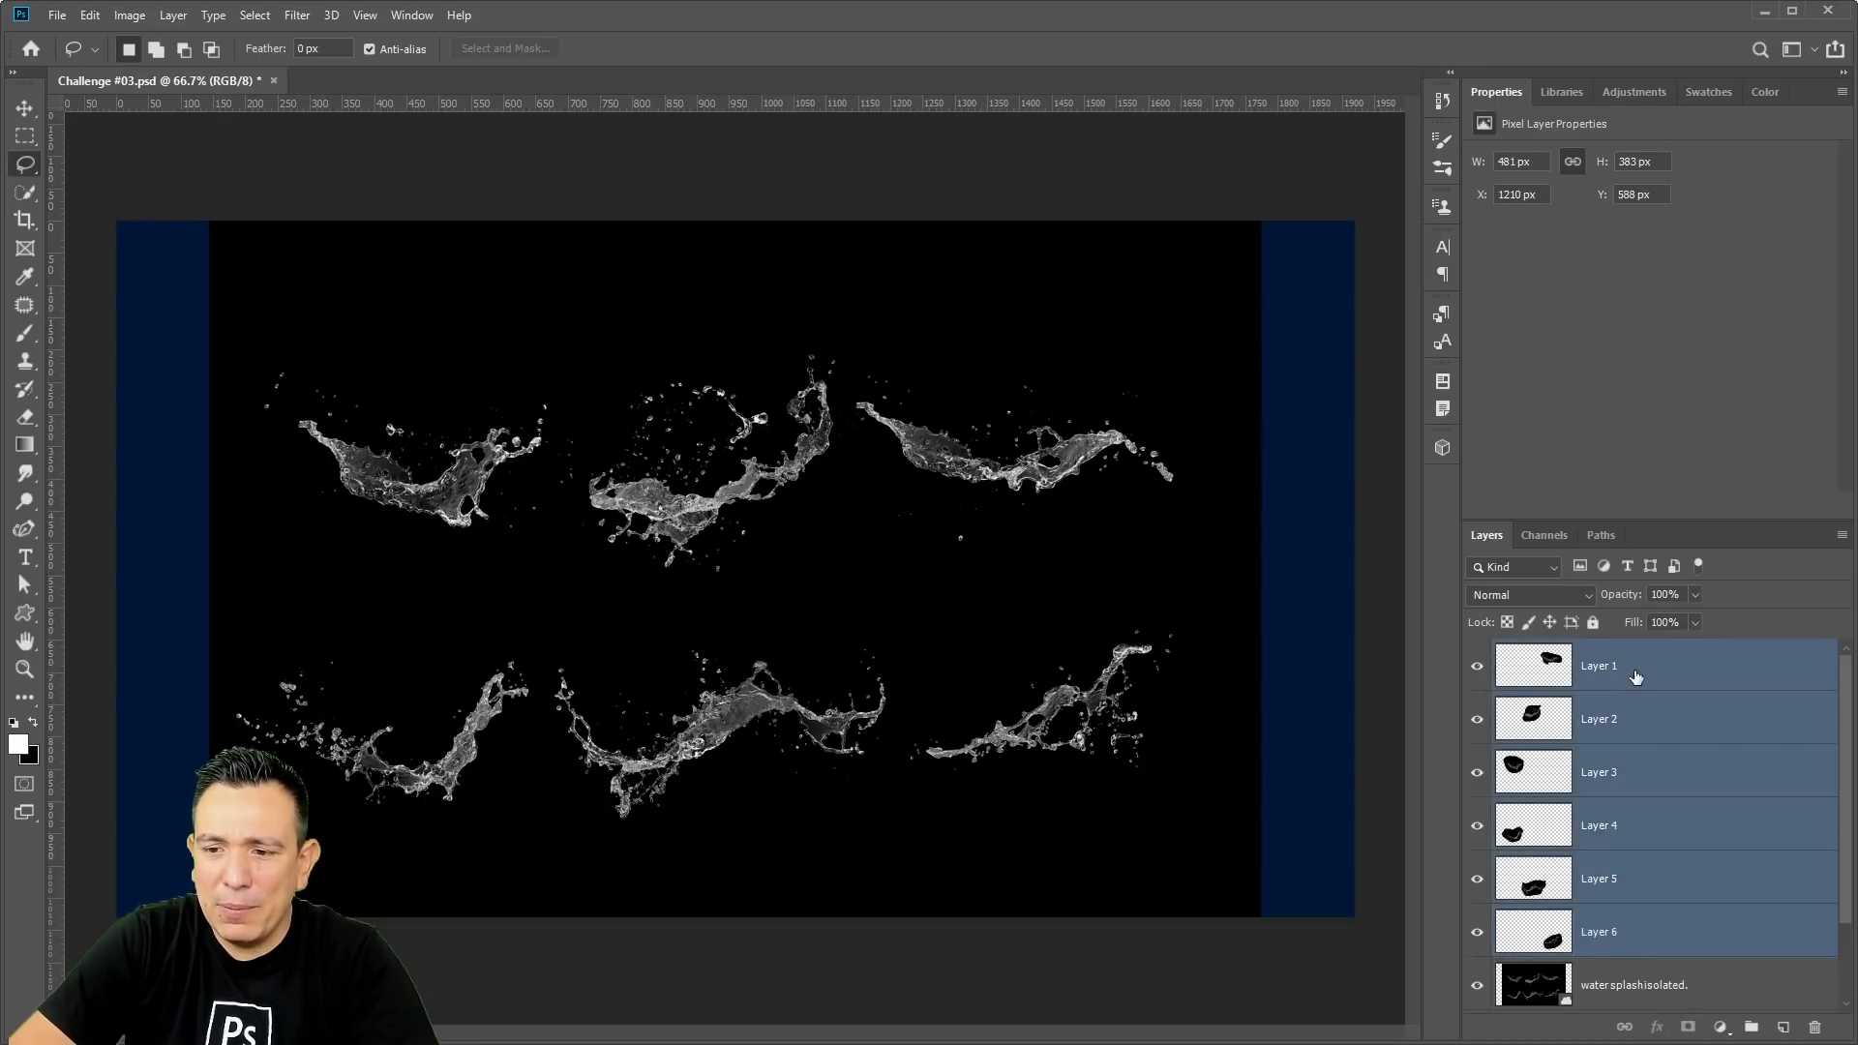
pyautogui.hotkey('ctrl', 'g')
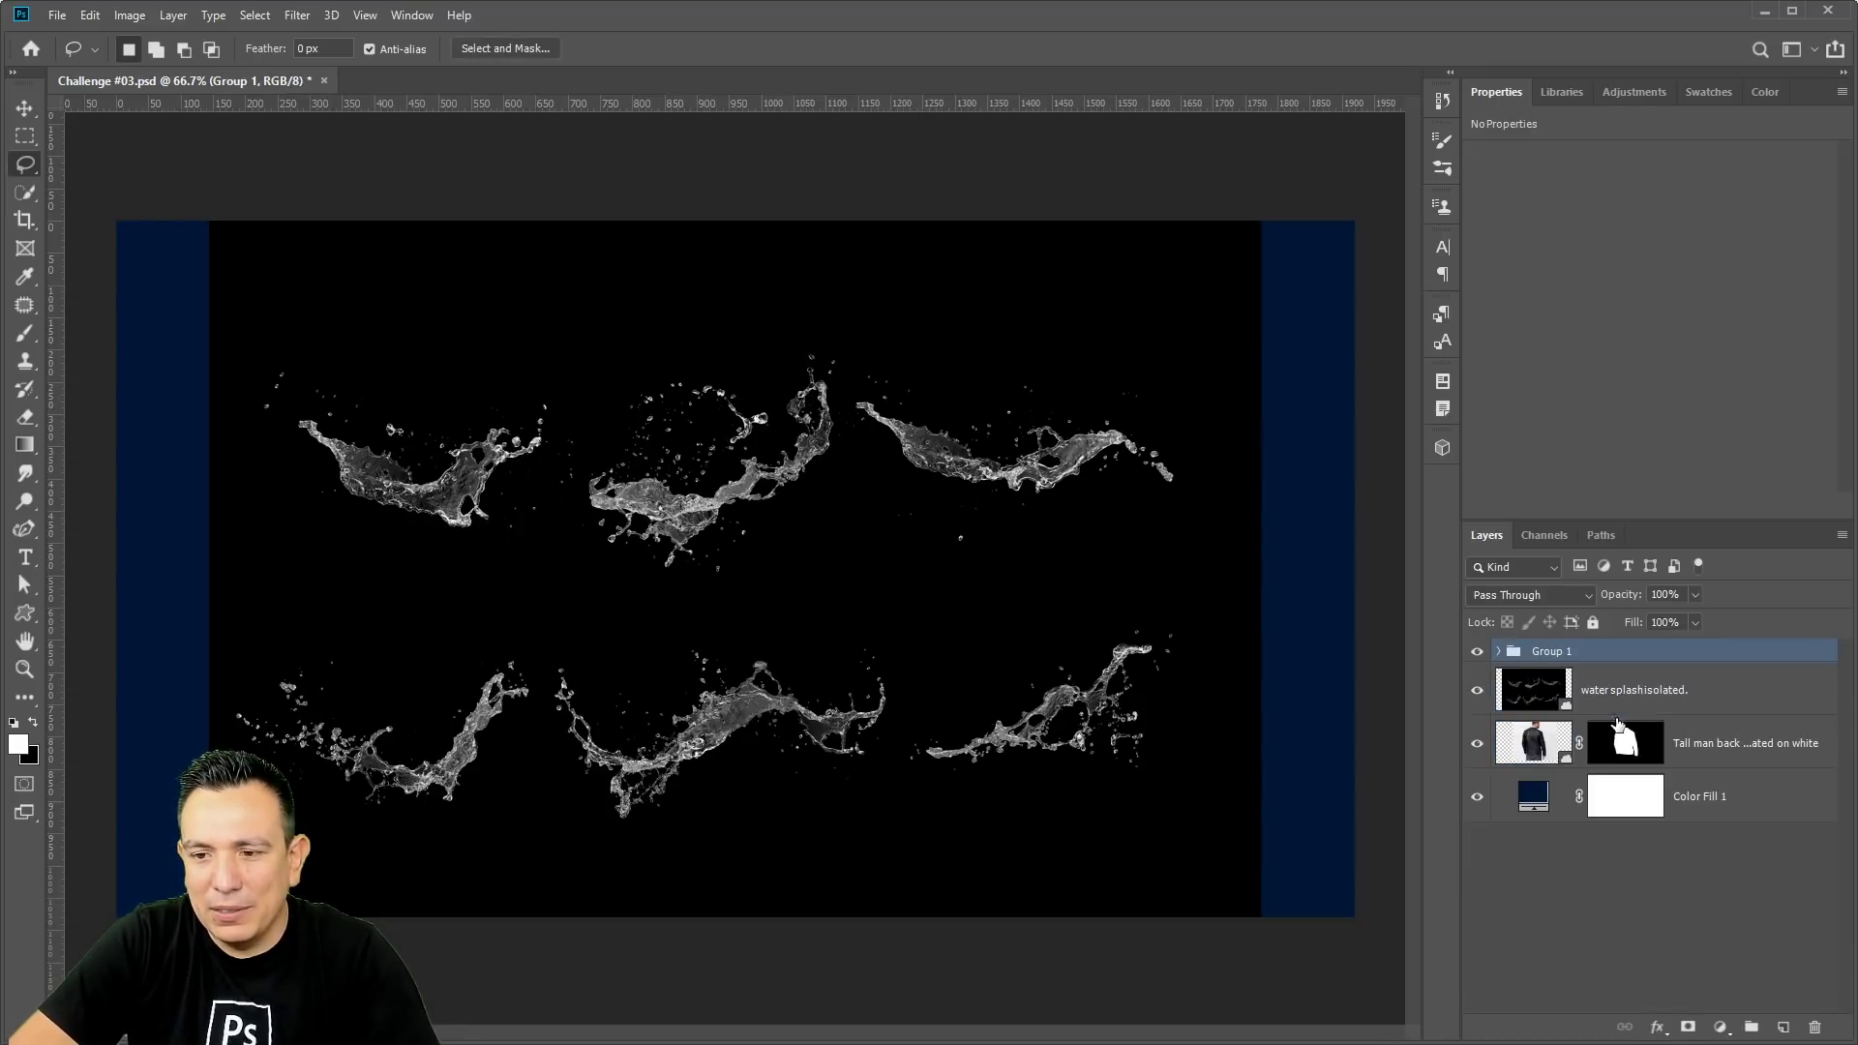
pyautogui.moveTo(1555, 700); pyautogui.dragTo(1557, 652)
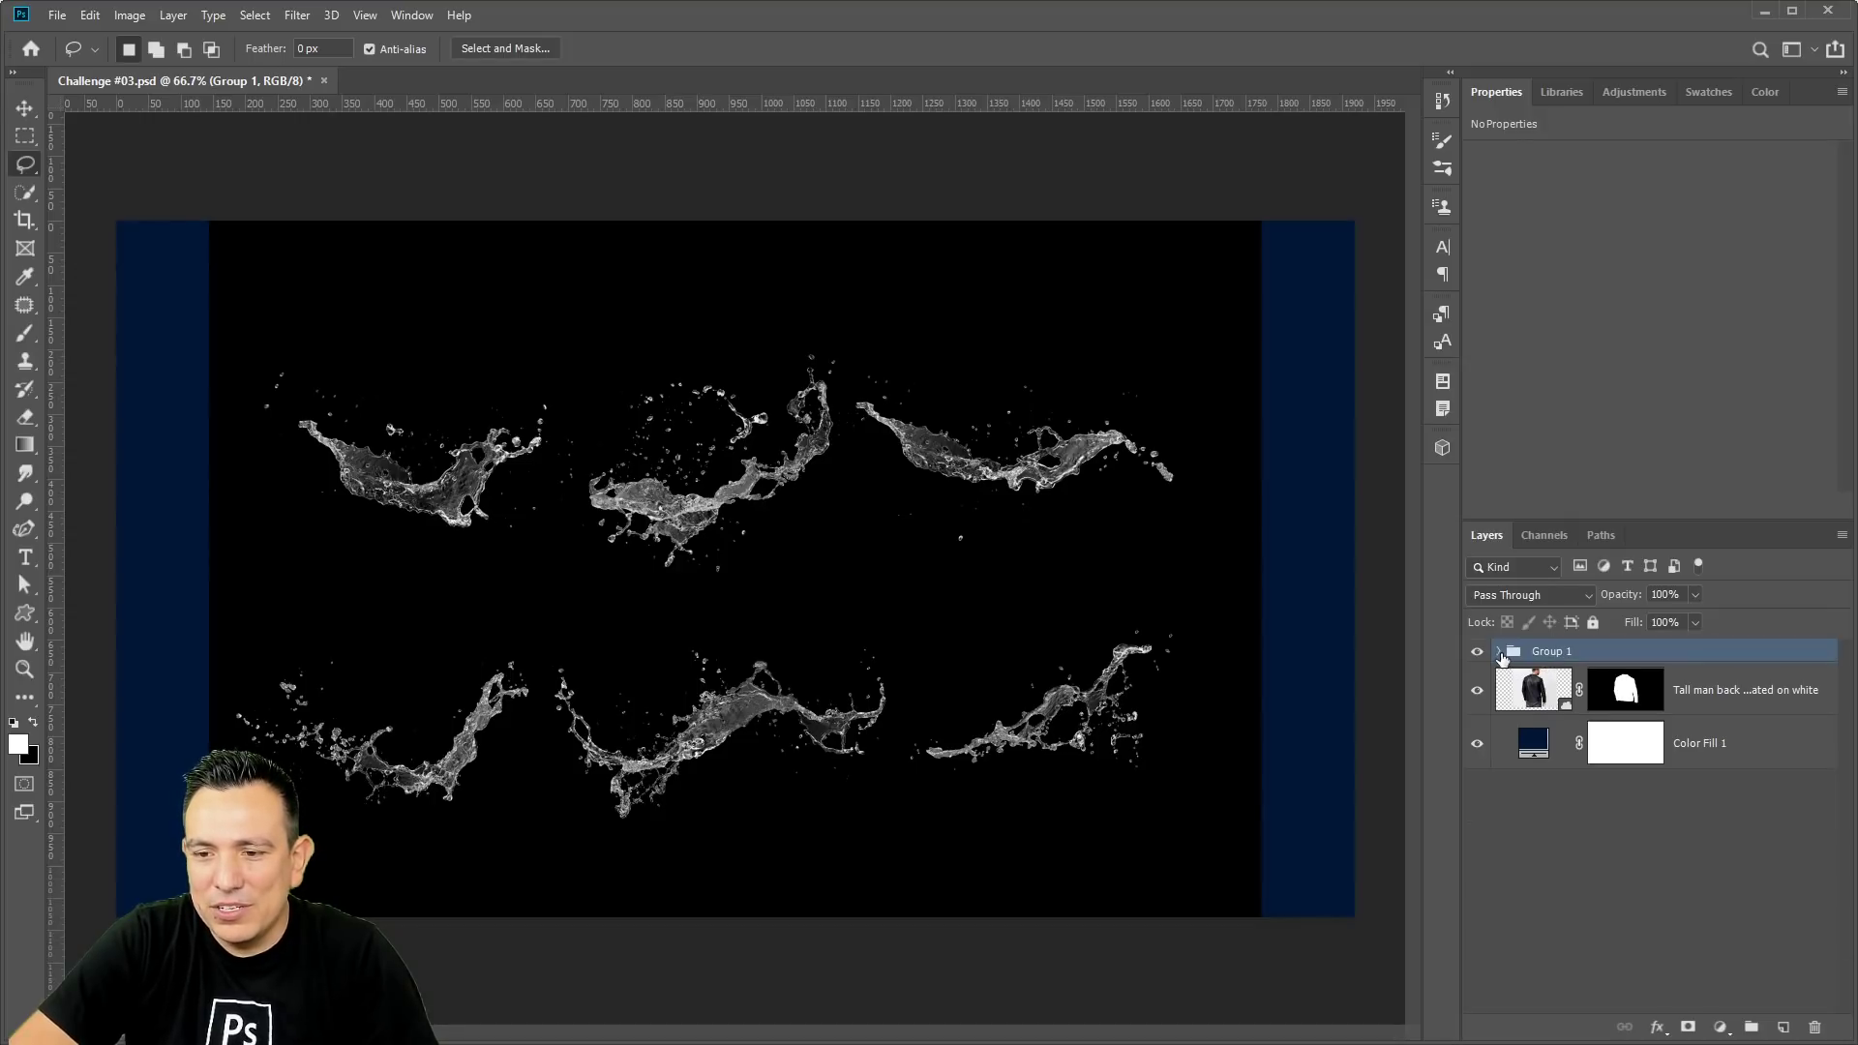
pyautogui.click(1499, 652)
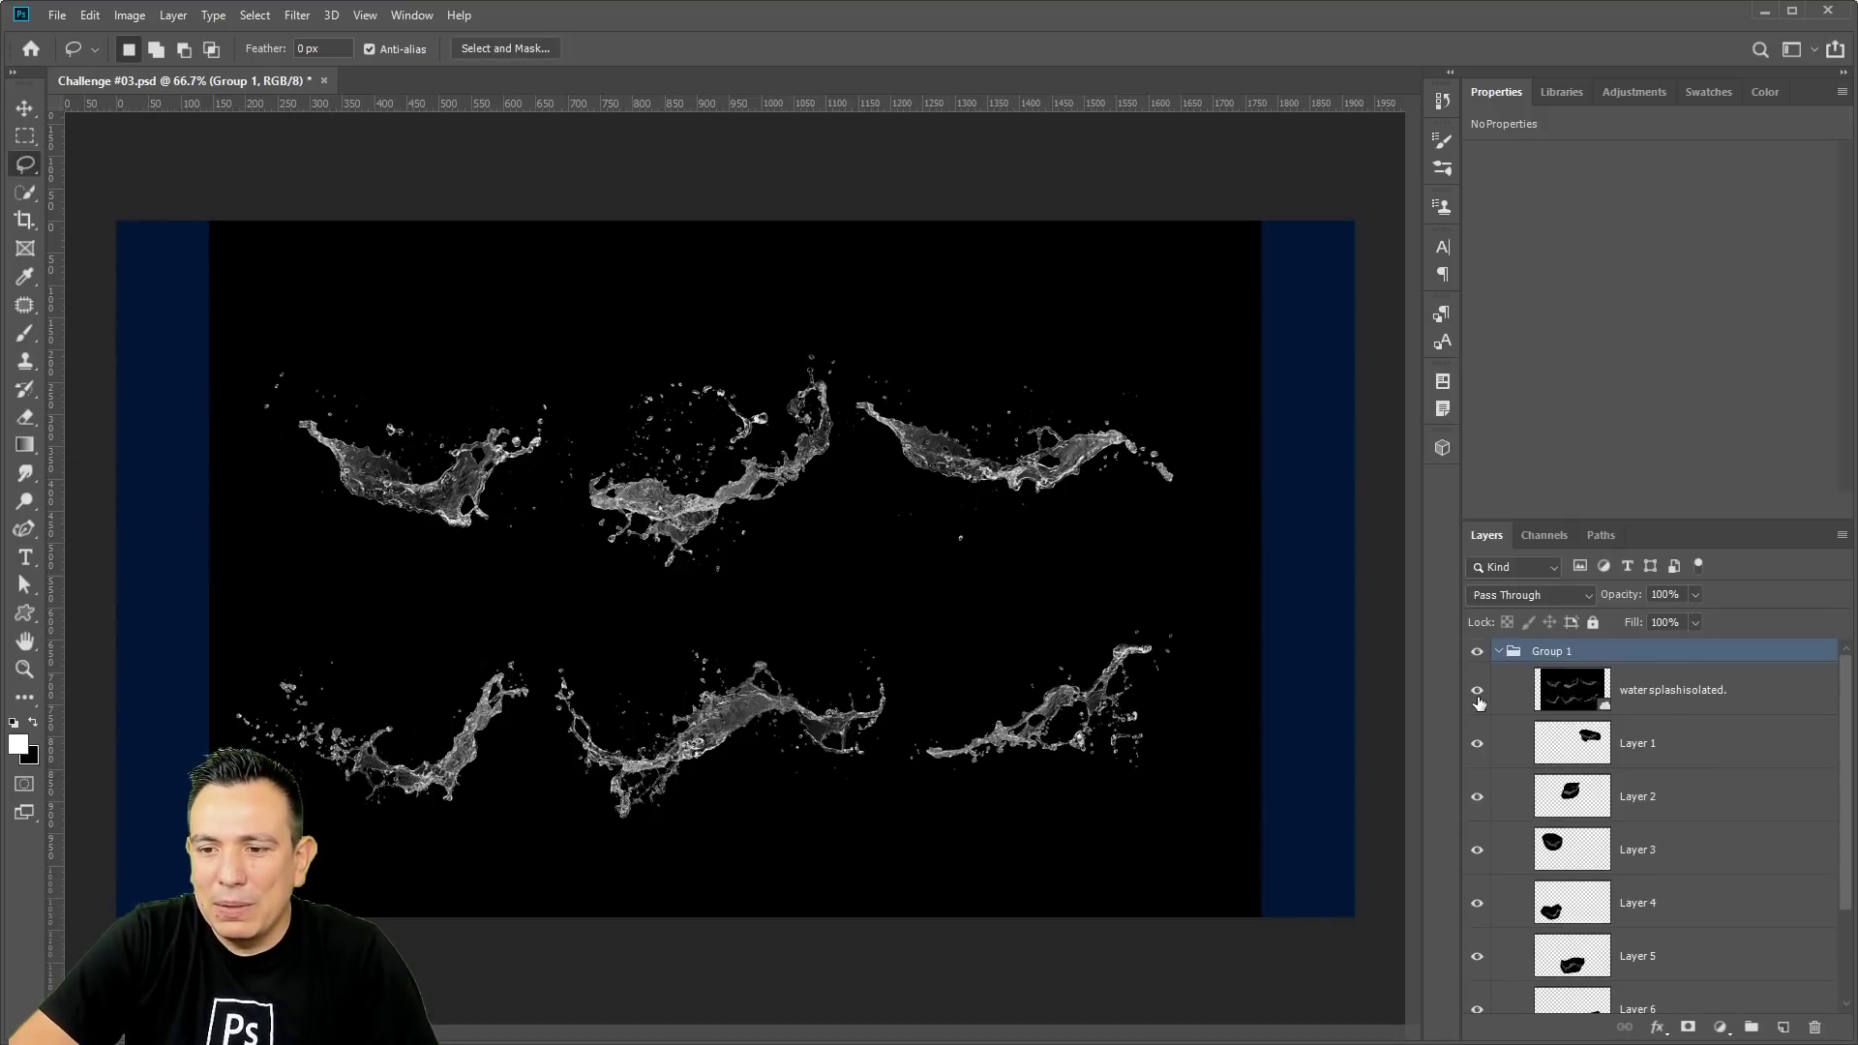
pyautogui.click(1476, 690)
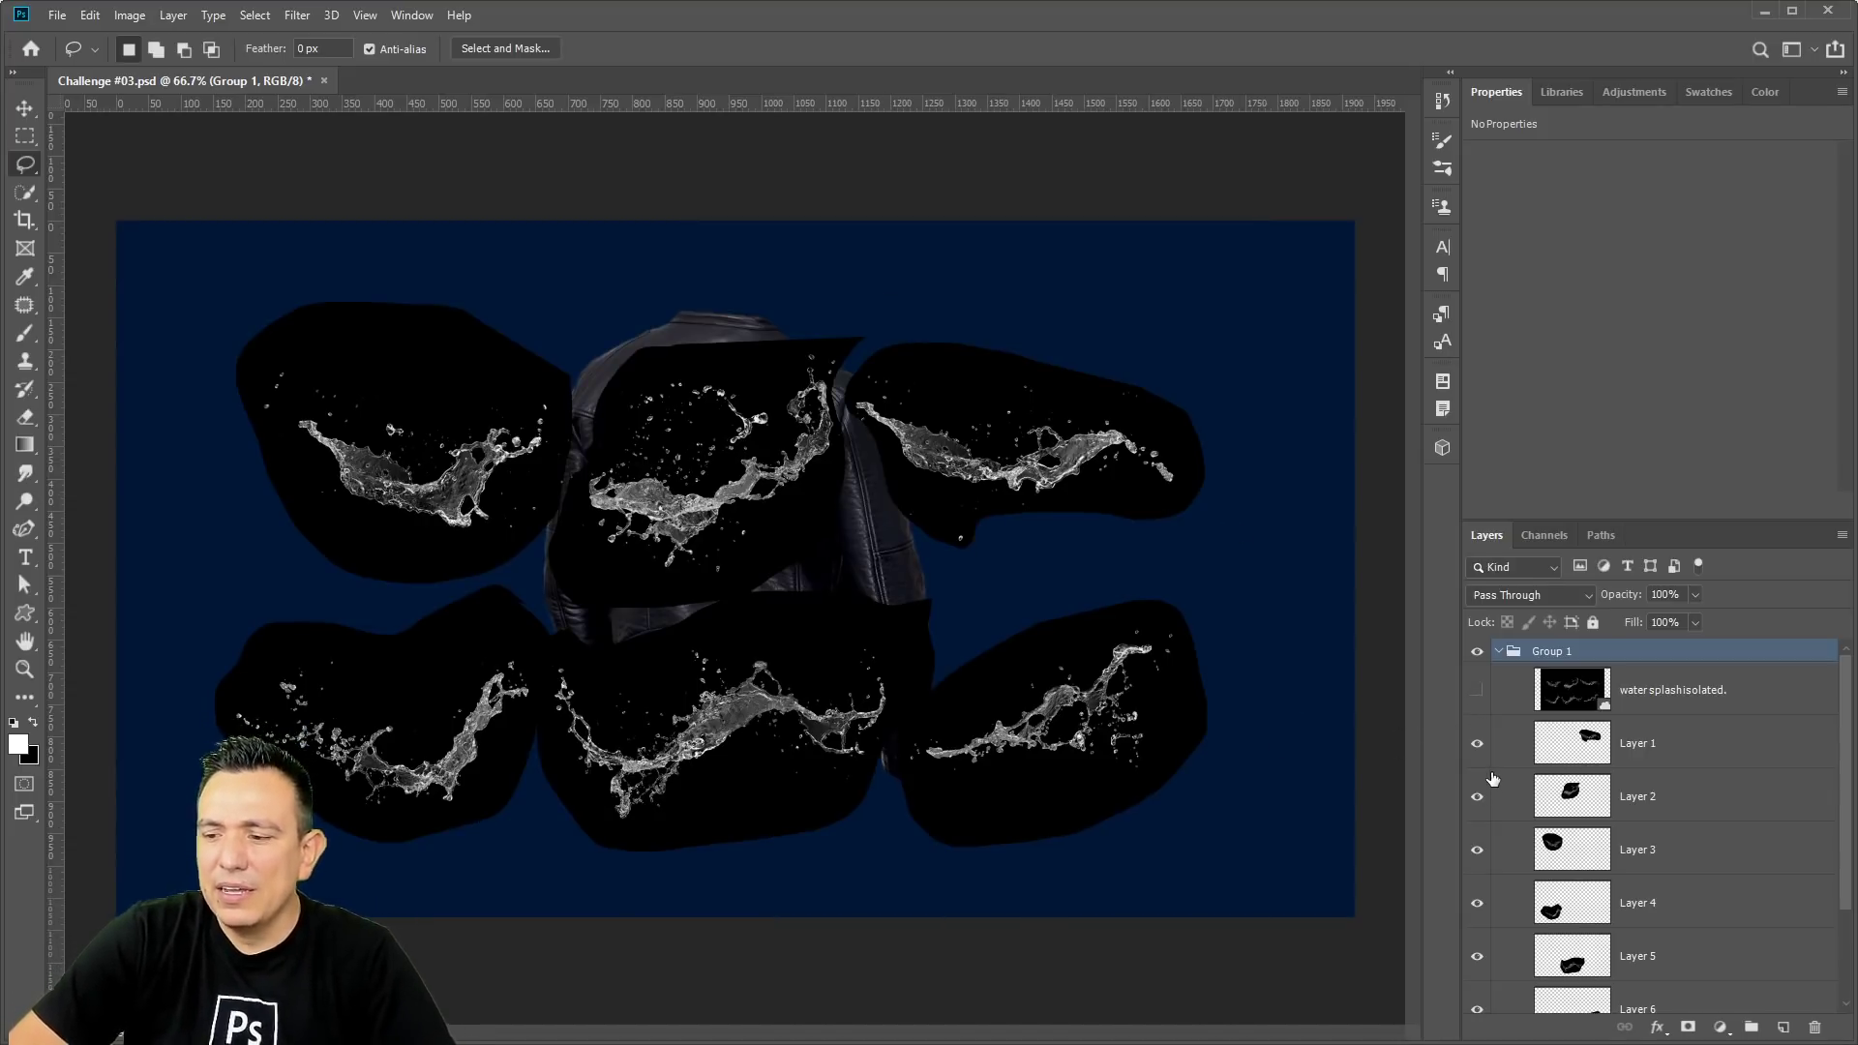
# Set the blend mode of Layer 1, the upper-right splash, to Screen.
pyautogui.click(1636, 755)
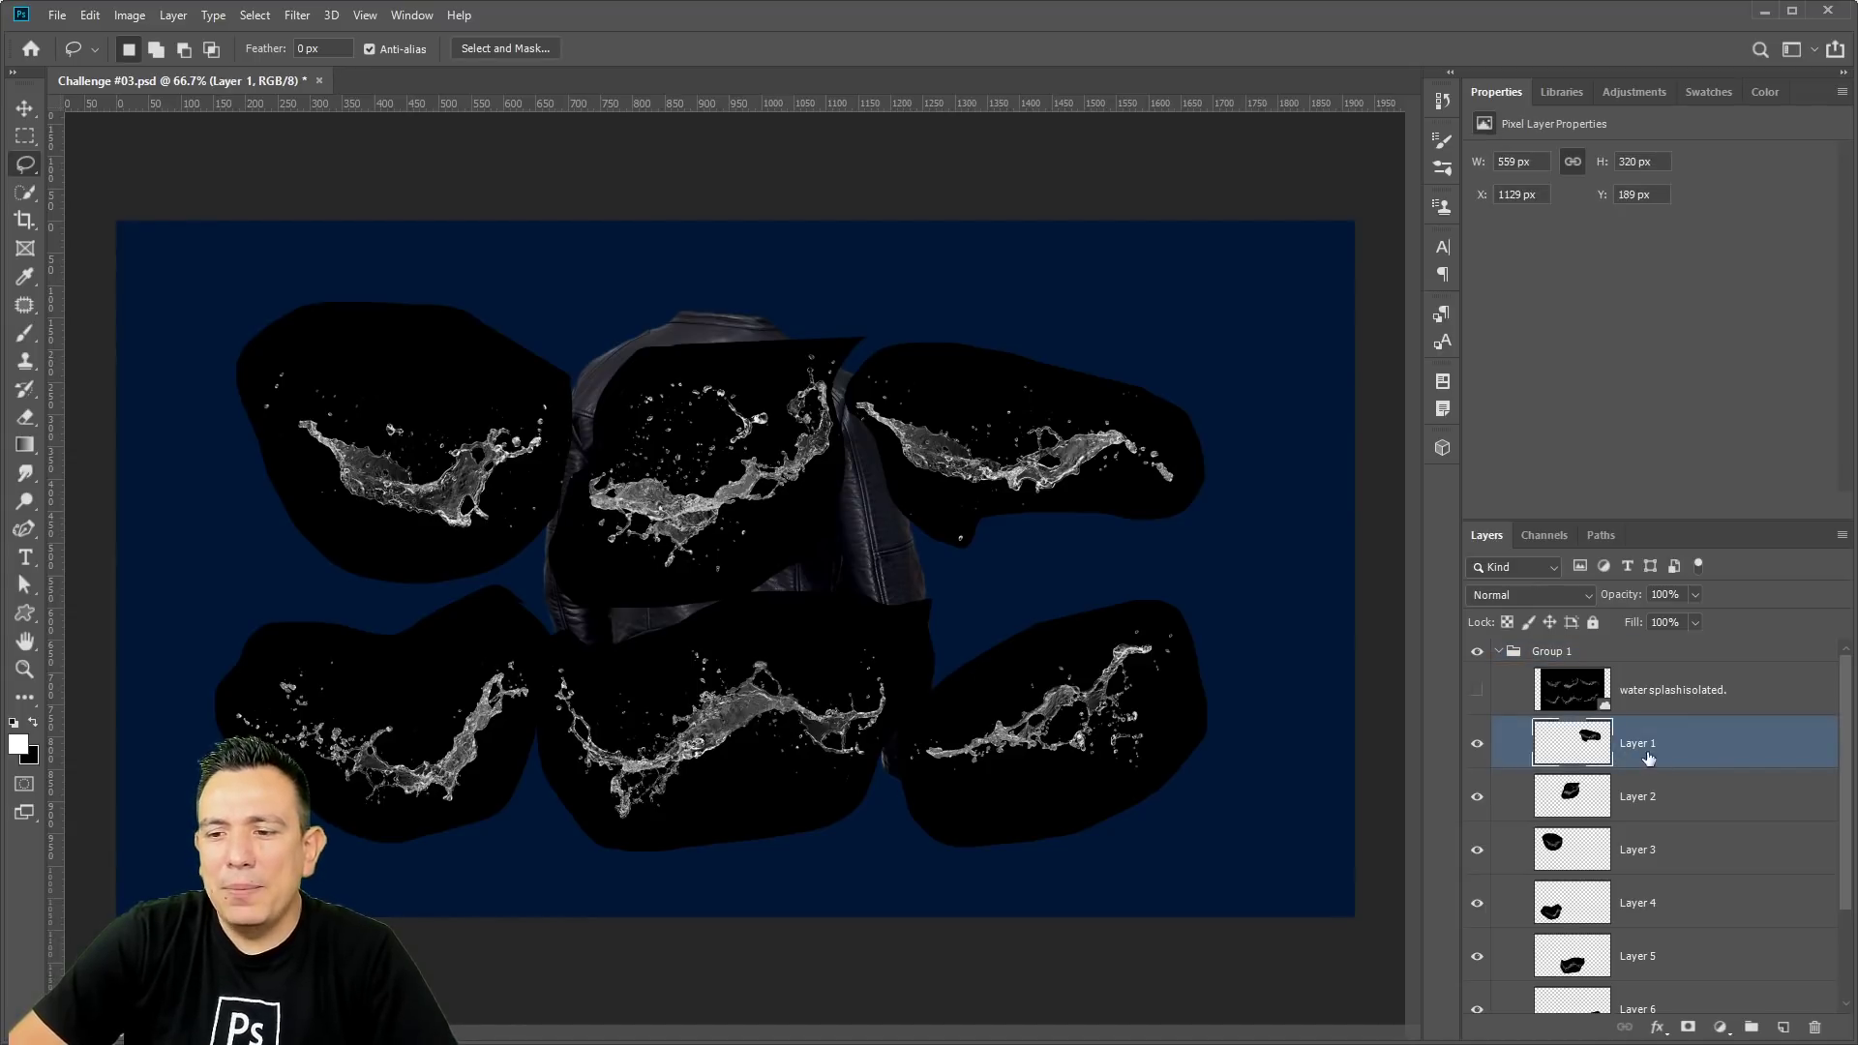
pyautogui.click(1478, 745)
pyautogui.click(1478, 745)
pyautogui.click(1583, 592)
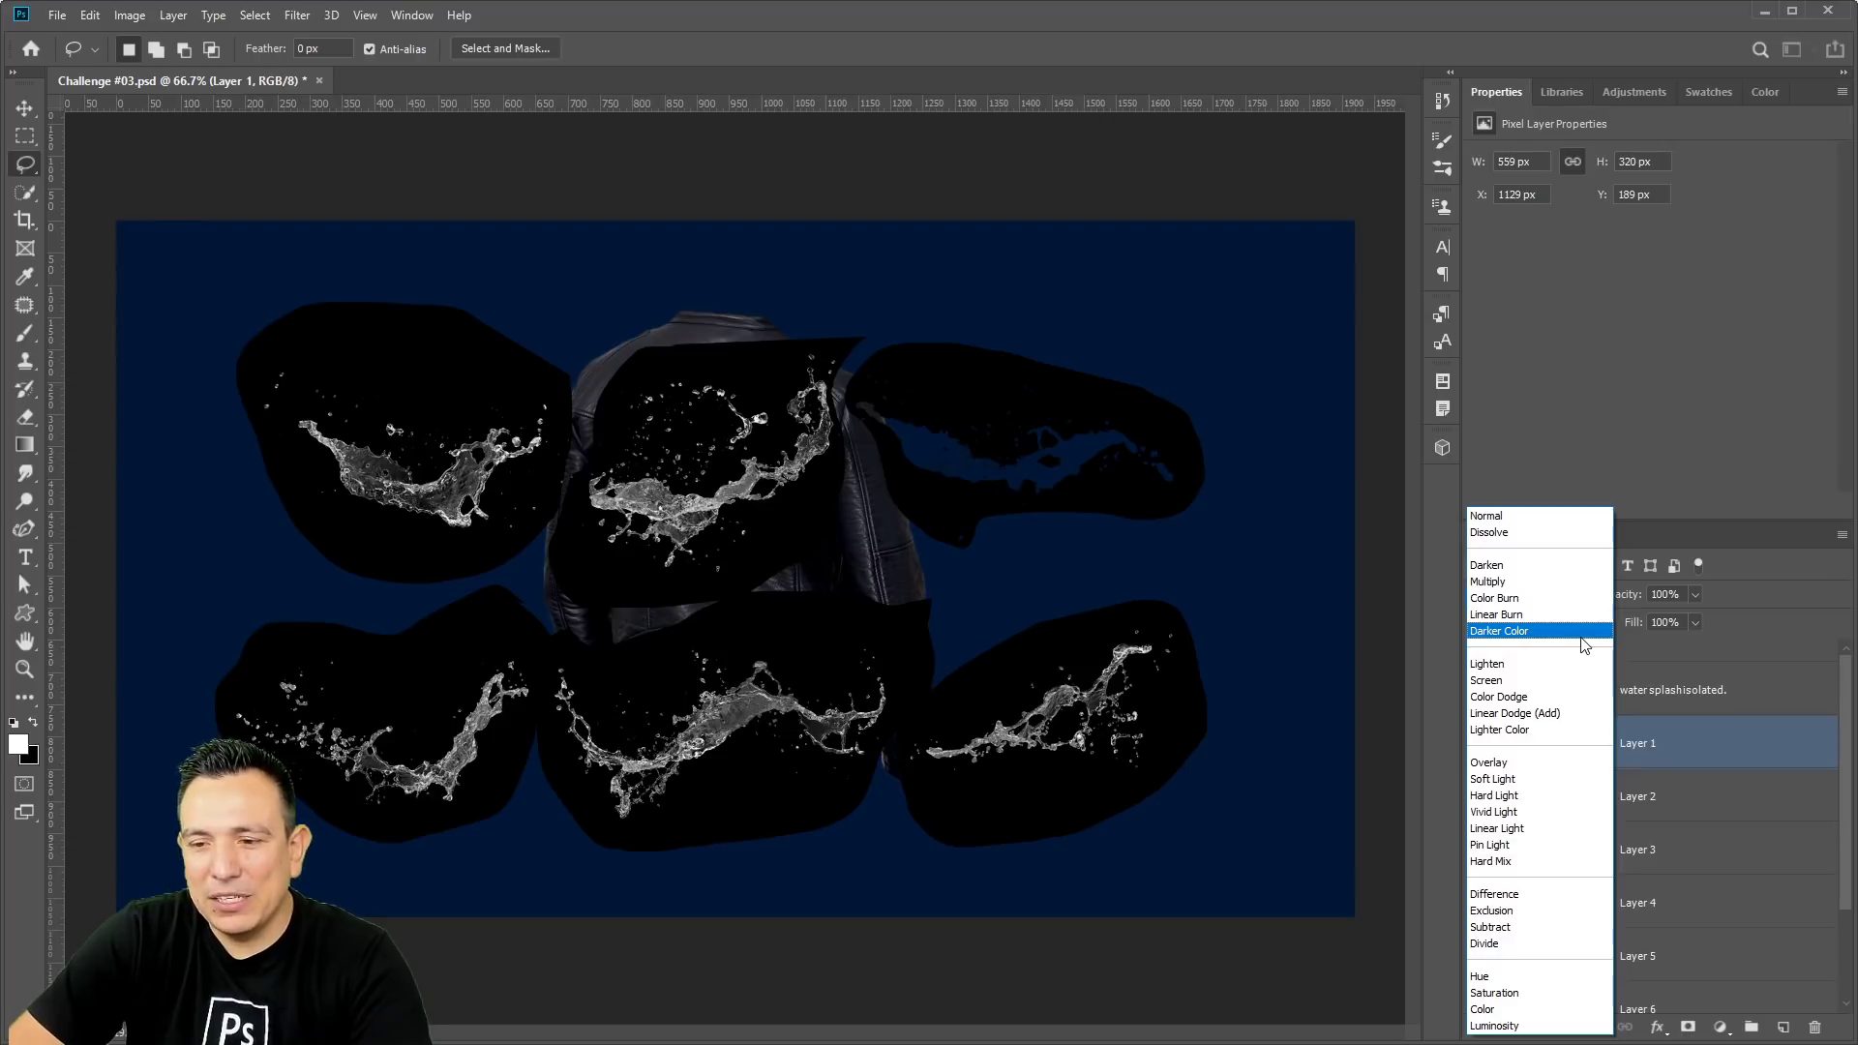
pyautogui.click(1501, 681)
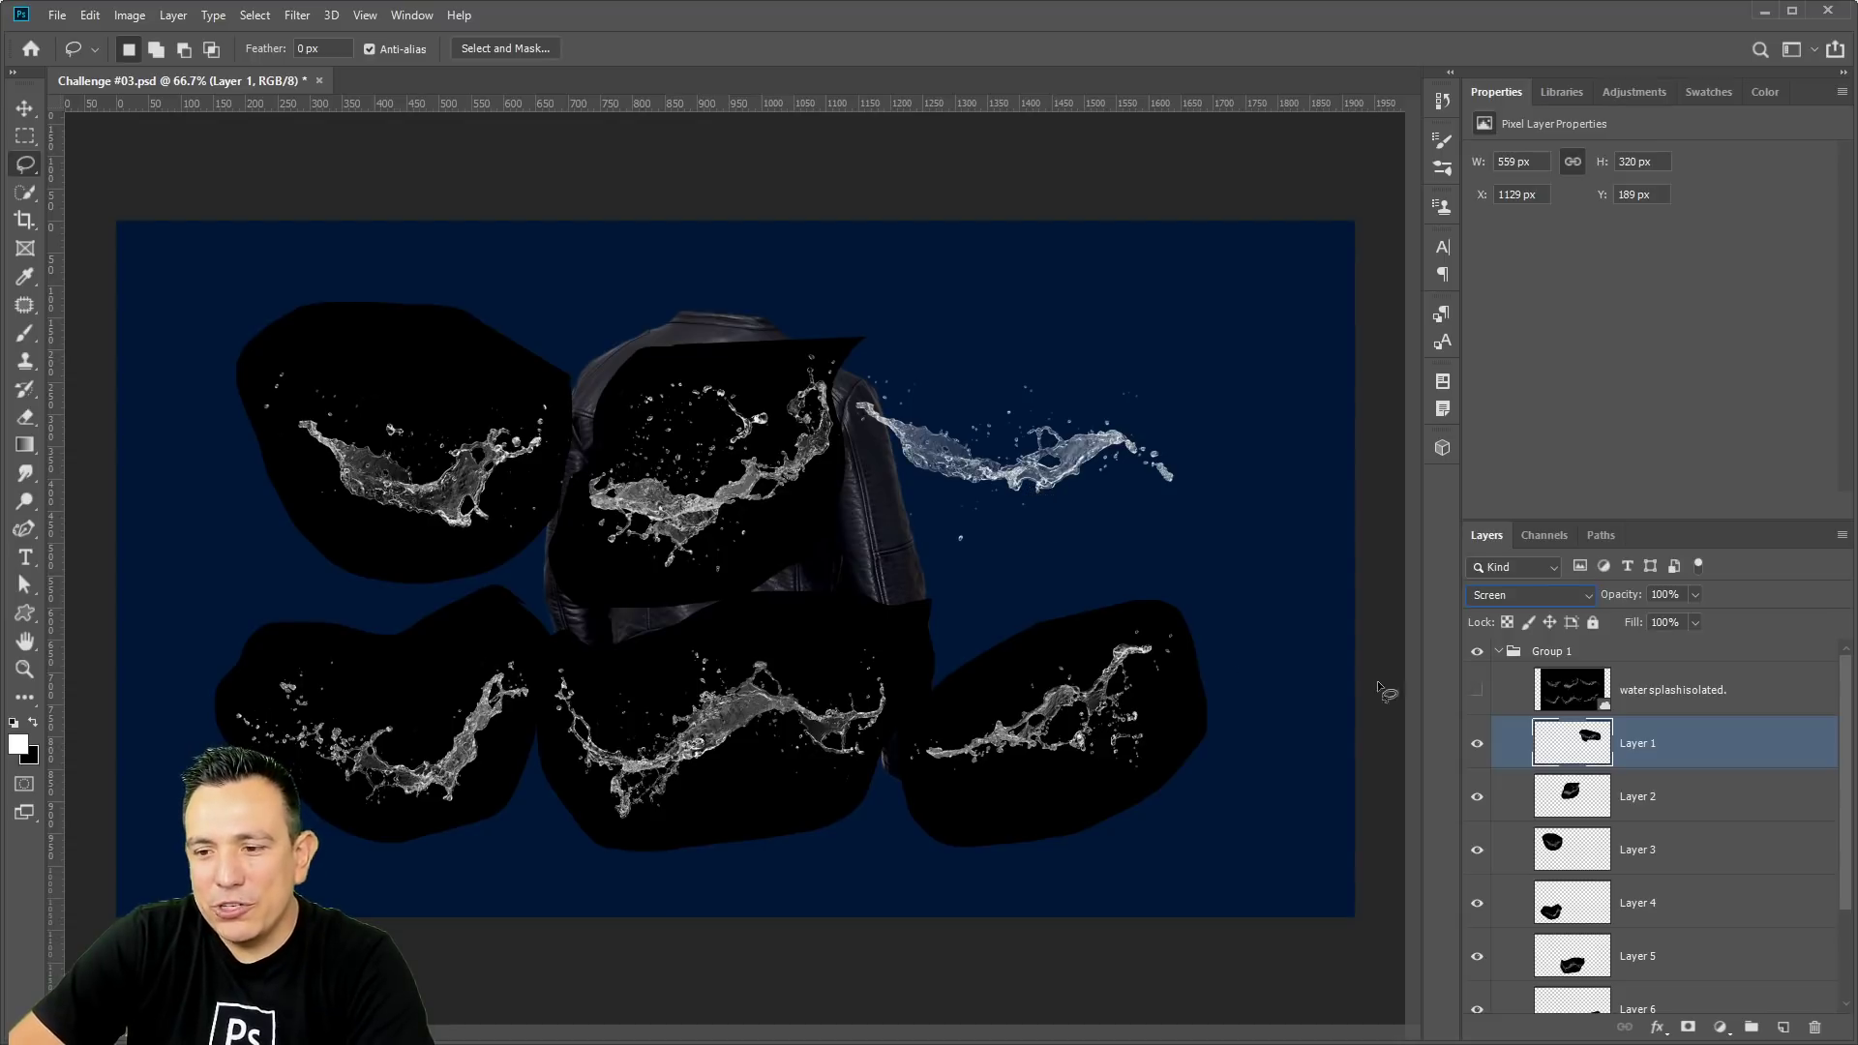
# Set the blend mode of the remaining splash layers, Layer 2 through Layer 6, to Screen together.
pyautogui.click(1656, 801)
pyautogui.scroll(-1, 1657, 800)
pyautogui.scroll(-1, 1657, 800)
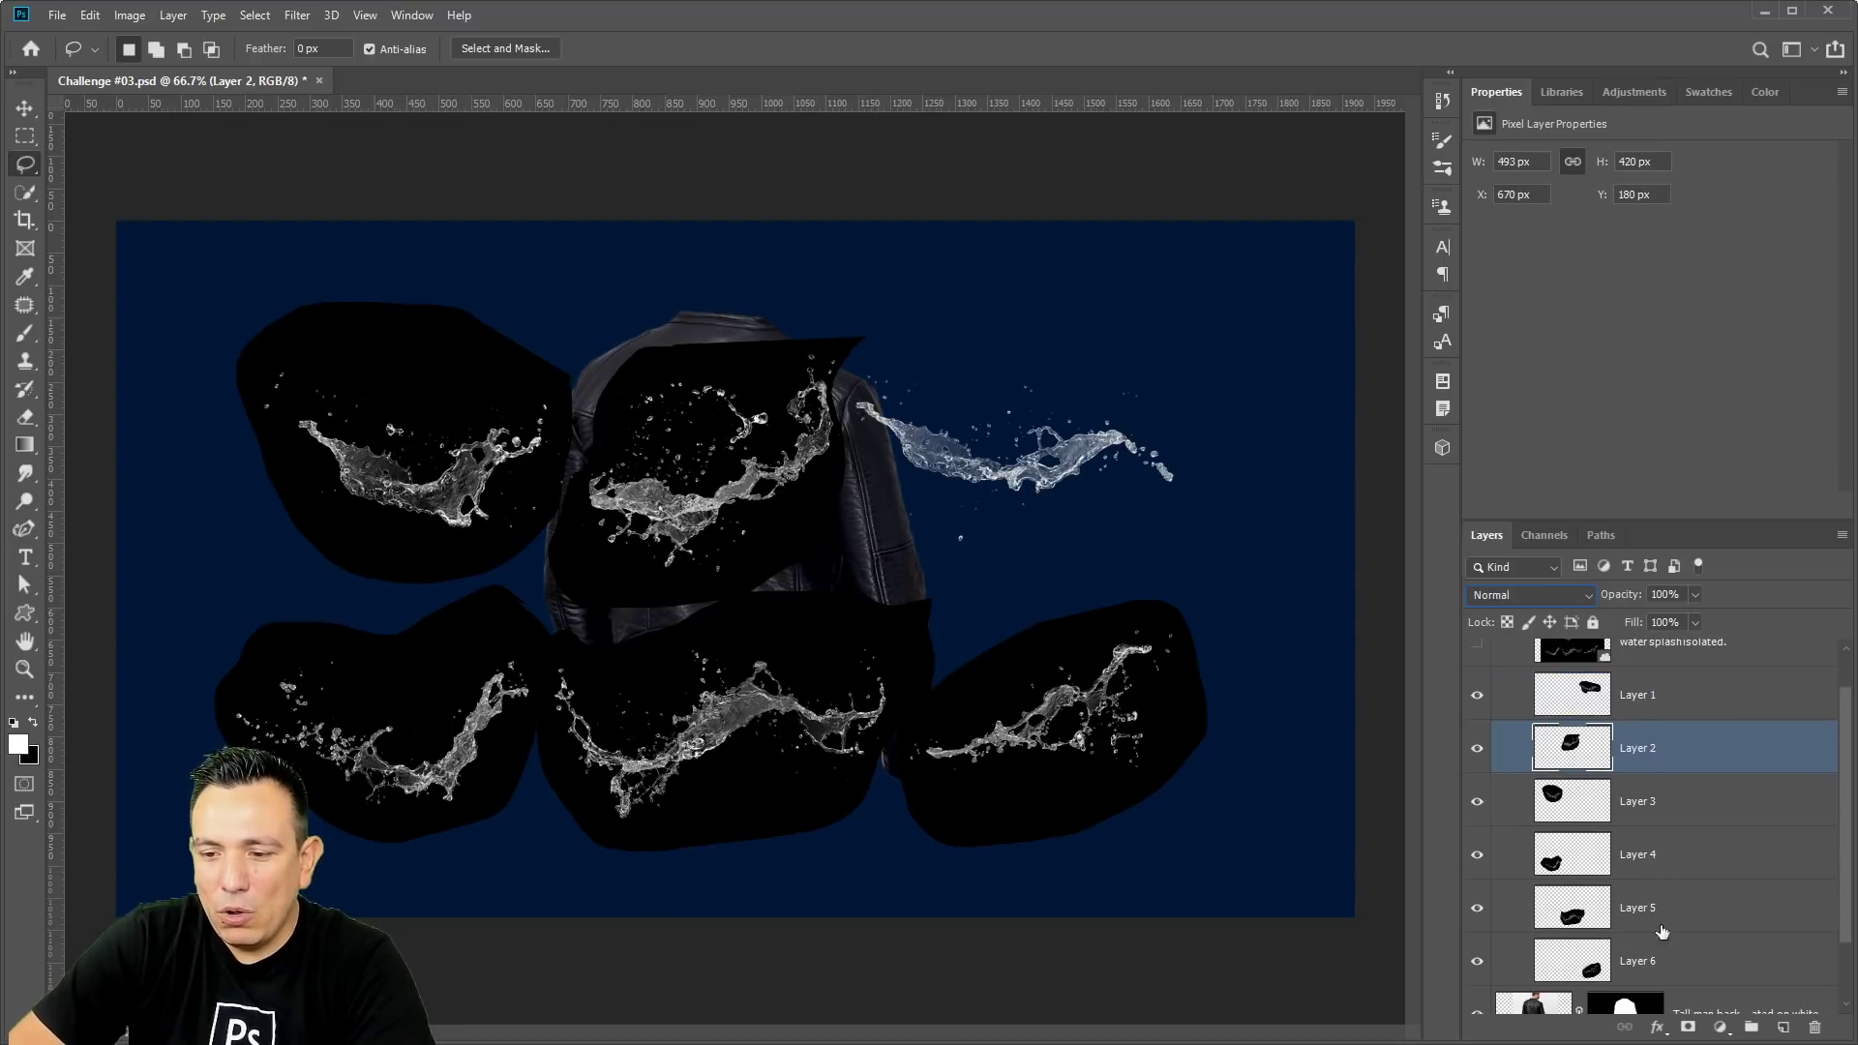
pyautogui.keyDown('shift'); pyautogui.click(1671, 963); pyautogui.keyUp('shift')
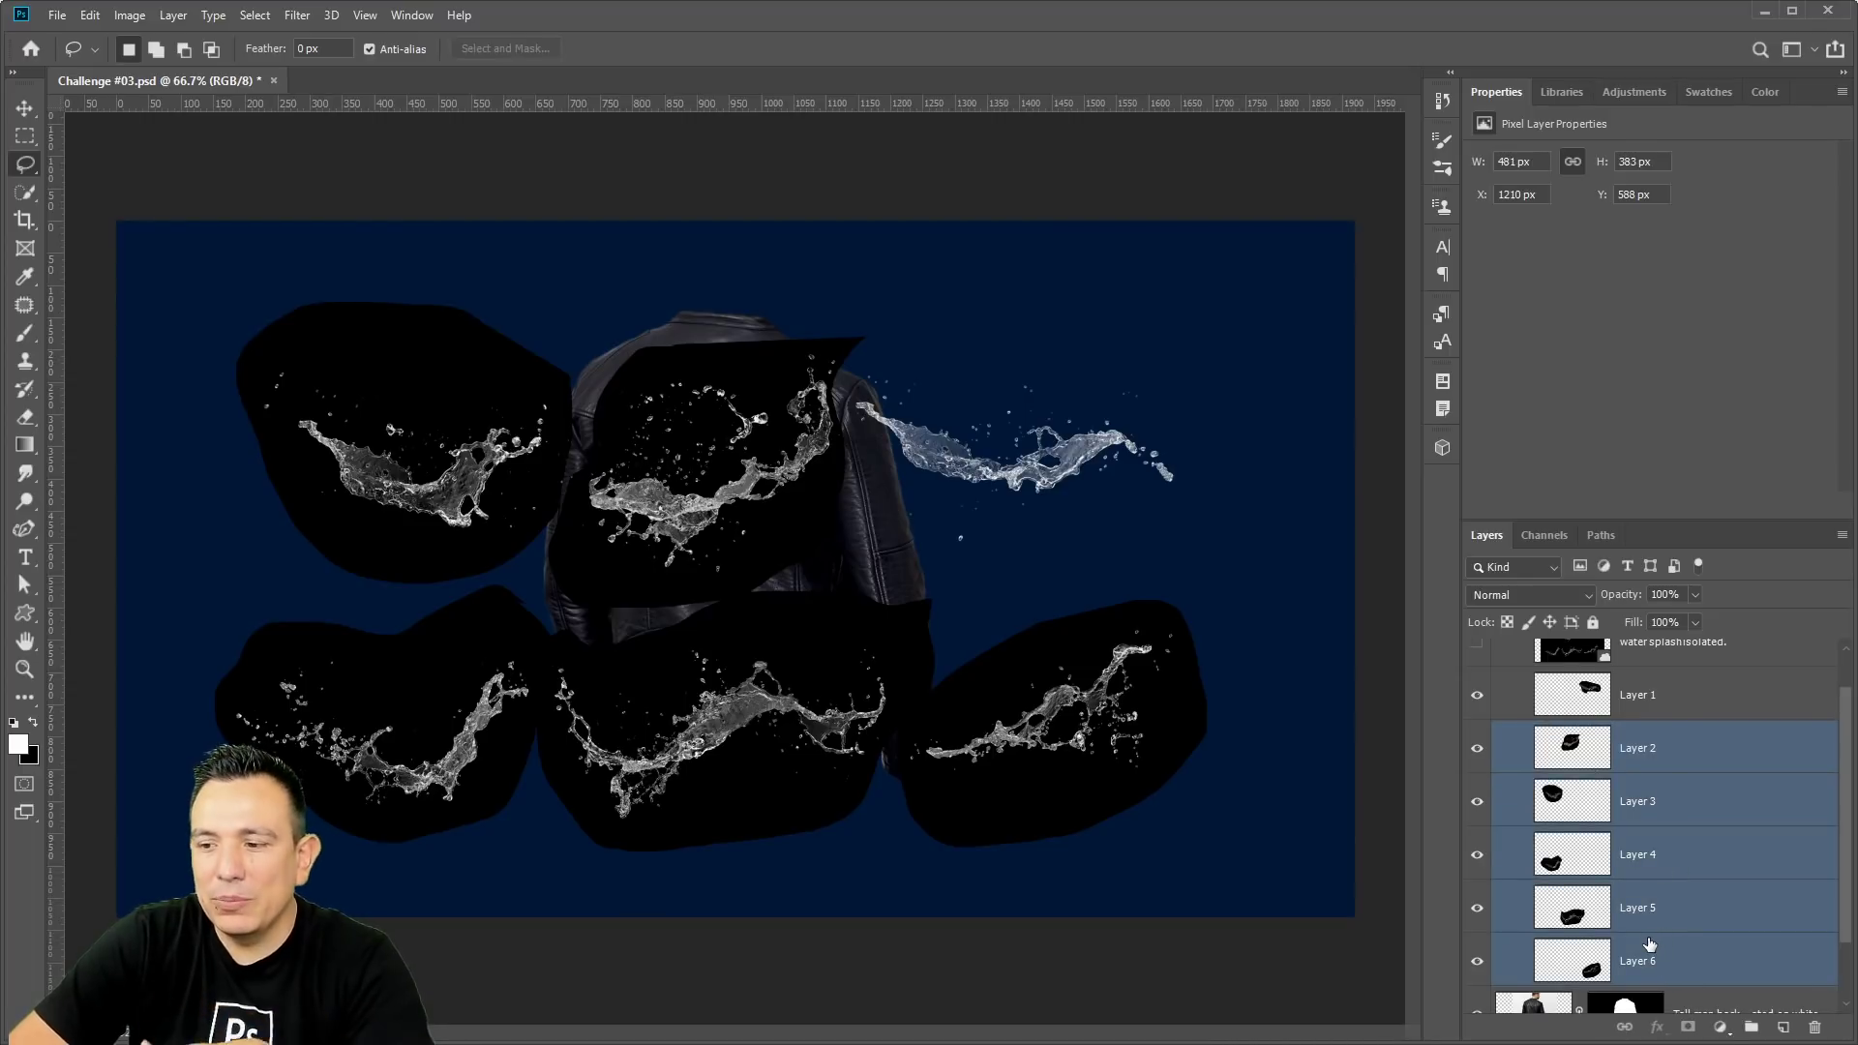
pyautogui.click(1542, 598)
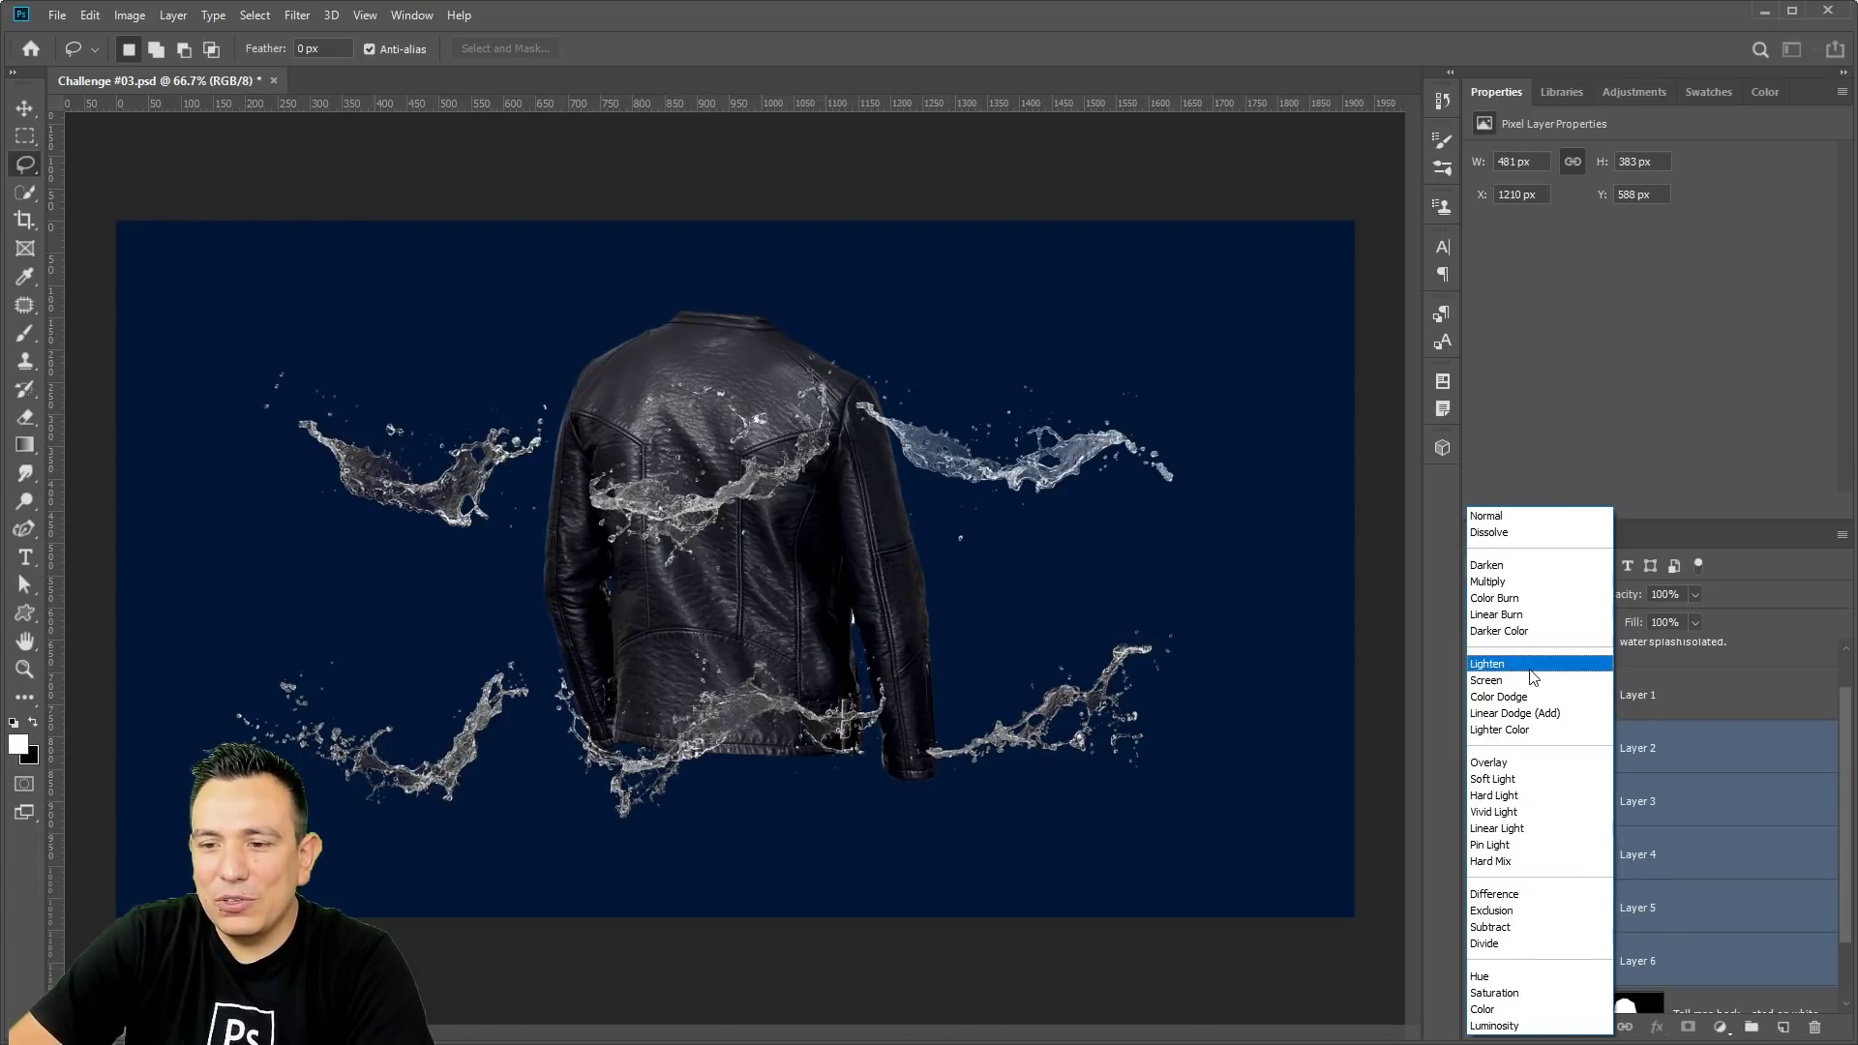
pyautogui.click(1528, 683)
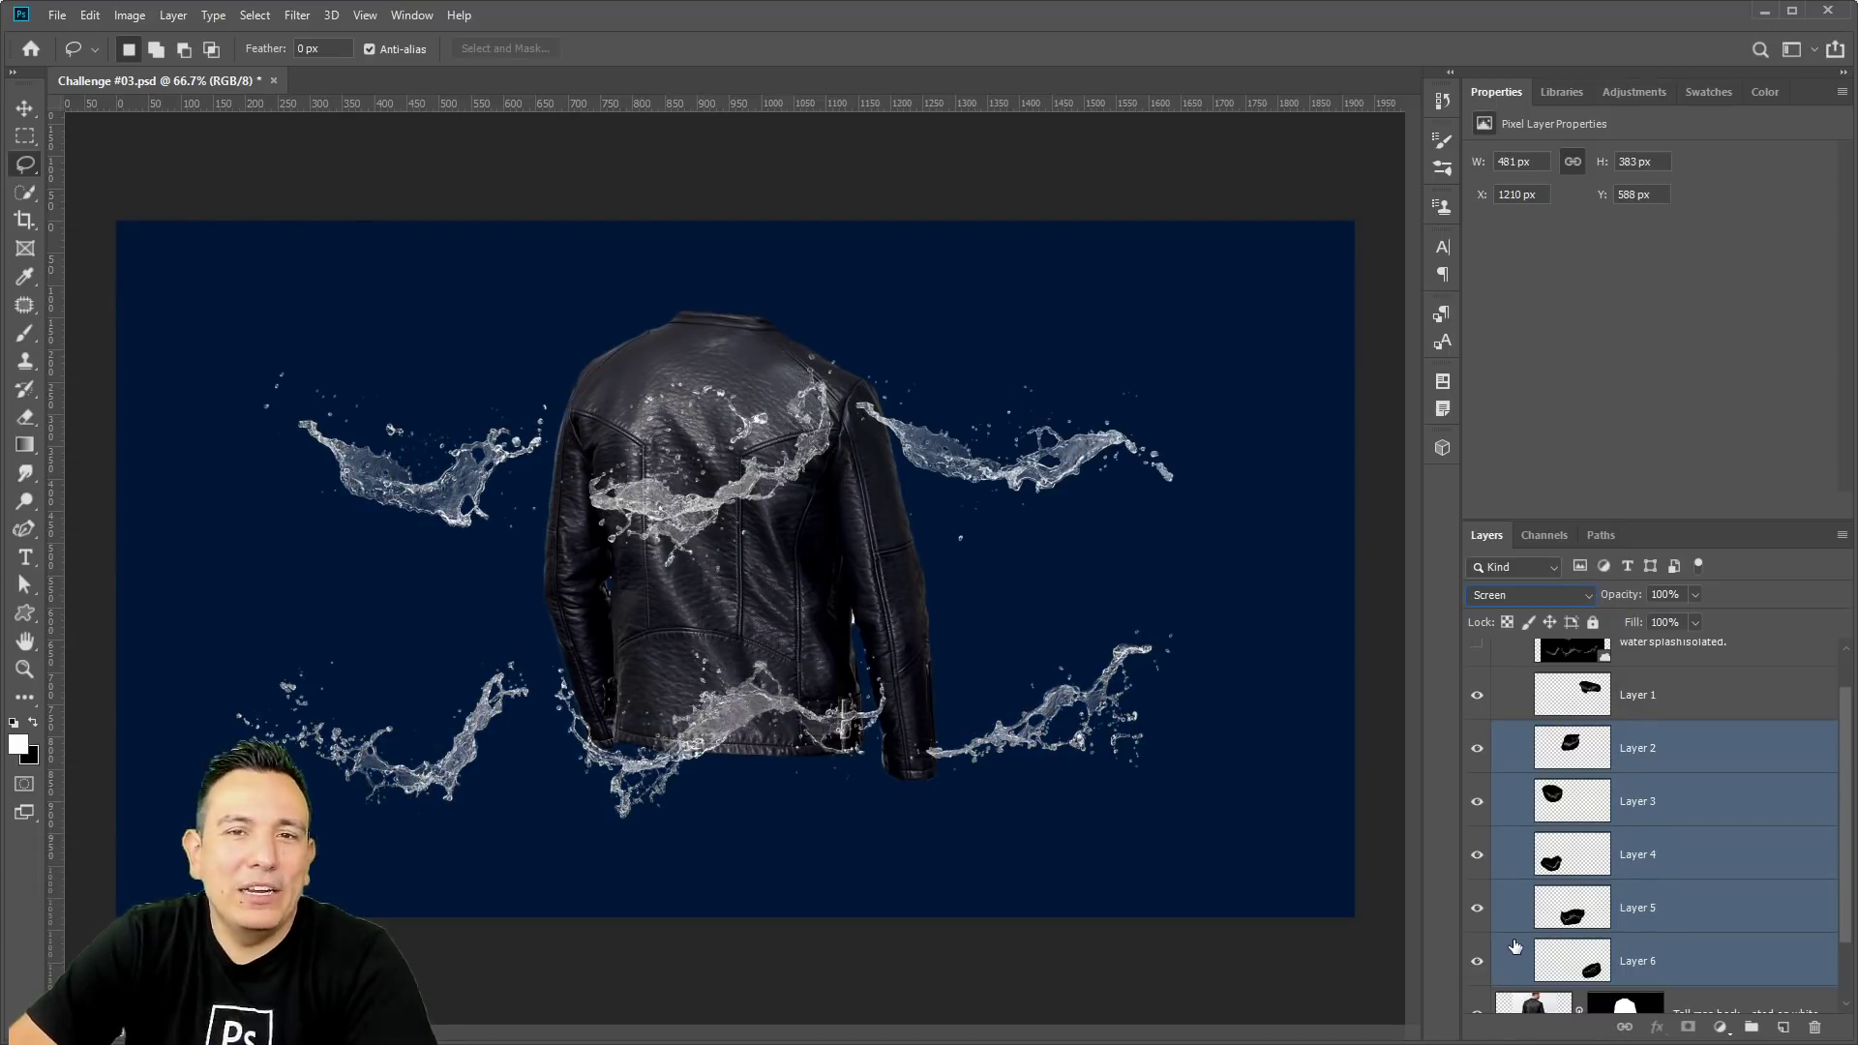
pyautogui.click(1594, 701)
pyautogui.click(1594, 758)
pyautogui.click(1594, 809)
pyautogui.click(1581, 861)
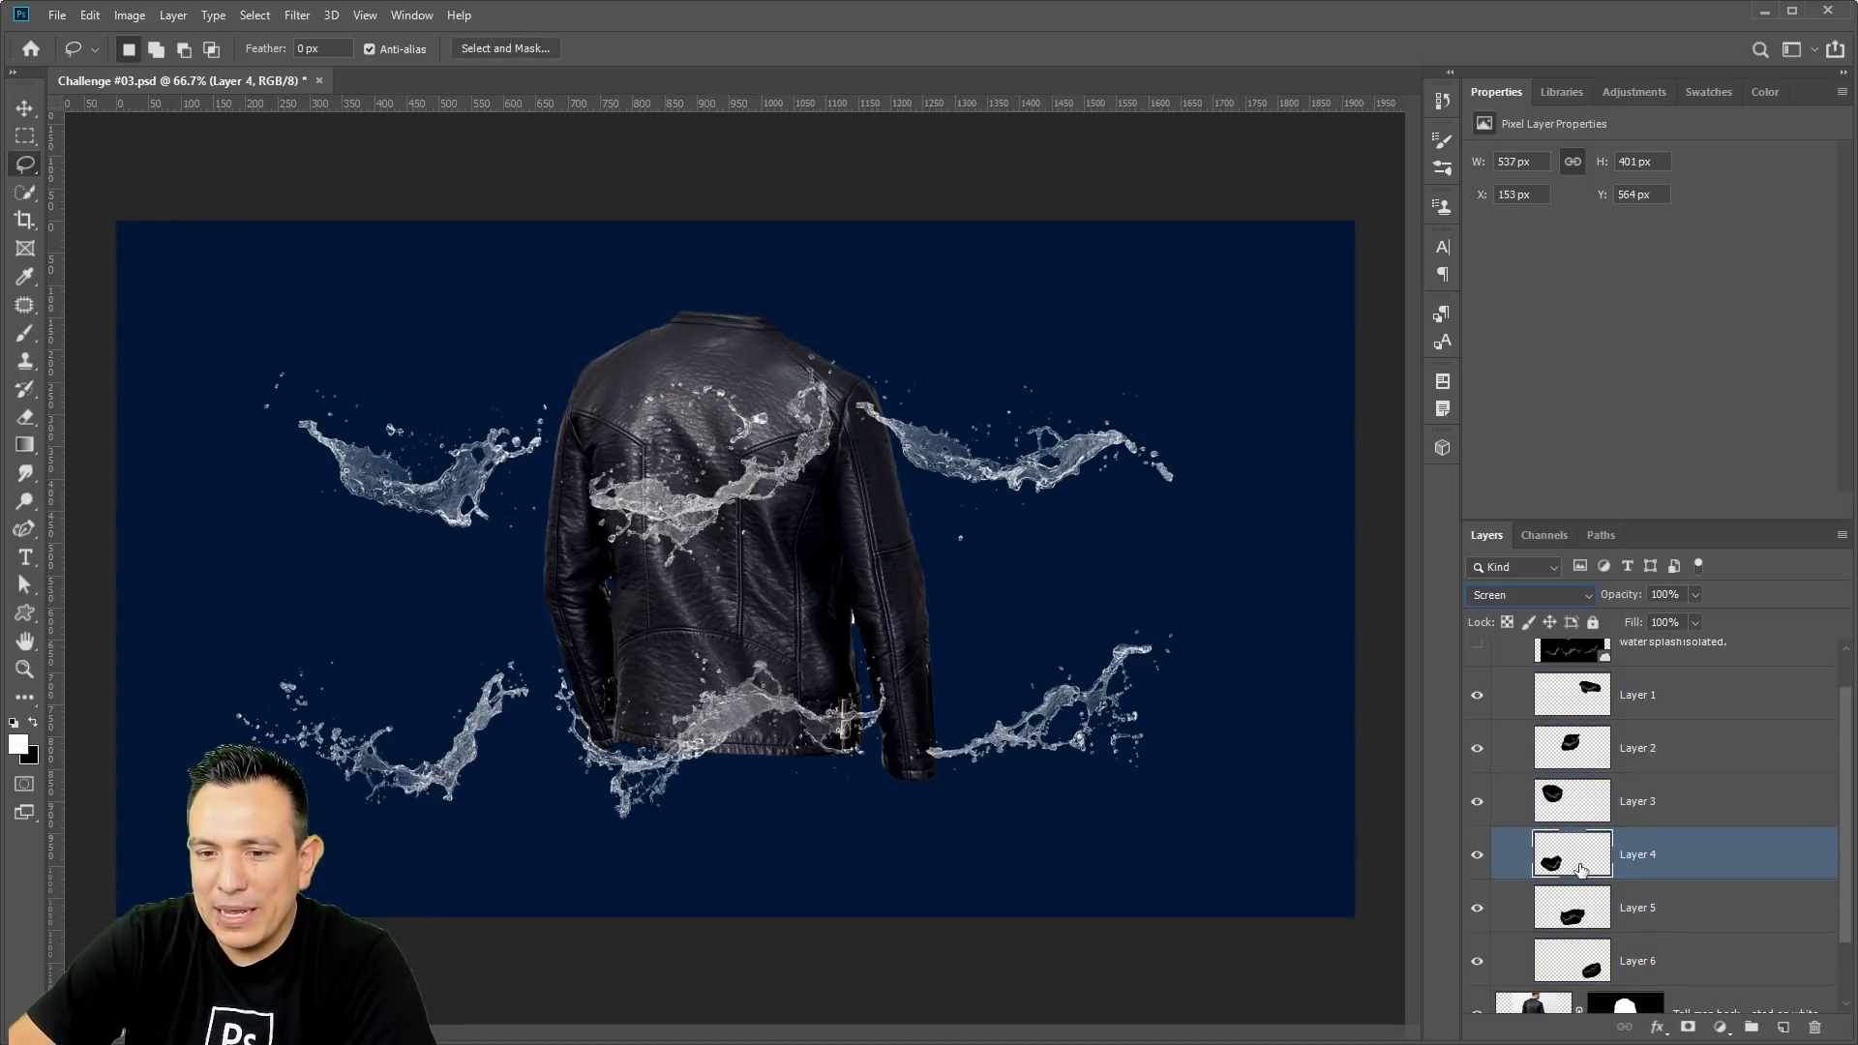
pyautogui.click(1583, 912)
# Scale all six splash layers down together to about 78% and recenter them over the jacket.
pyautogui.click(1584, 958)
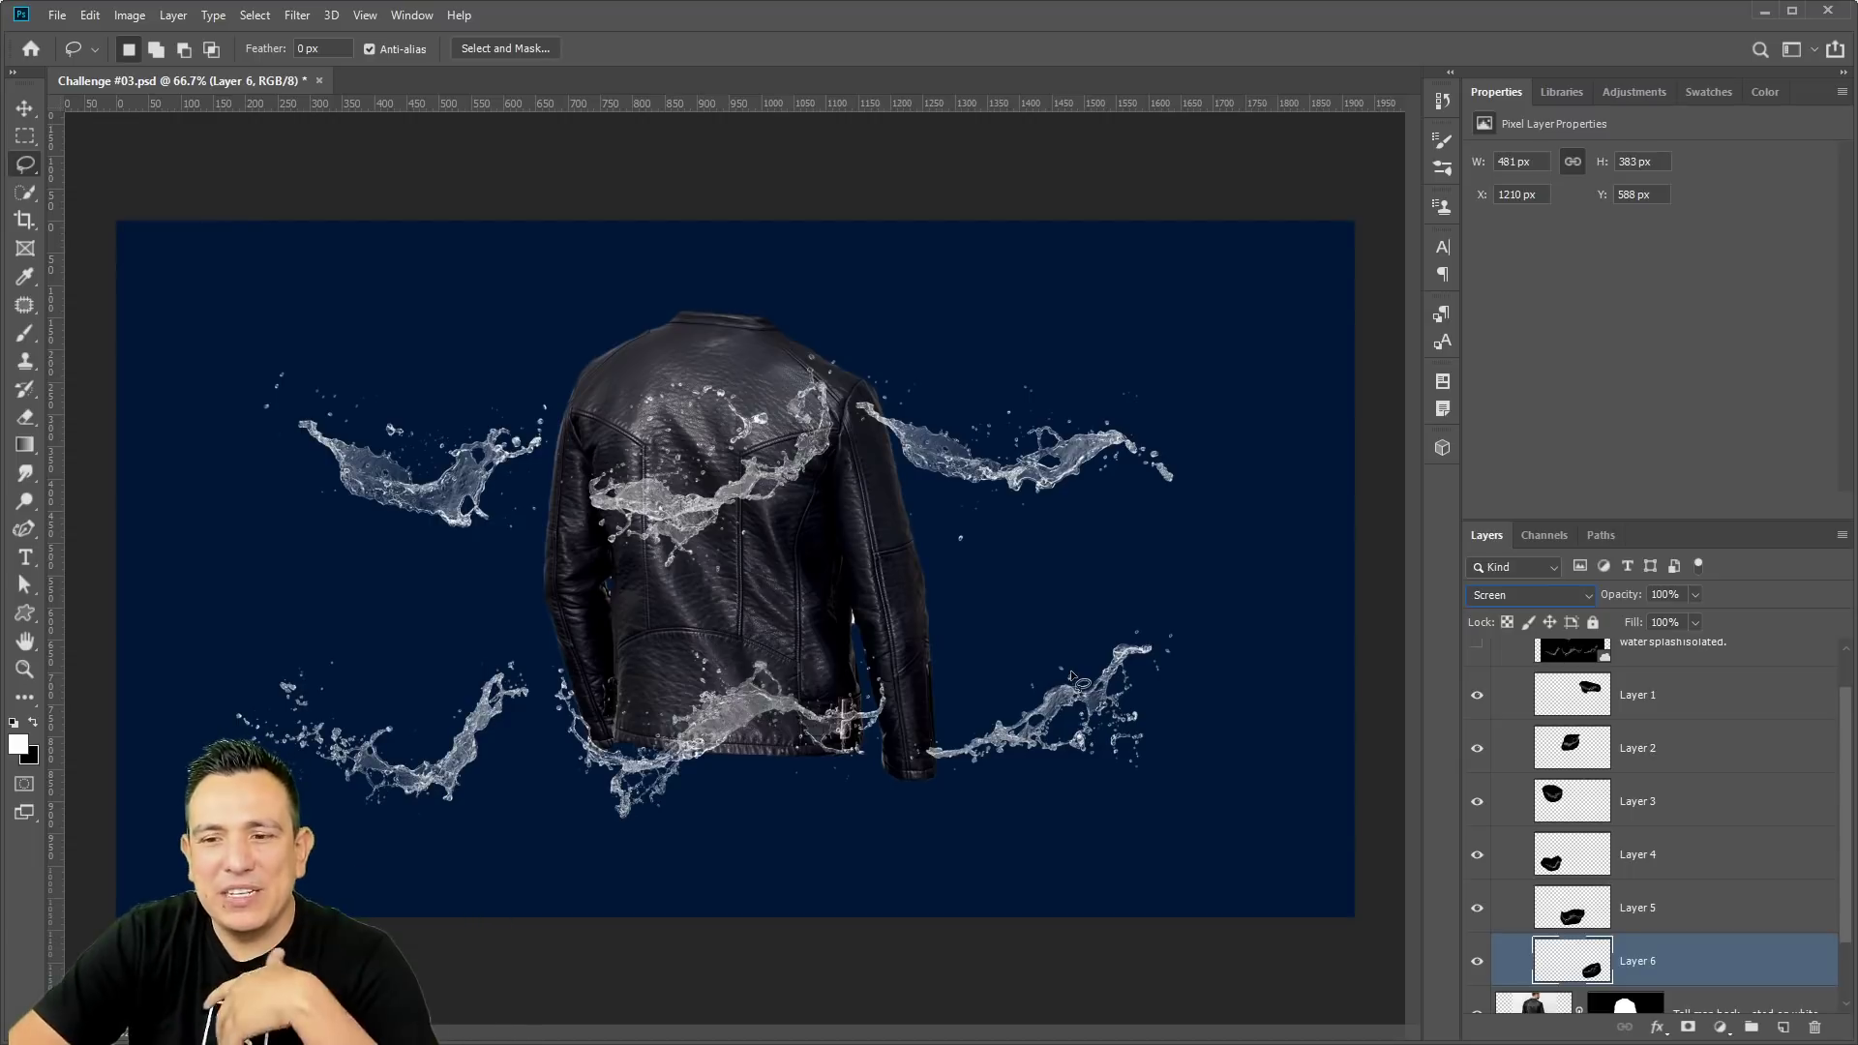
pyautogui.keyDown('shift'); pyautogui.click(1587, 693); pyautogui.keyUp('shift')
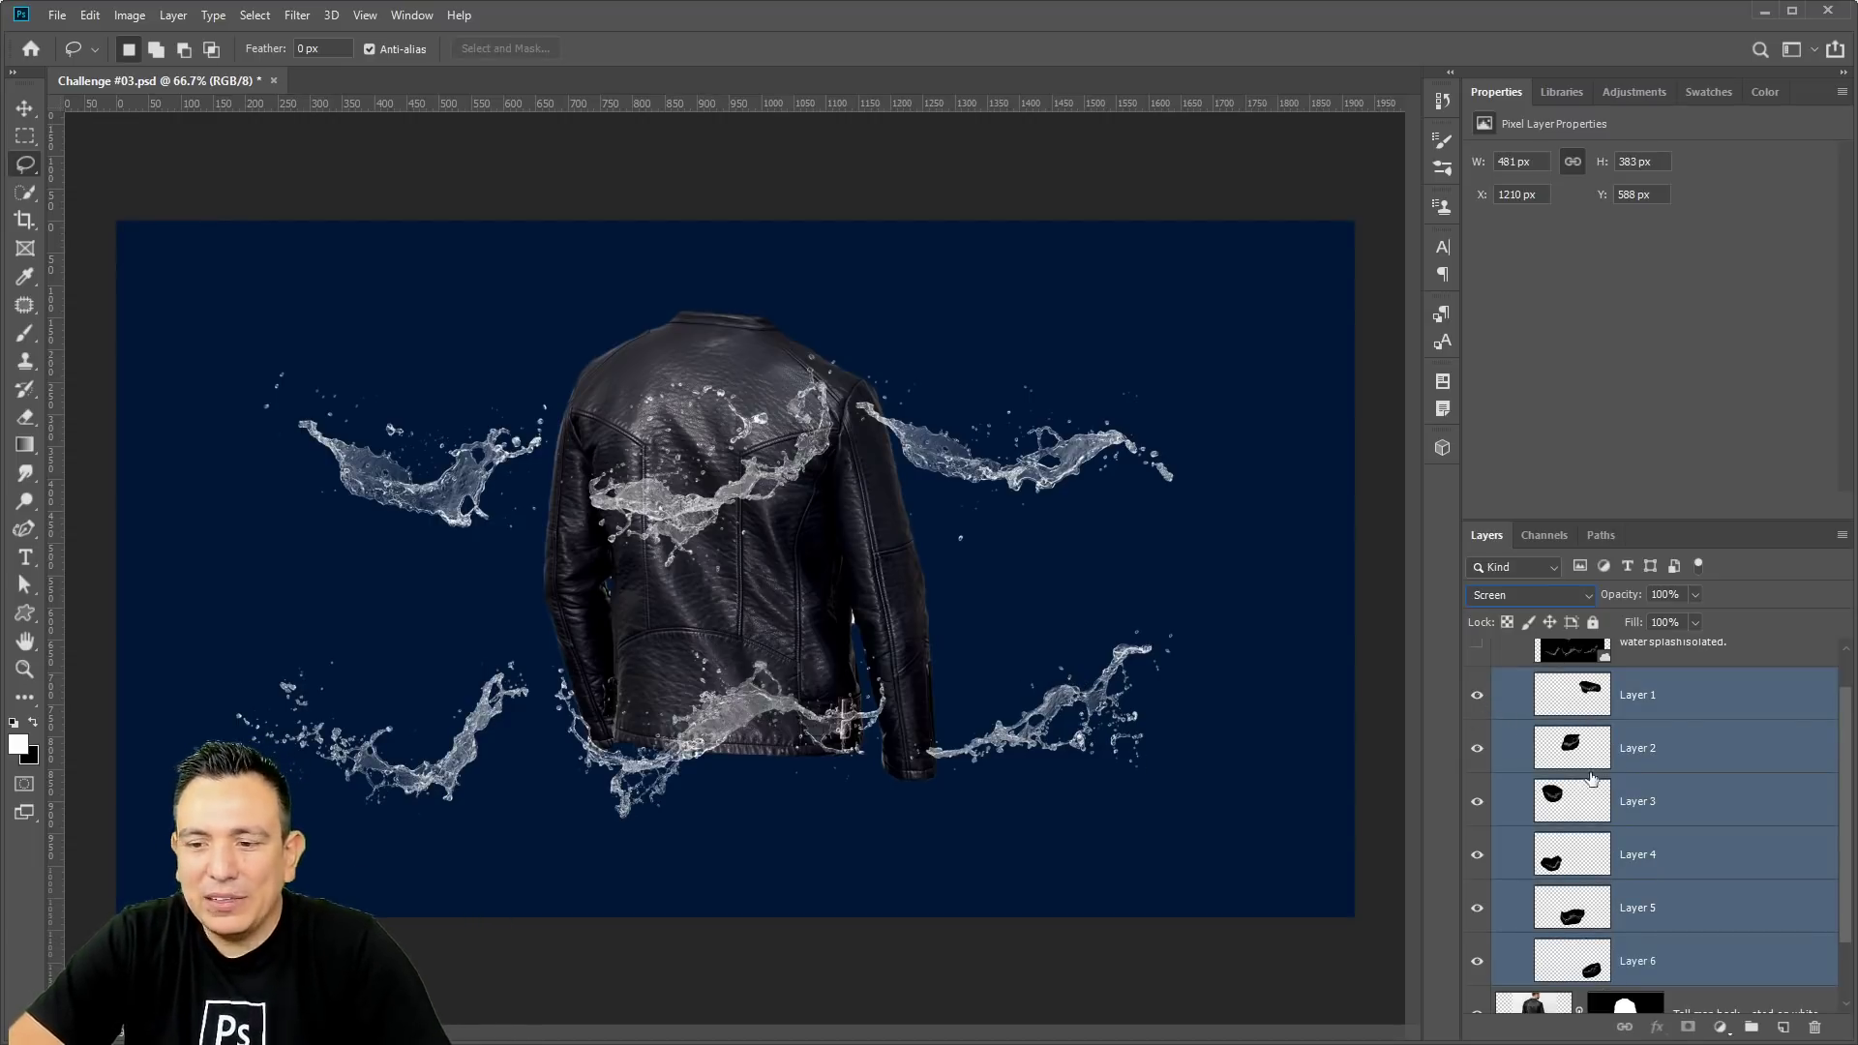
pyautogui.hotkey('ctrl', 't')
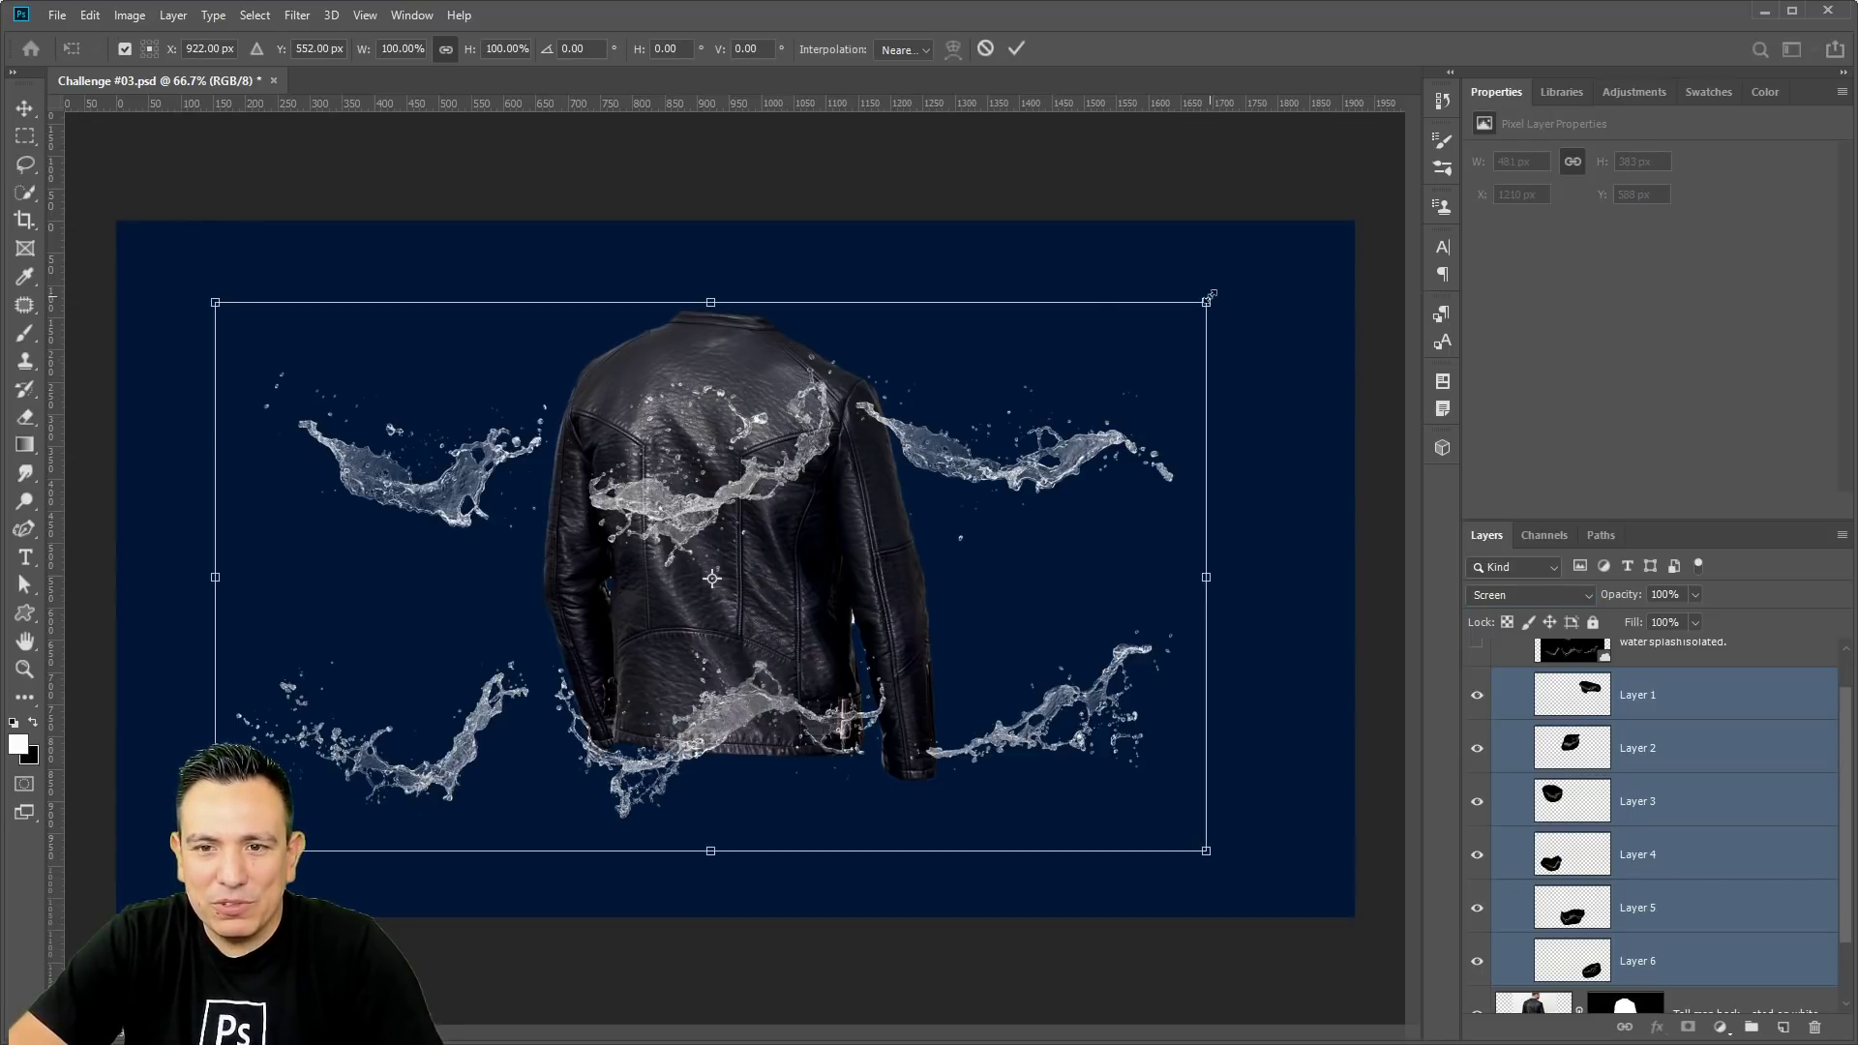
pyautogui.moveTo(1209, 299); pyautogui.dragTo(990, 425)
pyautogui.moveTo(862, 681); pyautogui.dragTo(948, 612)
pyautogui.press('Return')
pyautogui.press('l')
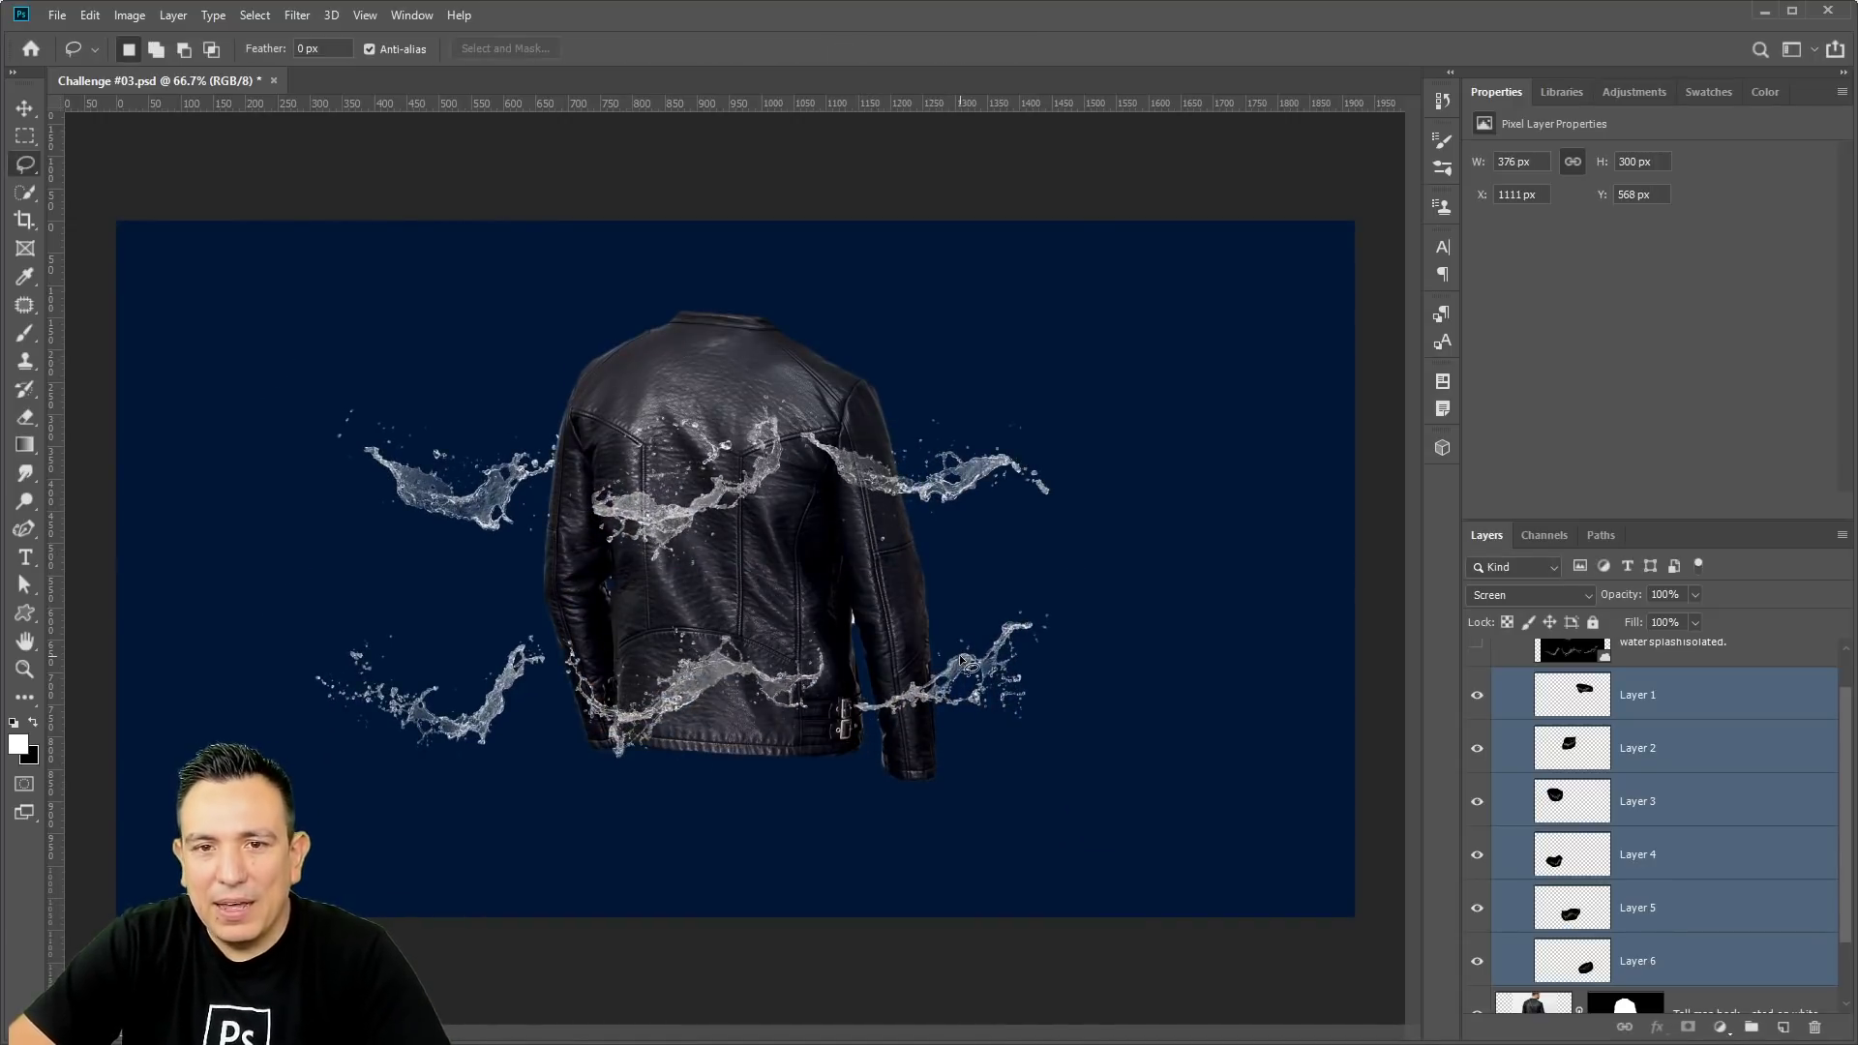
# Rotate the Layer 1 splash counterclockwise and position it rising across the jacket's right side toward the right shoulder.
pyautogui.click(1641, 711)
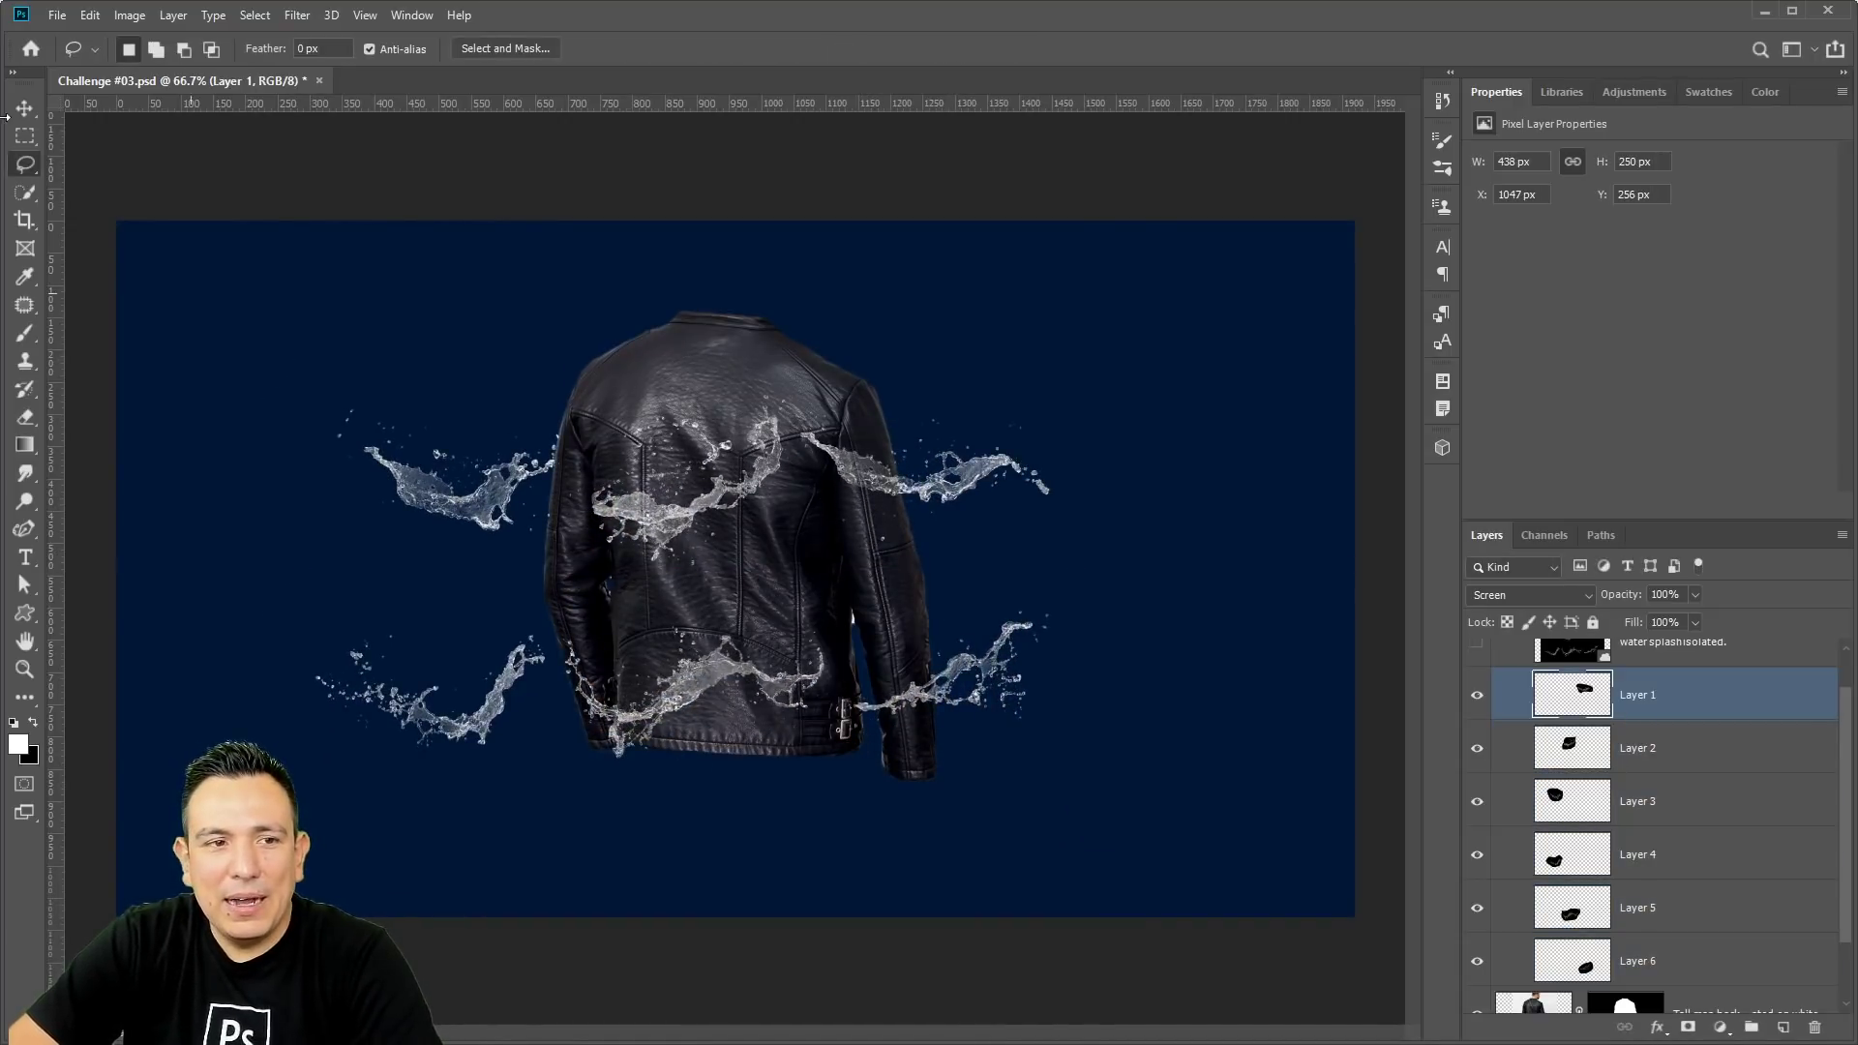
pyautogui.hotkey('ctrl', 't')
pyautogui.moveTo(1095, 460); pyautogui.dragTo(1030, 360)
pyautogui.moveTo(984, 437); pyautogui.dragTo(933, 431)
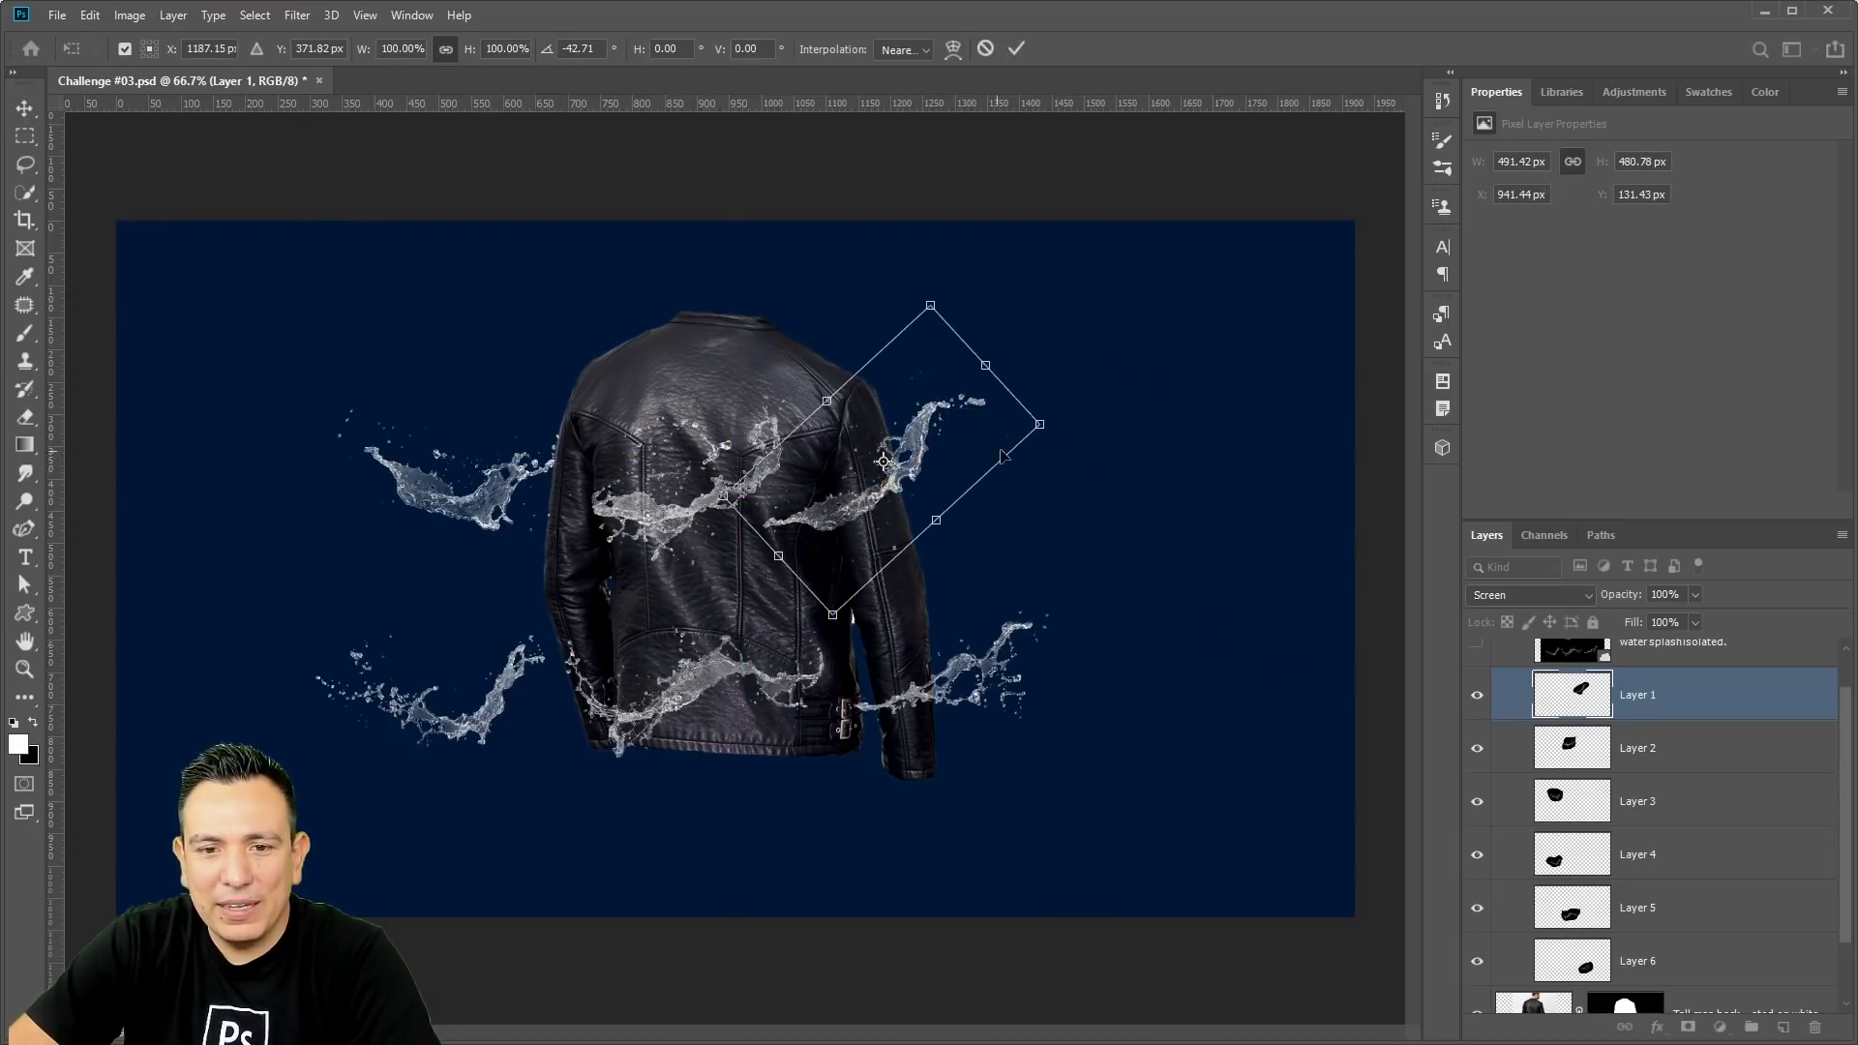
pyautogui.moveTo(1044, 426); pyautogui.dragTo(1045, 324)
pyautogui.moveTo(917, 477); pyautogui.dragTo(882, 479)
pyautogui.press('Return')
# Rotate the Layer 2 splash about 37° and place it across the jacket's back so it meets the Layer 1 splash.
pyautogui.click(1603, 760)
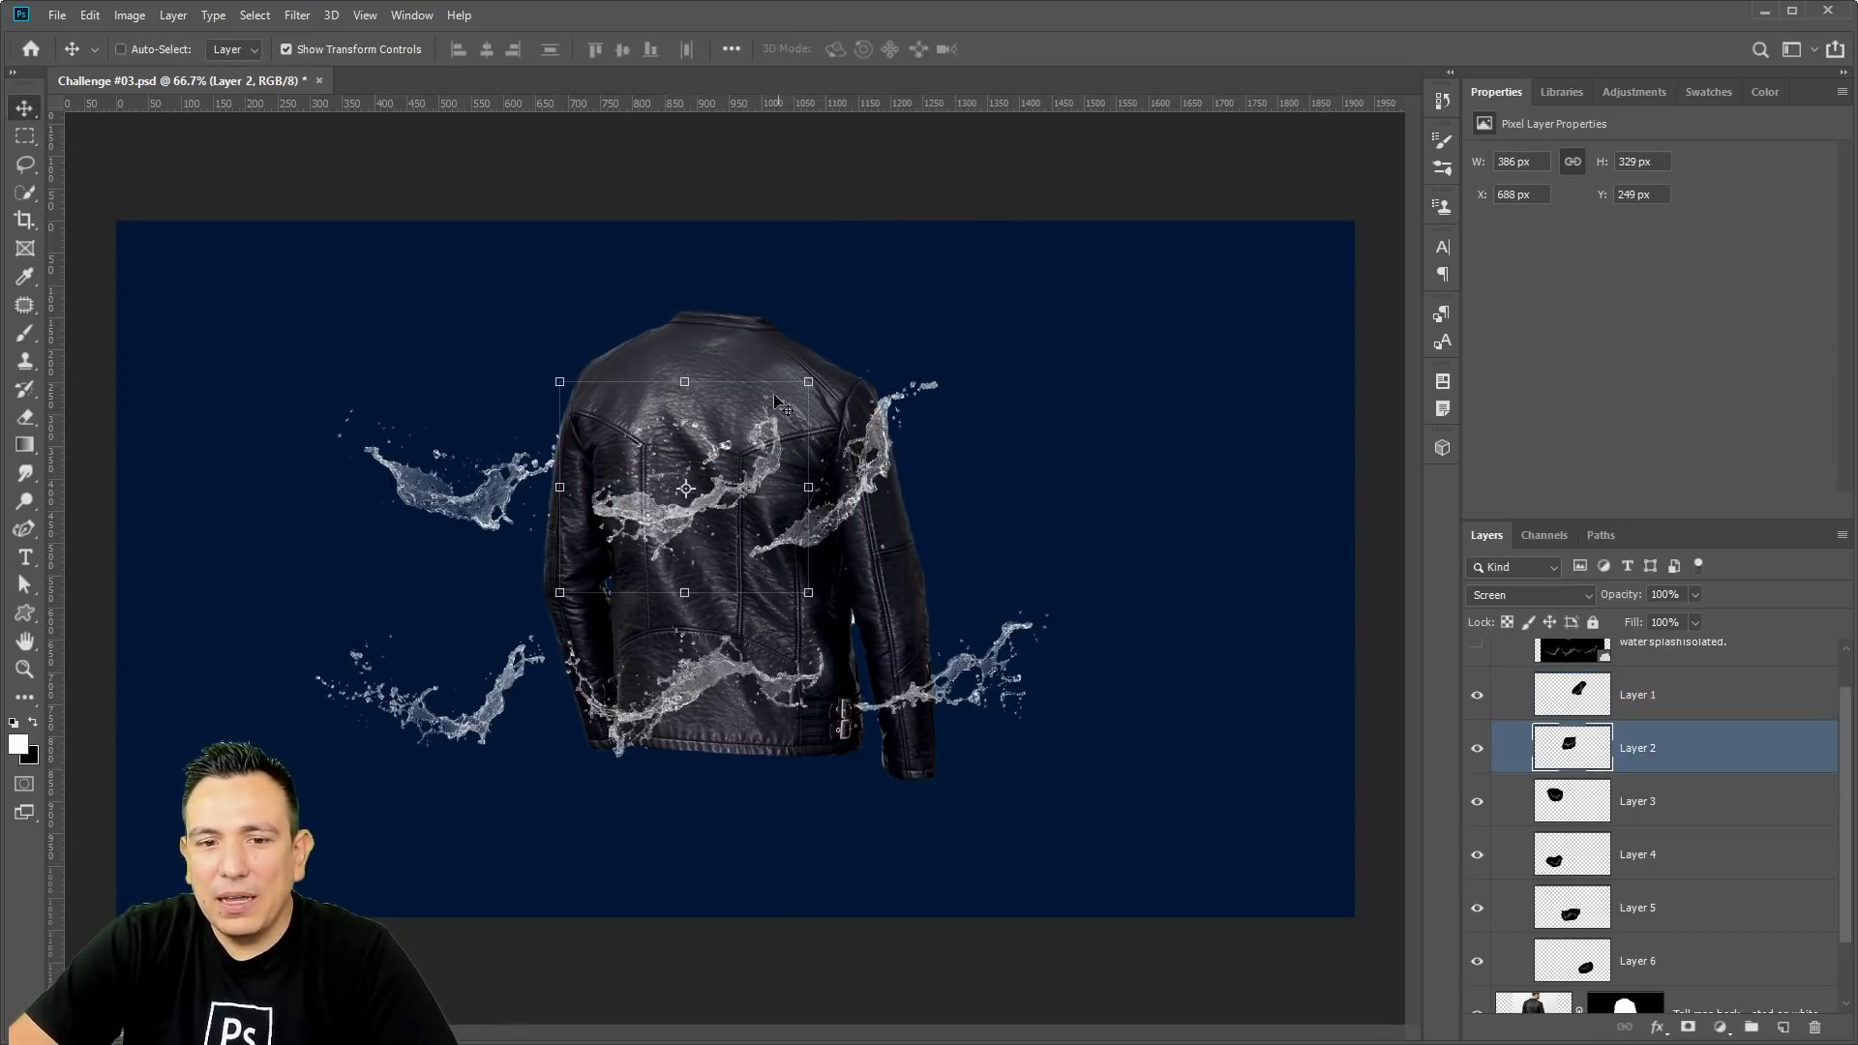
pyautogui.moveTo(833, 379); pyautogui.dragTo(866, 460)
pyautogui.moveTo(685, 532)
pyautogui.mouseDown()
pyautogui.moveTo(658, 542)
pyautogui.moveTo(673, 561)
pyautogui.mouseUp()
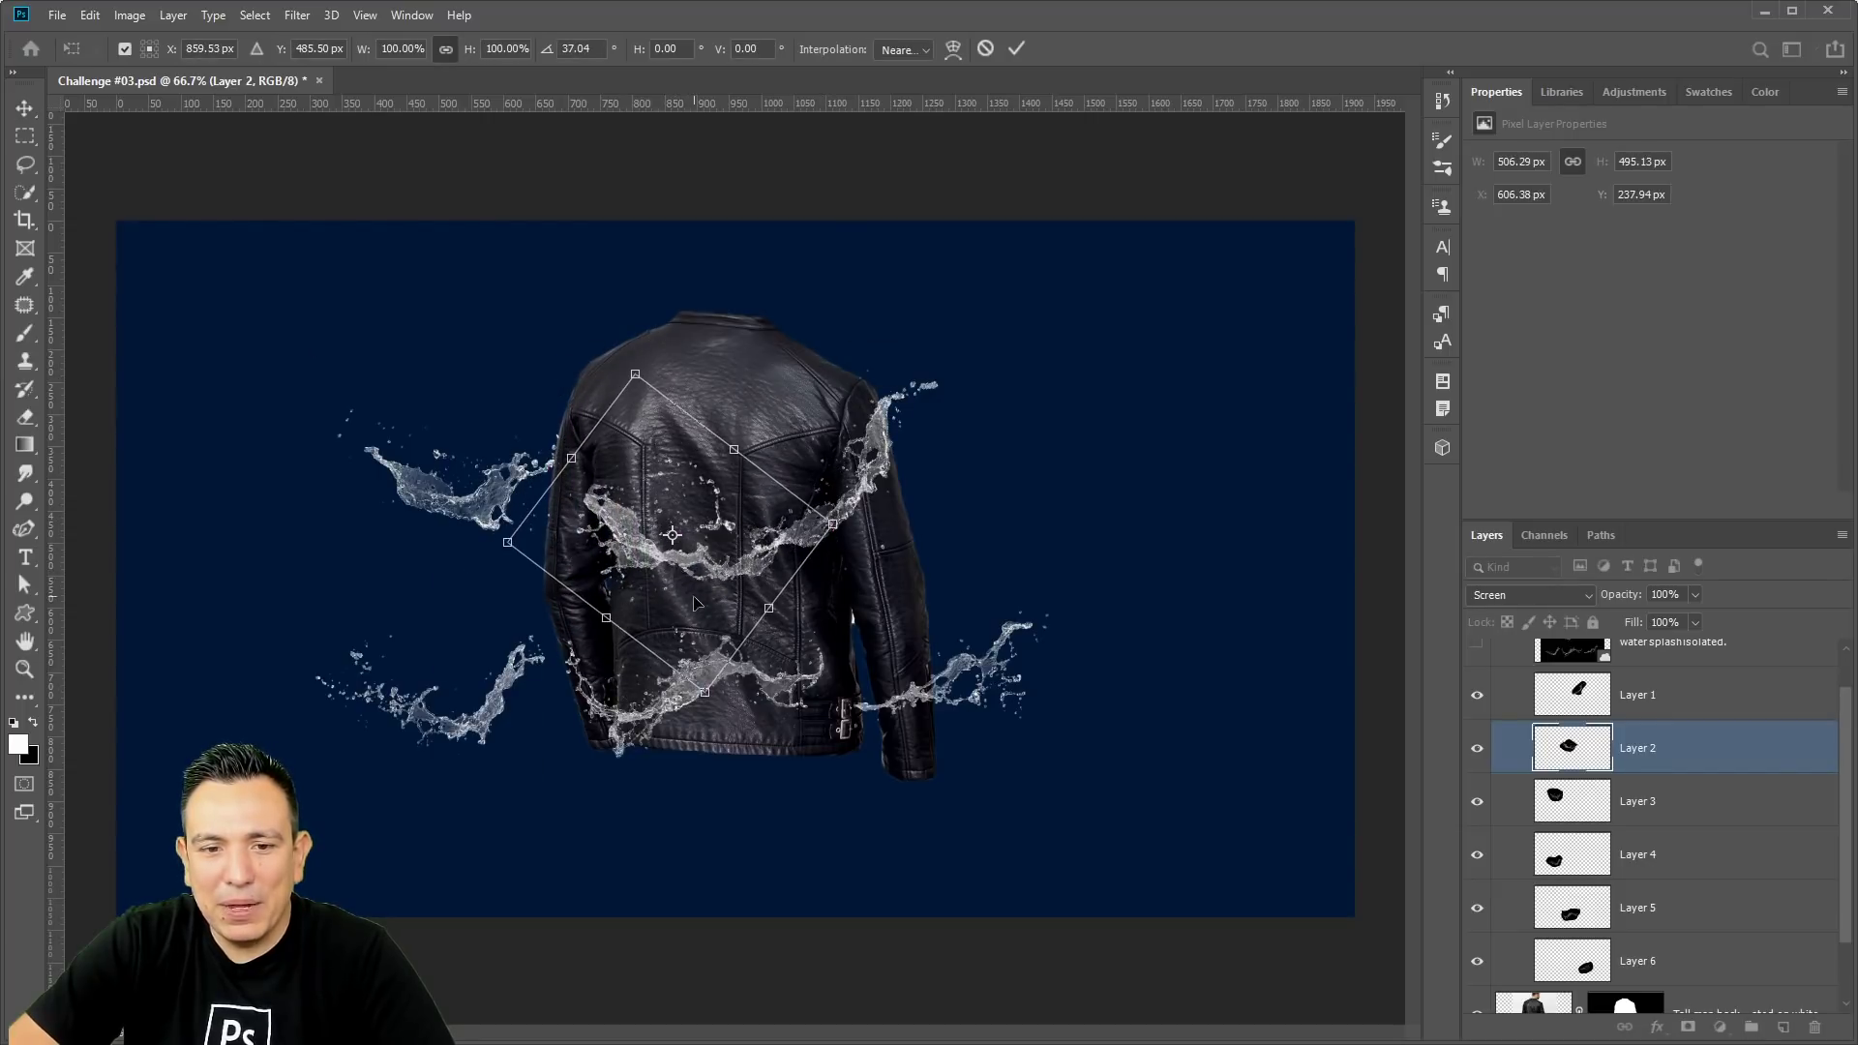
pyautogui.press('Return')
# Rotate the Layer 3 splash clockwise and wrap it over the jacket's left shoulder, joining the Layer 2 splash.
pyautogui.click(1660, 815)
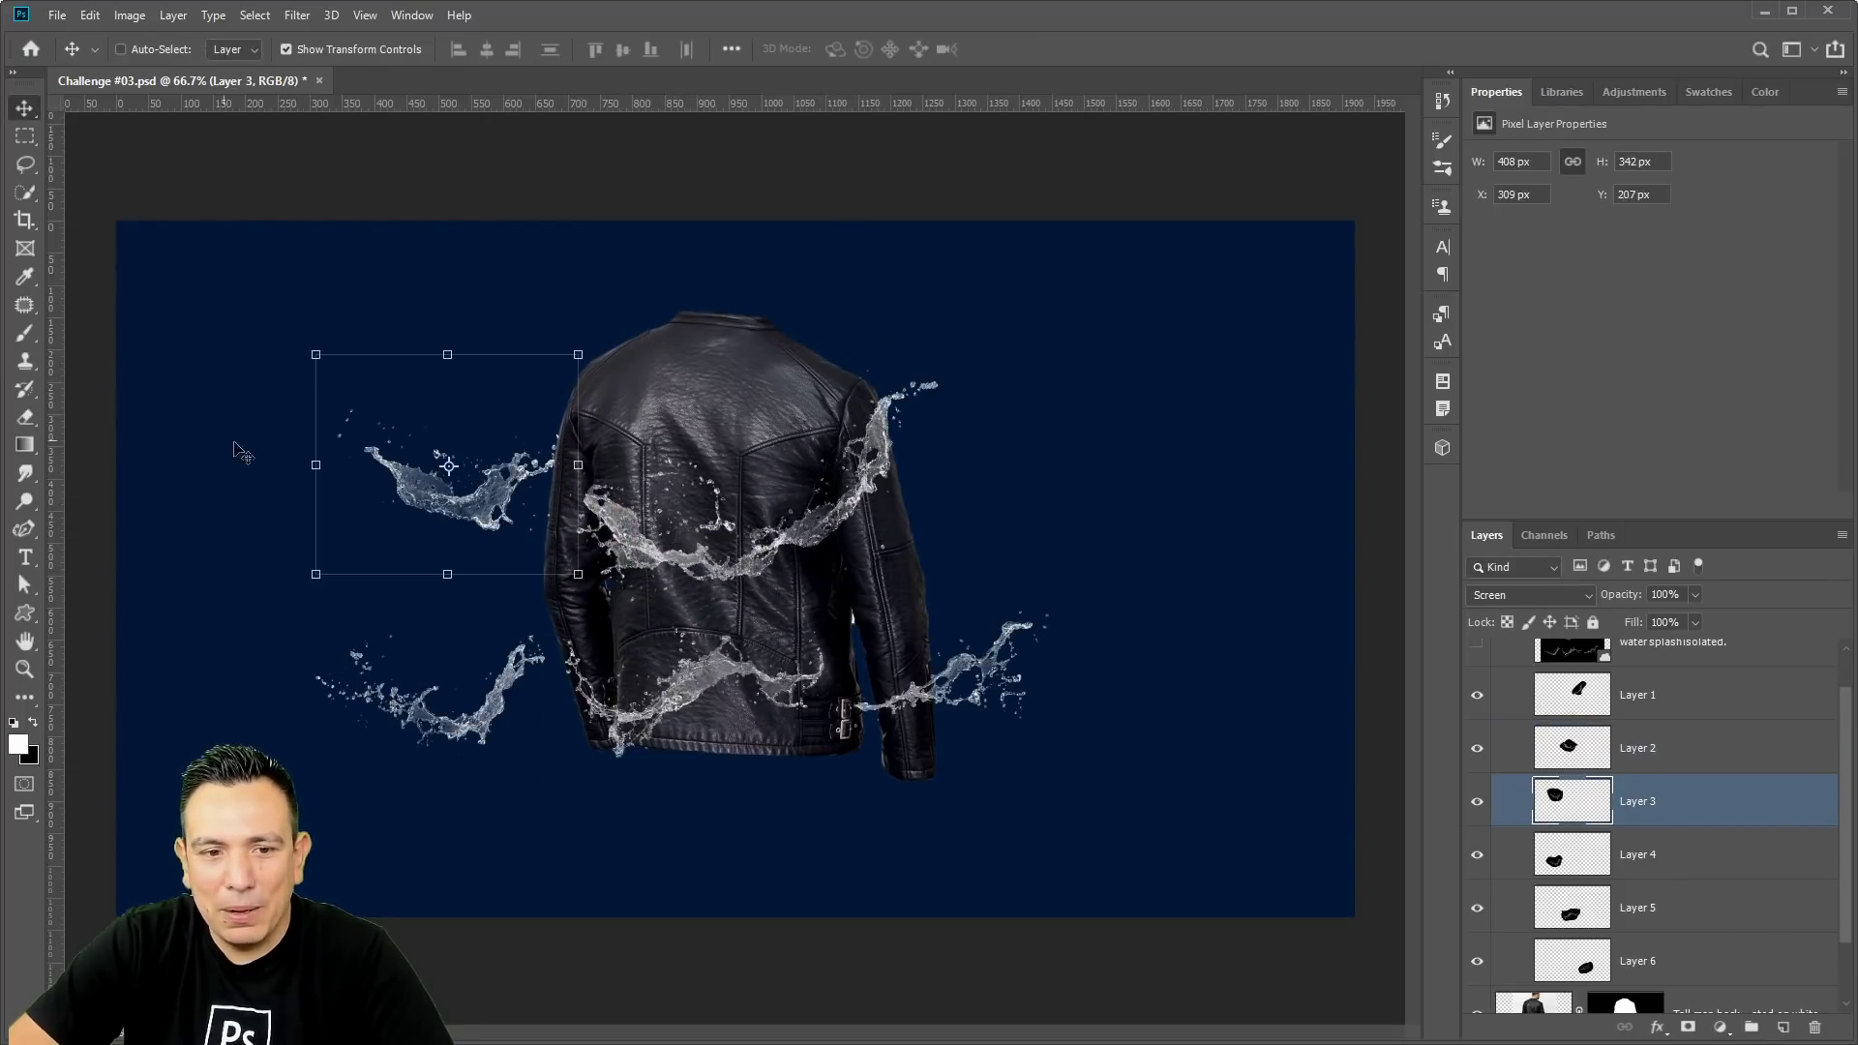
pyautogui.moveTo(597, 333); pyautogui.dragTo(510, 654)
pyautogui.moveTo(459, 508); pyautogui.dragTo(670, 440)
pyautogui.press('Return')
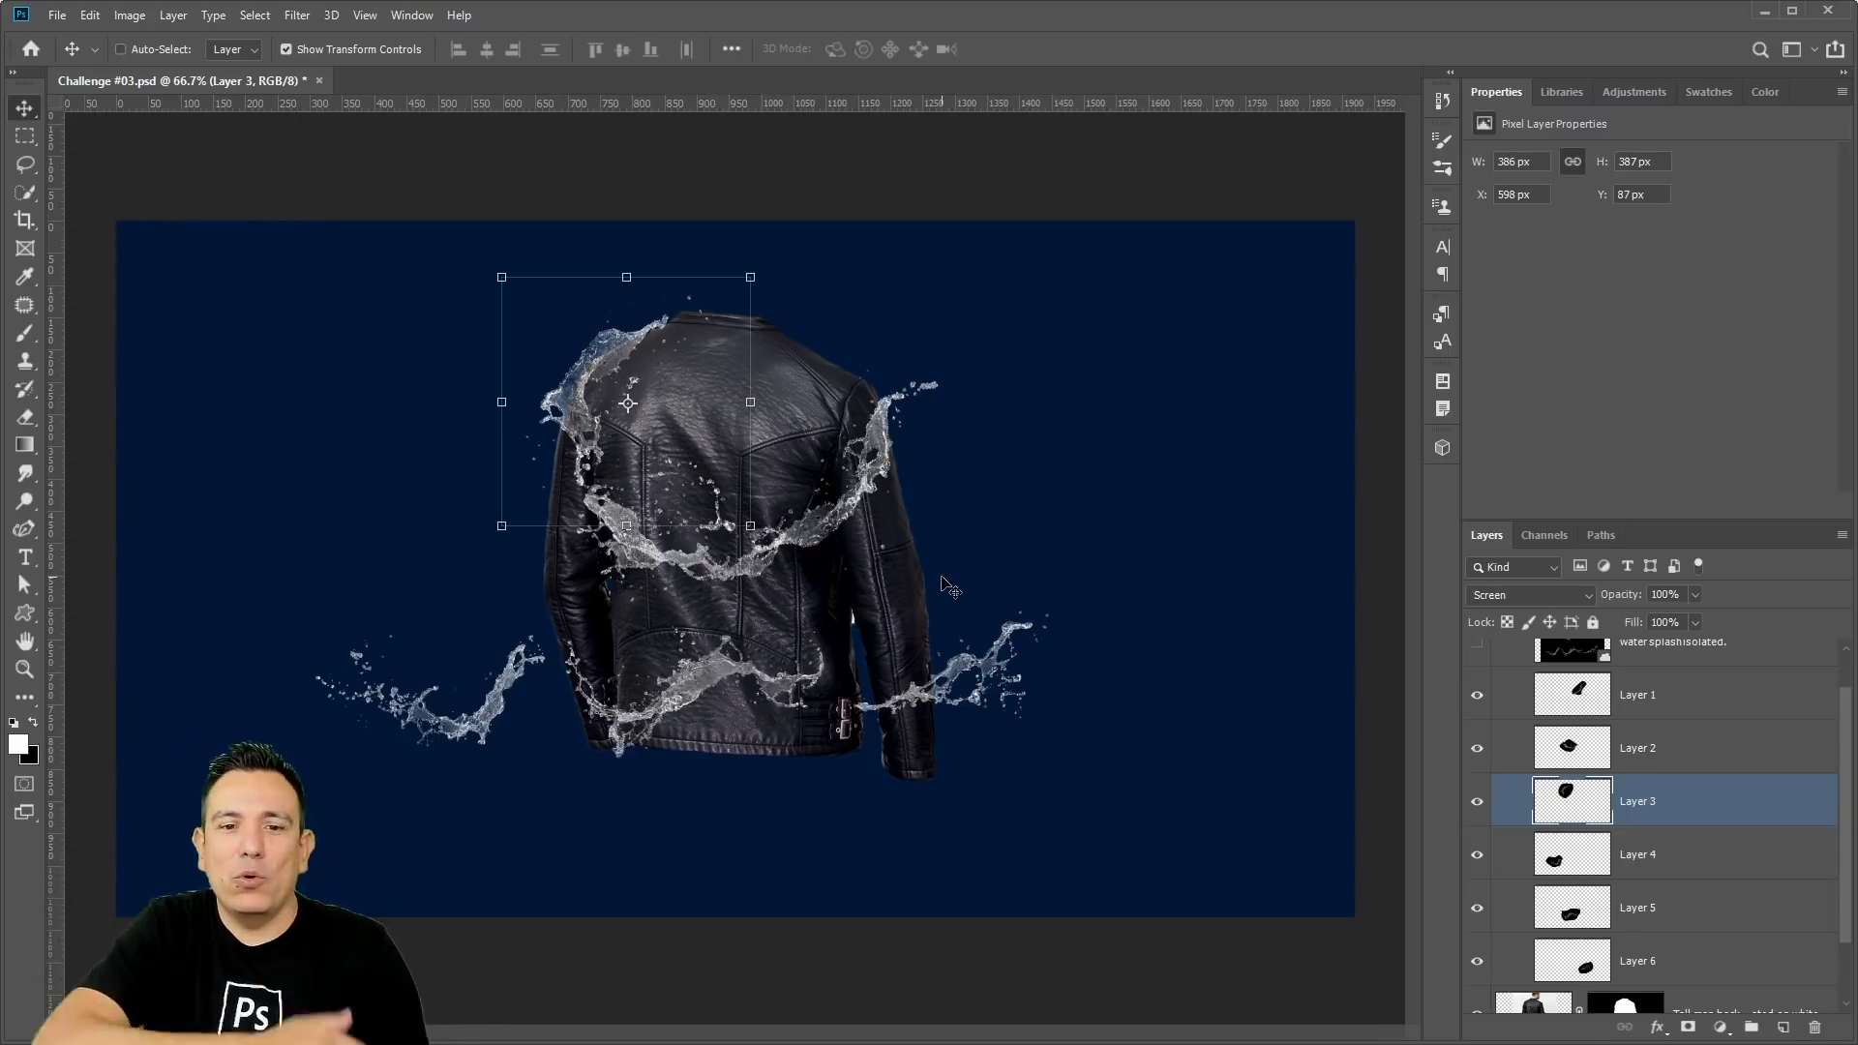
# Rotate the Layer 4 splash about 49.5° clockwise and position it over the jacket's left sleeve.
pyautogui.click(1652, 849)
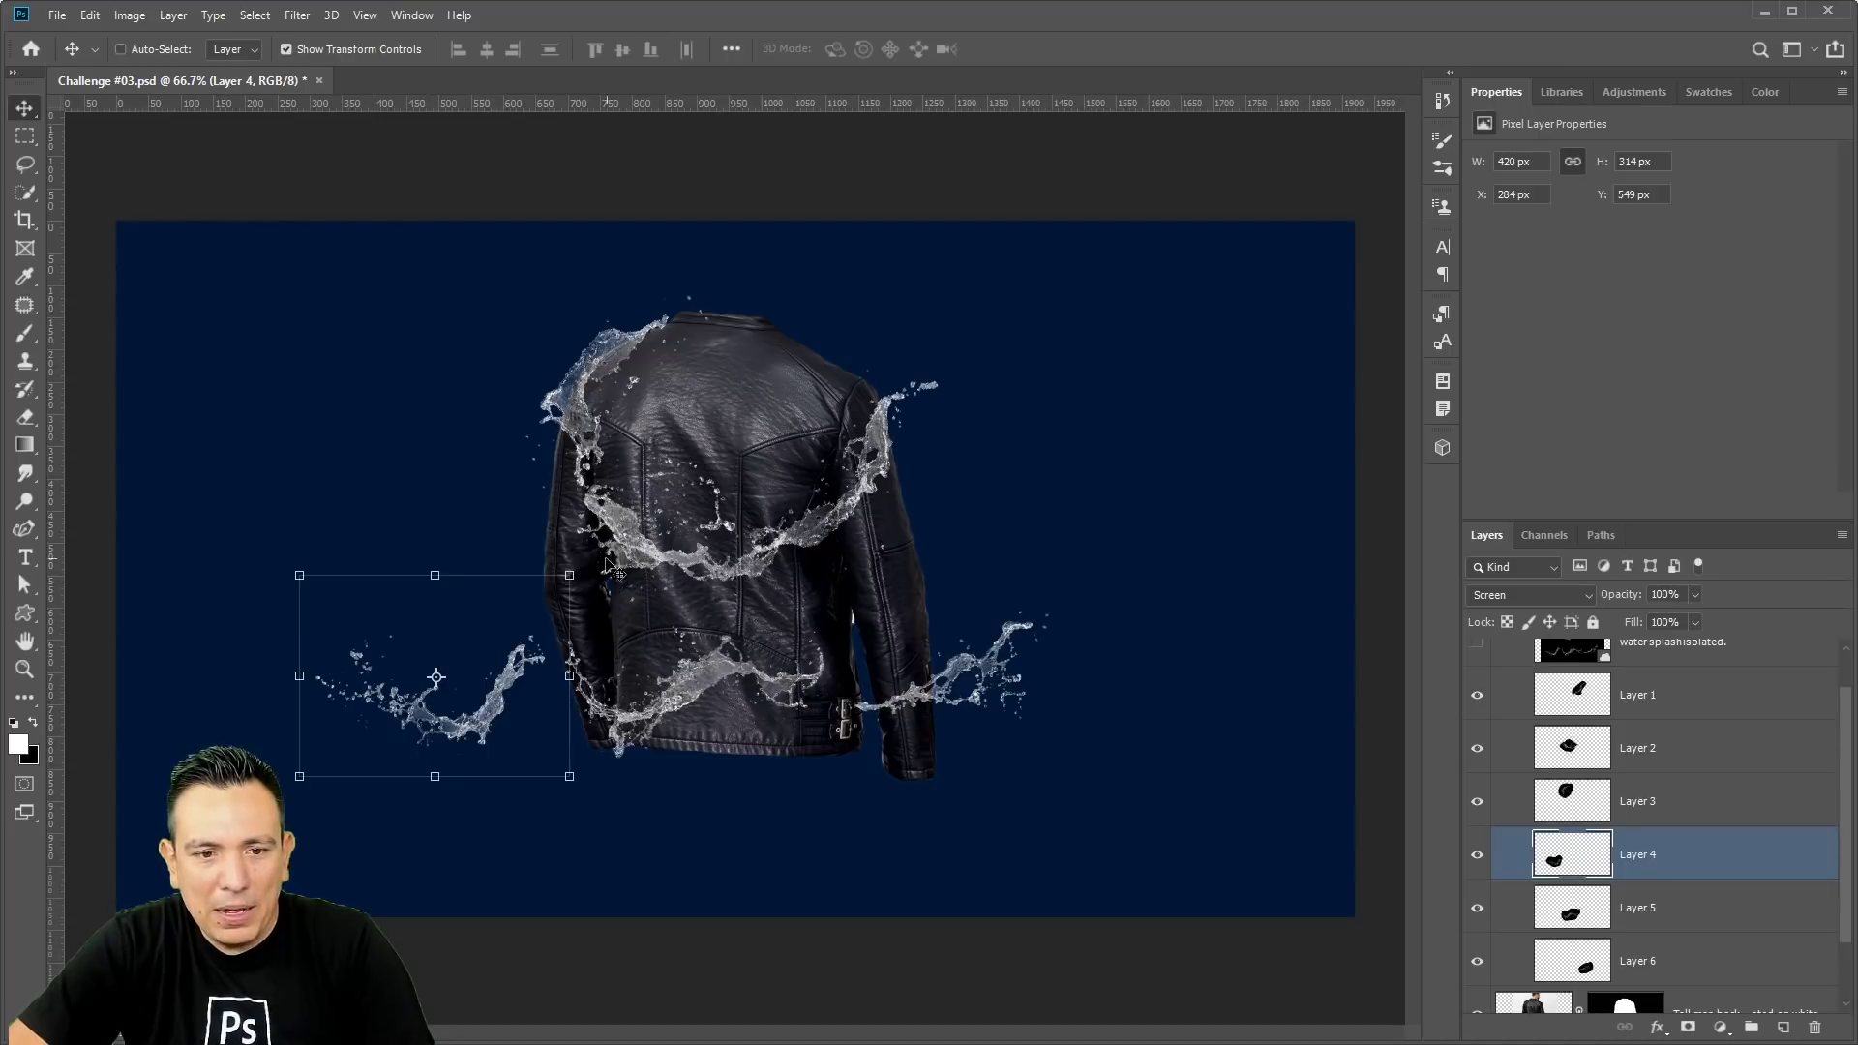
pyautogui.moveTo(590, 558); pyautogui.dragTo(623, 718)
pyautogui.moveTo(451, 729); pyautogui.dragTo(614, 631)
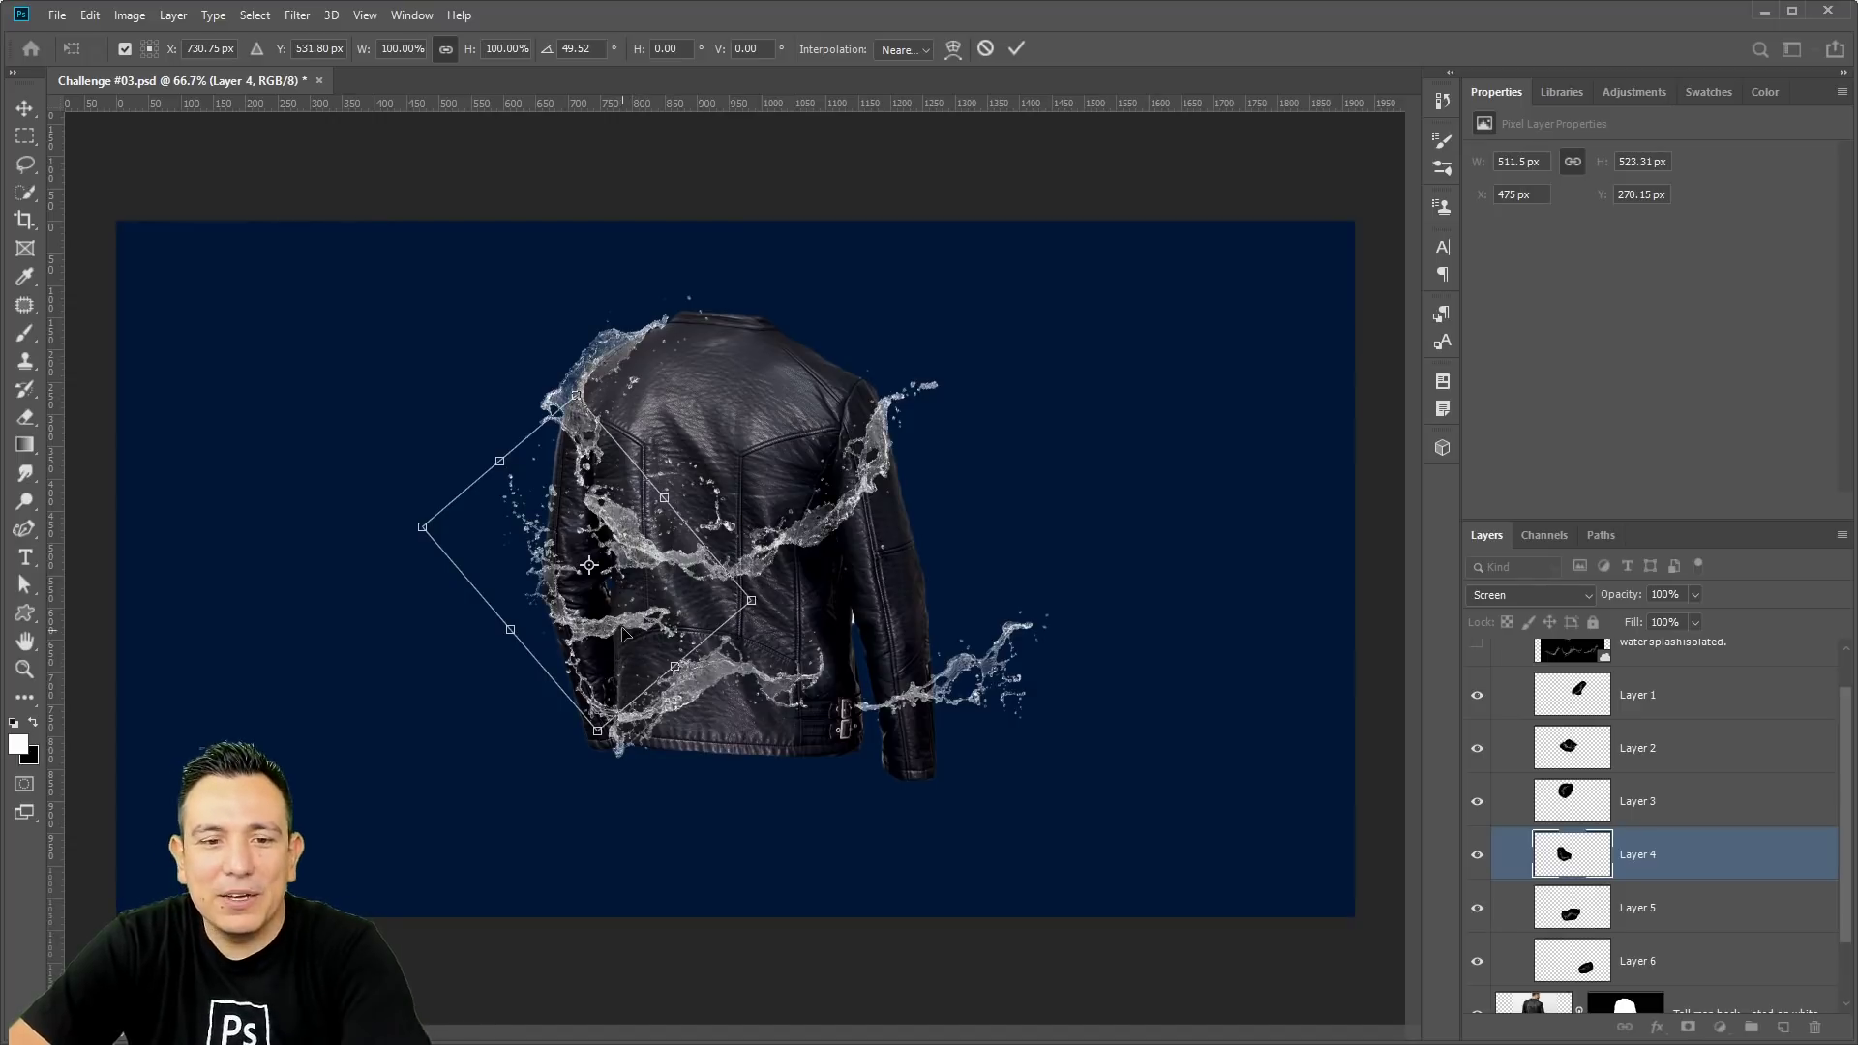
# Warp the Layer 4 splash so it curves around the jacket's left sleeve beneath the Layer 3 splash.
pyautogui.rightClick(622, 628)
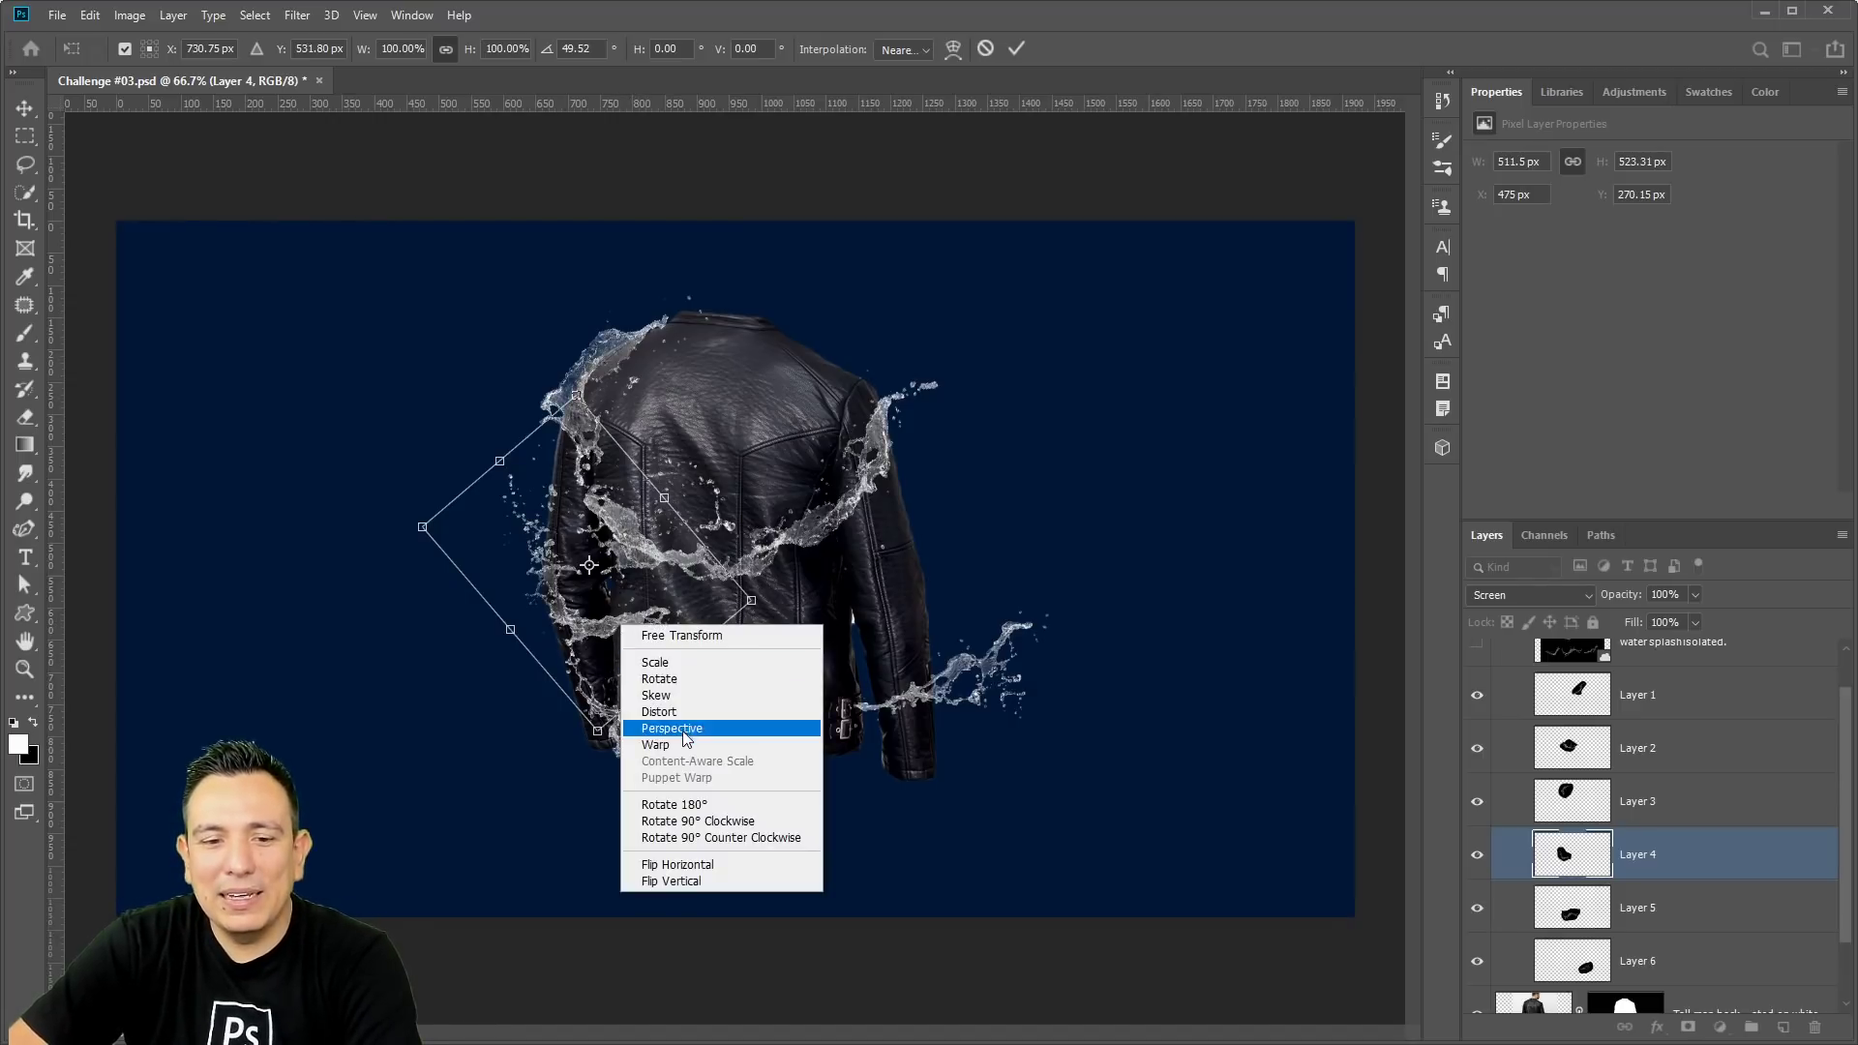
pyautogui.click(644, 734)
pyautogui.moveTo(474, 487); pyautogui.dragTo(547, 452)
pyautogui.moveTo(433, 521); pyautogui.dragTo(477, 457)
pyautogui.moveTo(701, 645); pyautogui.dragTo(688, 639)
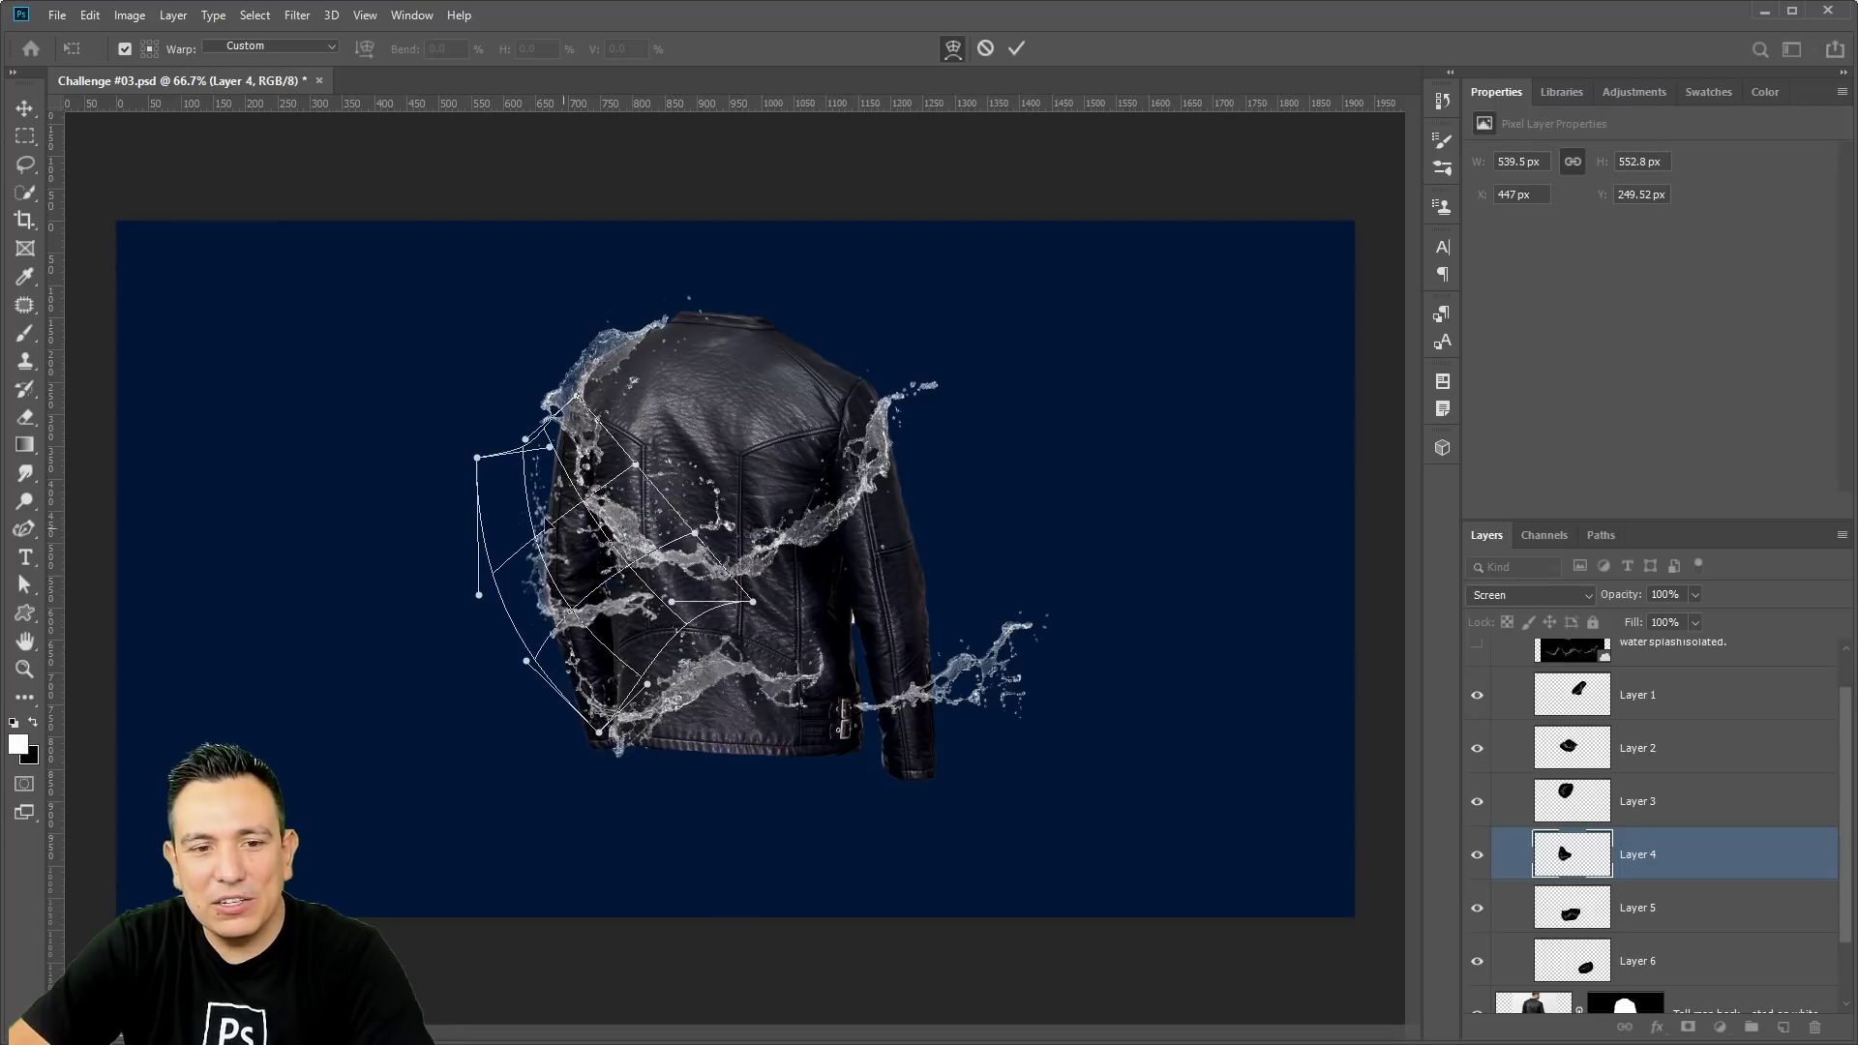
pyautogui.press('Escape')
pyautogui.rightClick(720, 650)
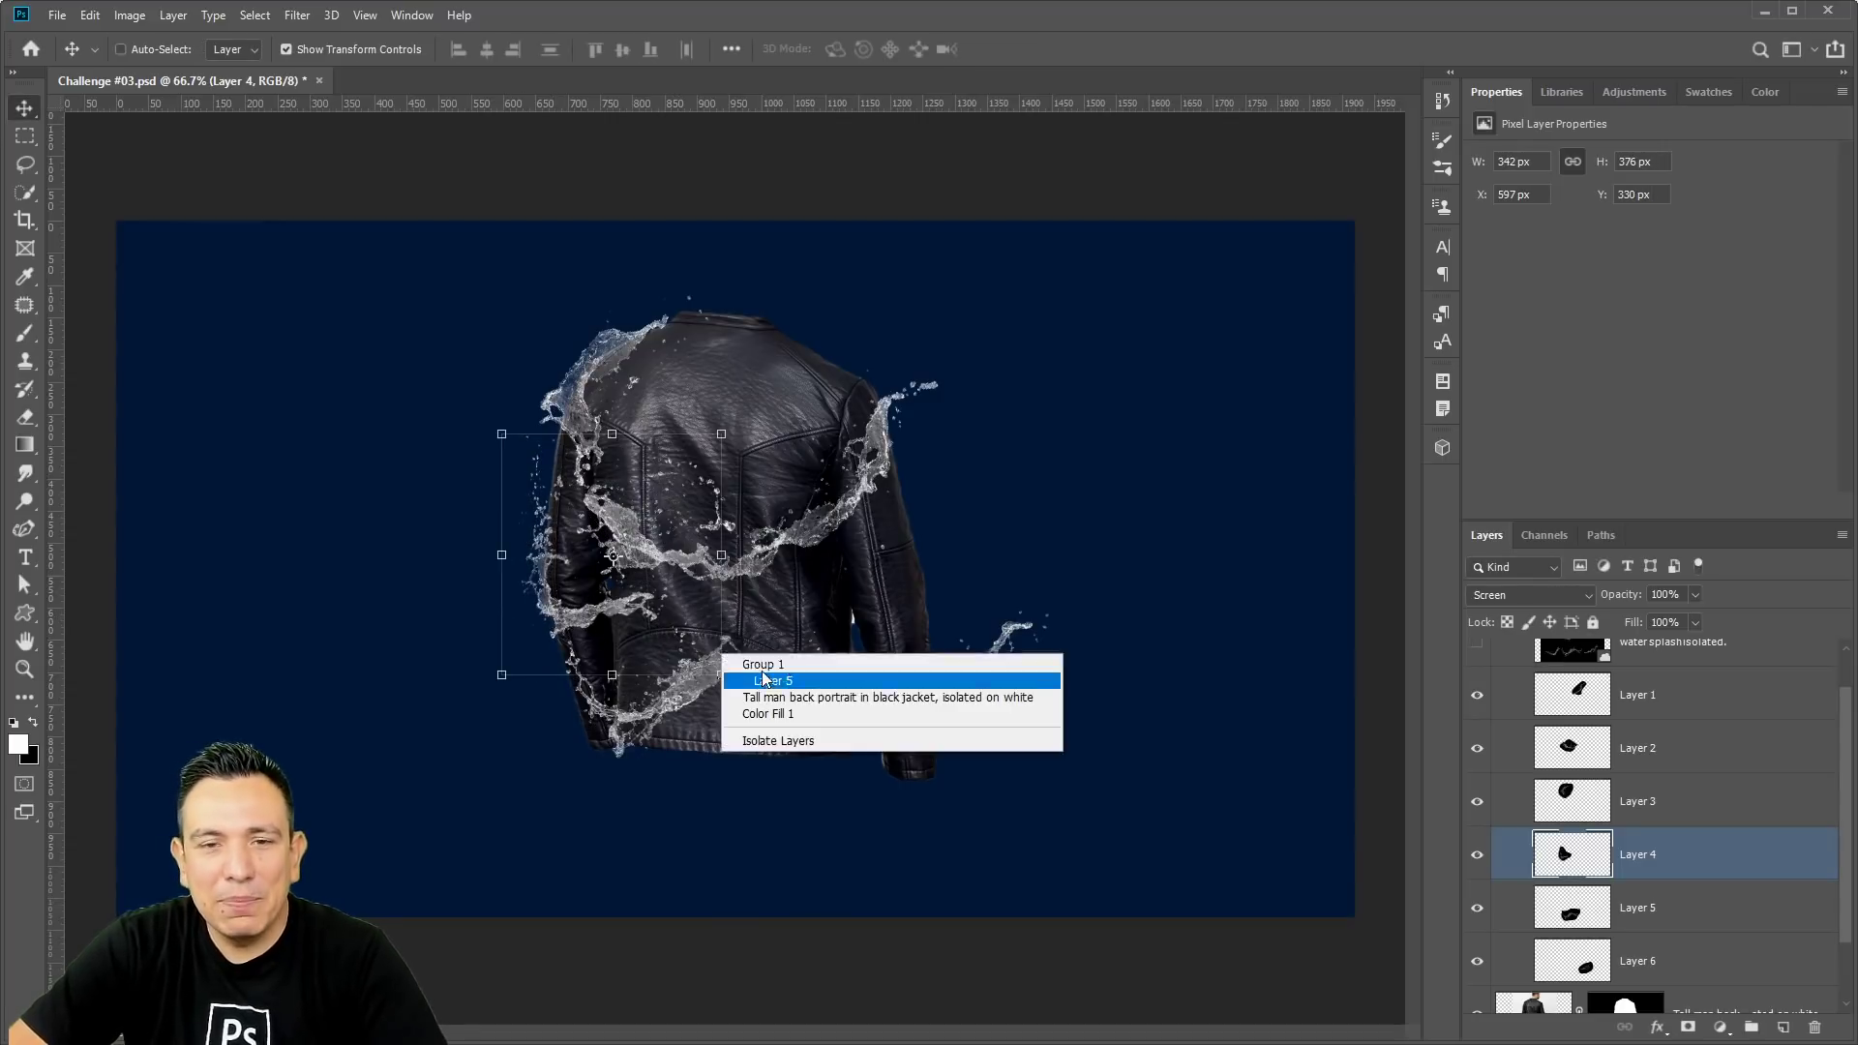
pyautogui.press('Escape')
# Puppet Warp the Layer 5 splash with its mesh hidden, bending its right end upward across the jacket's lower back.
pyautogui.click(1633, 912)
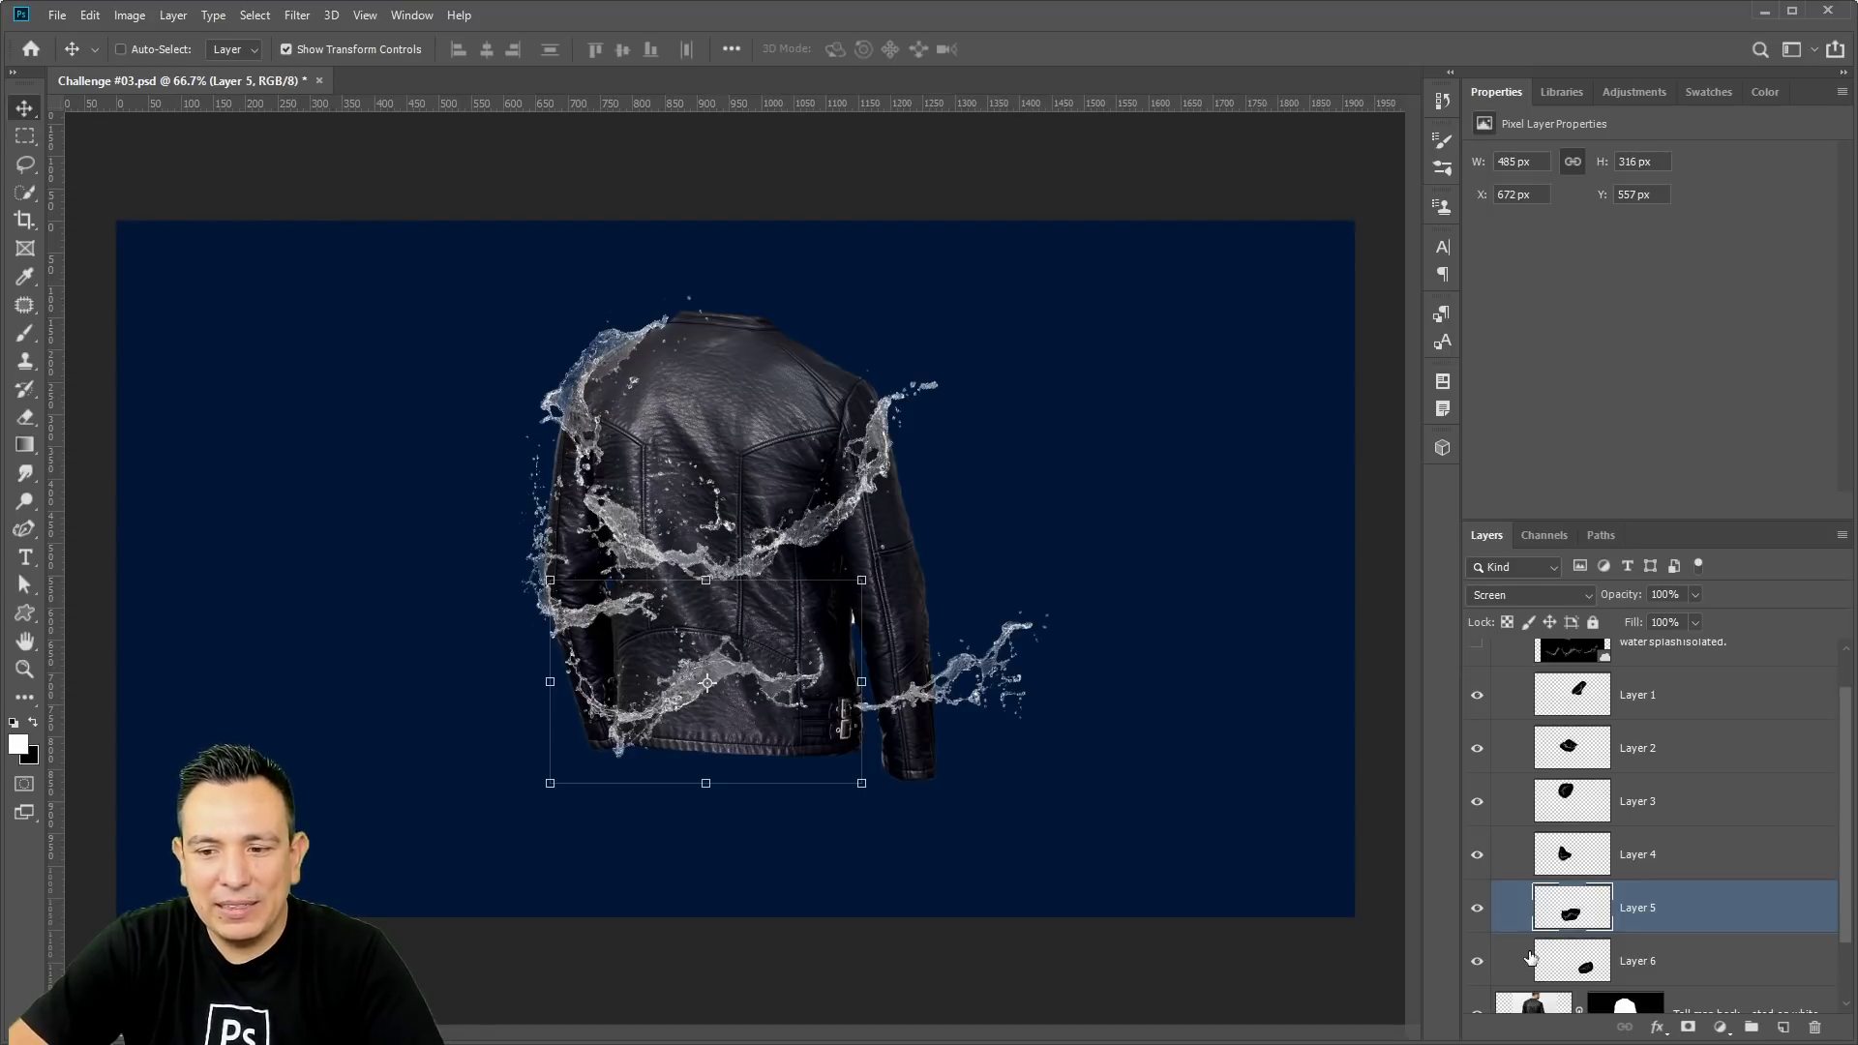
pyautogui.click(89, 16)
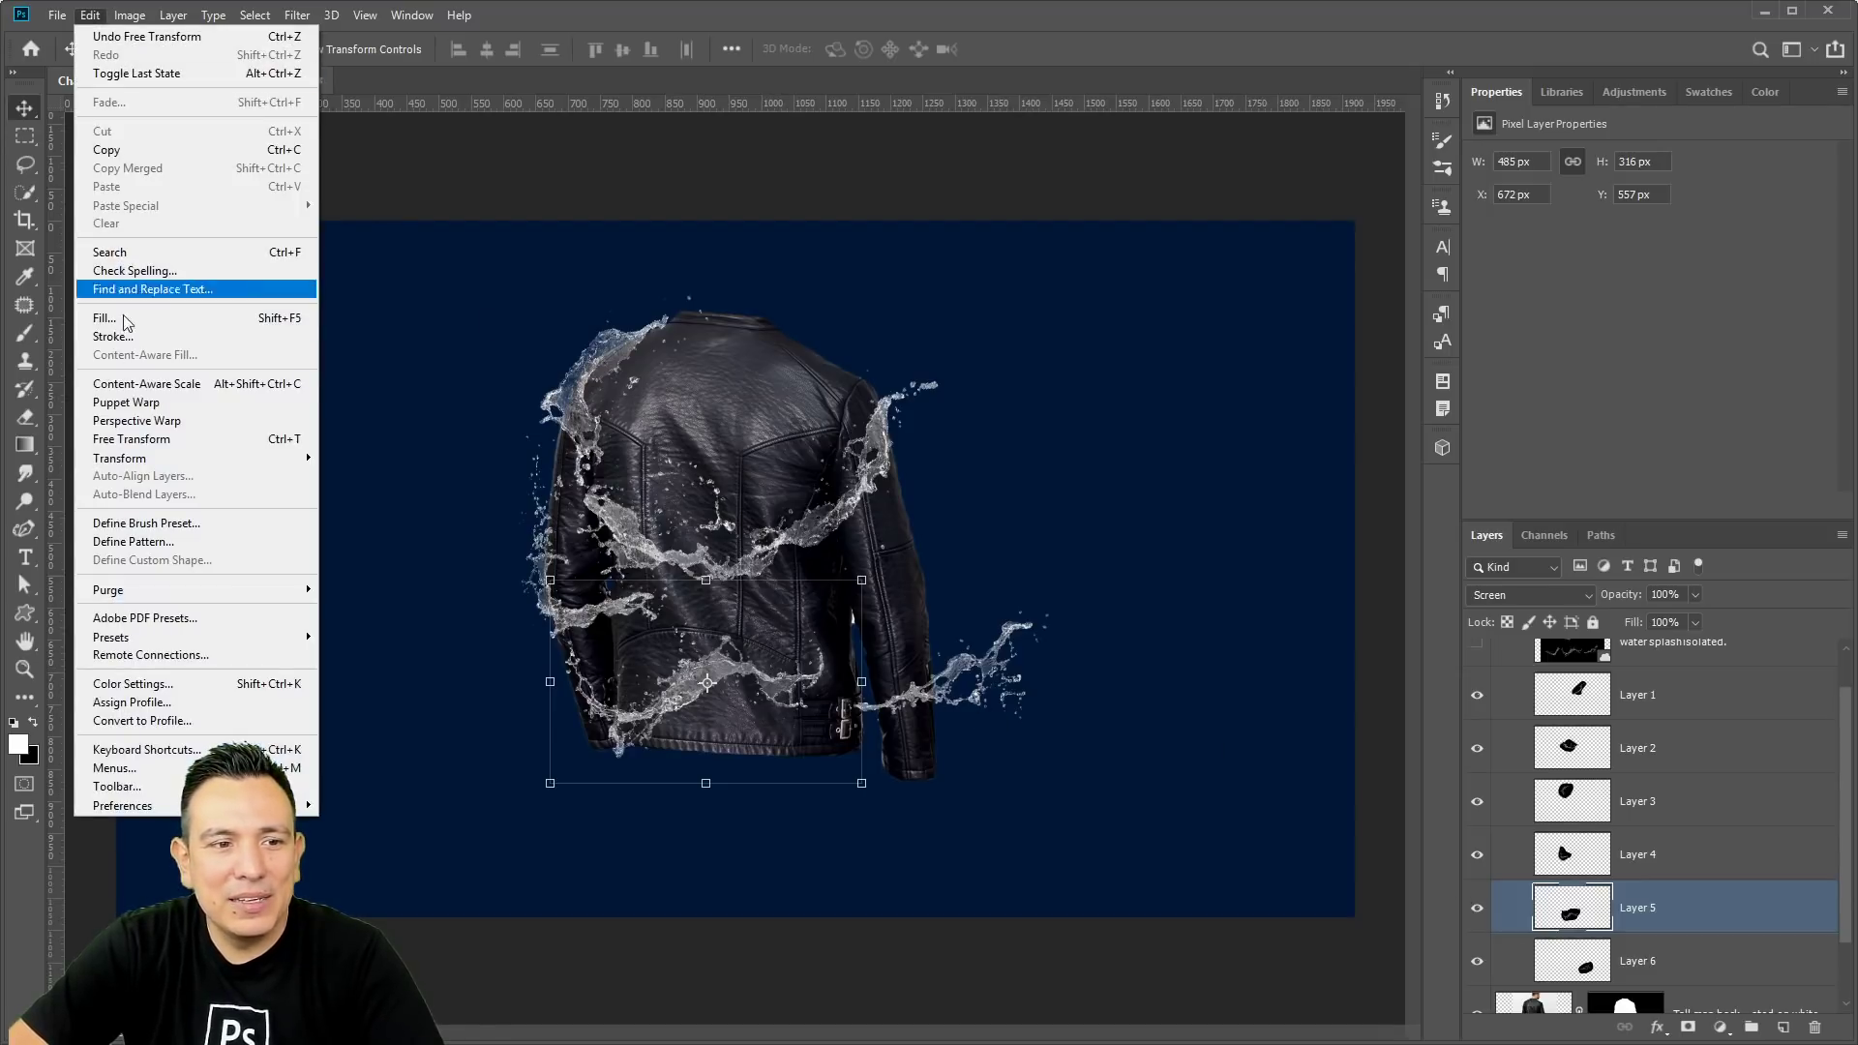
pyautogui.click(135, 403)
pyautogui.click(815, 666)
pyautogui.click(708, 664)
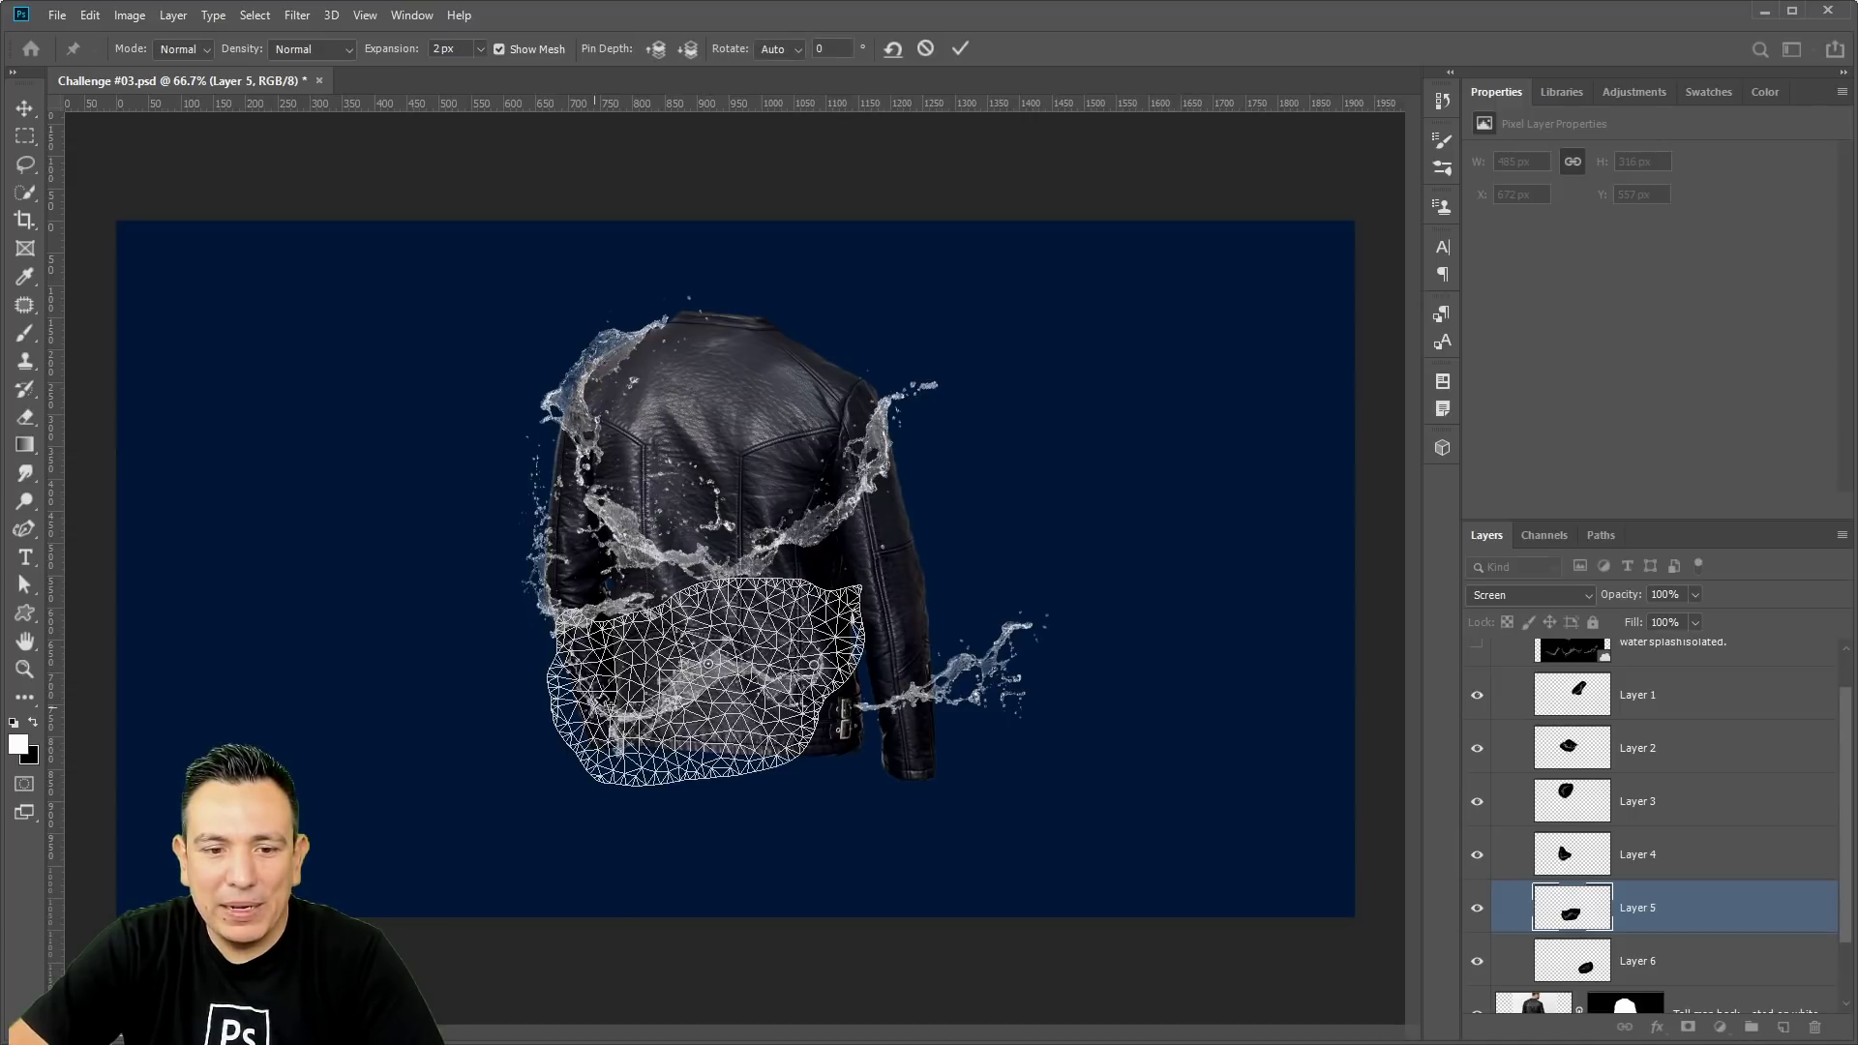
pyautogui.click(503, 53)
pyautogui.moveTo(816, 664); pyautogui.dragTo(831, 578)
pyautogui.moveTo(712, 668); pyautogui.dragTo(713, 654)
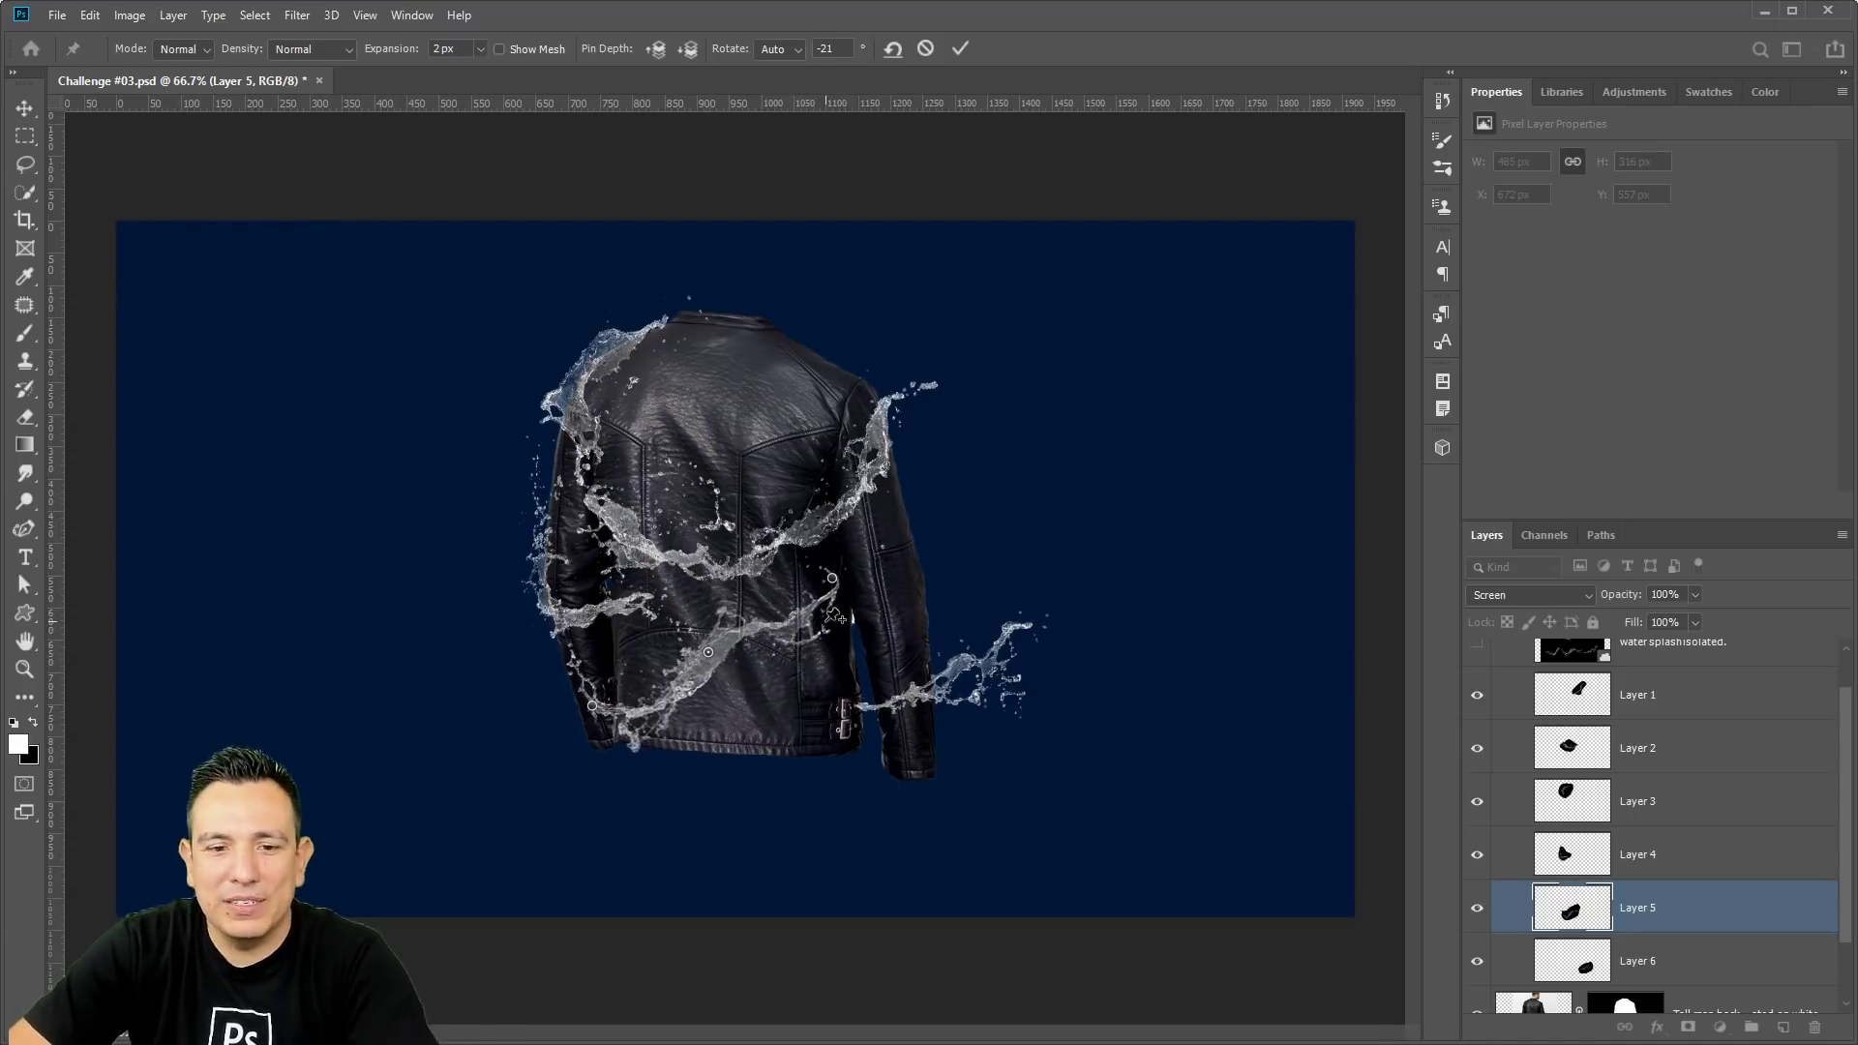
pyautogui.click(957, 54)
# Rotate the Layer 6 splash counterclockwise and position it running up the jacket's right sleeve.
pyautogui.hotkey('alt', '[')
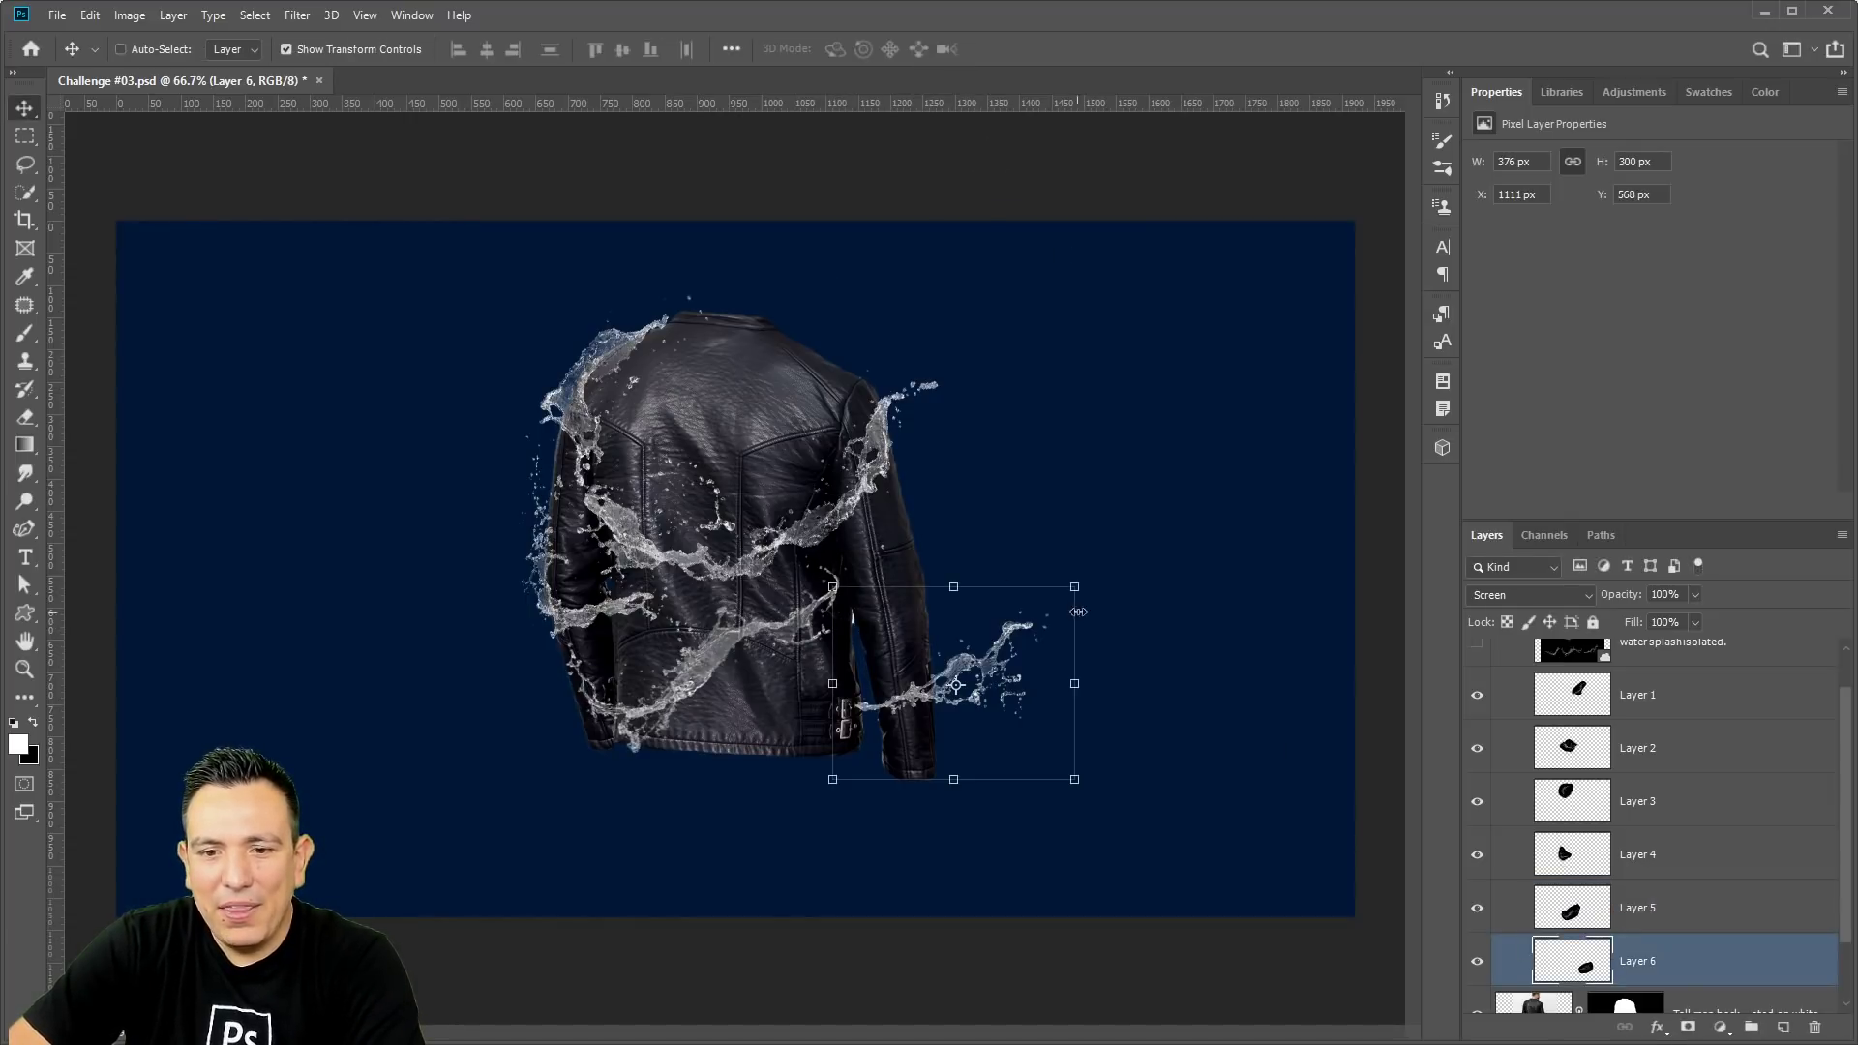
pyautogui.moveTo(1104, 573); pyautogui.dragTo(966, 496)
pyautogui.moveTo(951, 659); pyautogui.dragTo(912, 609)
pyautogui.press('Return')
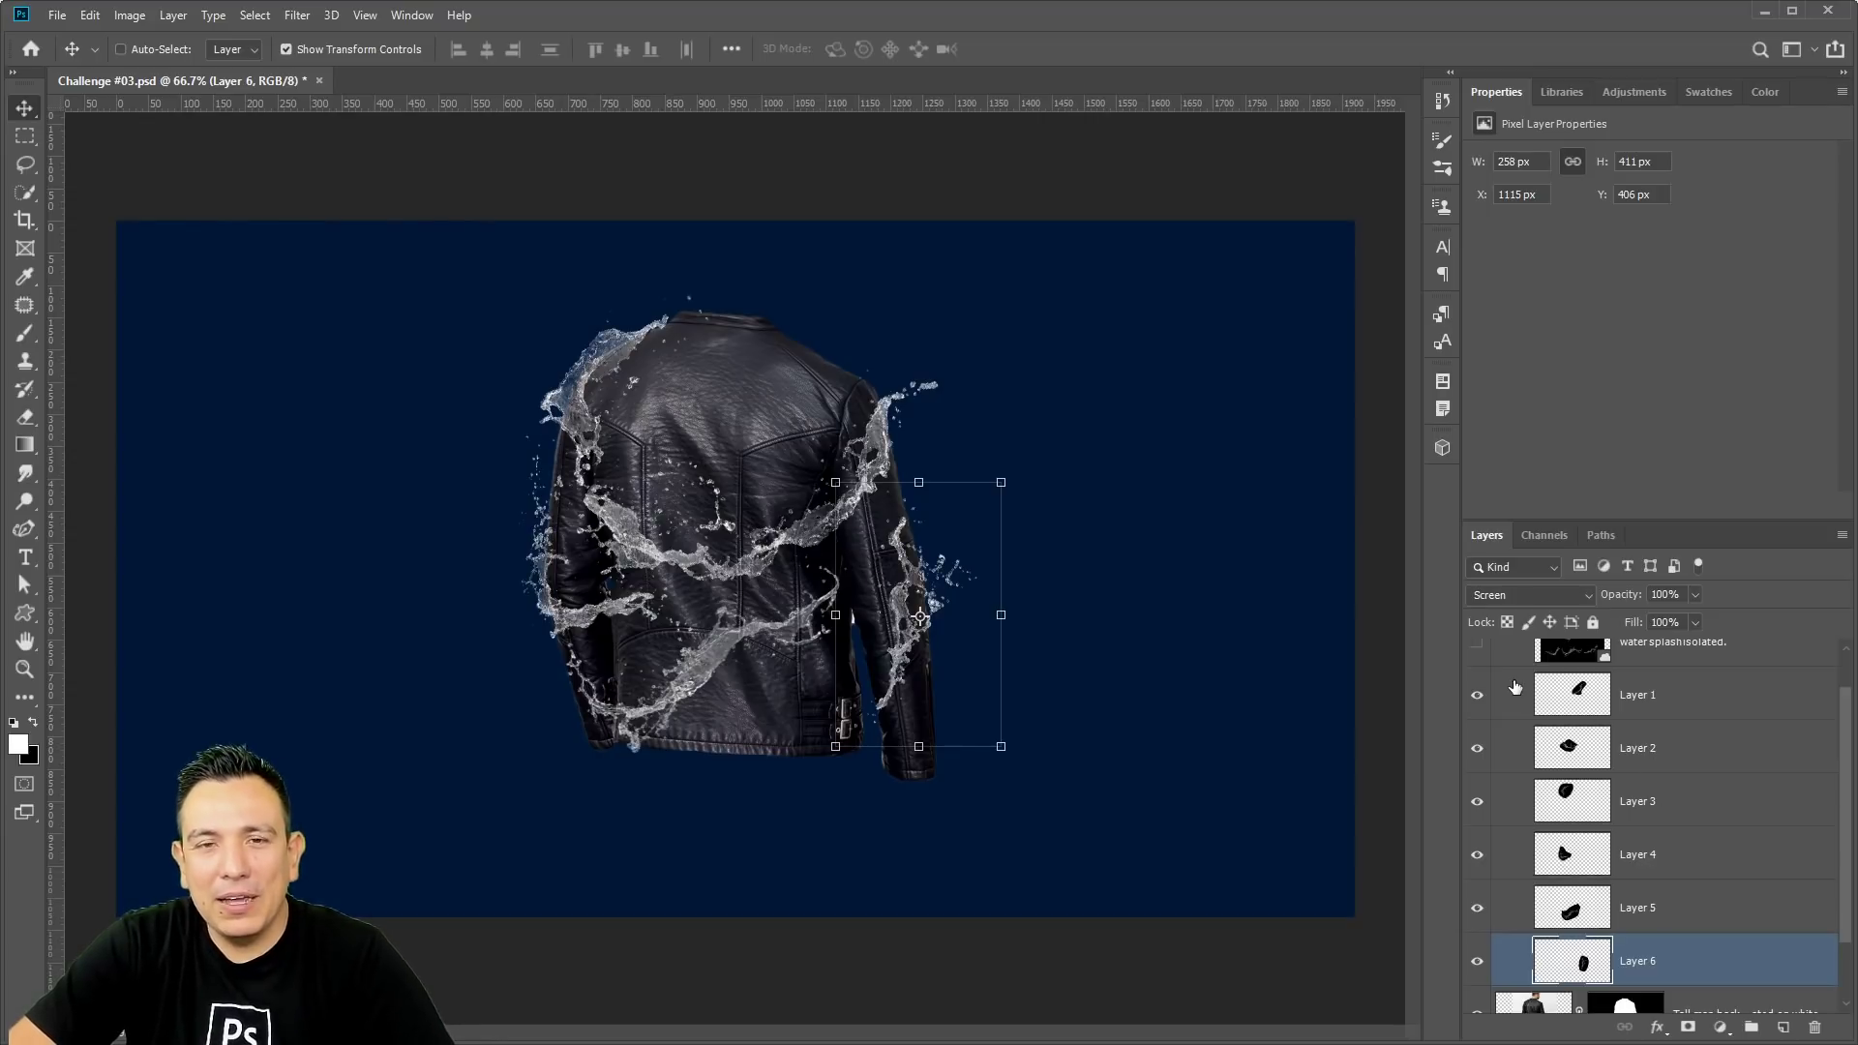
# Duplicate the Layer 6 splash, move the copy onto the jacket's upper back and rotate it to rise toward the collar.
pyautogui.moveTo(910, 636); pyautogui.dragTo(781, 421)
pyautogui.moveTo(889, 262); pyautogui.dragTo(772, 374)
pyautogui.press('Return')
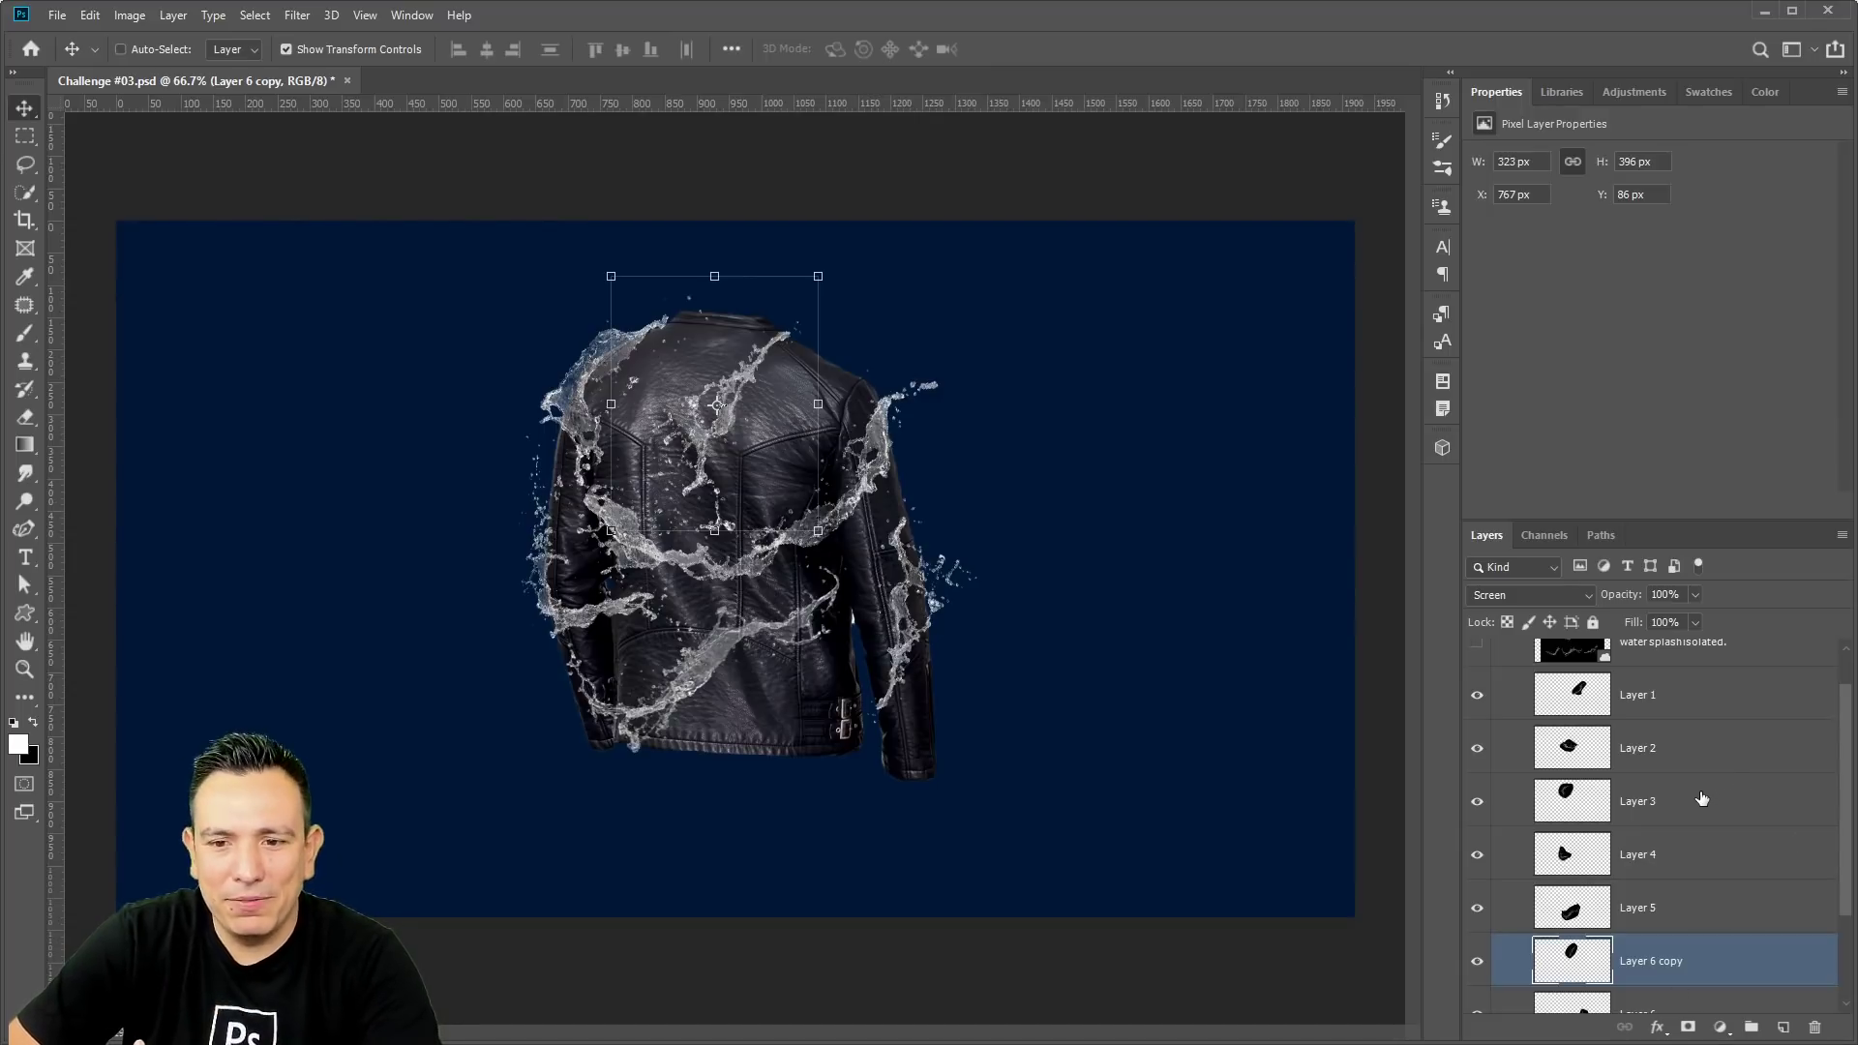
# Add a Selective Color adjustment above the jacket layer and clip it to the jacket.
pyautogui.scroll(-3, 1624, 948)
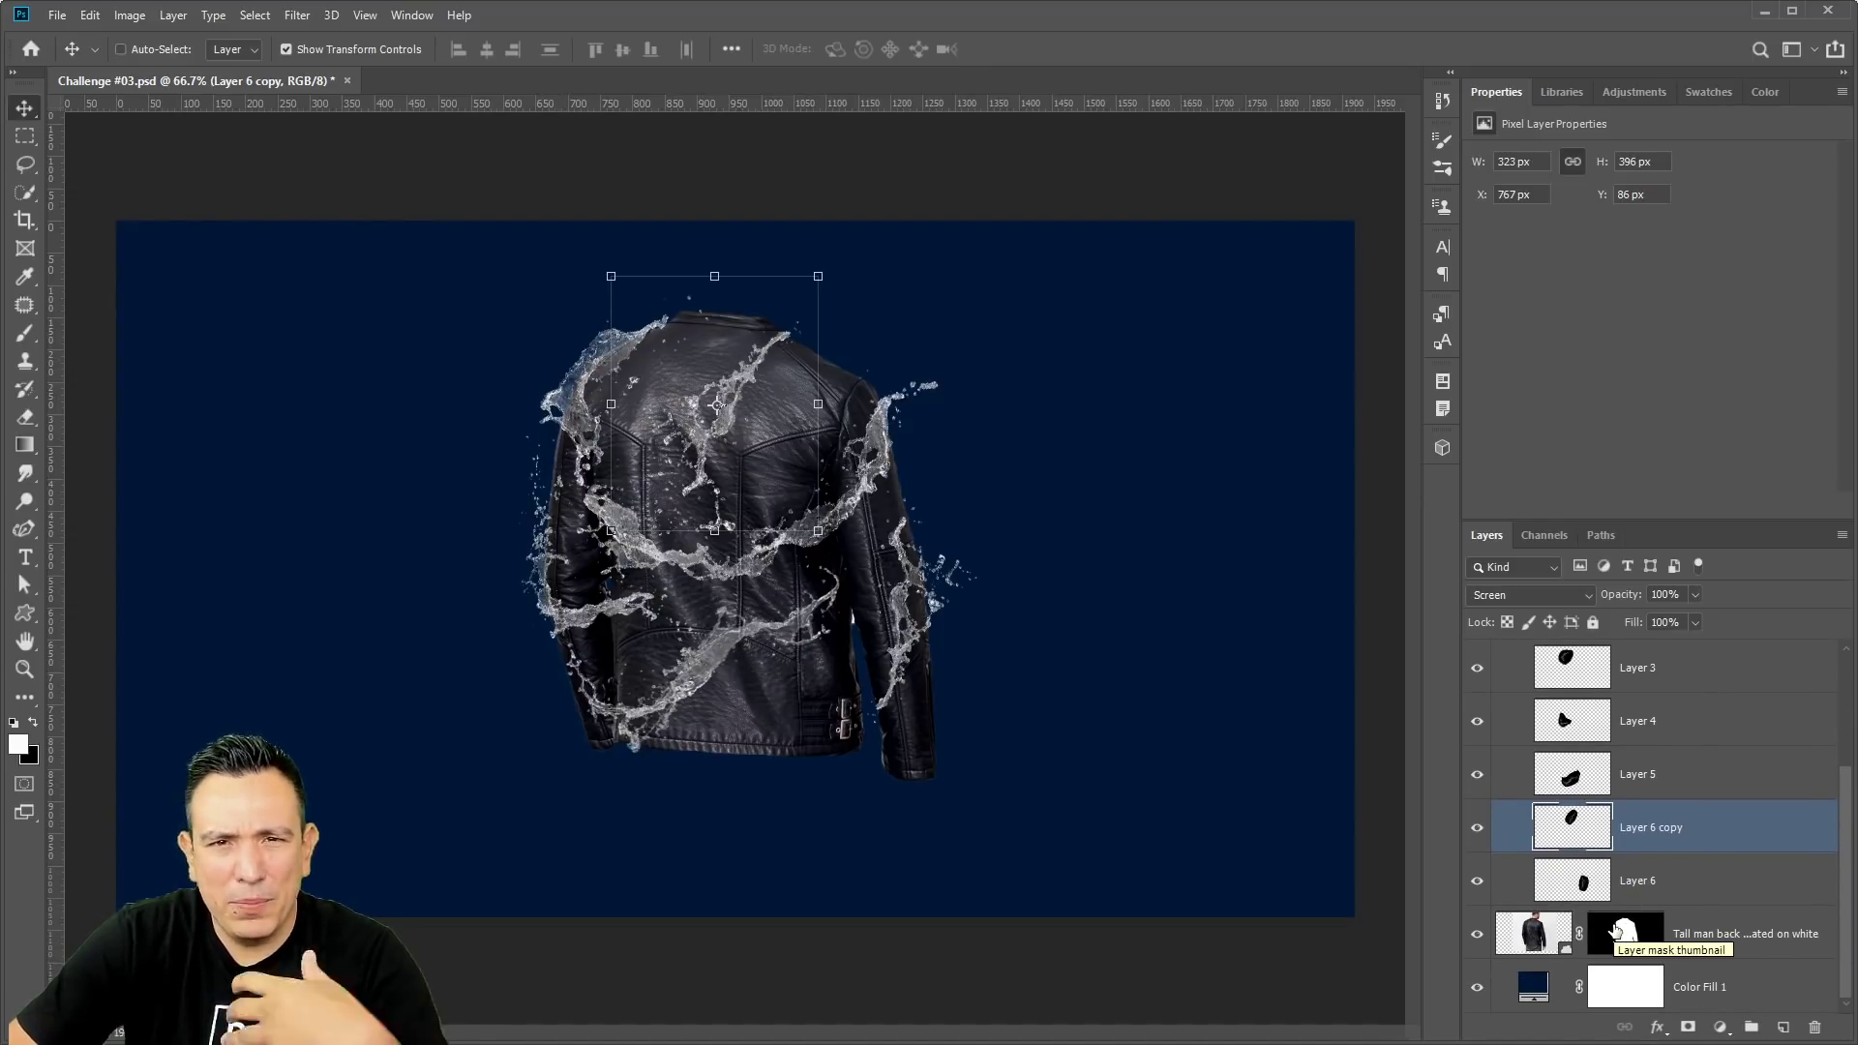
pyautogui.click(1722, 946)
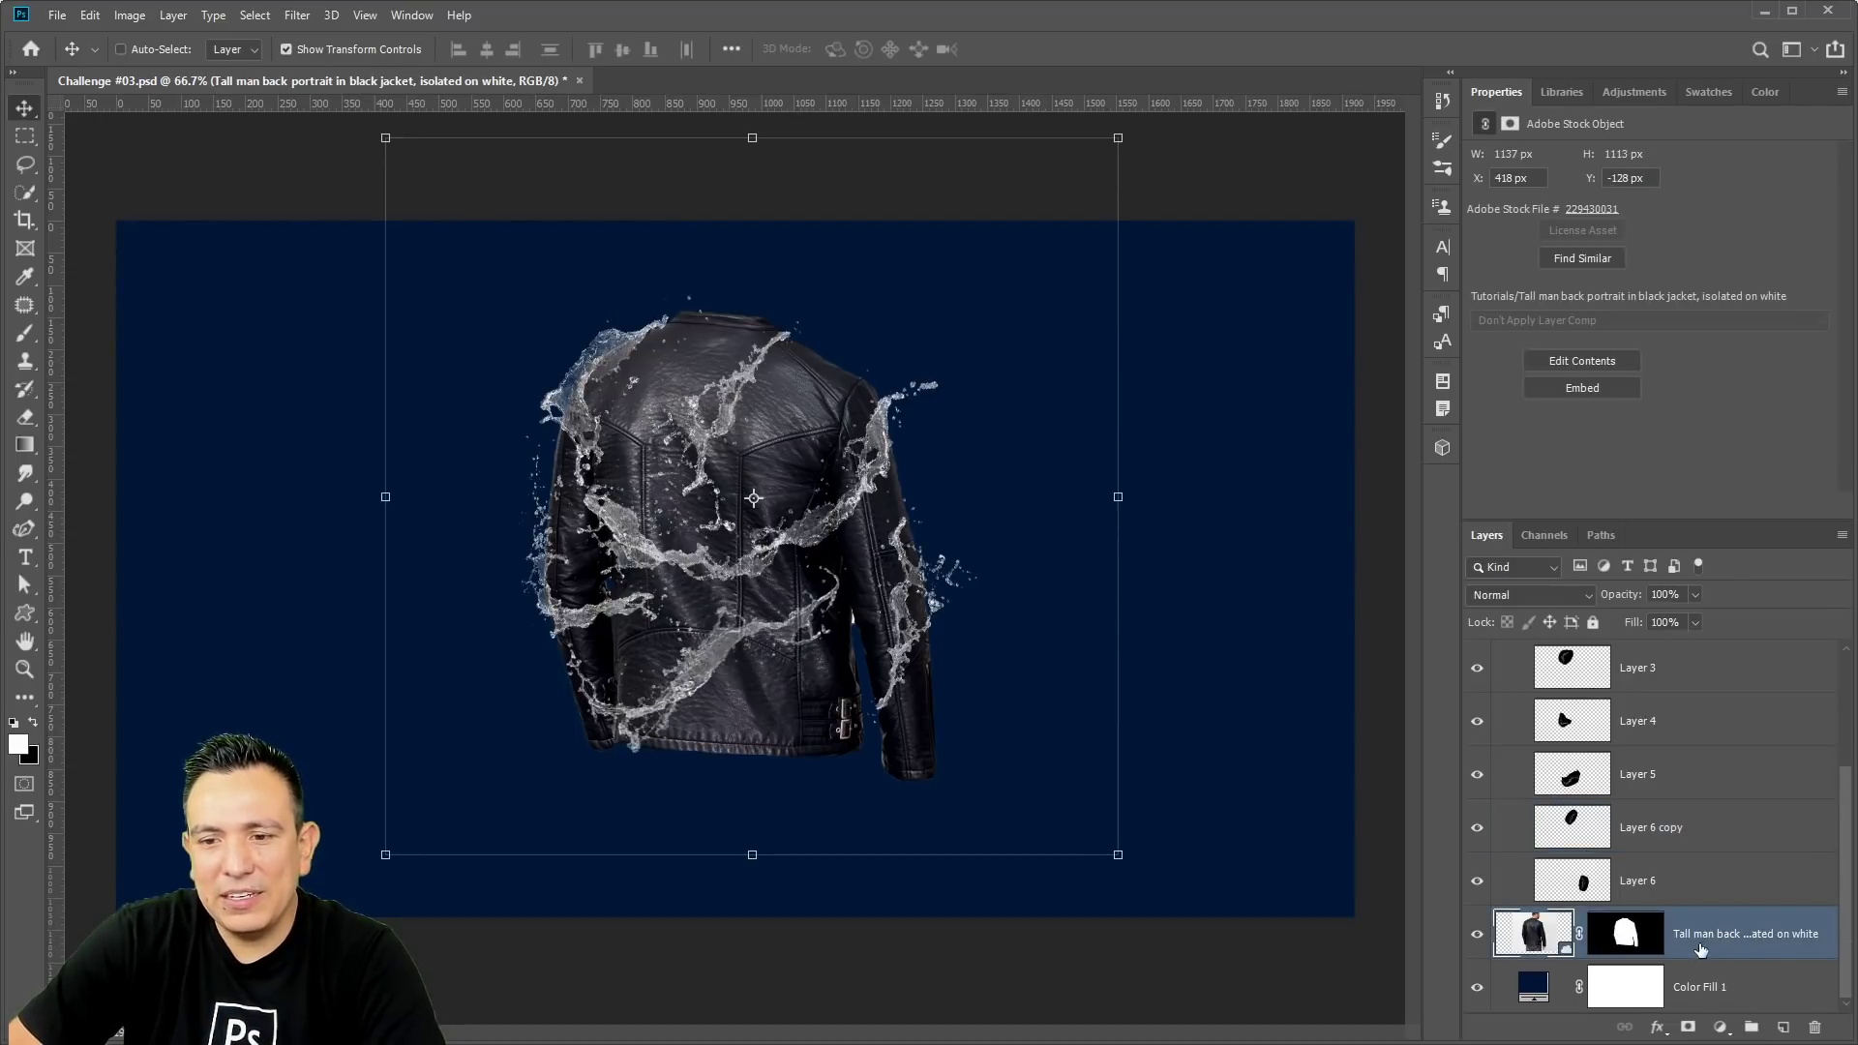
pyautogui.click(1720, 1028)
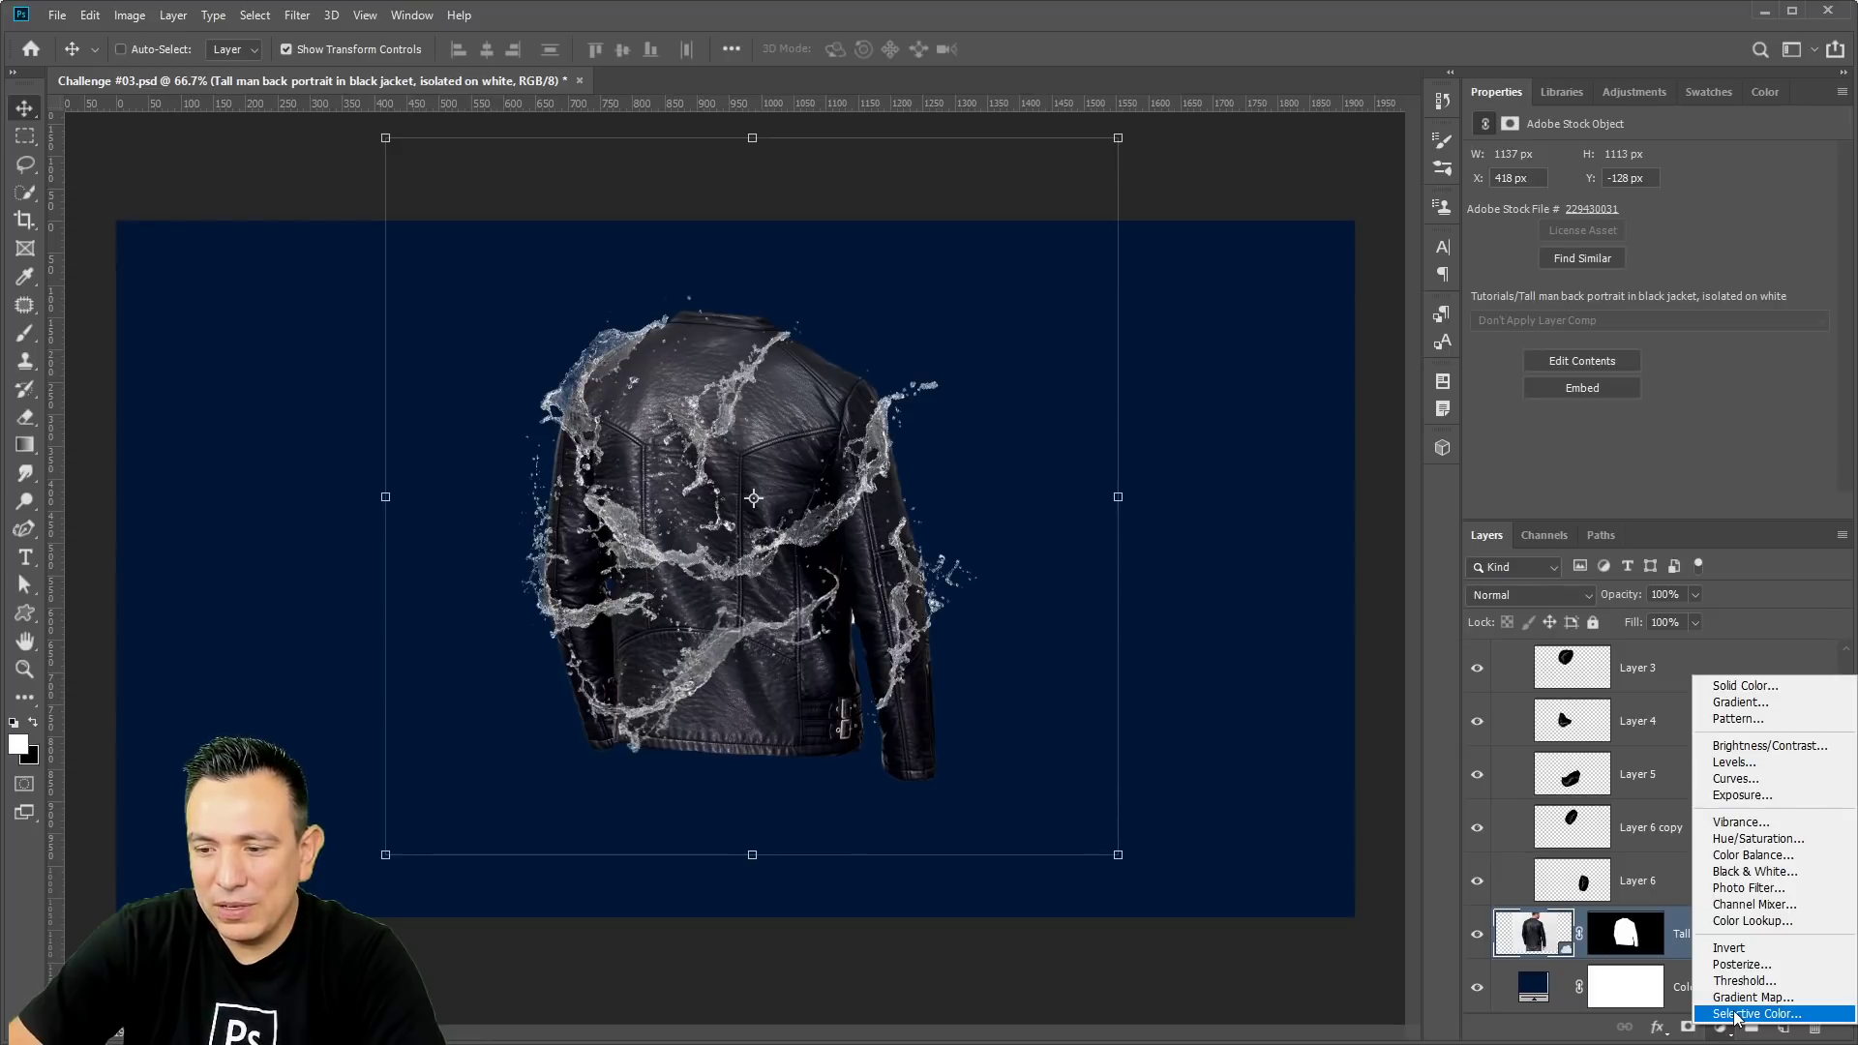
pyautogui.click(1734, 1013)
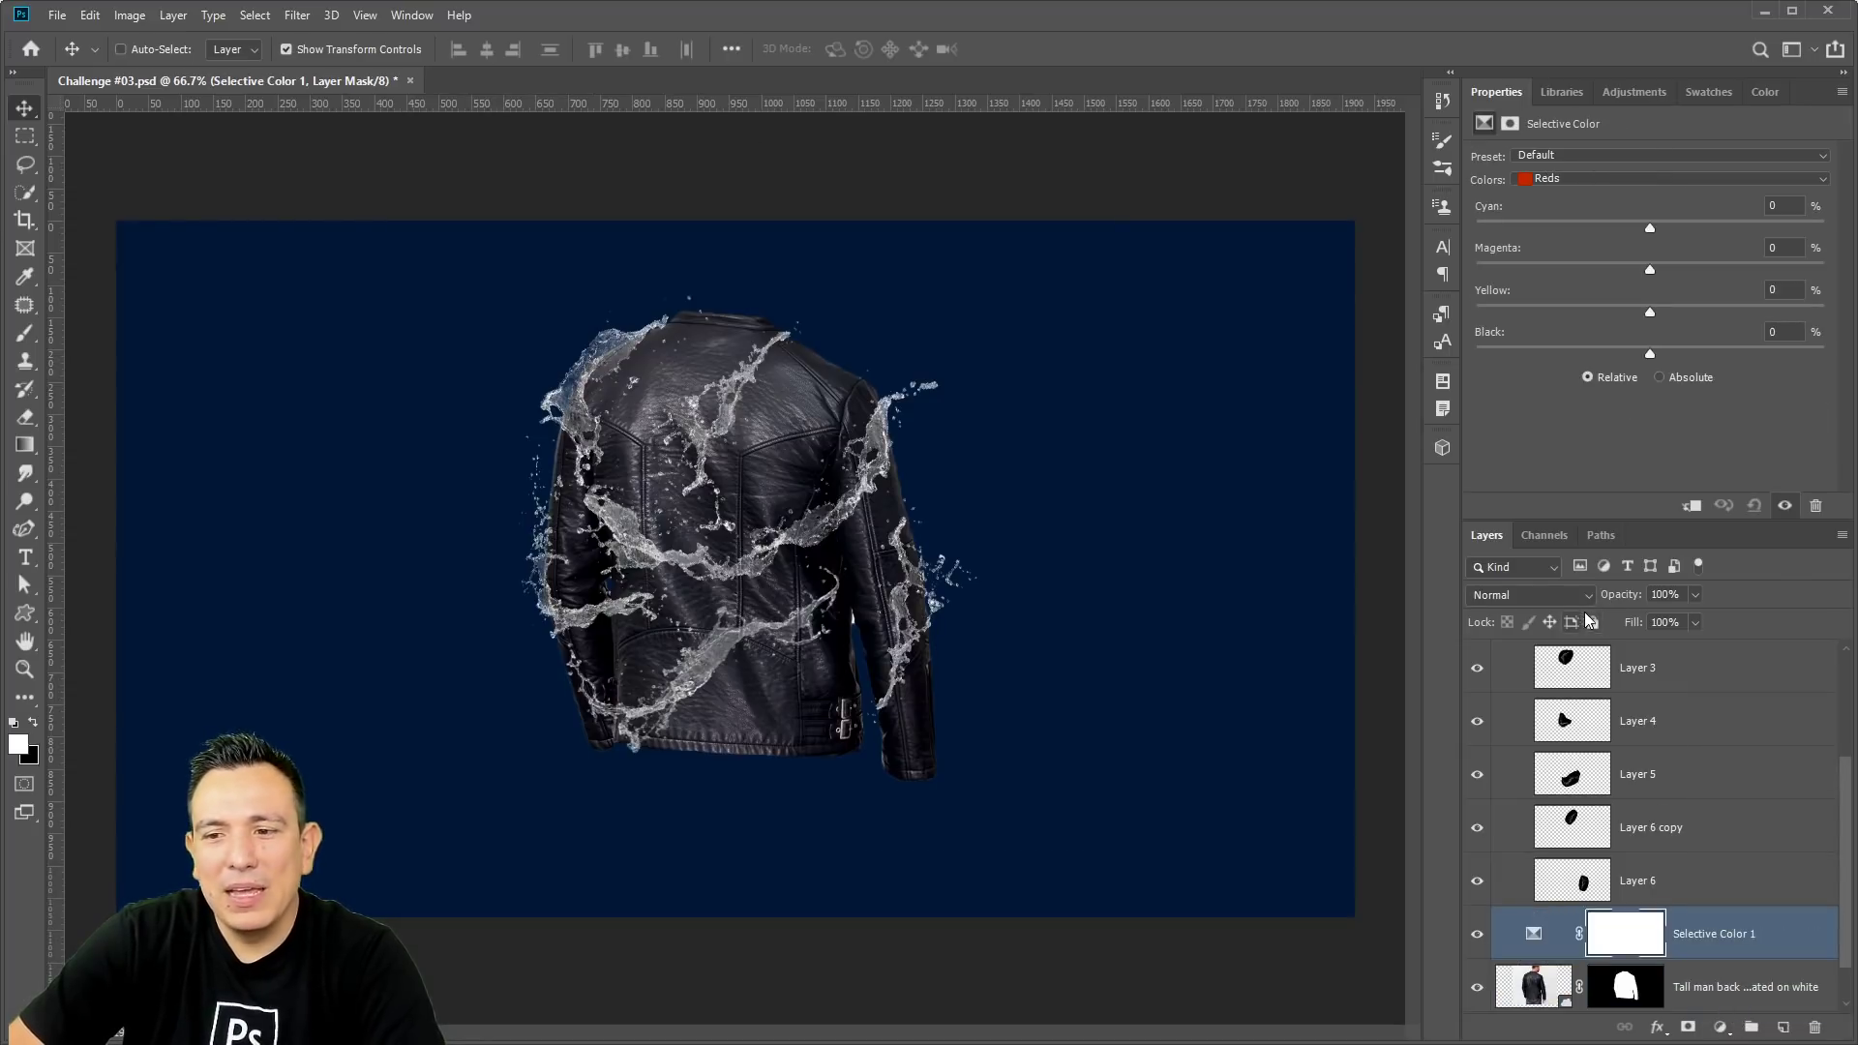
pyautogui.click(1690, 507)
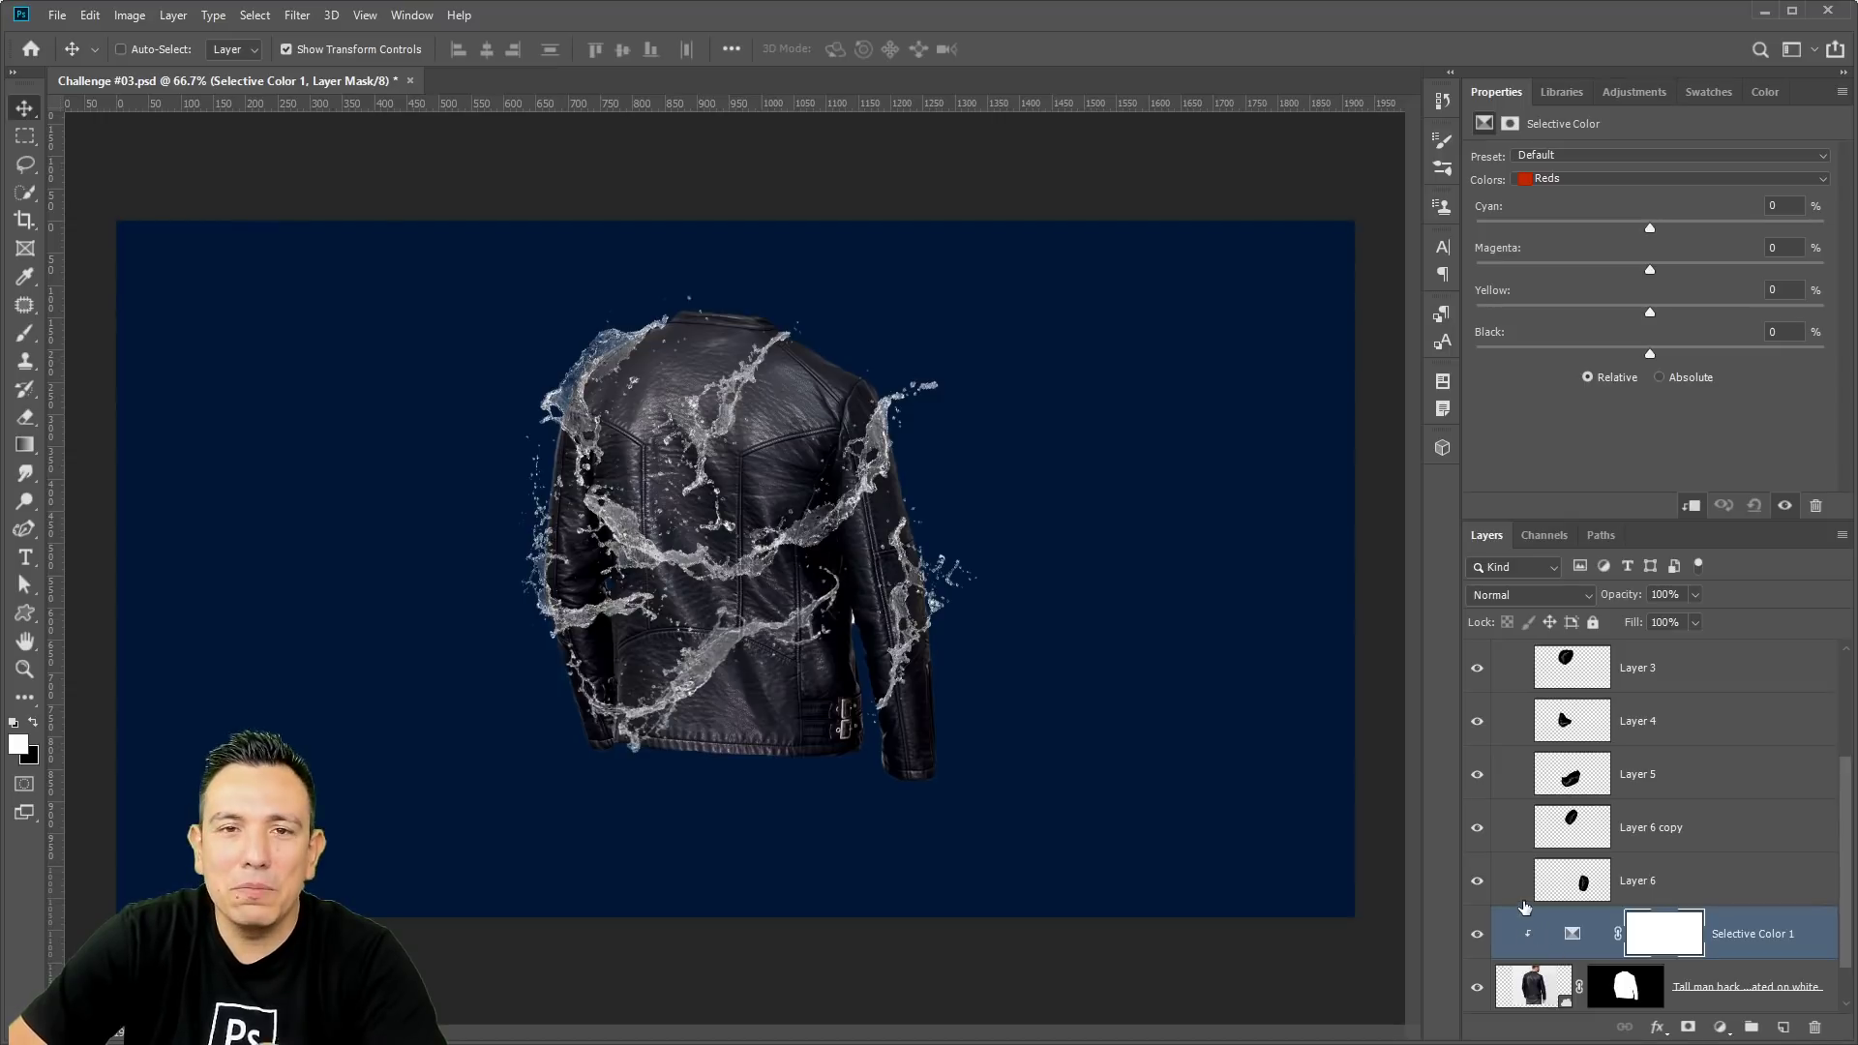
# Try a Reds Cyan change, reset it, try Neutrals at Cyan +17% and Yellow -17%, and reset the Selective Color adjustment again.
pyautogui.moveTo(1651, 230); pyautogui.dragTo(1581, 229)
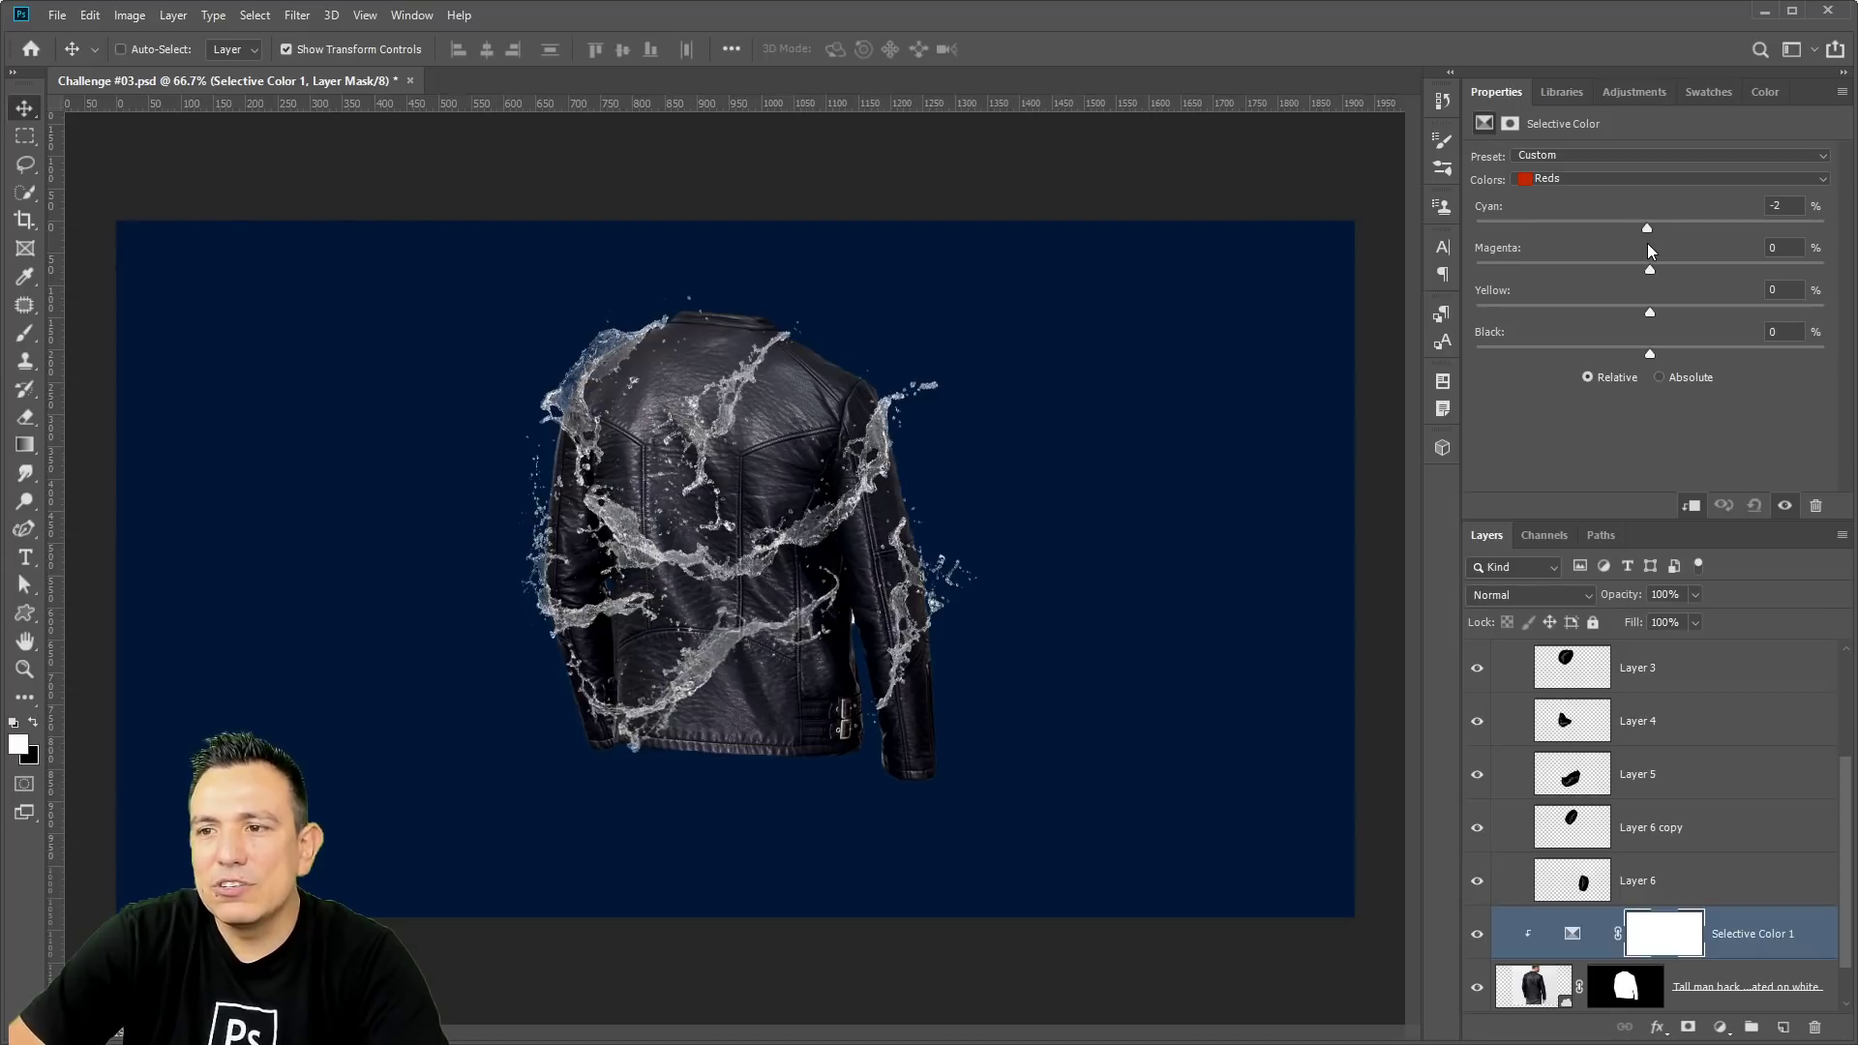
pyautogui.click(1754, 505)
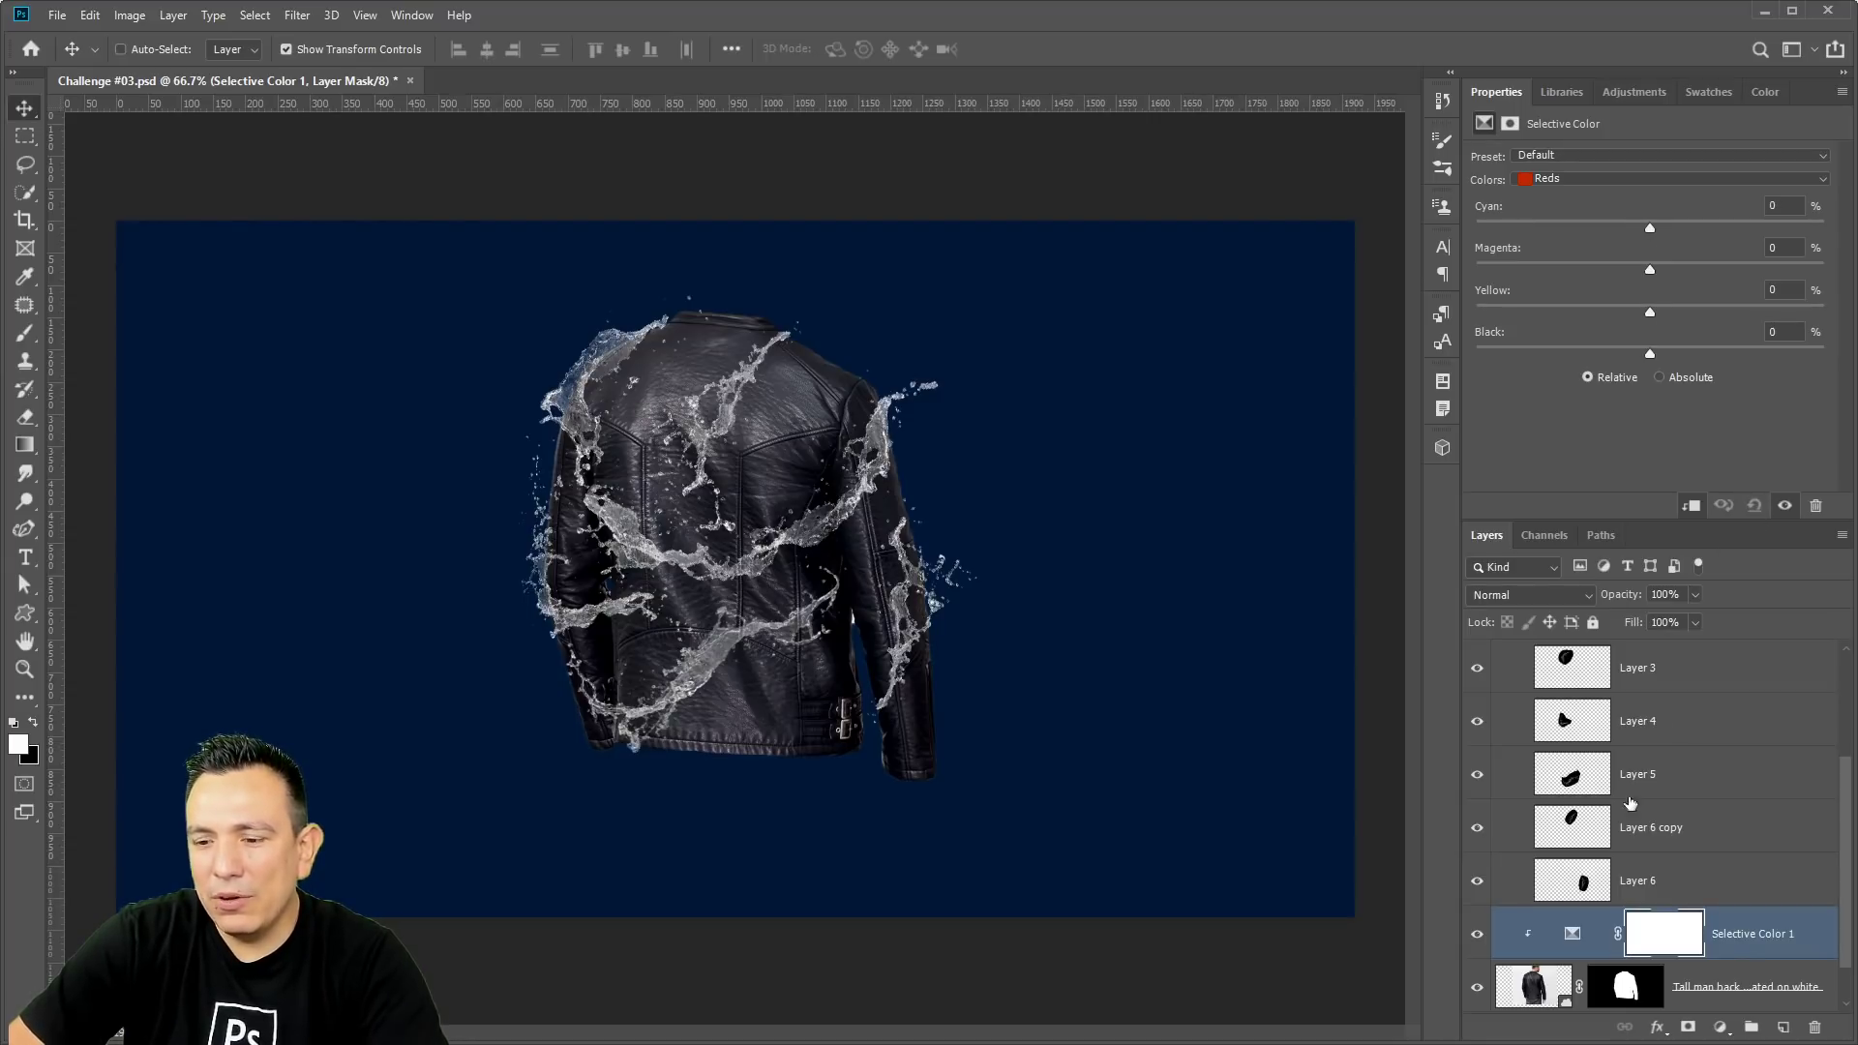
pyautogui.click(1548, 179)
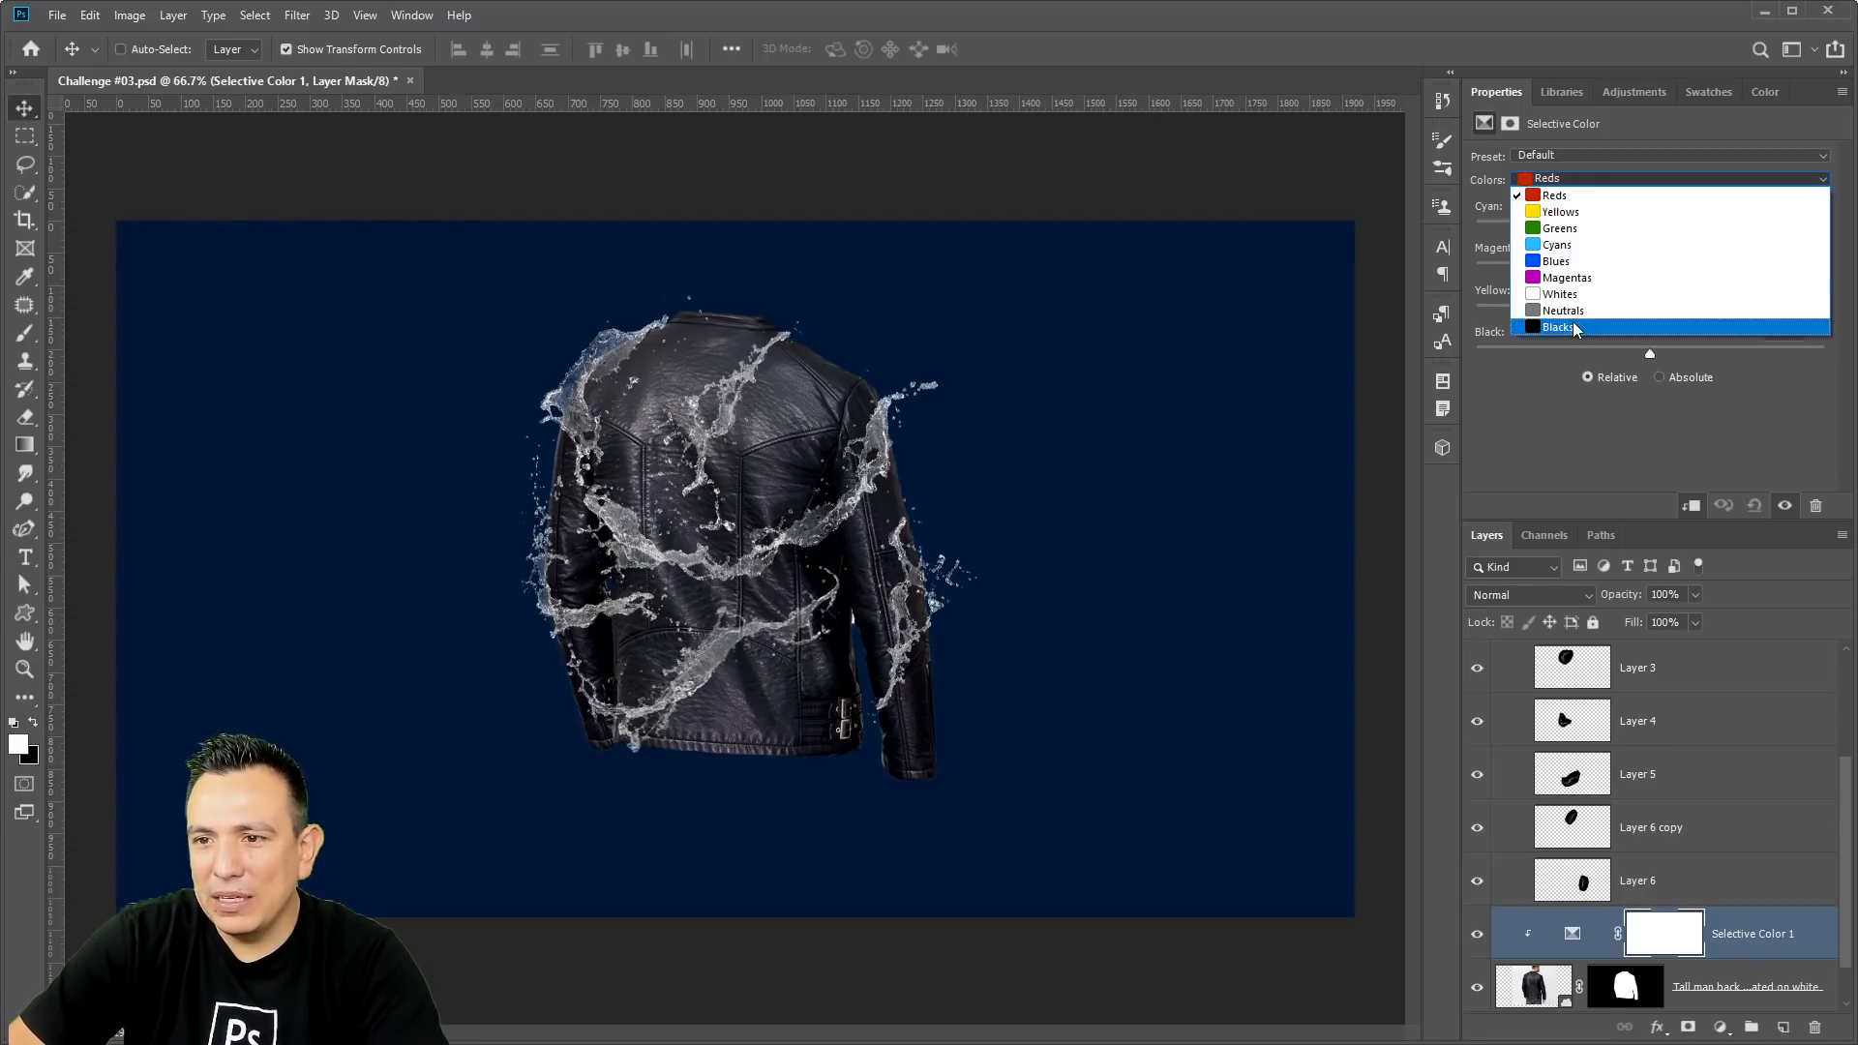
pyautogui.click(1636, 306)
pyautogui.moveTo(1651, 229)
pyautogui.mouseDown()
pyautogui.moveTo(1780, 228)
pyautogui.moveTo(1488, 230)
pyautogui.moveTo(1680, 234)
pyautogui.mouseUp()
pyautogui.moveTo(1651, 312); pyautogui.dragTo(1622, 311)
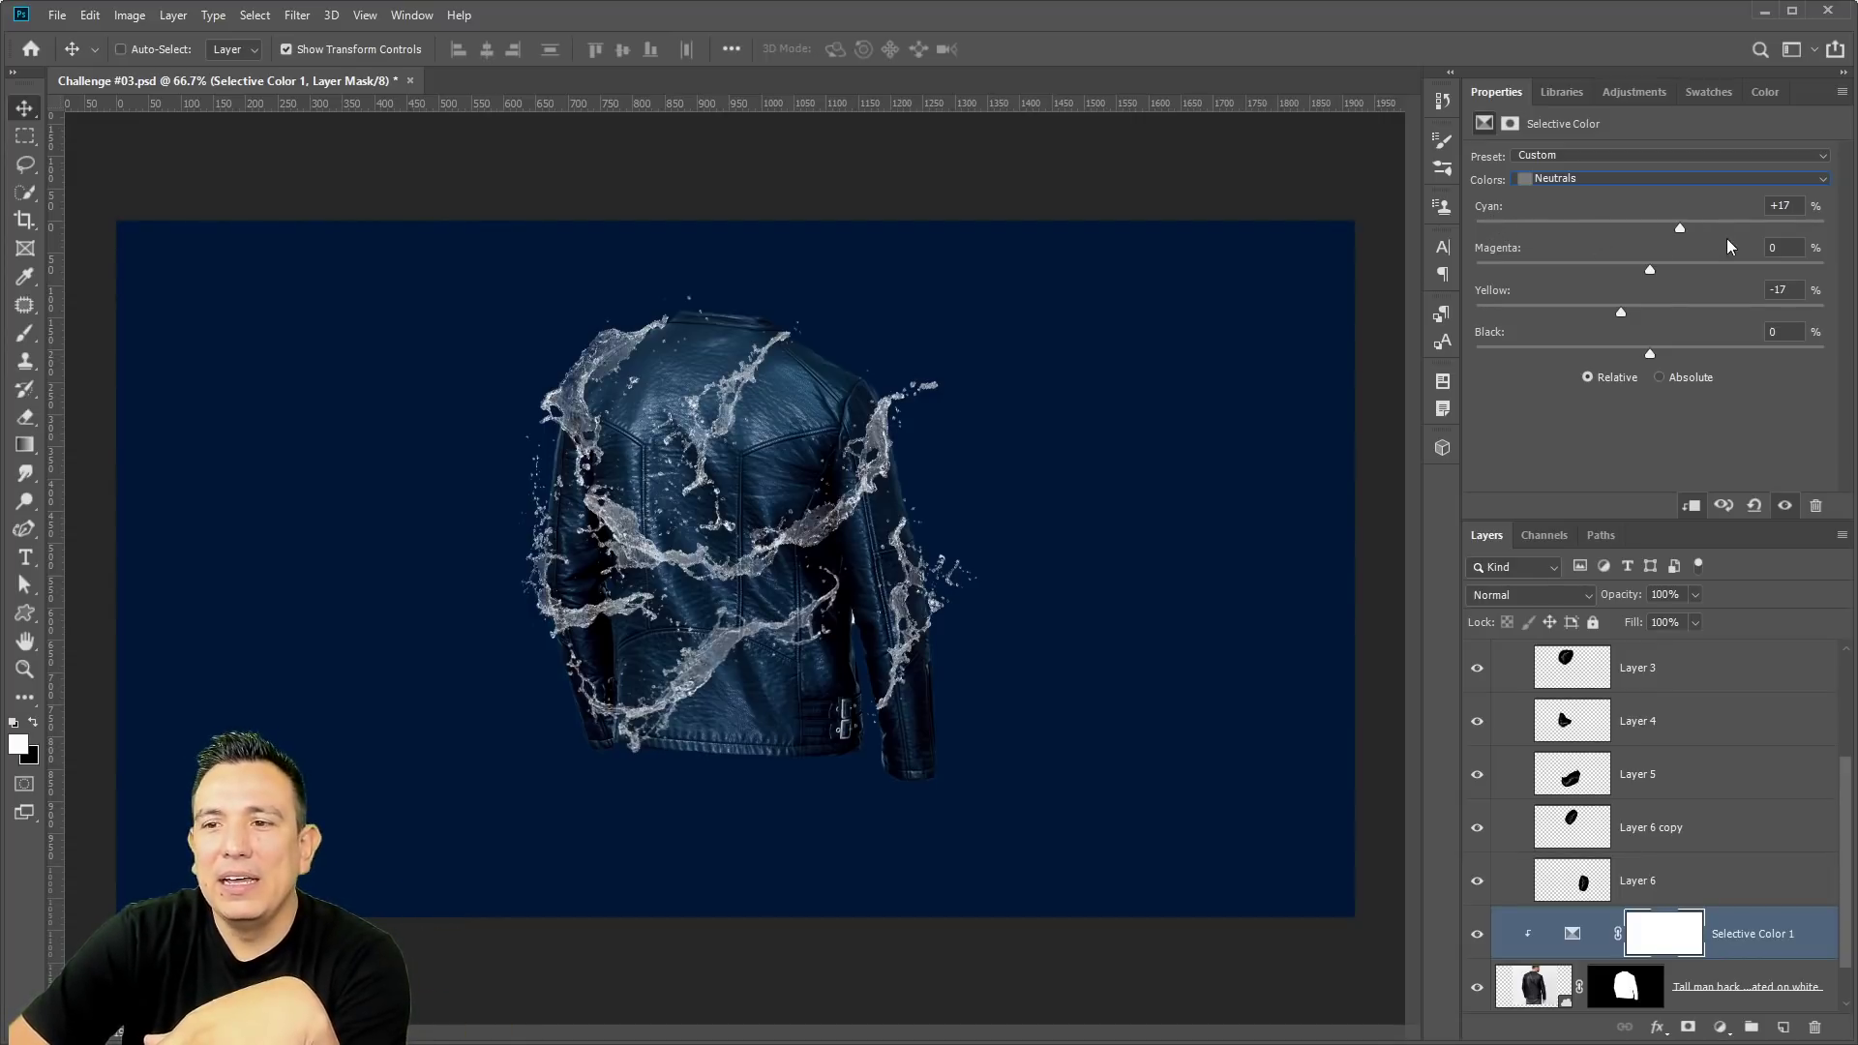
pyautogui.click(1753, 505)
# Try lowering Cyan in the Reds and setting Yellow to -21% in the Neutrals of the Selective Color adjustment.
pyautogui.moveTo(1651, 228); pyautogui.dragTo(1626, 227)
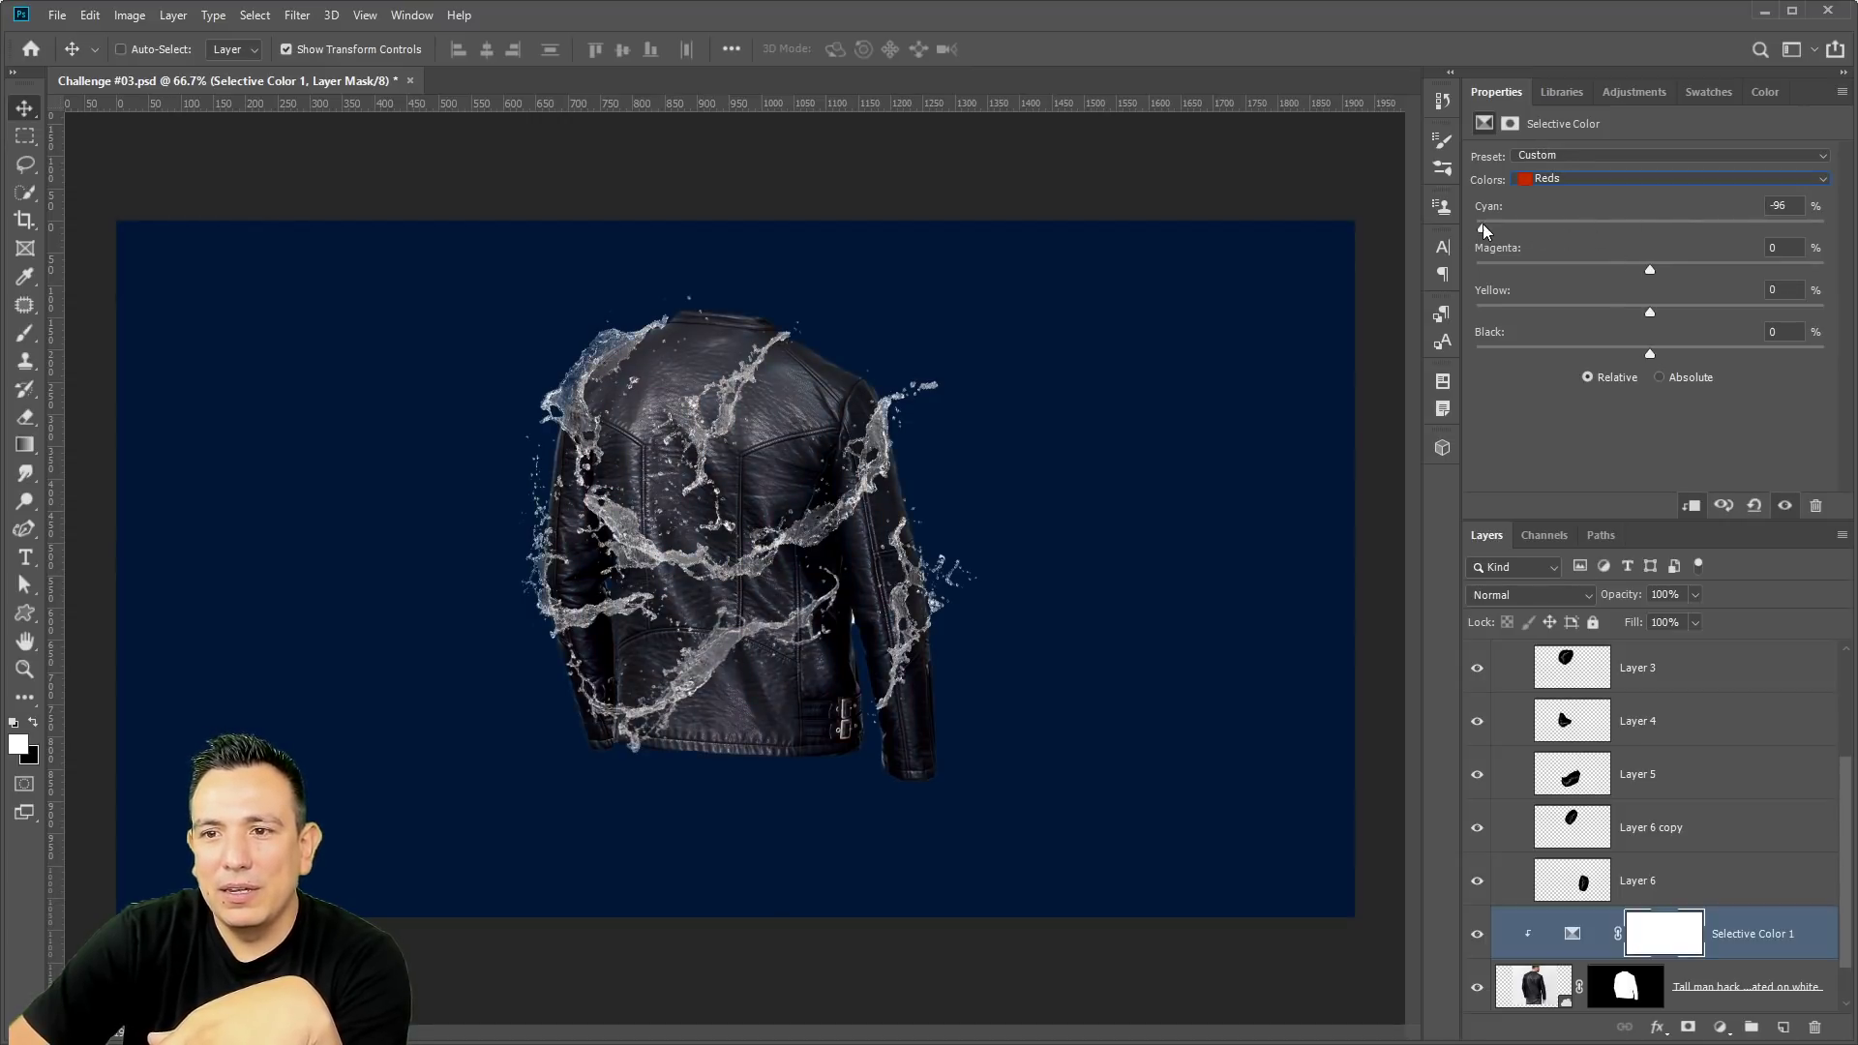
pyautogui.click(1564, 178)
pyautogui.click(1558, 310)
pyautogui.moveTo(1646, 226); pyautogui.dragTo(1647, 269)
pyautogui.moveTo(1651, 315); pyautogui.dragTo(1499, 315)
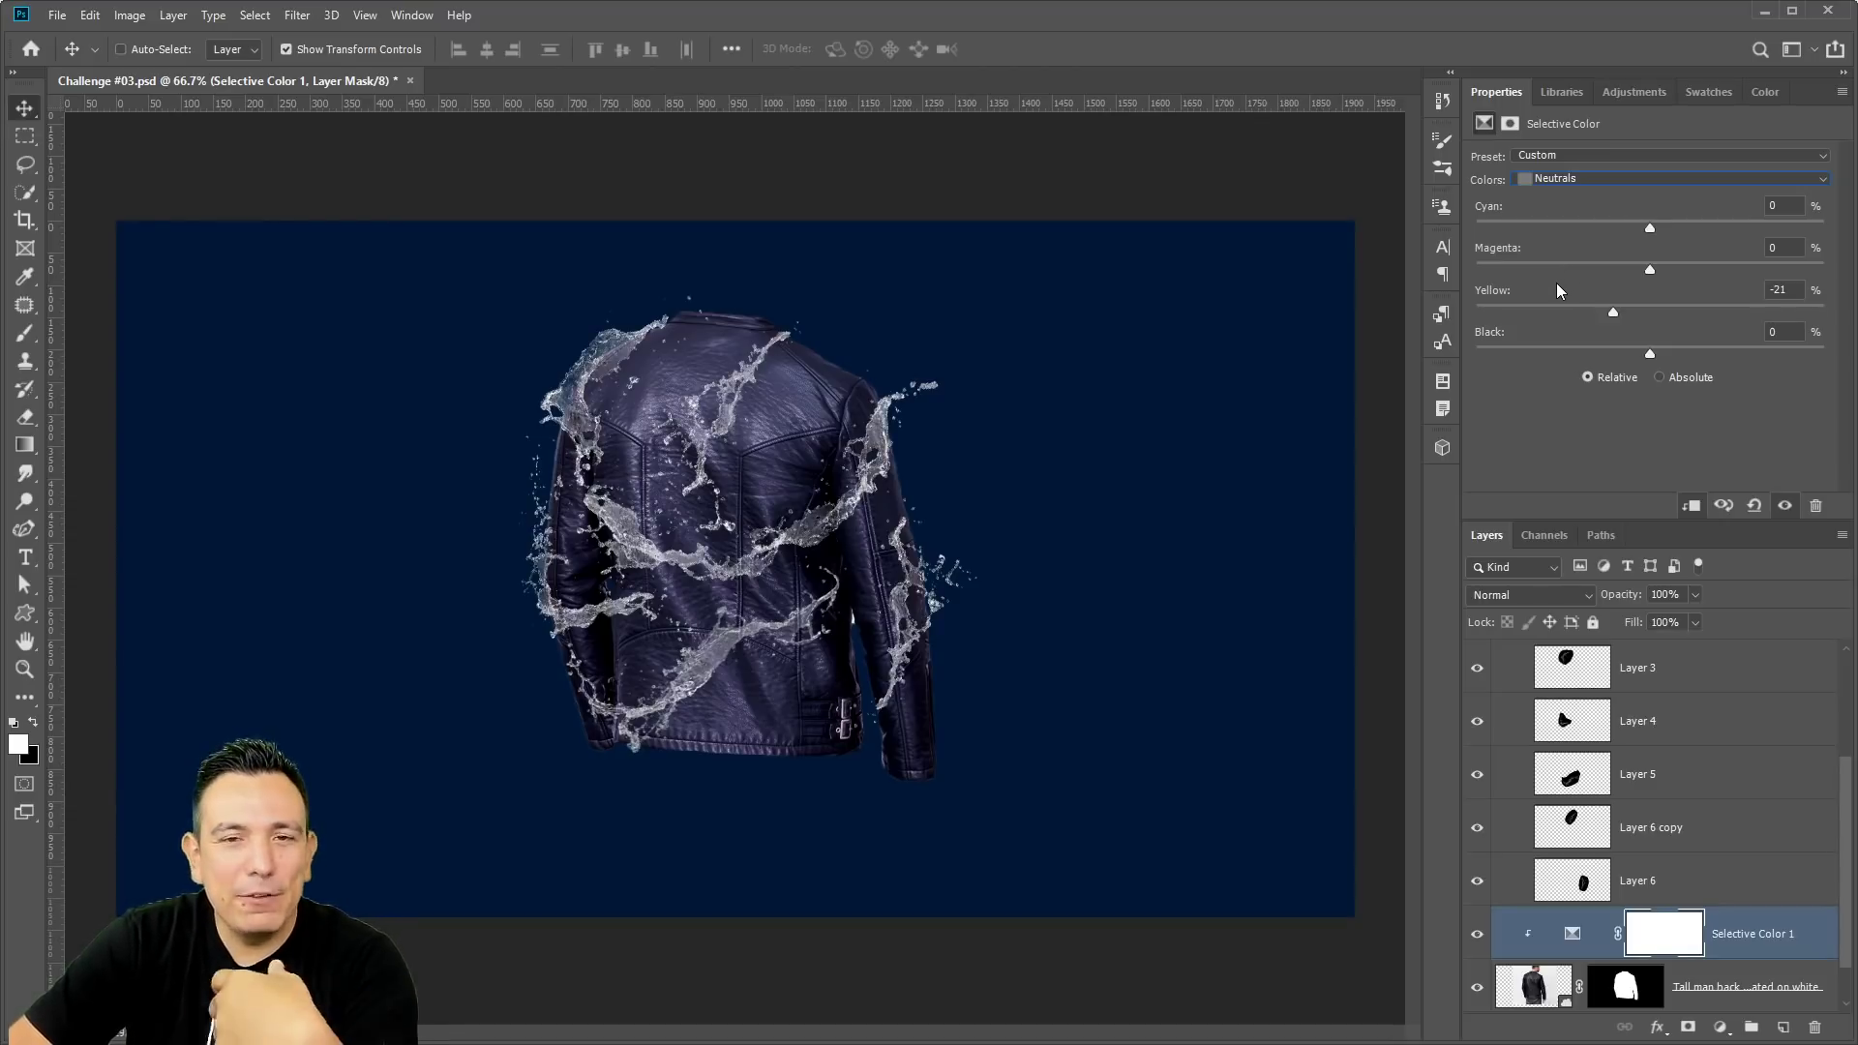
# Try a Color Balance adjustment placed between the jacket and the Color Fill background, and delete it.
pyautogui.click(1720, 1028)
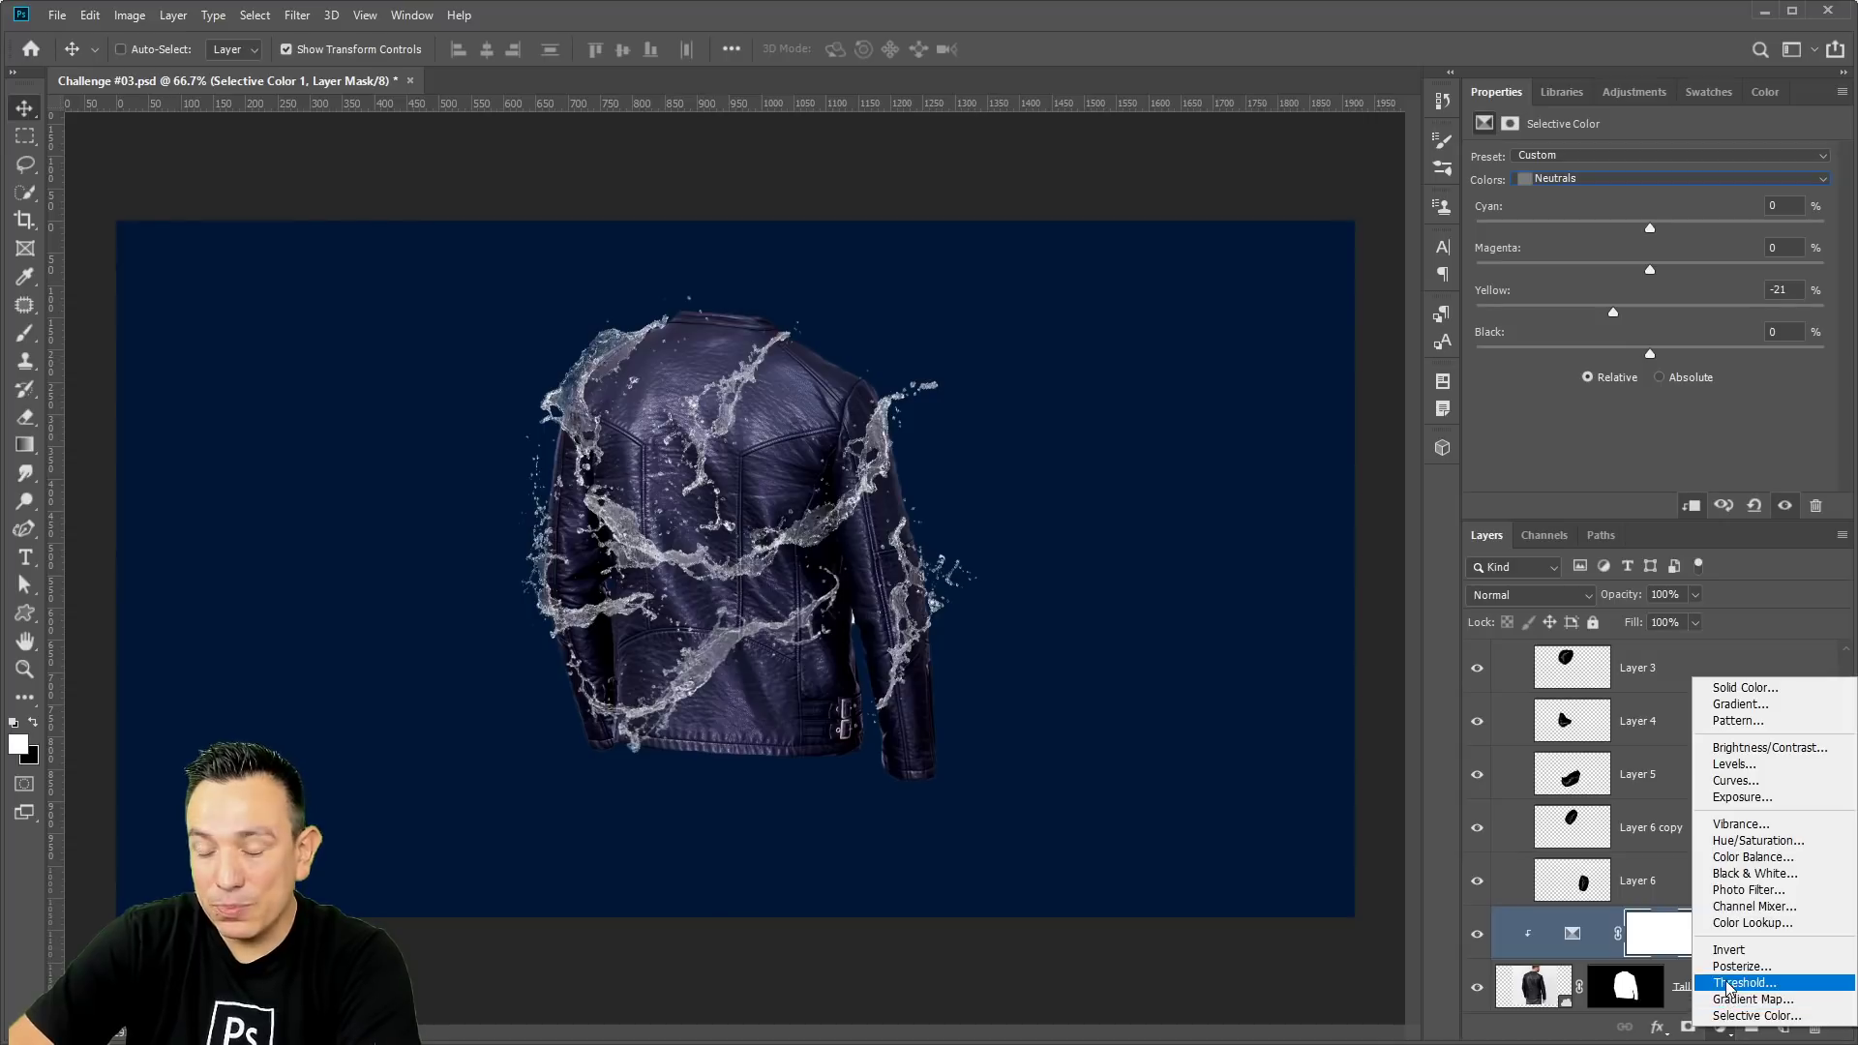
pyautogui.click(1754, 857)
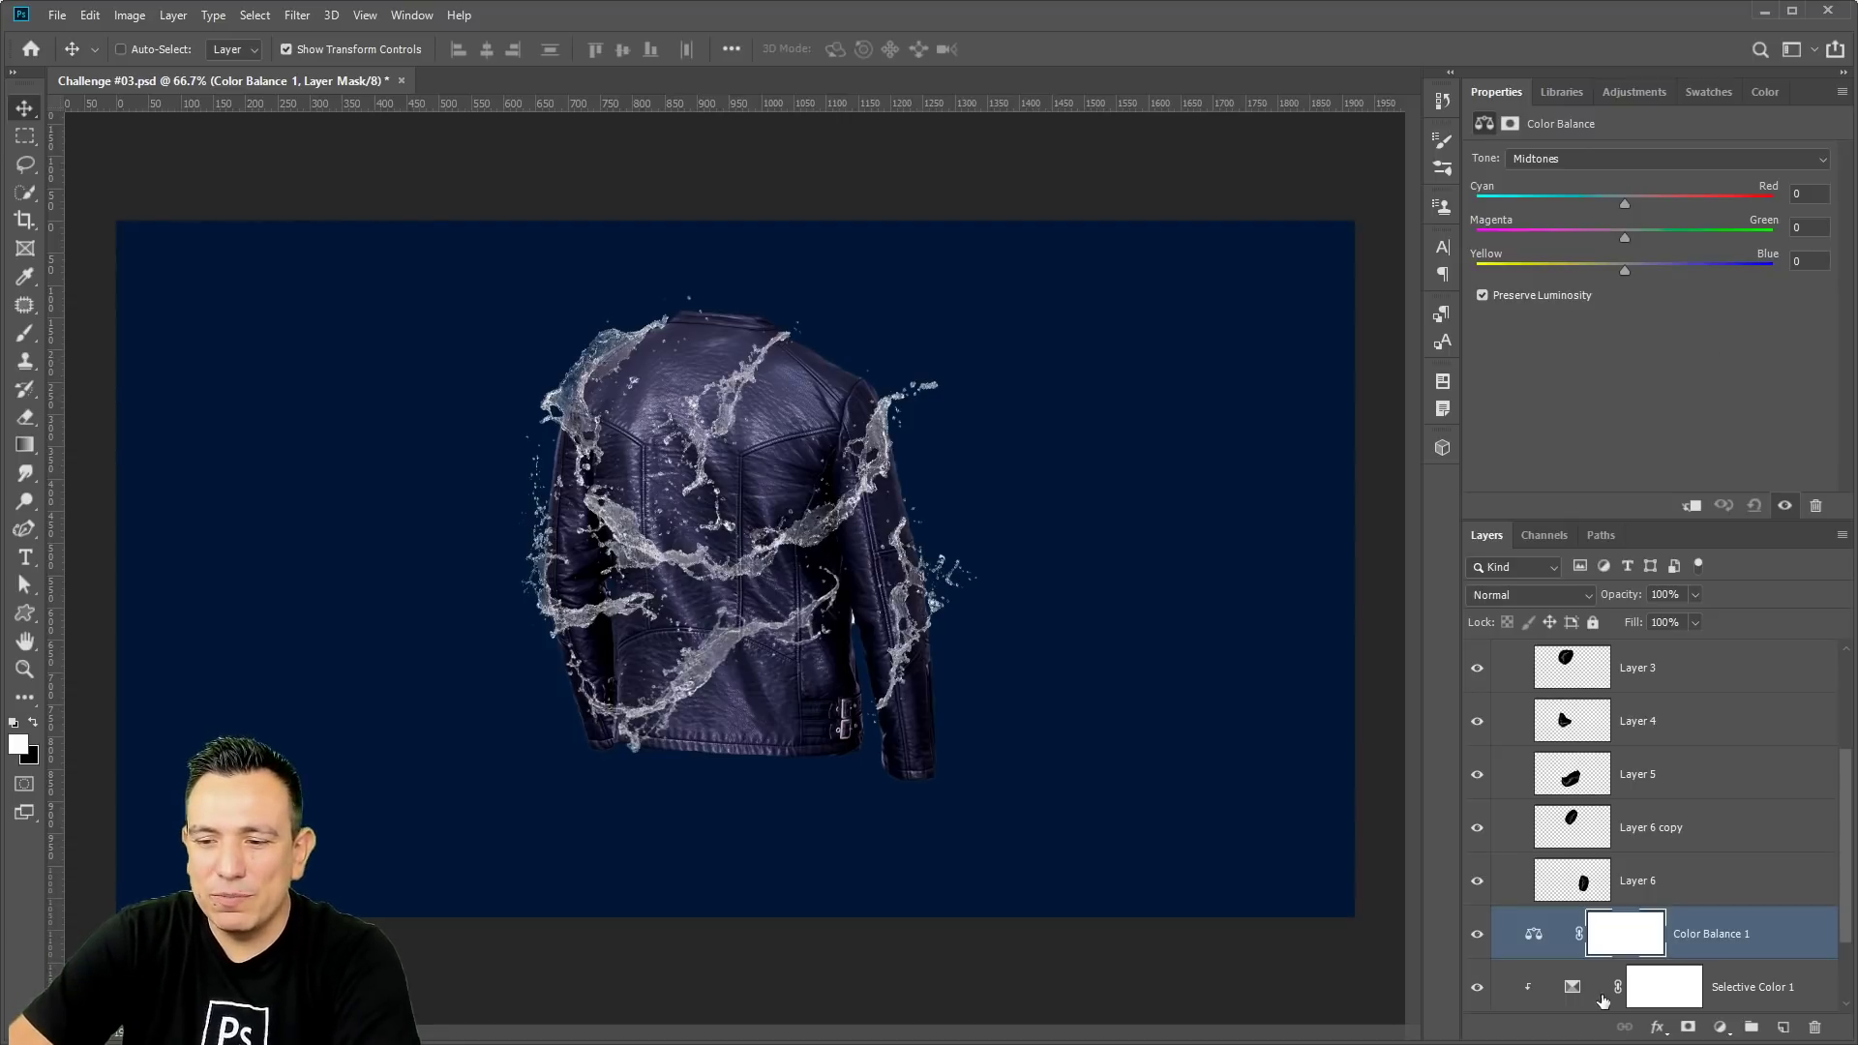
pyautogui.scroll(-1, 1568, 958)
pyautogui.moveTo(1713, 880); pyautogui.dragTo(1738, 1007)
pyautogui.click(1816, 1026)
pyautogui.click(923, 397)
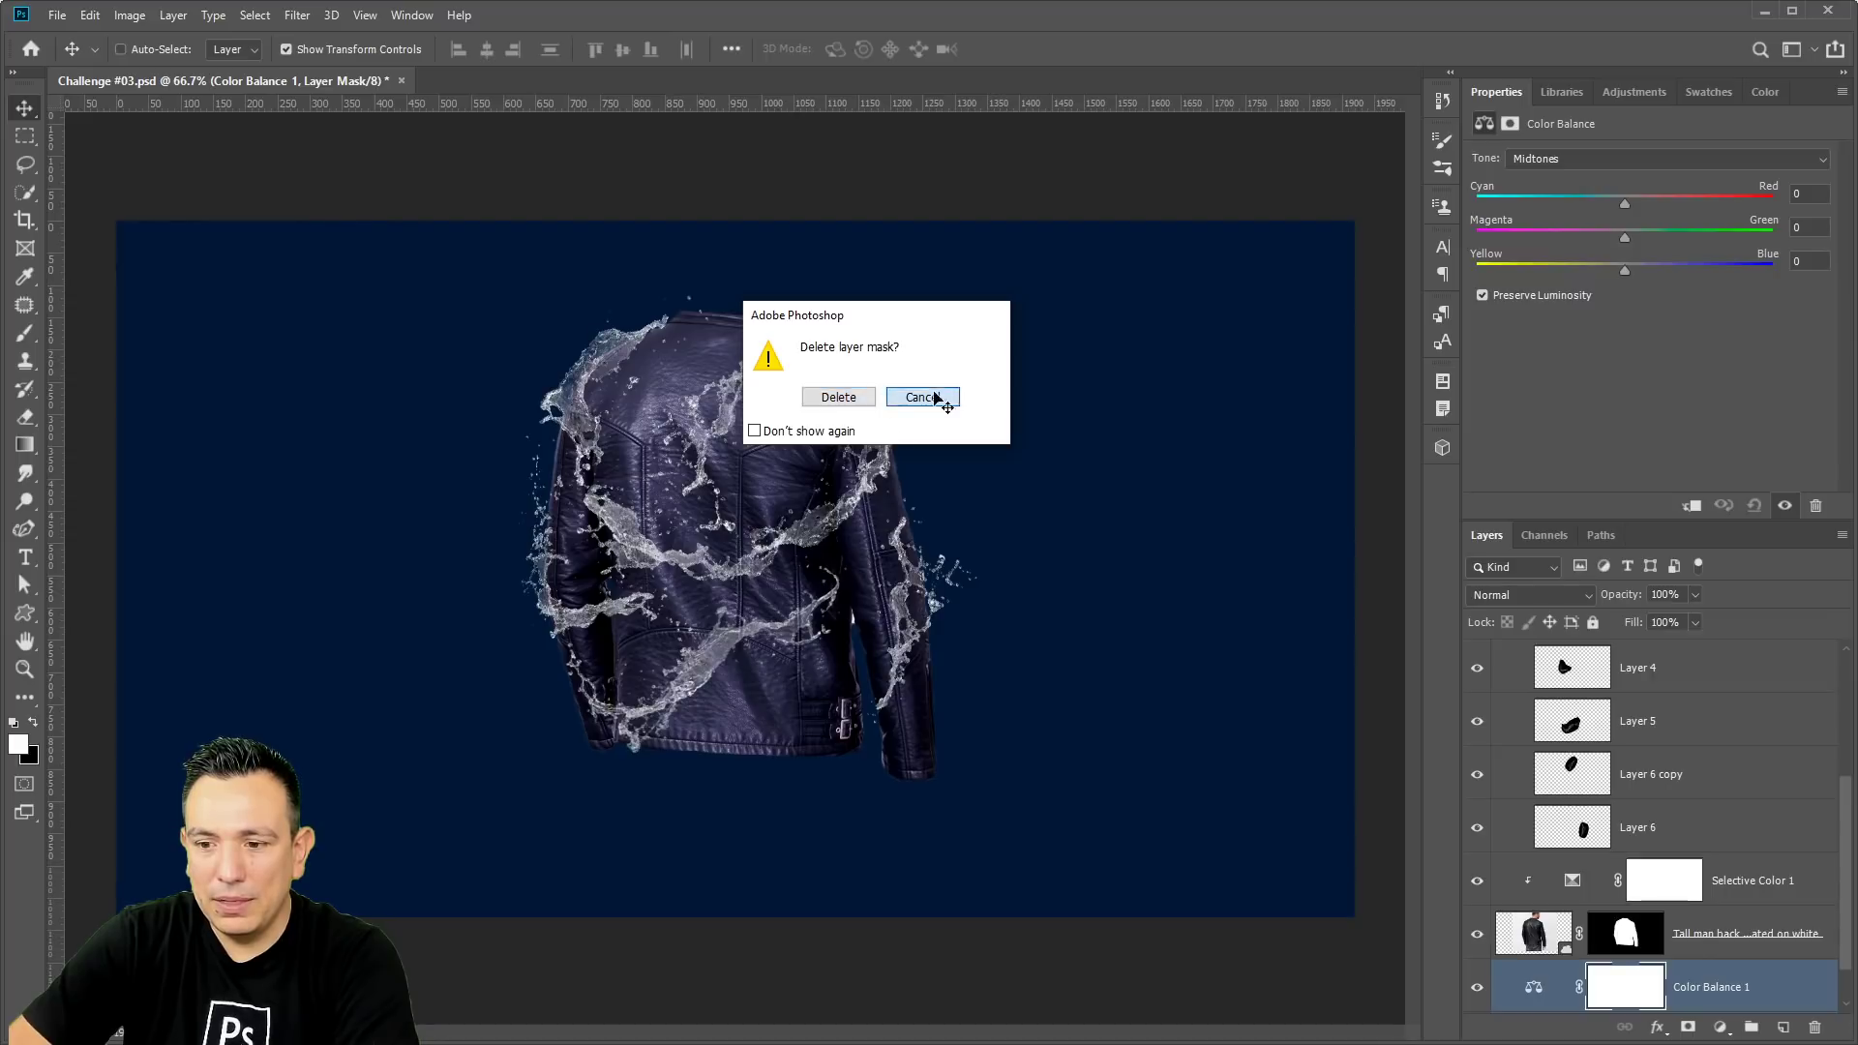
pyautogui.moveTo(1548, 992); pyautogui.dragTo(1815, 1026)
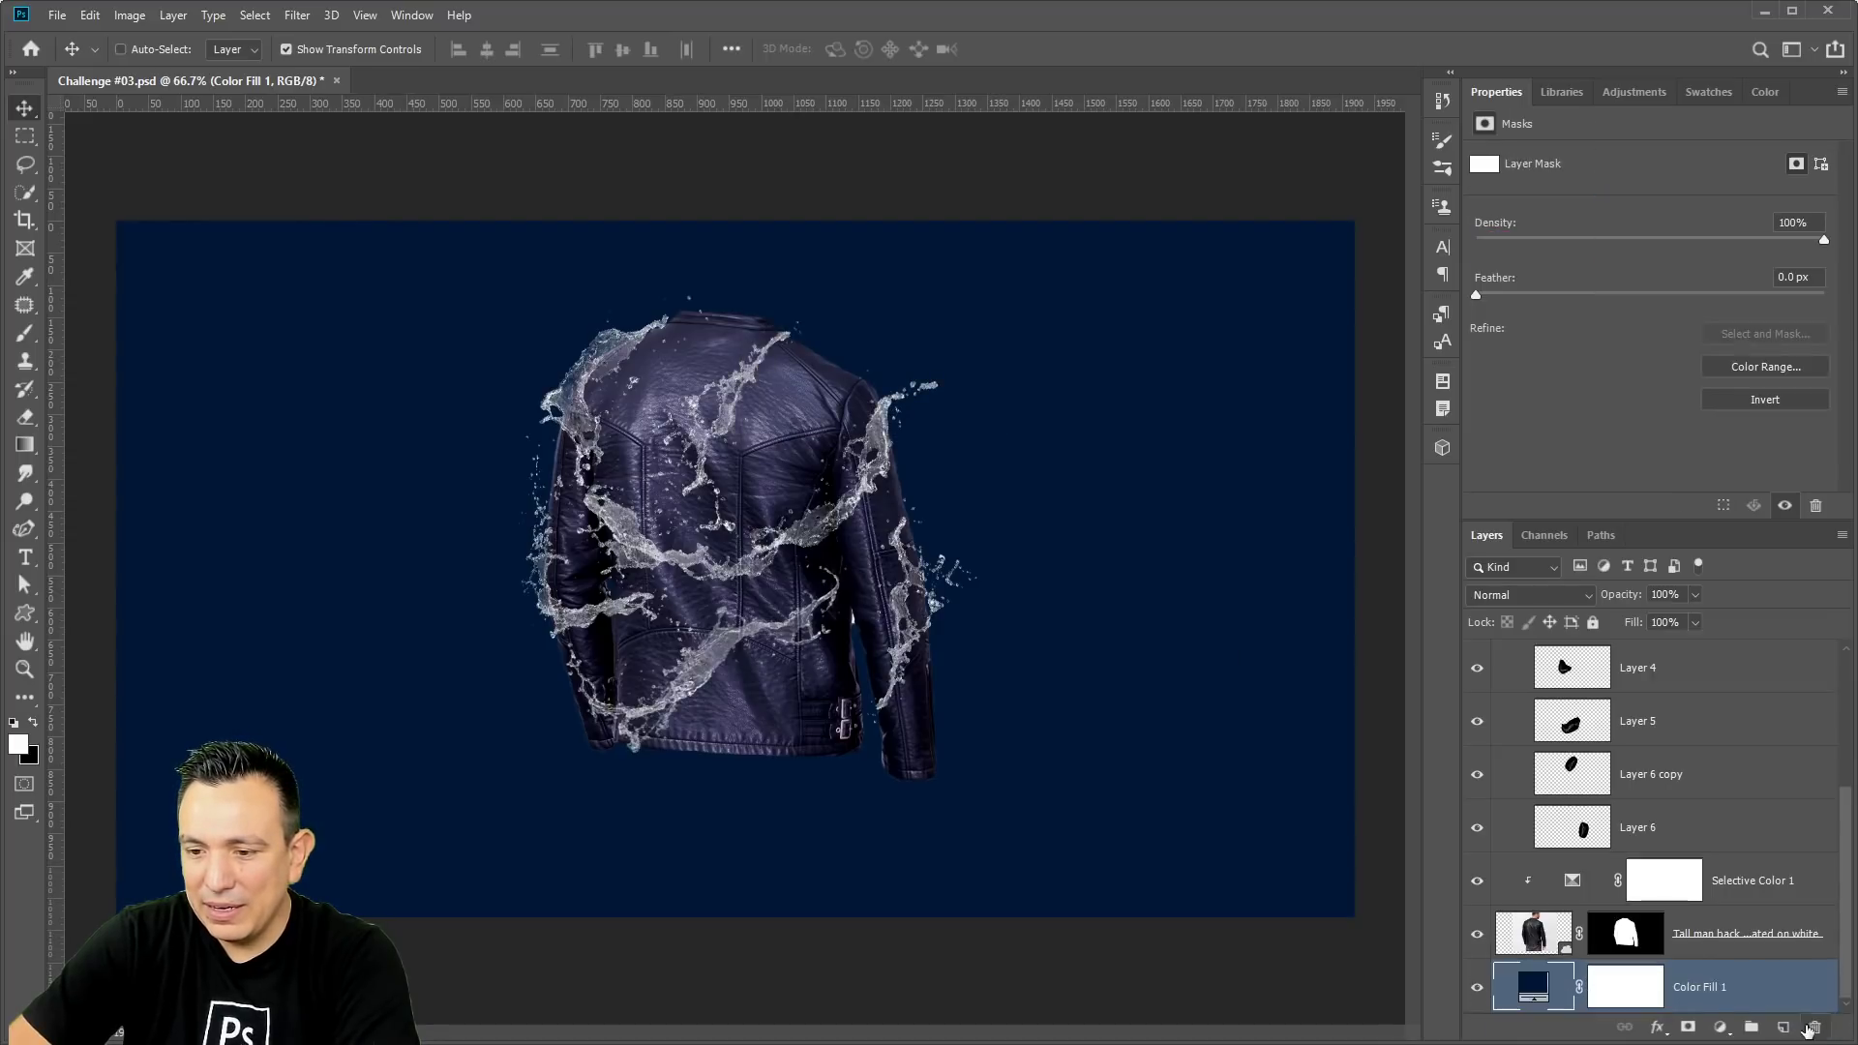
# Reset the jacket's Selective Color adjustment and raise Cyan in the Reds to +28%.
pyautogui.click(1569, 898)
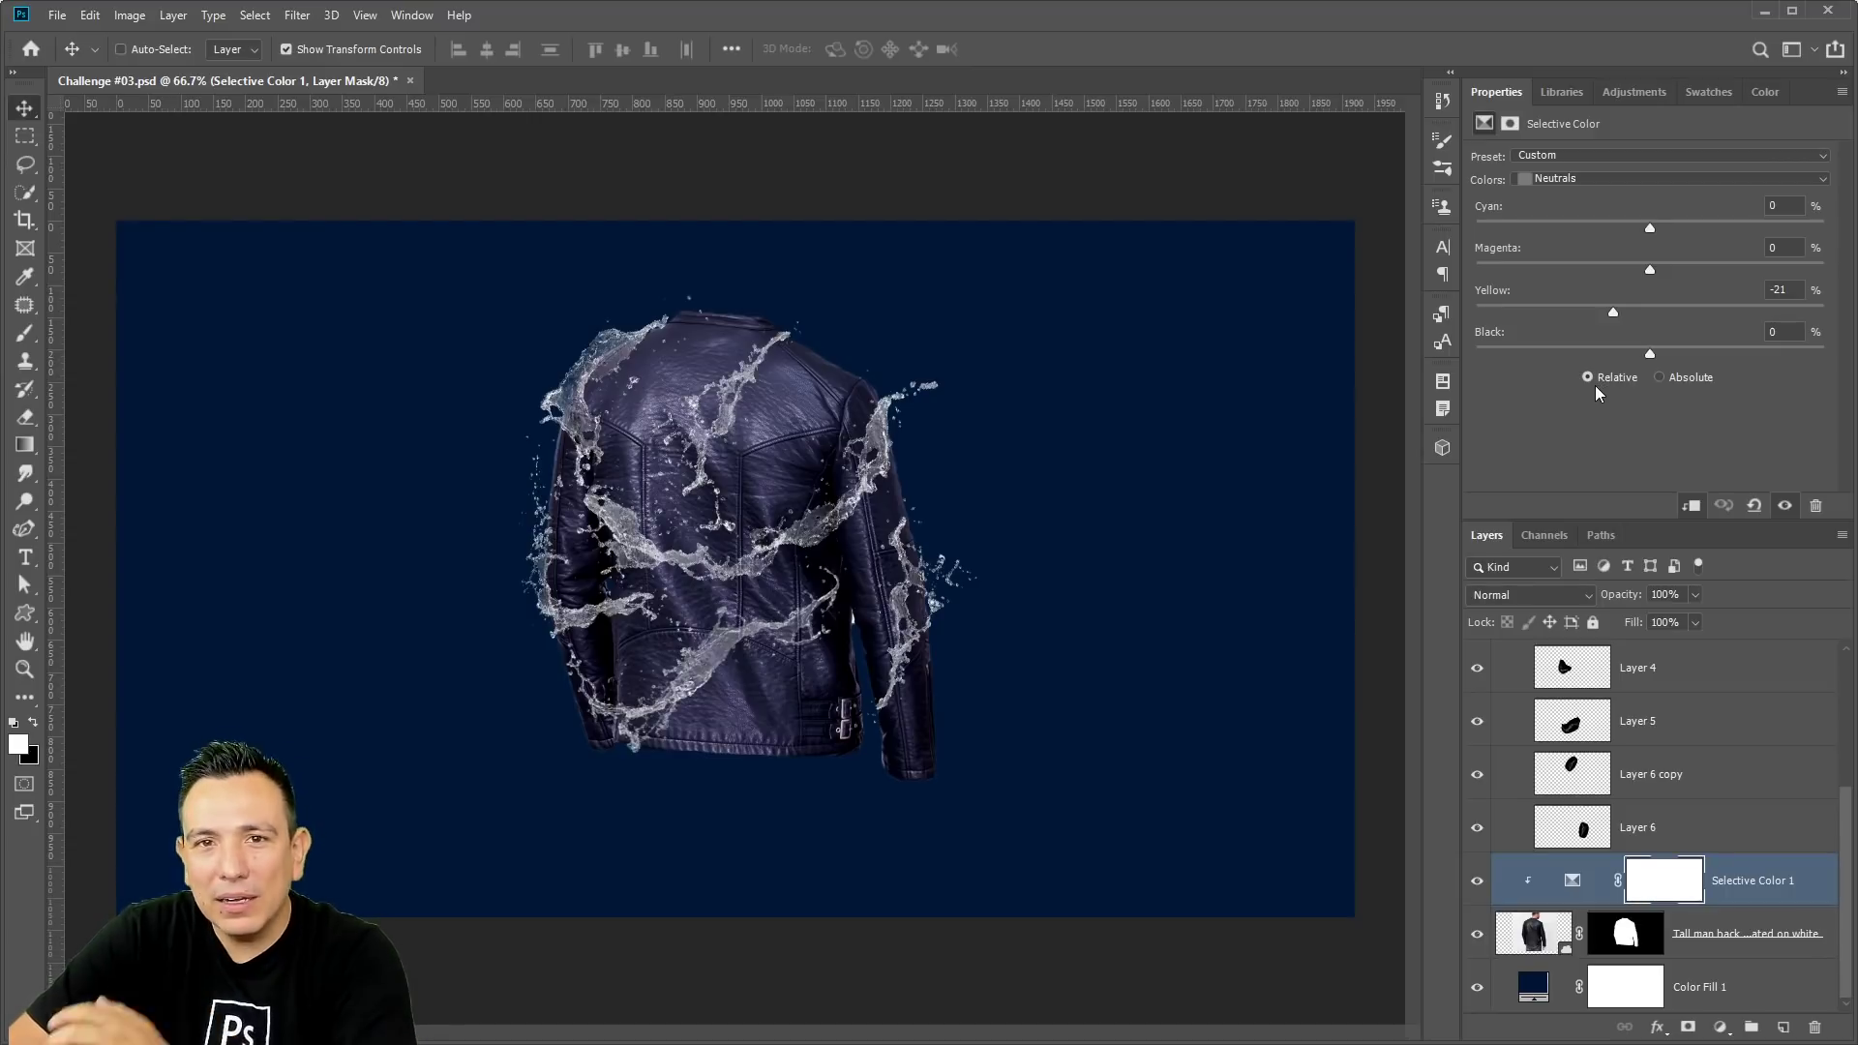
pyautogui.click(1631, 178)
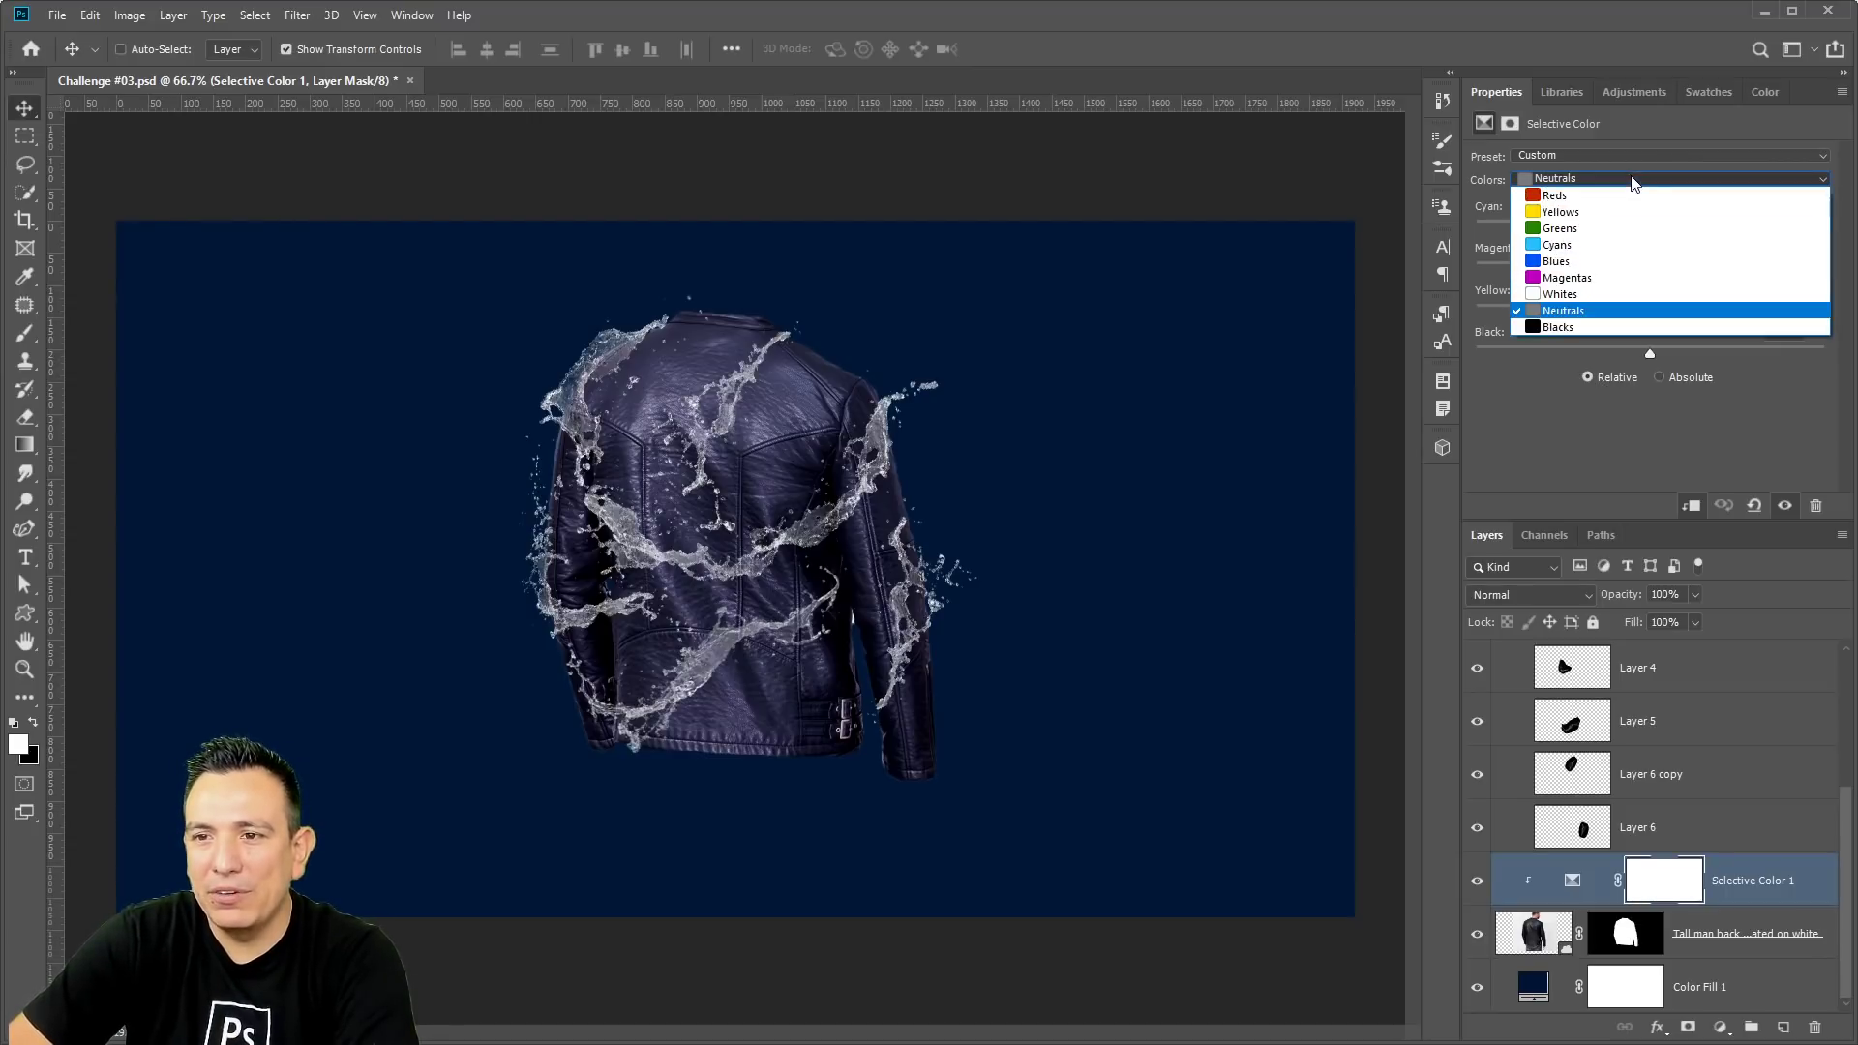
pyautogui.click(1575, 314)
pyautogui.click(1751, 507)
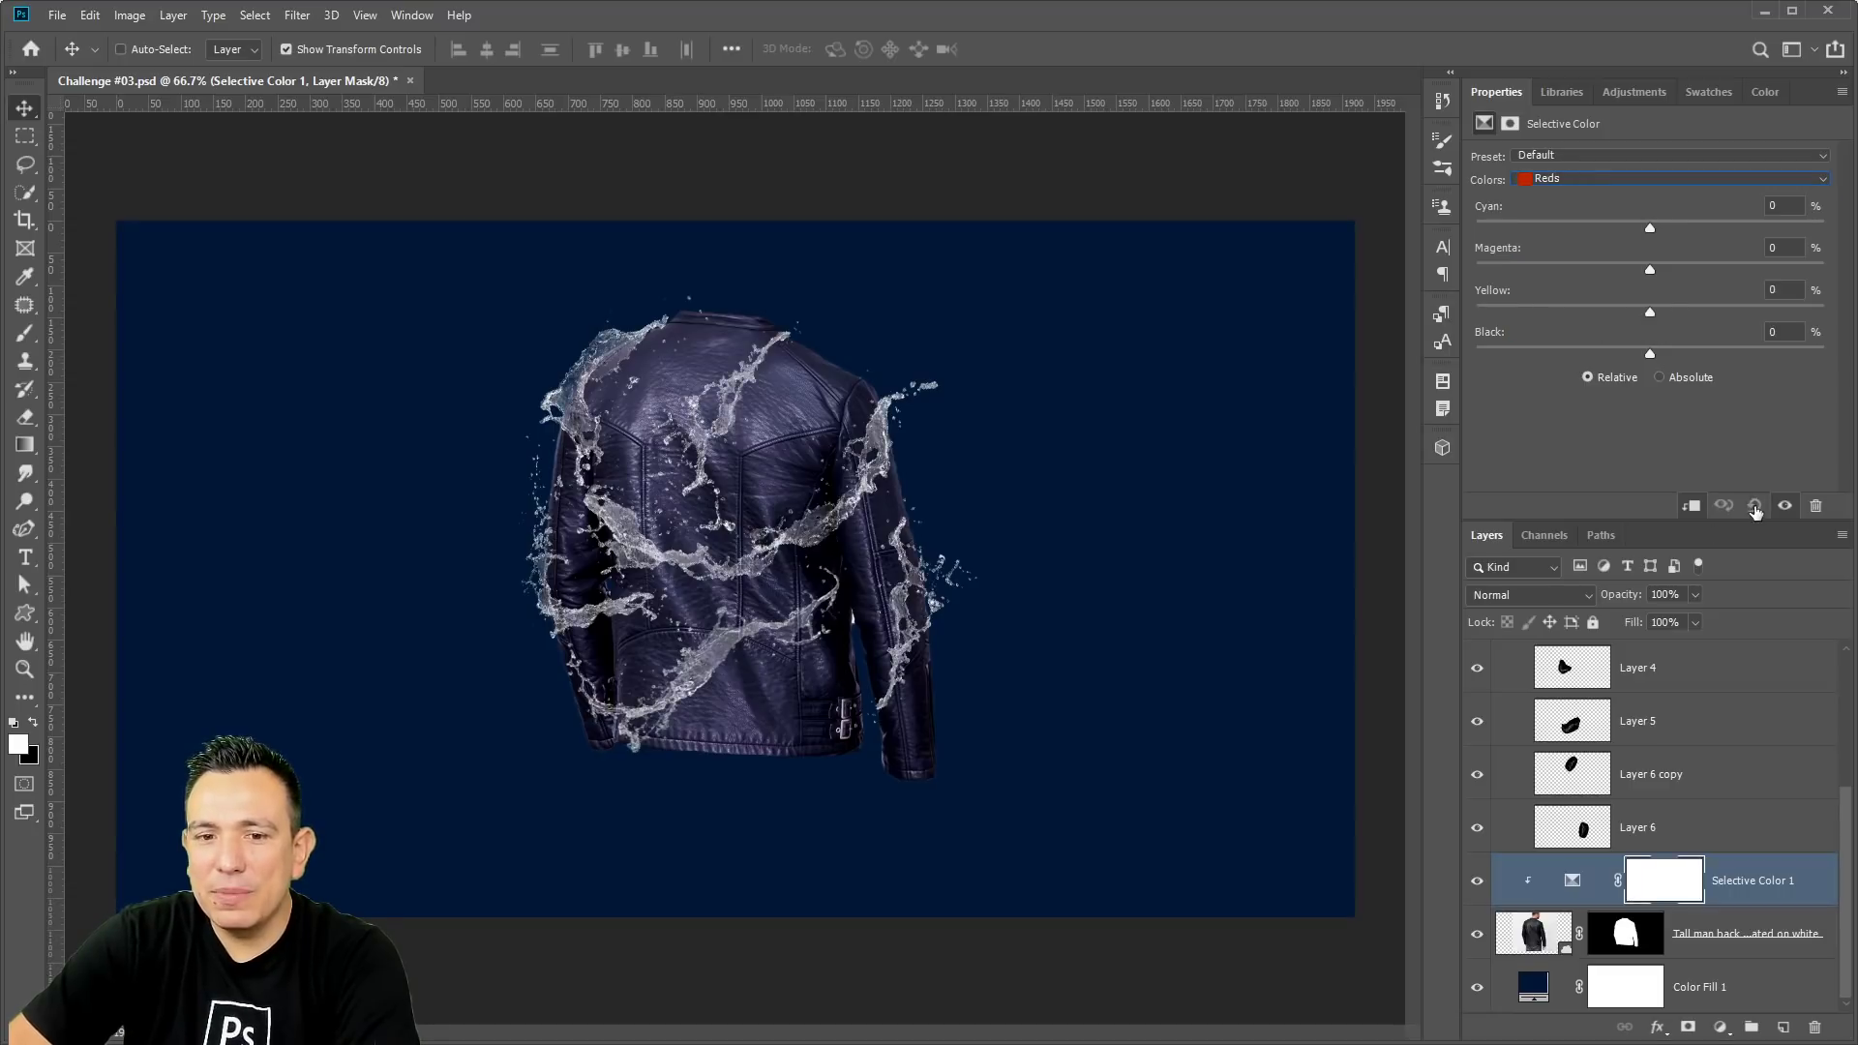
pyautogui.moveTo(1651, 230); pyautogui.dragTo(1699, 228)
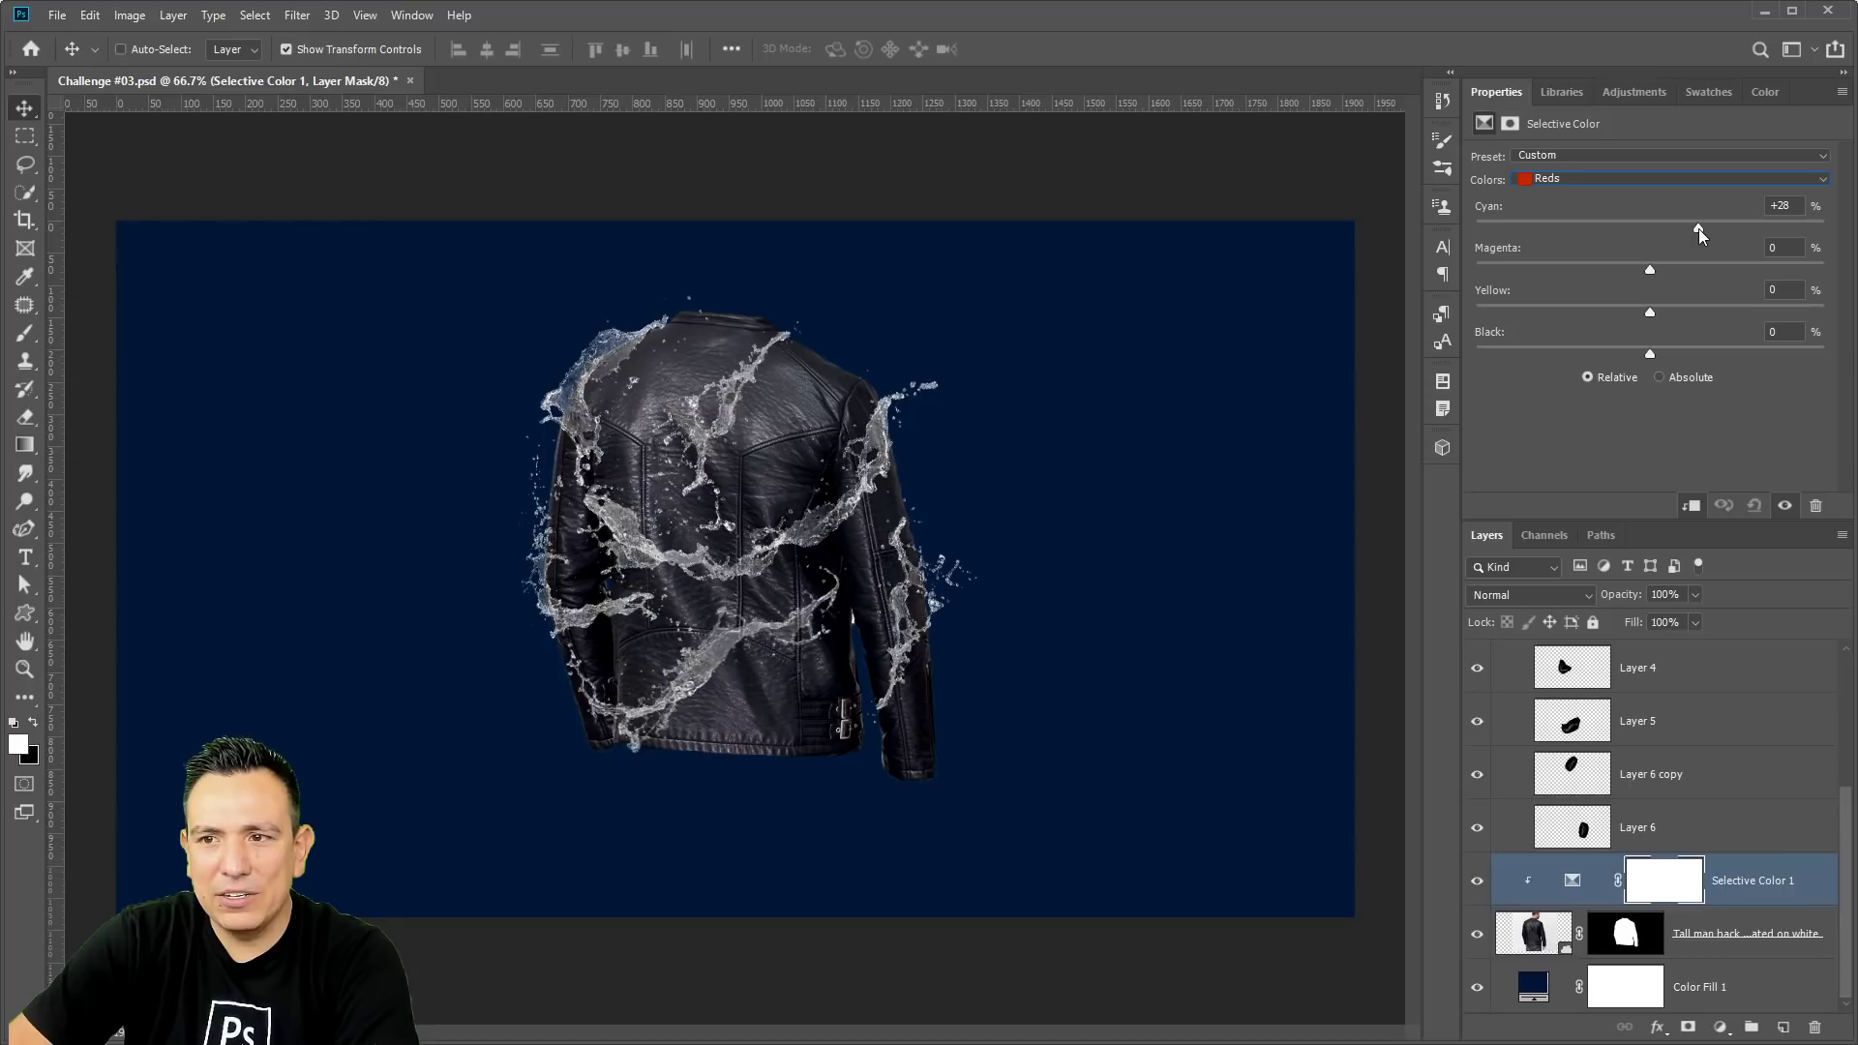
# Set the Selective Color Neutrals to Cyan +21%, Yellow -13% and Black -2%, and lower the adjustment layer's opacity to 65%.
pyautogui.click(1618, 183)
pyautogui.click(1565, 311)
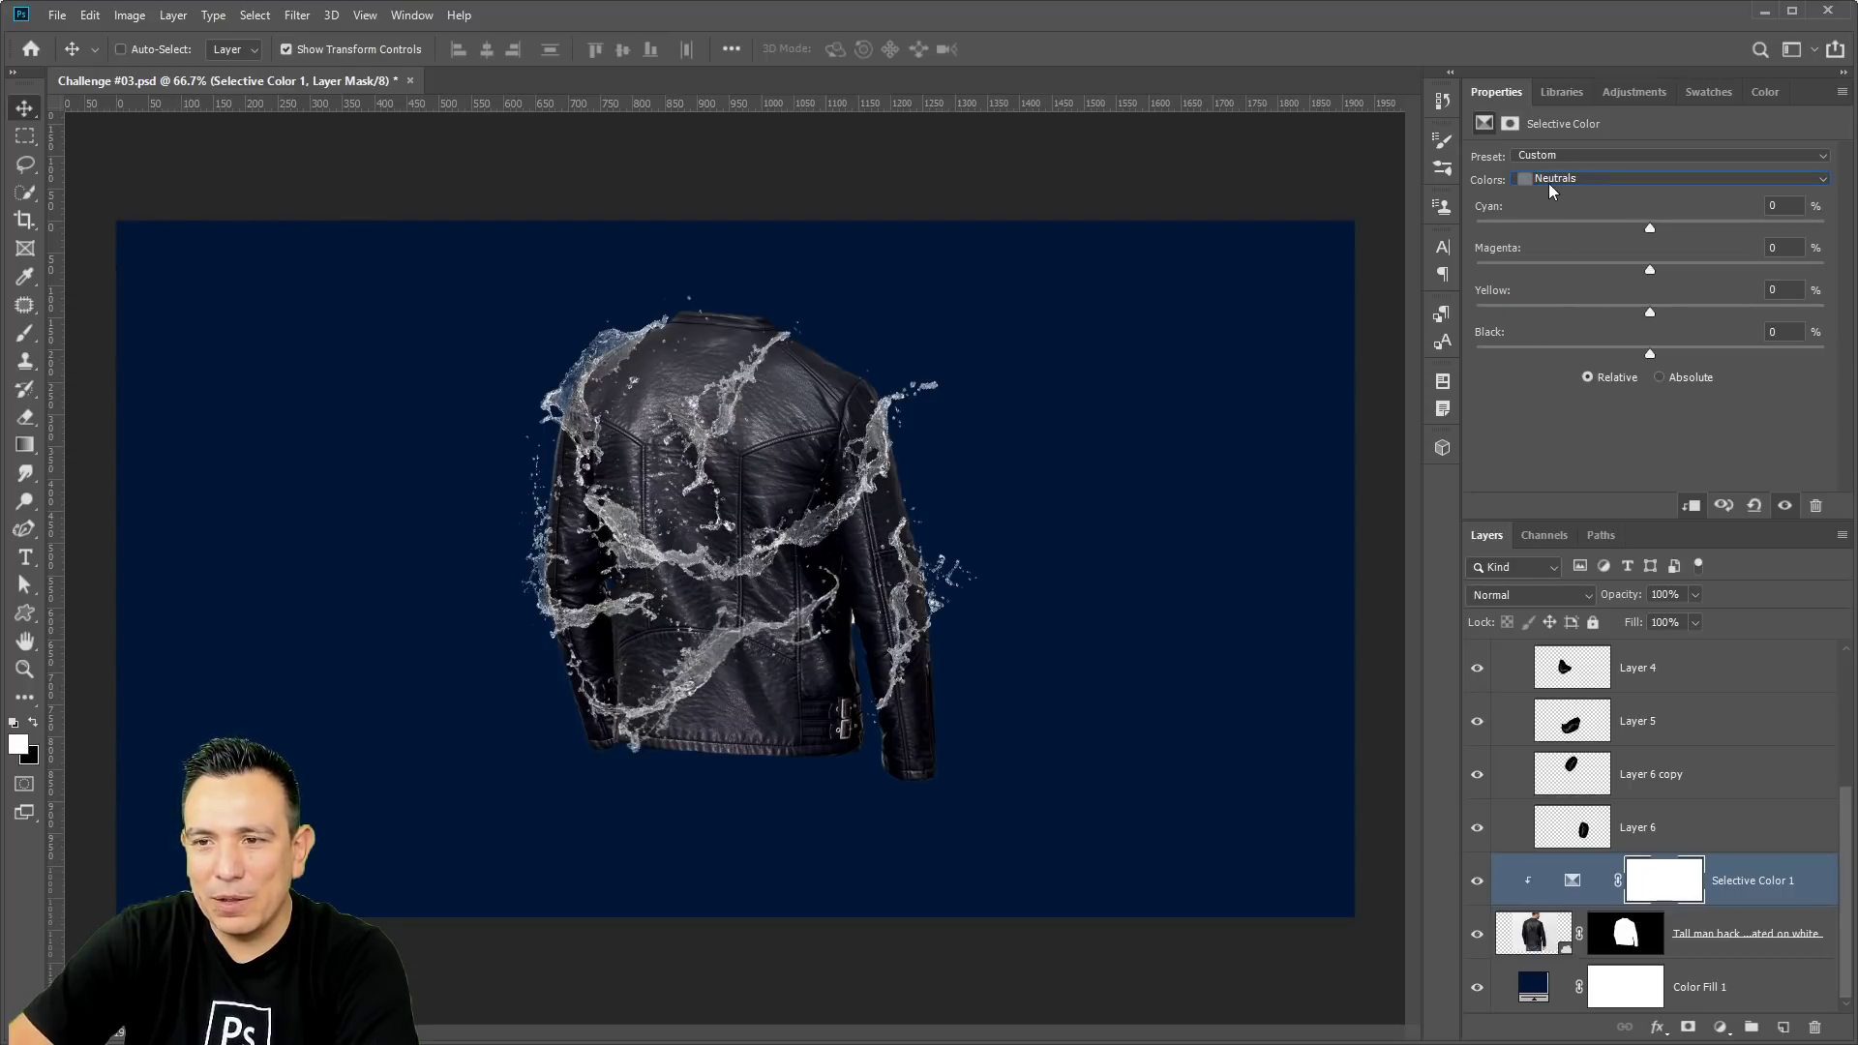
pyautogui.moveTo(1684, 230); pyautogui.dragTo(1686, 230)
pyautogui.moveTo(1636, 316); pyautogui.dragTo(1629, 316)
pyautogui.moveTo(1685, 231); pyautogui.dragTo(1687, 230)
pyautogui.moveTo(1649, 354)
pyautogui.mouseDown()
pyautogui.moveTo(1671, 356)
pyautogui.moveTo(1651, 360)
pyautogui.mouseUp()
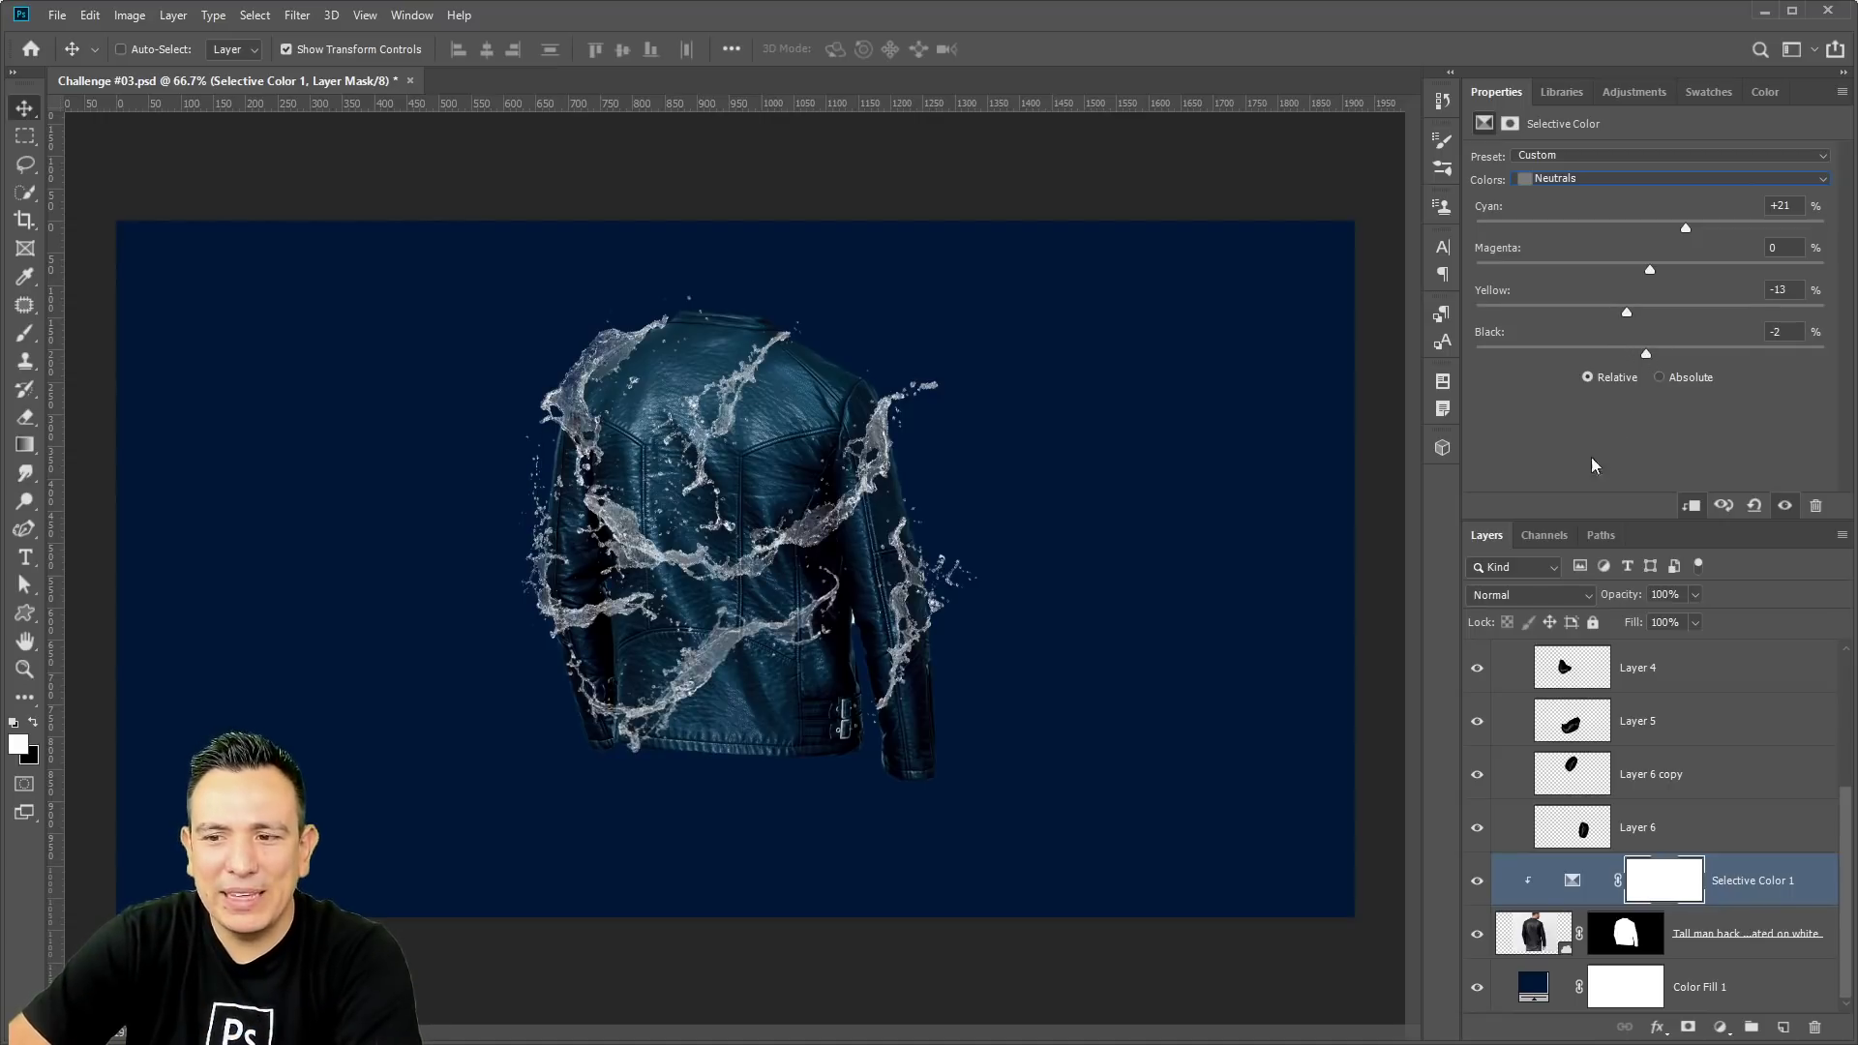
pyautogui.click(1693, 622)
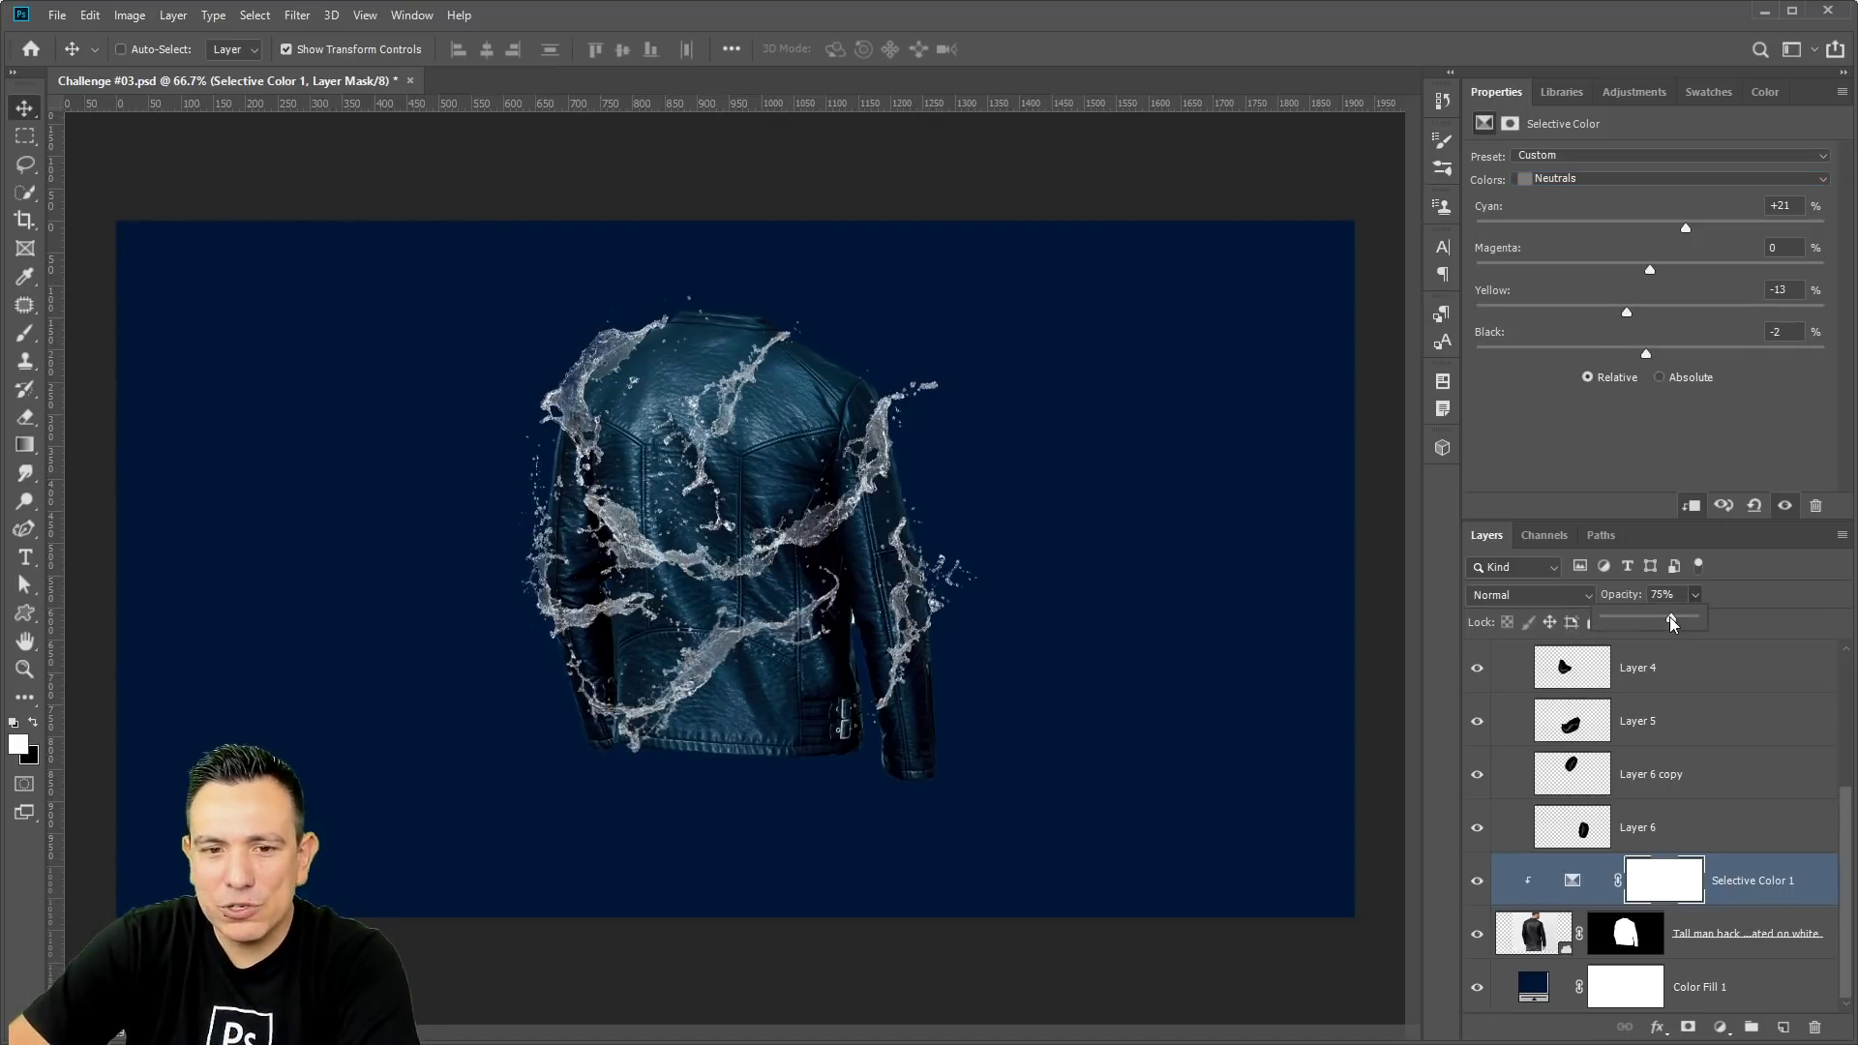
pyautogui.moveTo(1637, 616); pyautogui.dragTo(1663, 617)
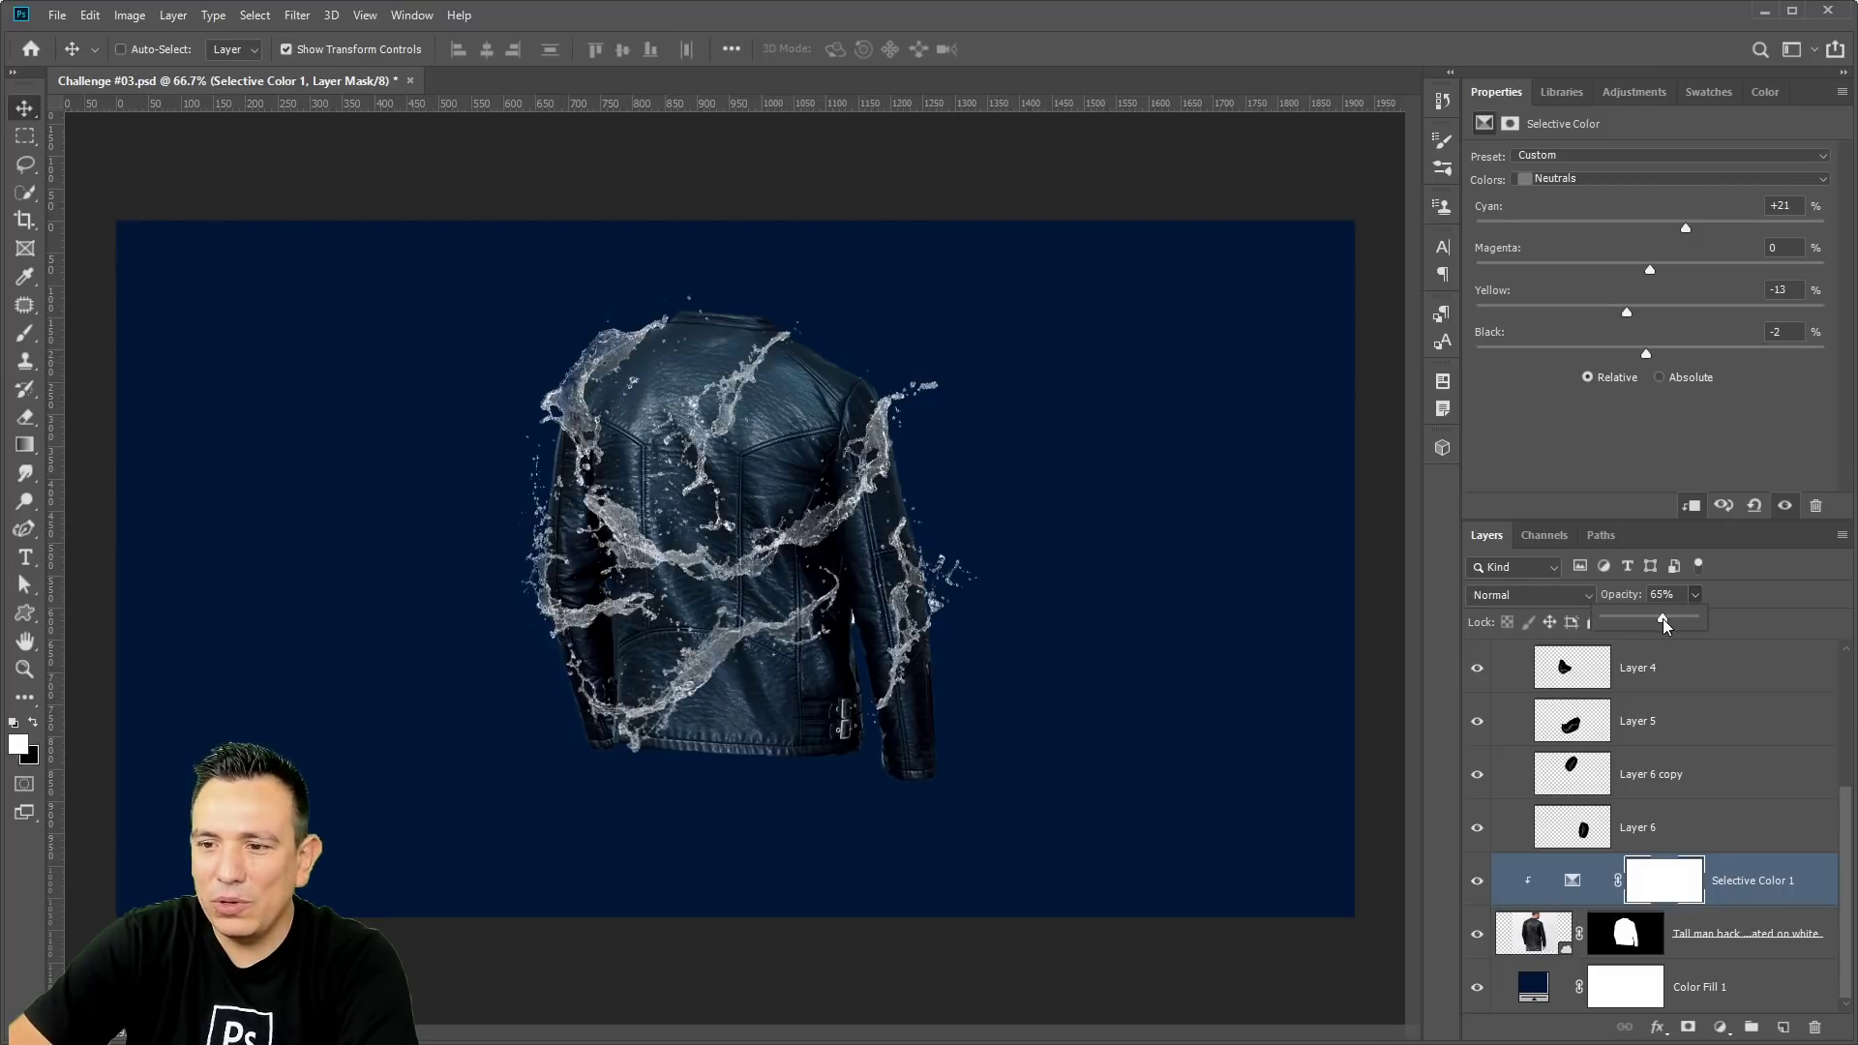
# Compare the jacket with and without its Selective Color adjustment layer.
pyautogui.click(1748, 593)
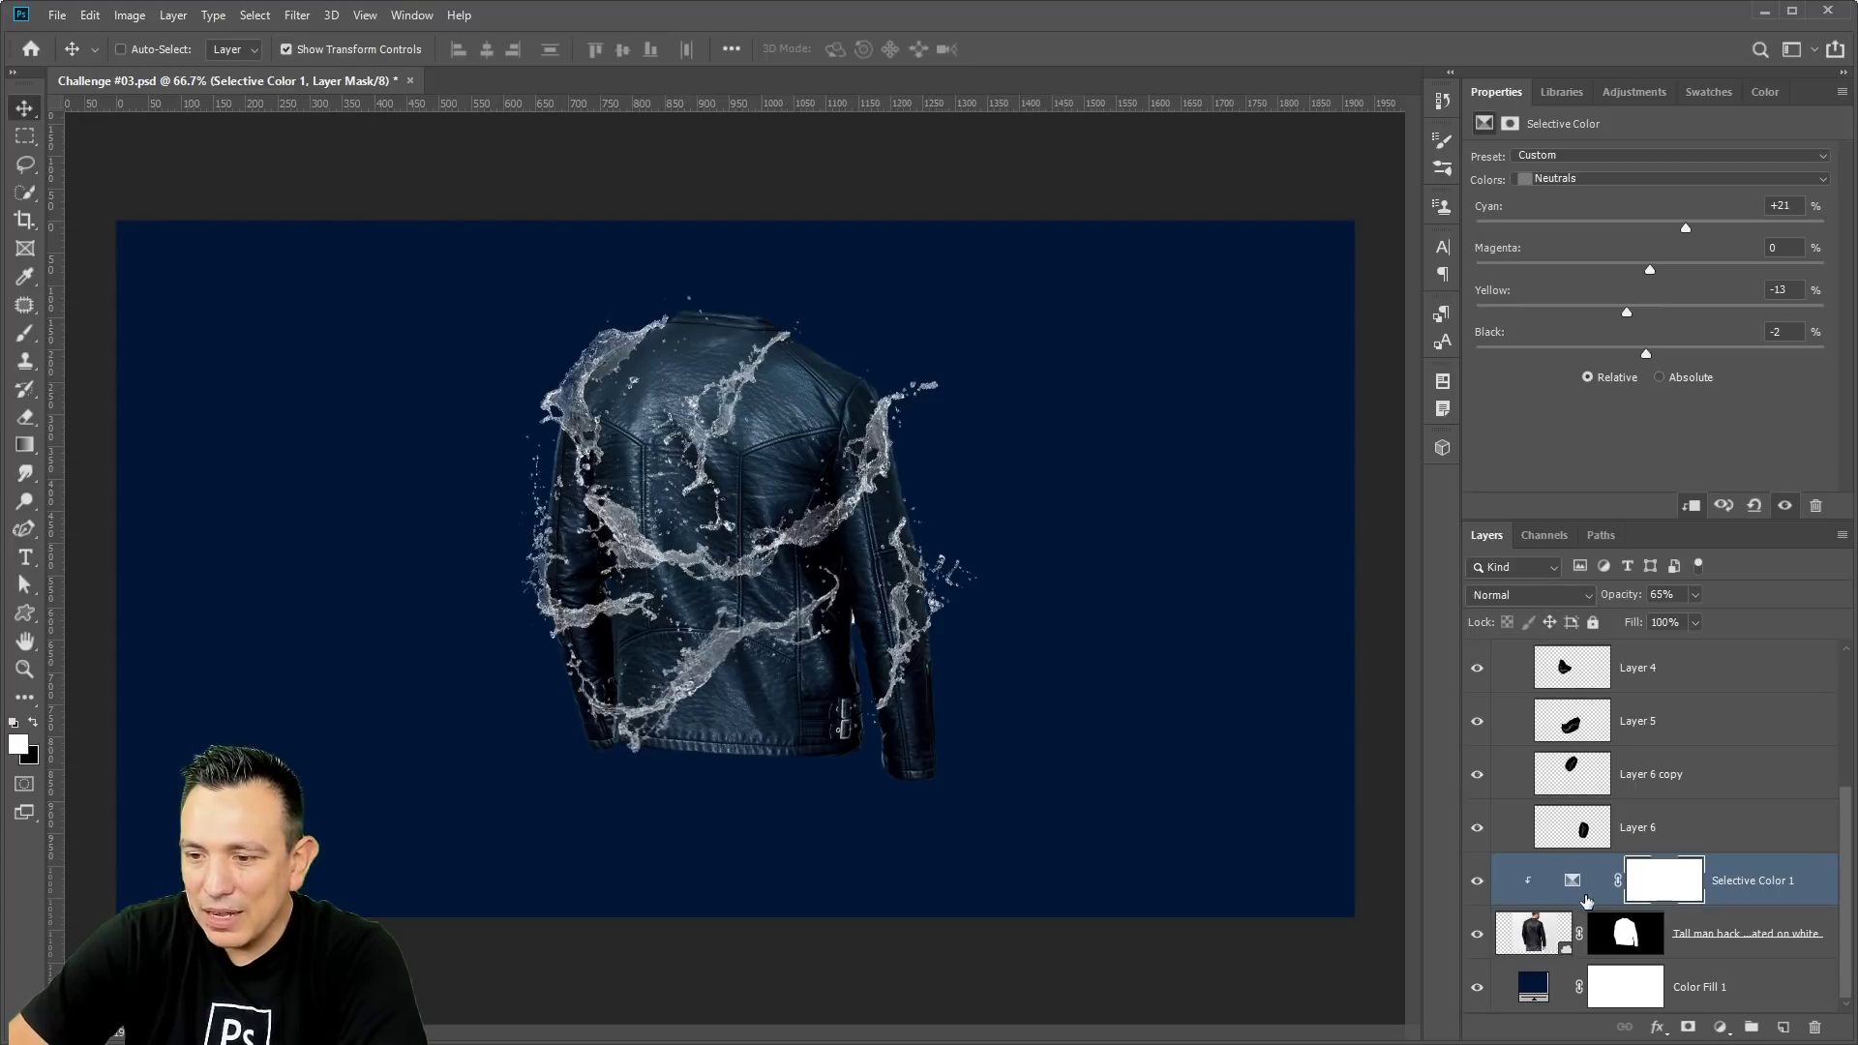
pyautogui.click(1478, 881)
pyautogui.click(1478, 881)
pyautogui.click(1478, 882)
pyautogui.click(1478, 880)
pyautogui.click(1478, 880)
pyautogui.click(1477, 881)
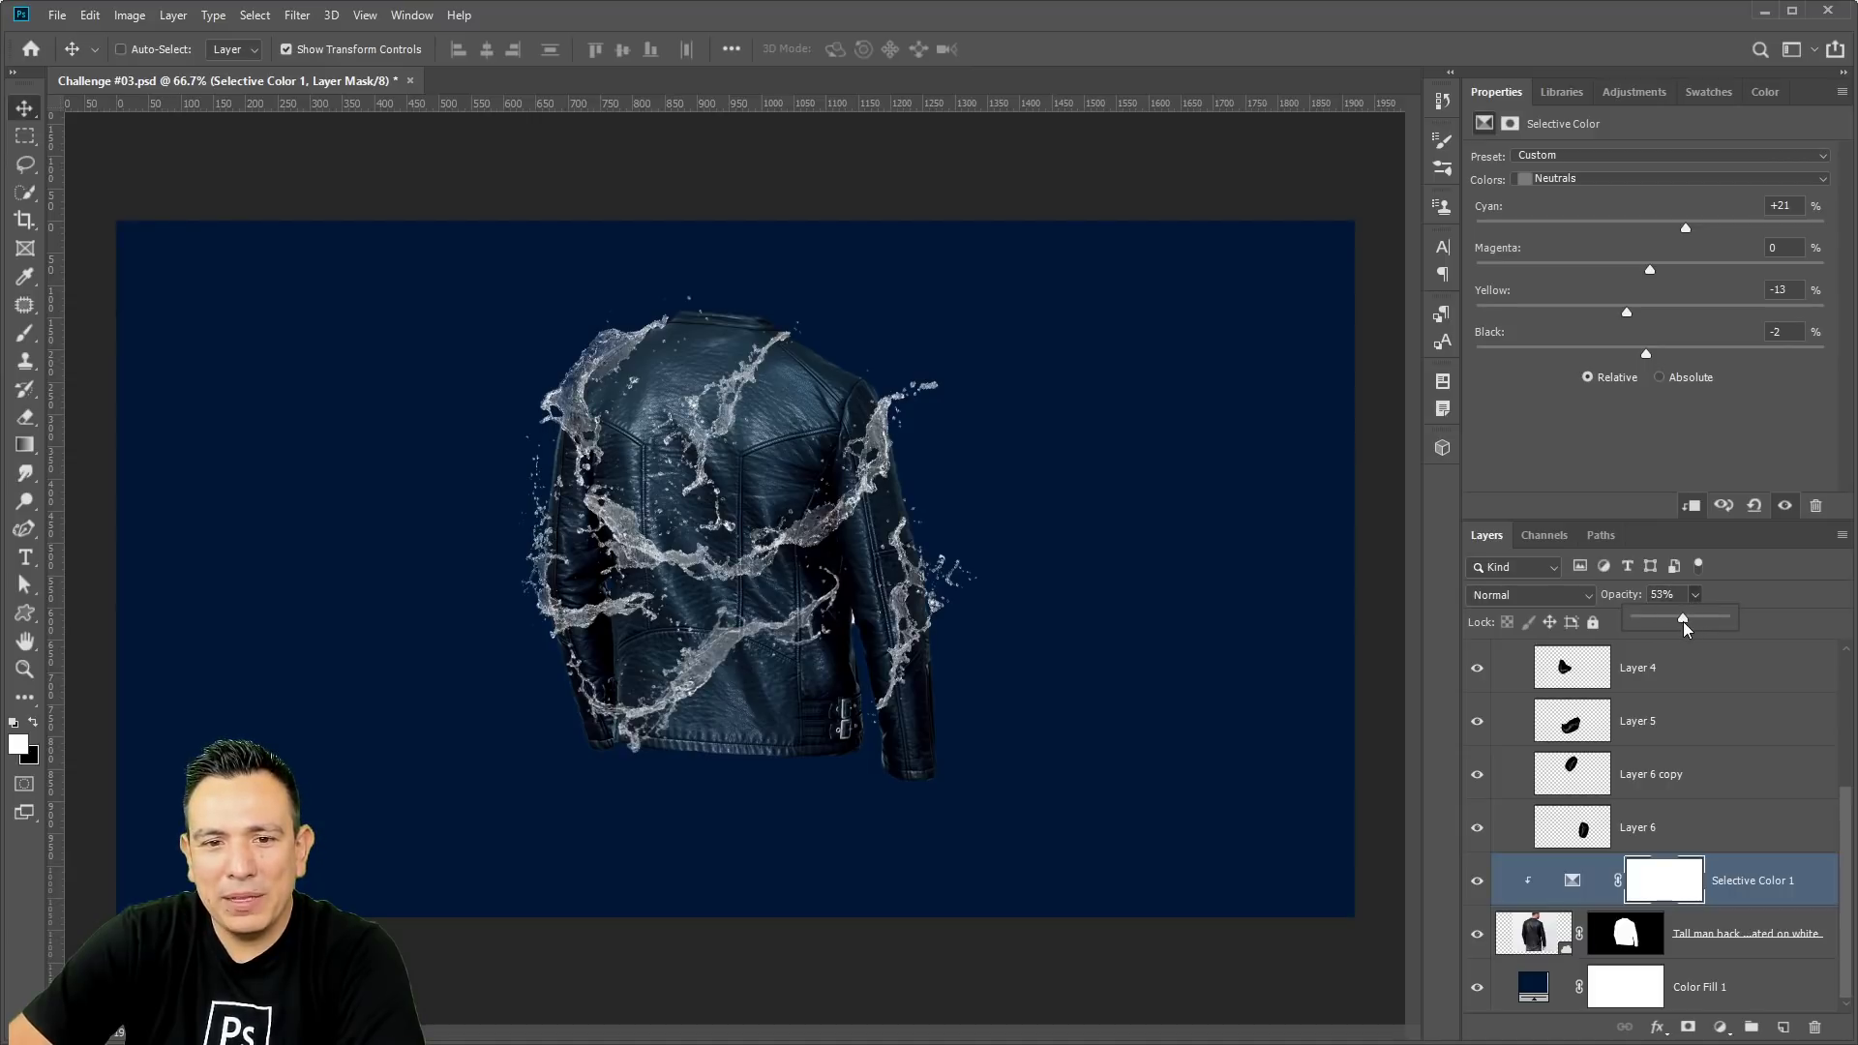
# Lower the jacket's Selective Color adjustment opacity to 54% and check the effect against the untinted jacket.
pyautogui.moveTo(1684, 625); pyautogui.dragTo(1686, 624)
pyautogui.click(1480, 882)
pyautogui.click(1479, 883)
pyautogui.click(1480, 882)
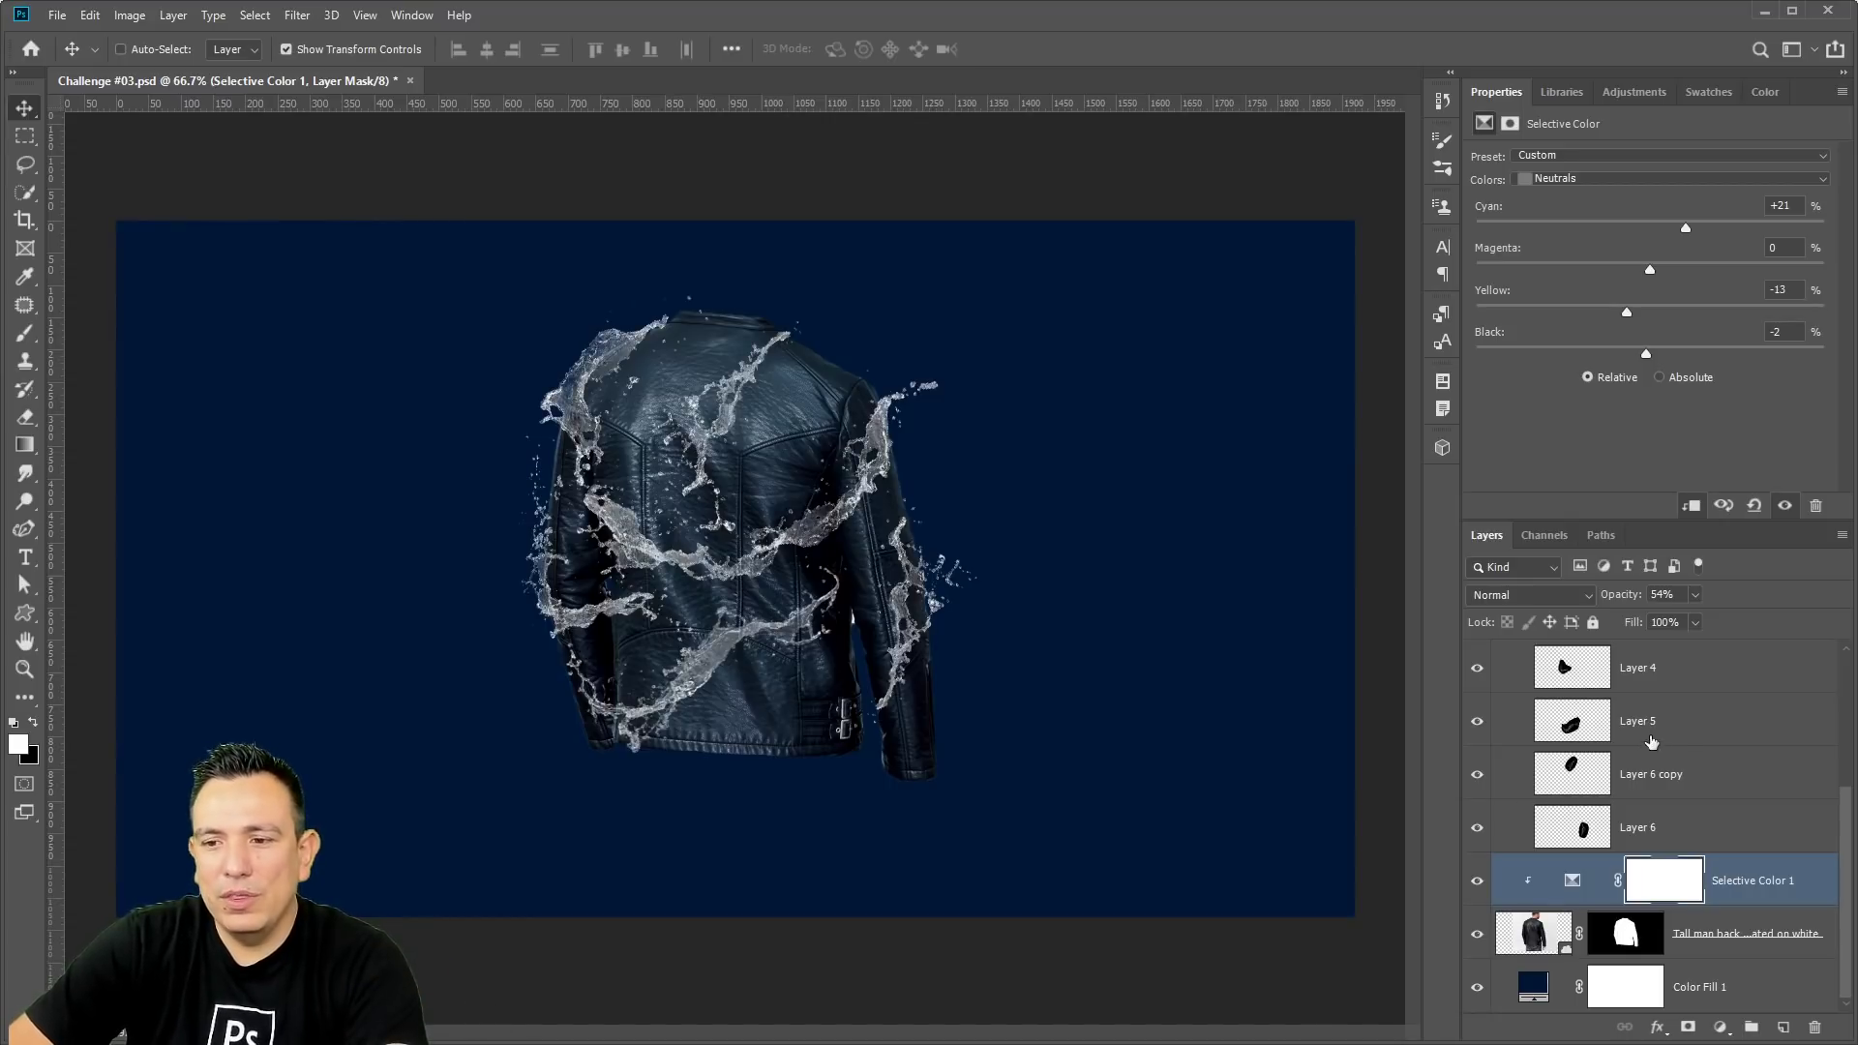
# Collapse the water splash group and add a Selective Color adjustment above it, clipped to the group.
pyautogui.scroll(1, 1688, 751)
pyautogui.scroll(8, 1689, 751)
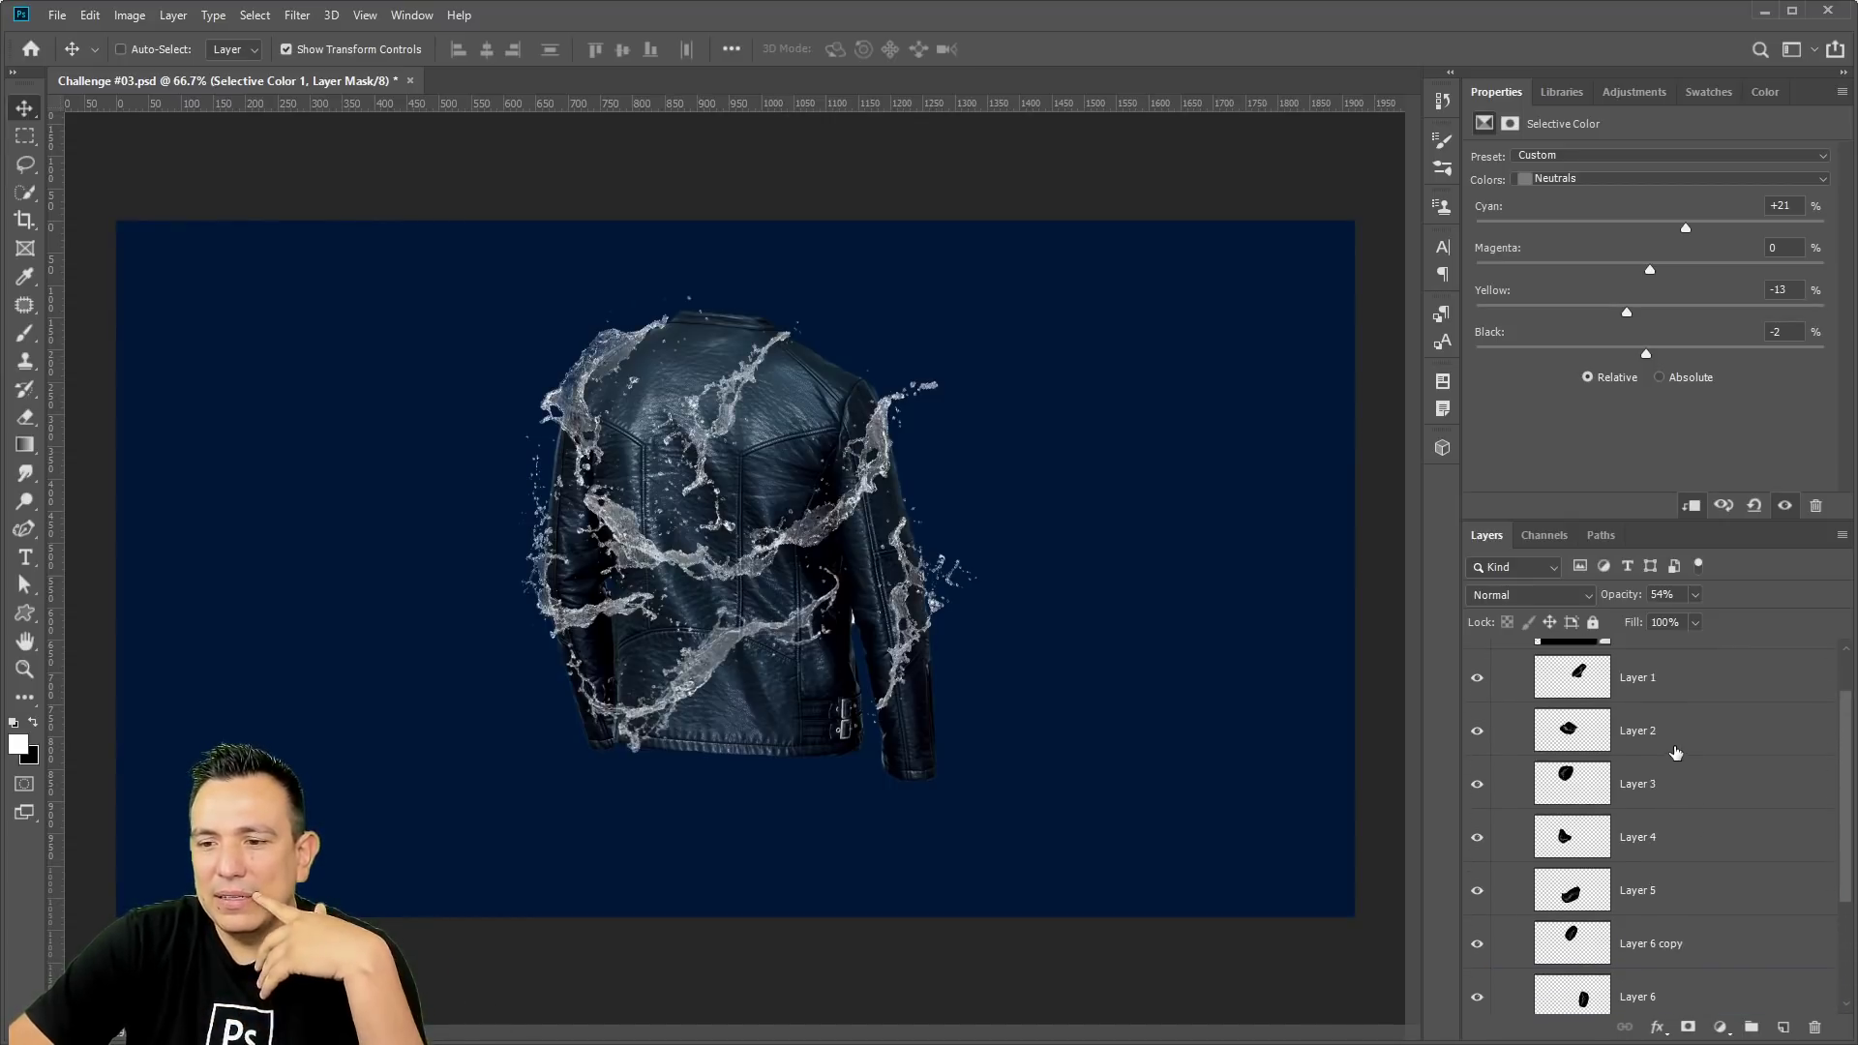
pyautogui.click(1506, 653)
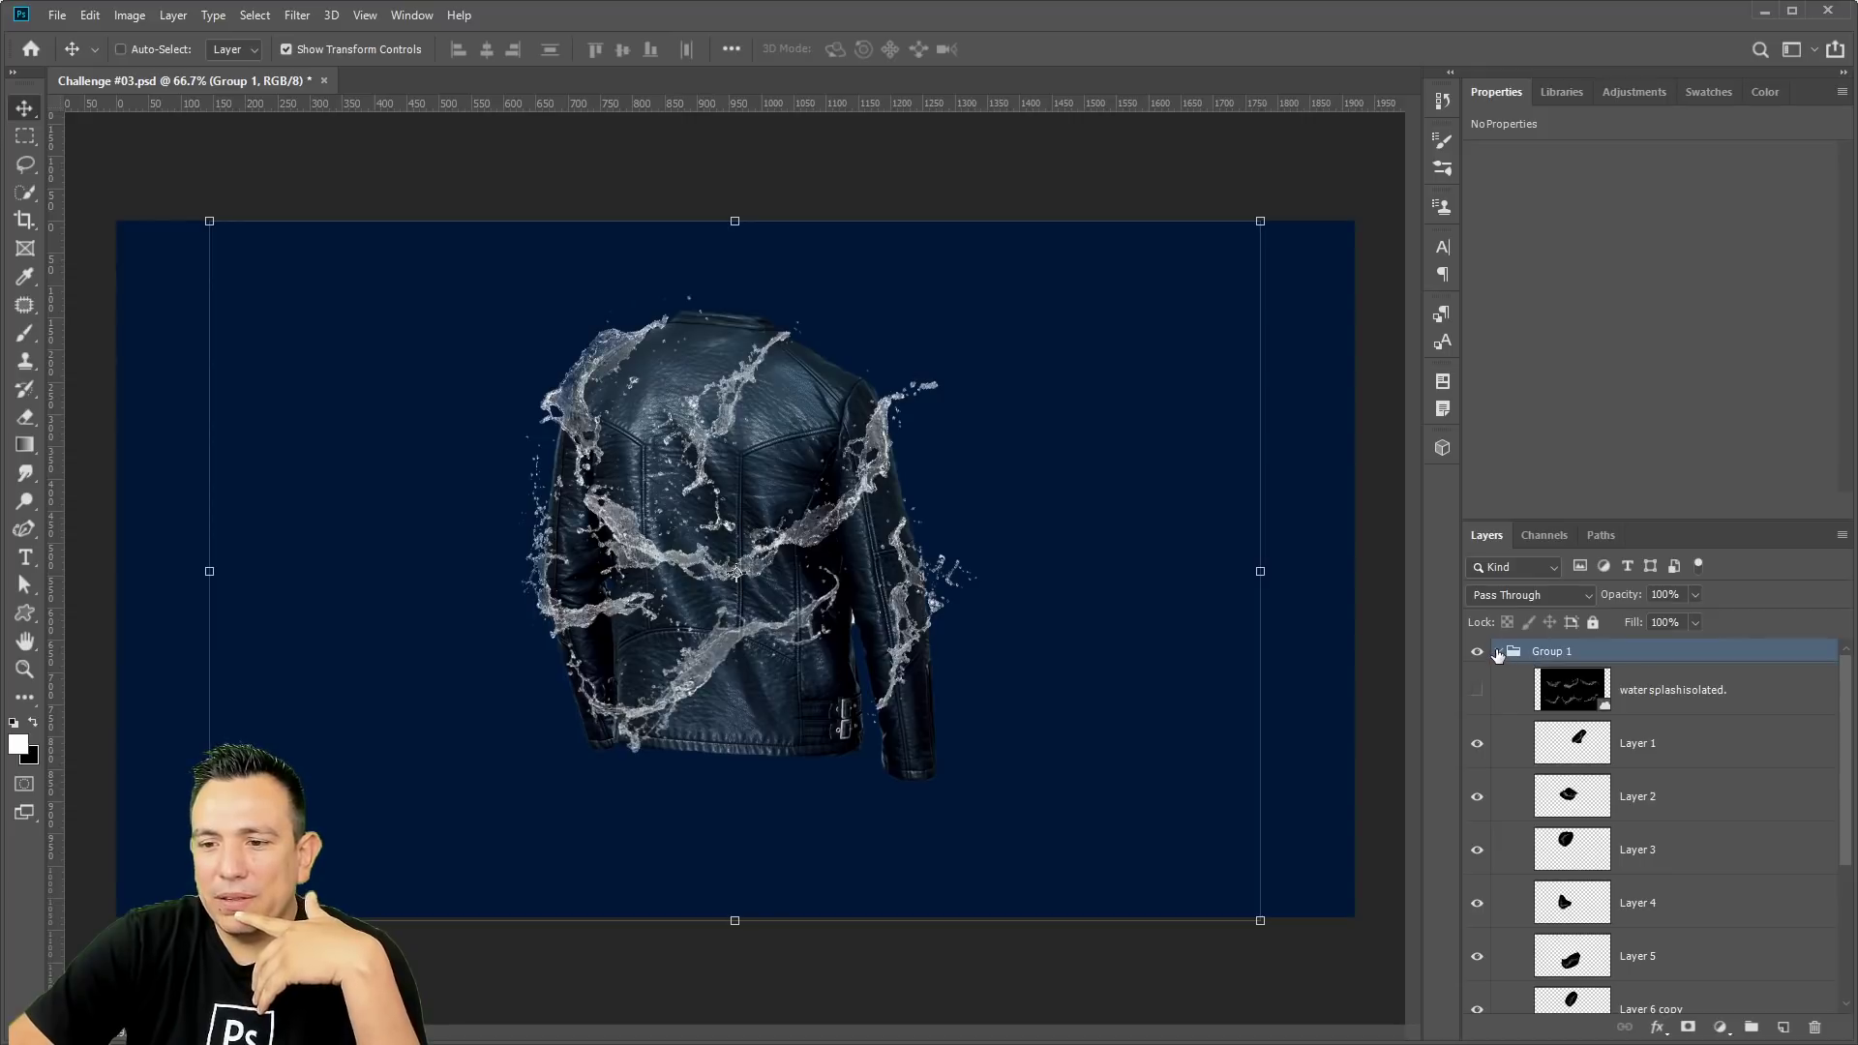
pyautogui.click(1498, 652)
pyautogui.click(1720, 1026)
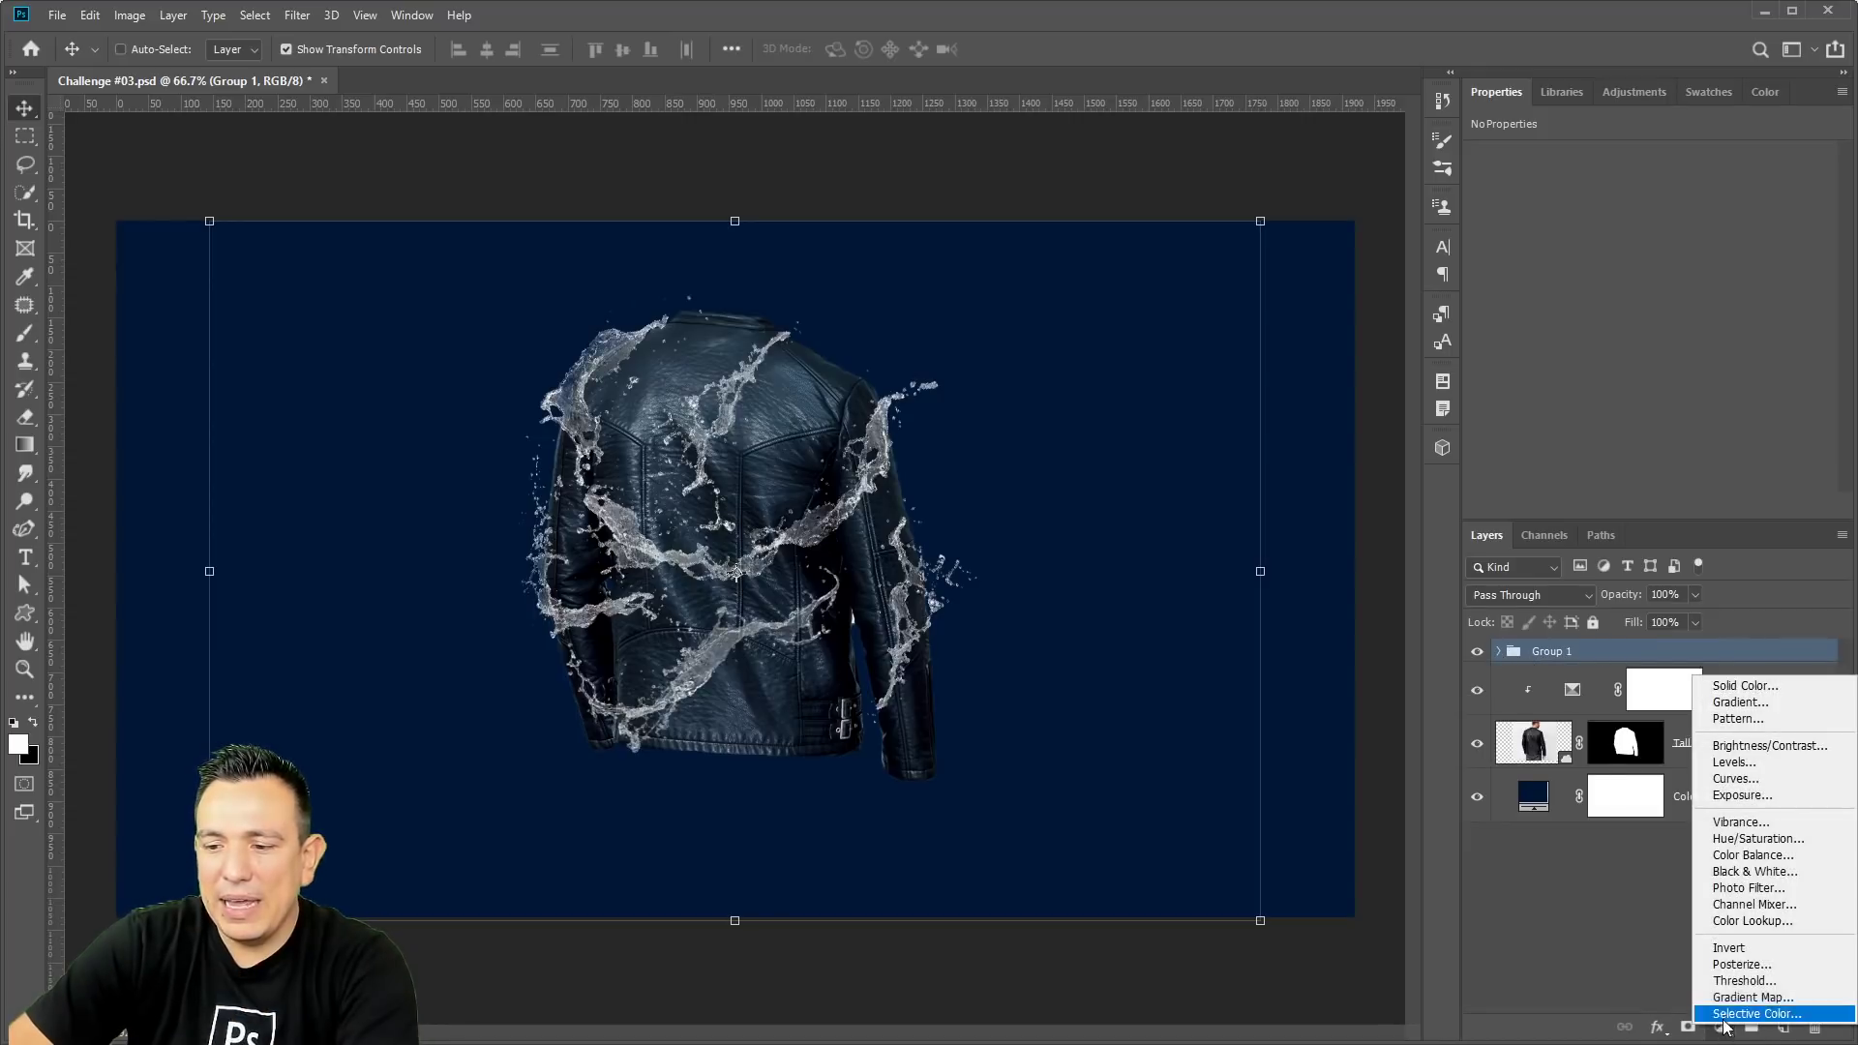
pyautogui.click(1729, 1013)
pyautogui.click(1691, 507)
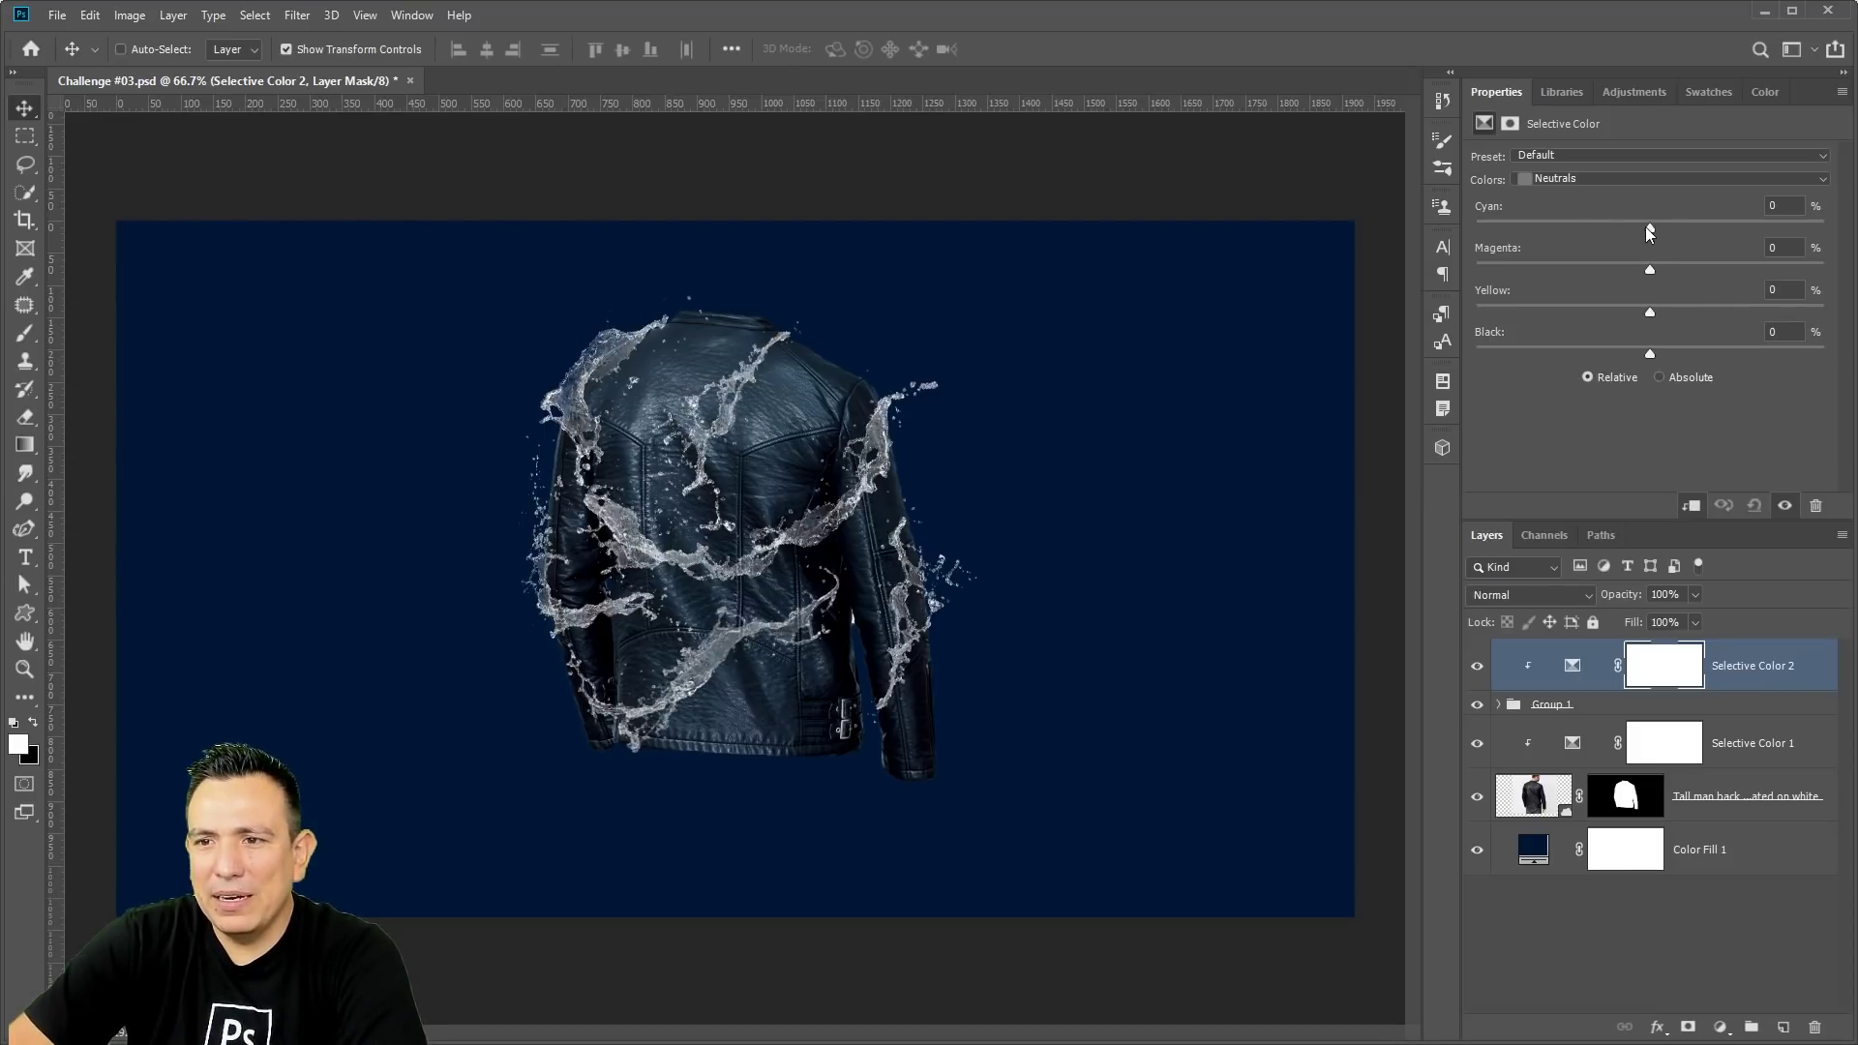
# Try Neutrals Cyan values of -86%, +66% and -54% on the clipped adjustment, and delete that adjustment layer.
pyautogui.moveTo(1650, 229); pyautogui.dragTo(1517, 271)
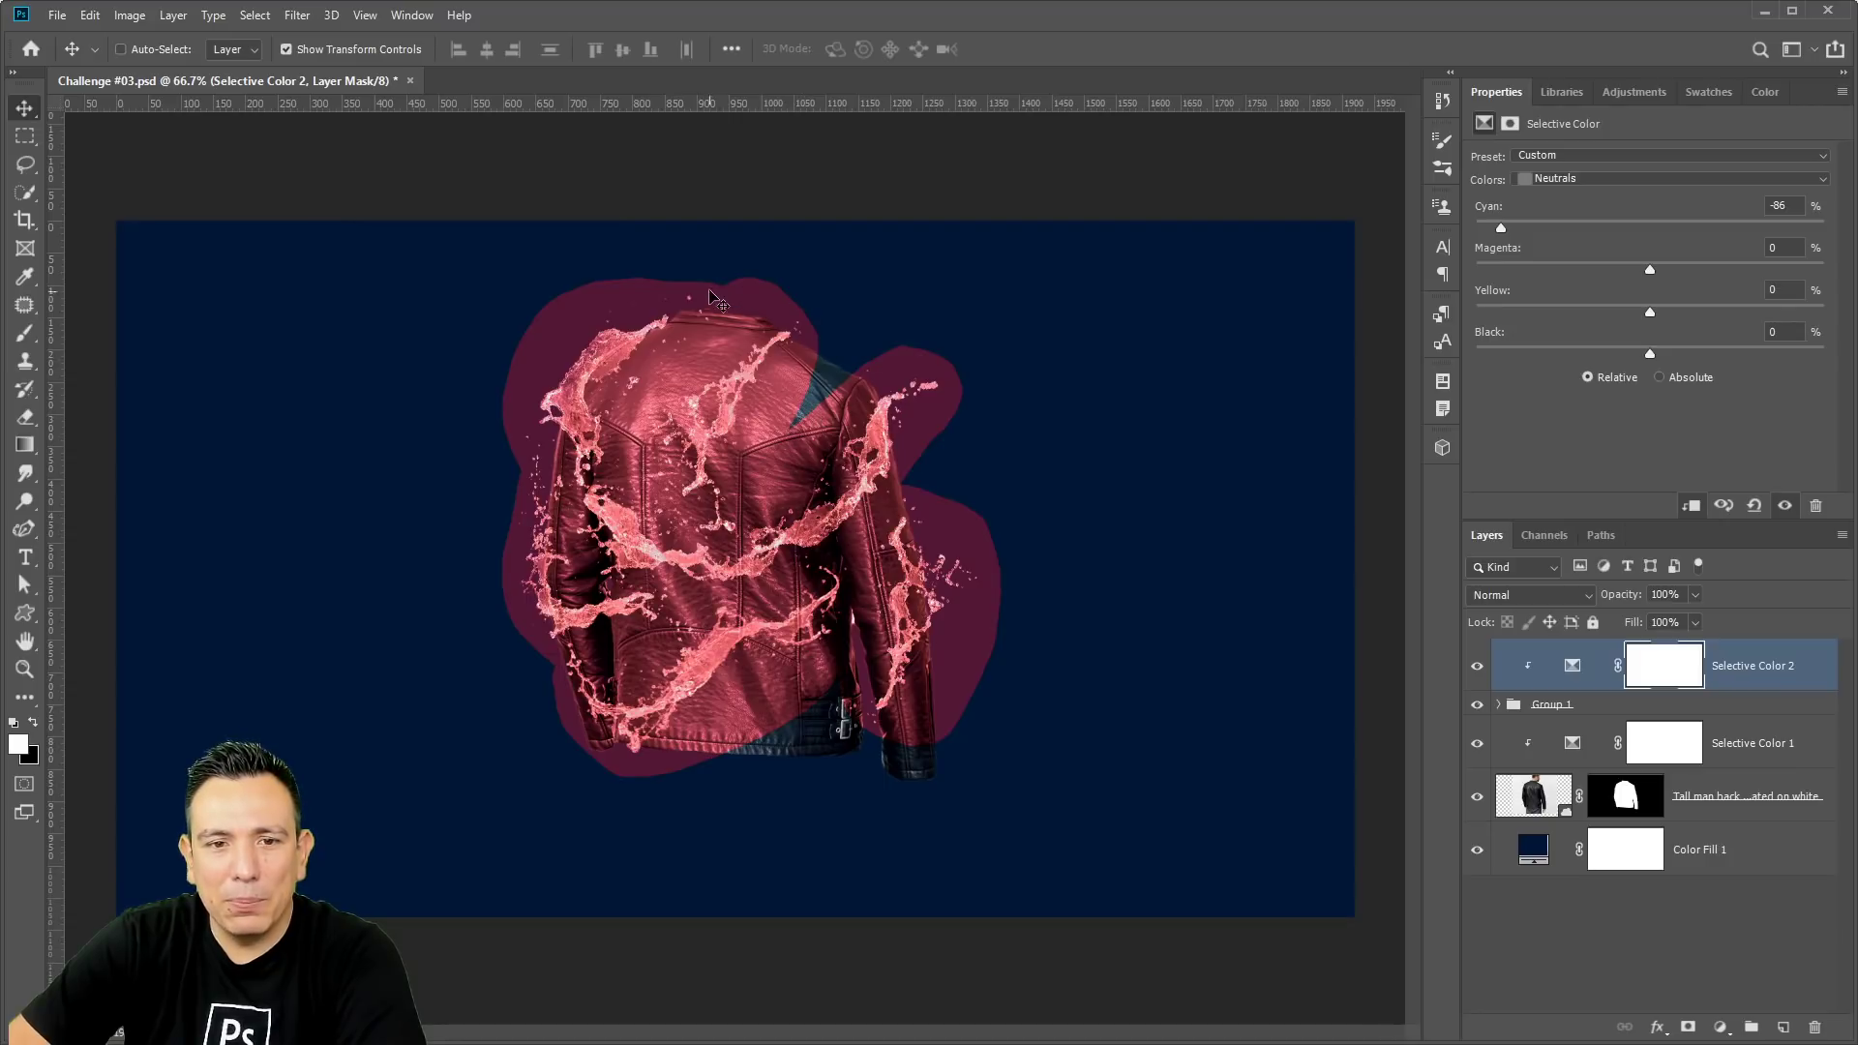
pyautogui.moveTo(1506, 228); pyautogui.dragTo(1752, 228)
pyautogui.press('z')
pyautogui.moveTo(774, 396); pyautogui.dragTo(815, 397)
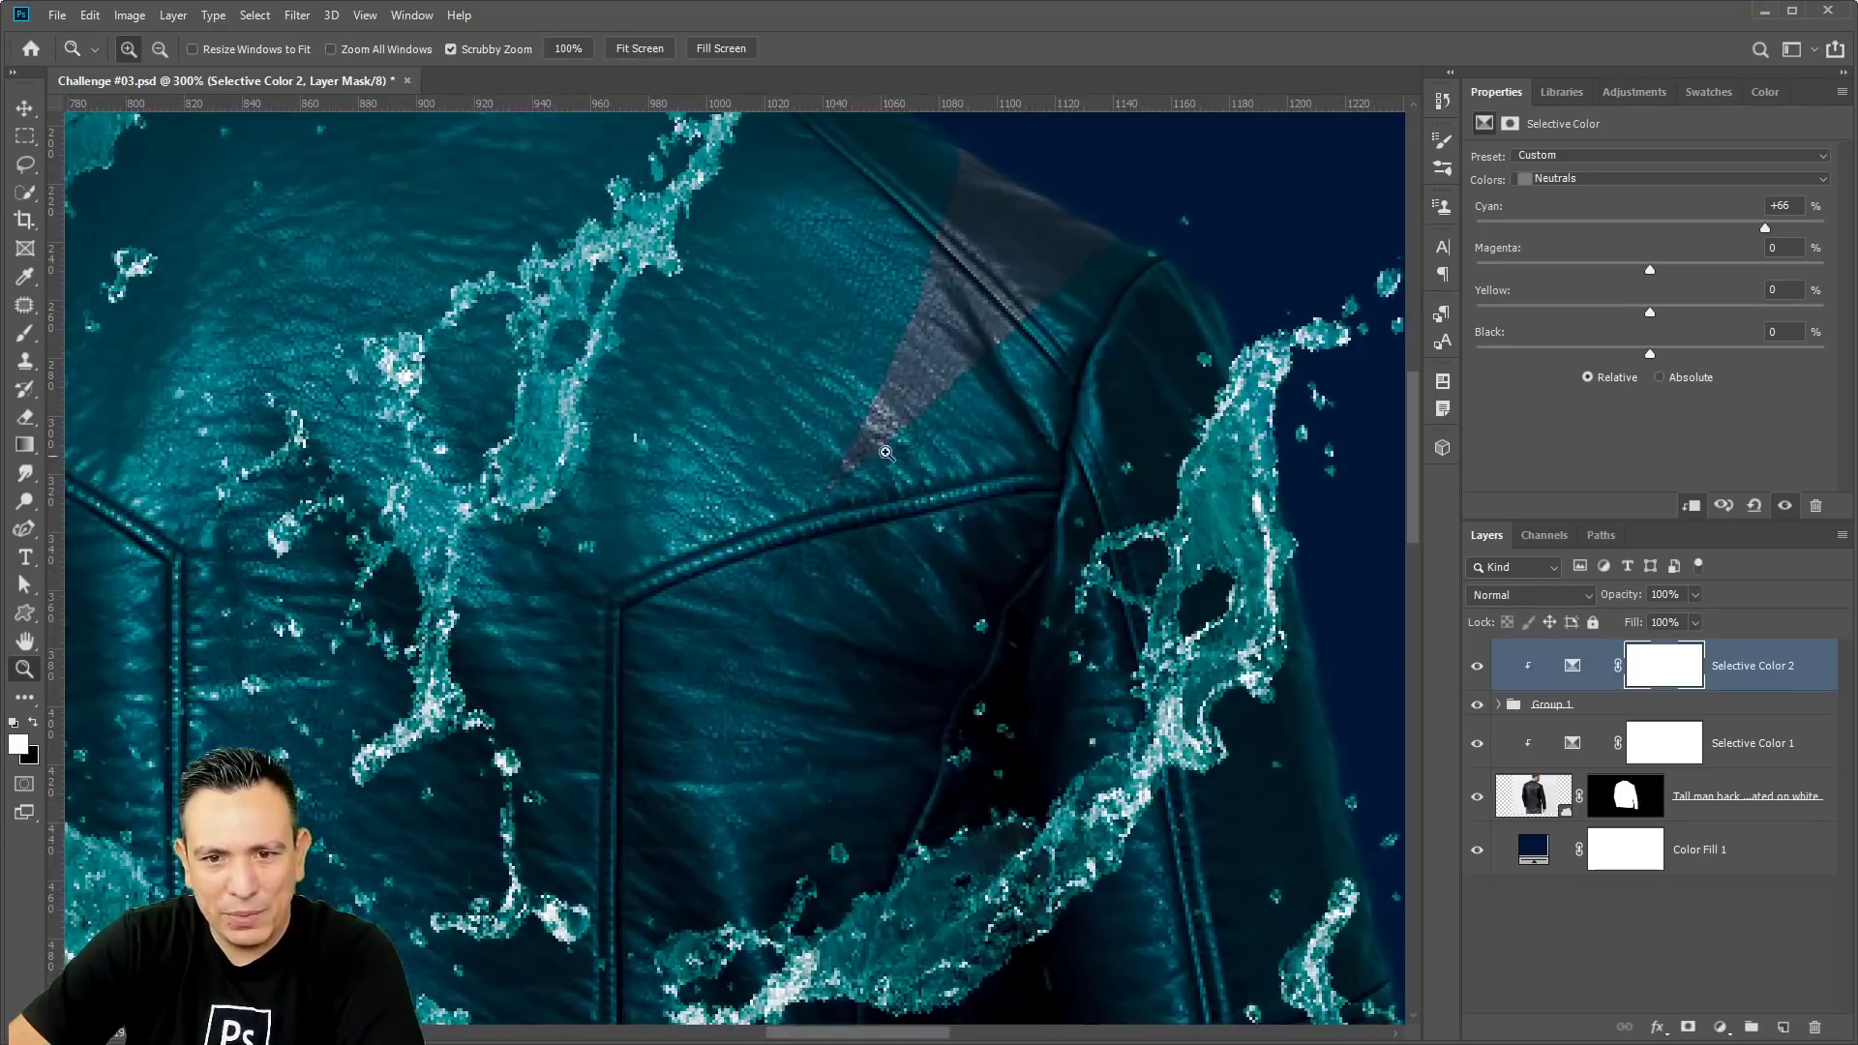
pyautogui.moveTo(1744, 228); pyautogui.dragTo(1554, 224)
pyautogui.rightClick(847, 392)
pyautogui.click(856, 402)
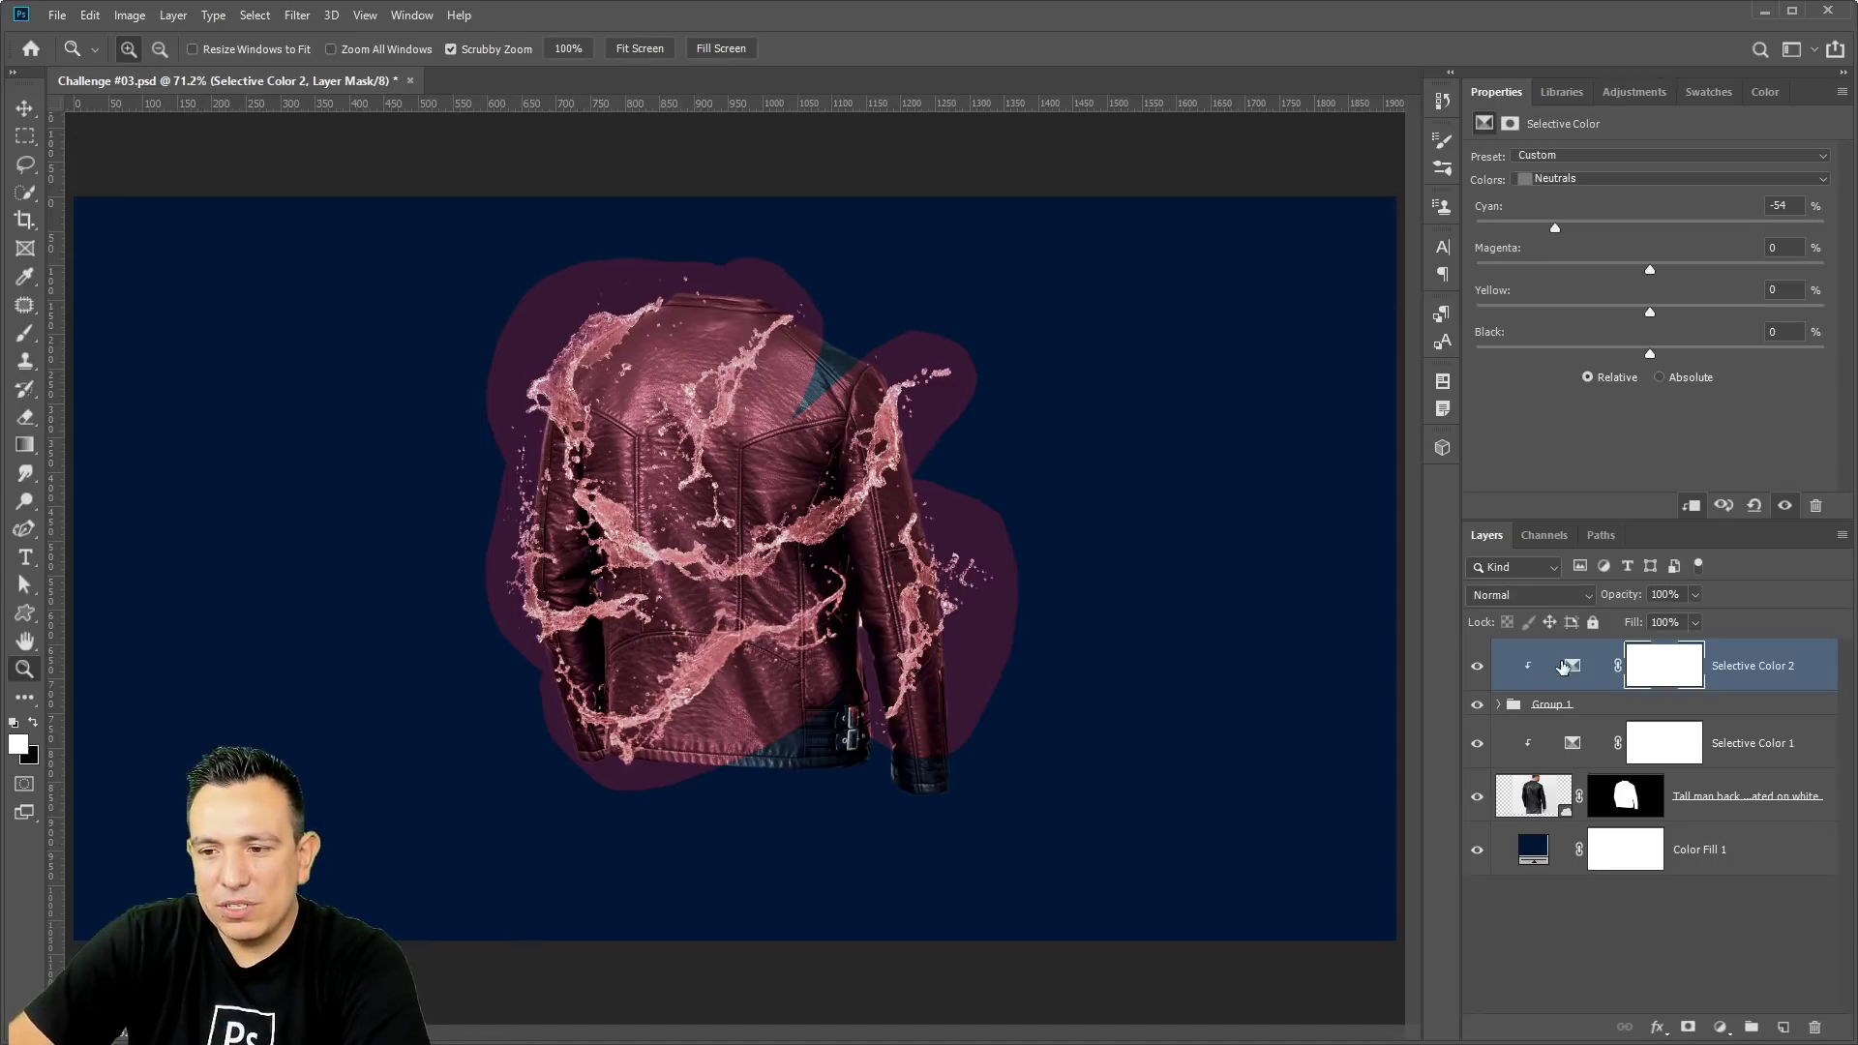
pyautogui.moveTo(1565, 671); pyautogui.dragTo(1815, 1027)
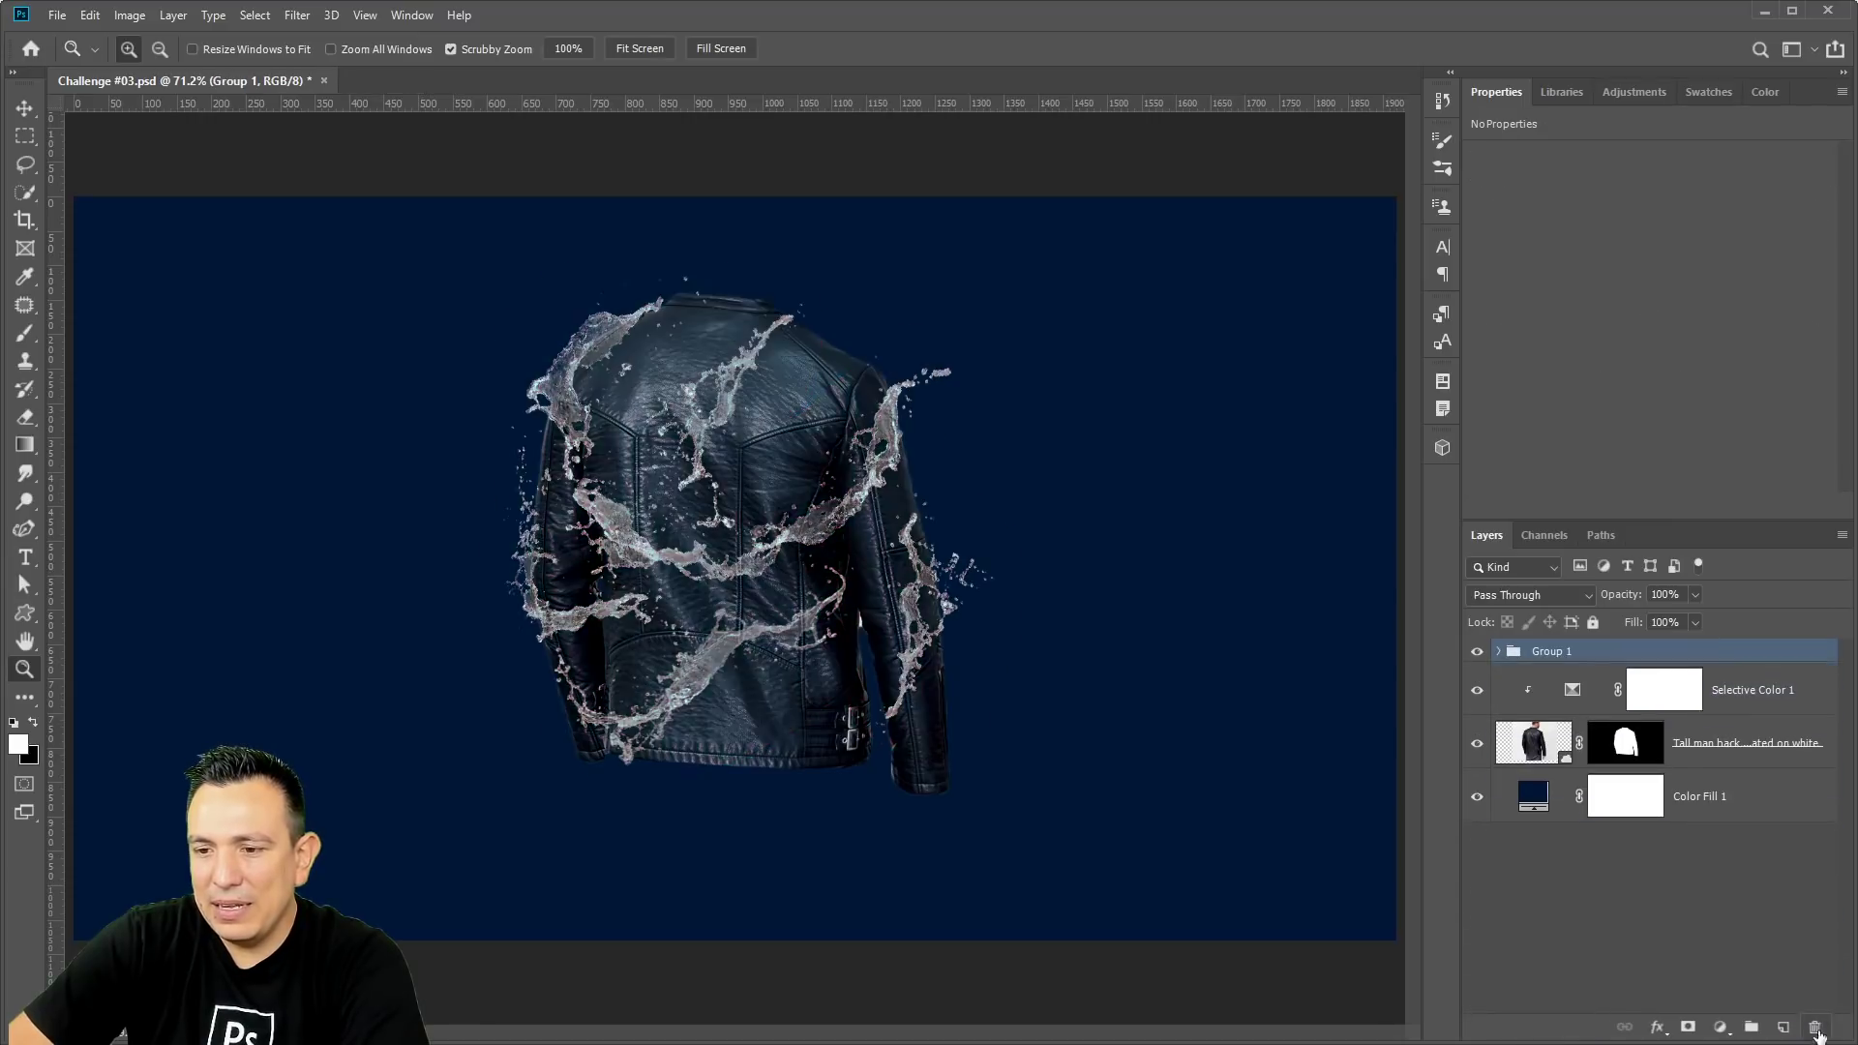
# Add a Selective Color adjustment inside Group 1, above the hidden water splash layer, and set Neutrals Cyan to -72%.
pyautogui.click(1501, 658)
pyautogui.click(1655, 711)
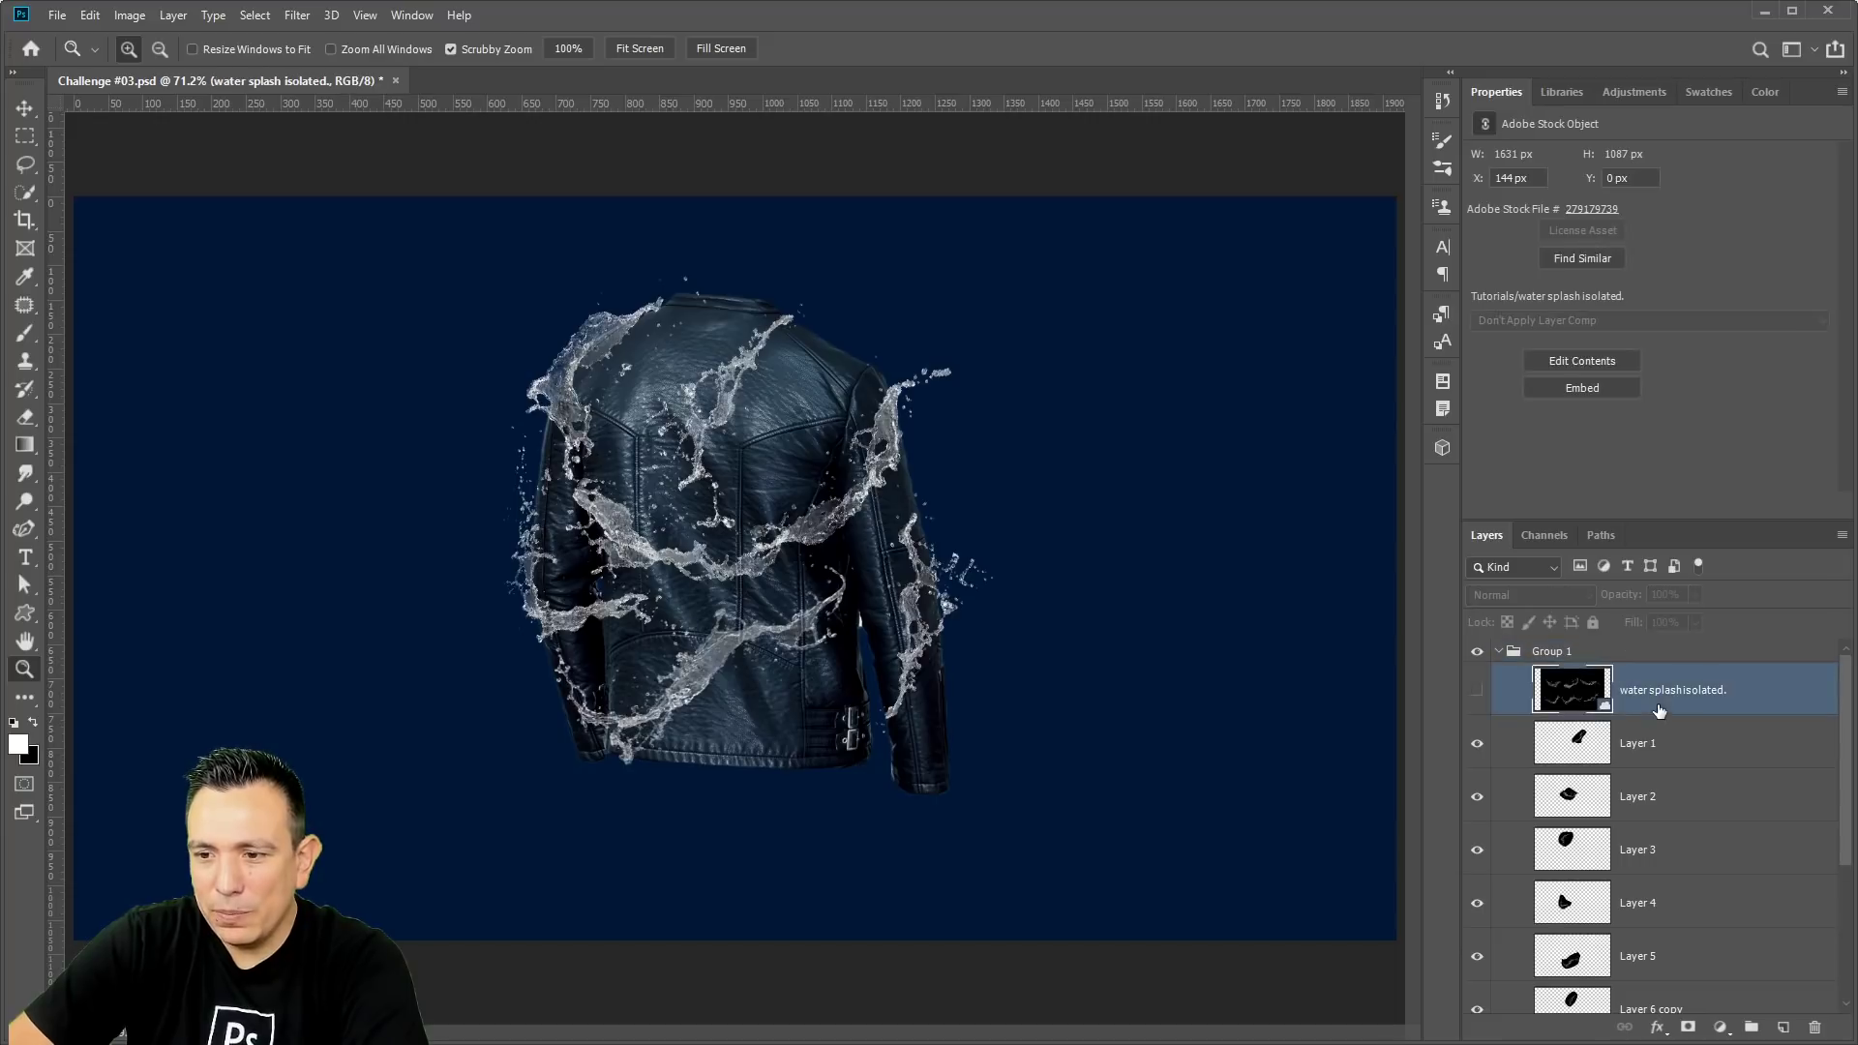
pyautogui.click(1720, 1027)
pyautogui.click(1746, 1029)
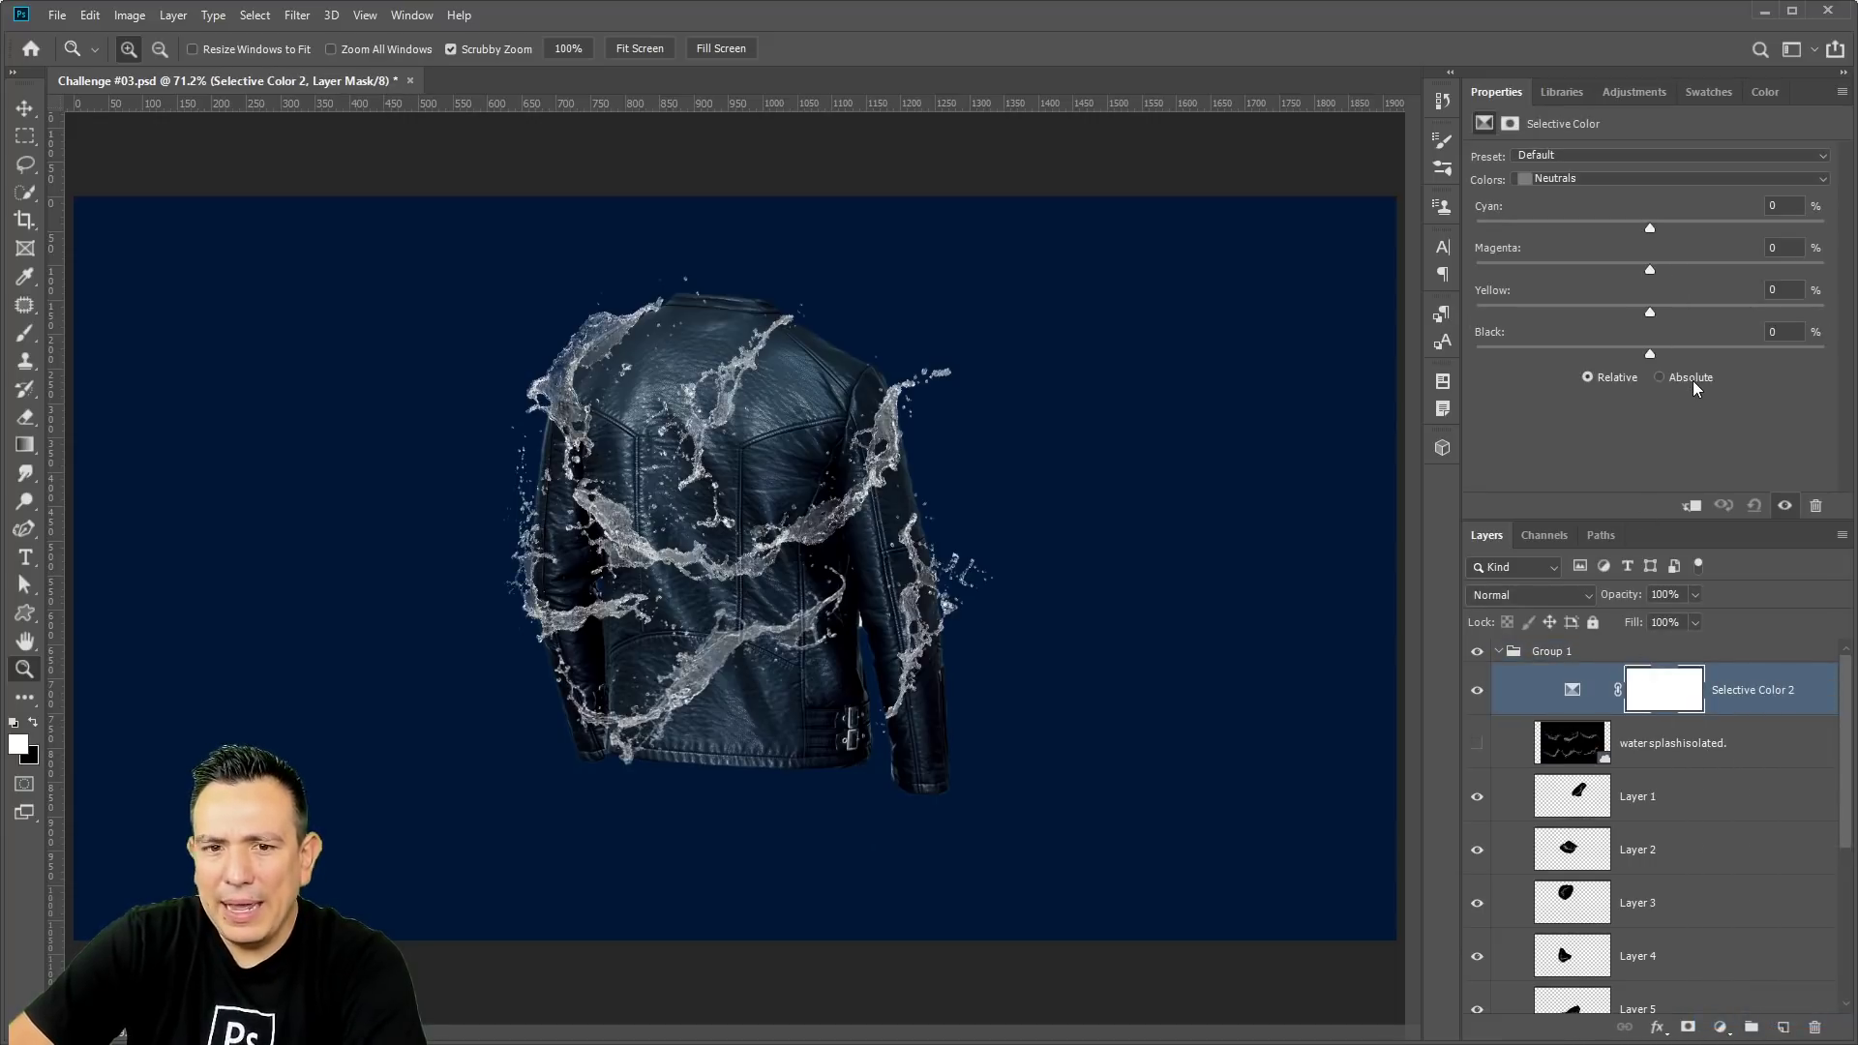
pyautogui.moveTo(1650, 228); pyautogui.dragTo(1527, 239)
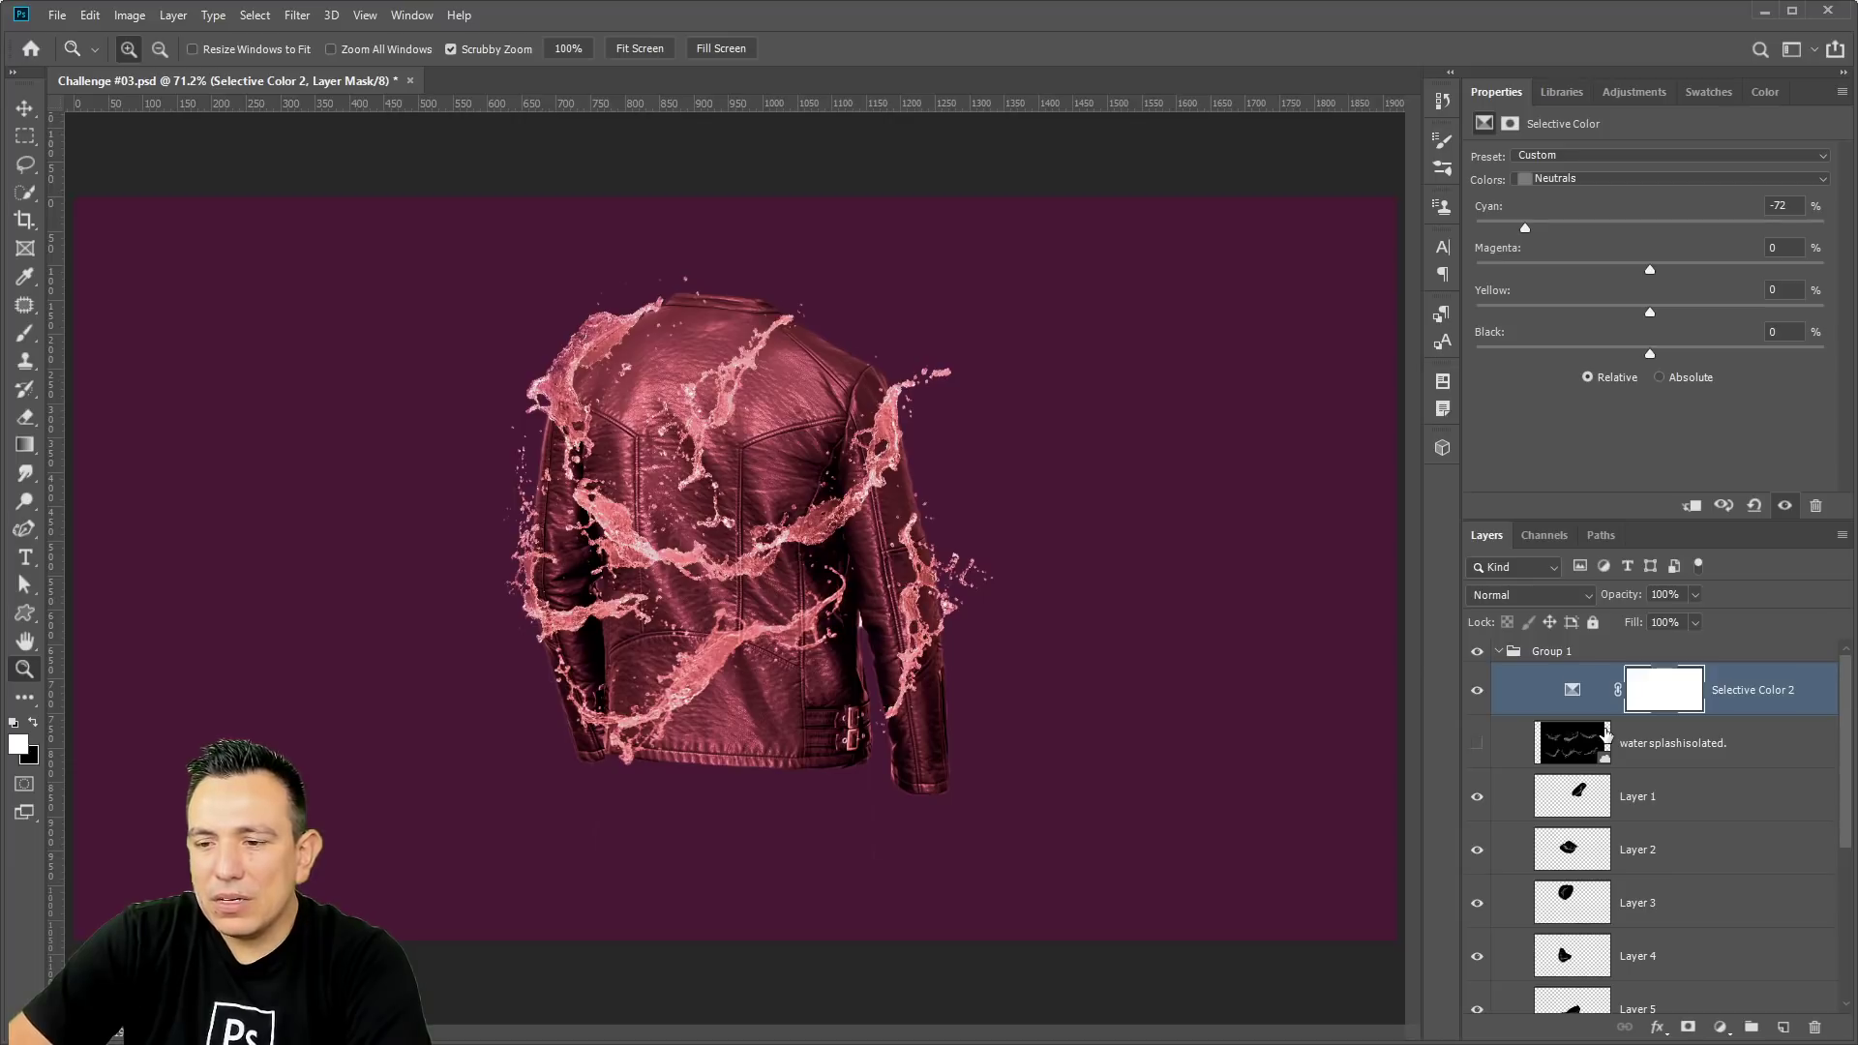
# Change the blend mode of Group 1 to Screen.
pyautogui.click(1578, 654)
pyautogui.click(1530, 594)
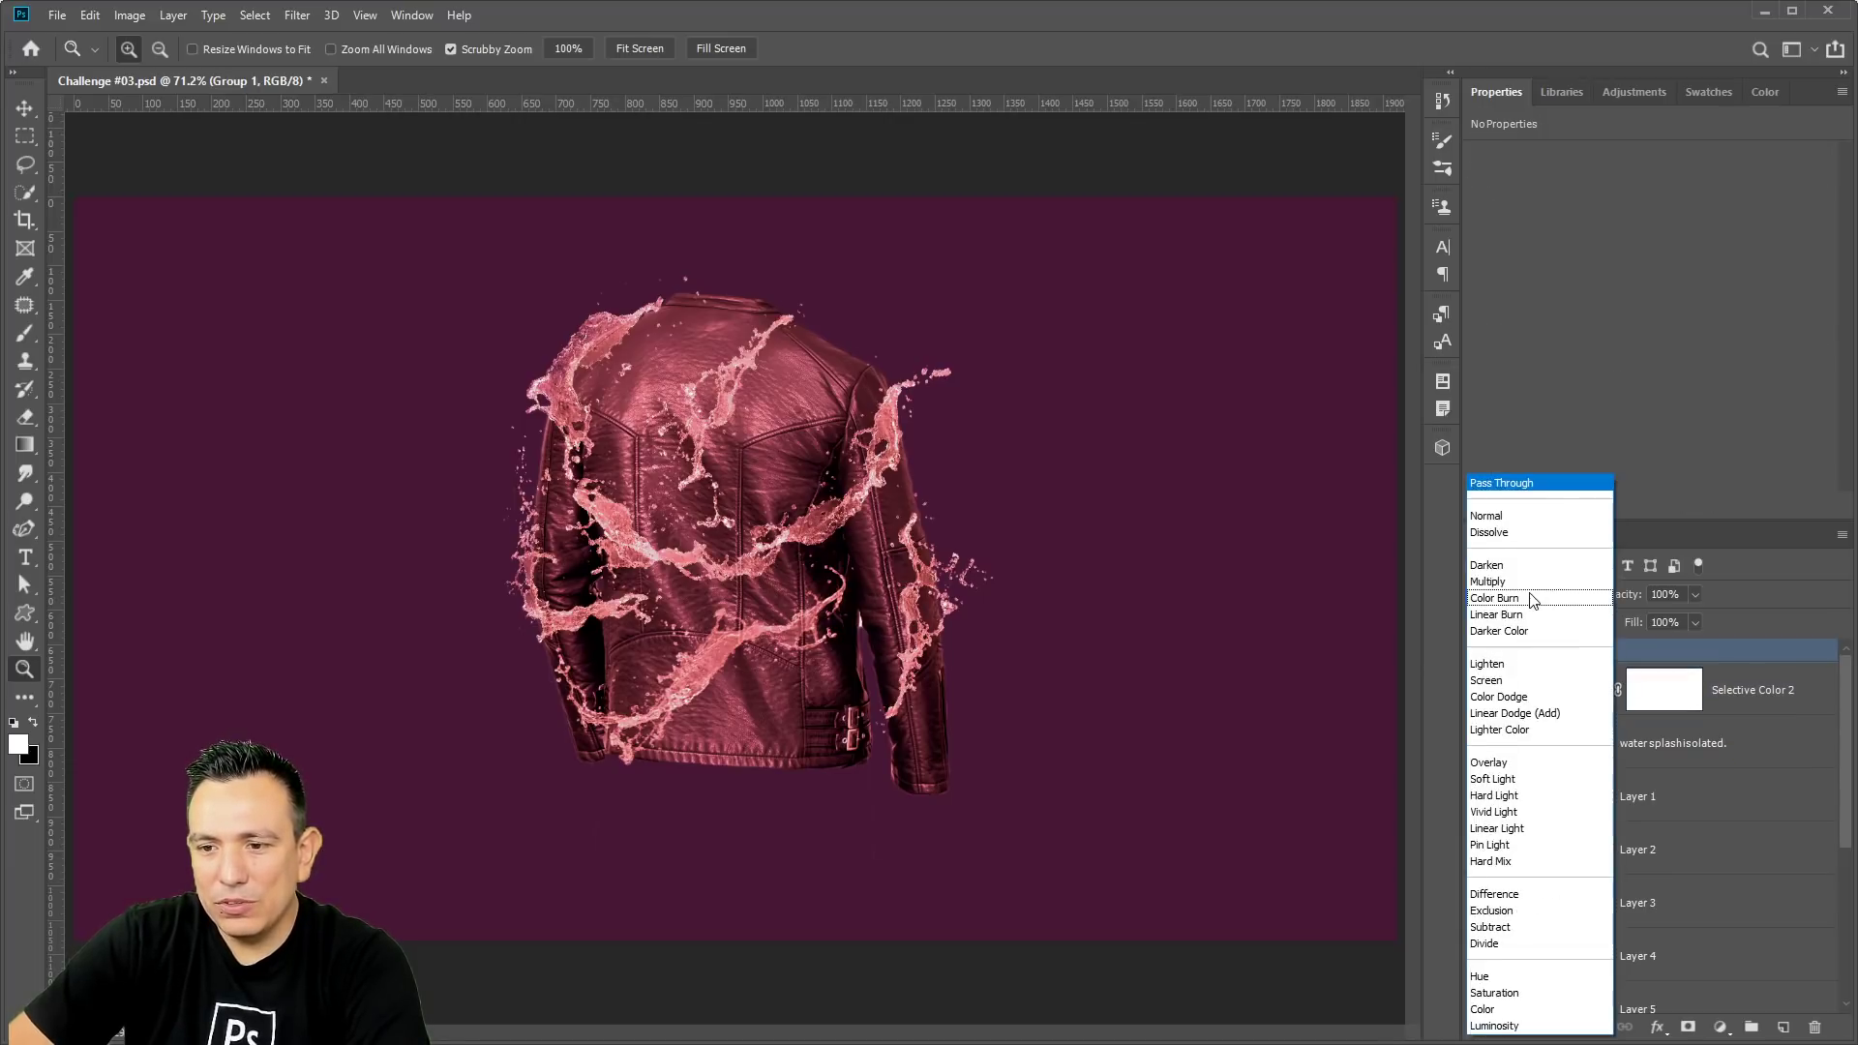
pyautogui.click(1525, 683)
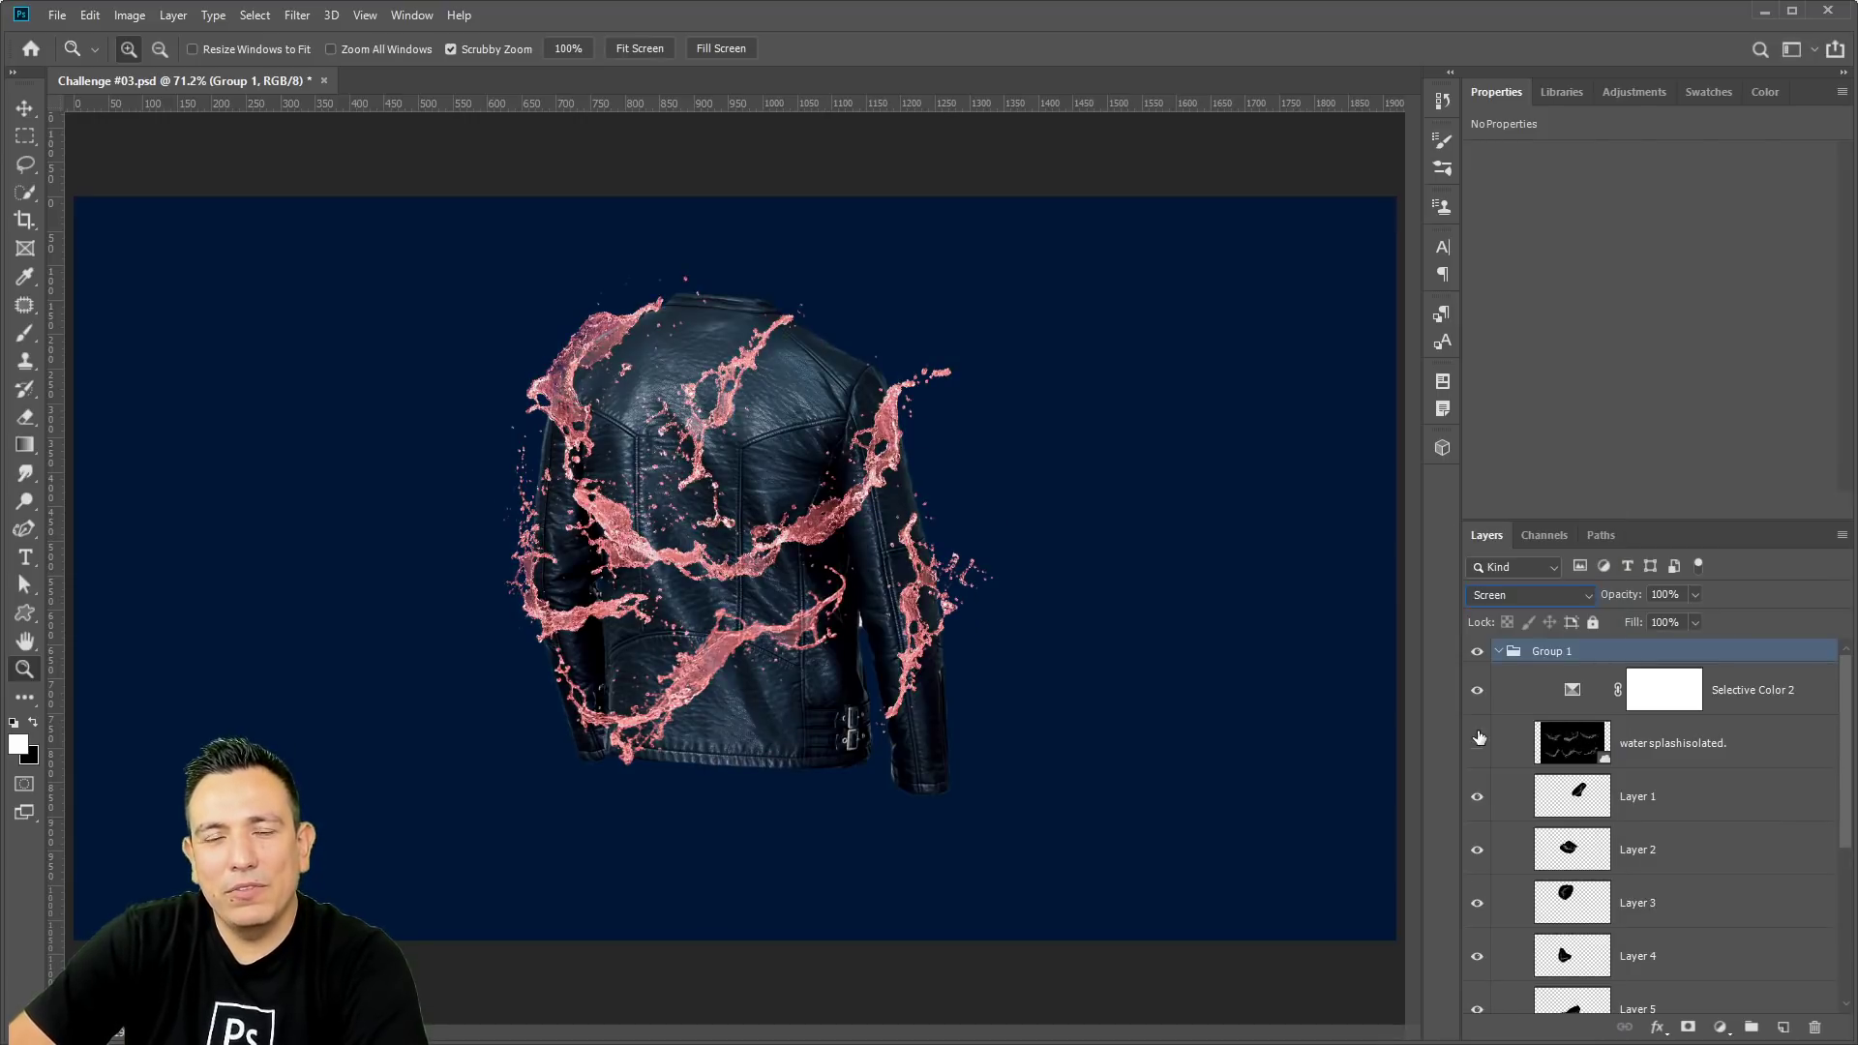
# Compare the water splashes with and without the Selective Color adjustment inside the group.
pyautogui.click(1477, 692)
pyautogui.click(1477, 692)
pyautogui.click(1477, 692)
pyautogui.click(1477, 692)
pyautogui.click(1476, 692)
pyautogui.click(1476, 692)
pyautogui.click(1475, 693)
pyautogui.click(1474, 693)
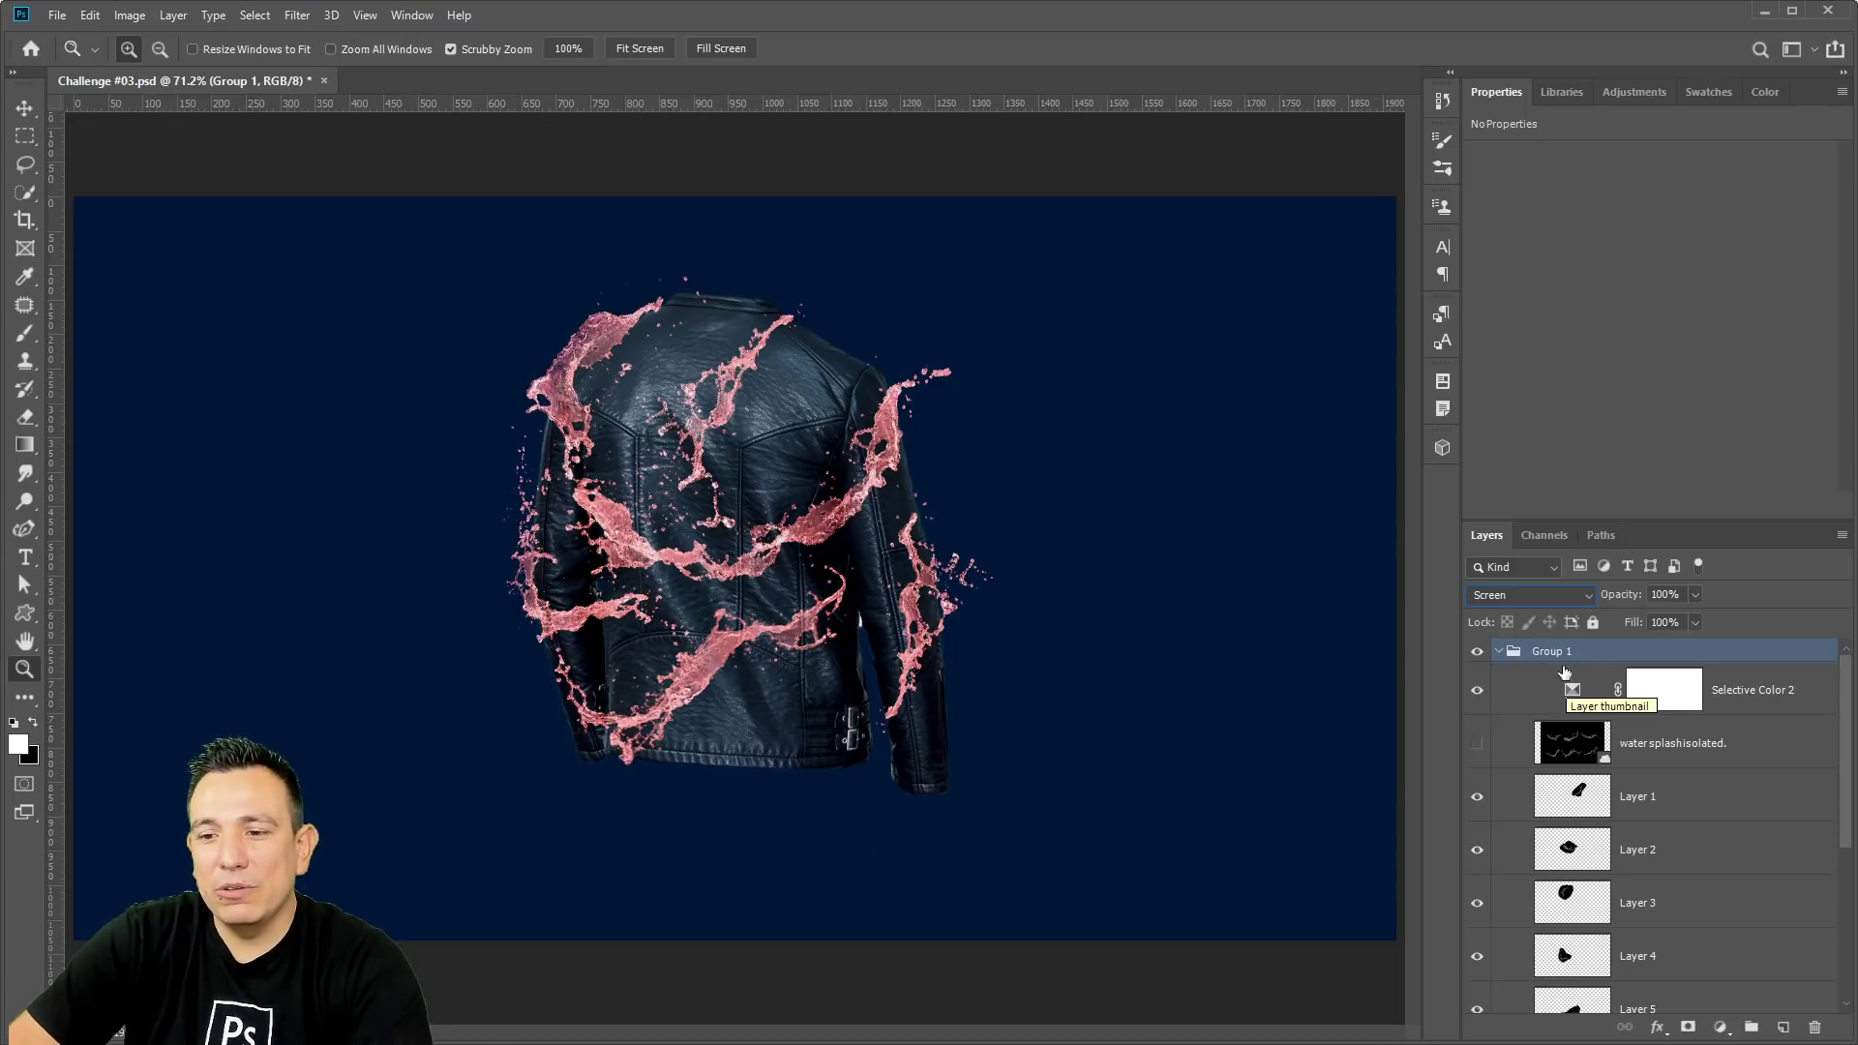
# Try Pass Through and Normal as Group 1's blend mode, and return it to Screen.
pyautogui.click(1572, 689)
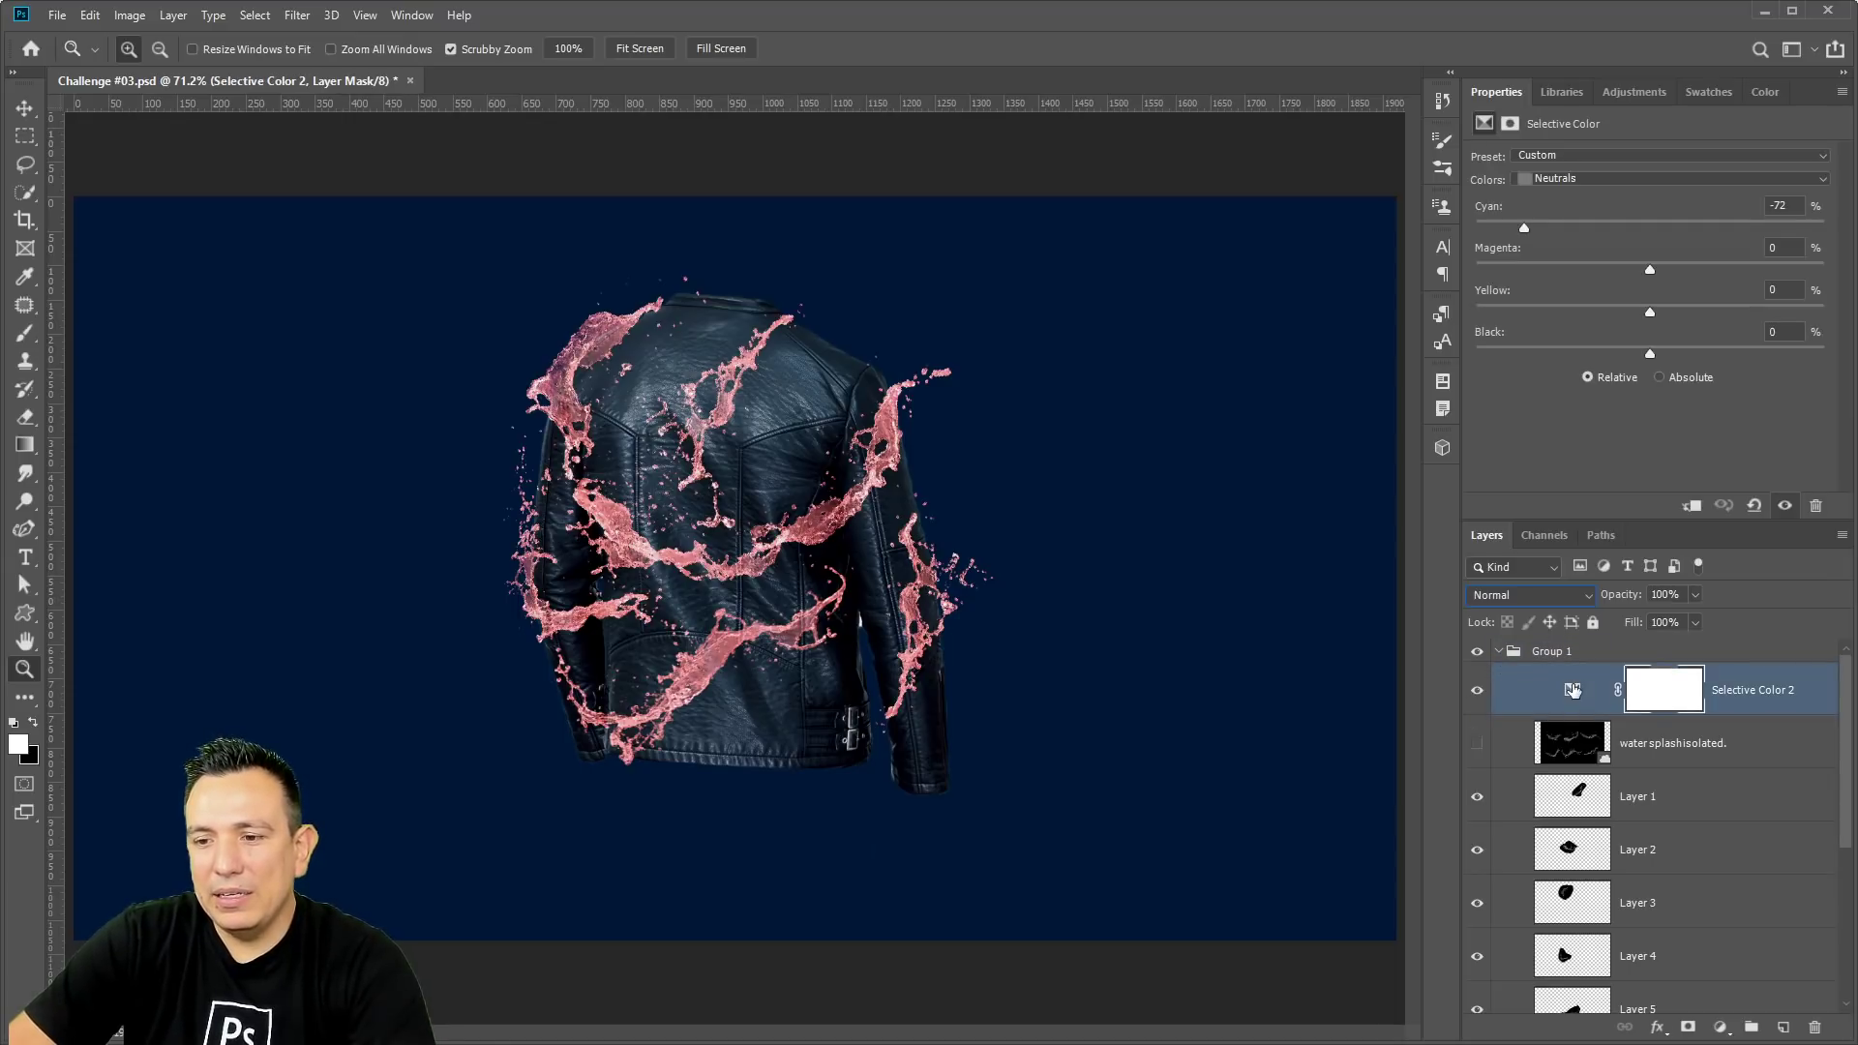
pyautogui.click(1550, 655)
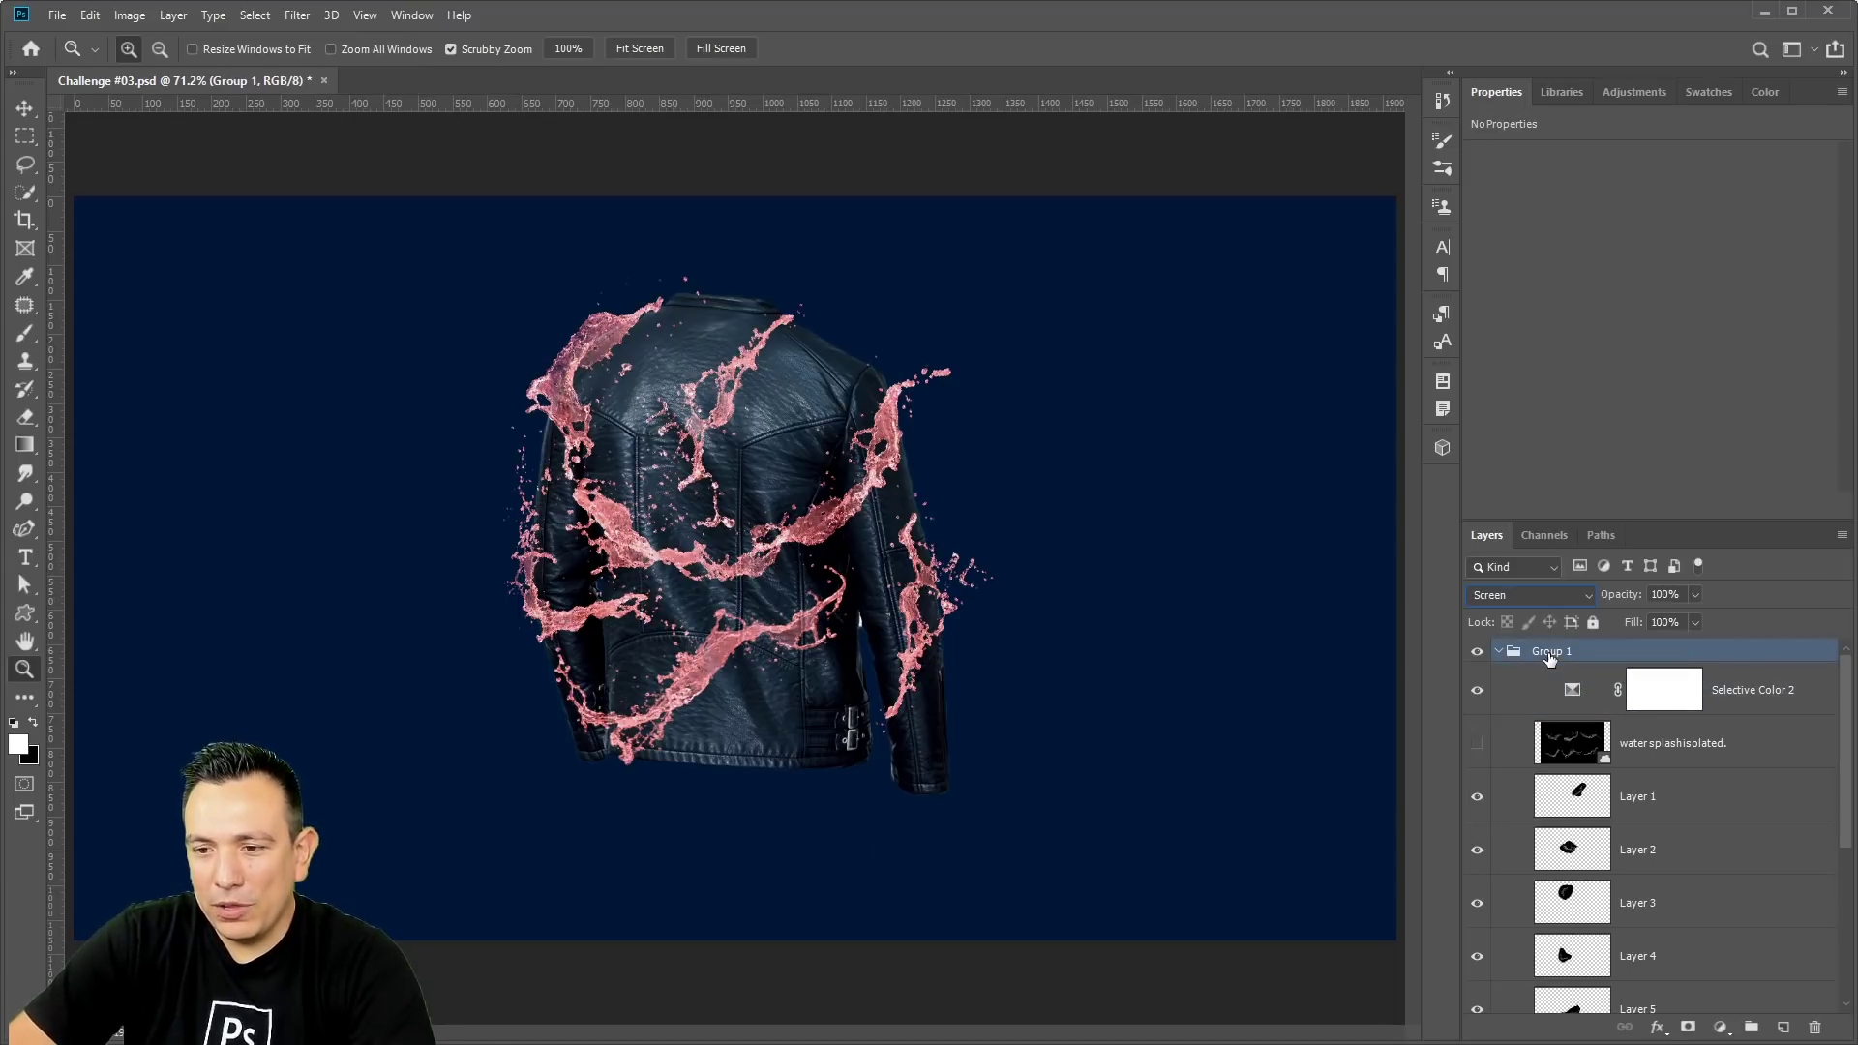
pyautogui.click(1541, 595)
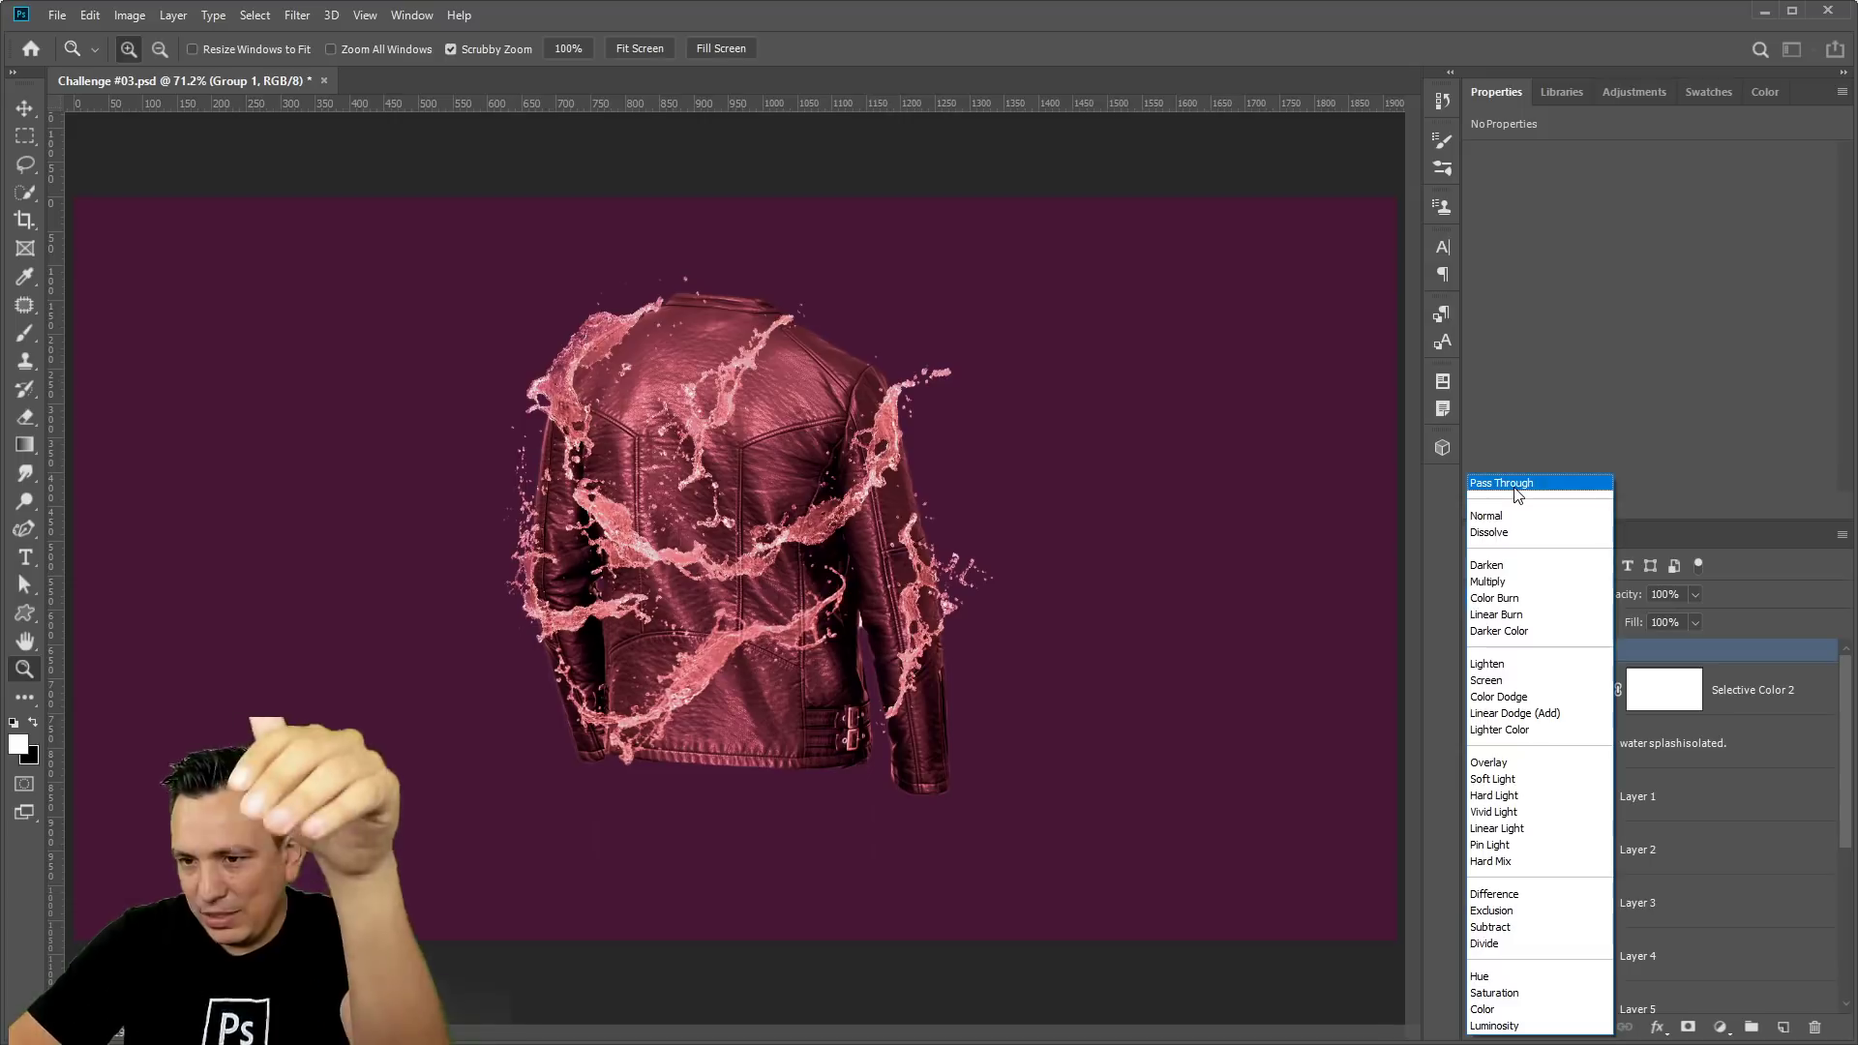
pyautogui.click(1516, 492)
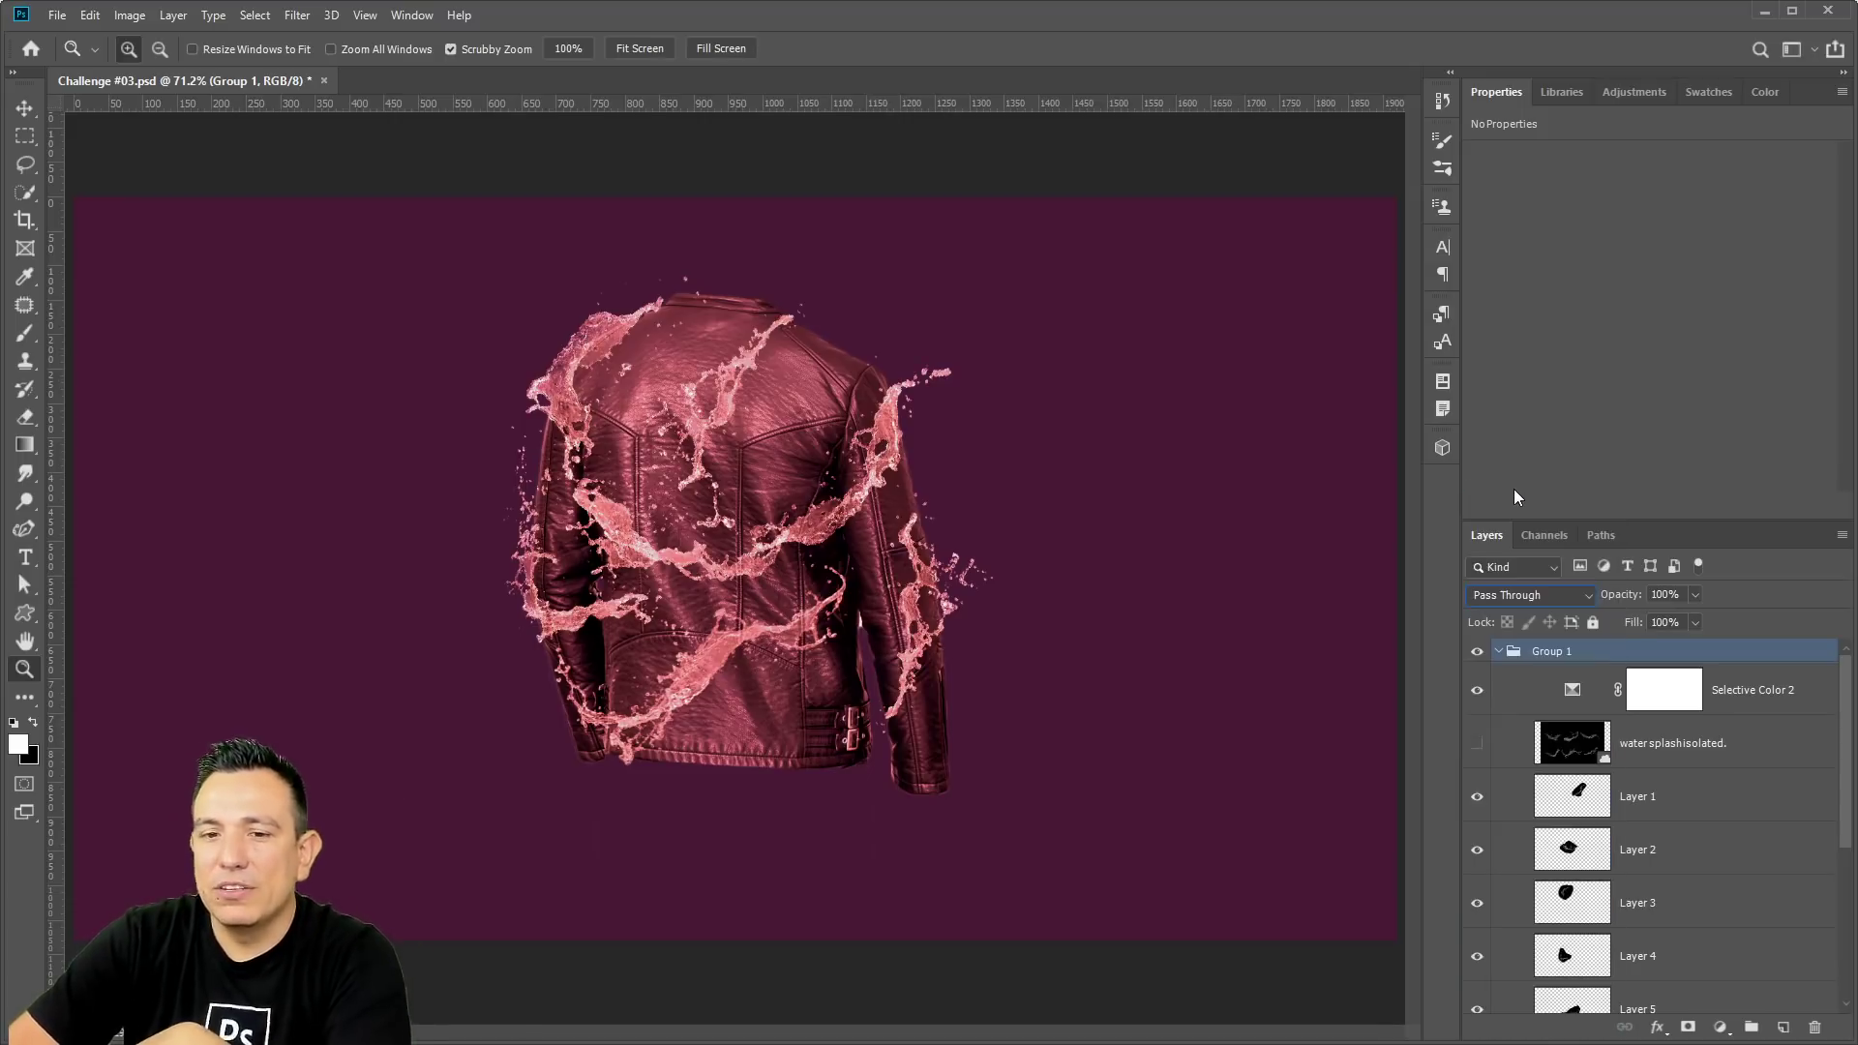
pyautogui.click(1521, 592)
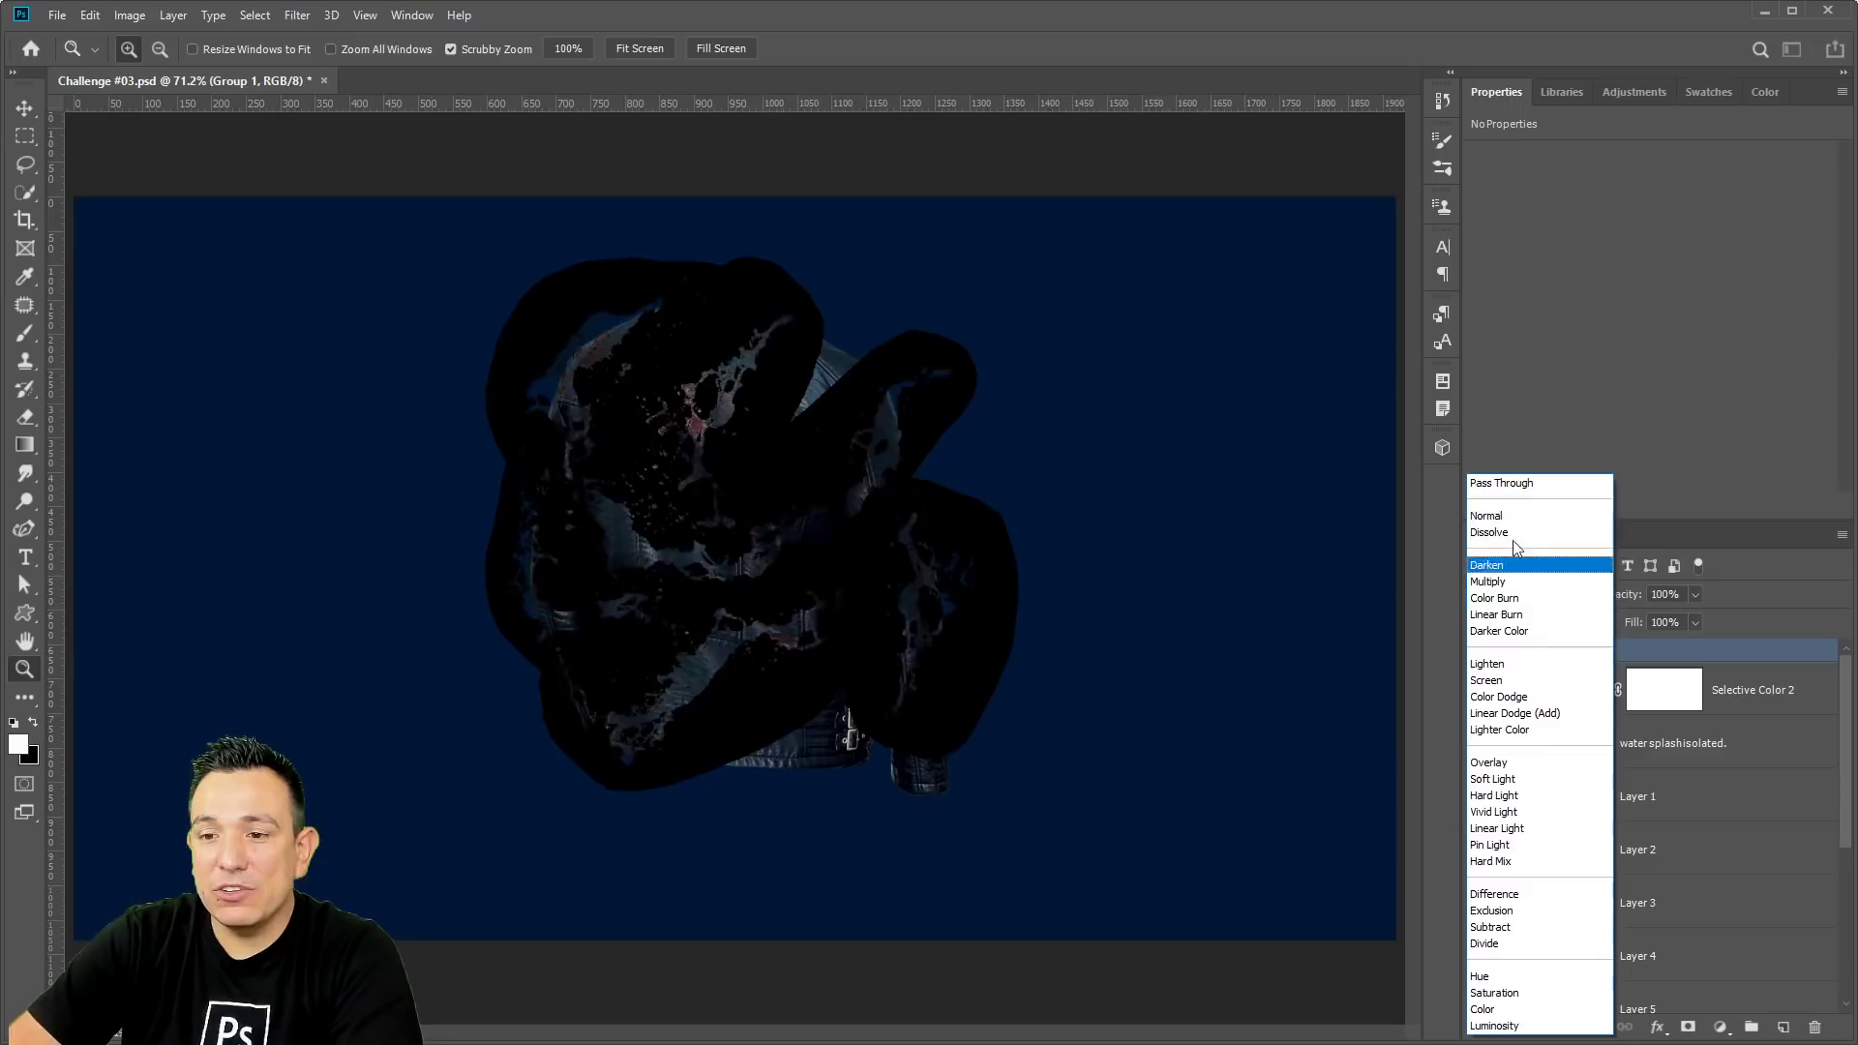
pyautogui.click(1512, 520)
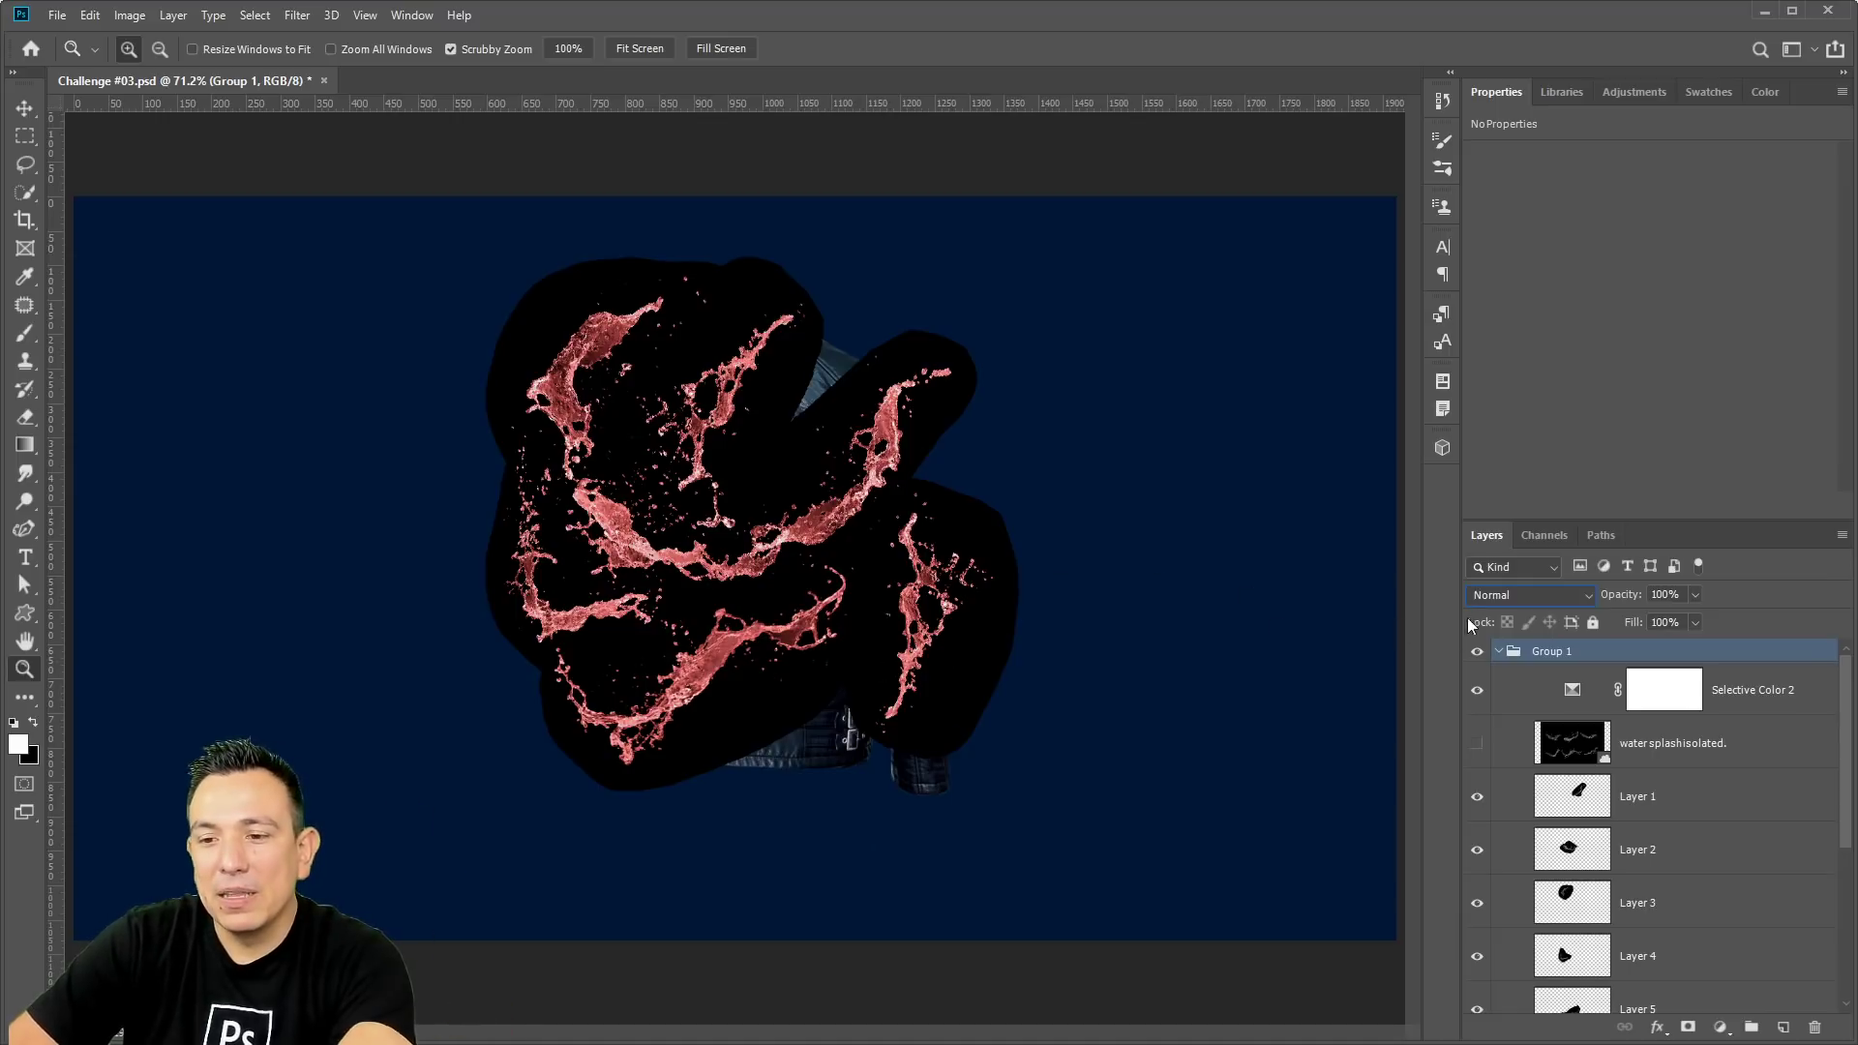
pyautogui.click(1529, 595)
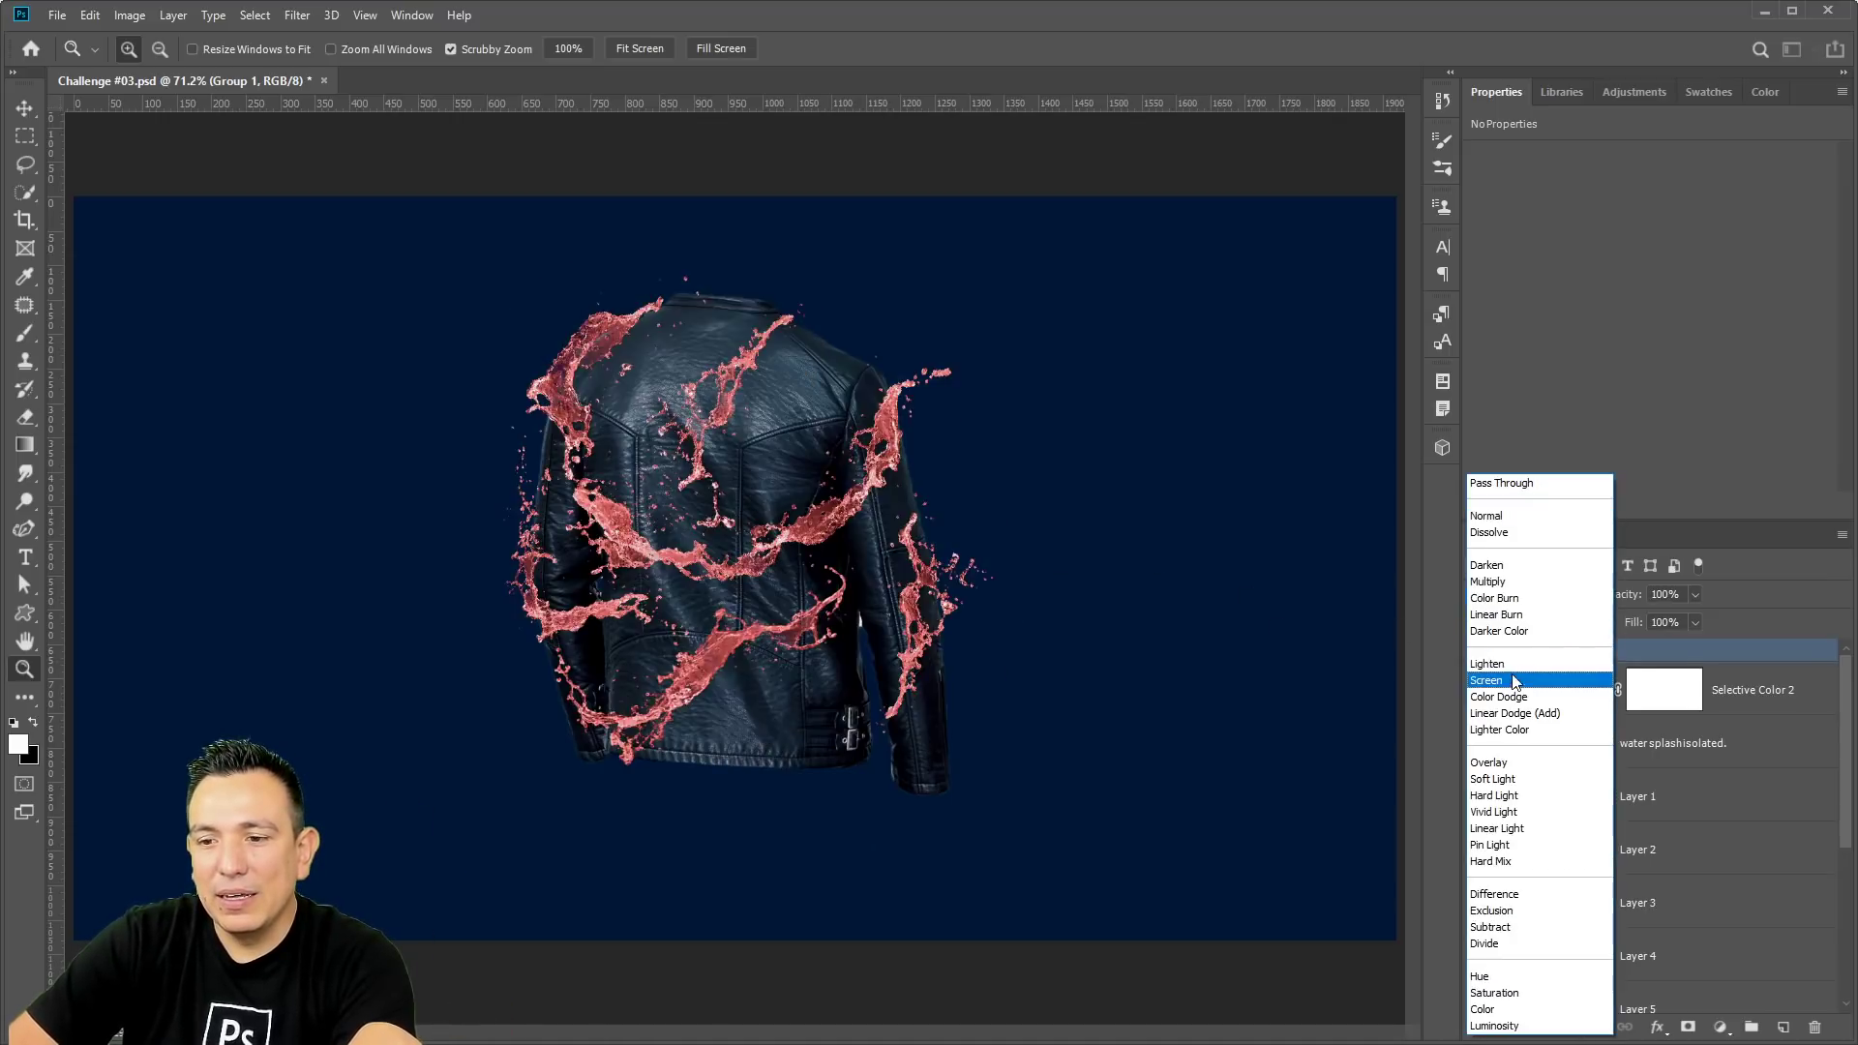
pyautogui.click(1513, 681)
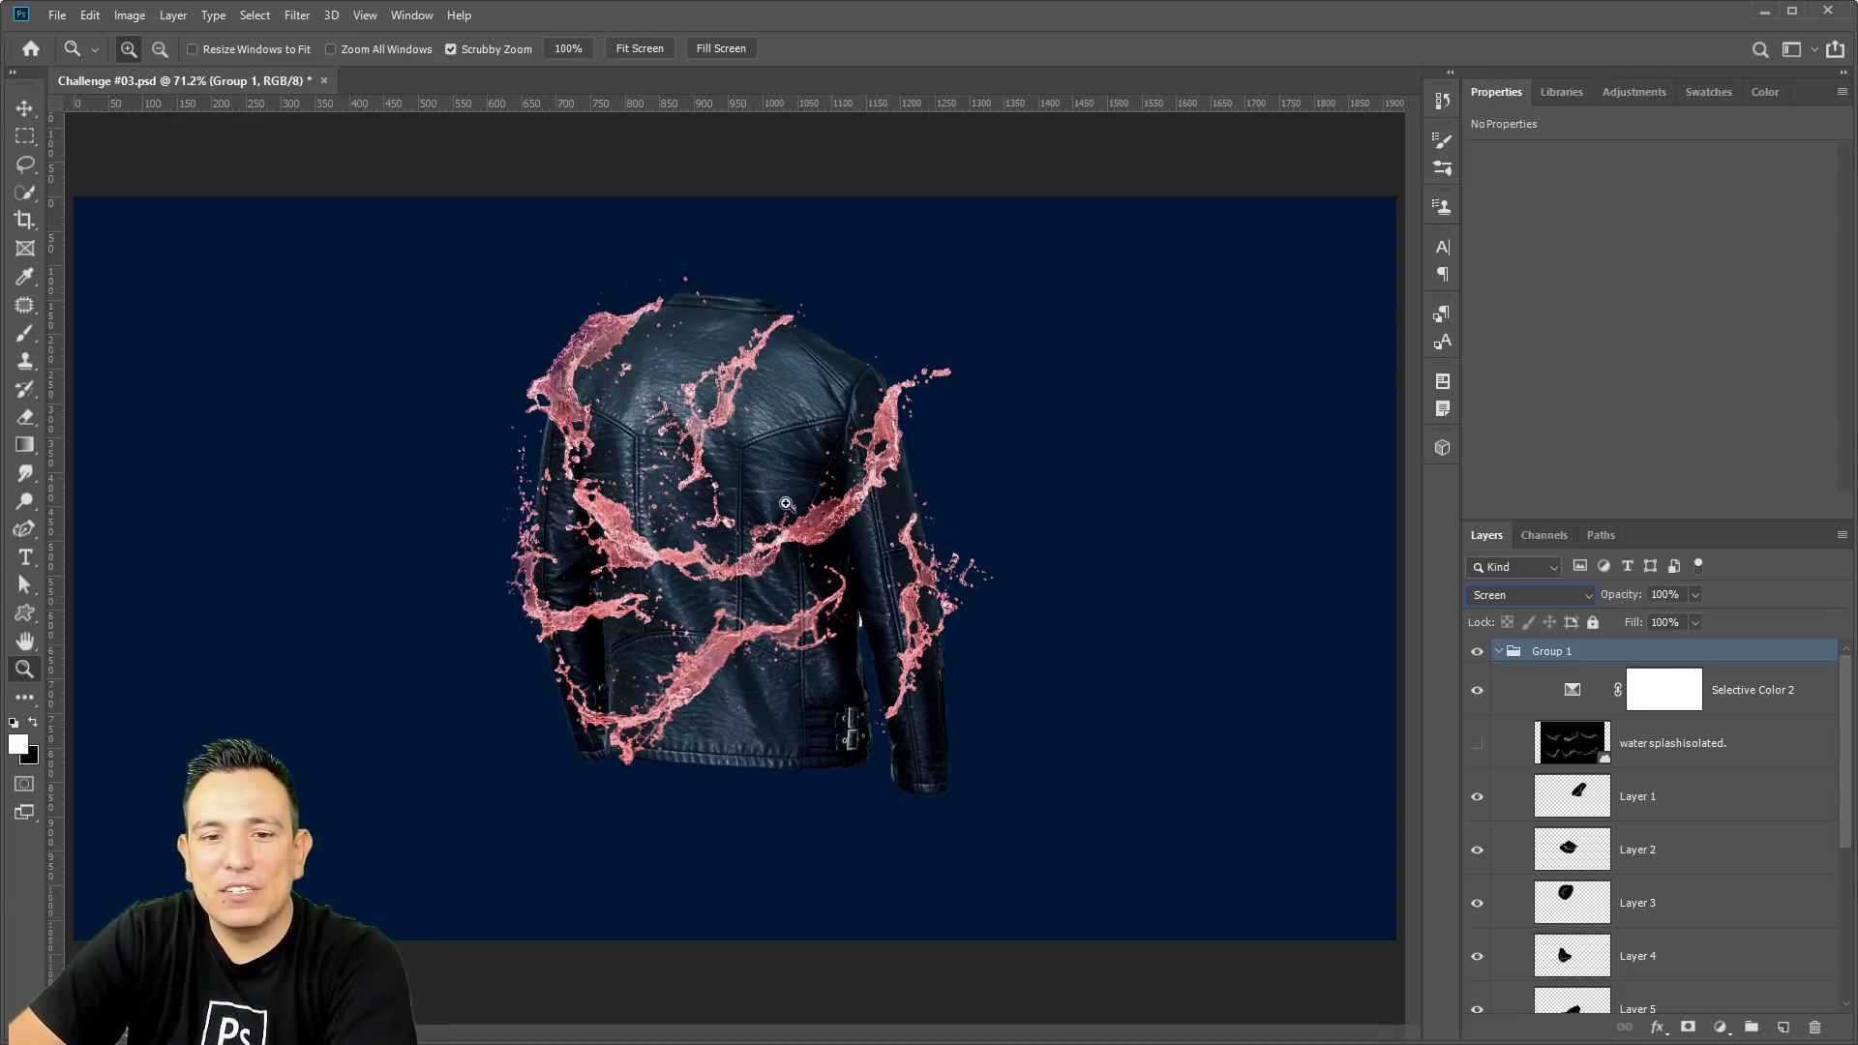
# Set the splash group's Selective Color Neutrals to Cyan +16% and Yellow -8%.
pyautogui.click(1556, 709)
pyautogui.moveTo(1516, 229); pyautogui.dragTo(1679, 235)
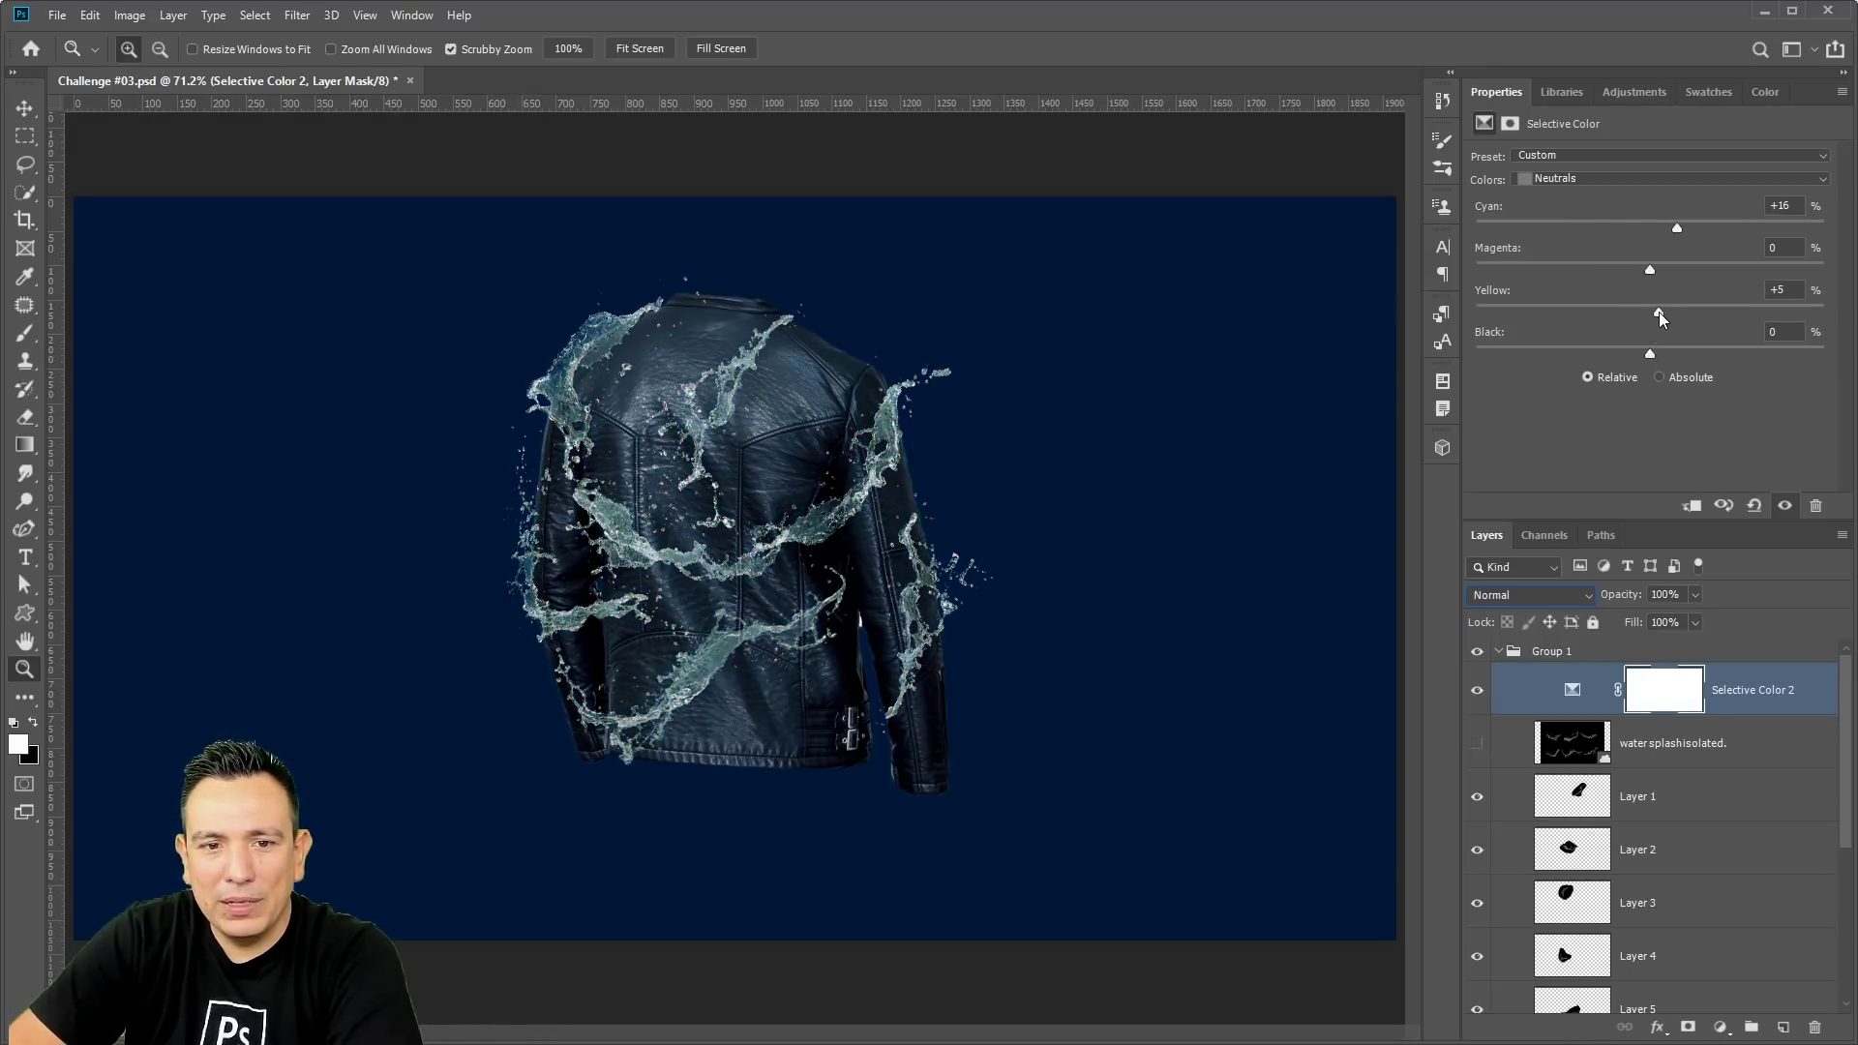
pyautogui.moveTo(1625, 315); pyautogui.dragTo(1646, 315)
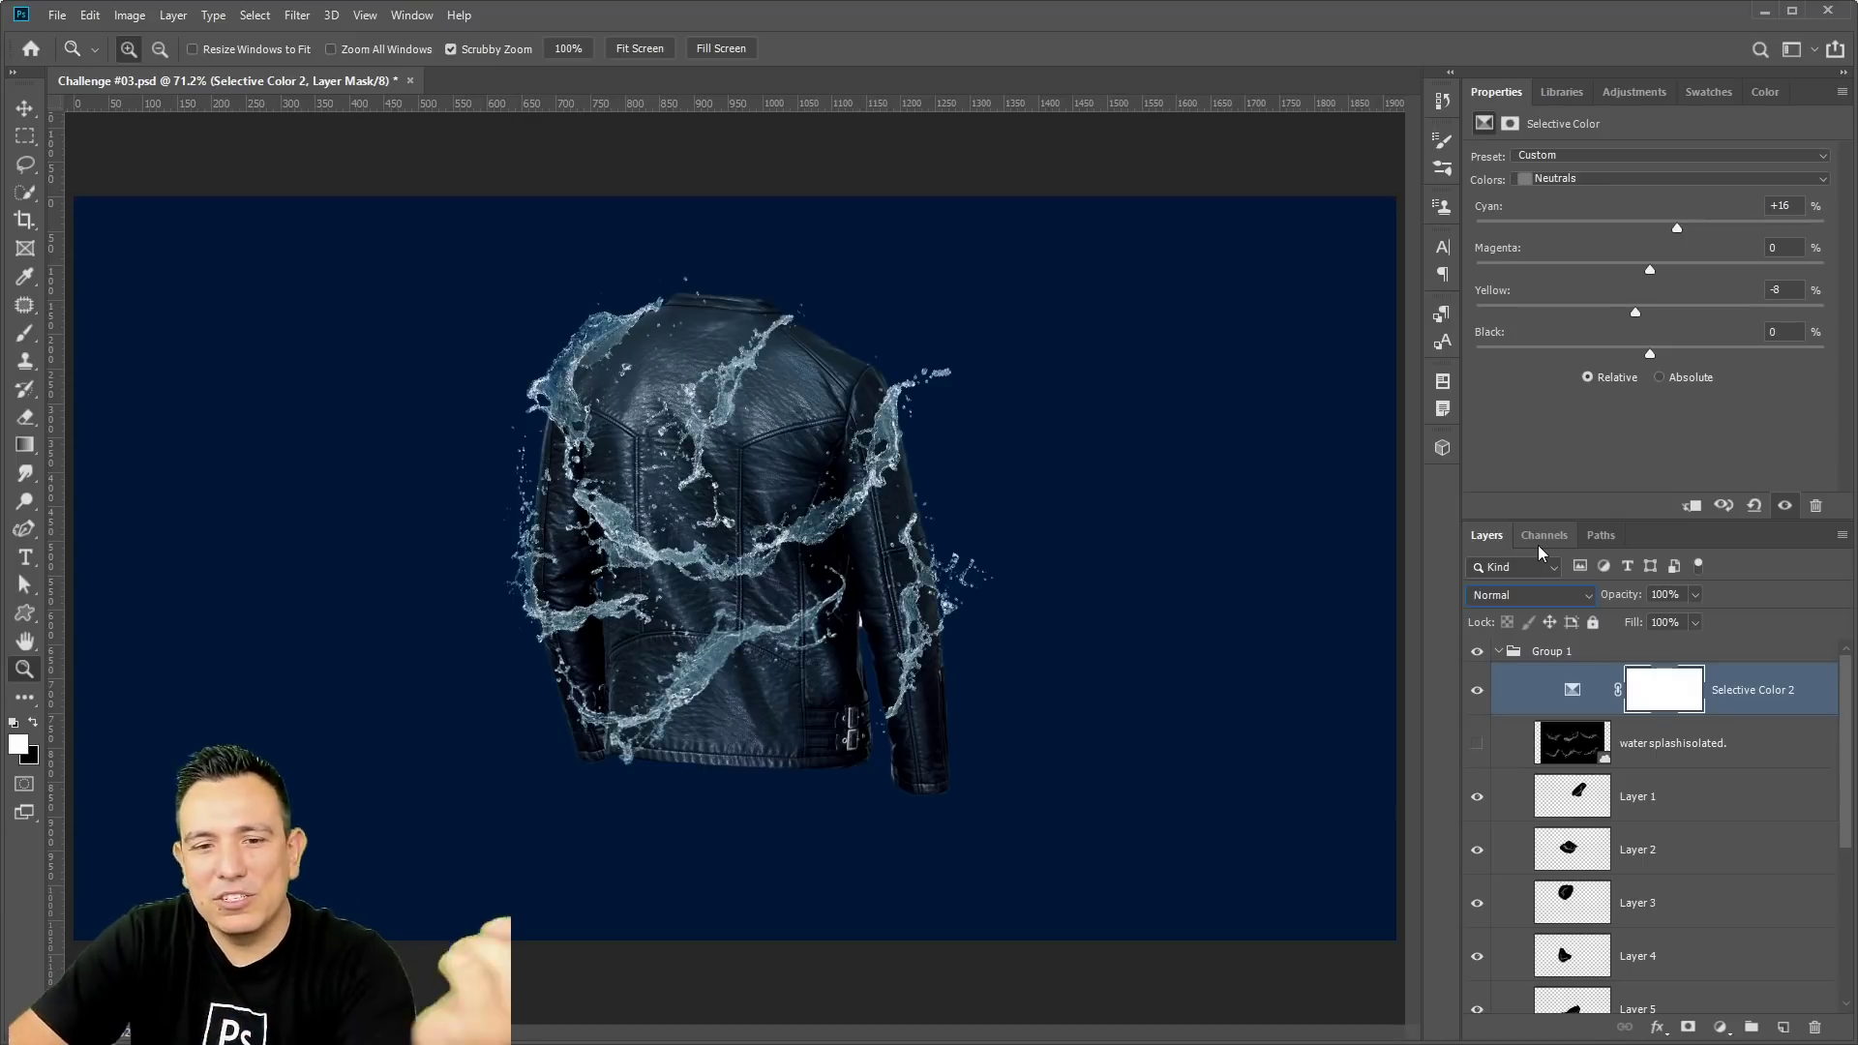
# Compare the splashes with and without the blue tint, and check the blend mode of Layer 1.
pyautogui.click(1478, 690)
pyautogui.click(1477, 691)
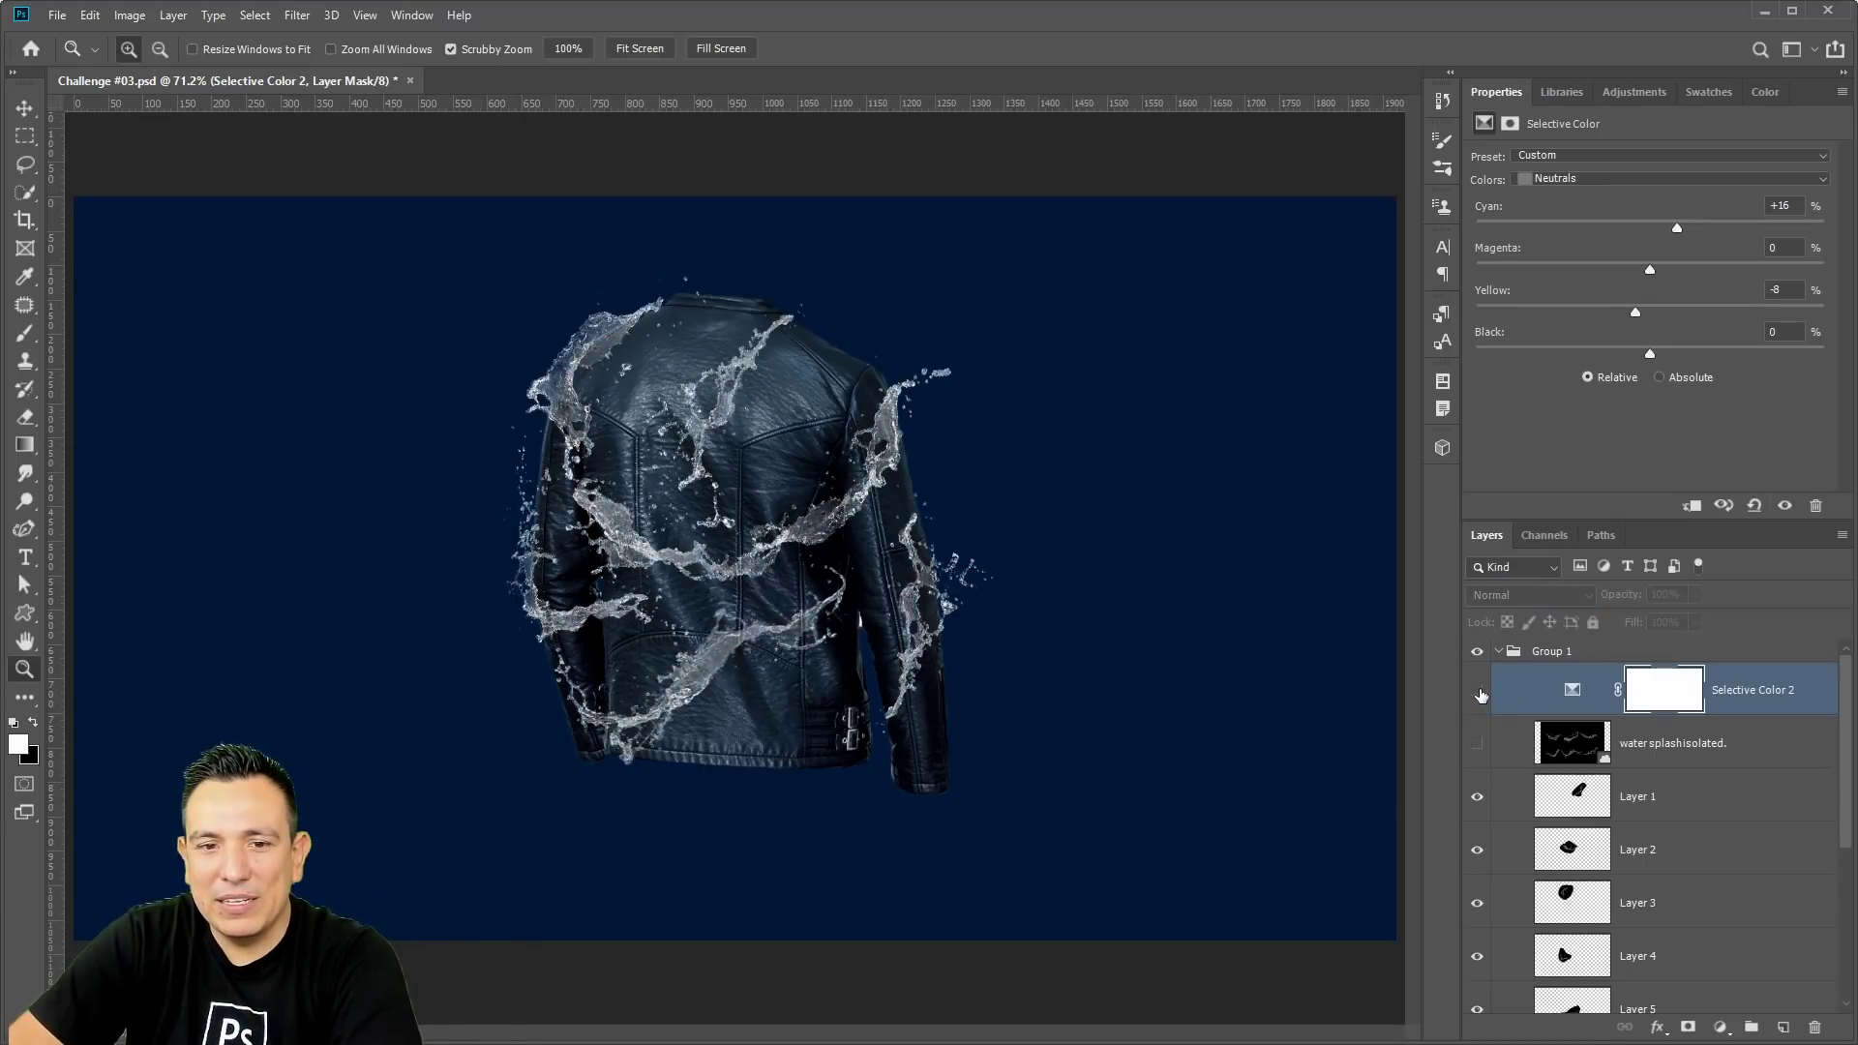
pyautogui.scroll(-1, 1571, 801)
pyautogui.click(1581, 756)
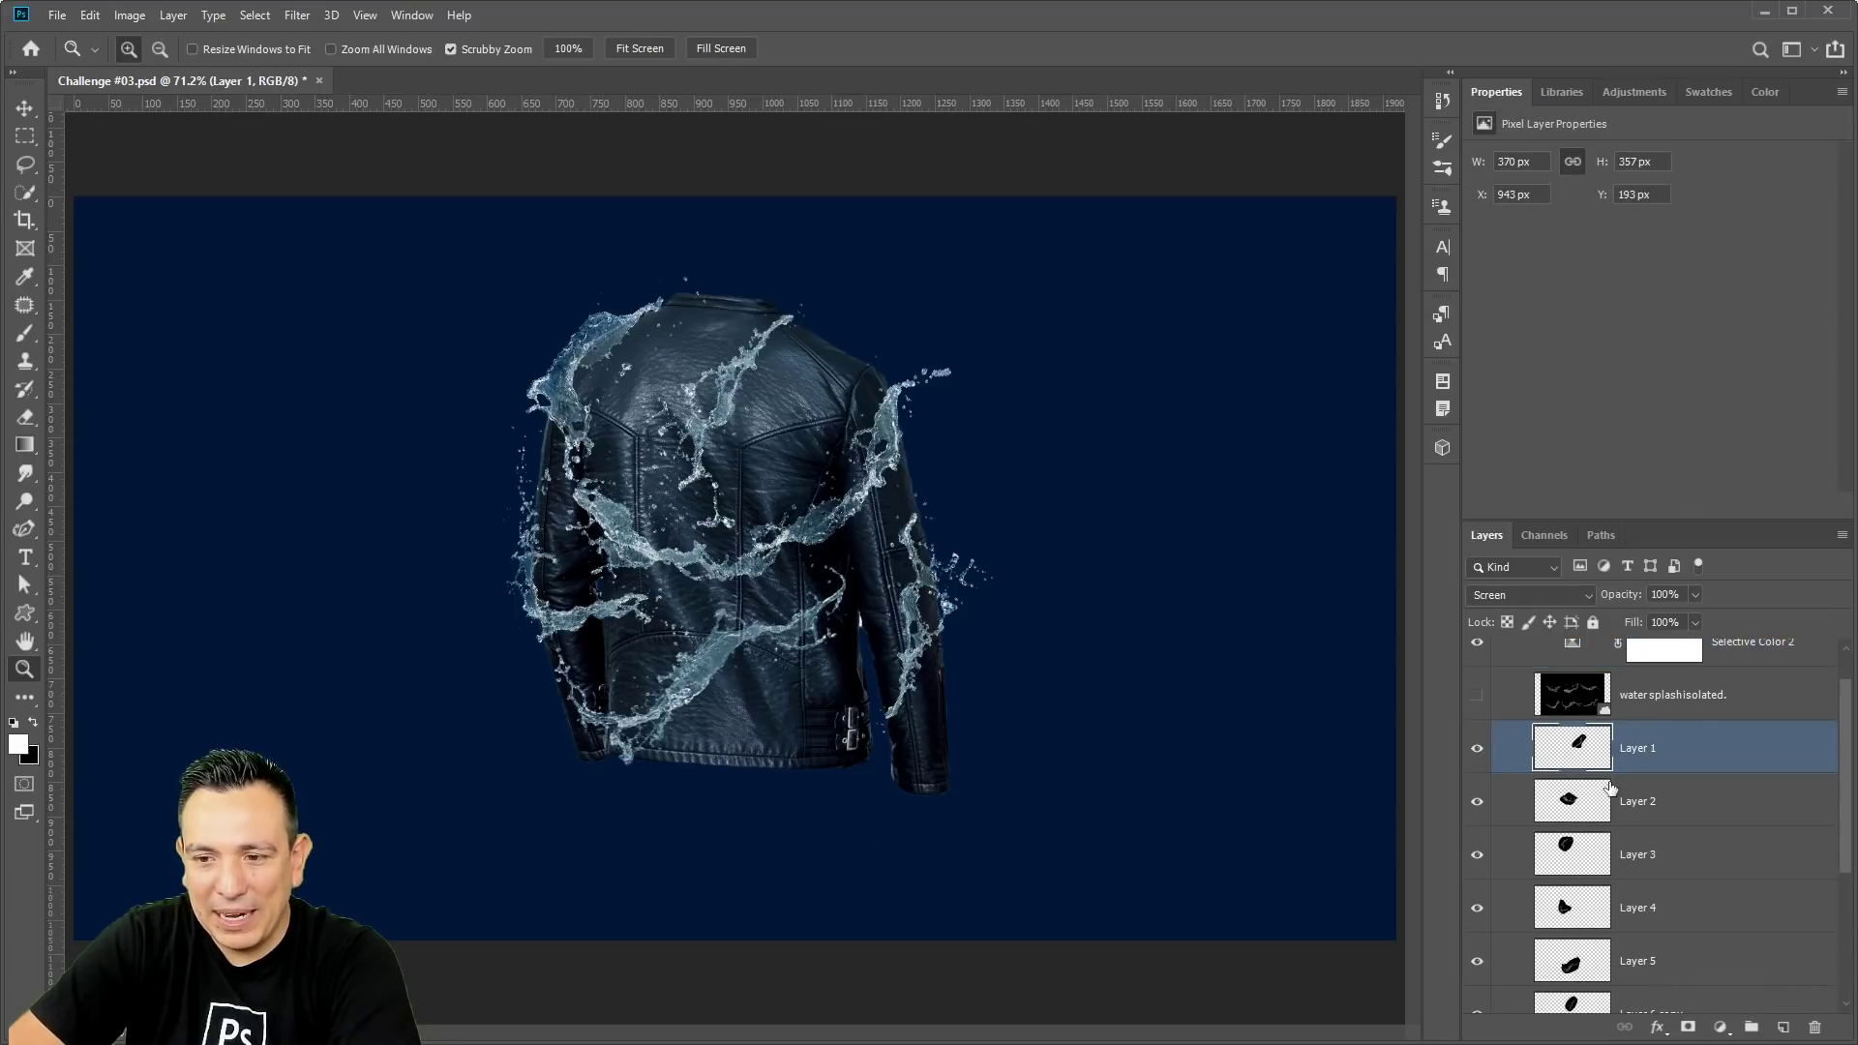
# Set the blend mode of Group 1 to Pass Through.
pyautogui.scroll(1, 1613, 784)
pyautogui.click(1538, 658)
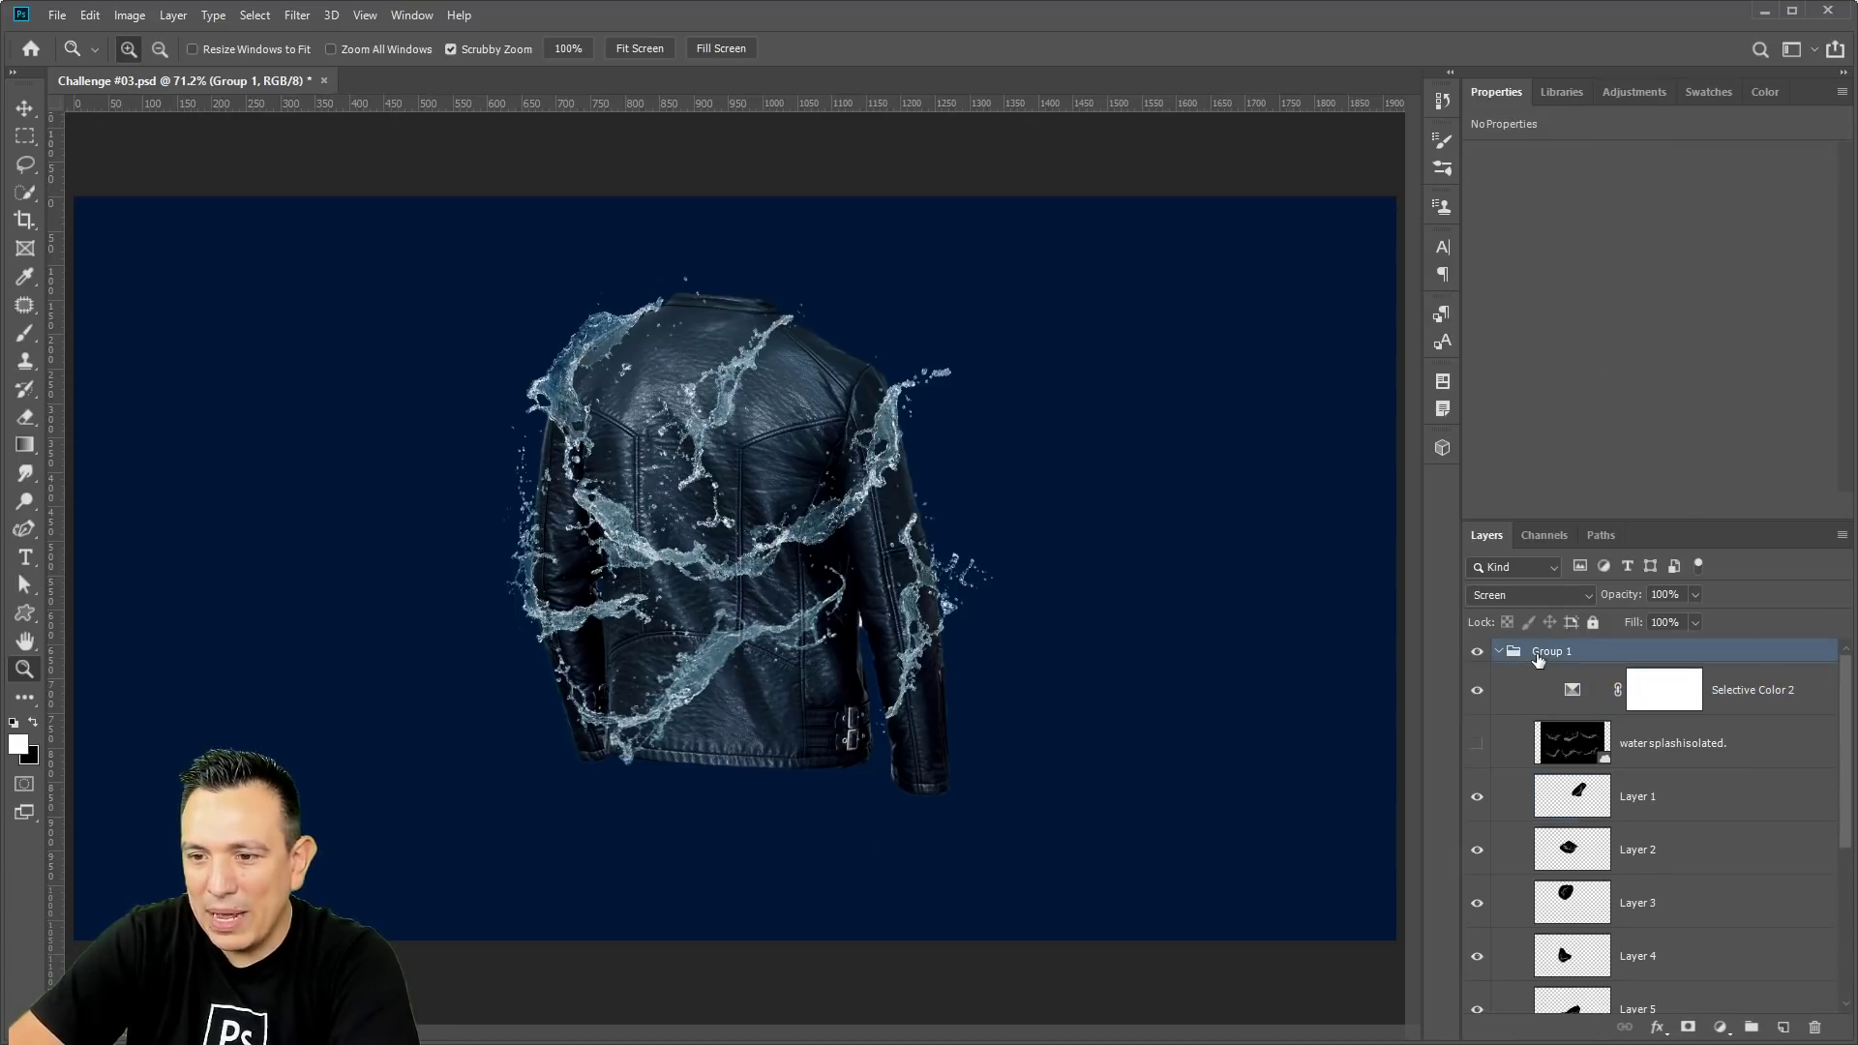
pyautogui.click(1521, 595)
pyautogui.click(1506, 483)
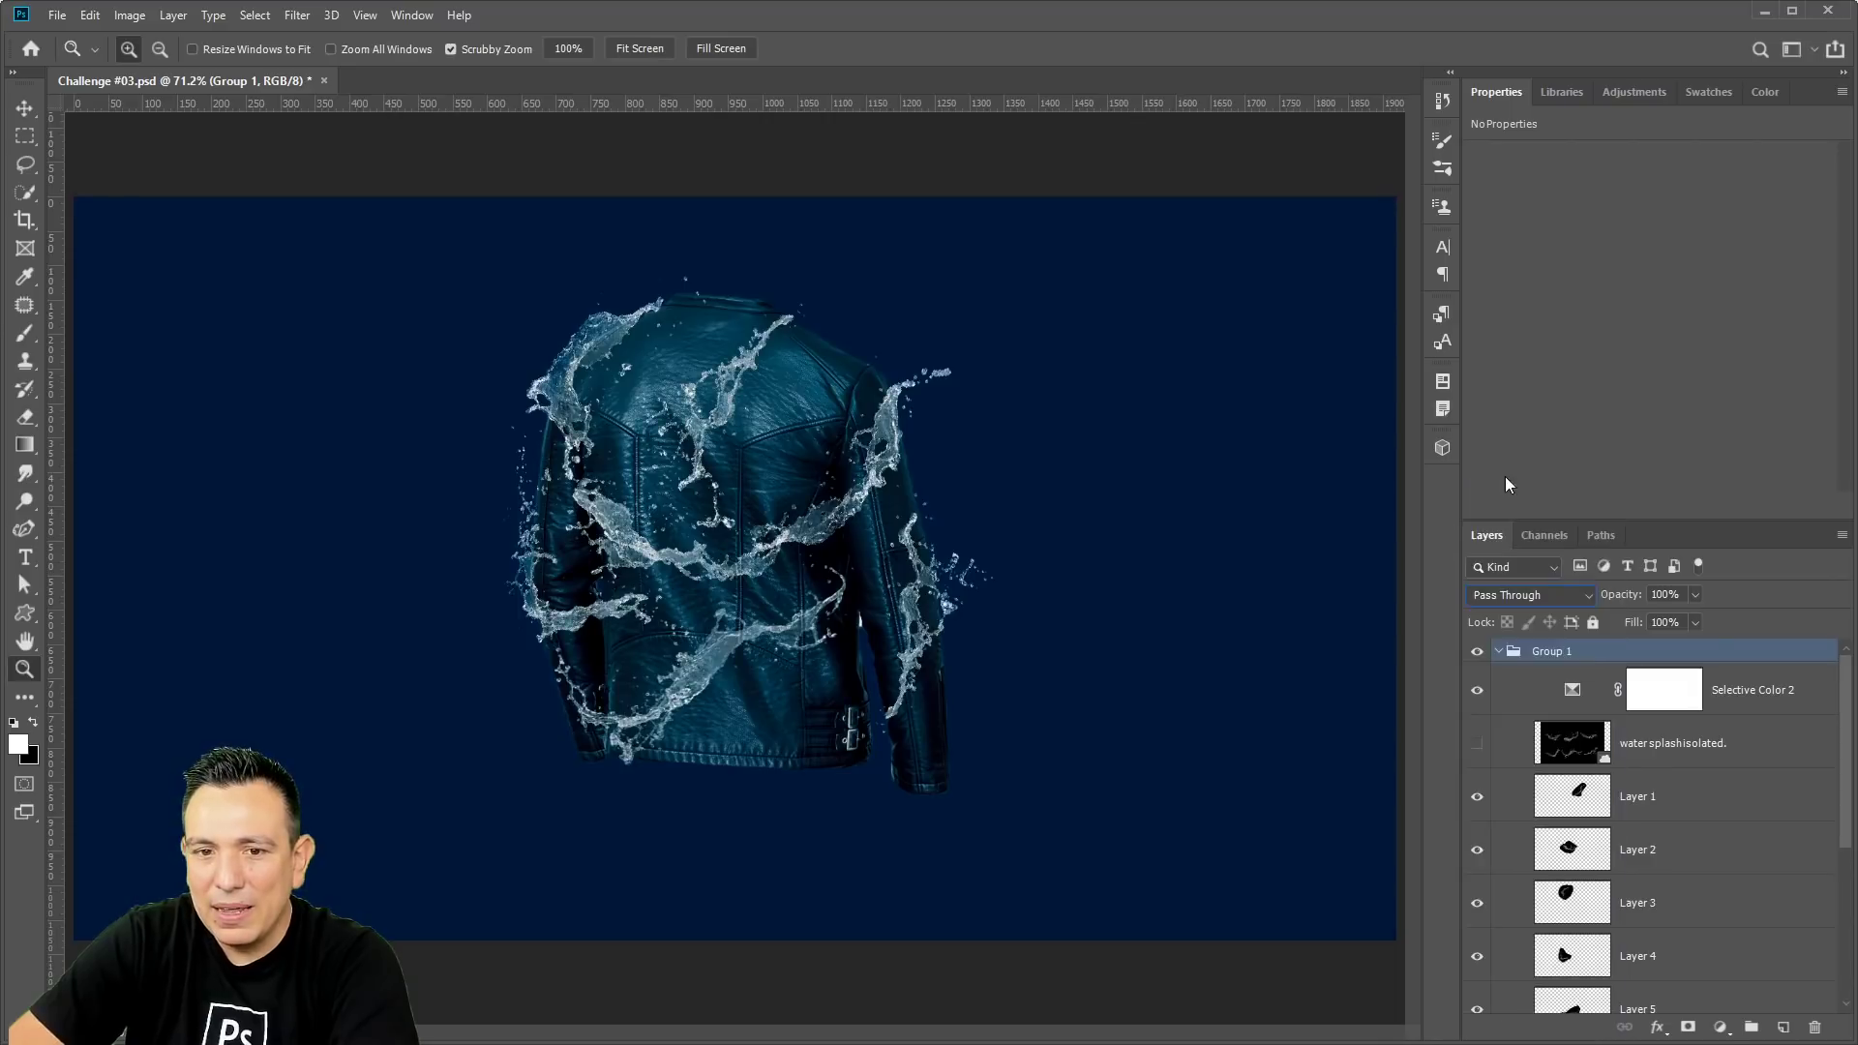
# Move the Selective Color adjustment above Group 1, clip it to the group and set Neutrals Cyan to -78%.
pyautogui.click(1583, 697)
pyautogui.moveTo(1675, 230)
pyautogui.mouseDown()
pyautogui.moveTo(1536, 219)
pyautogui.moveTo(1723, 253)
pyautogui.moveTo(1507, 229)
pyautogui.moveTo(1682, 246)
pyautogui.moveTo(1661, 247)
pyautogui.mouseUp()
pyautogui.moveTo(1571, 707); pyautogui.dragTo(1572, 646)
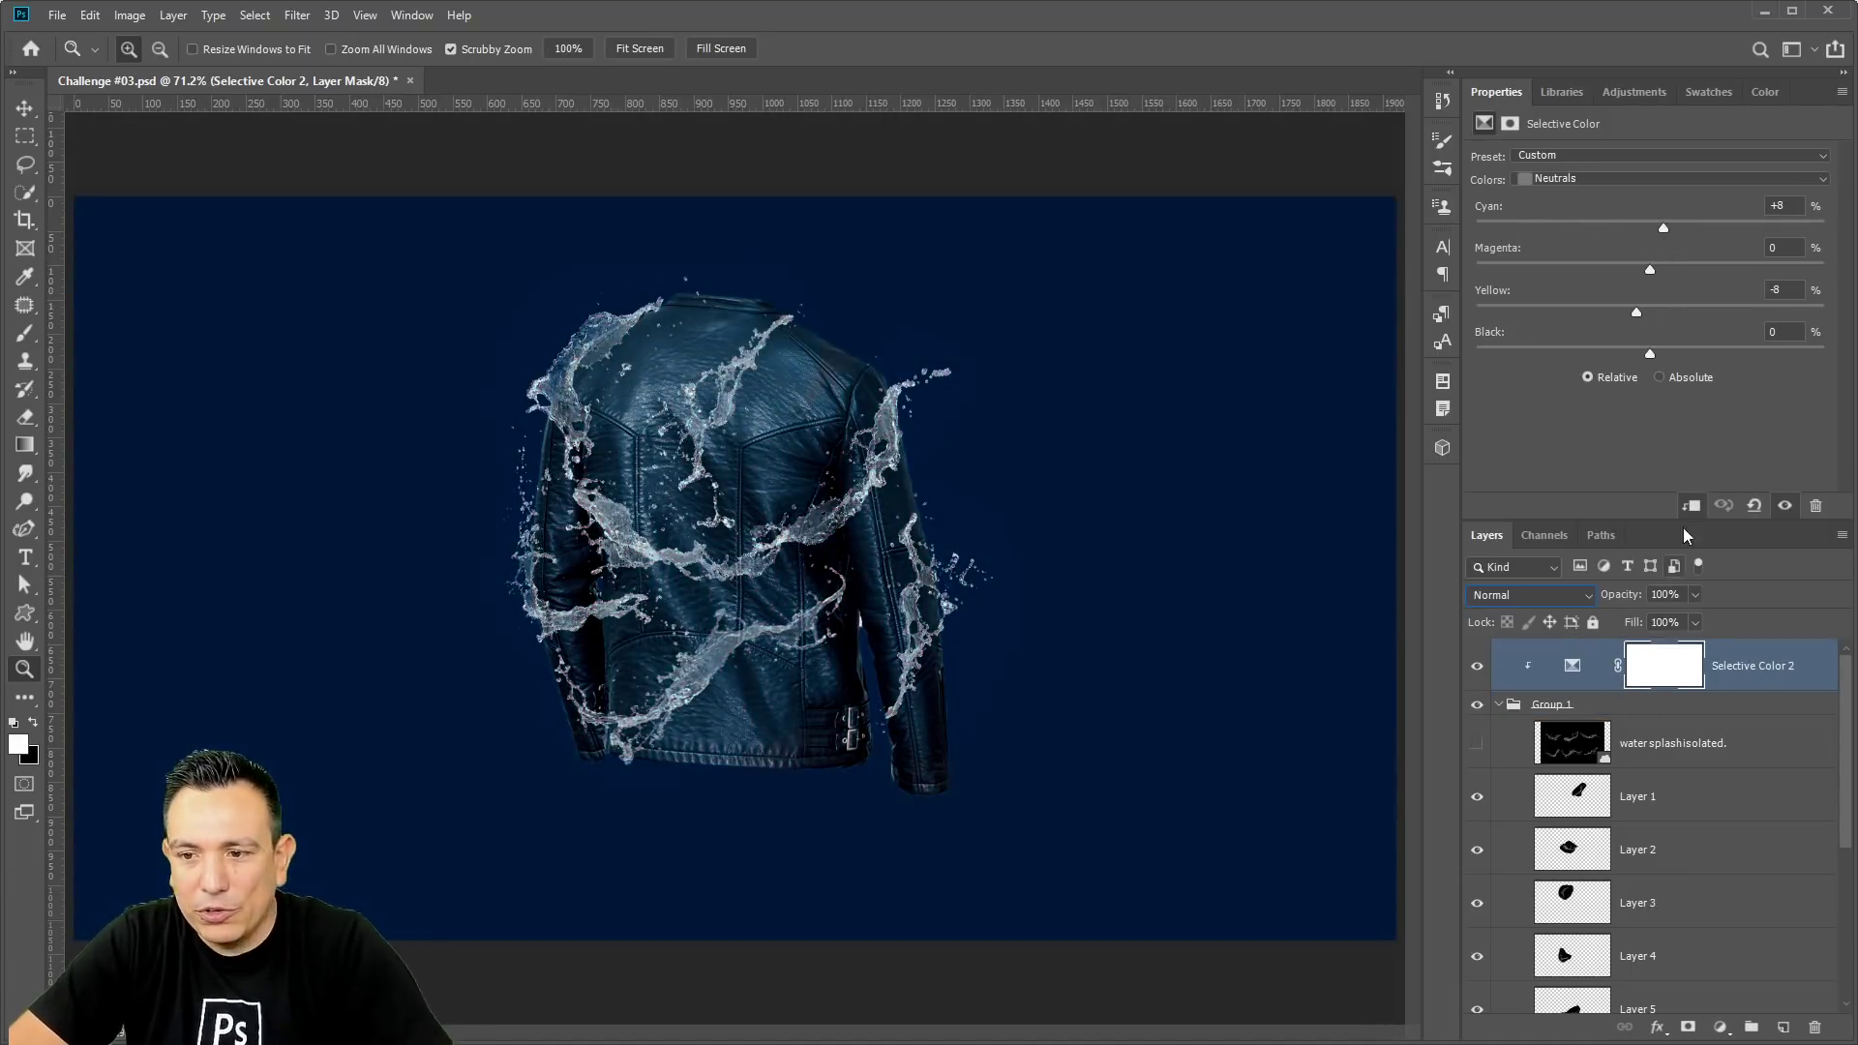
pyautogui.moveTo(1621, 219); pyautogui.dragTo(1516, 212)
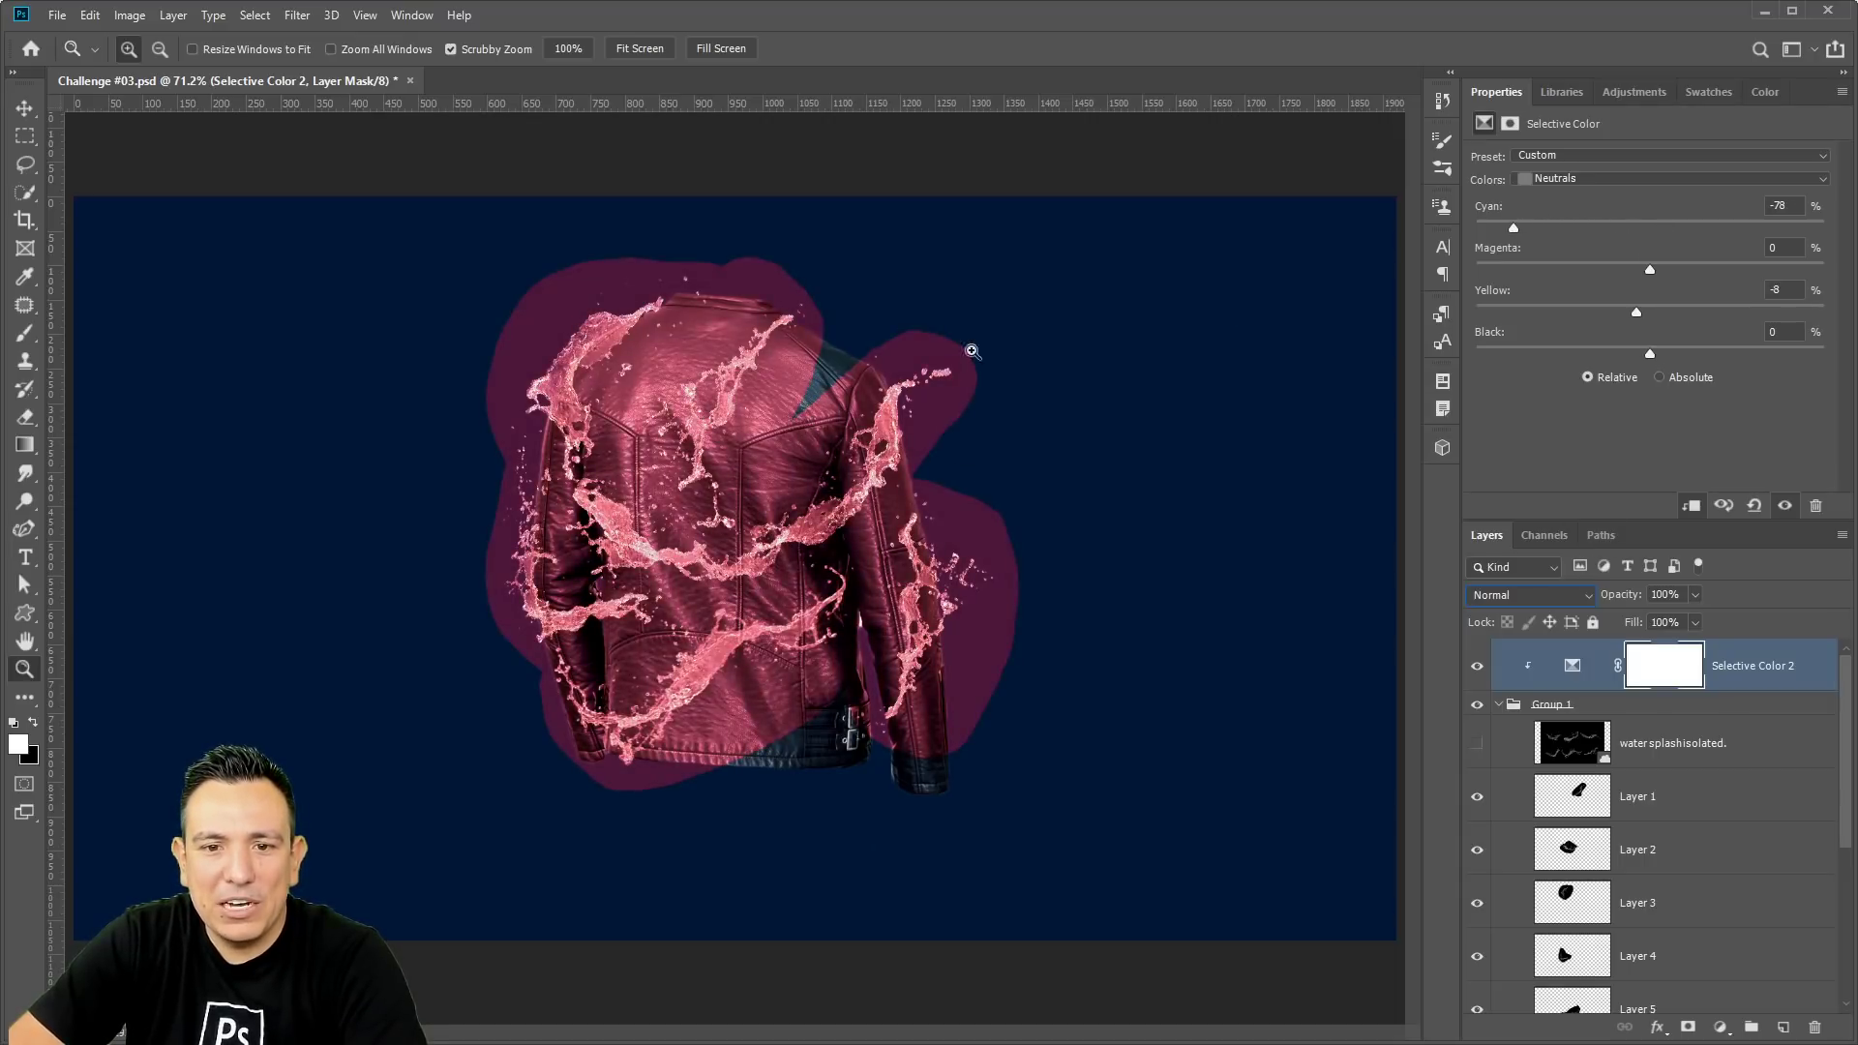
# Change the blend mode of the Layer 1 splash to Normal.
pyautogui.click(1558, 809)
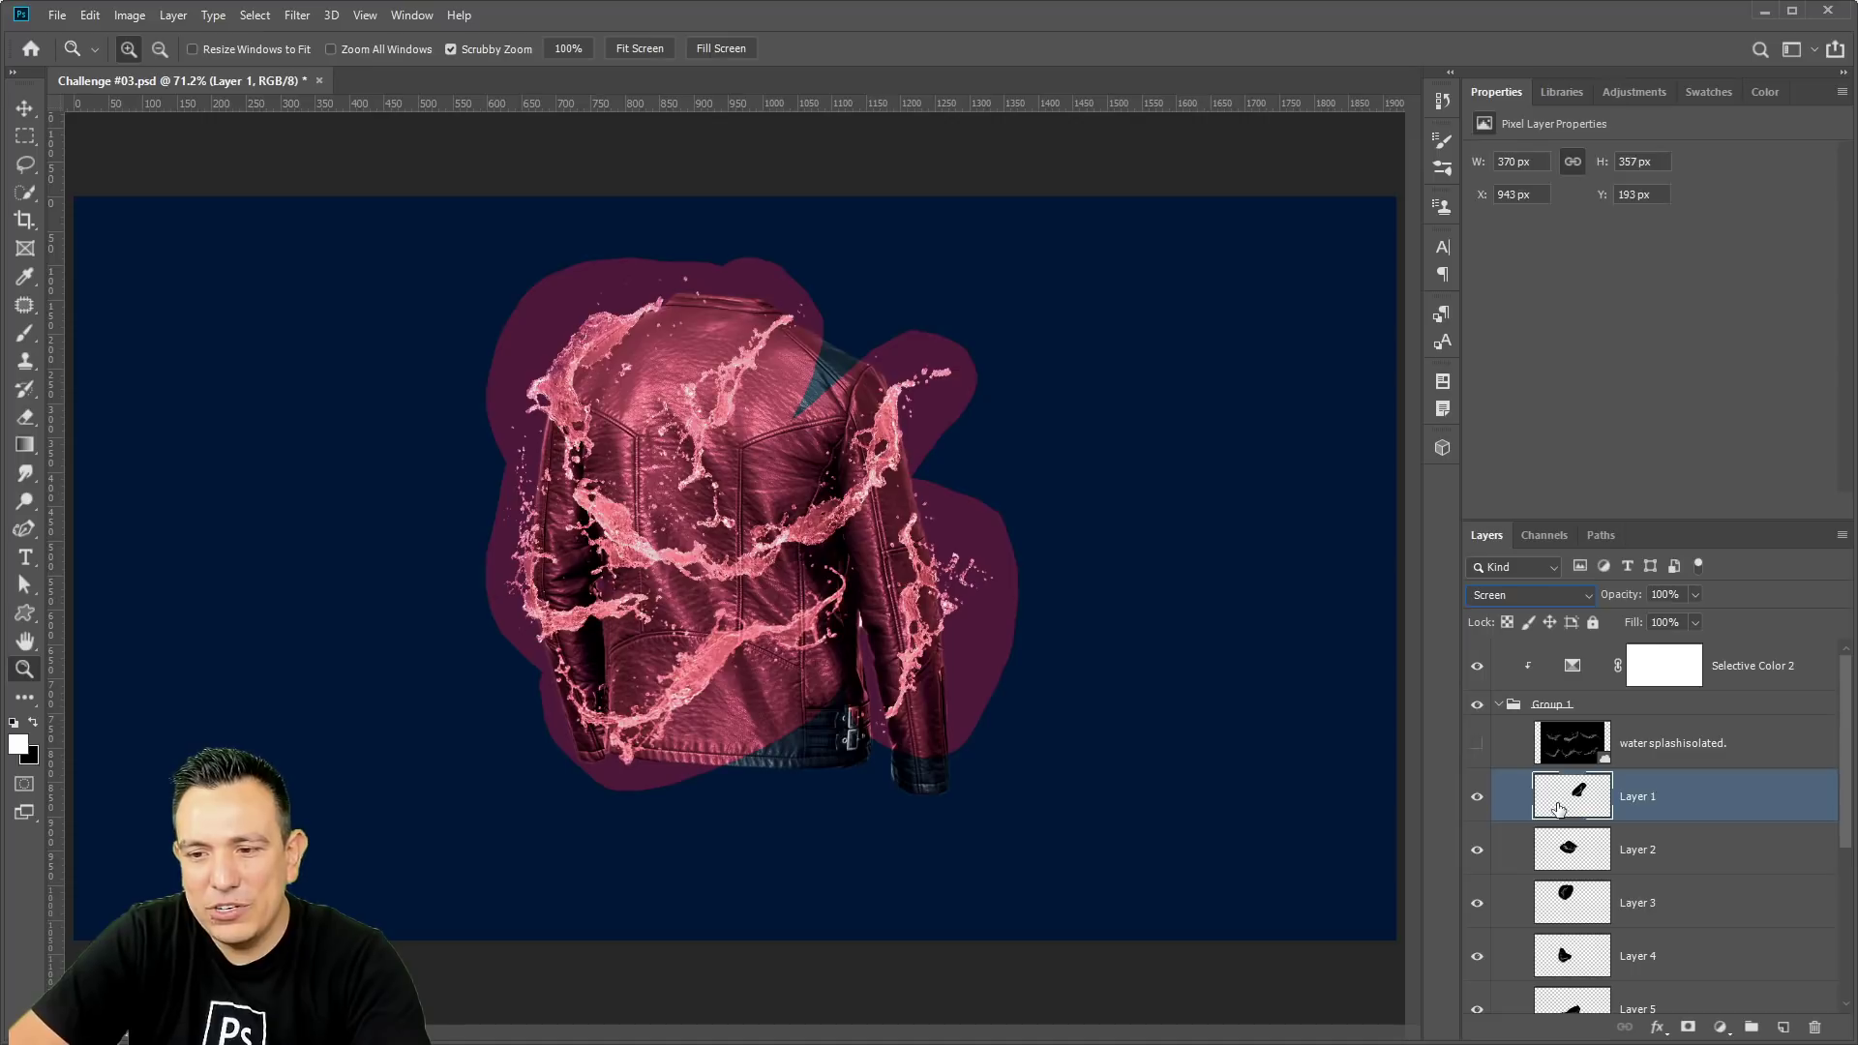
pyautogui.click(1505, 595)
pyautogui.click(1495, 518)
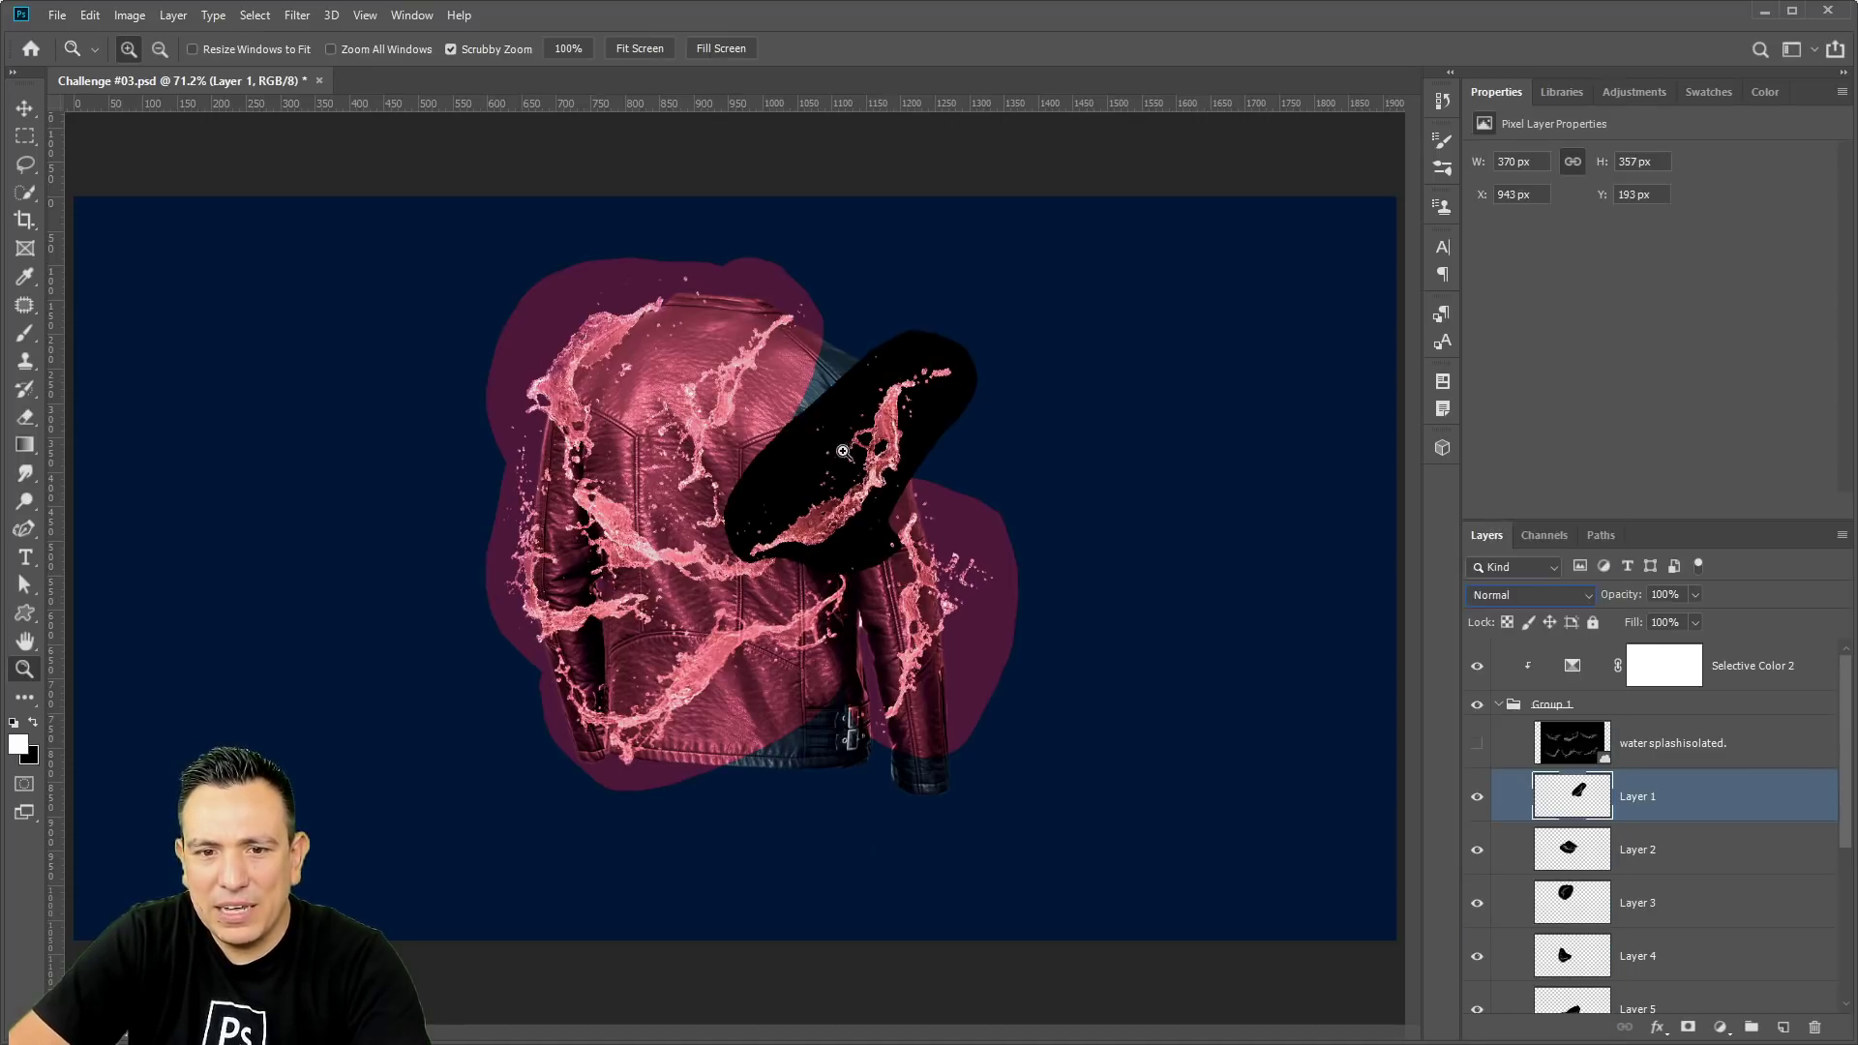
# Set the Layer 1 splash's blend mode to Screen and move the Selective Color 2 adjustment inside Group 1, above all its layers.
pyautogui.click(1532, 600)
pyautogui.click(1521, 687)
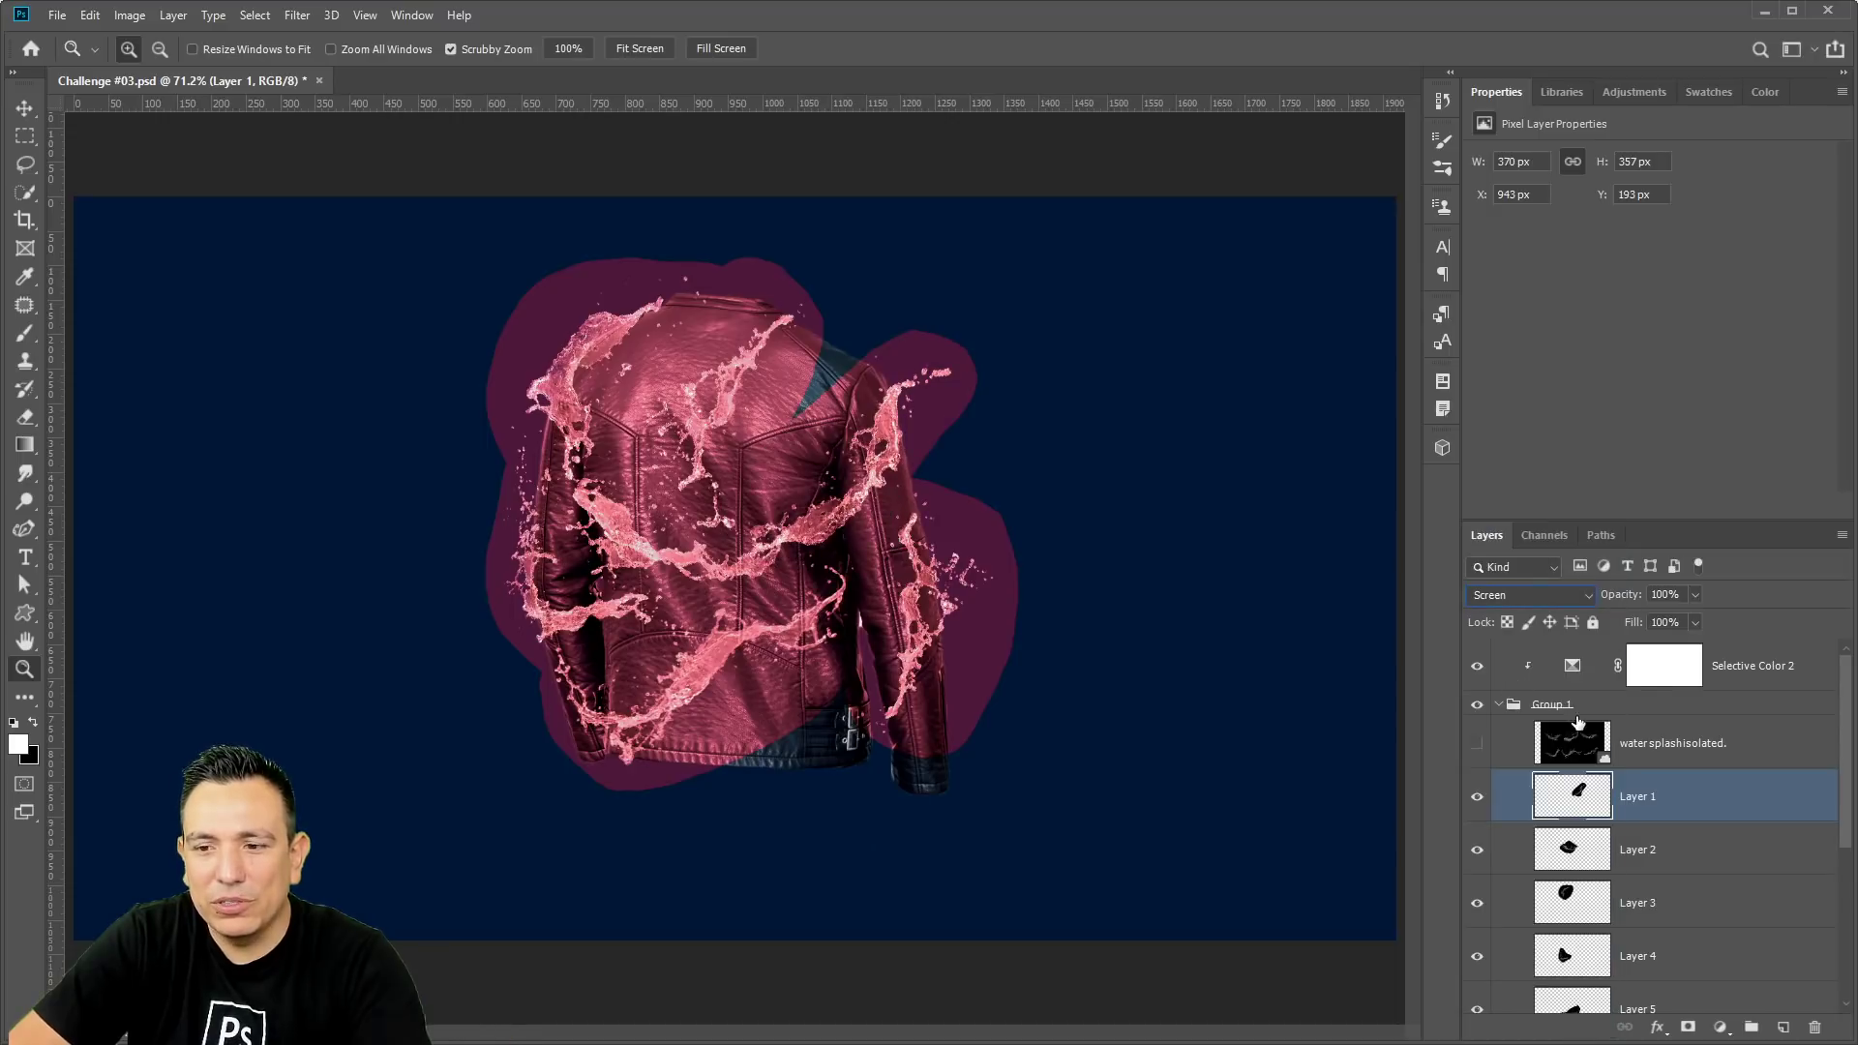
pyautogui.moveTo(1572, 666); pyautogui.dragTo(1592, 733)
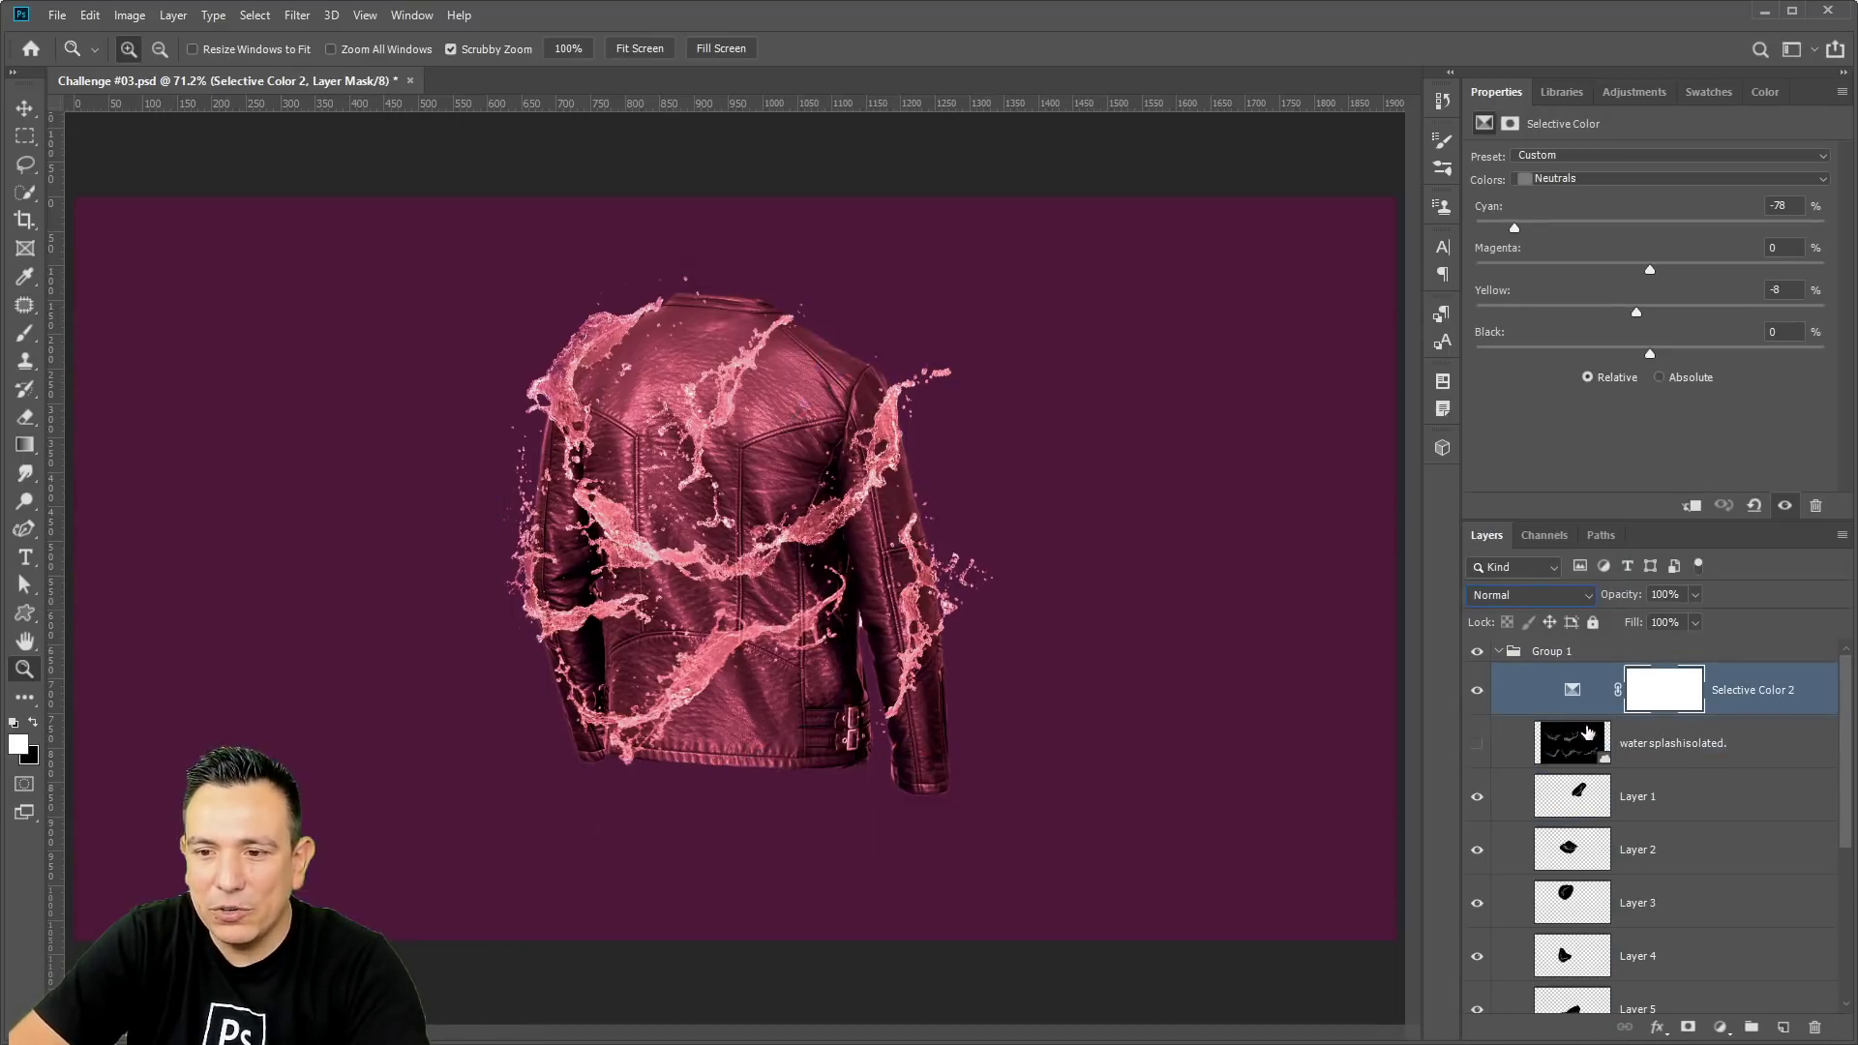
# Set Group 1's blend mode to Screen and the Selective Color 2 adjustment's Neutrals Cyan to +14%.
pyautogui.click(1551, 656)
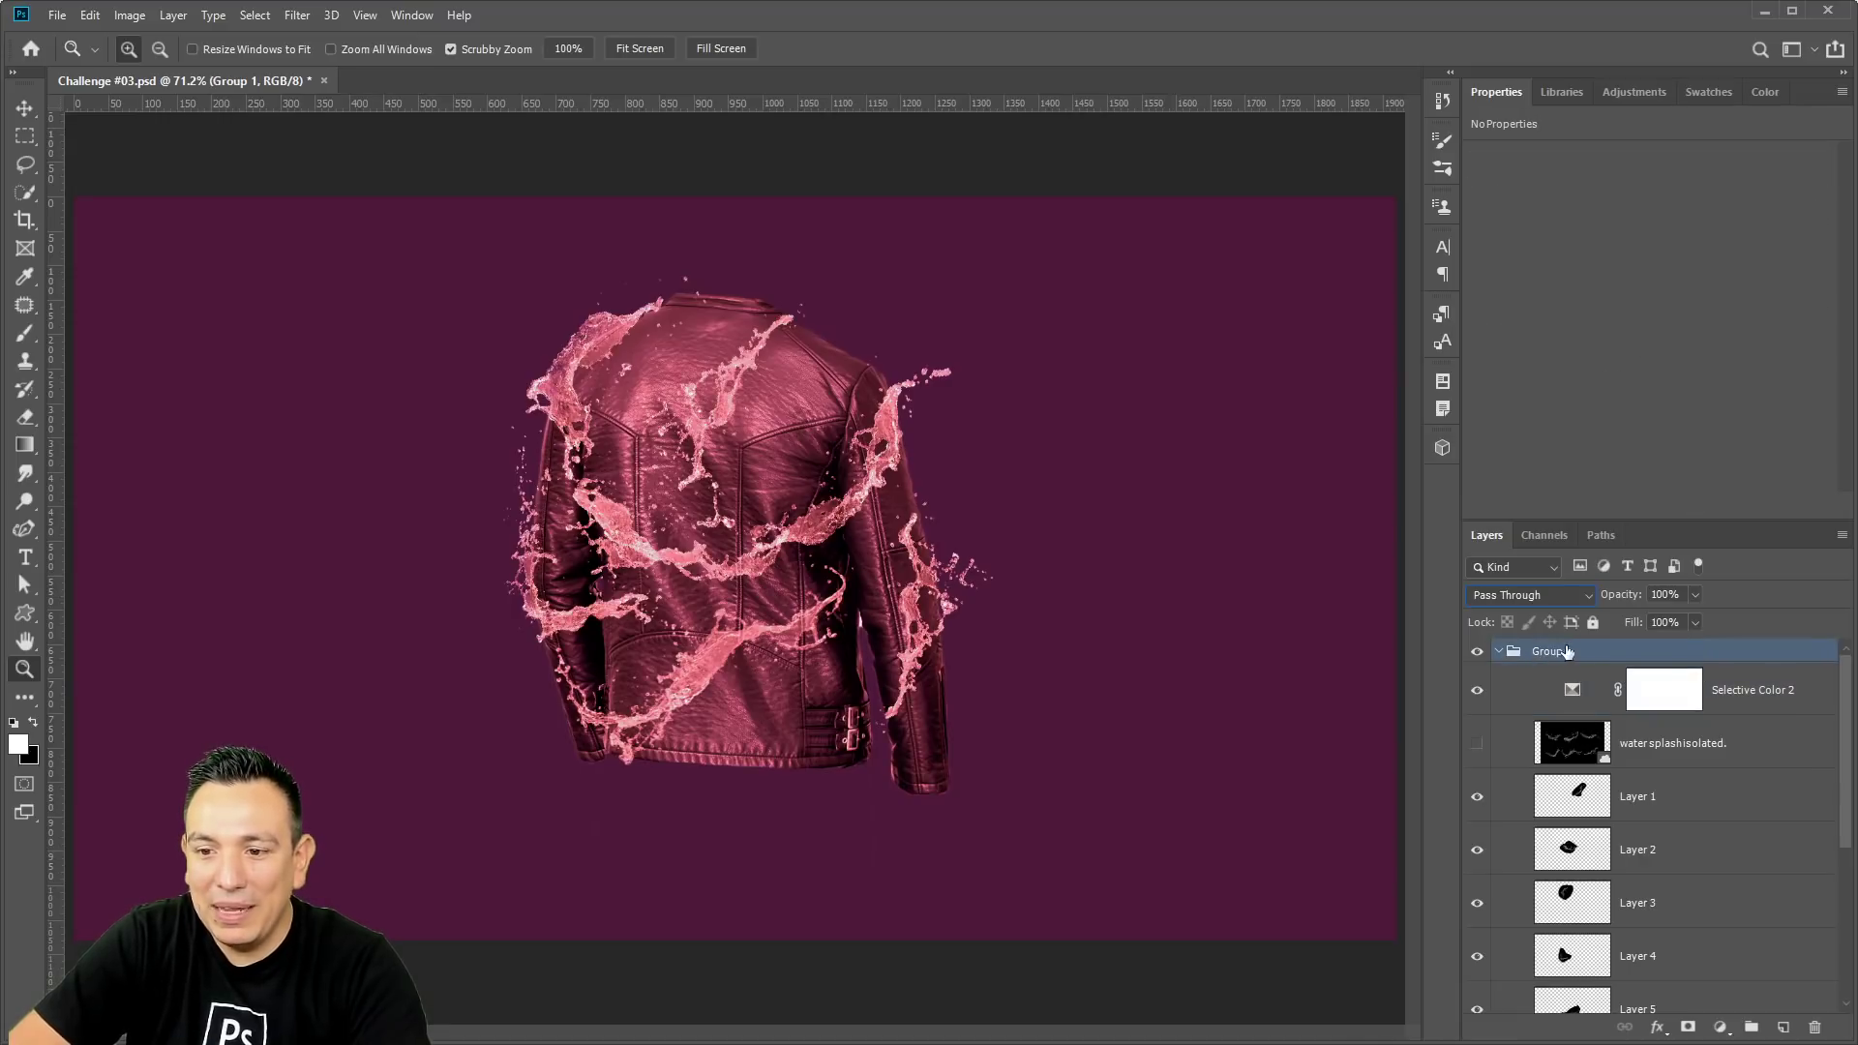
pyautogui.click(1534, 597)
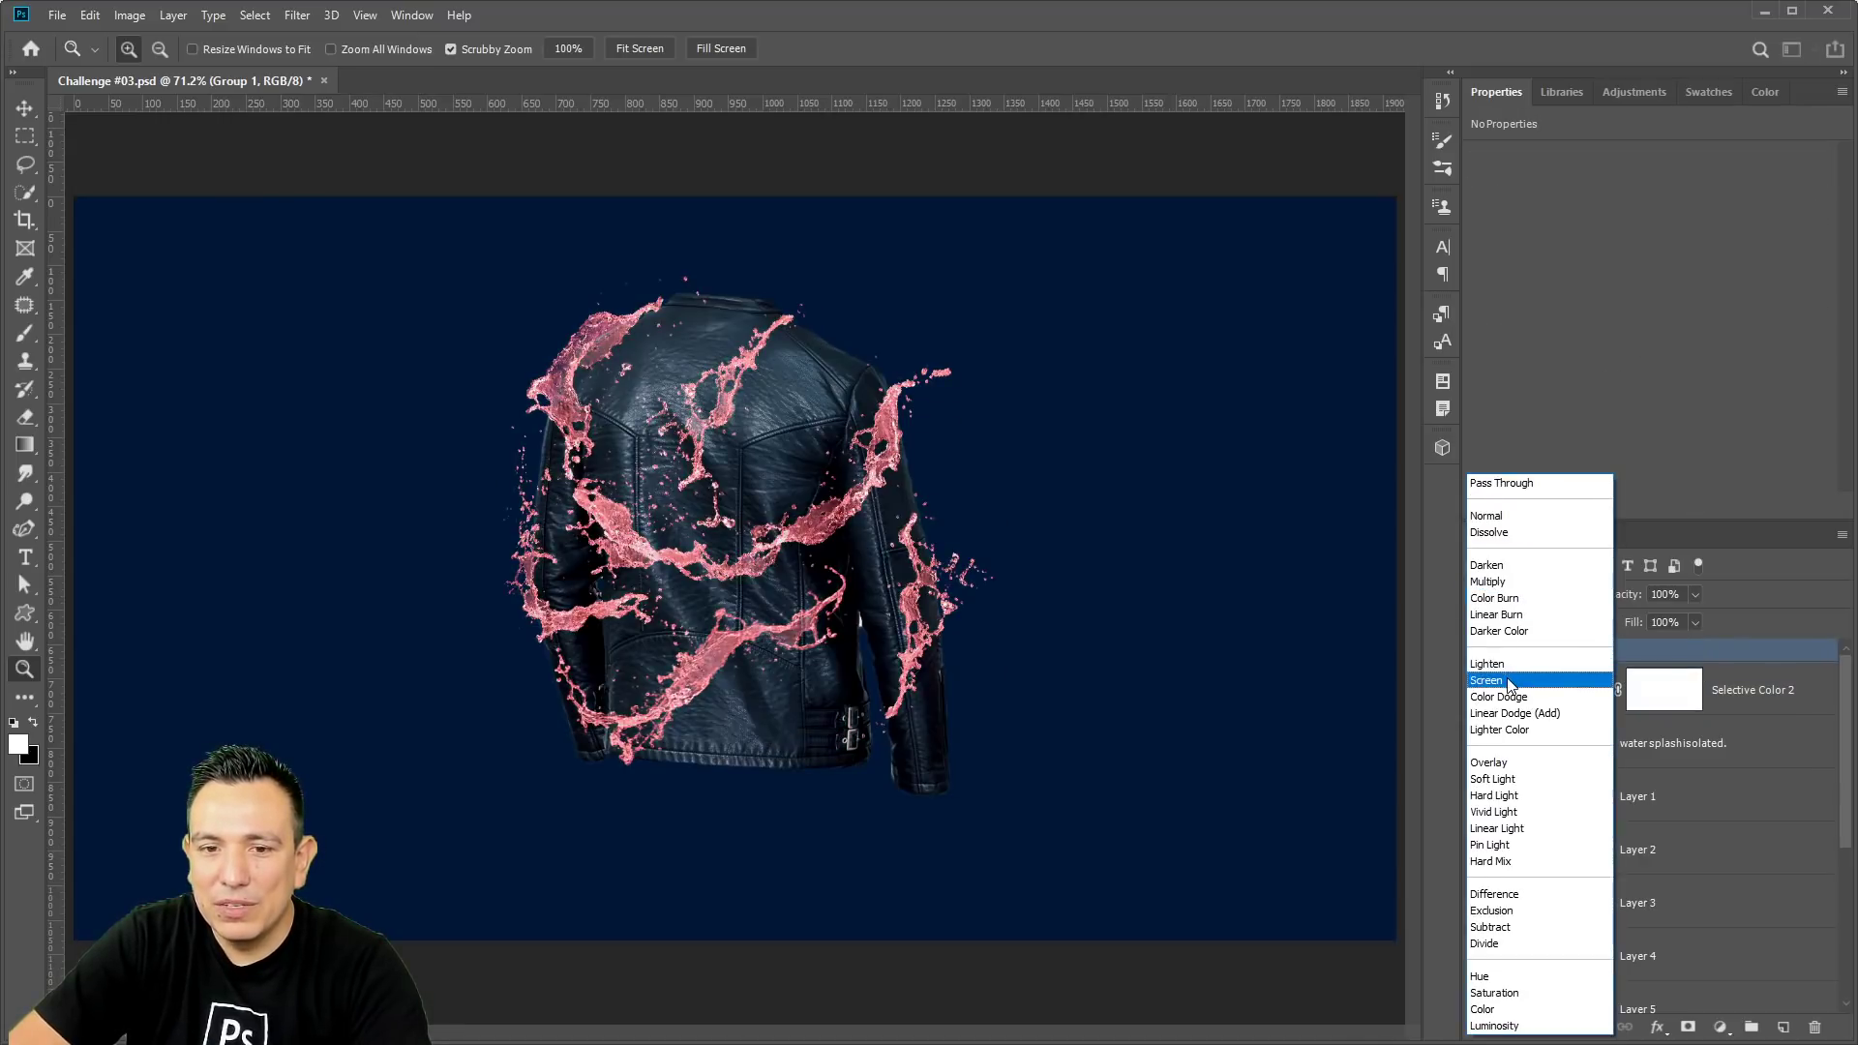
pyautogui.click(1509, 684)
pyautogui.click(1566, 693)
pyautogui.moveTo(1588, 221); pyautogui.dragTo(1675, 230)
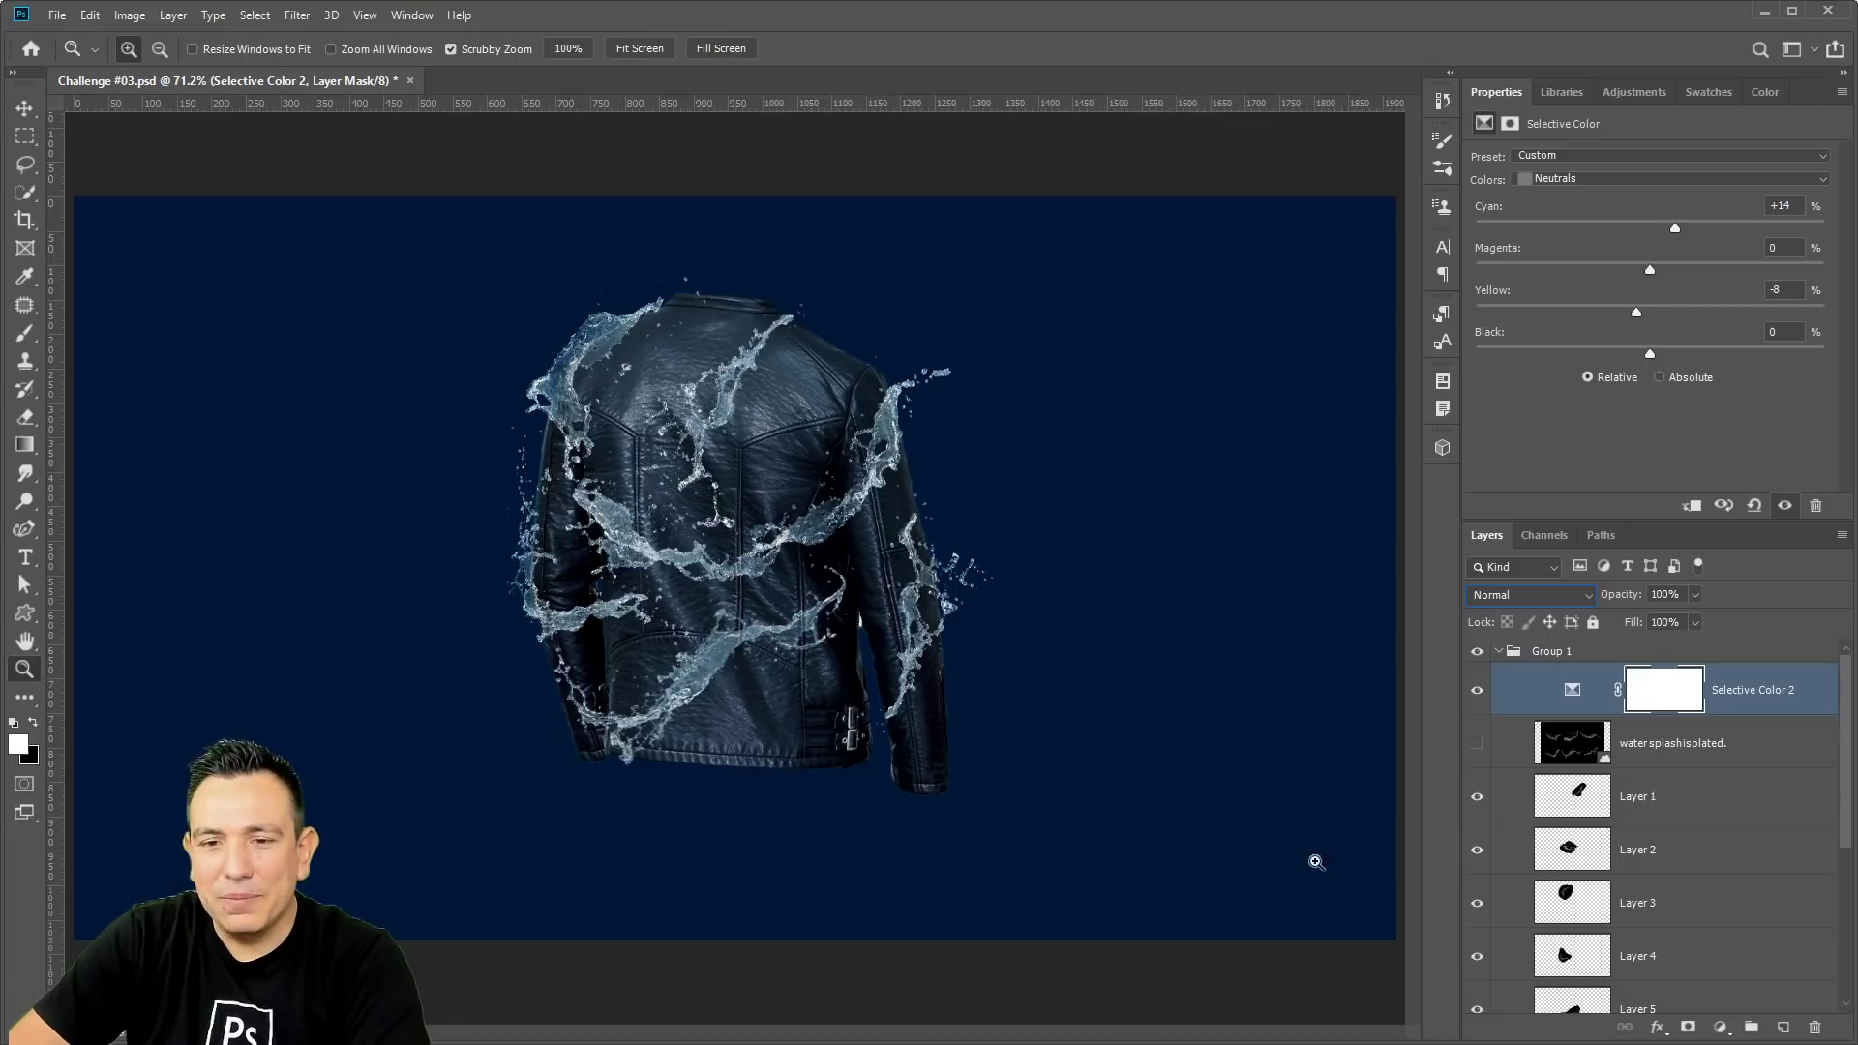
# Collapse Group 1 and compare the jacket with and without the water splash group.
pyautogui.click(1499, 652)
pyautogui.click(1480, 654)
pyautogui.click(1481, 654)
pyautogui.click(1479, 655)
pyautogui.click(1479, 658)
pyautogui.click(1479, 658)
pyautogui.click(1480, 660)
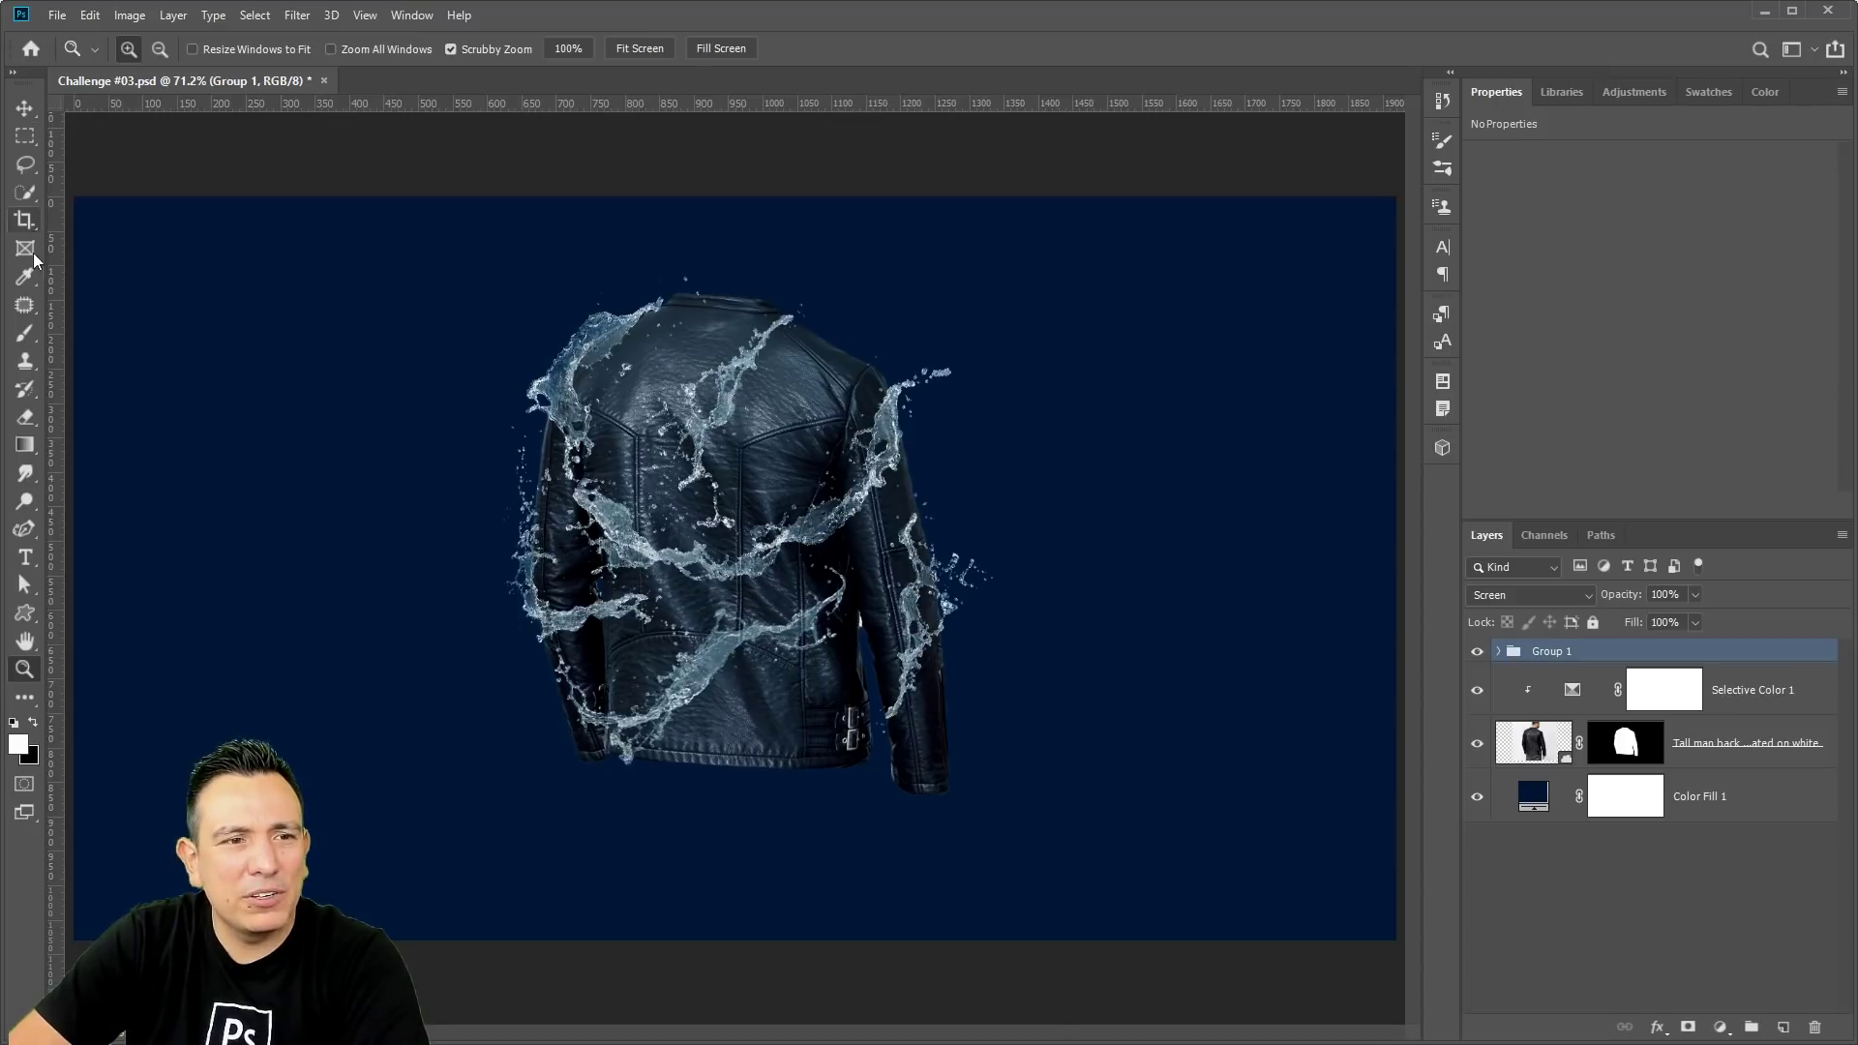
# Activate the Brush tool and add a new empty layer above Group 1.
pyautogui.click(25, 332)
pyautogui.click(109, 331)
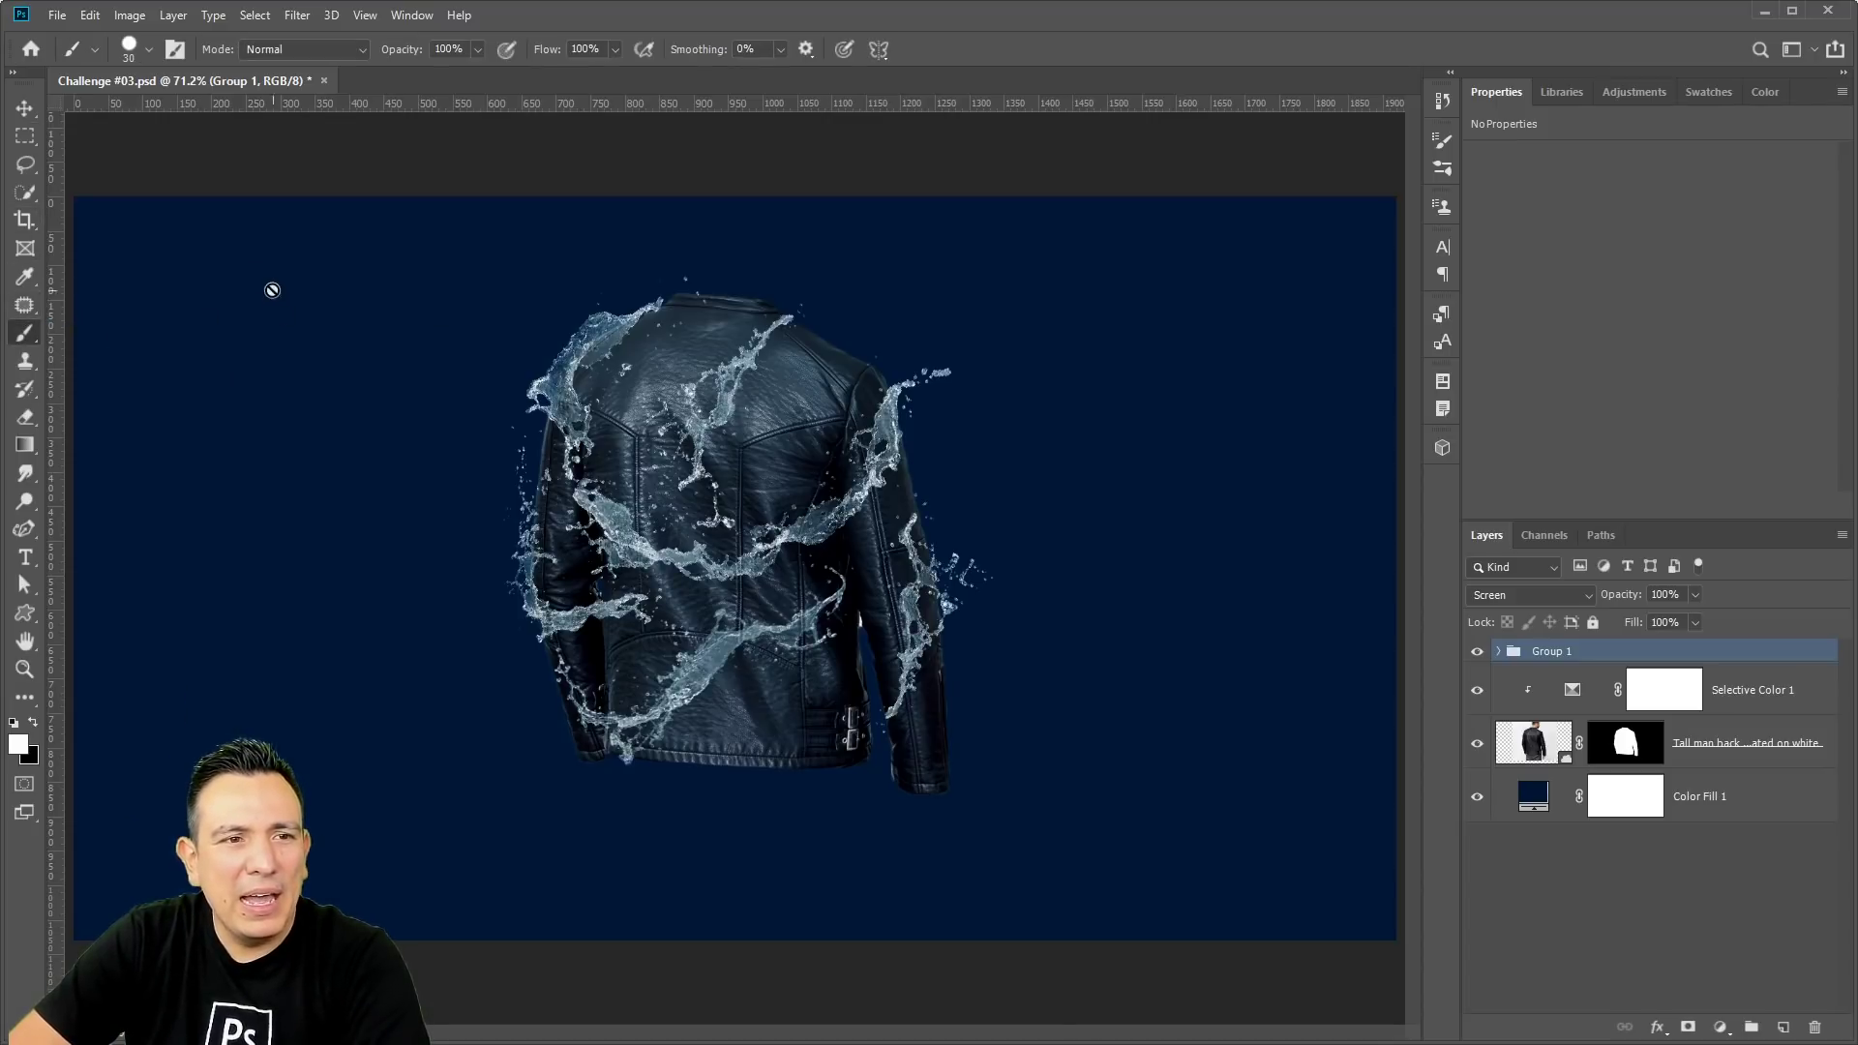
pyautogui.click(1782, 1027)
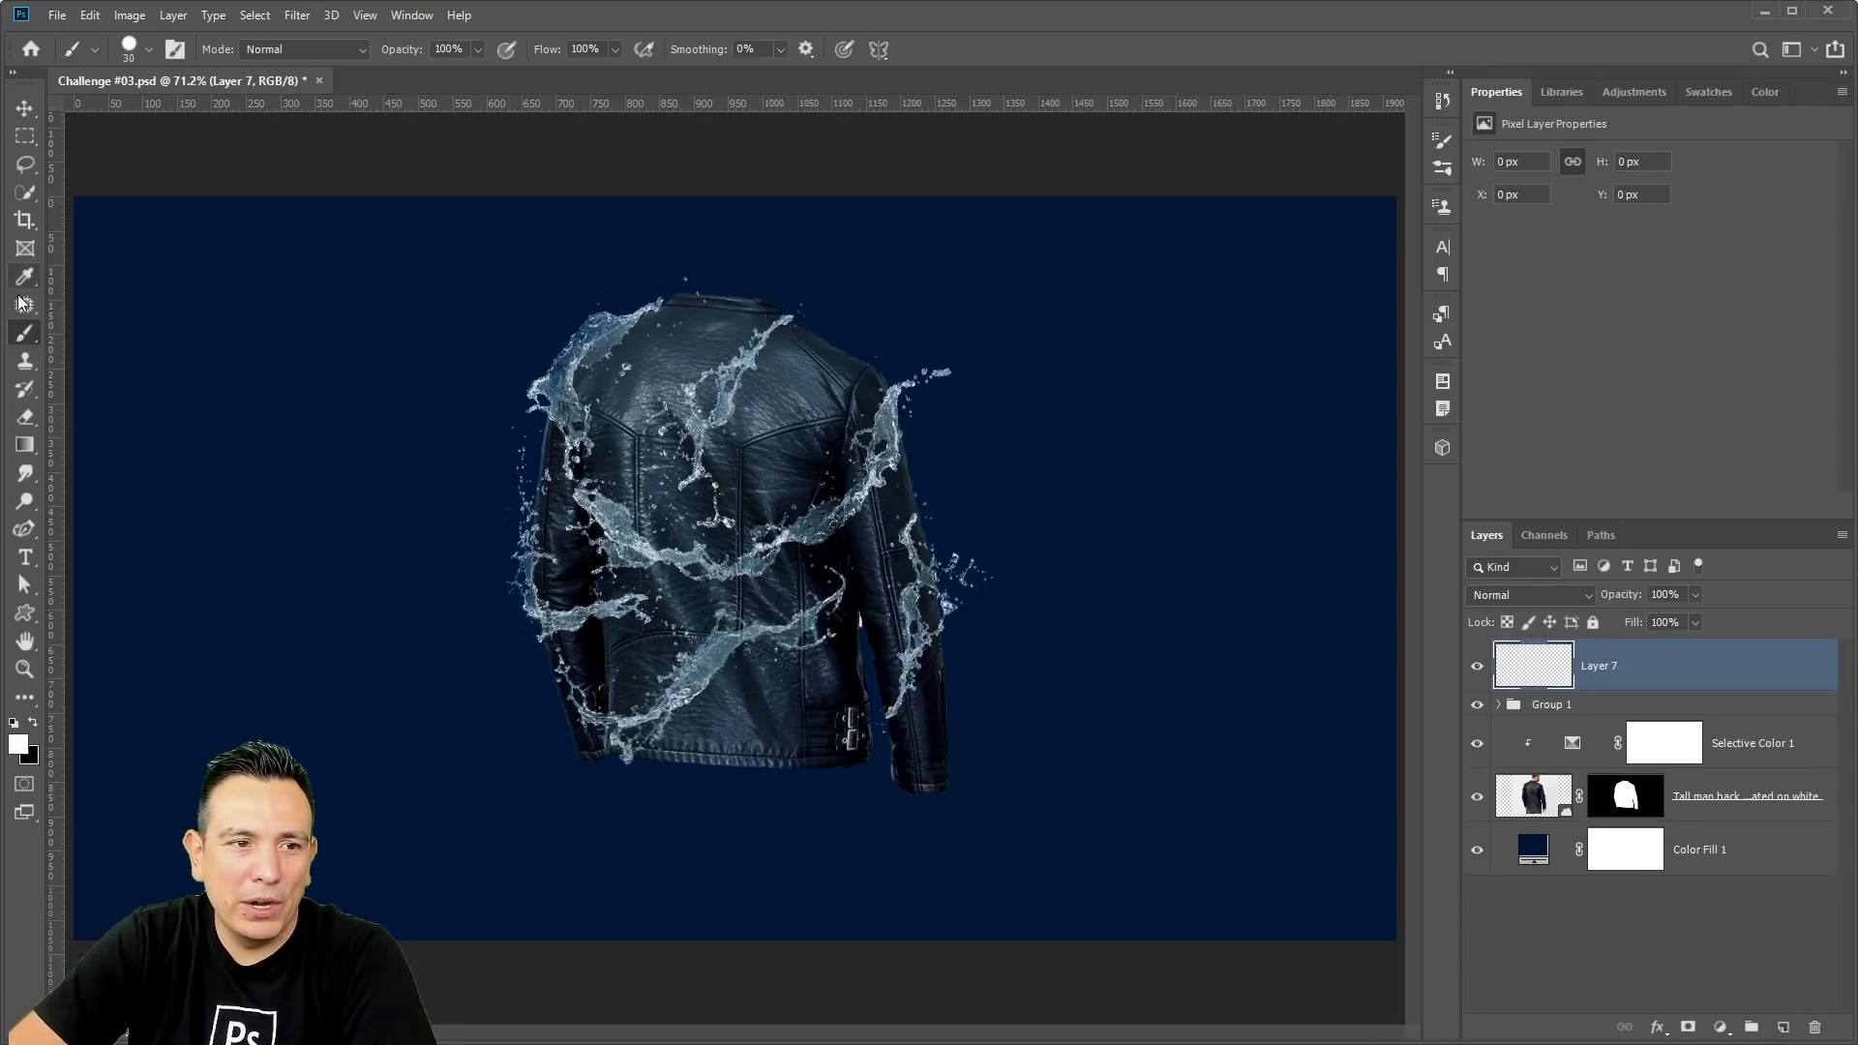
# Use Get More Brushes to open Adobe's brush download page in the browser and look through the available brush sets.
pyautogui.click(148, 54)
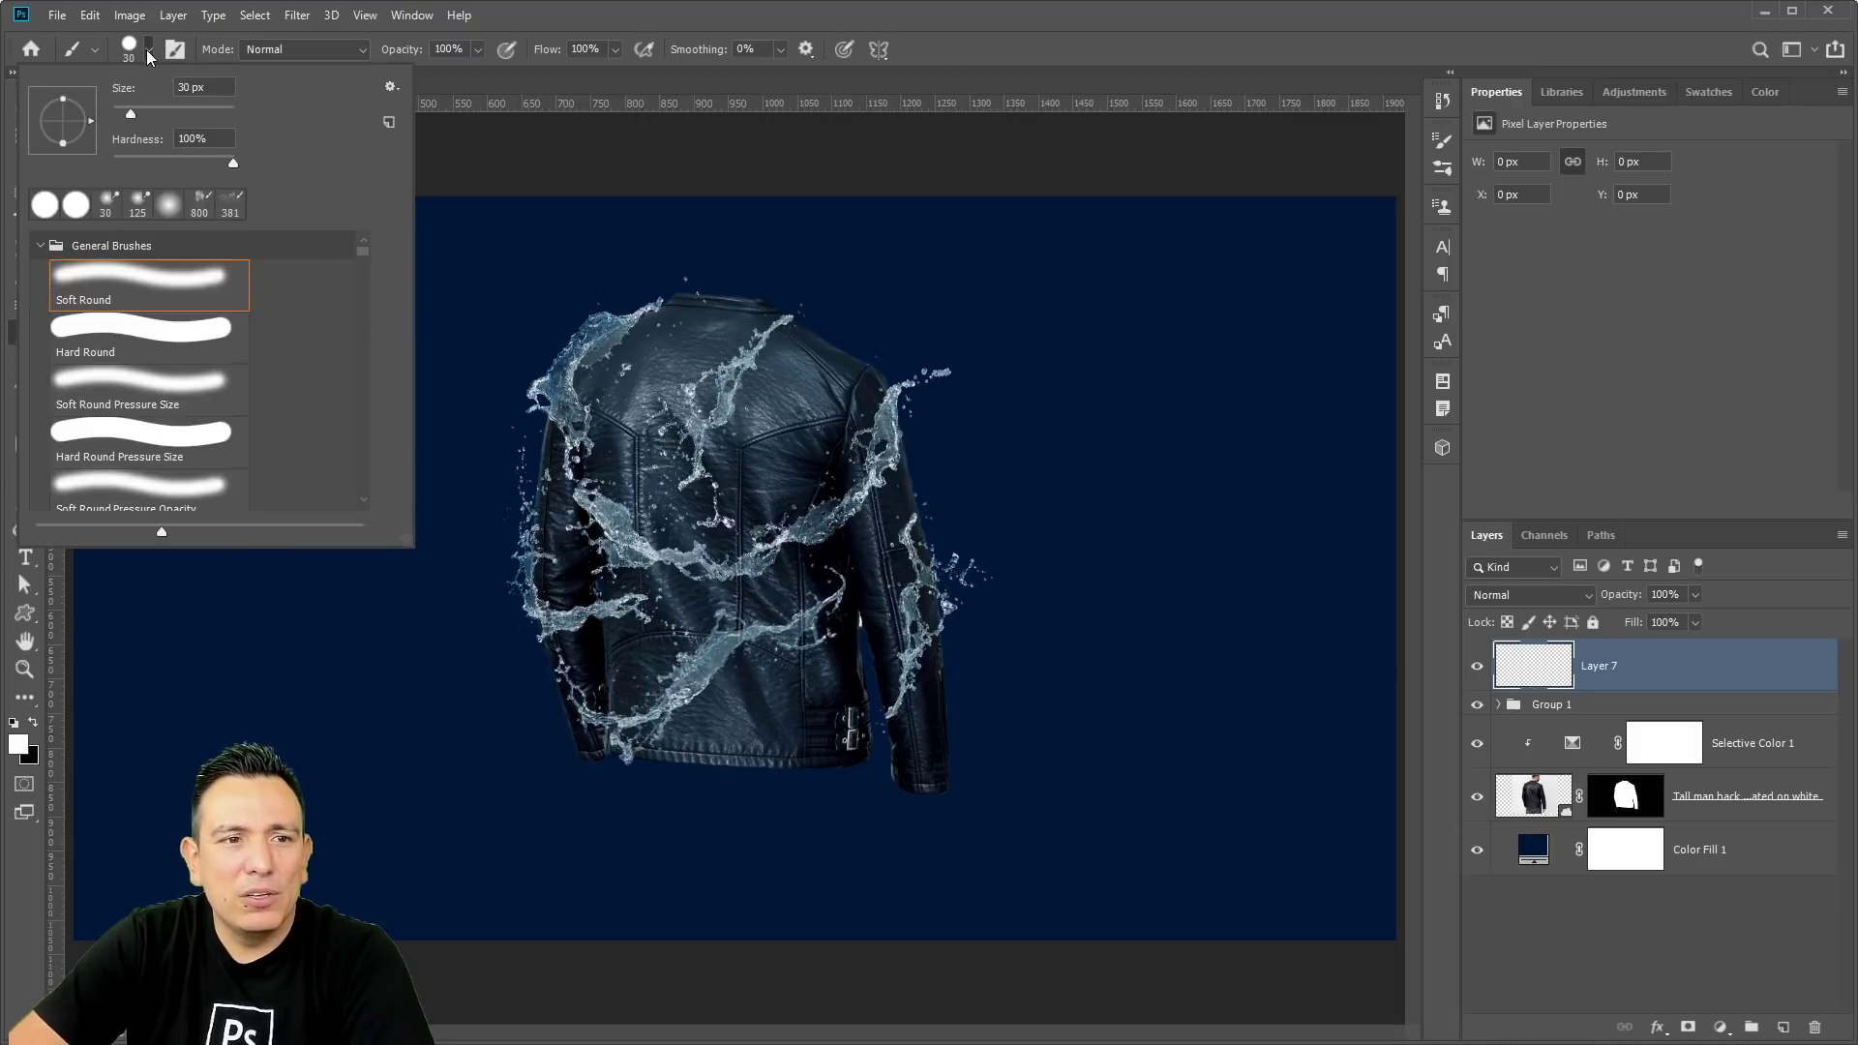
pyautogui.click(390, 87)
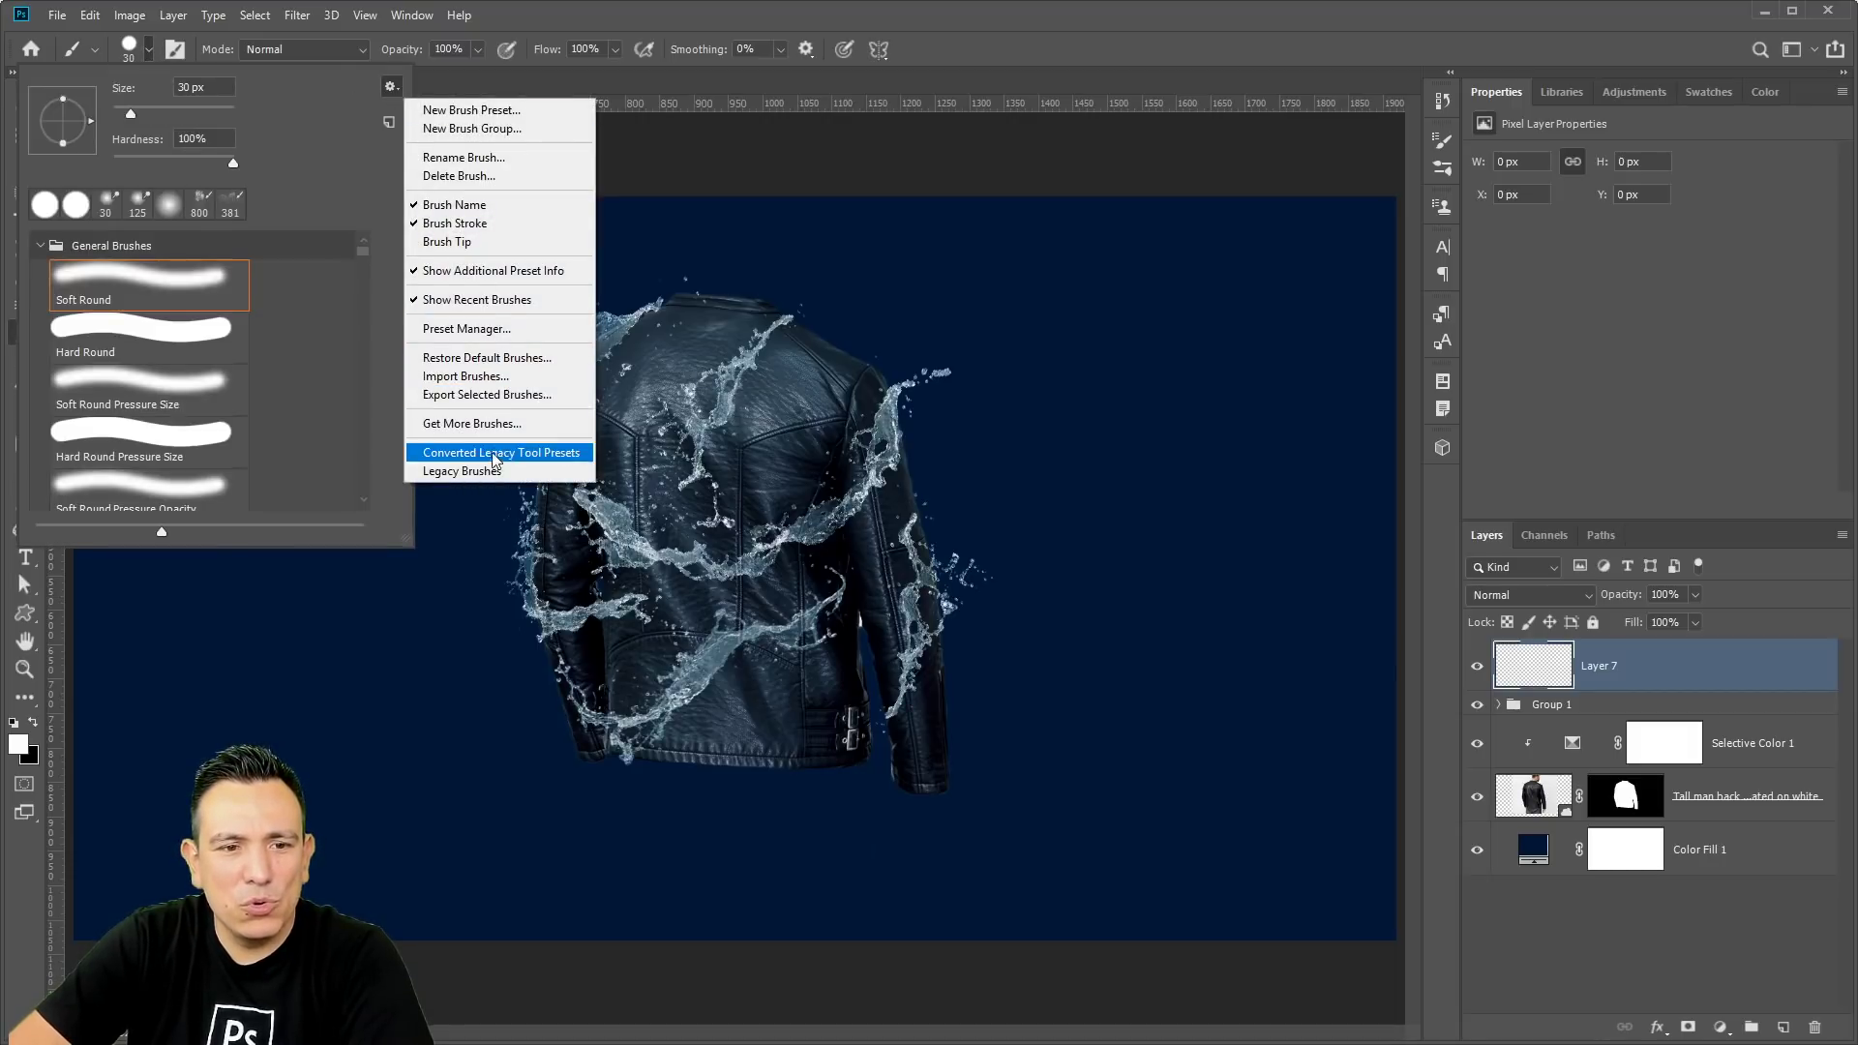
pyautogui.click(484, 422)
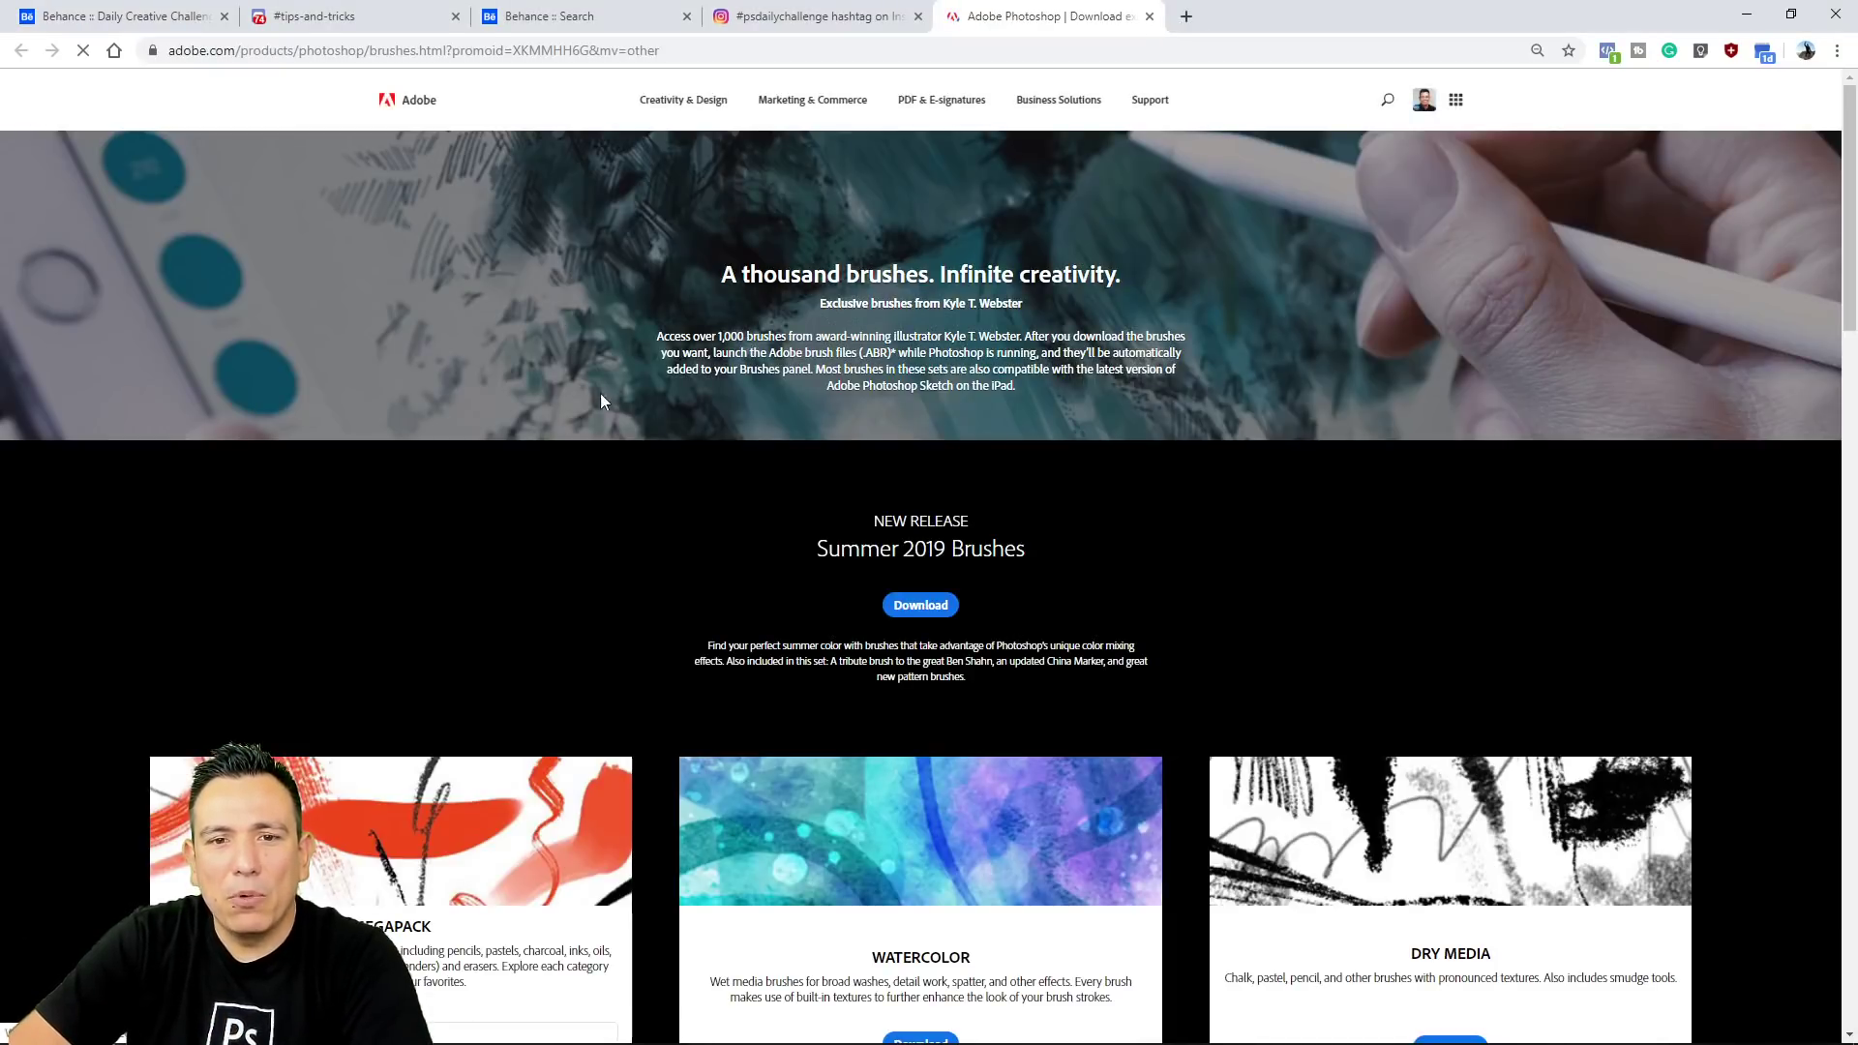
pyautogui.scroll(-3, 529, 346)
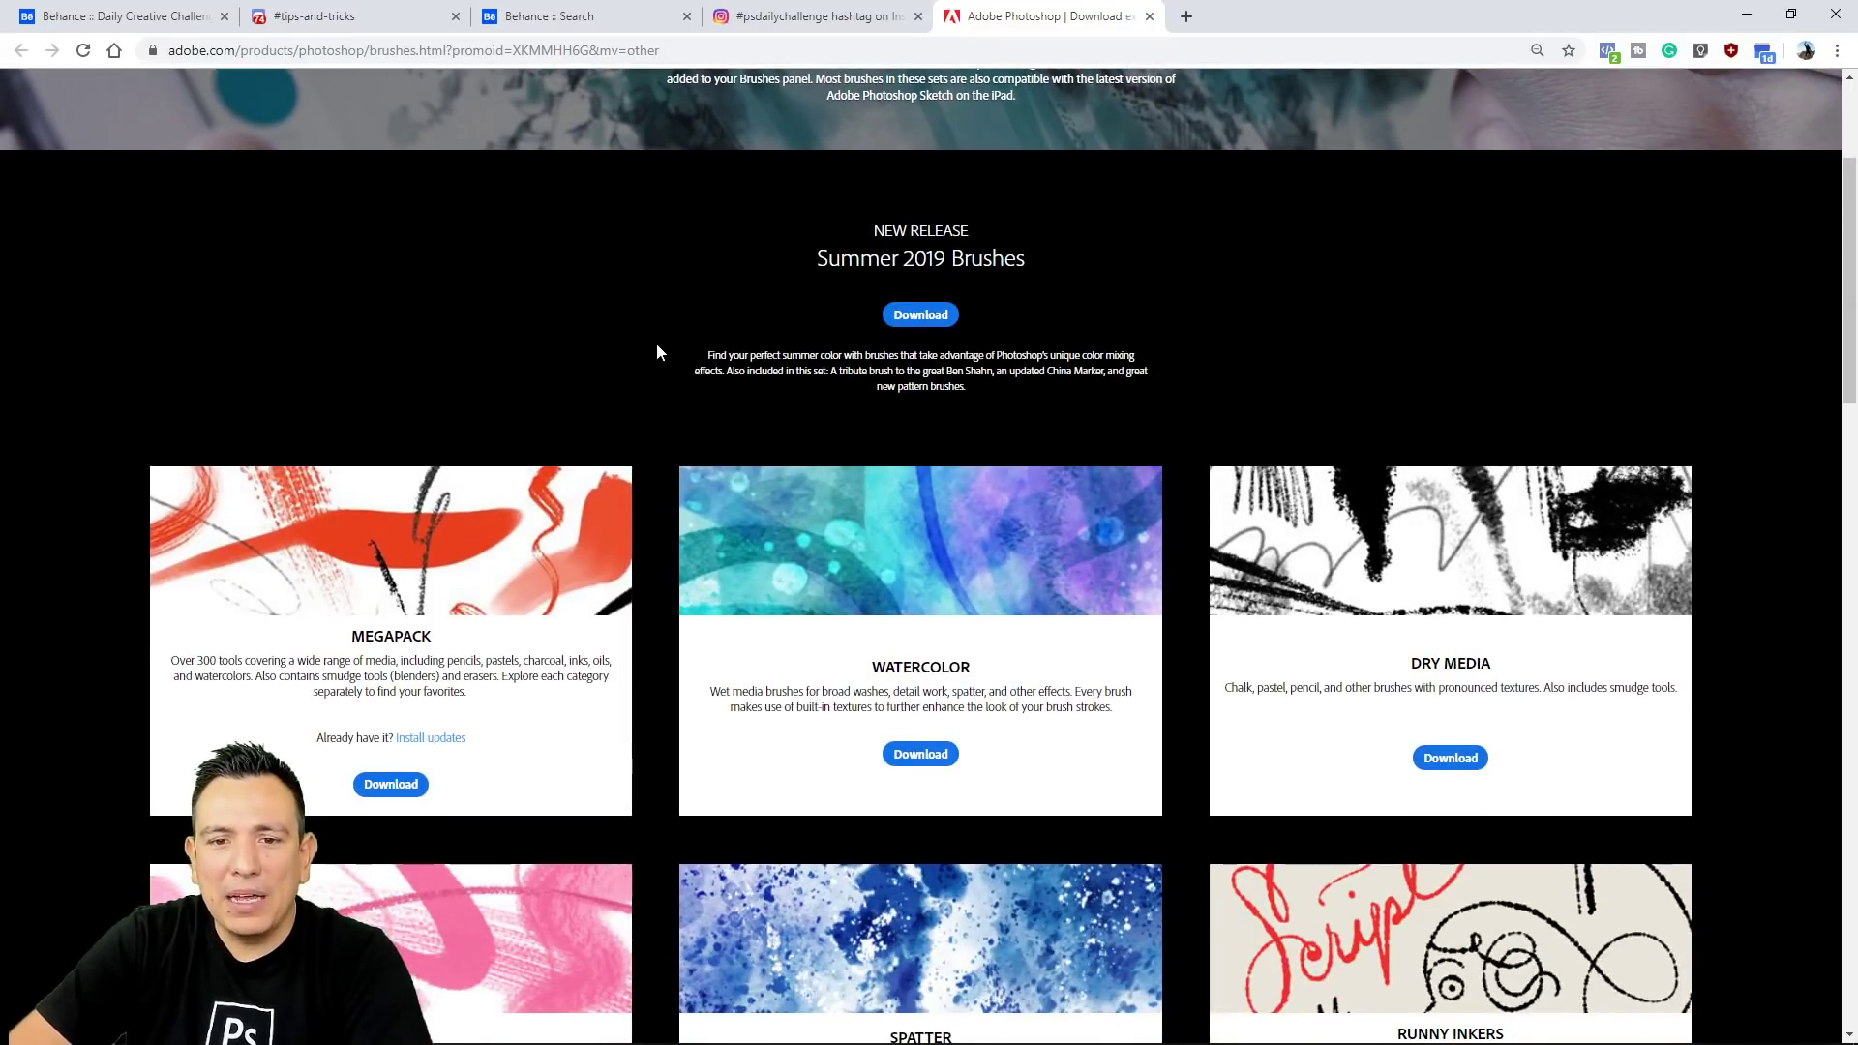
pyautogui.scroll(-3, 656, 351)
pyautogui.scroll(-15, 656, 351)
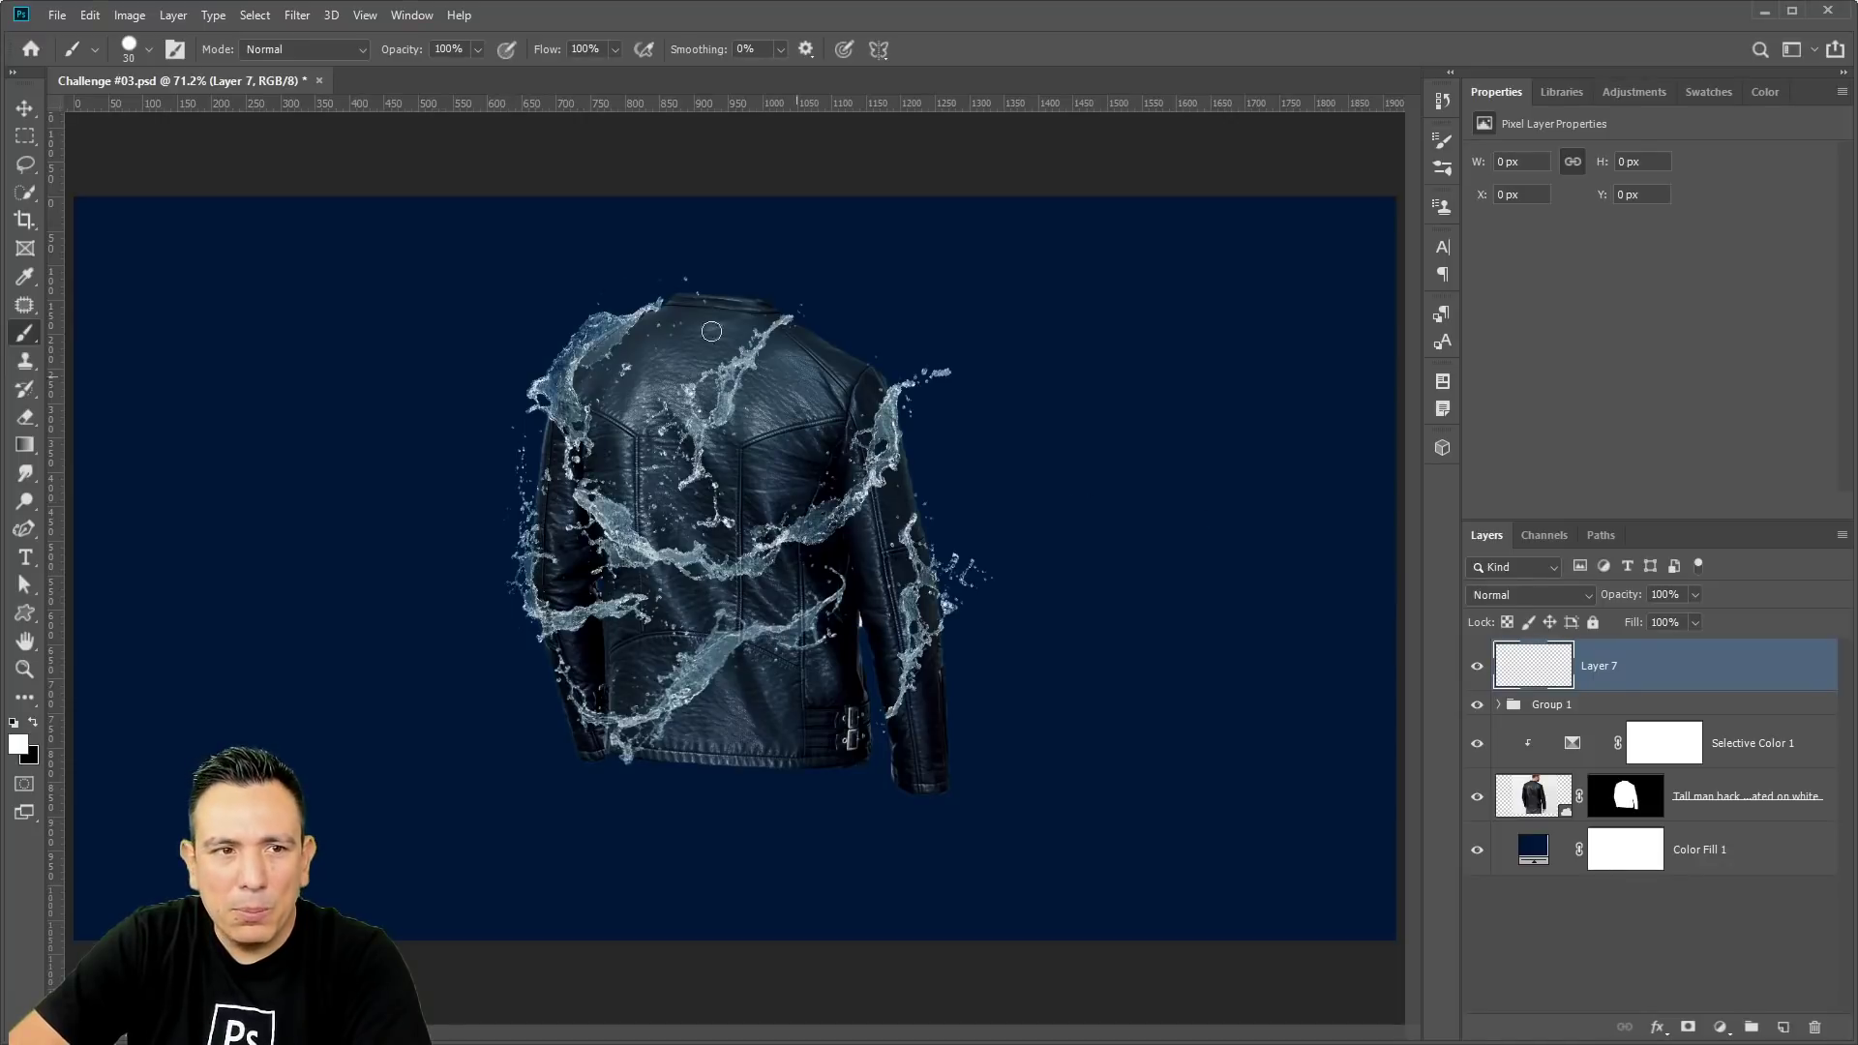
# Return to Photoshop and choose the Kyle's Concept Brushes - Rain Basic preset for the Brush tool.
pyautogui.click(149, 50)
pyautogui.click(41, 247)
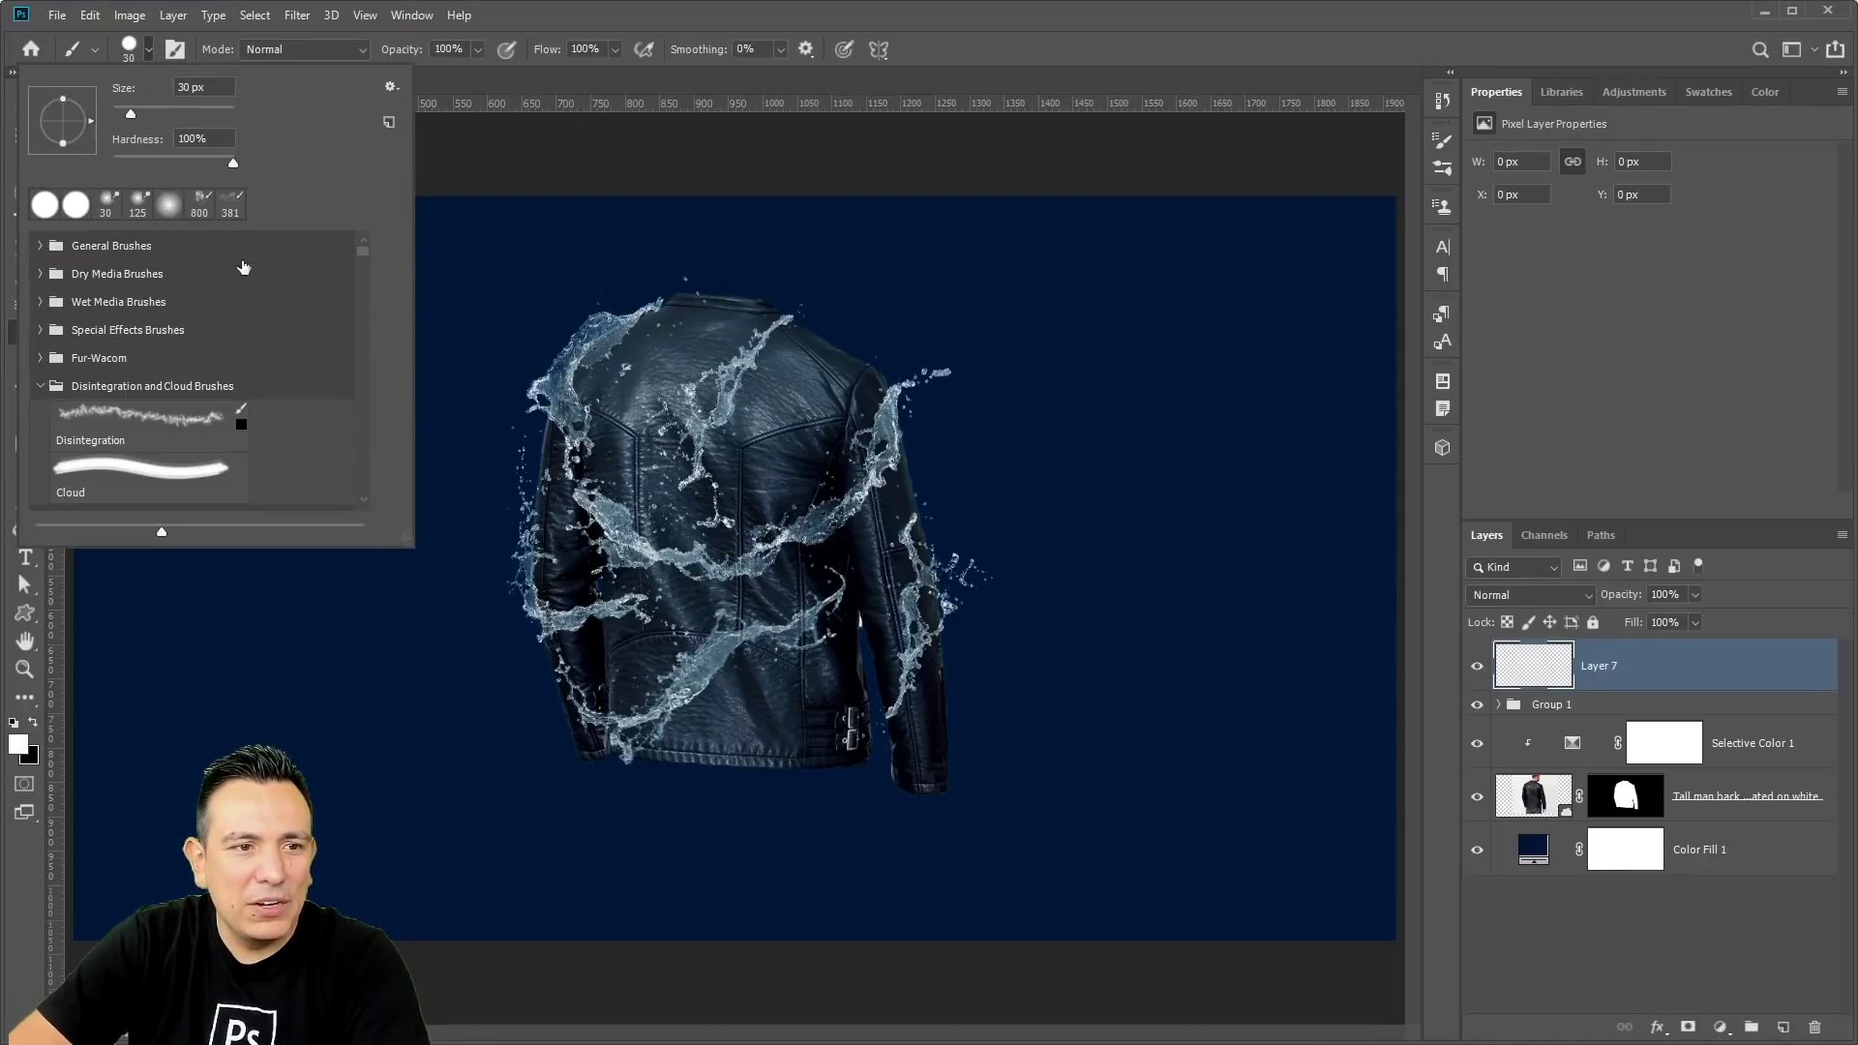
pyautogui.moveTo(364, 251); pyautogui.dragTo(359, 418)
pyautogui.scroll(4, 279, 402)
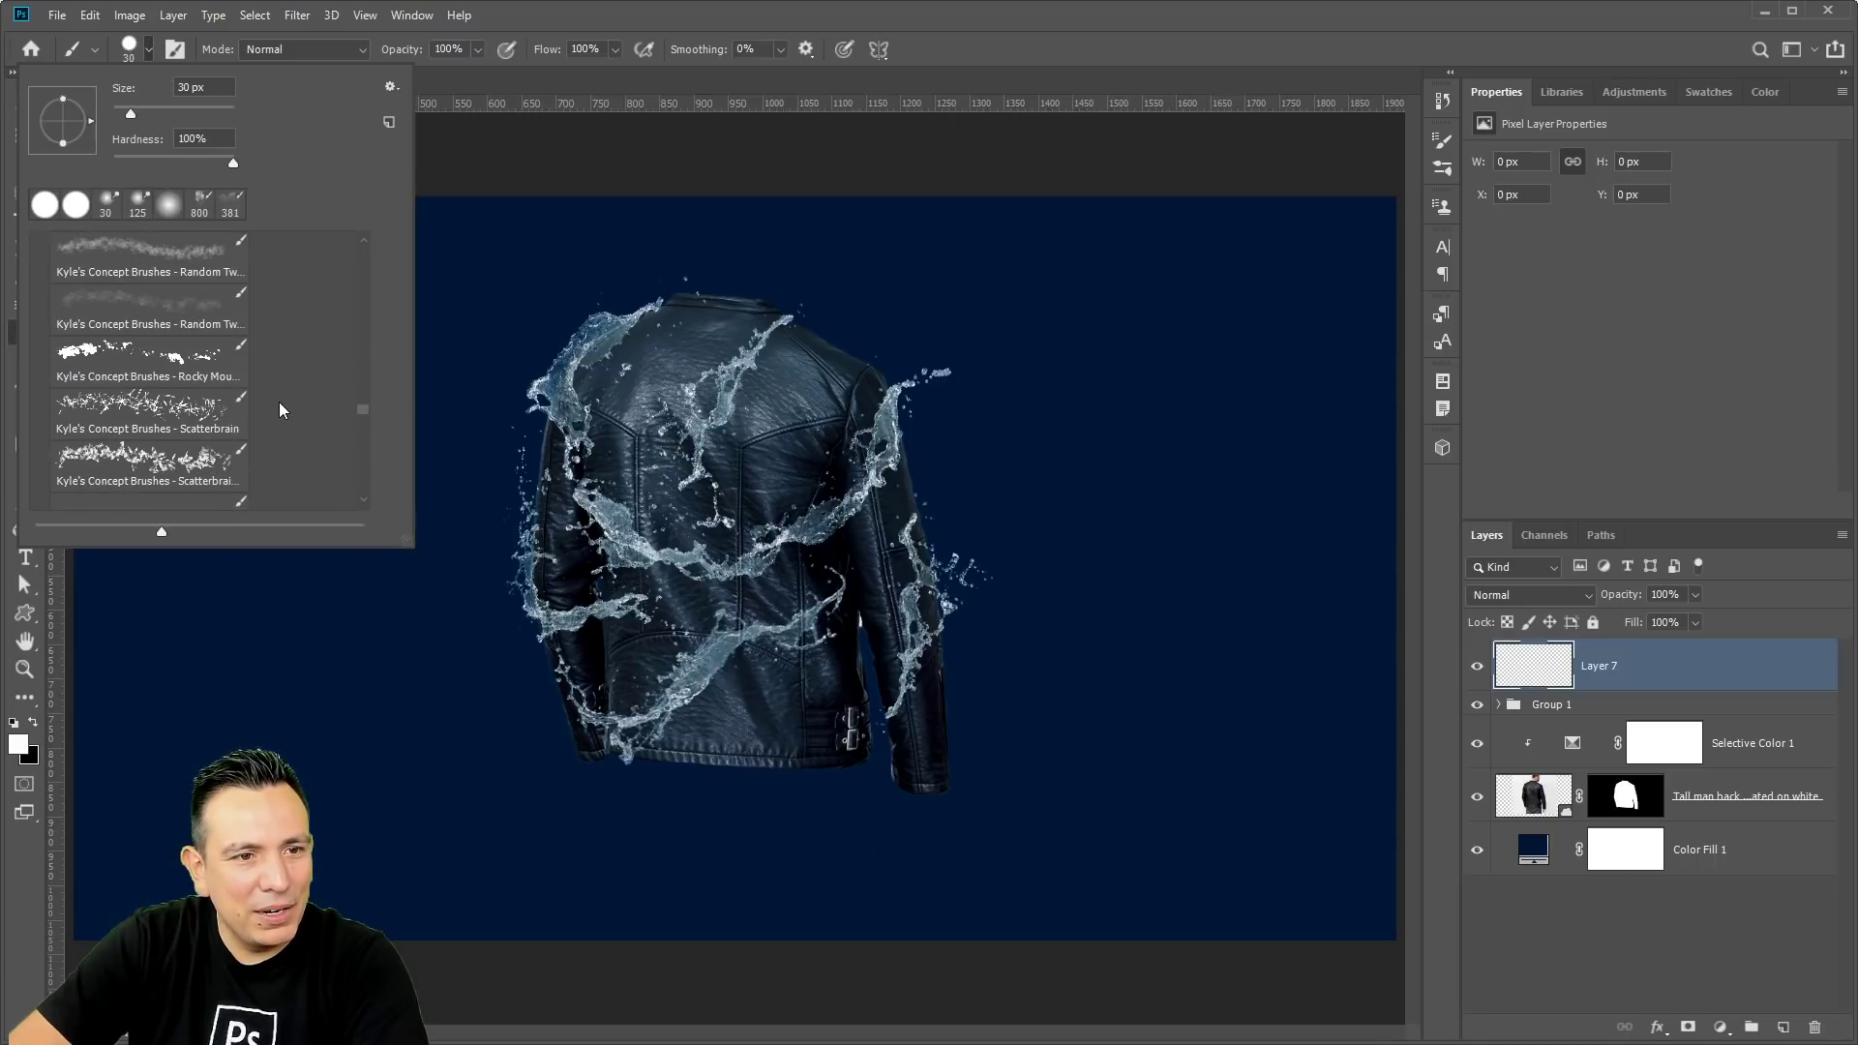
pyautogui.scroll(1, 216, 342)
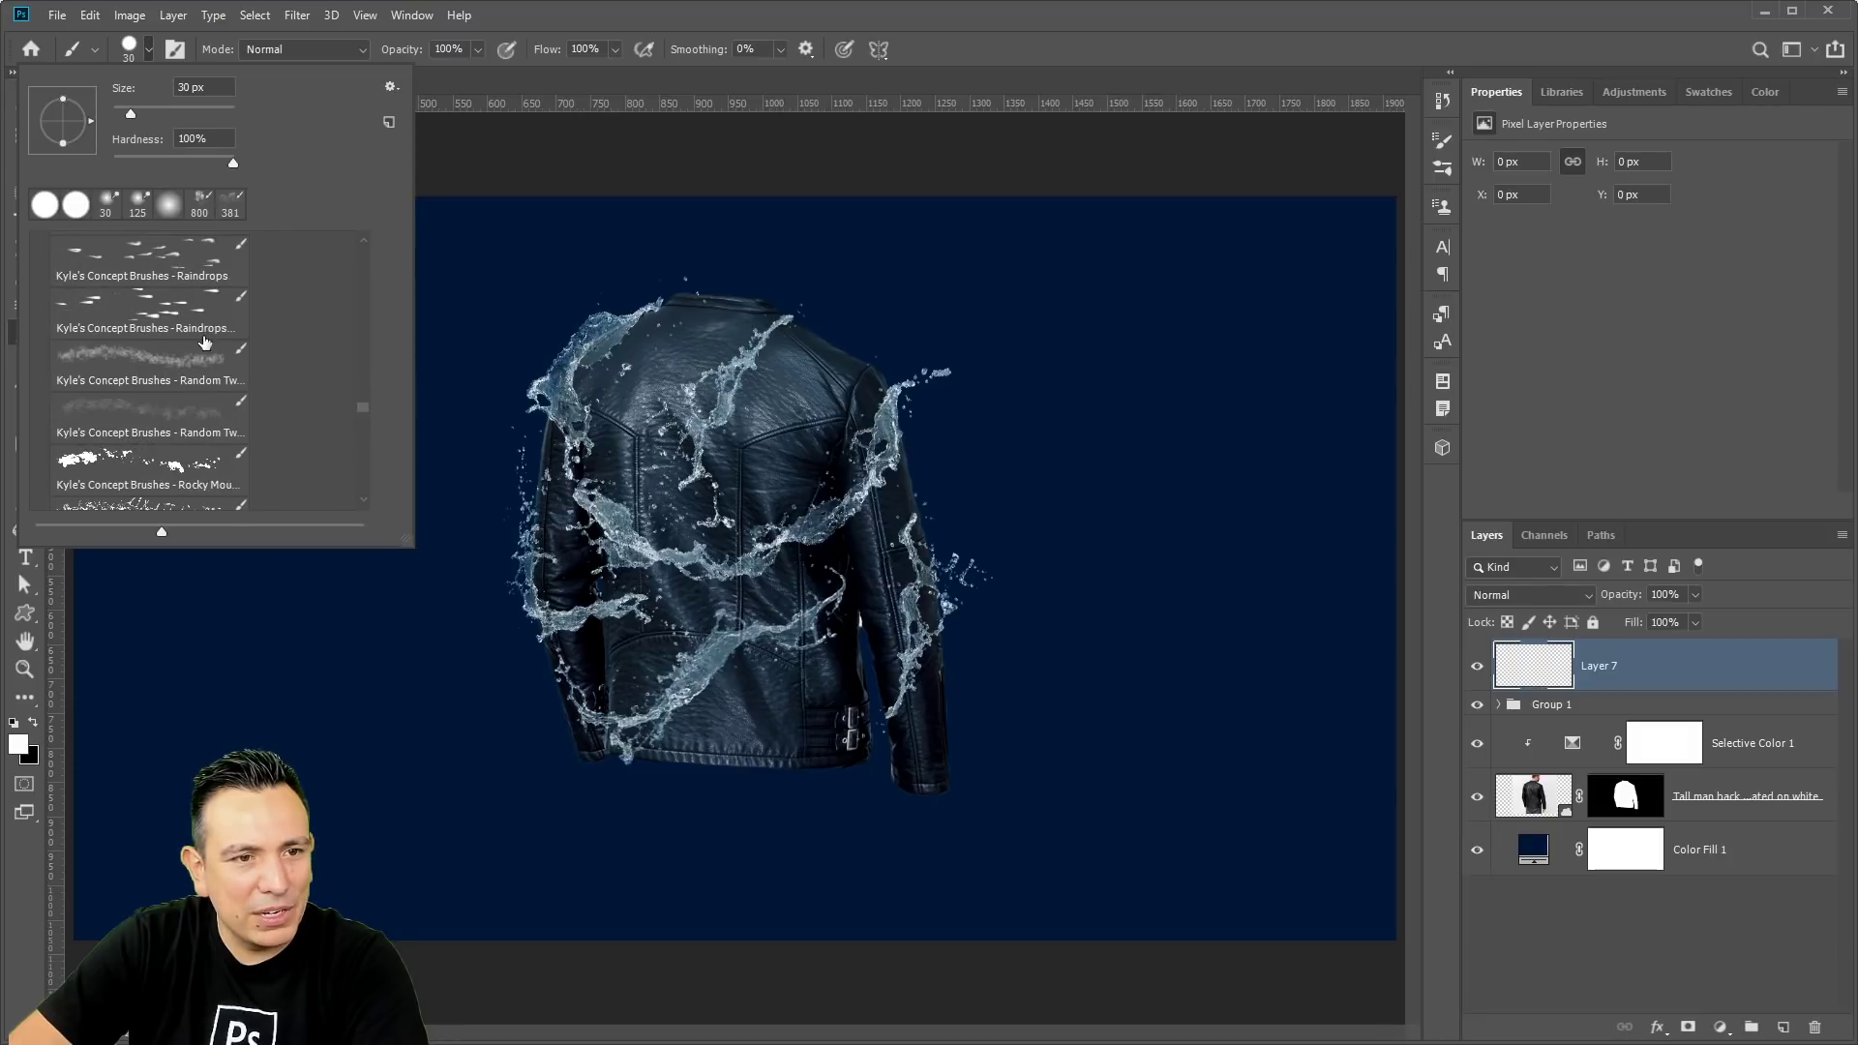
pyautogui.scroll(2, 186, 336)
pyautogui.click(179, 278)
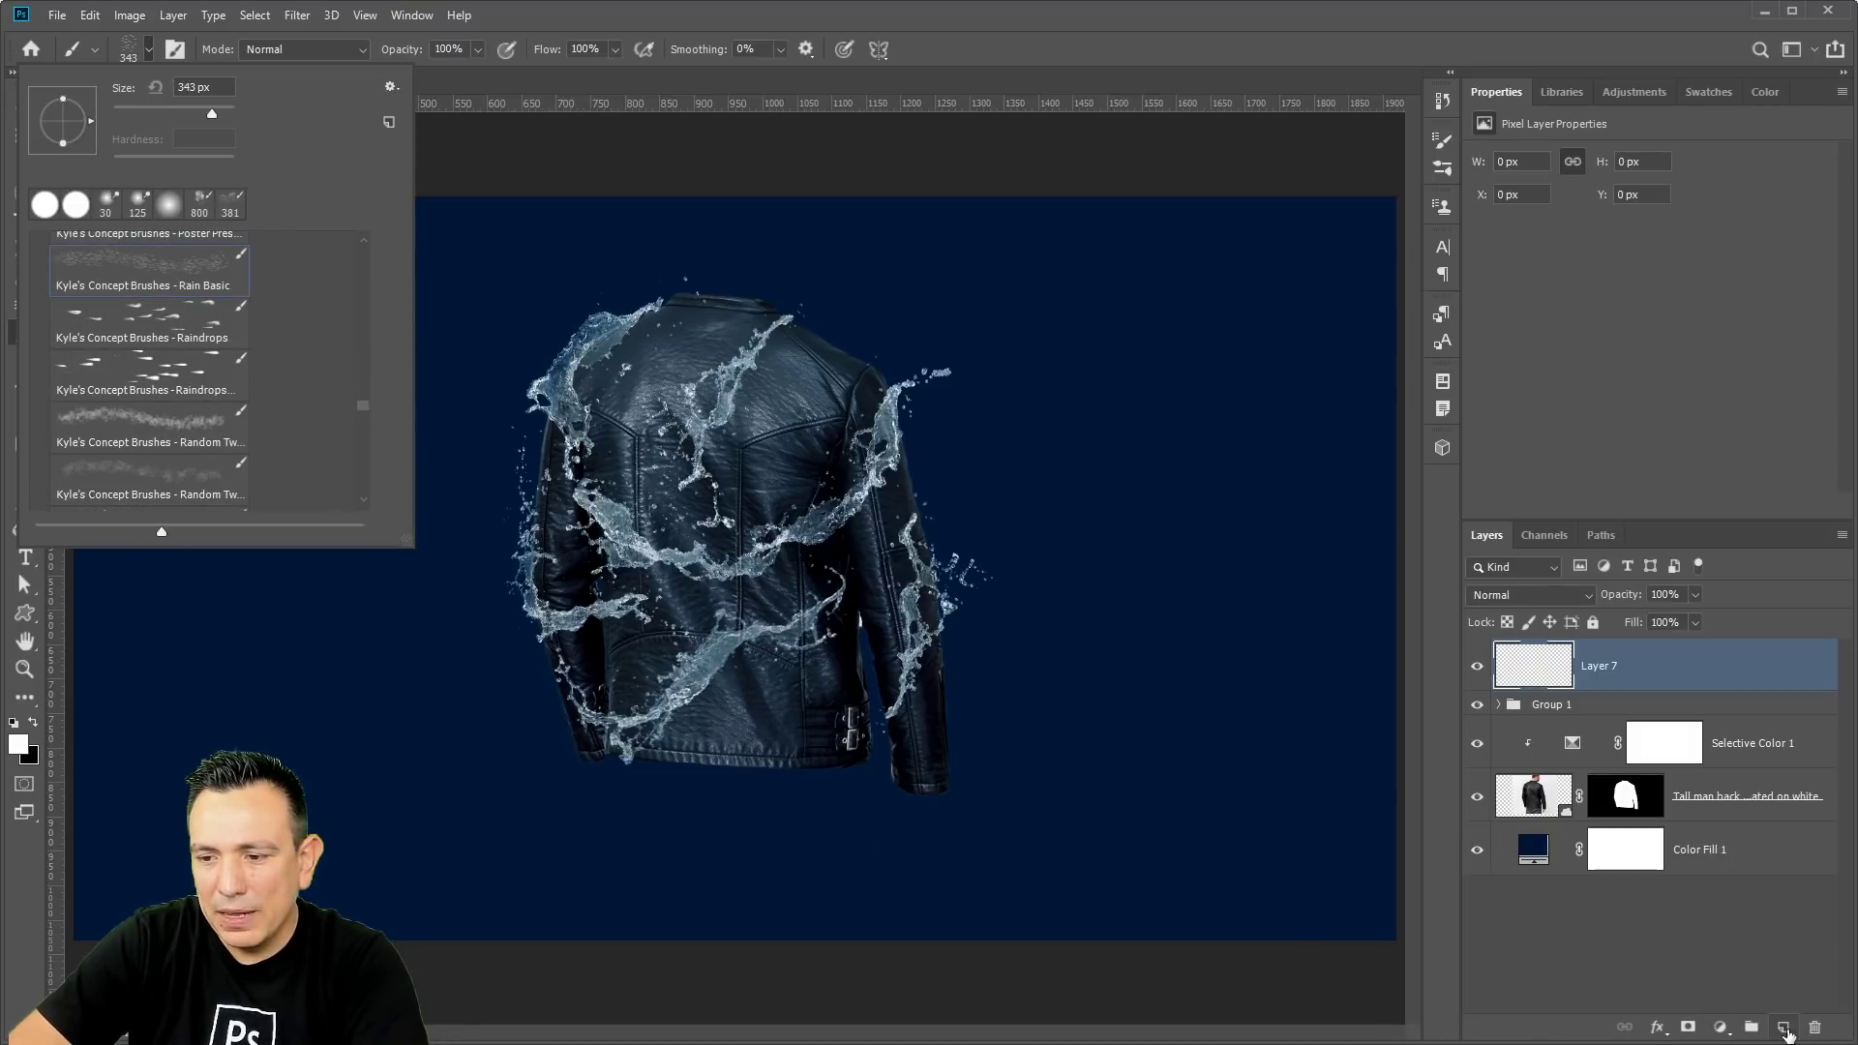
# Try painting rain with the Rain Basic brush on an extra layer, and discard that layer.
pyautogui.click(1783, 1026)
pyautogui.moveTo(270, 248)
pyautogui.mouseDown()
pyautogui.moveTo(539, 310)
pyautogui.moveTo(716, 300)
pyautogui.moveTo(852, 542)
pyautogui.moveTo(1065, 668)
pyautogui.moveTo(1161, 474)
pyautogui.moveTo(1215, 280)
pyautogui.moveTo(1258, 696)
pyautogui.moveTo(890, 851)
pyautogui.moveTo(483, 765)
pyautogui.moveTo(145, 329)
pyautogui.moveTo(140, 610)
pyautogui.mouseUp()
pyautogui.moveTo(1558, 665); pyautogui.dragTo(1814, 1027)
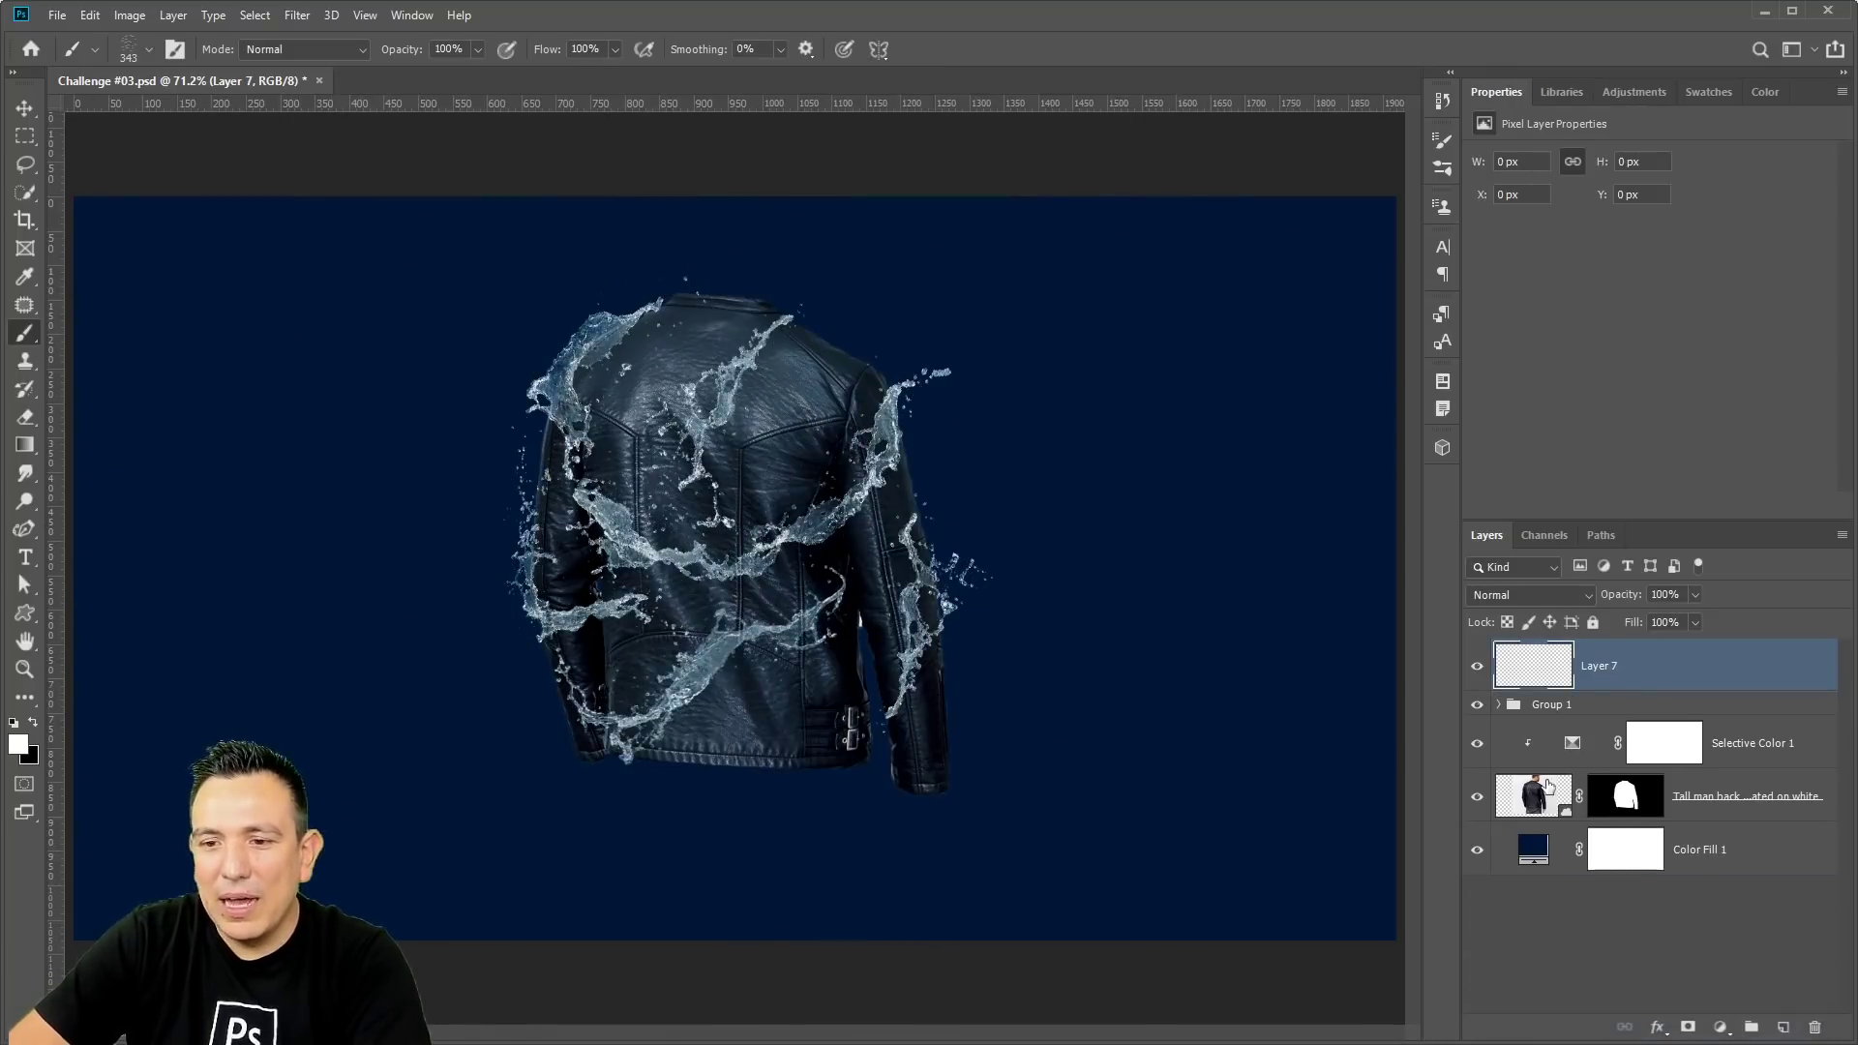
pyautogui.click(751, 502)
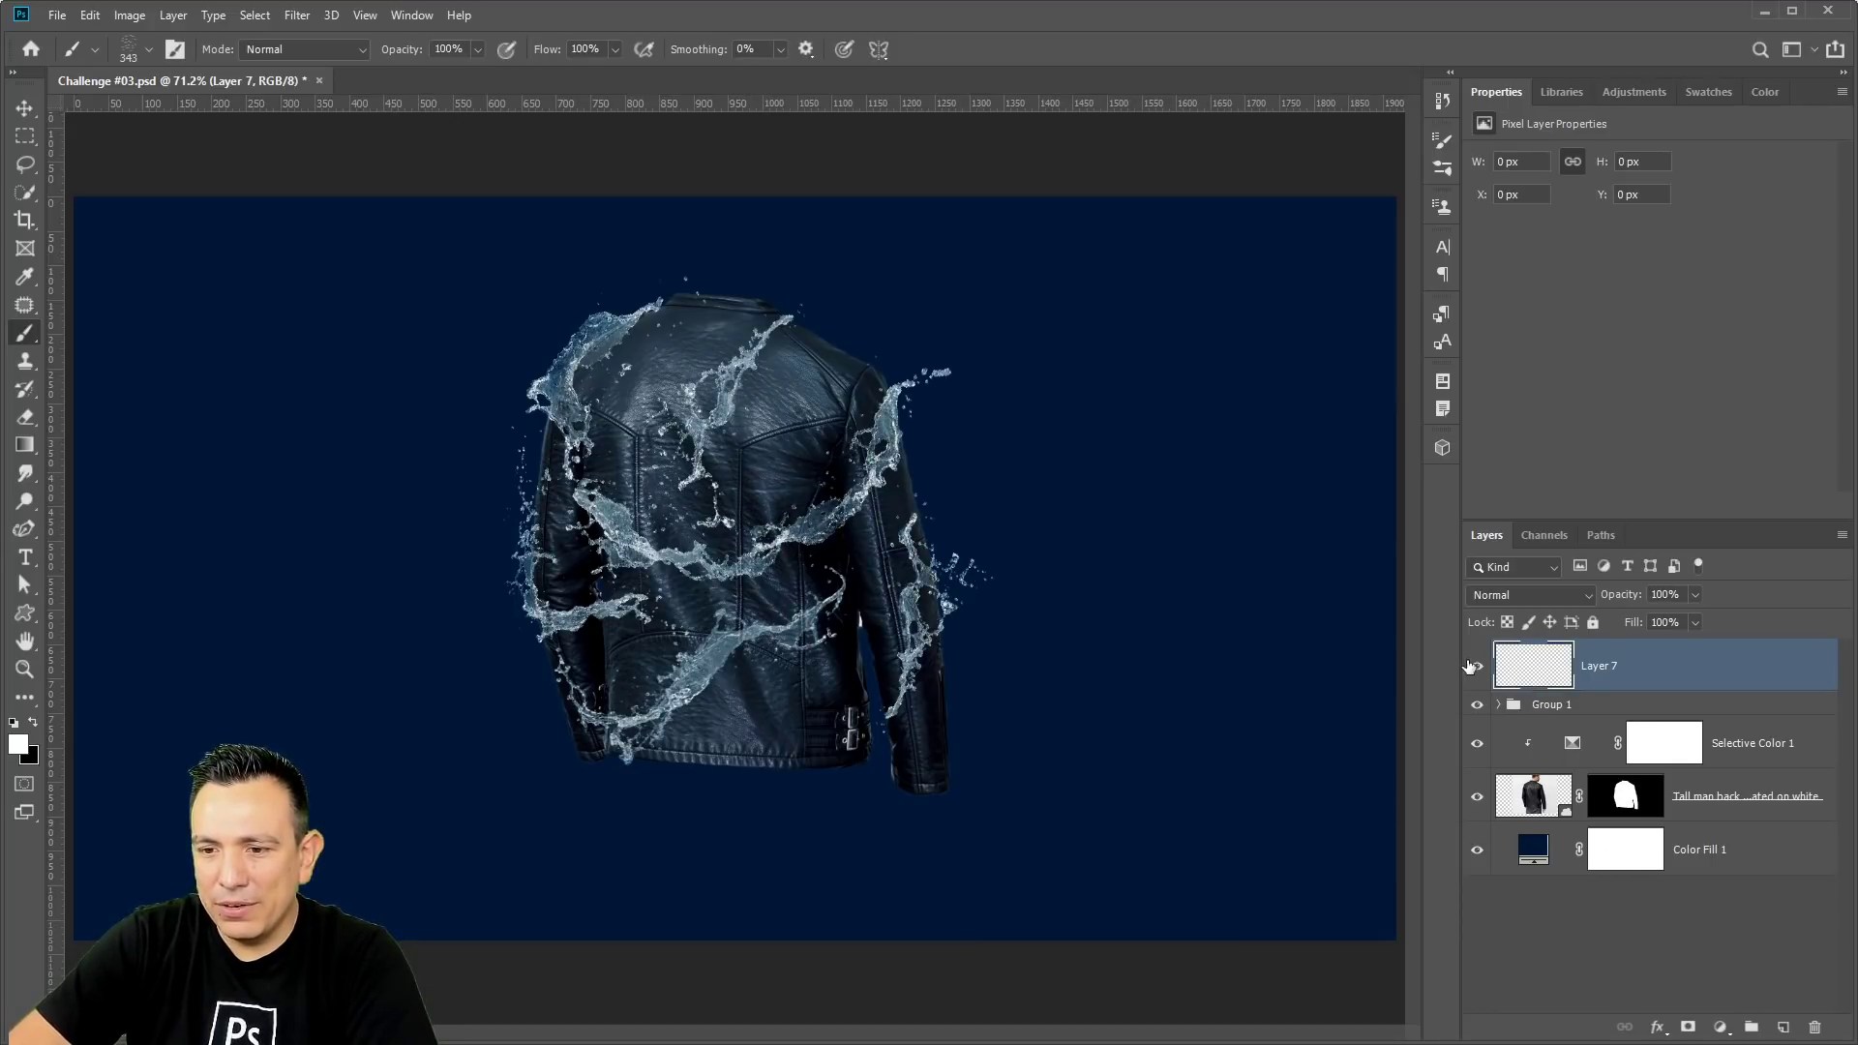
# Replace the empty Layer 7 with a fresh layer above Group 1 and name it Rain.
pyautogui.moveTo(1488, 674); pyautogui.dragTo(1815, 1032)
pyautogui.click(1784, 1027)
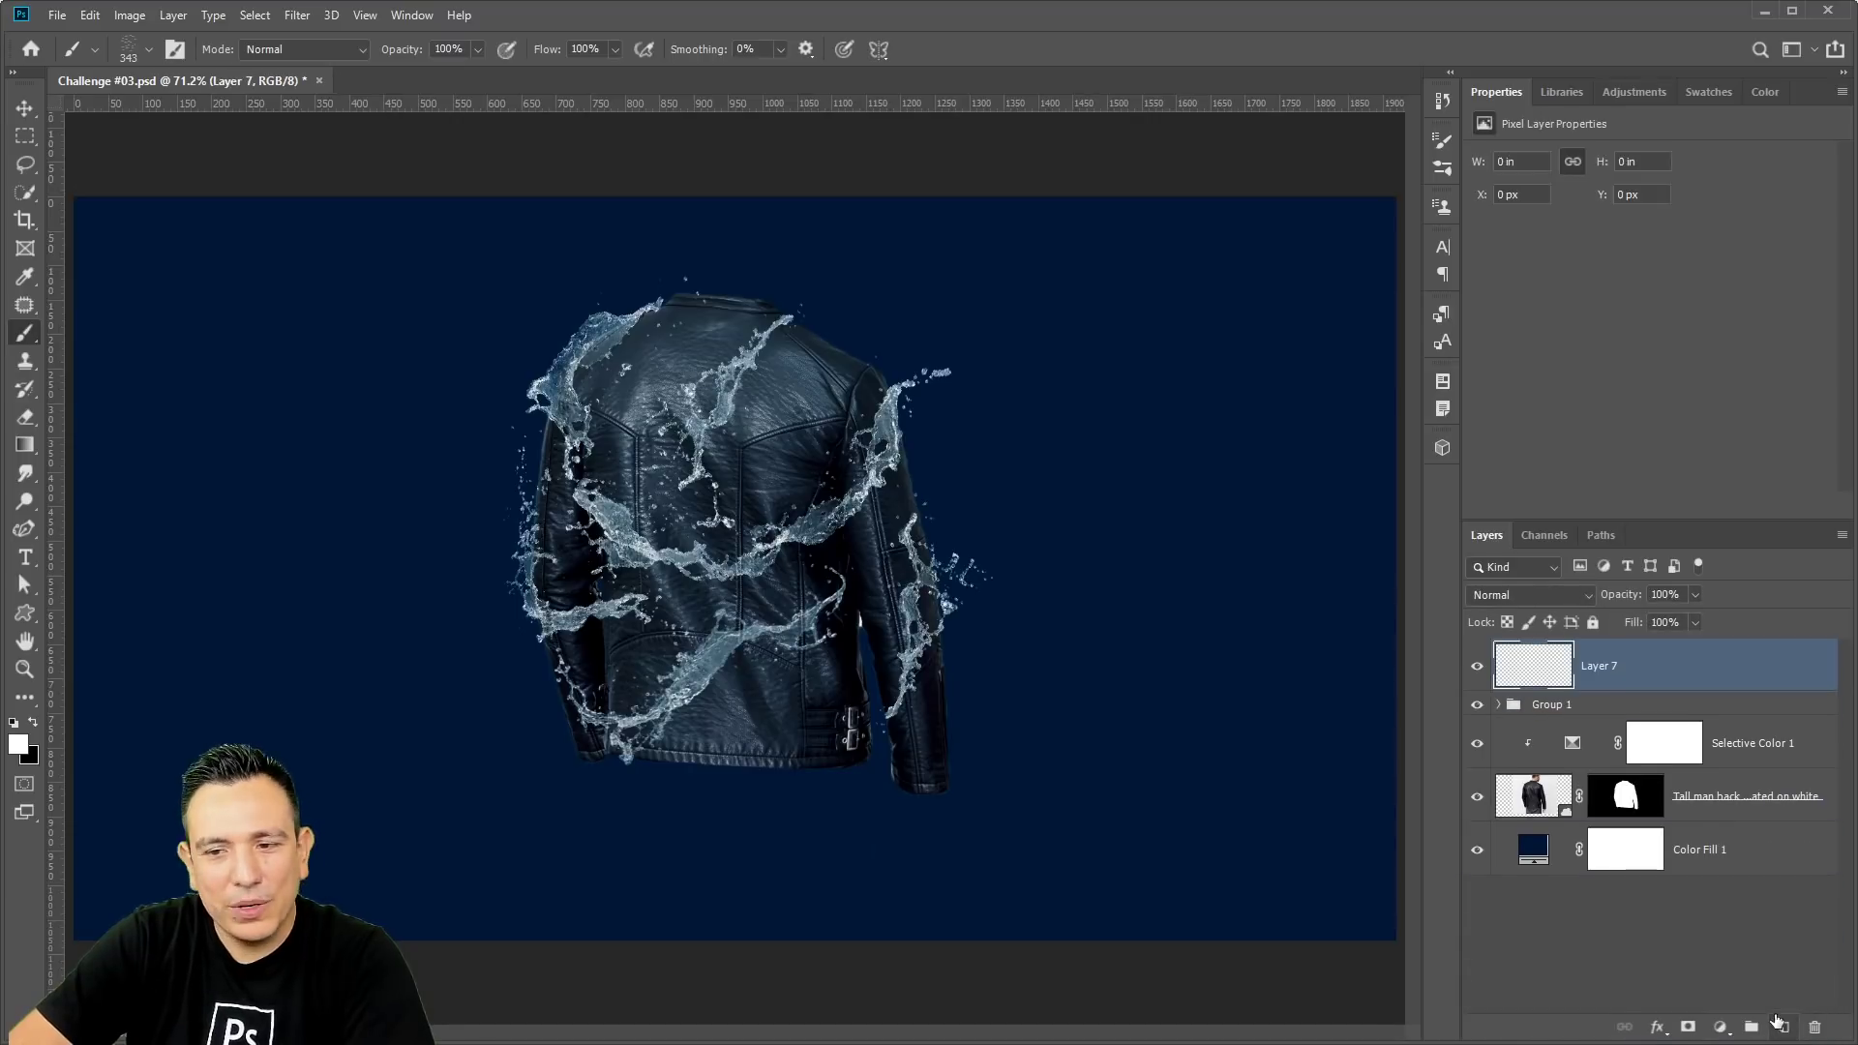
pyautogui.doubleClick(1599, 665)
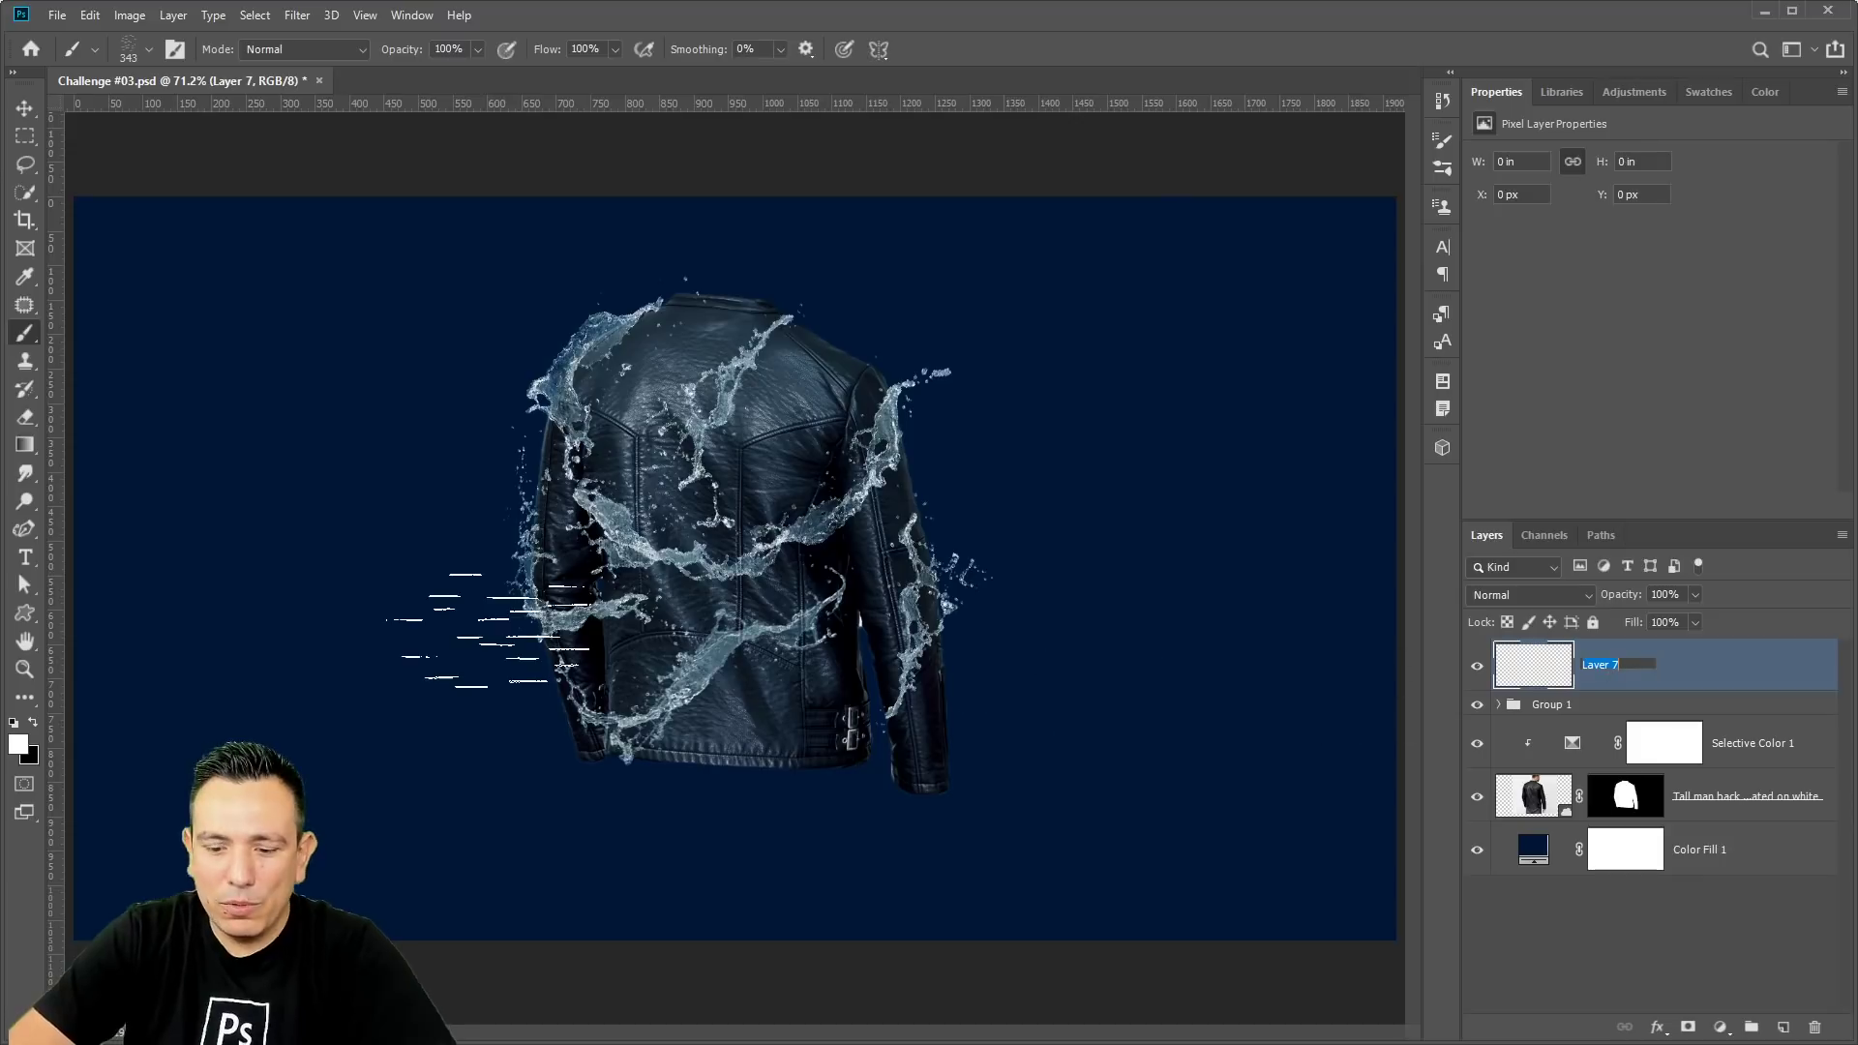
pyautogui.write('Rain')
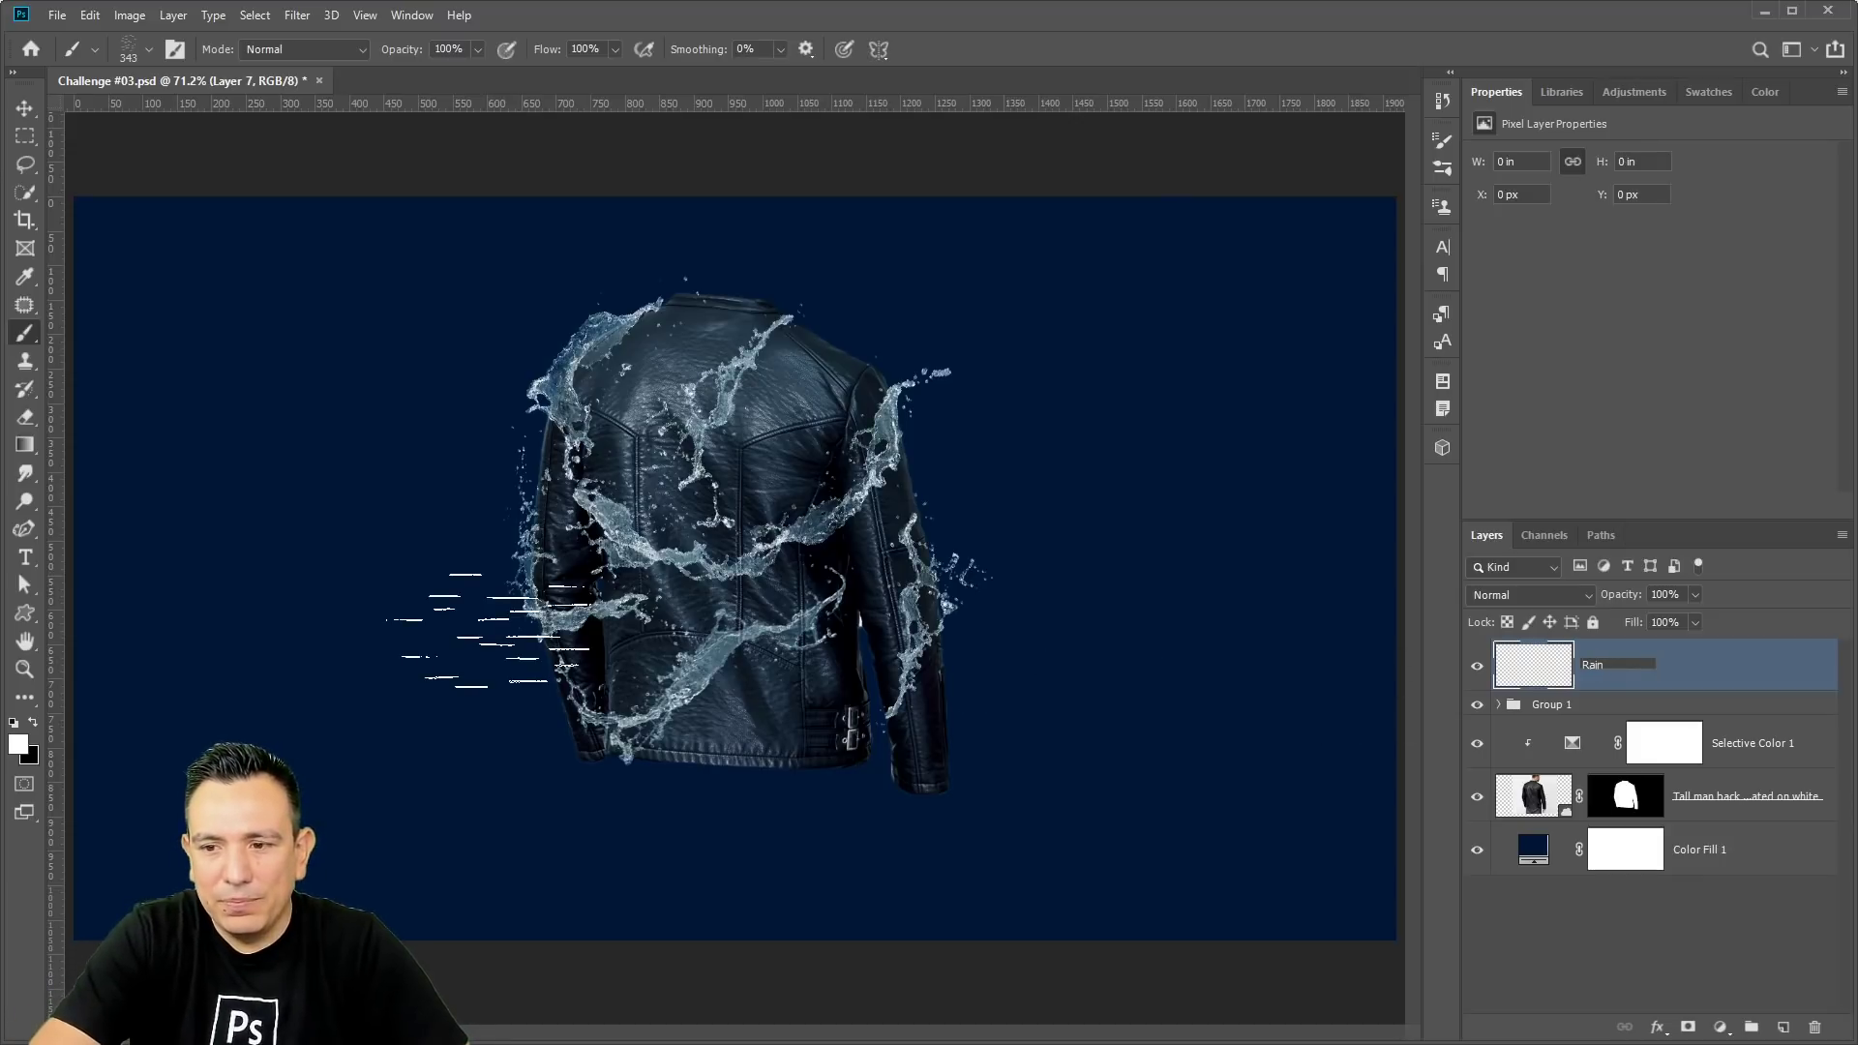
pyautogui.press('Return')
# Apply the Fibers render filter to the Rain layer with Variance 23 and Strength 18.
pyautogui.click(26, 109)
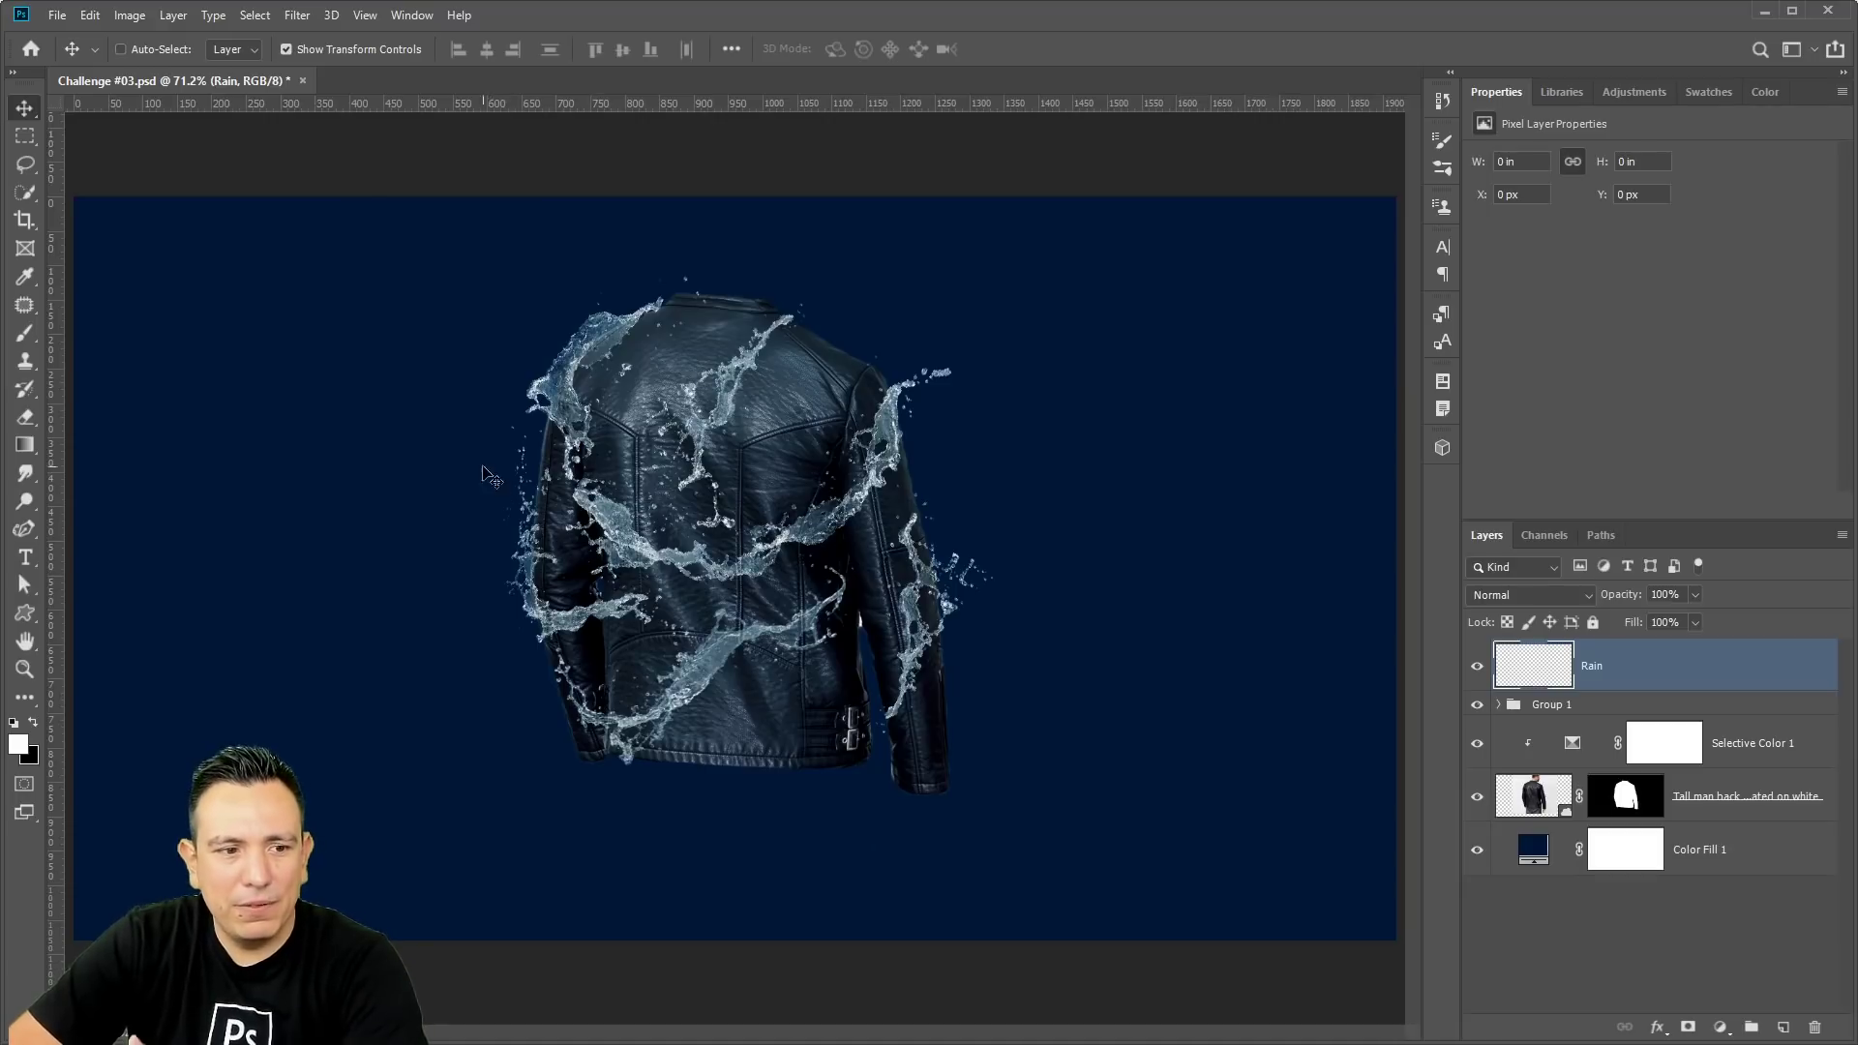
pyautogui.click(298, 21)
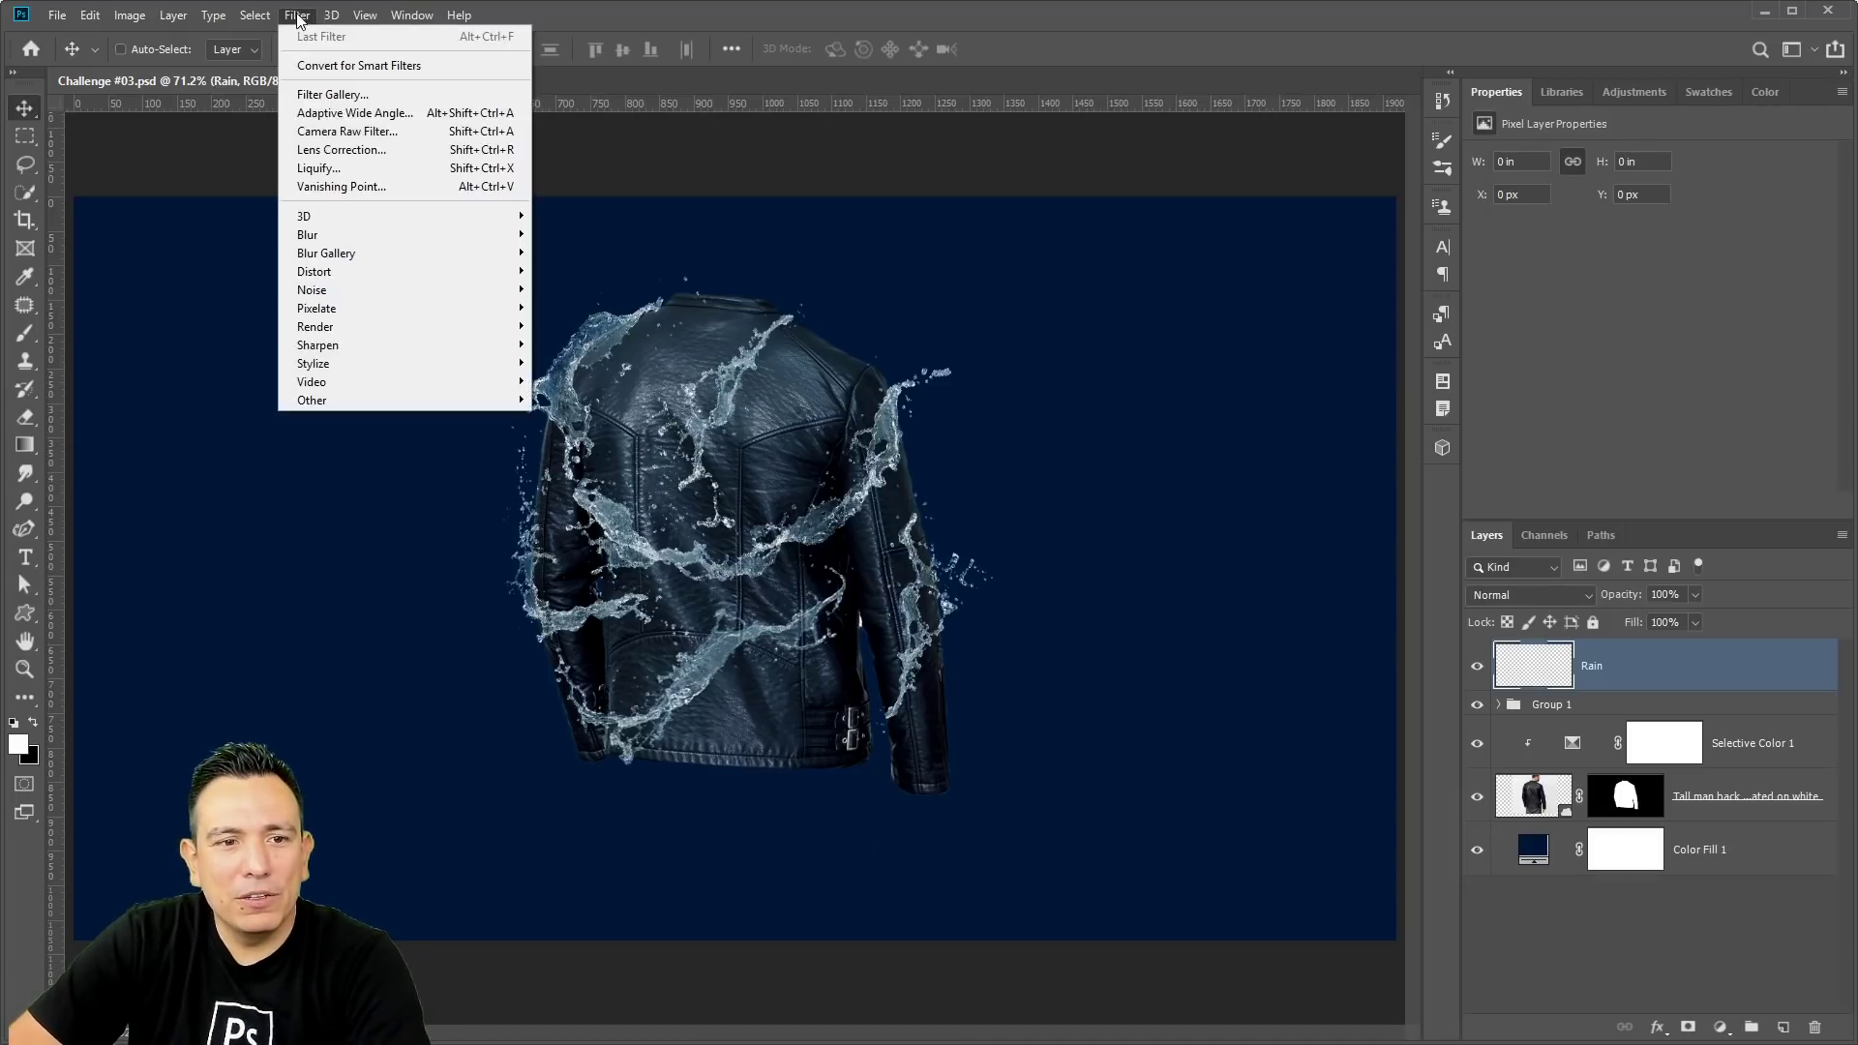
pyautogui.moveTo(452, 330)
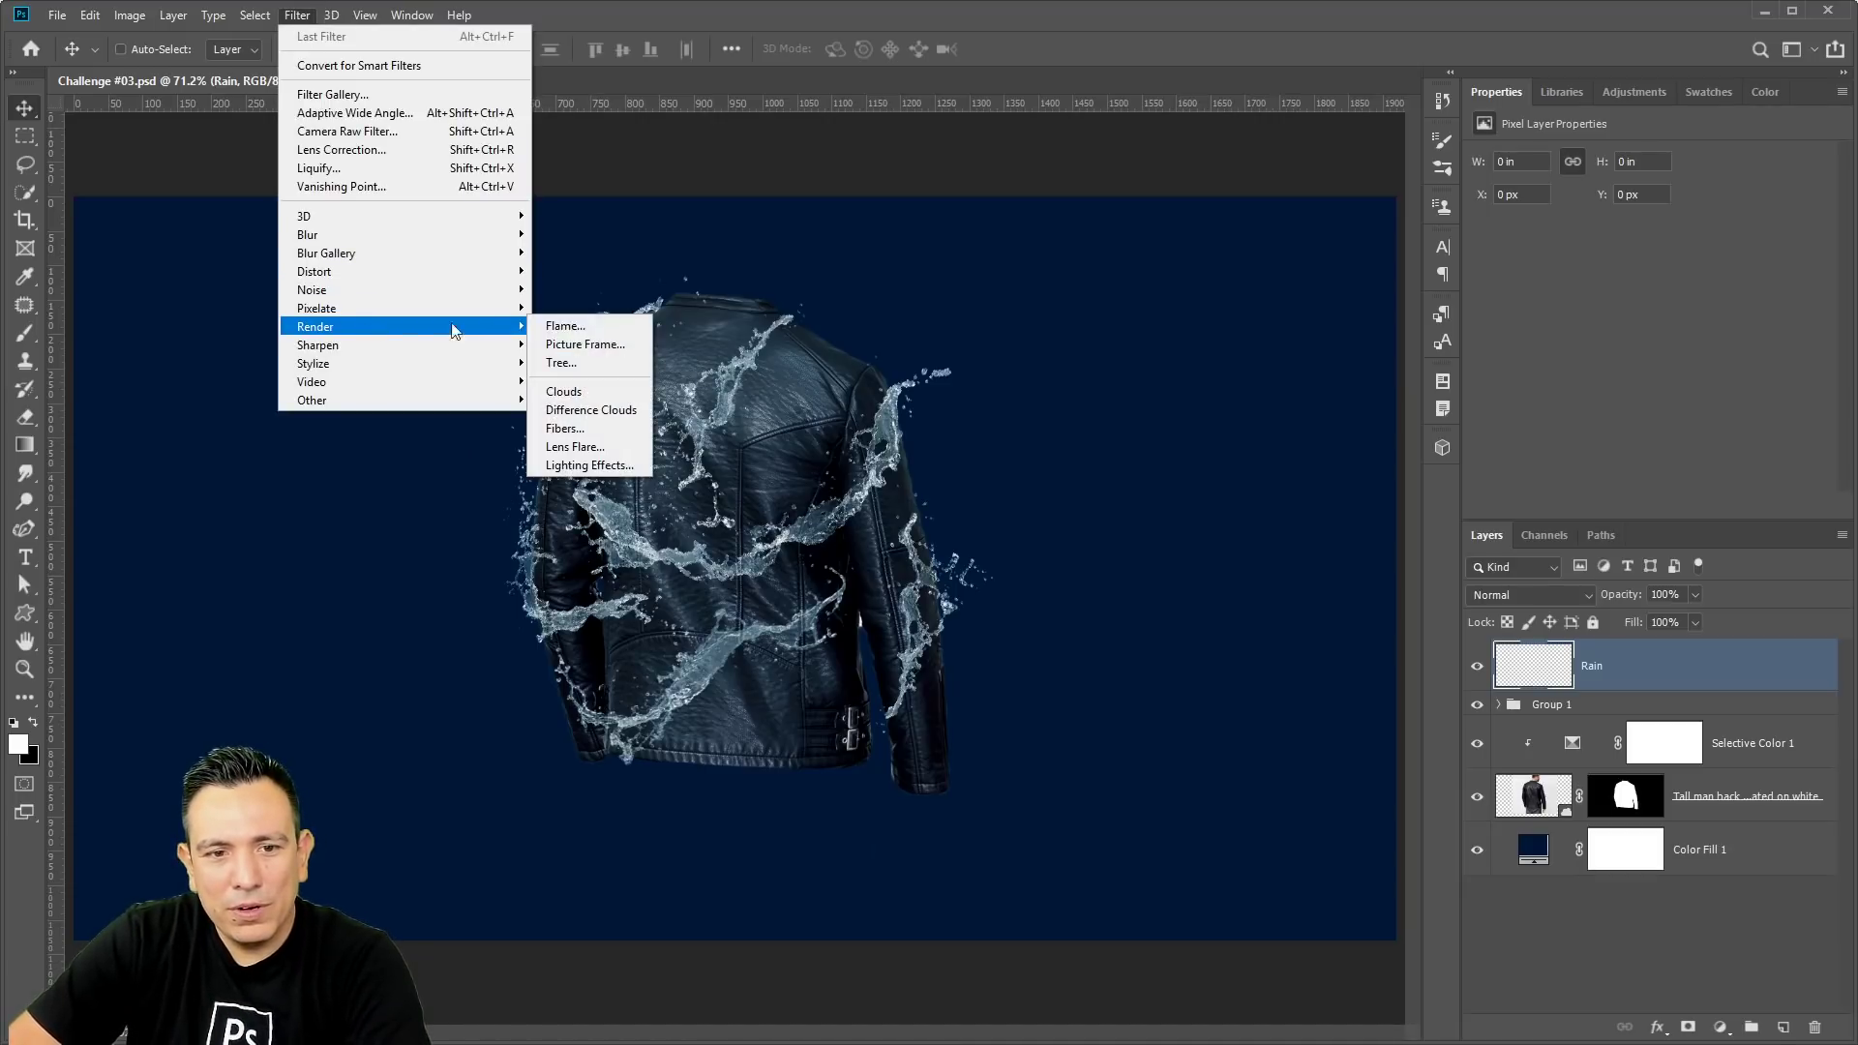
pyautogui.click(617, 432)
pyautogui.moveTo(1093, 550)
pyautogui.mouseDown()
pyautogui.moveTo(1077, 595)
pyautogui.moveTo(1099, 597)
pyautogui.moveTo(1119, 553)
pyautogui.mouseUp()
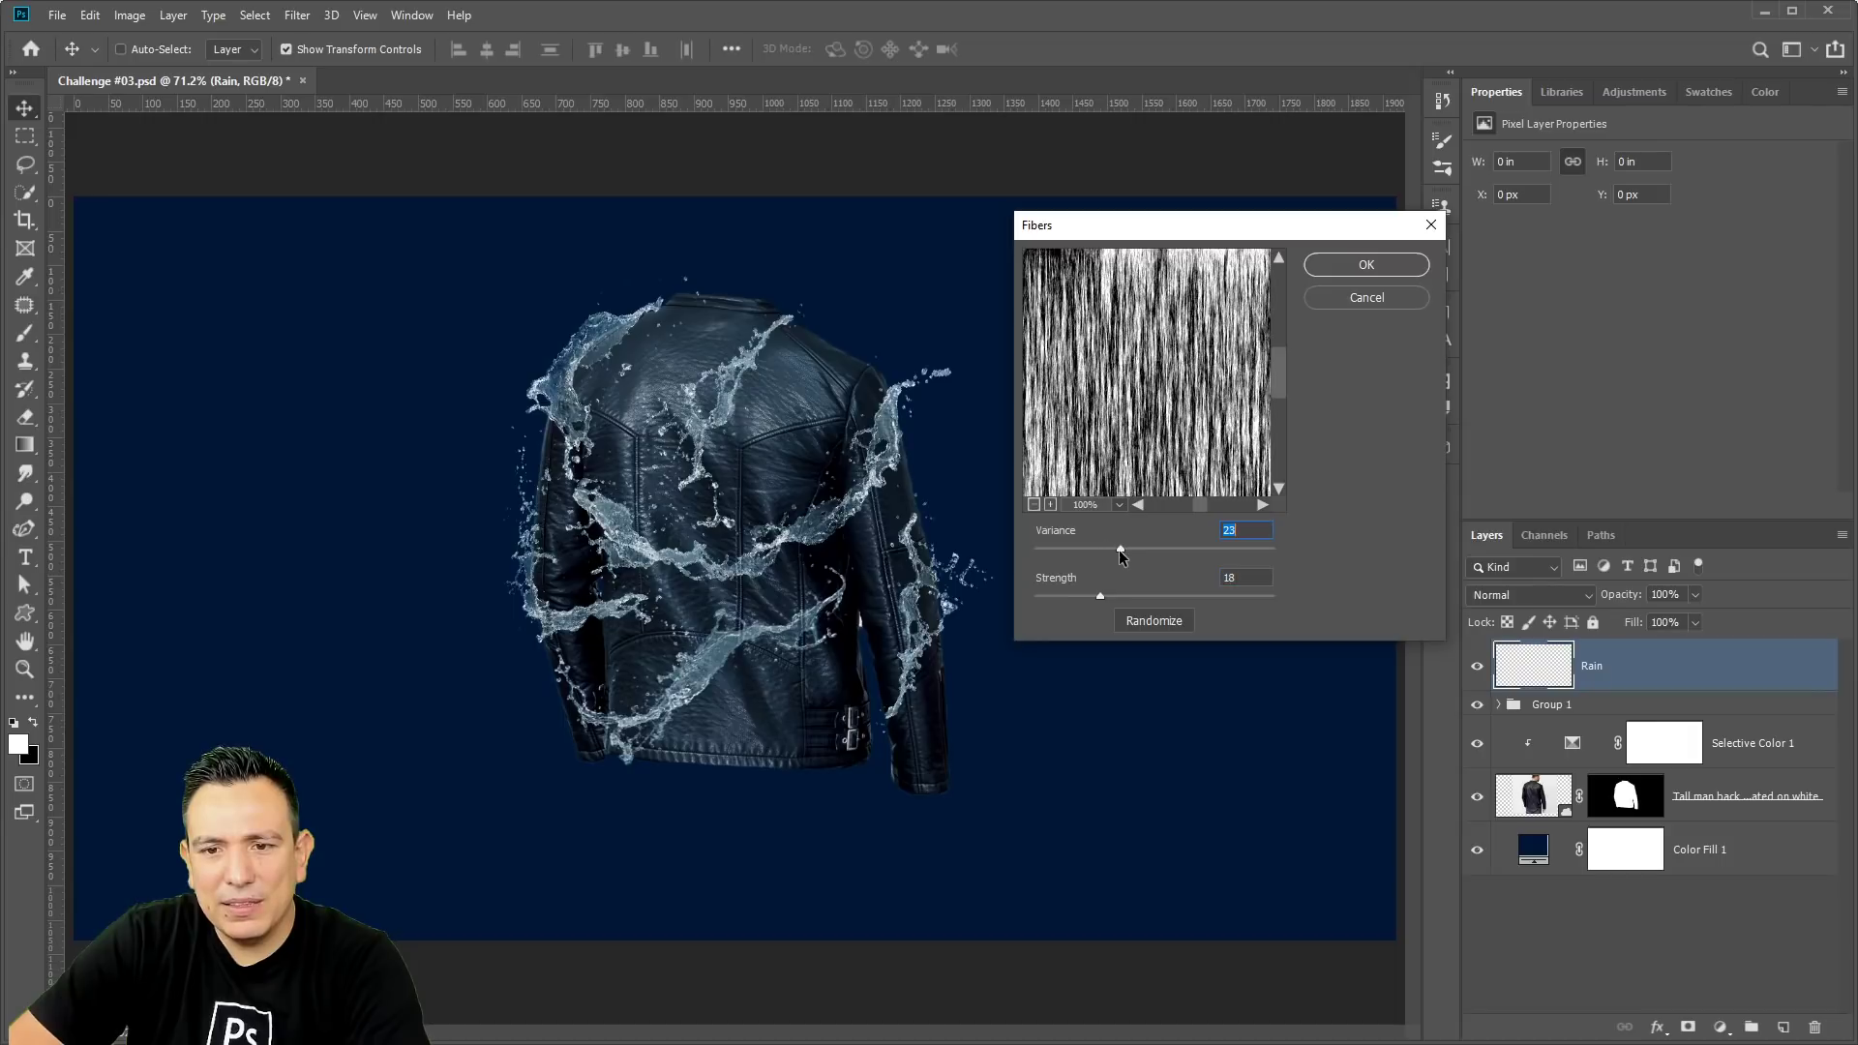
pyautogui.click(1332, 273)
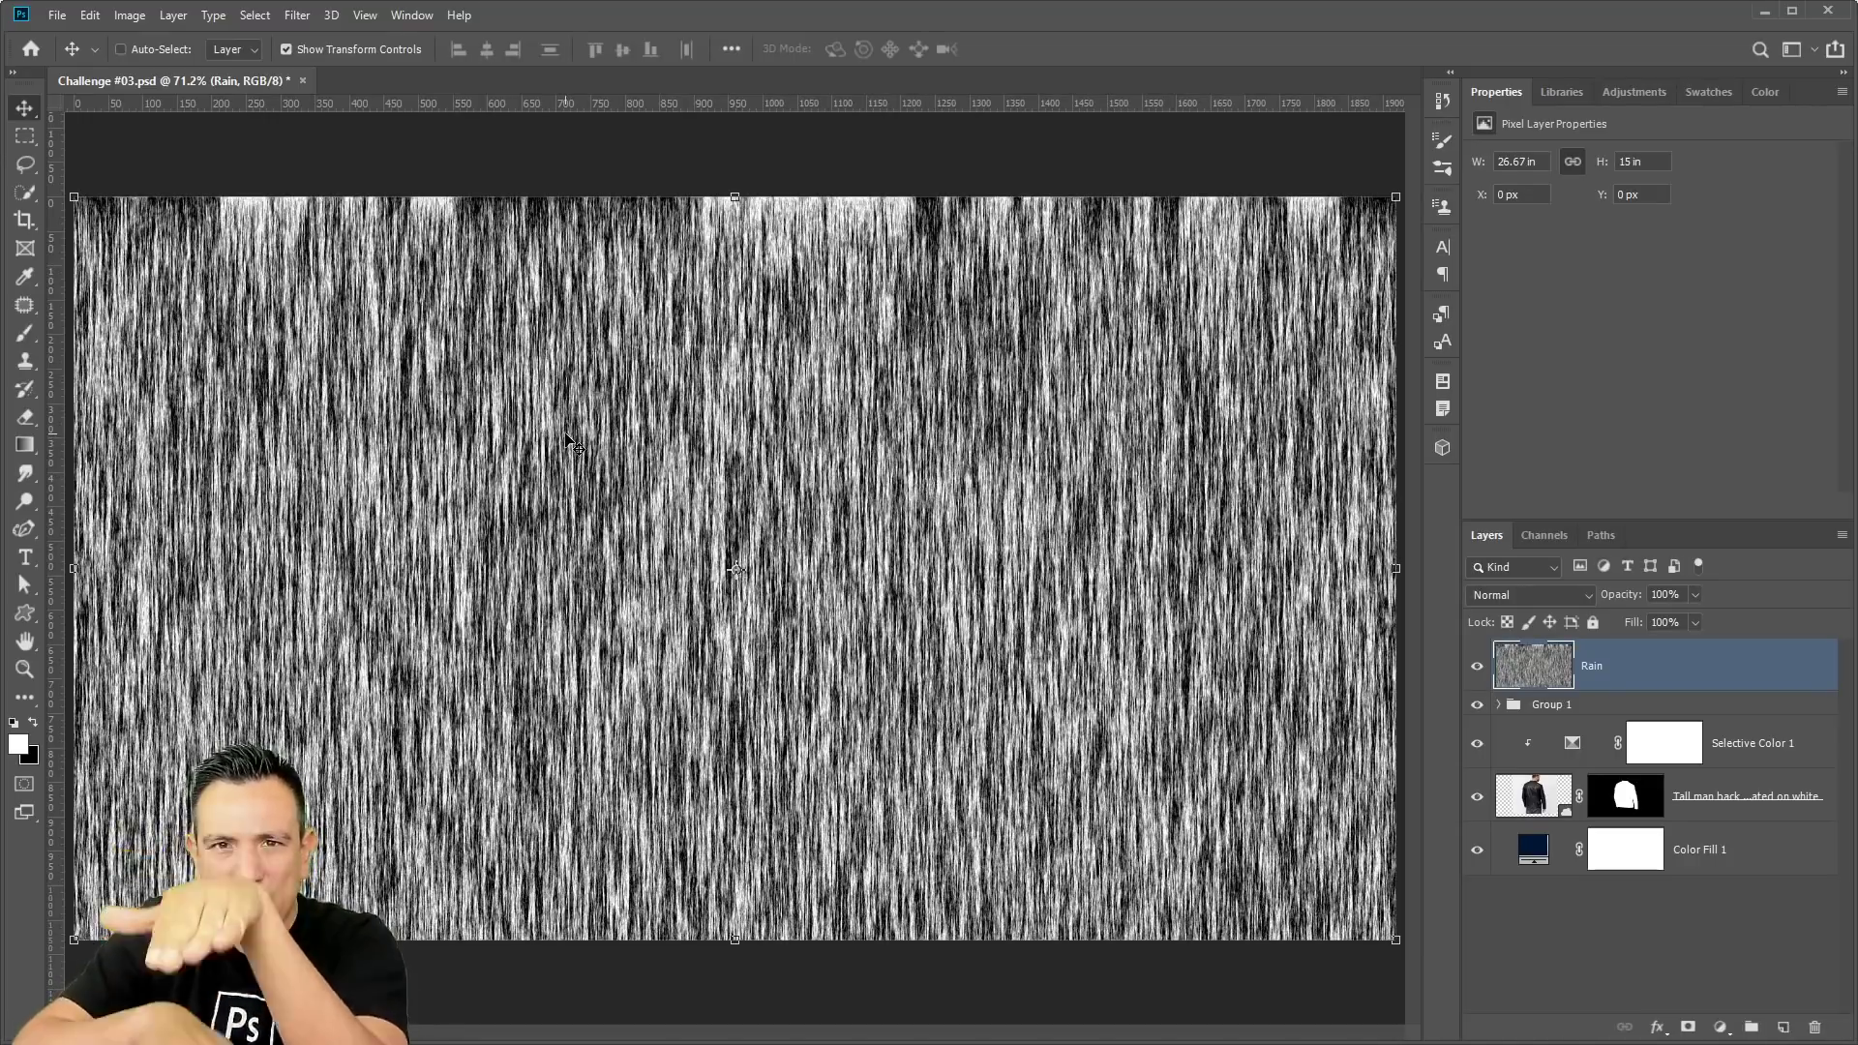
# Apply a Motion Blur to the Rain layer with an angle of 90° and a distance of 57 pixels.
pyautogui.click(296, 16)
pyautogui.moveTo(351, 236)
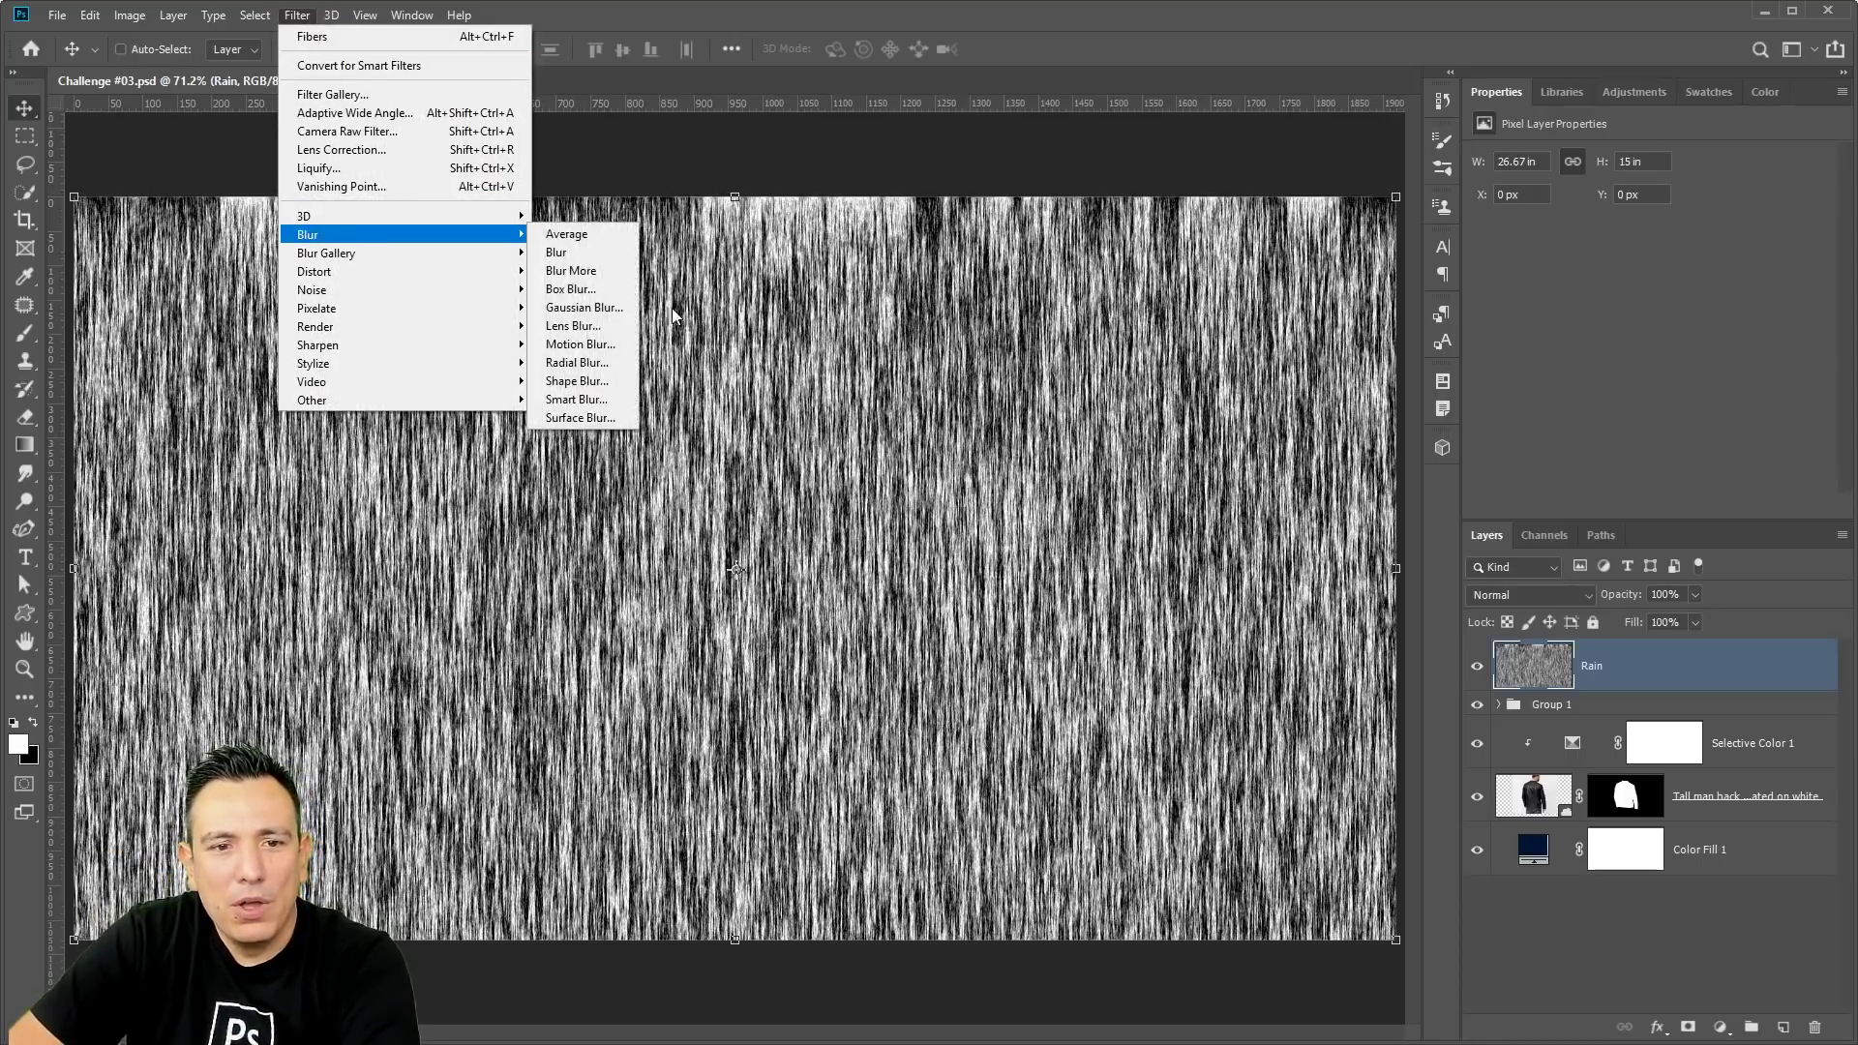
pyautogui.click(611, 346)
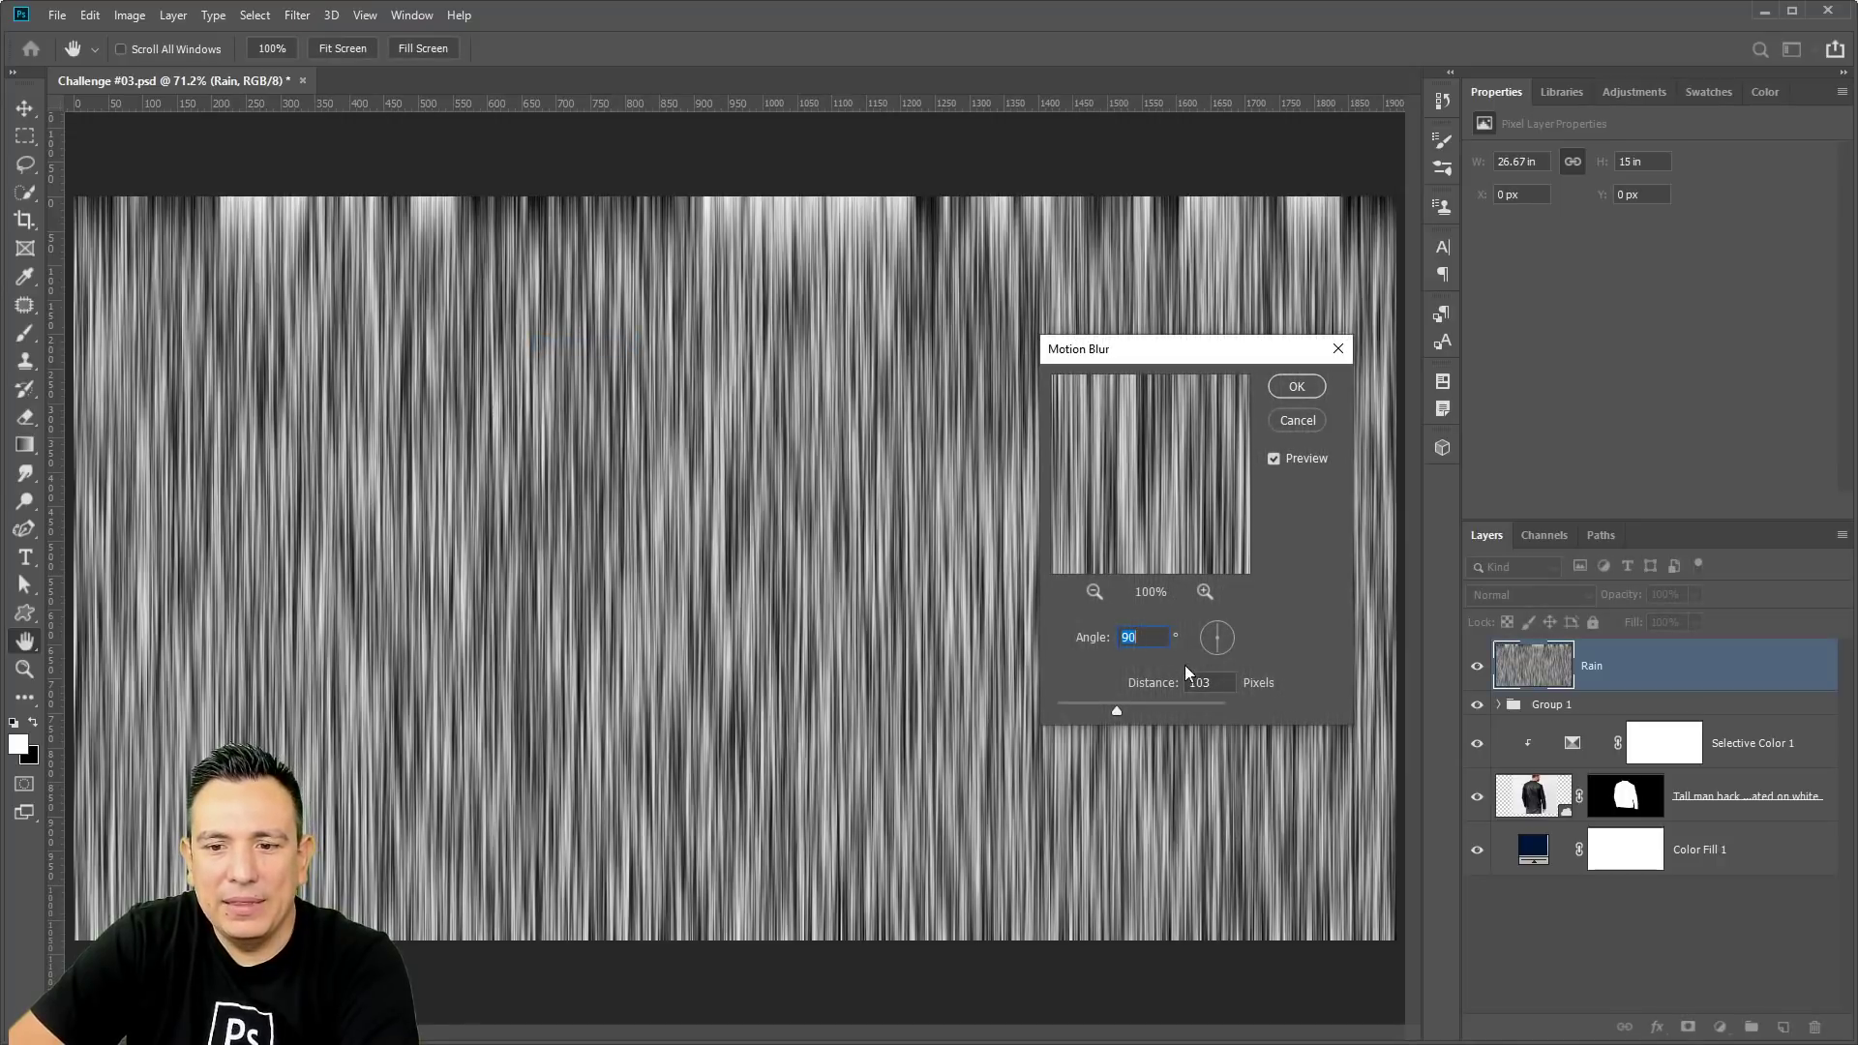
pyautogui.moveTo(1117, 710)
pyautogui.mouseDown()
pyautogui.moveTo(1071, 706)
pyautogui.moveTo(1109, 716)
pyautogui.mouseUp()
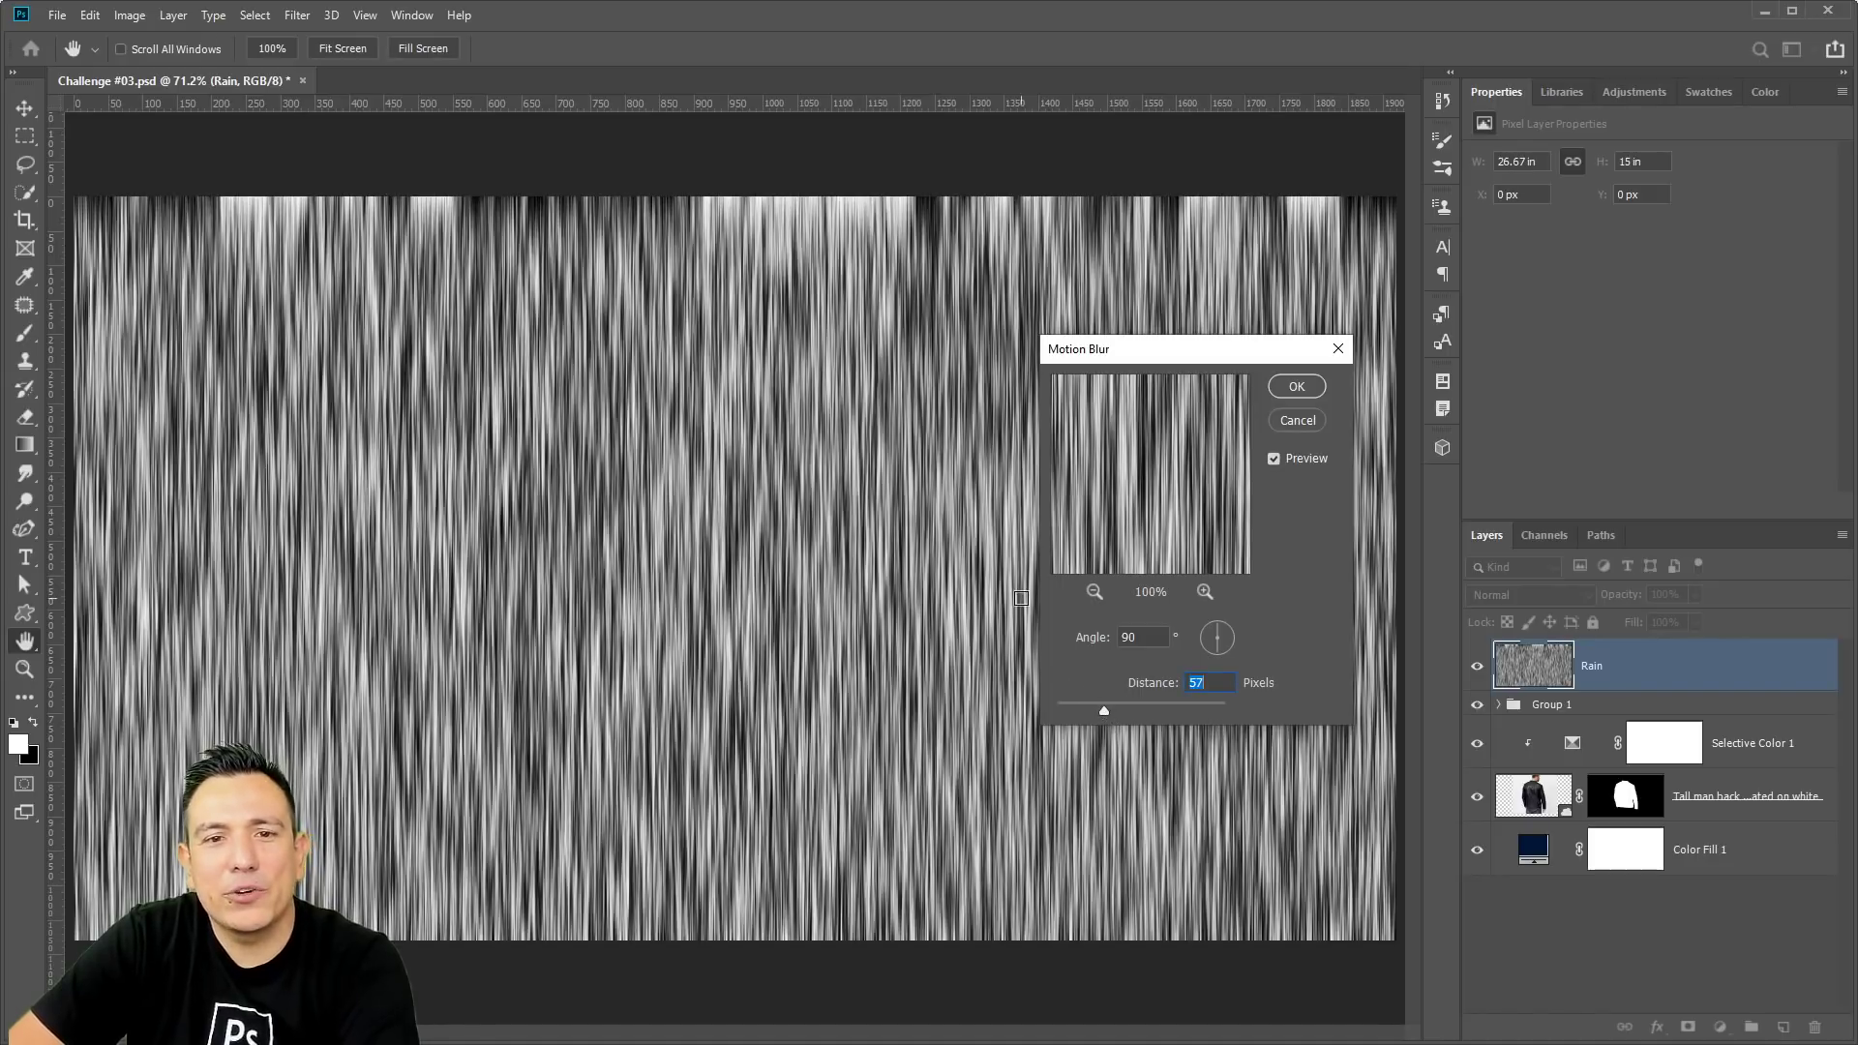
pyautogui.click(1297, 386)
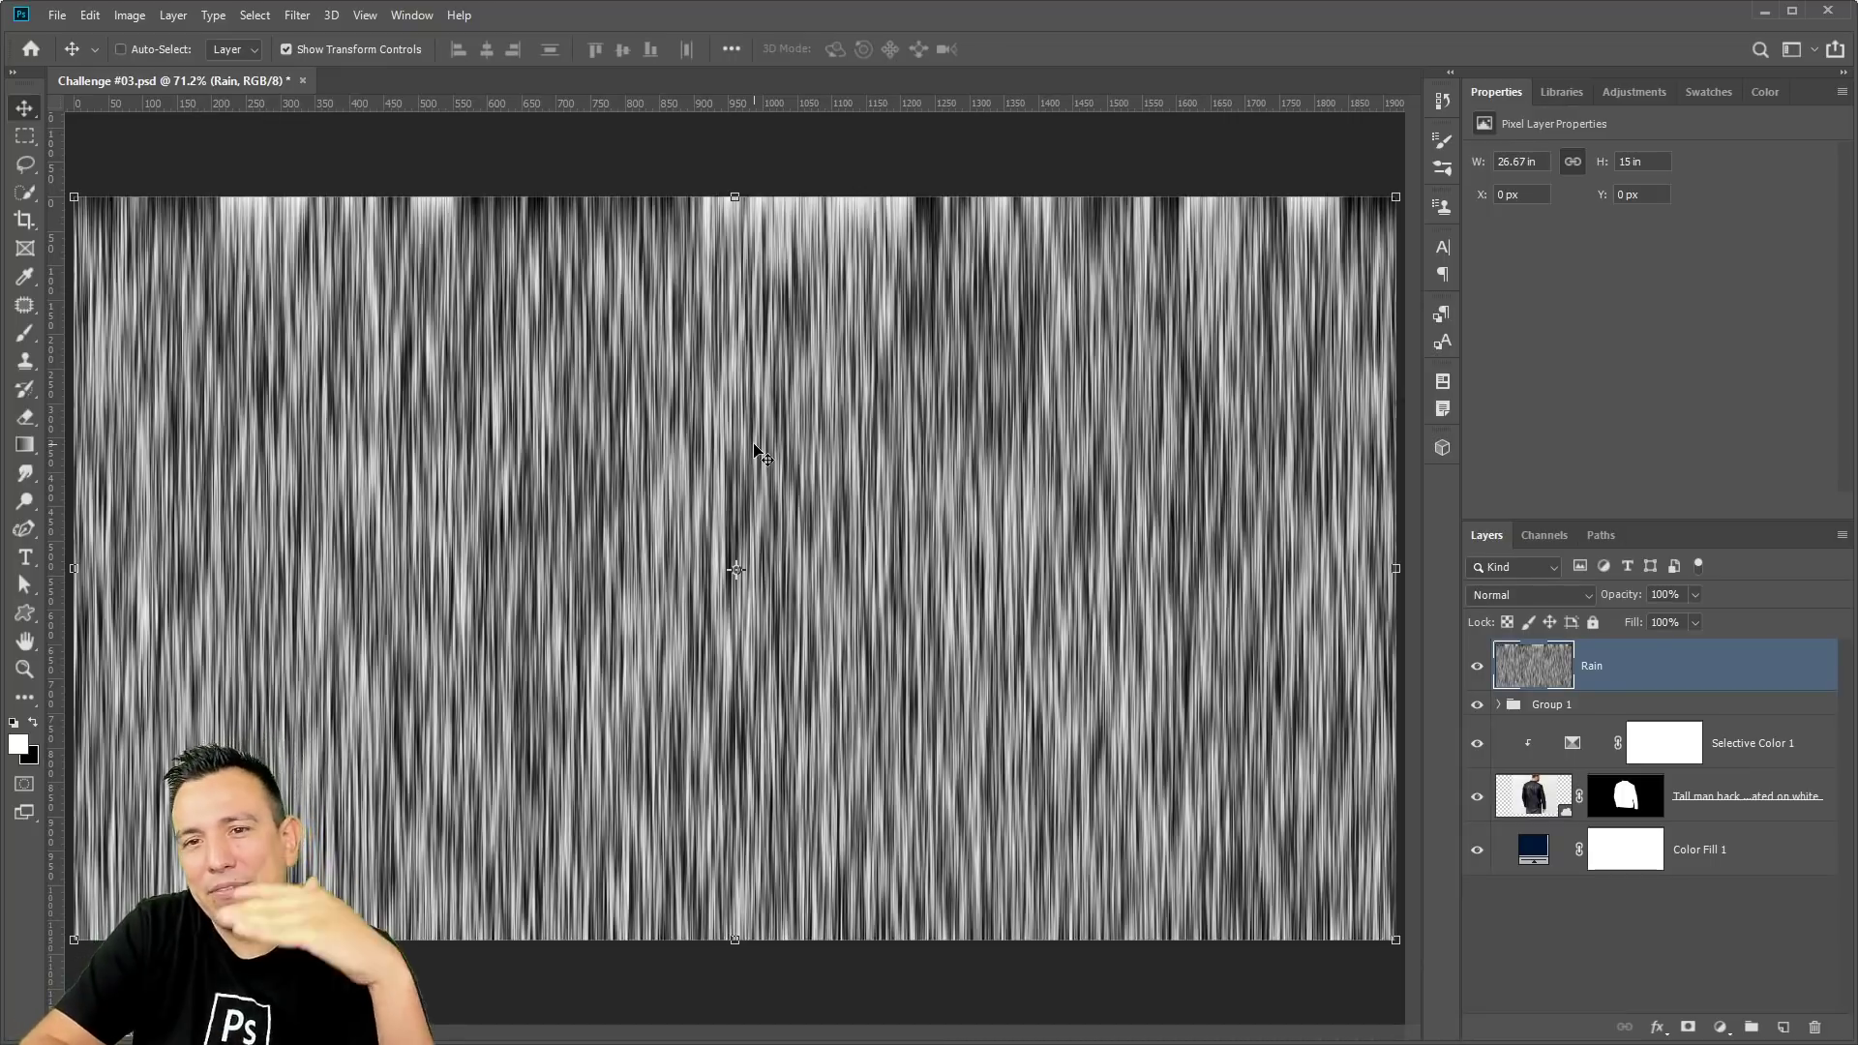
# Apply the Offset filter to the Rain layer with Horizontal -1045, Vertical -680 and Wrap Around.
pyautogui.click(297, 16)
pyautogui.moveTo(341, 403)
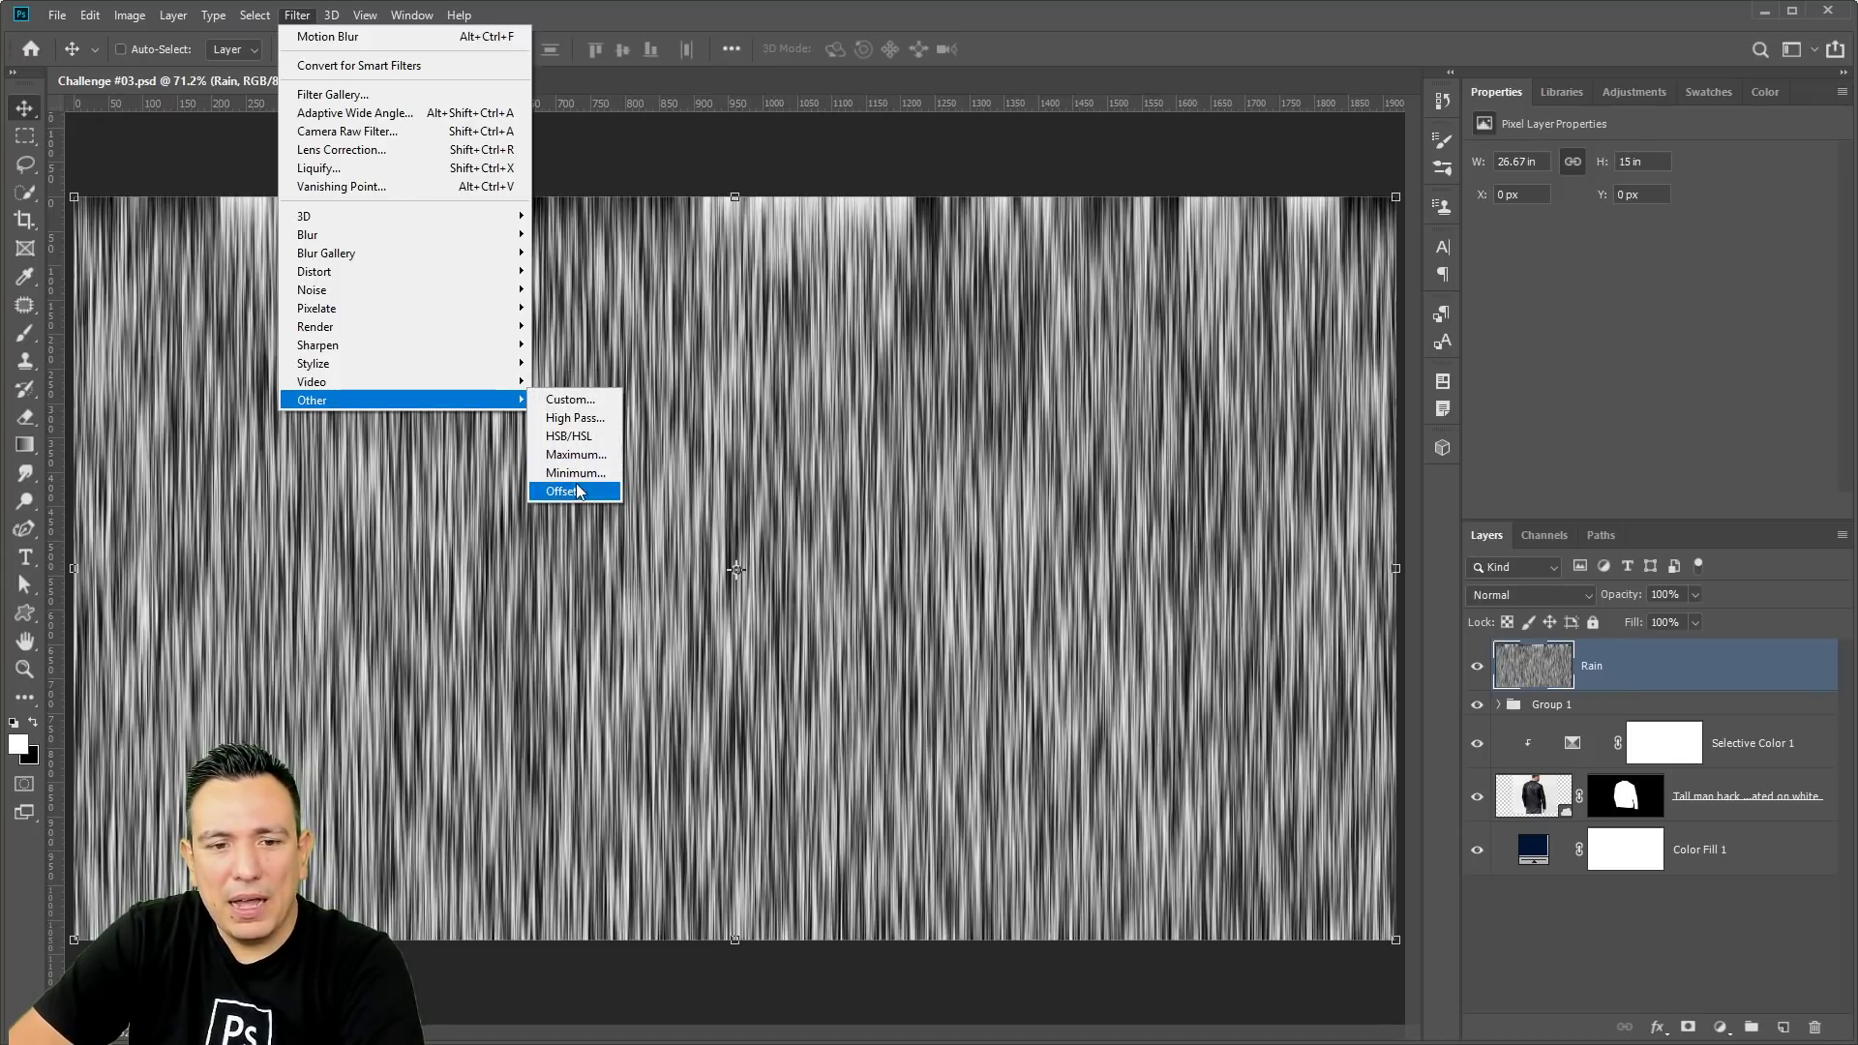
pyautogui.click(575, 491)
pyautogui.moveTo(862, 305)
pyautogui.mouseDown()
pyautogui.moveTo(895, 308)
pyautogui.moveTo(832, 307)
pyautogui.mouseUp()
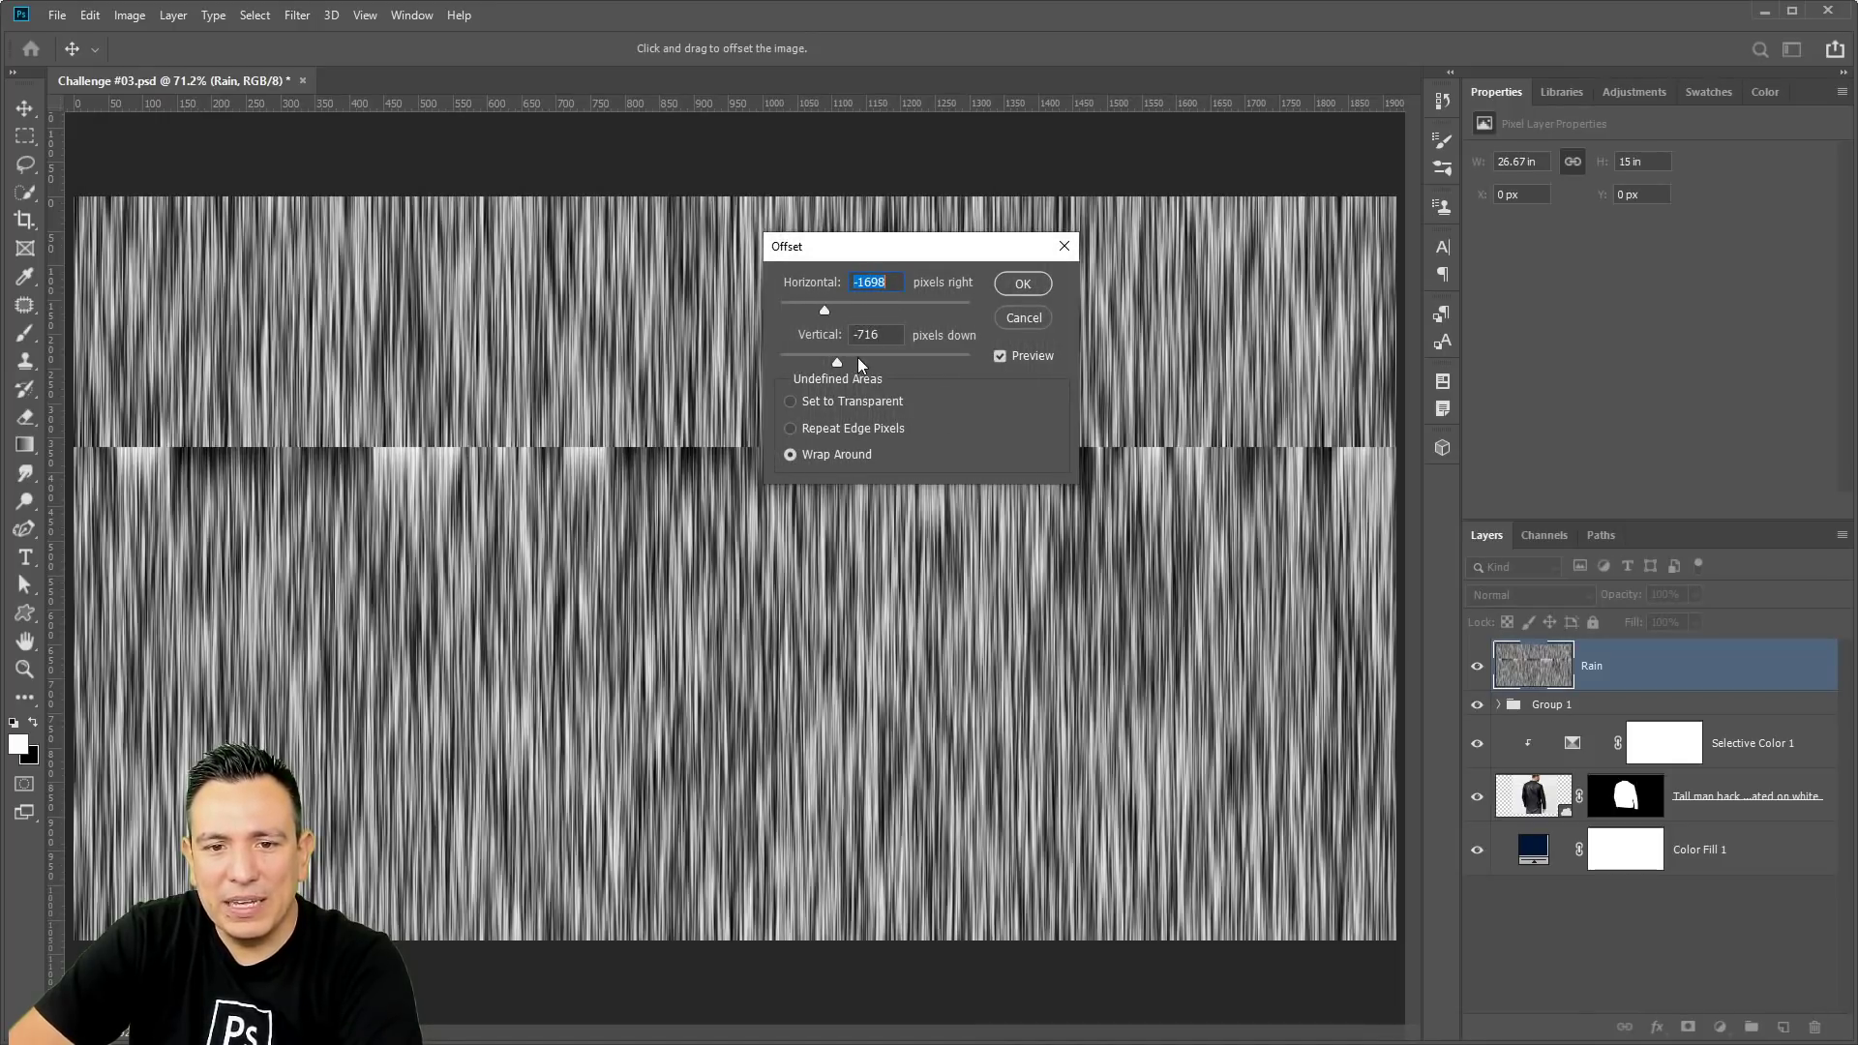
pyautogui.click(858, 360)
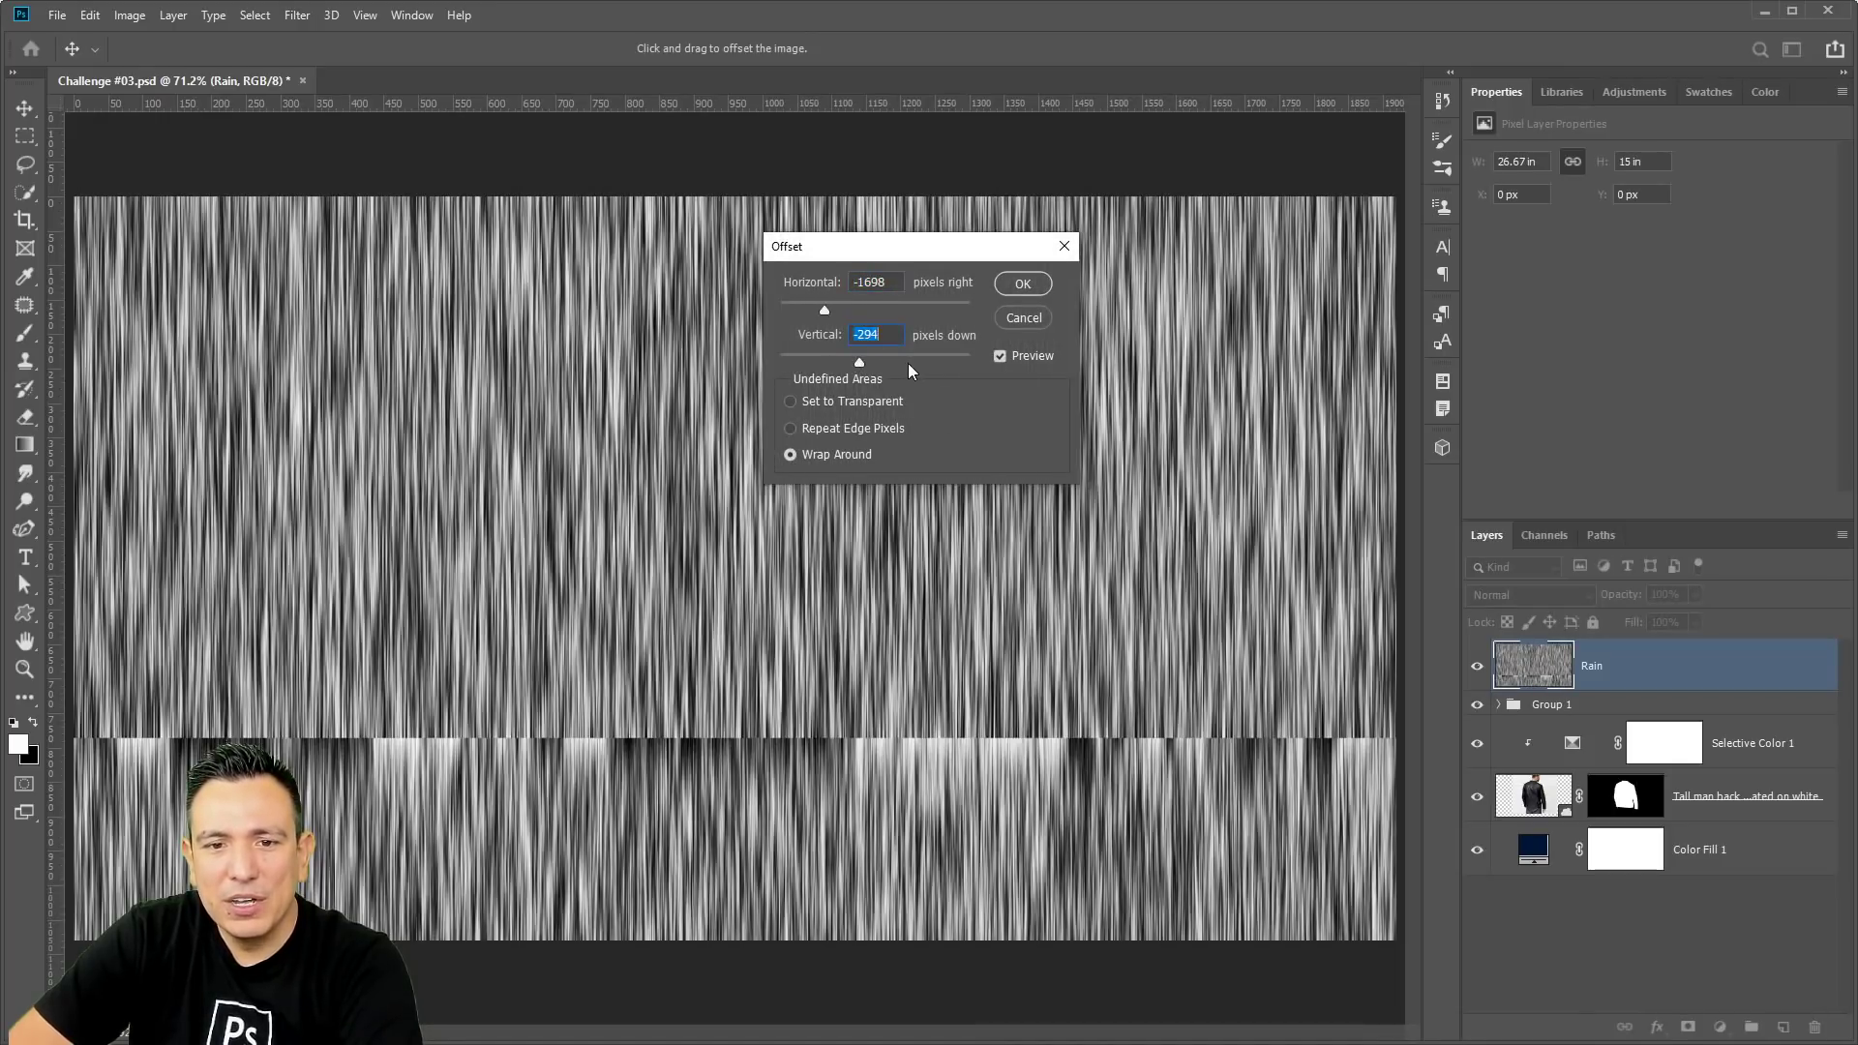
pyautogui.click(838, 356)
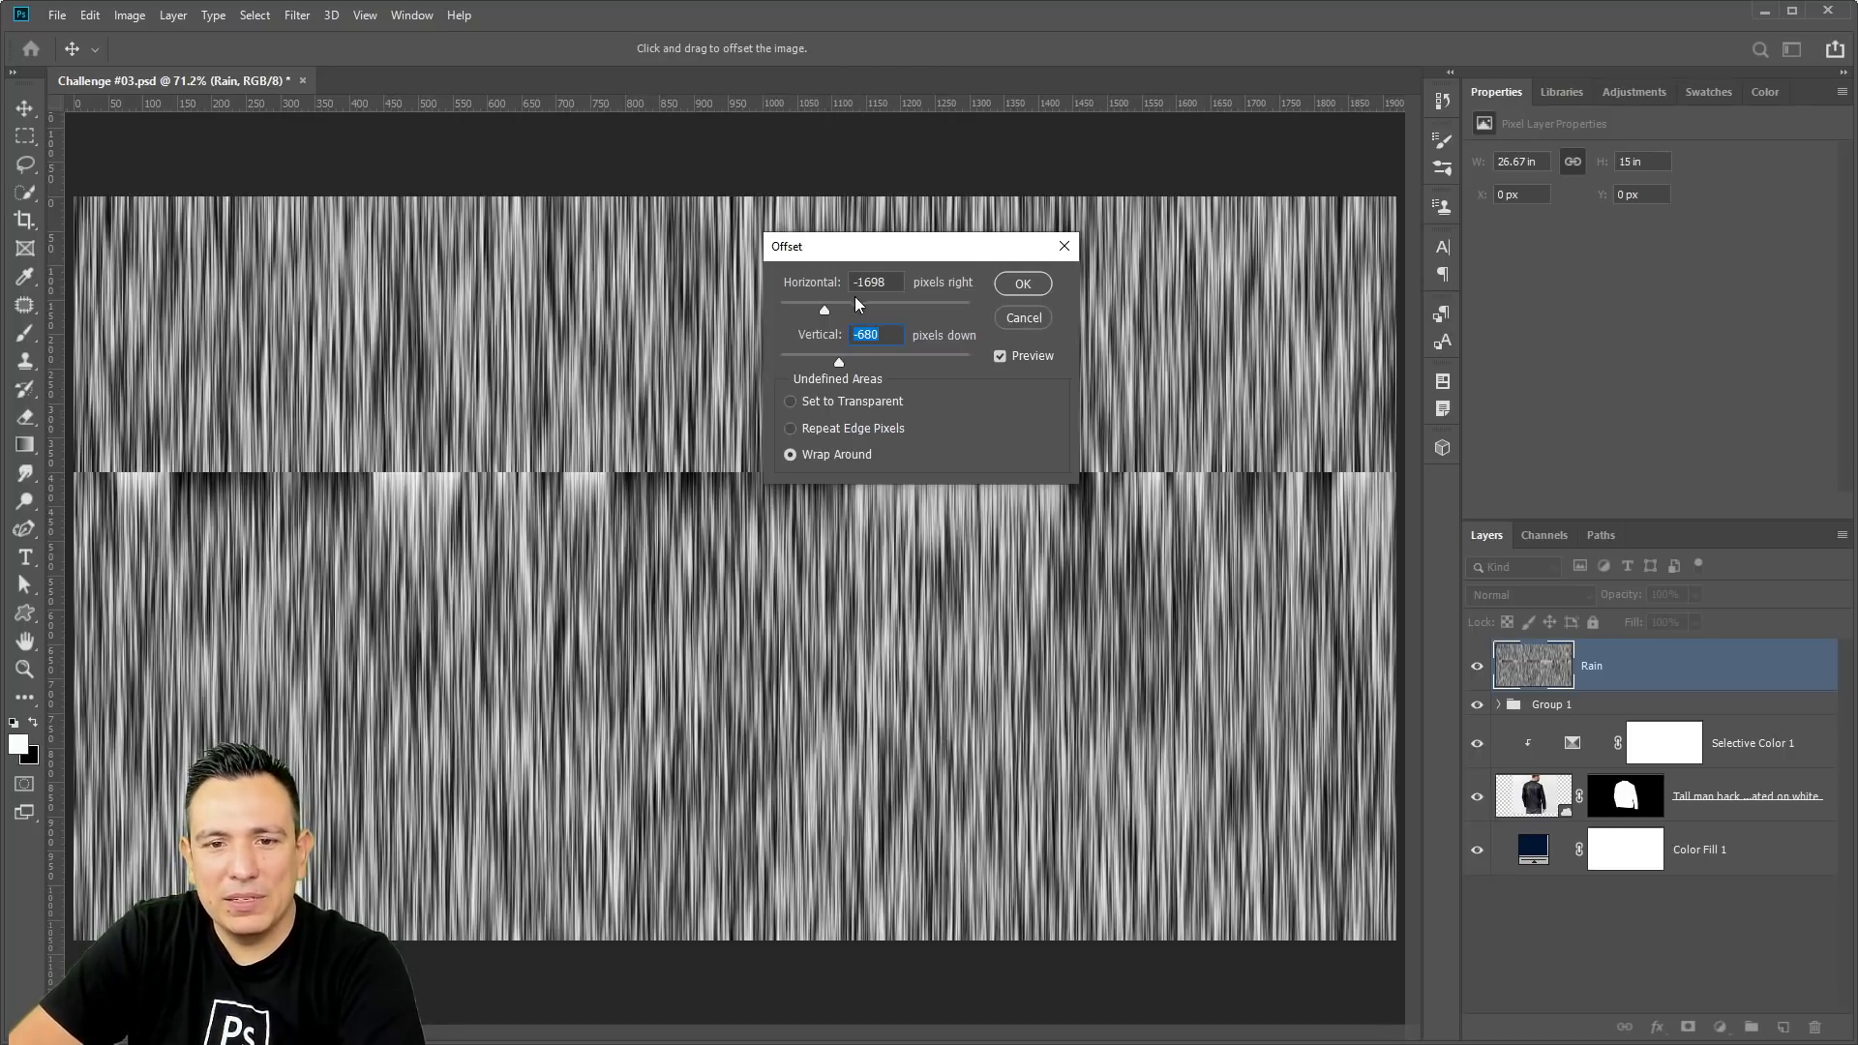
pyautogui.click(844, 306)
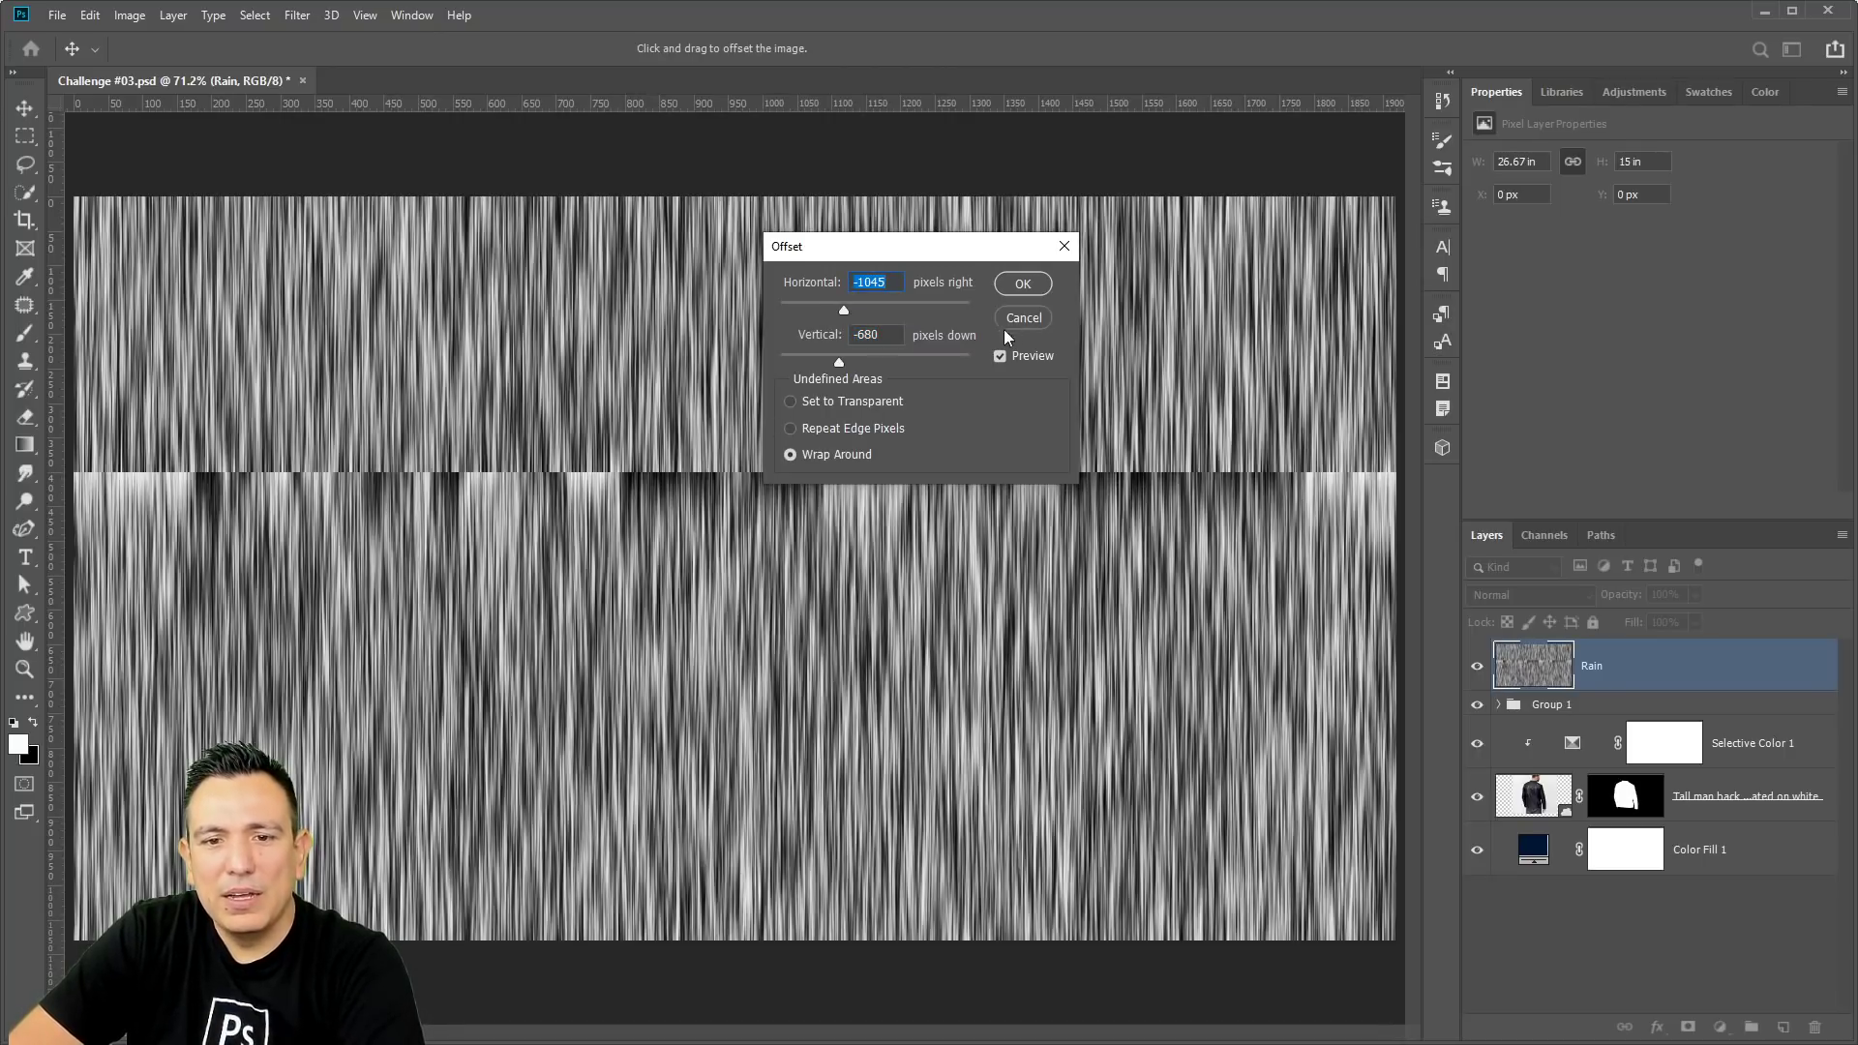
pyautogui.click(1013, 288)
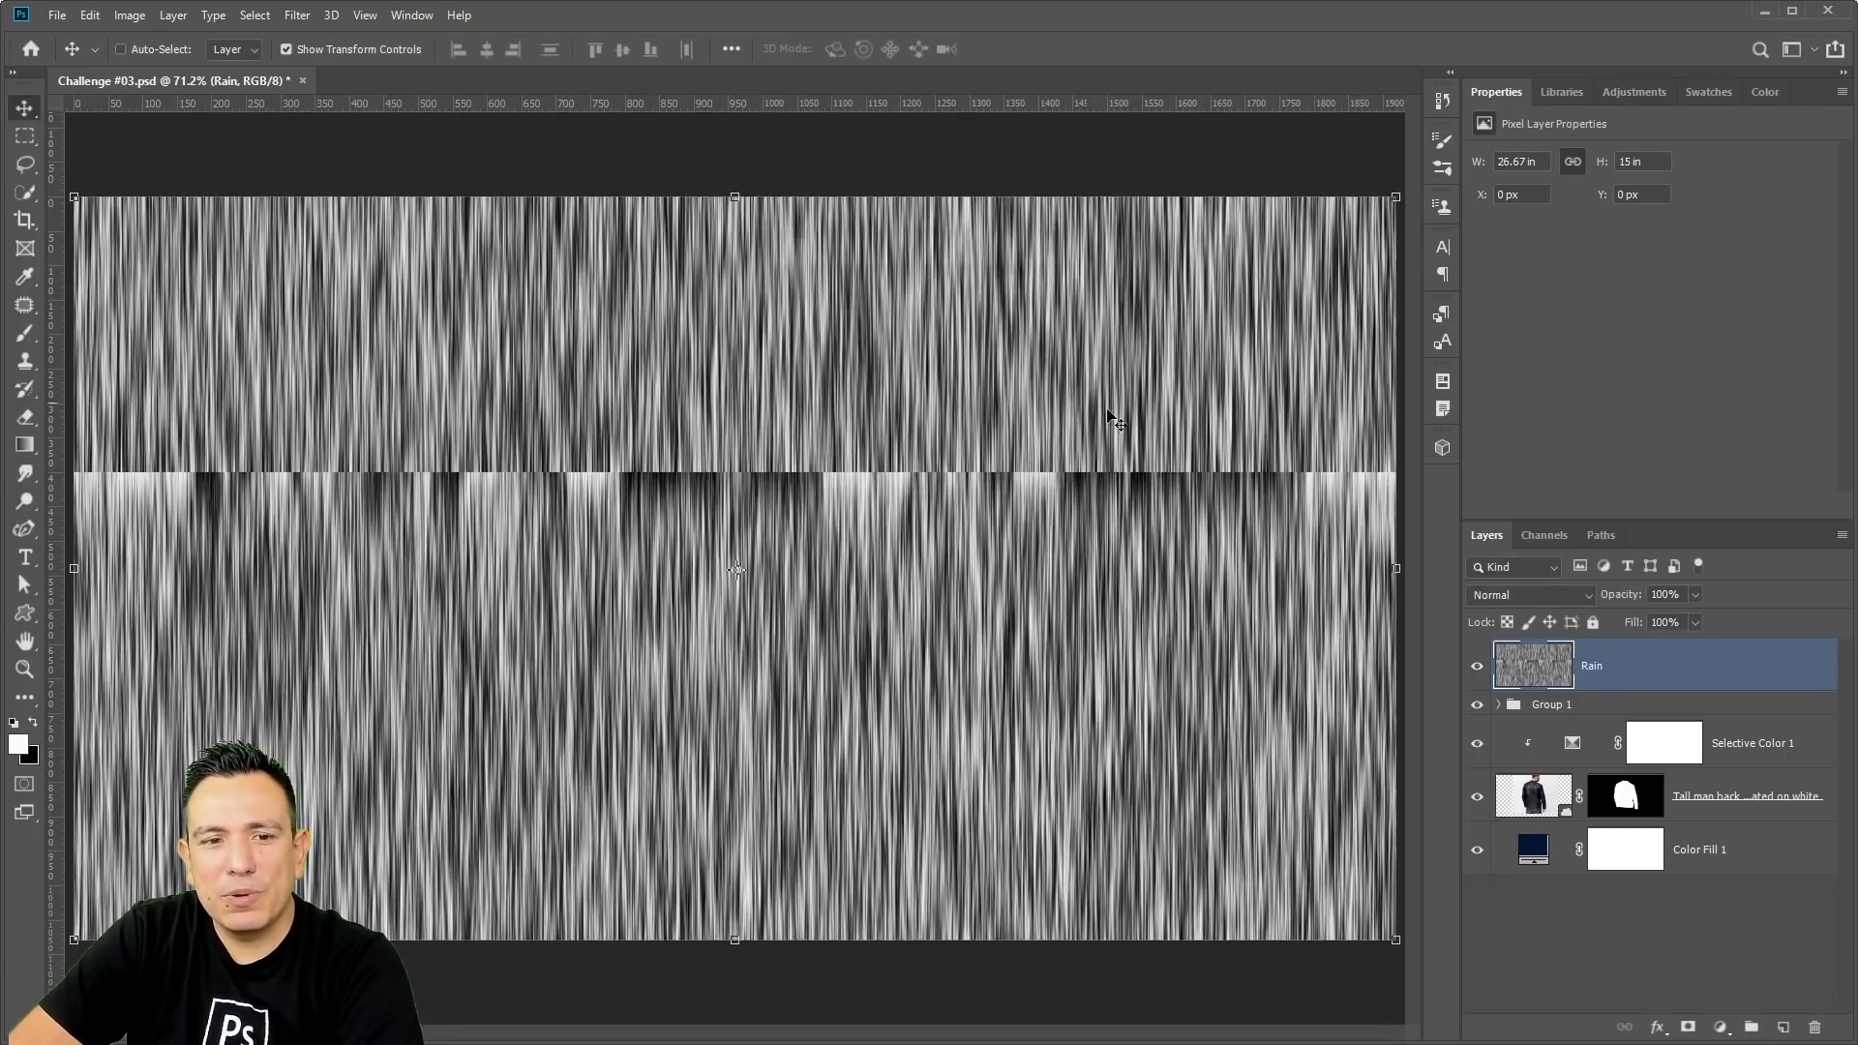
# Select a full-width band around the horizontal seam with a rectangular marquee feathered 20 px.
pyautogui.click(27, 141)
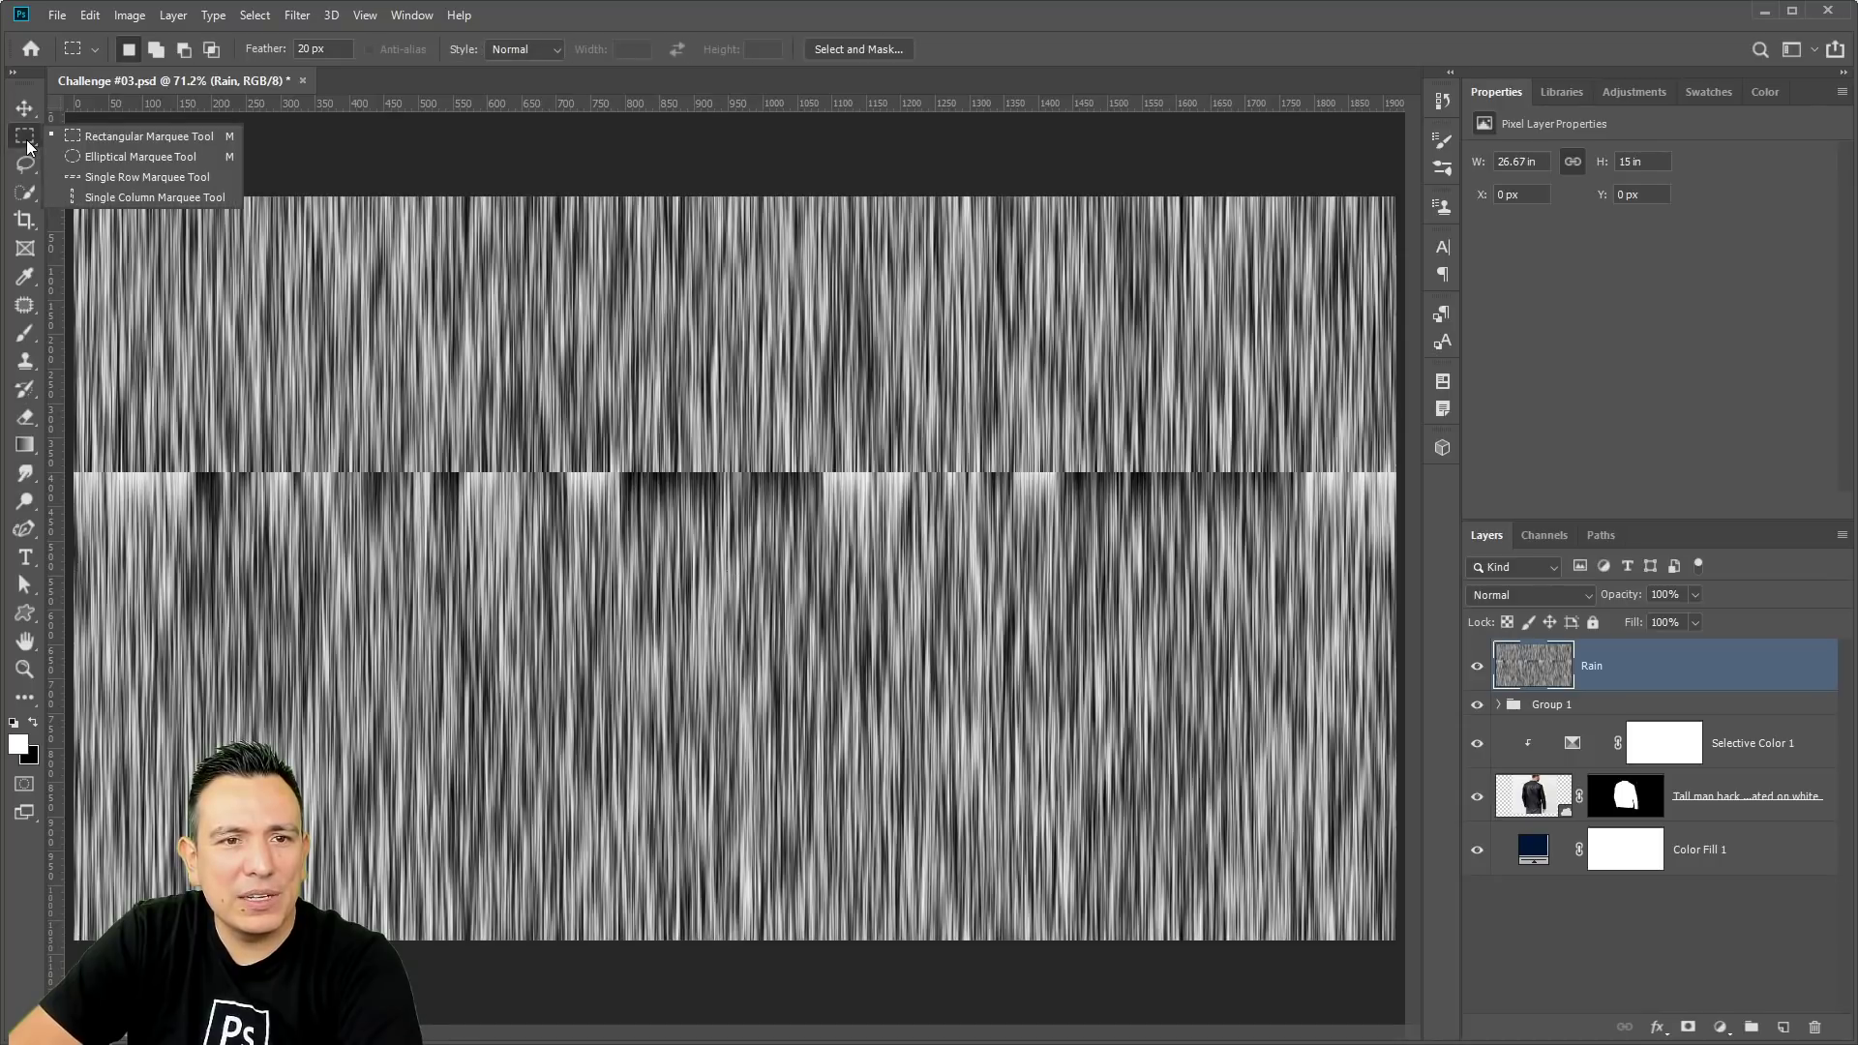
pyautogui.click(93, 143)
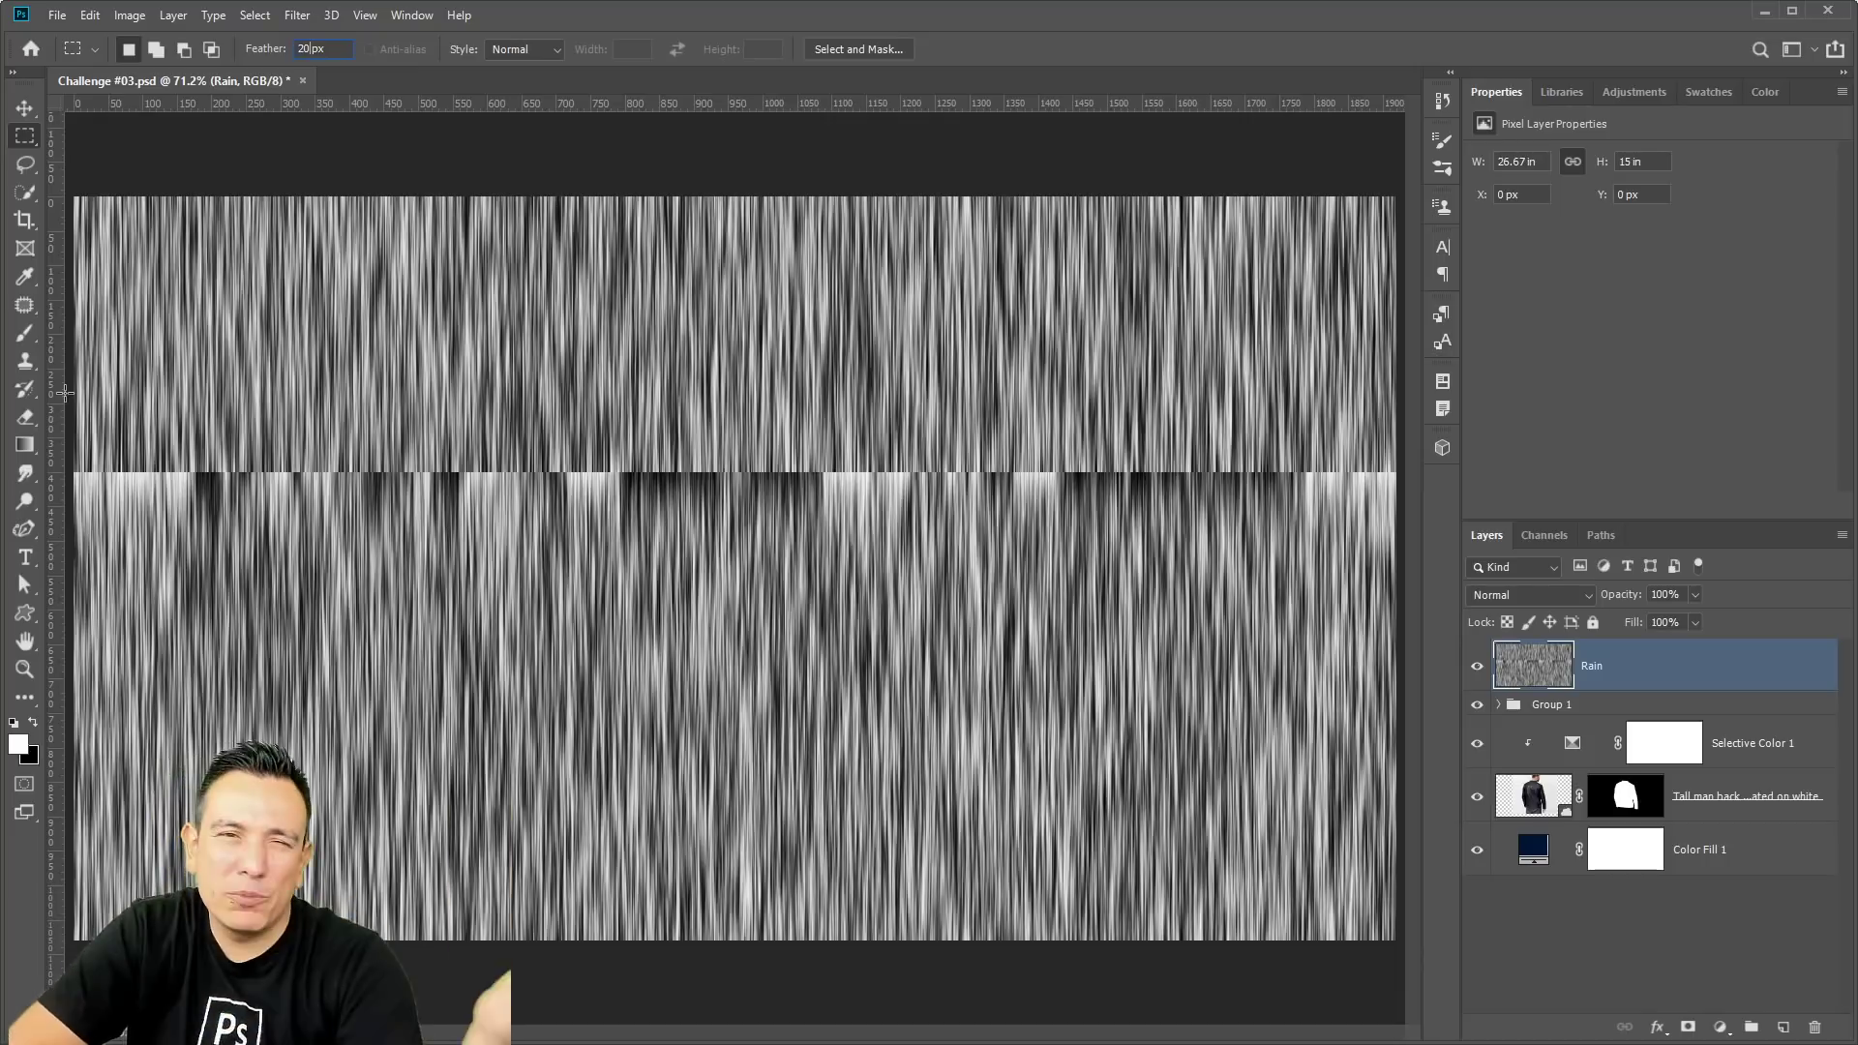
pyautogui.moveTo(69, 376); pyautogui.dragTo(1476, 575)
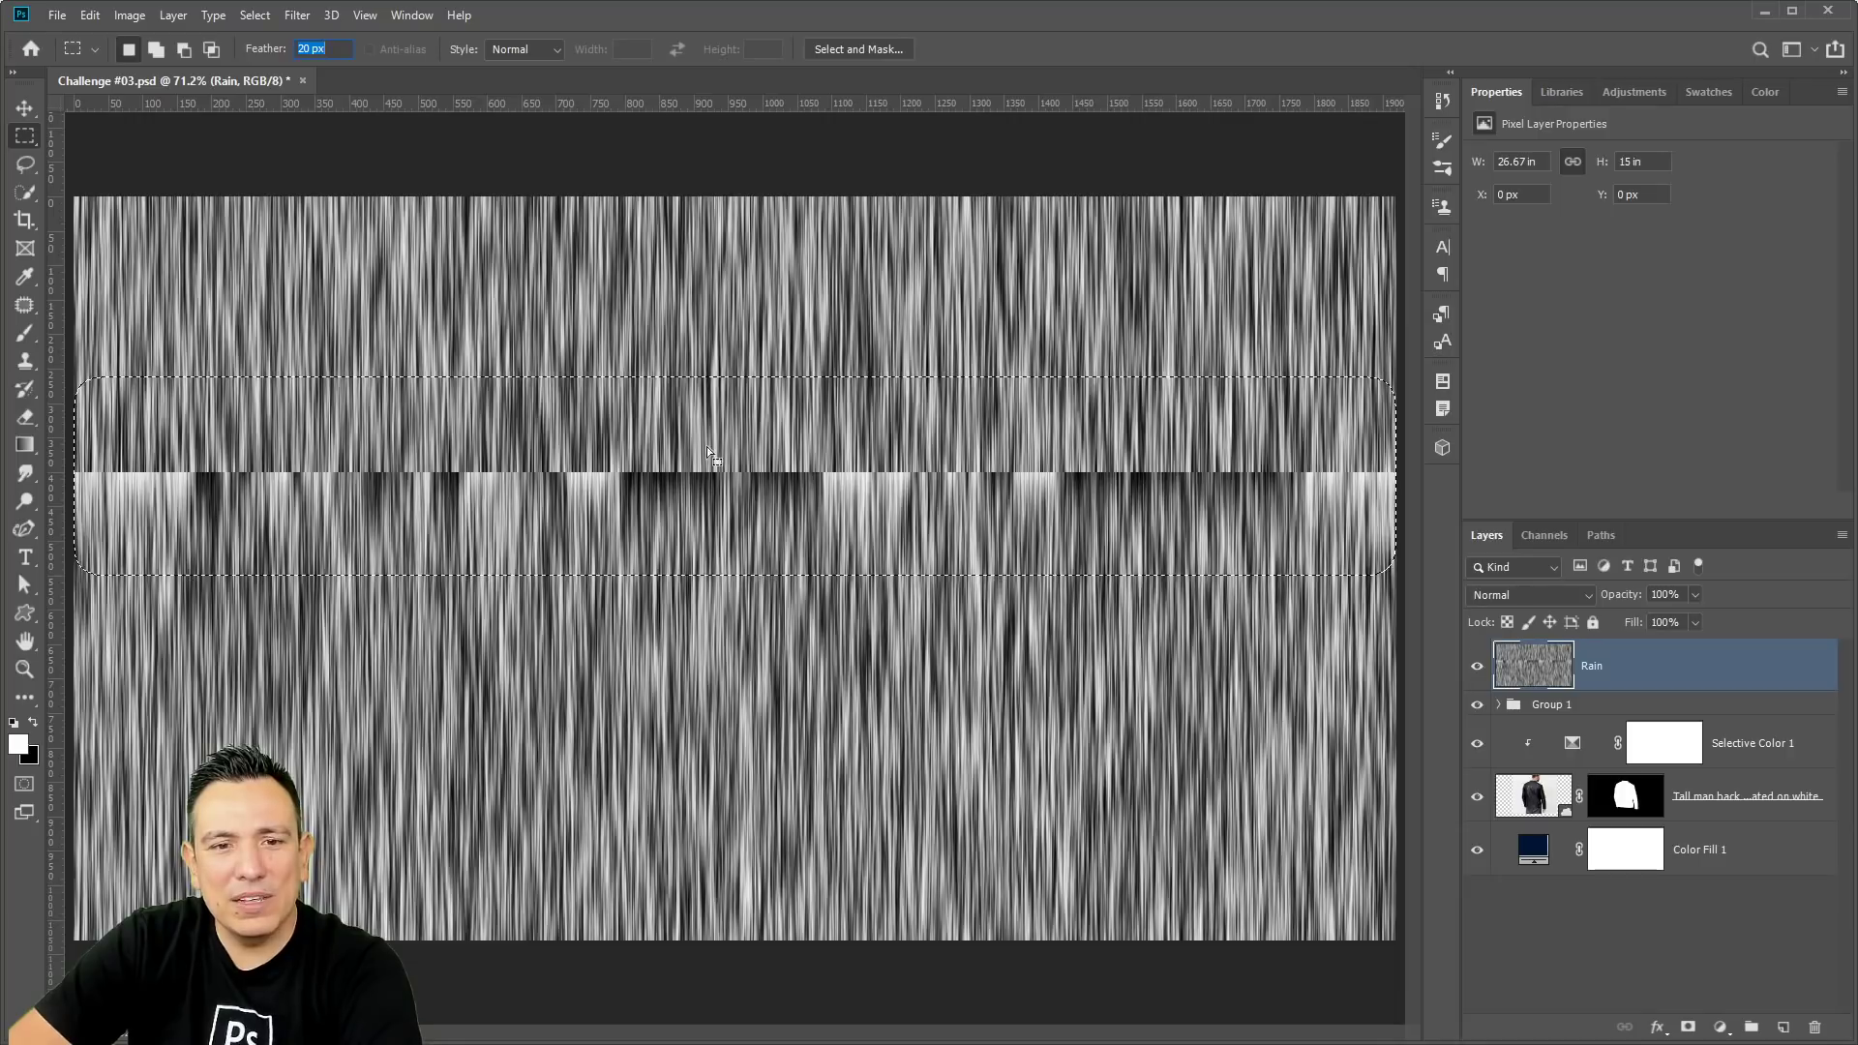
# Apply a Motion Blur to the selected seam band with an angle of 90° and a distance of 92 pixels.
pyautogui.click(297, 14)
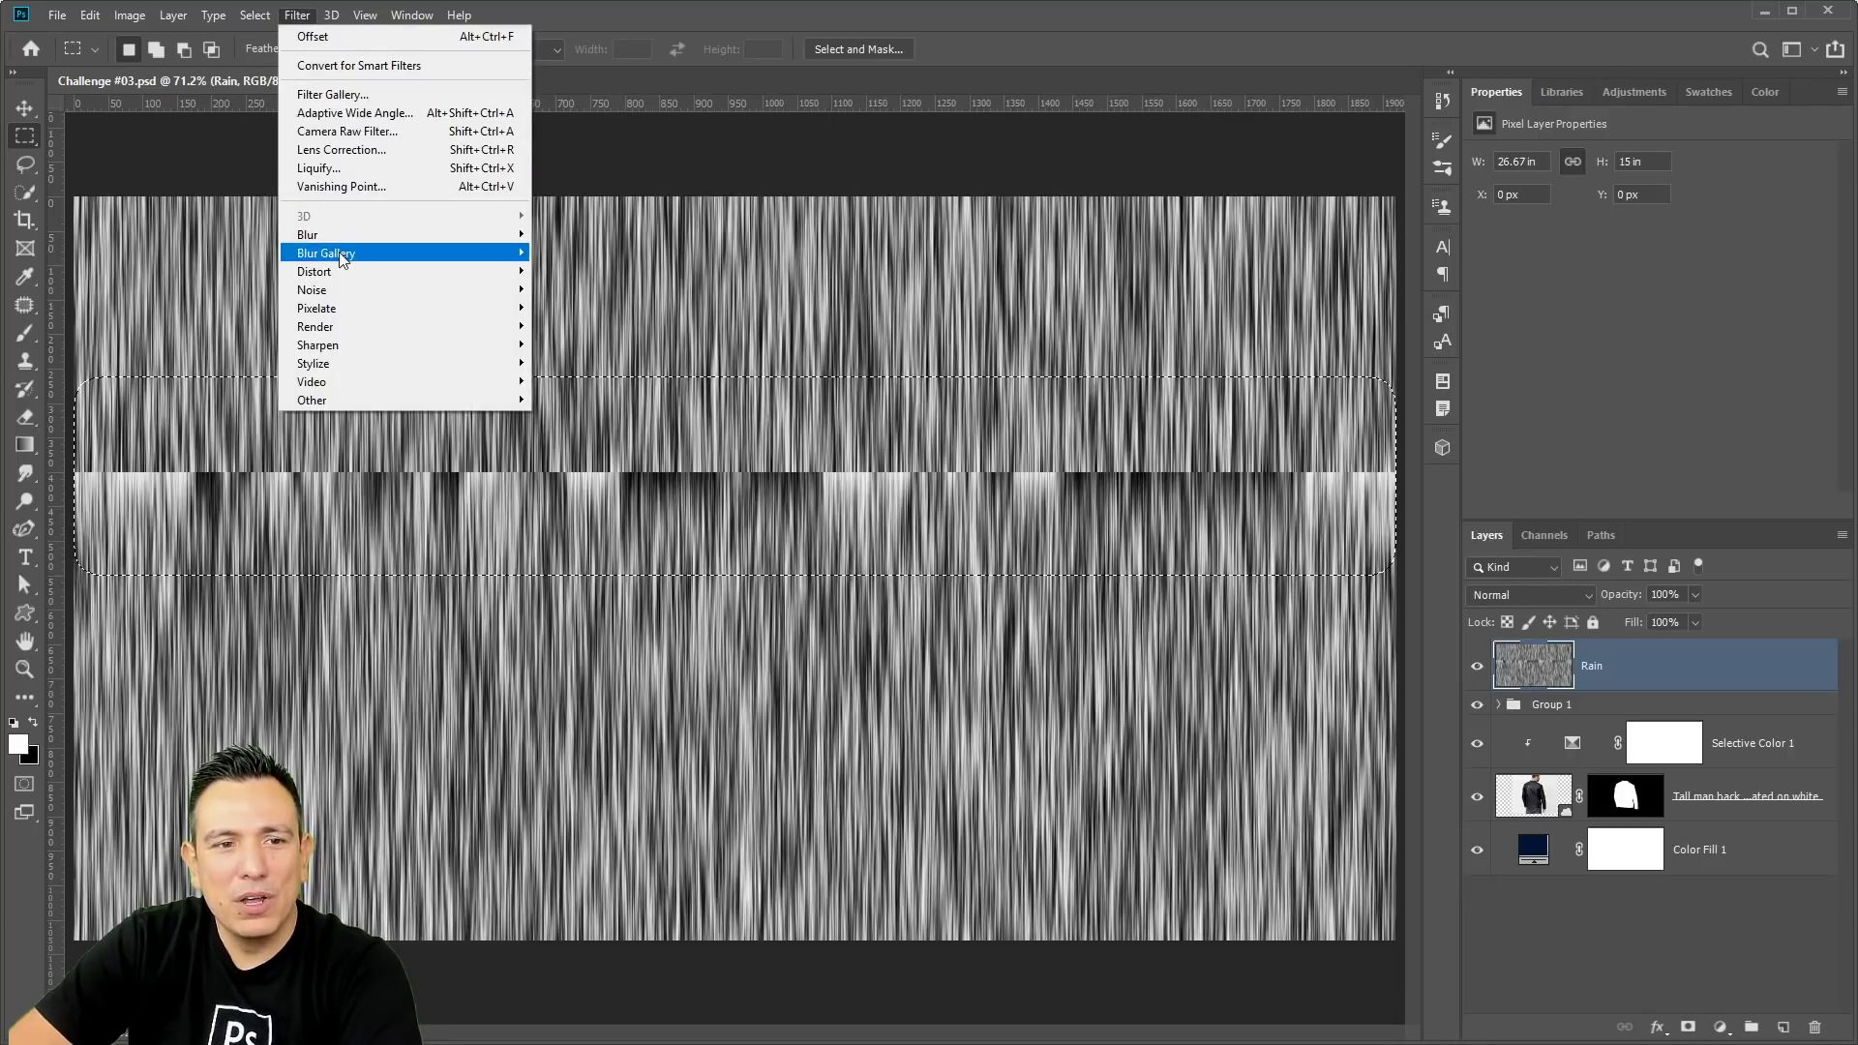
pyautogui.moveTo(319, 234)
pyautogui.click(581, 345)
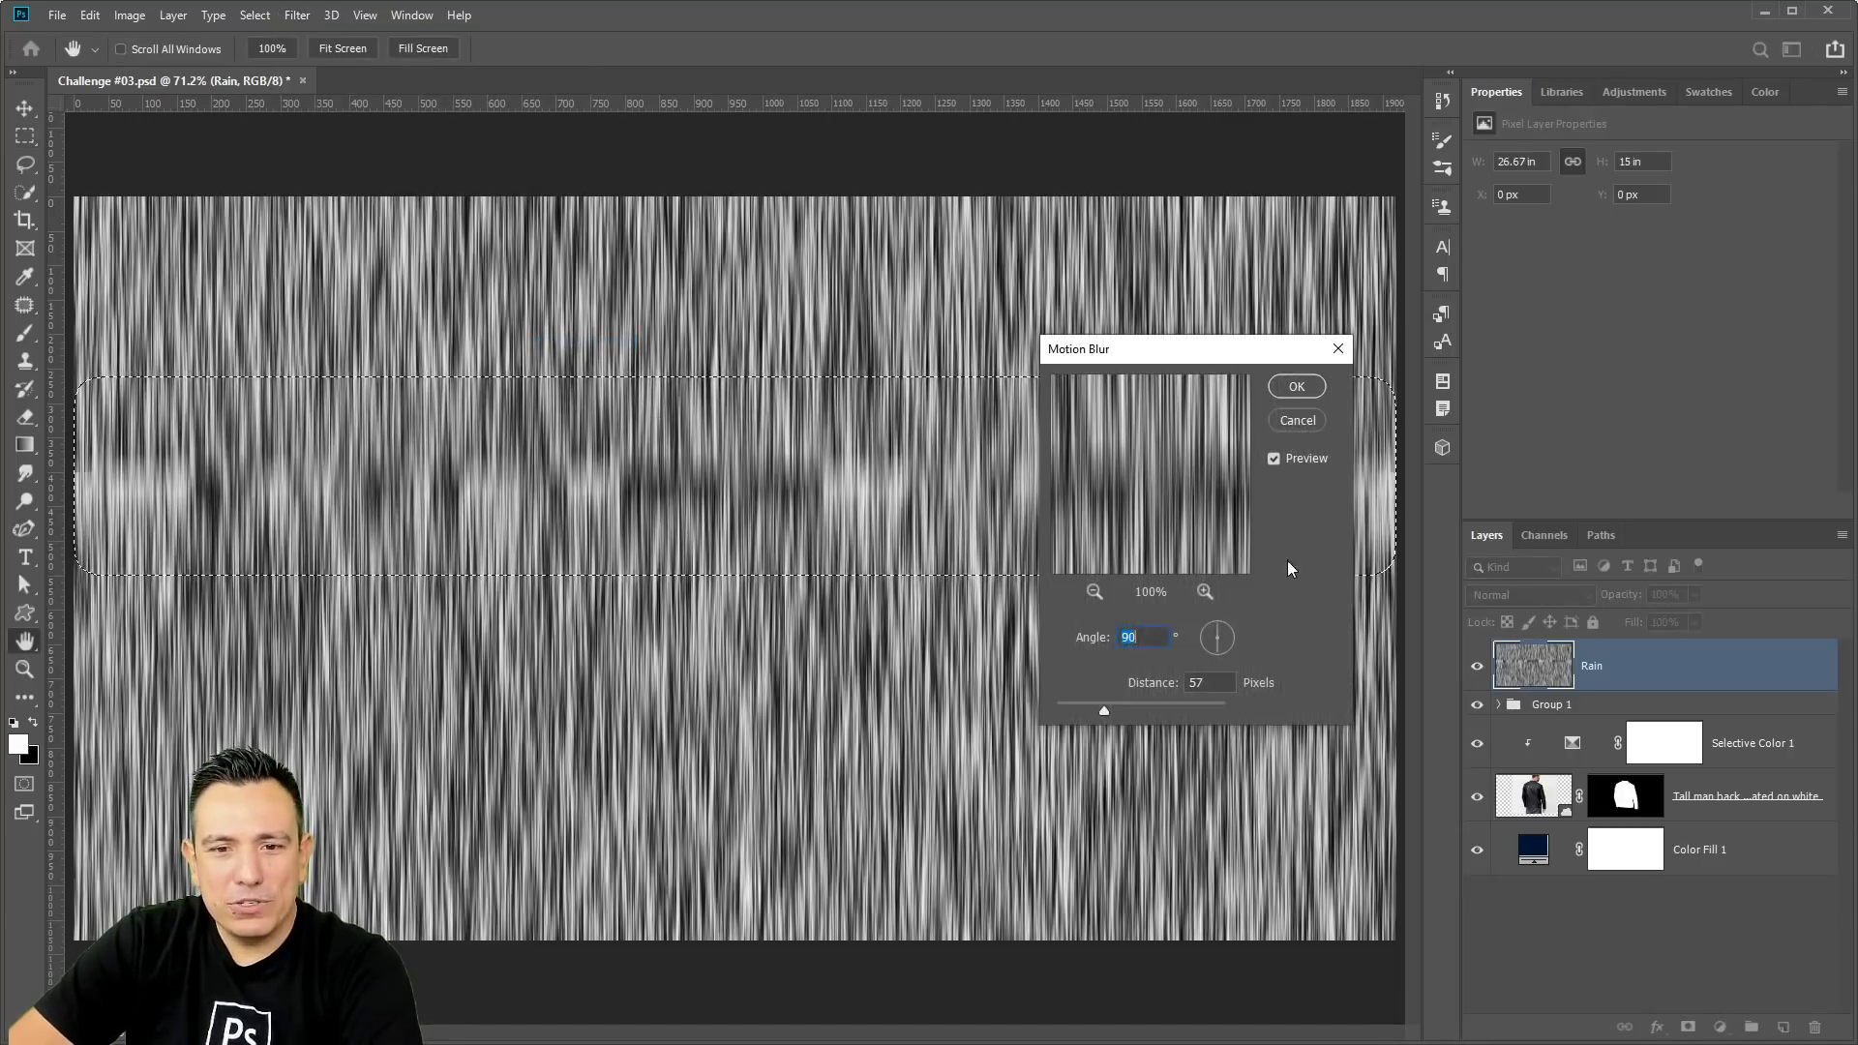
pyautogui.moveTo(1112, 709); pyautogui.dragTo(1115, 712)
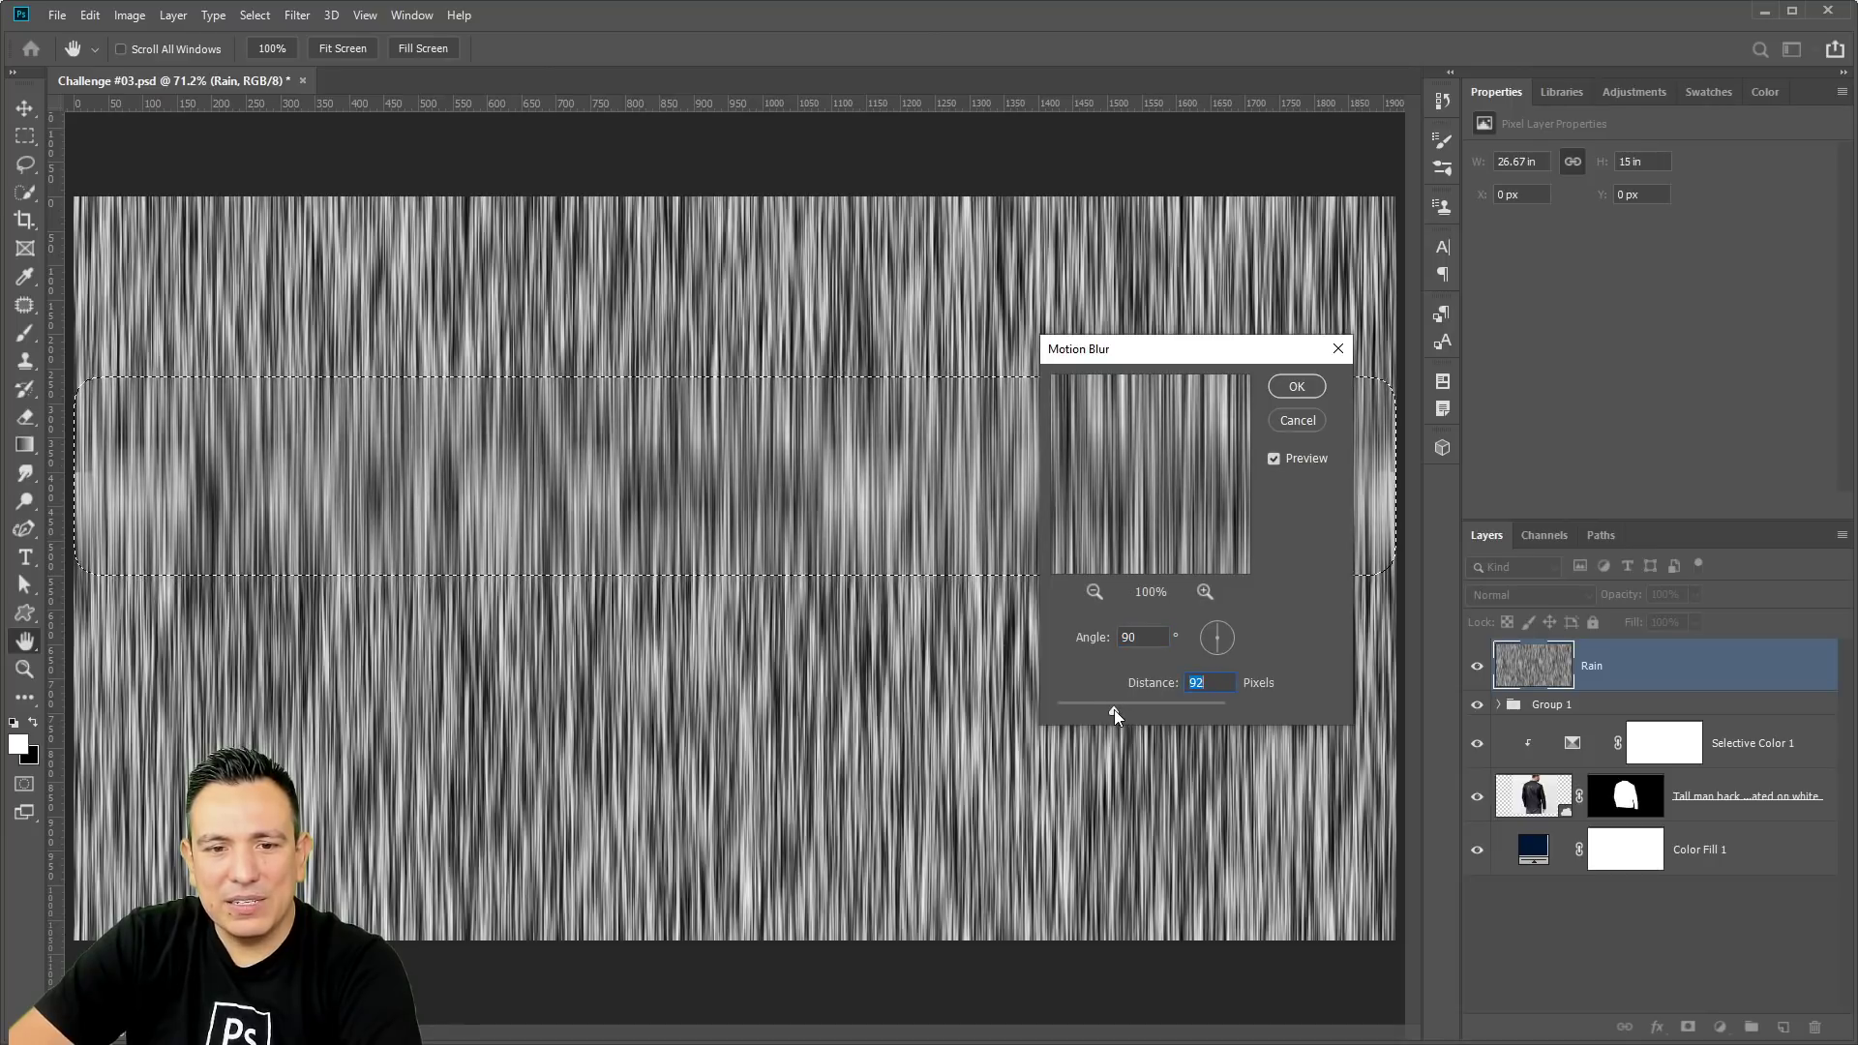
pyautogui.click(1297, 386)
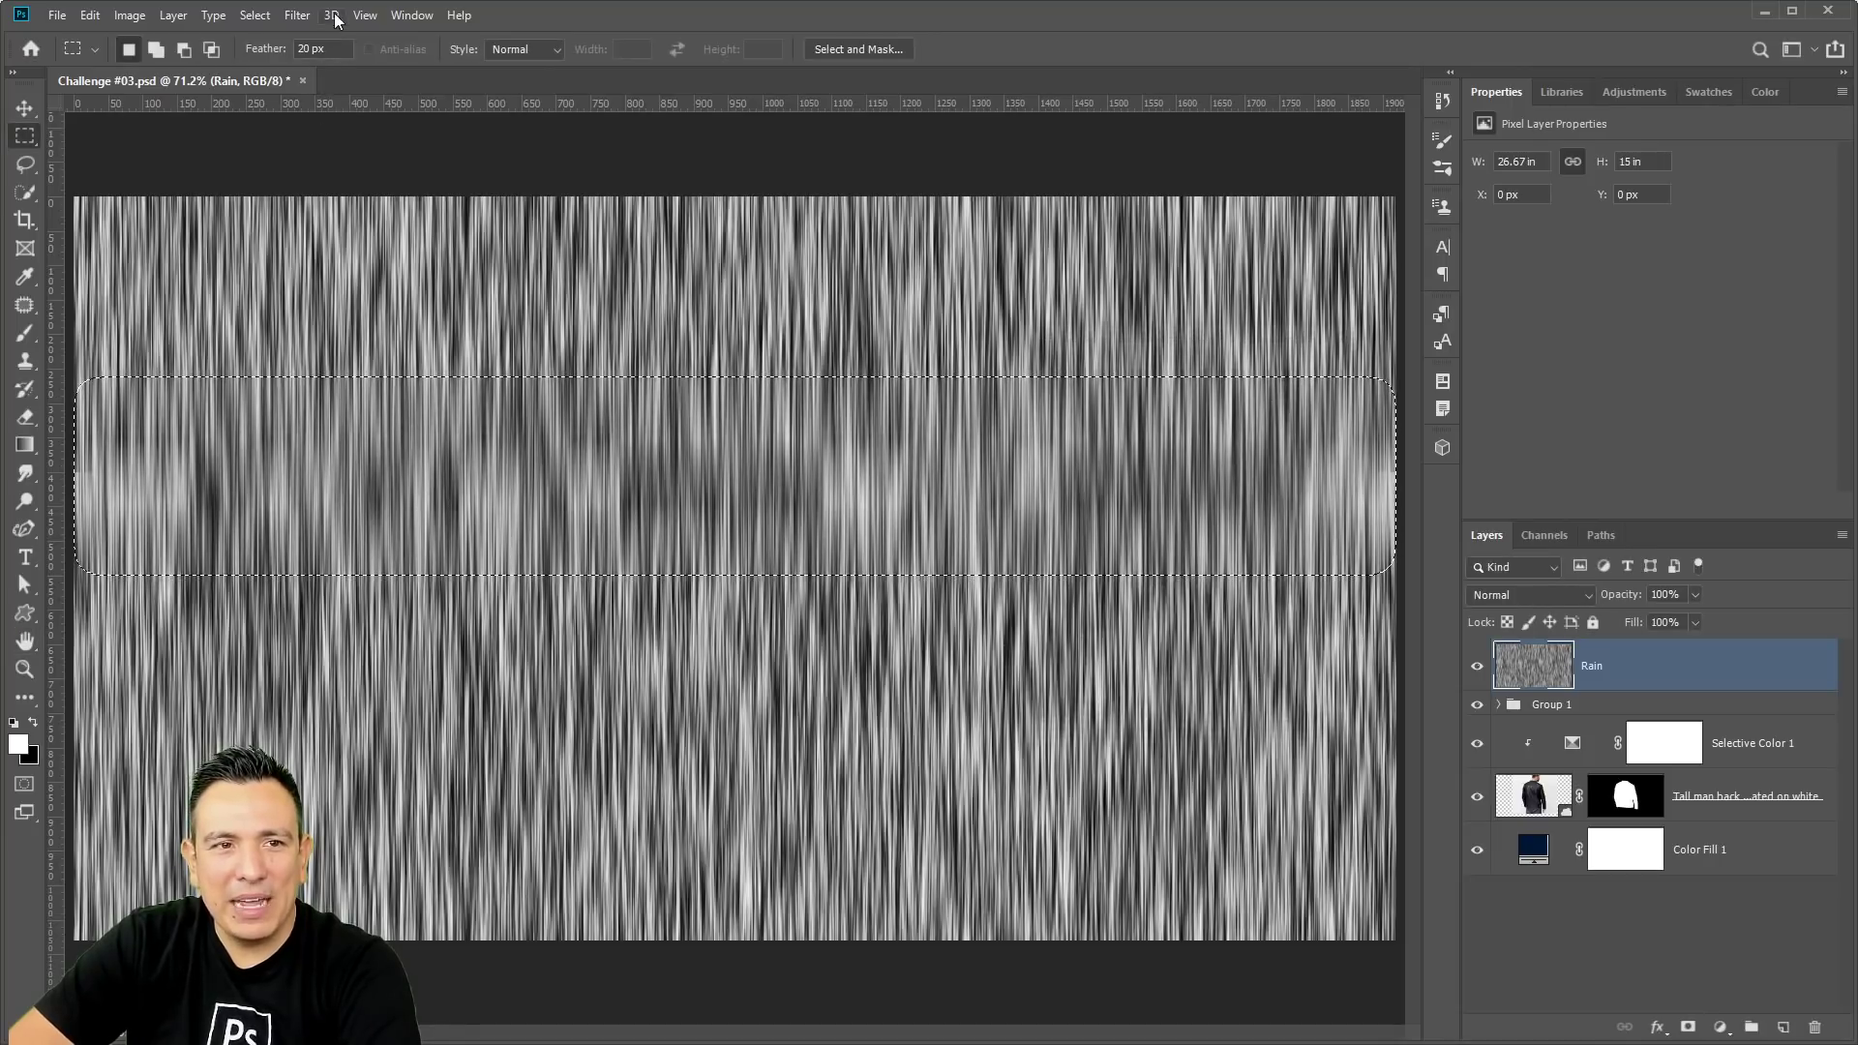
# Repeat the last Motion Blur on the seam band and clear the selection.
pyautogui.click(297, 15)
pyautogui.click(320, 33)
pyautogui.hotkey('ctrl', 'd')
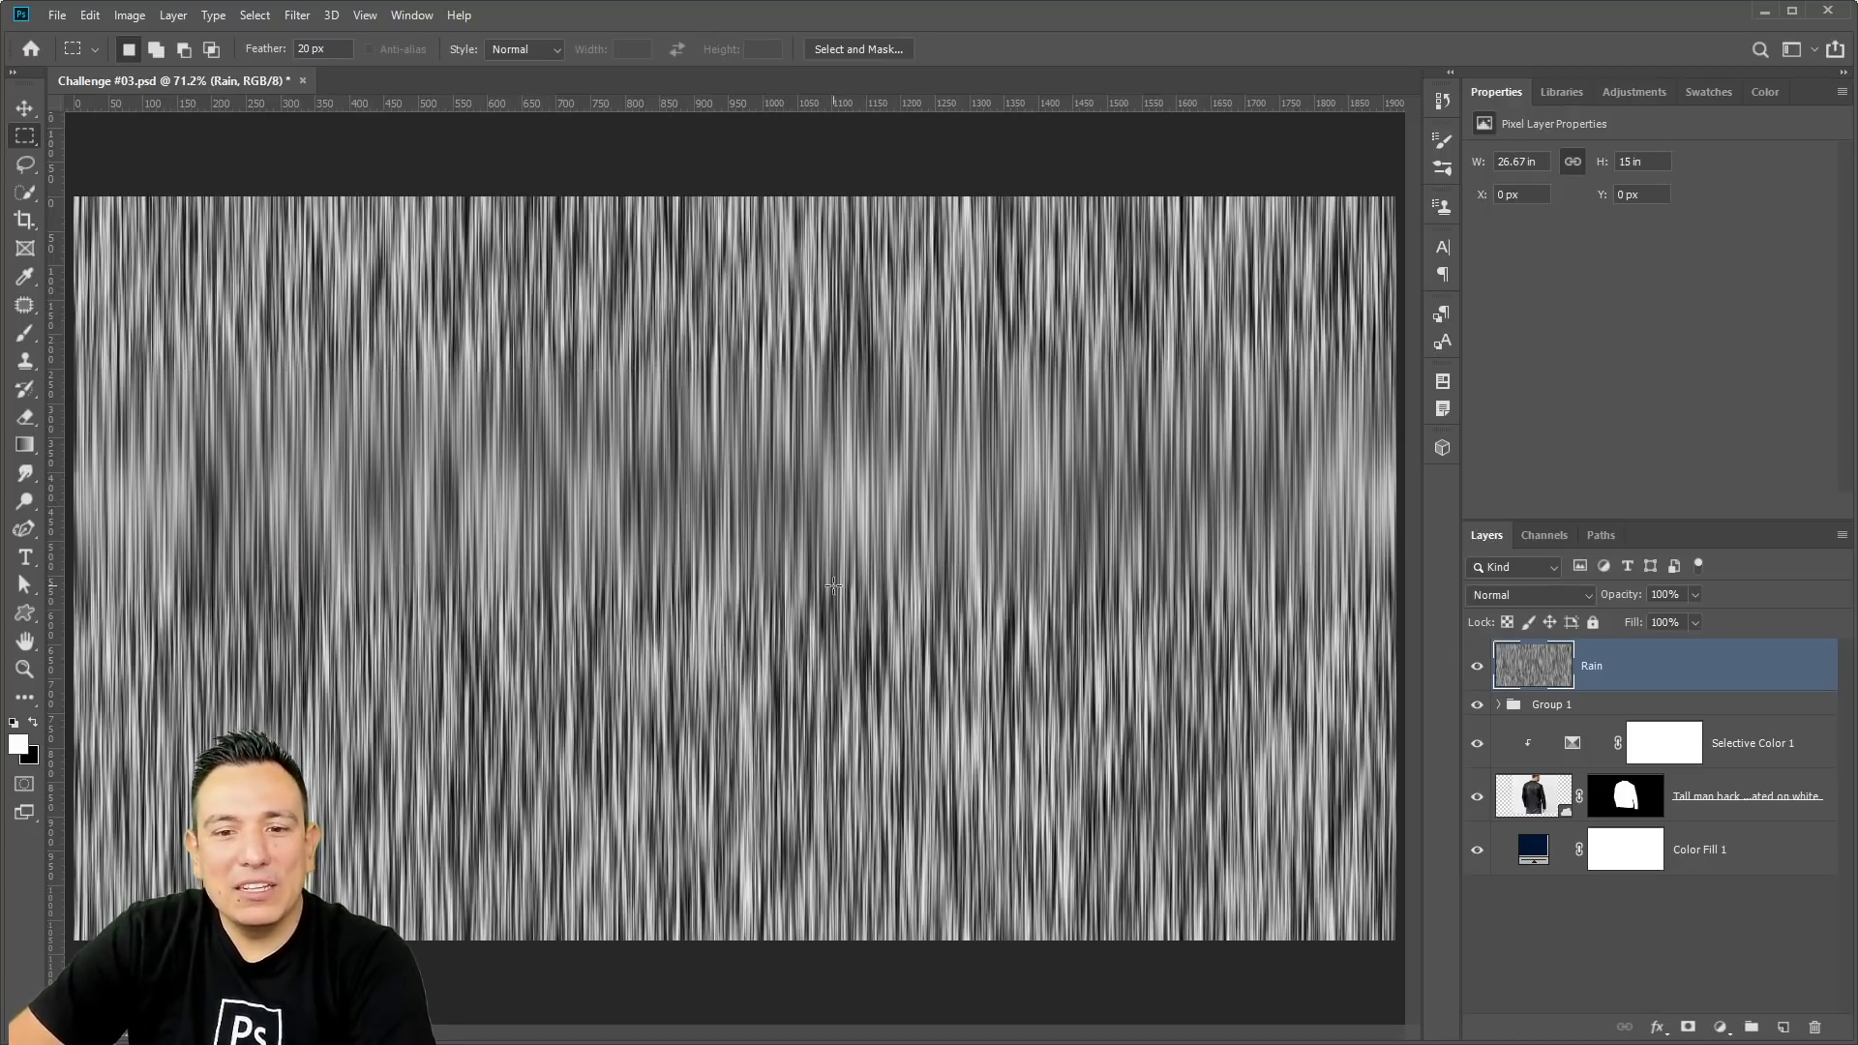
# Apply a Threshold adjustment to the Rain layer, raising the level to leave only sparse white streaks on black.
pyautogui.click(140, 18)
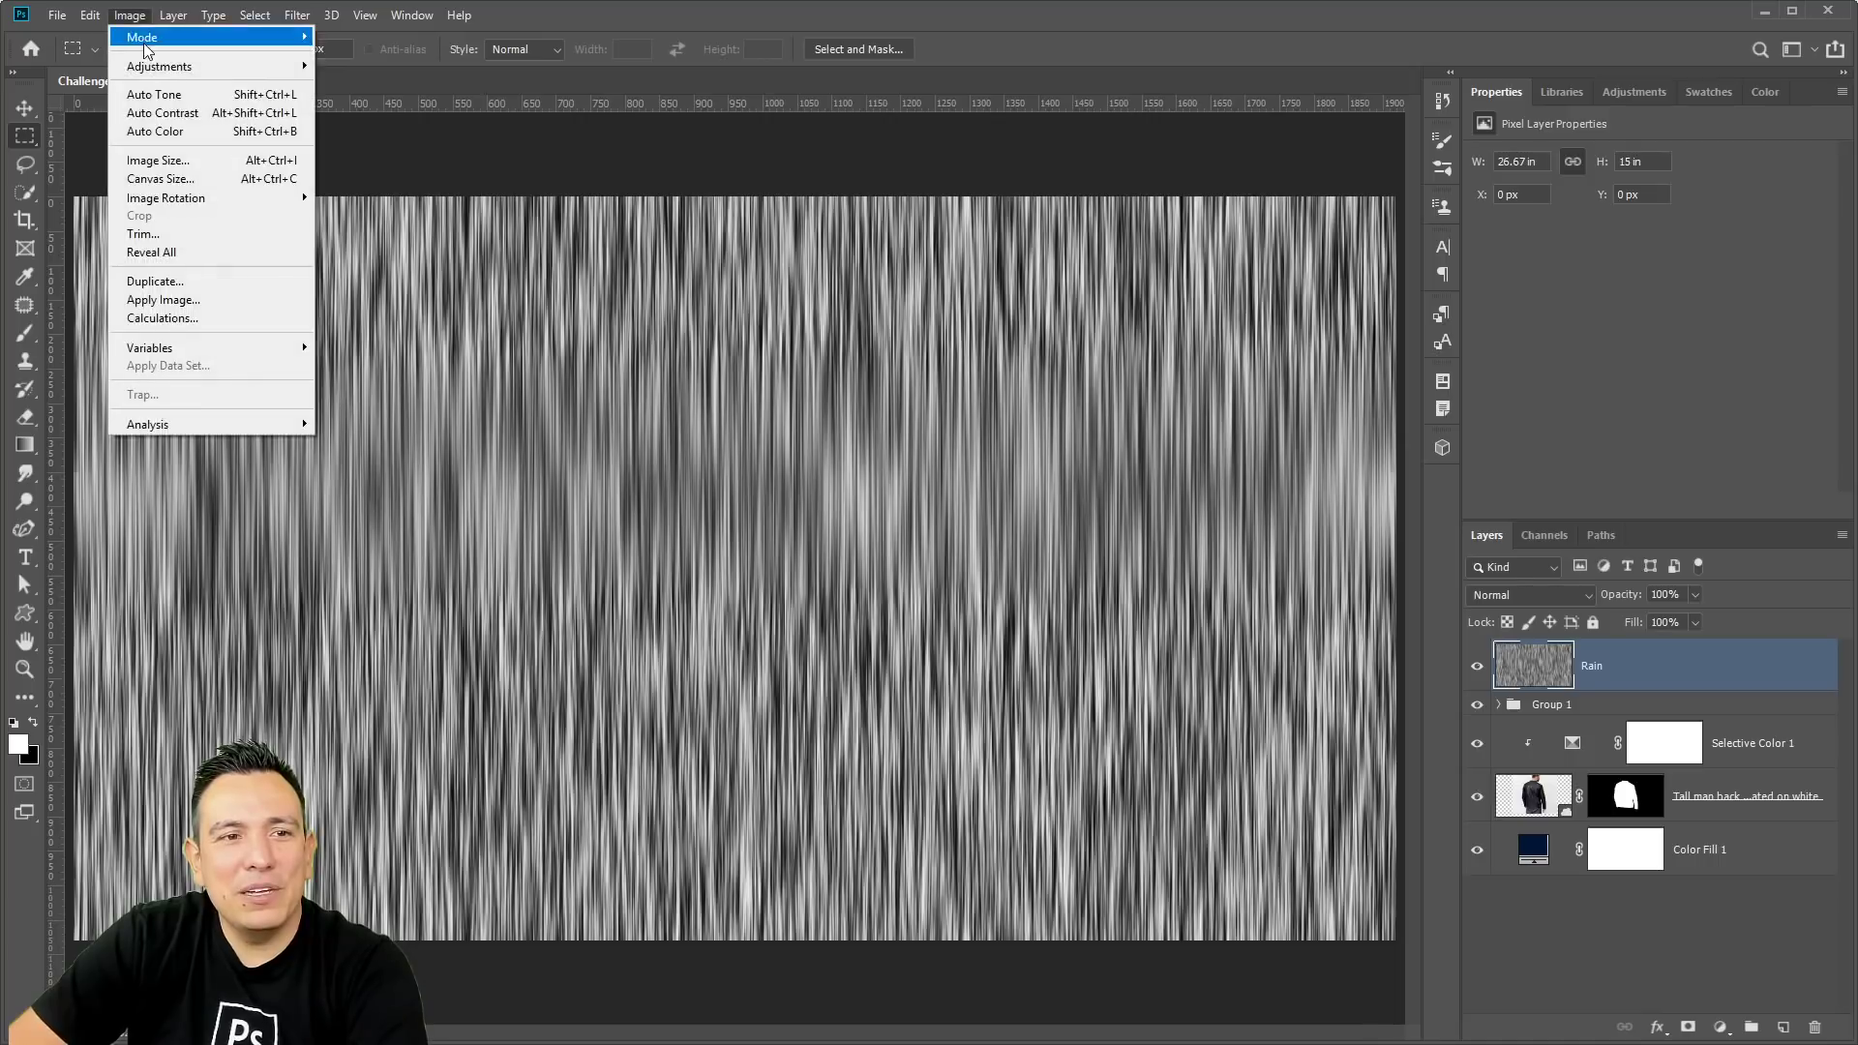
pyautogui.moveTo(155, 66)
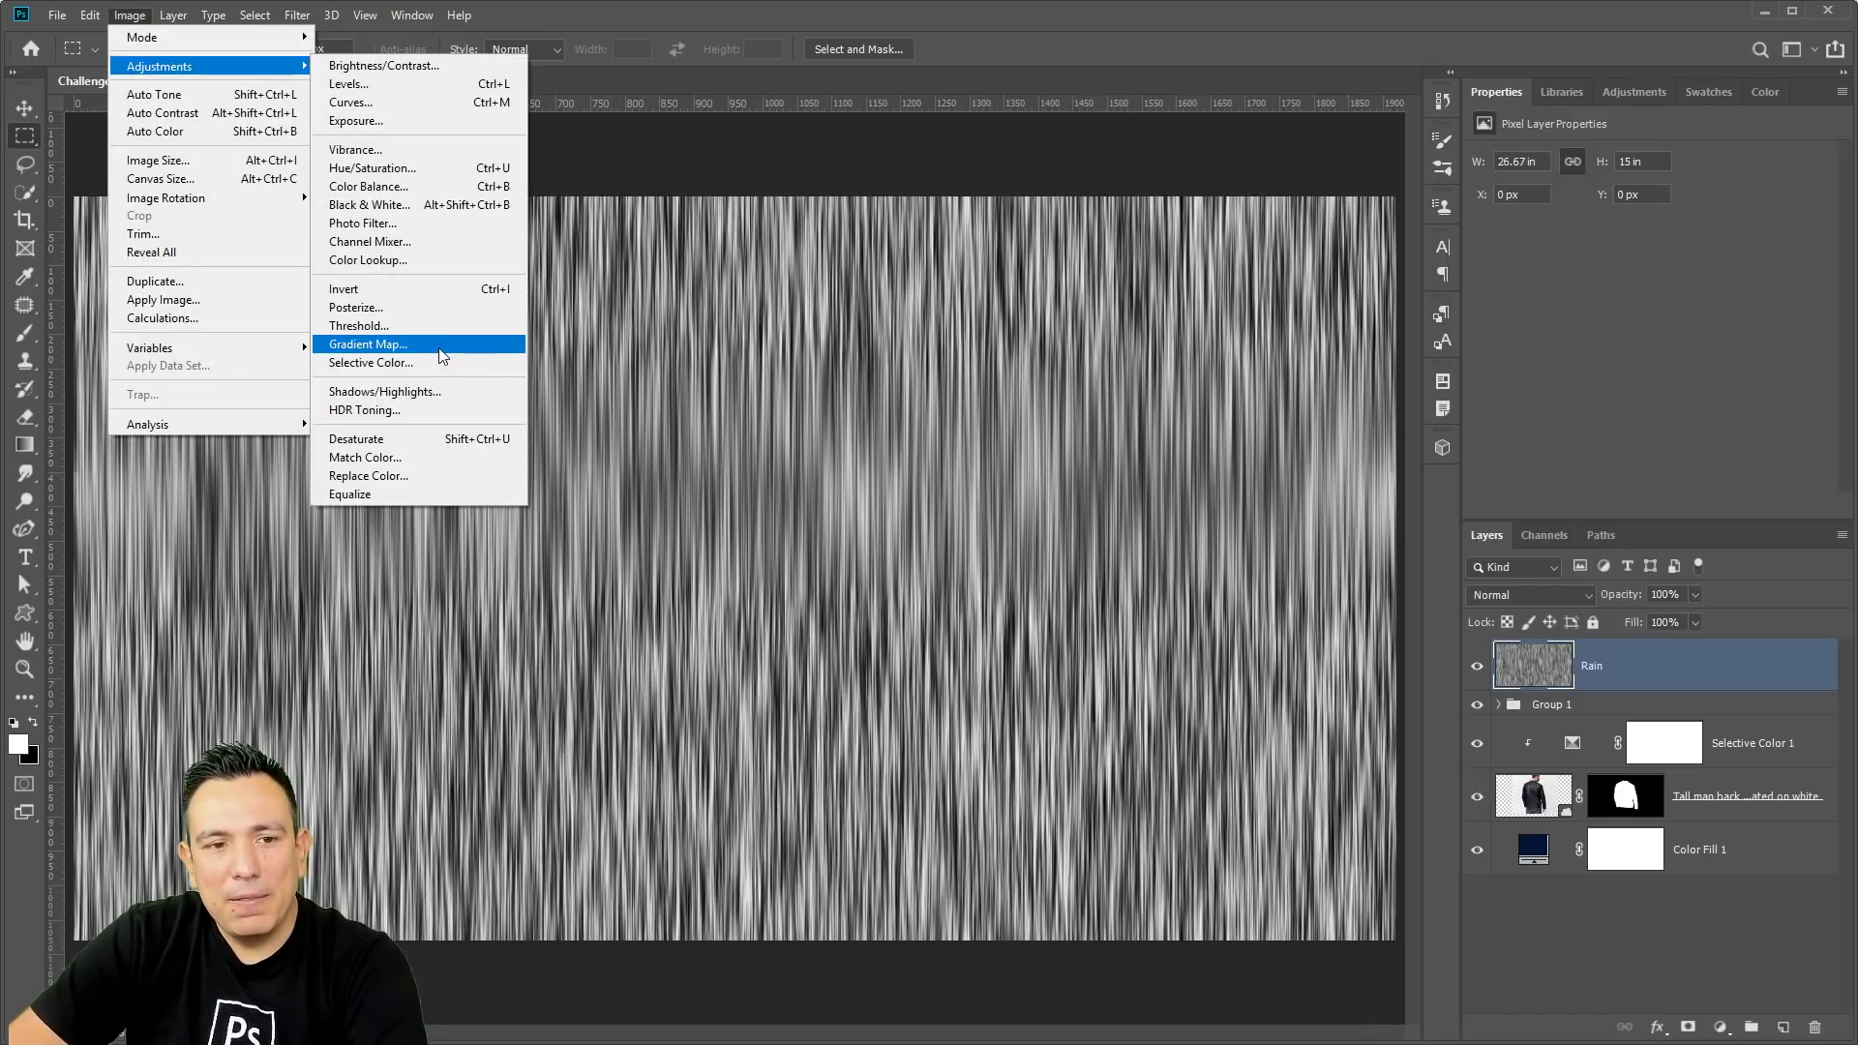
pyautogui.click(508, 326)
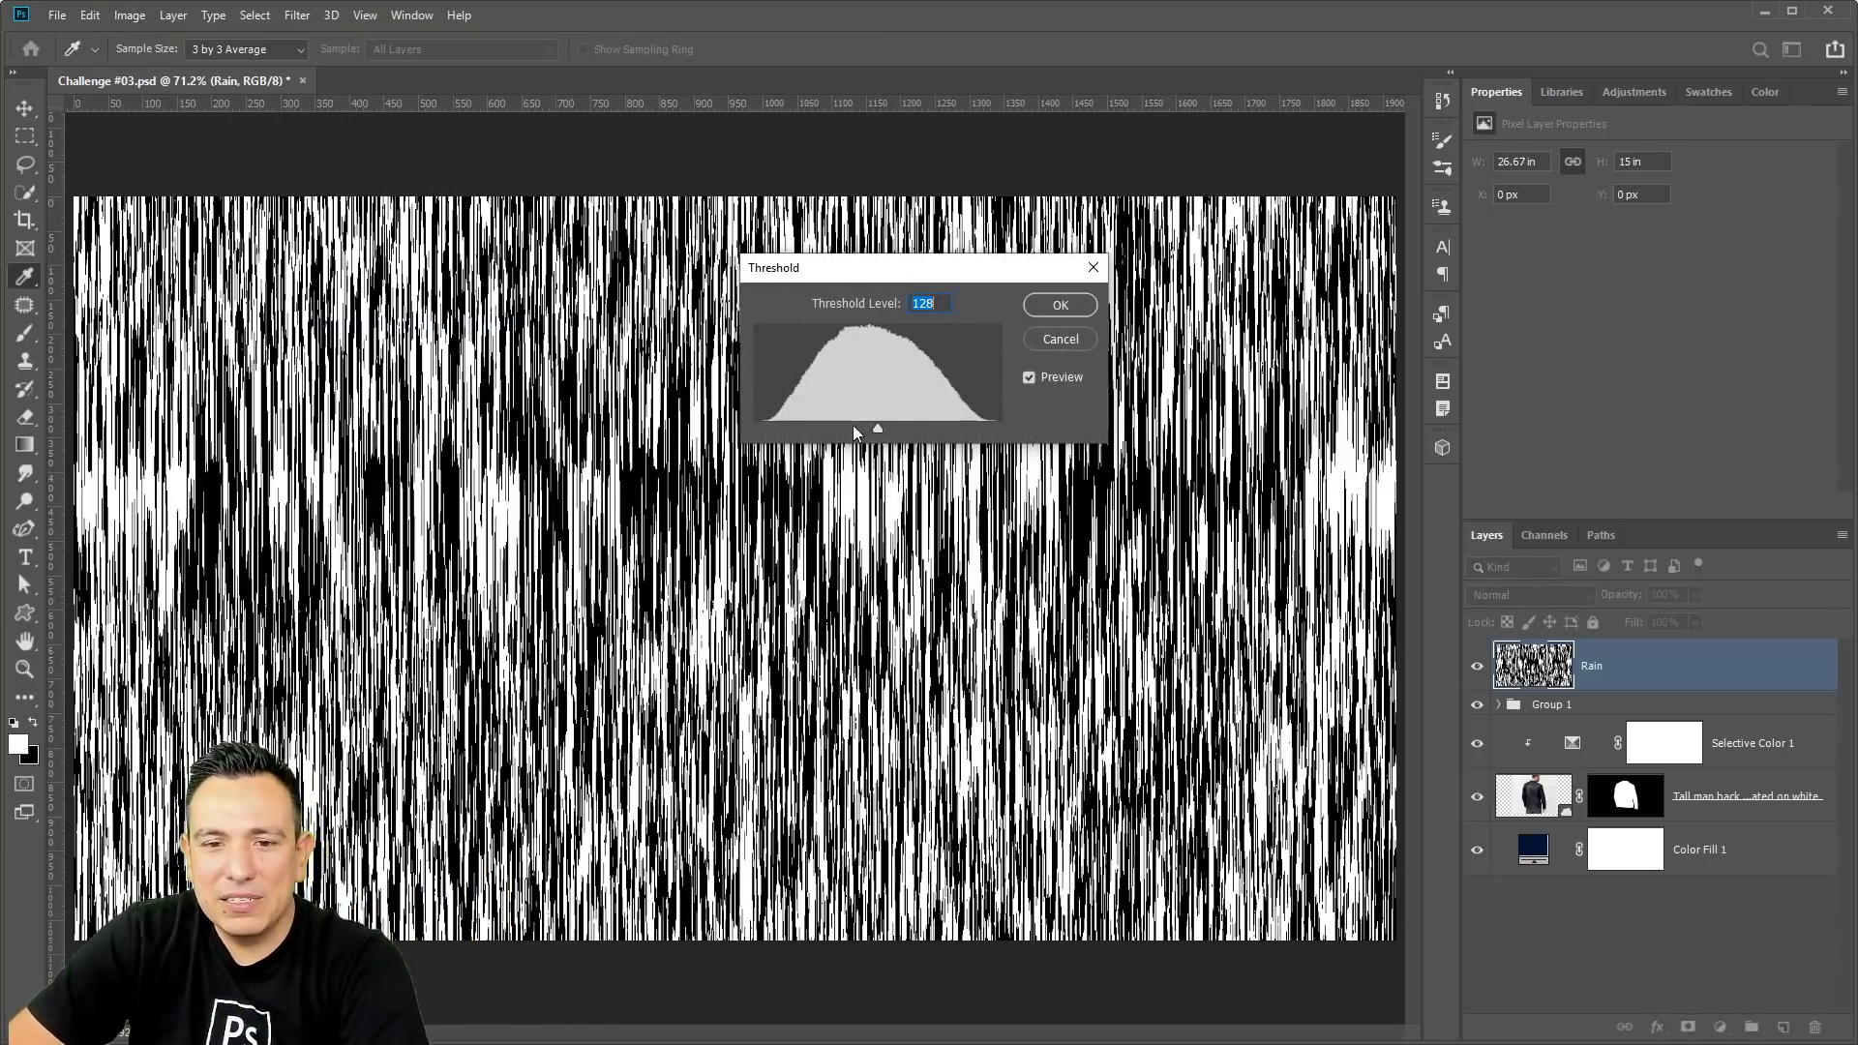
pyautogui.moveTo(880, 431); pyautogui.dragTo(967, 432)
pyautogui.click(1051, 307)
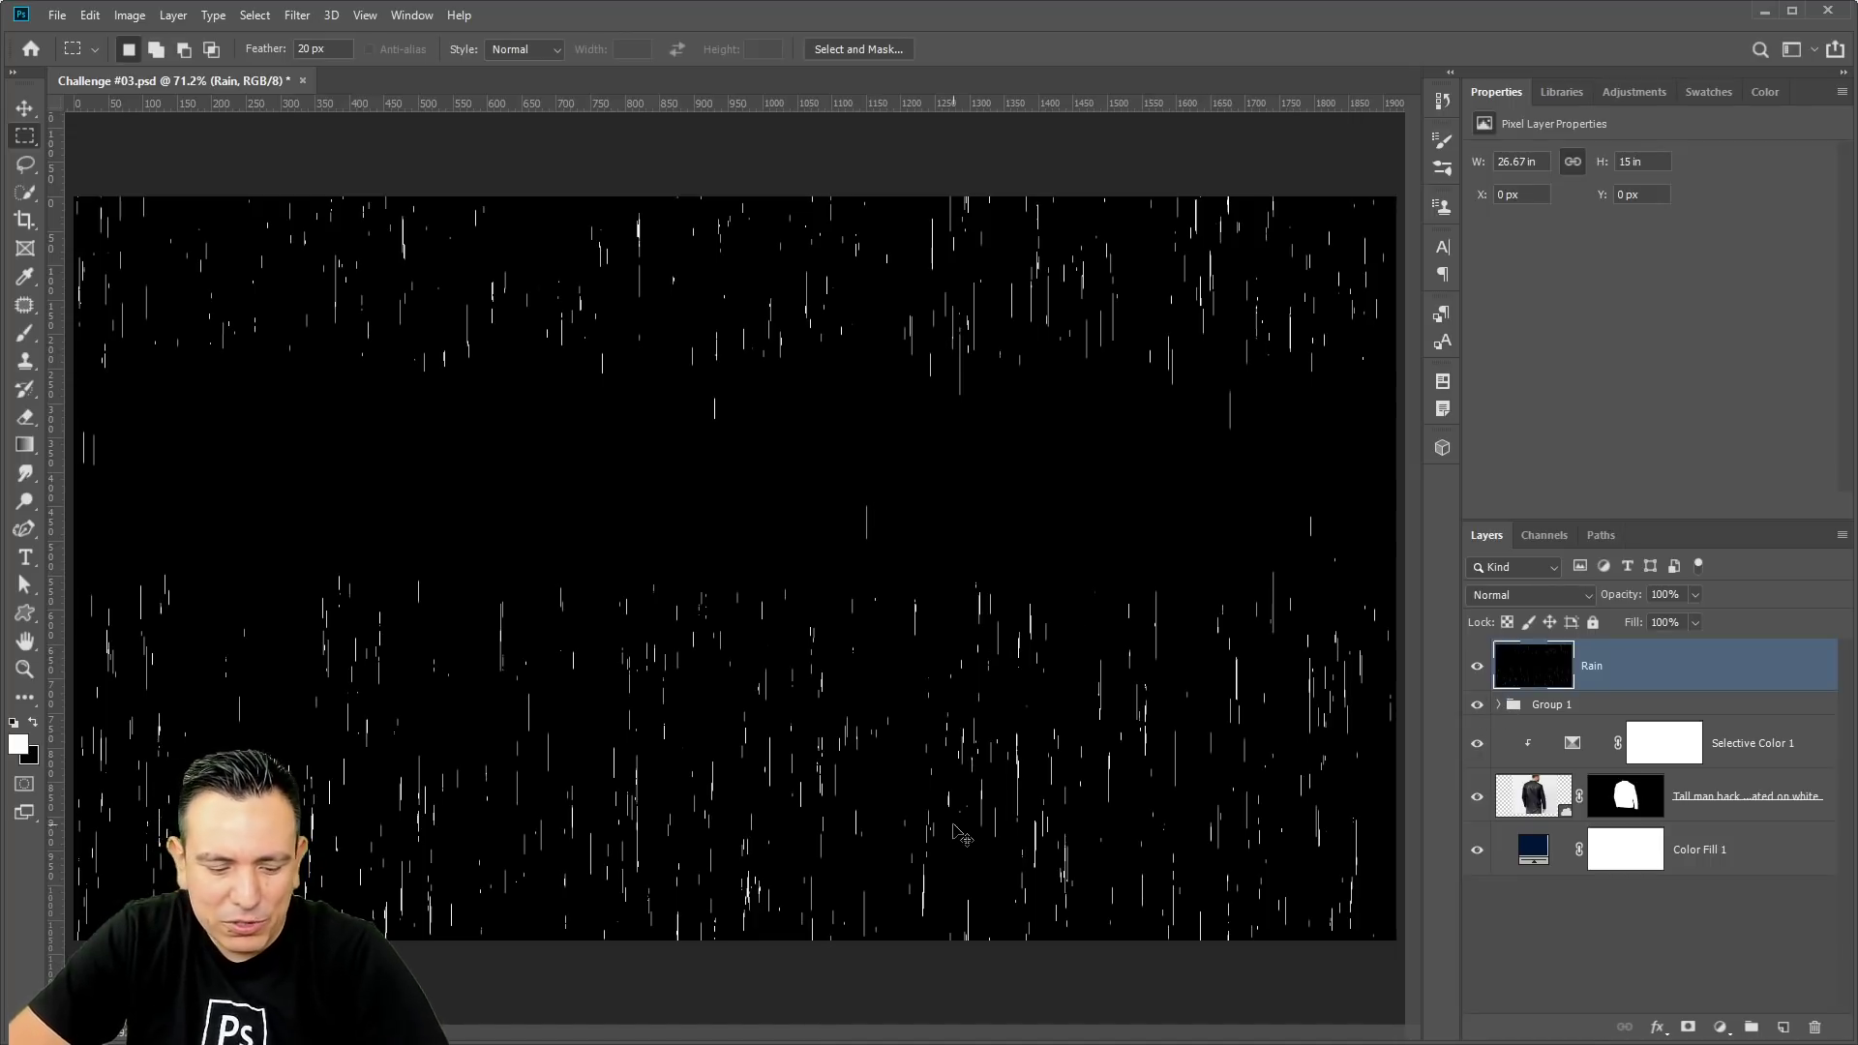
# Duplicate the Rain layer, set the copy to Screen, and shift it up to X 0 px, Y -435 px to fill the empty band.
pyautogui.hotkey('ctrl', 'j')
pyautogui.click(24, 108)
pyautogui.moveTo(709, 329); pyautogui.dragTo(742, 492)
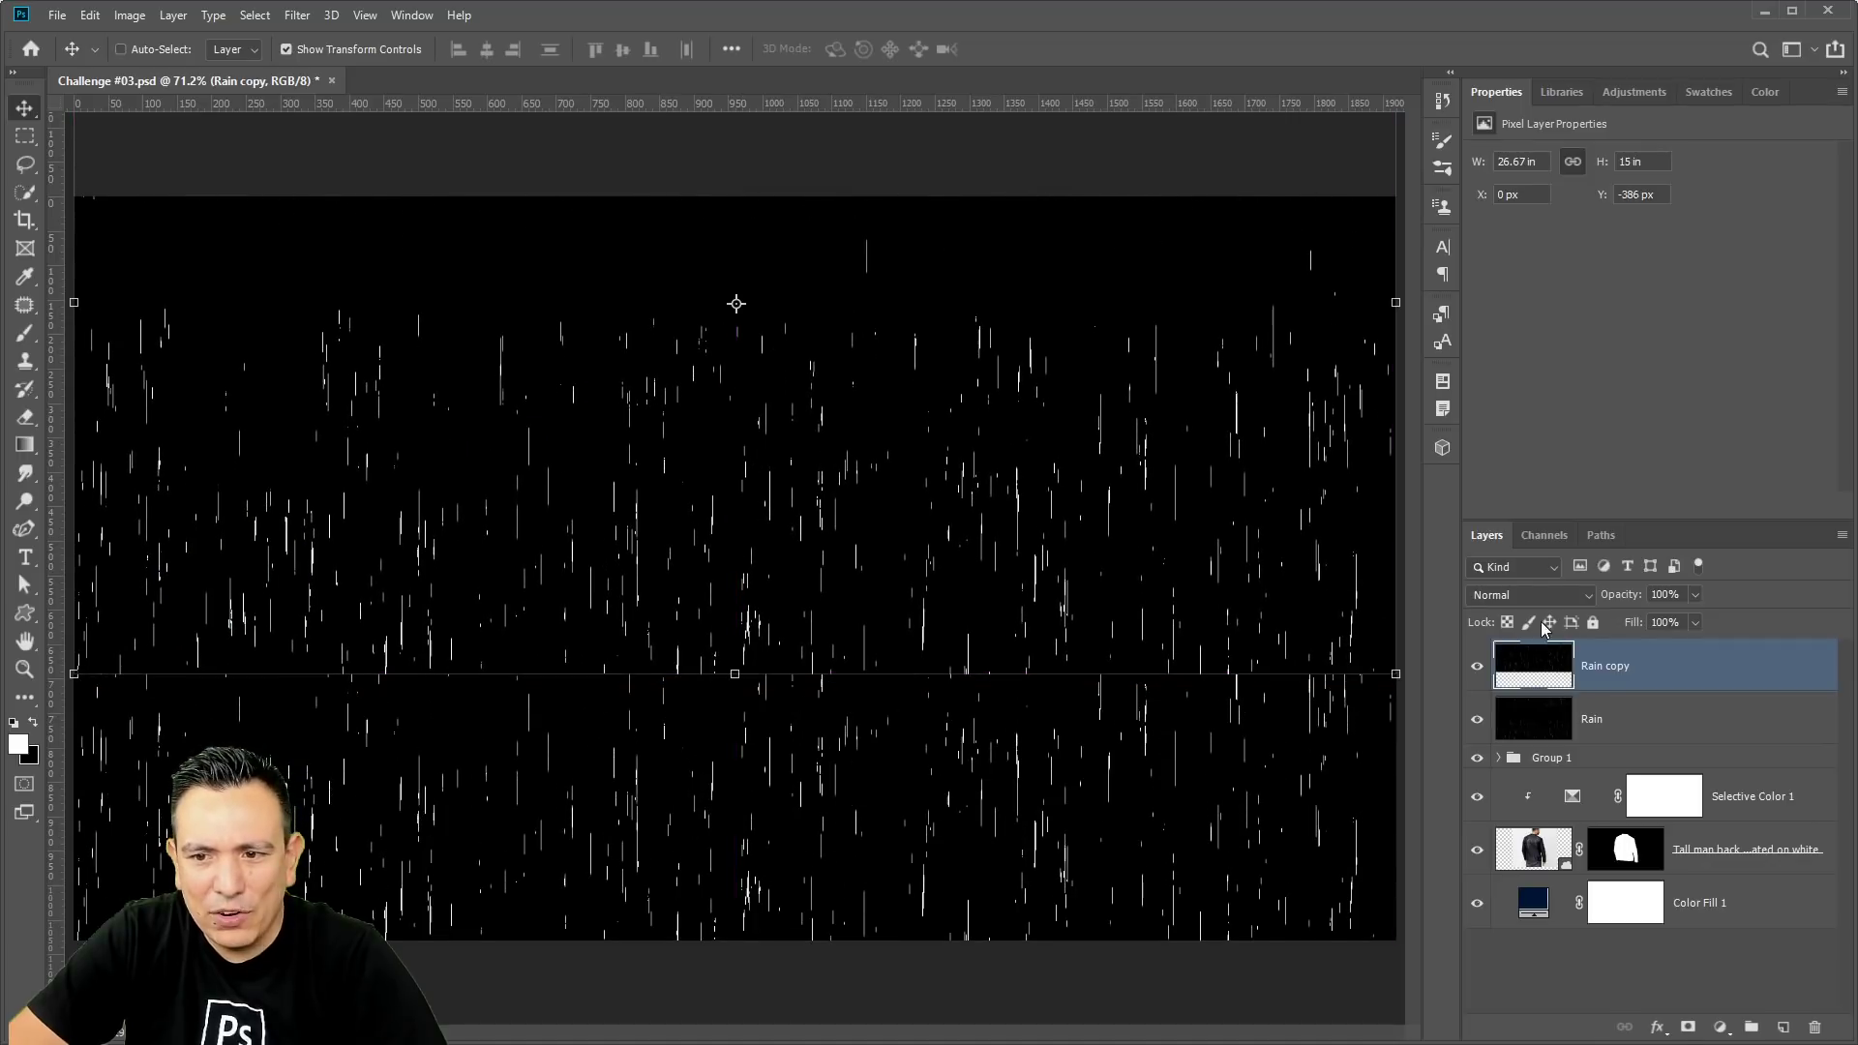
pyautogui.click(1529, 595)
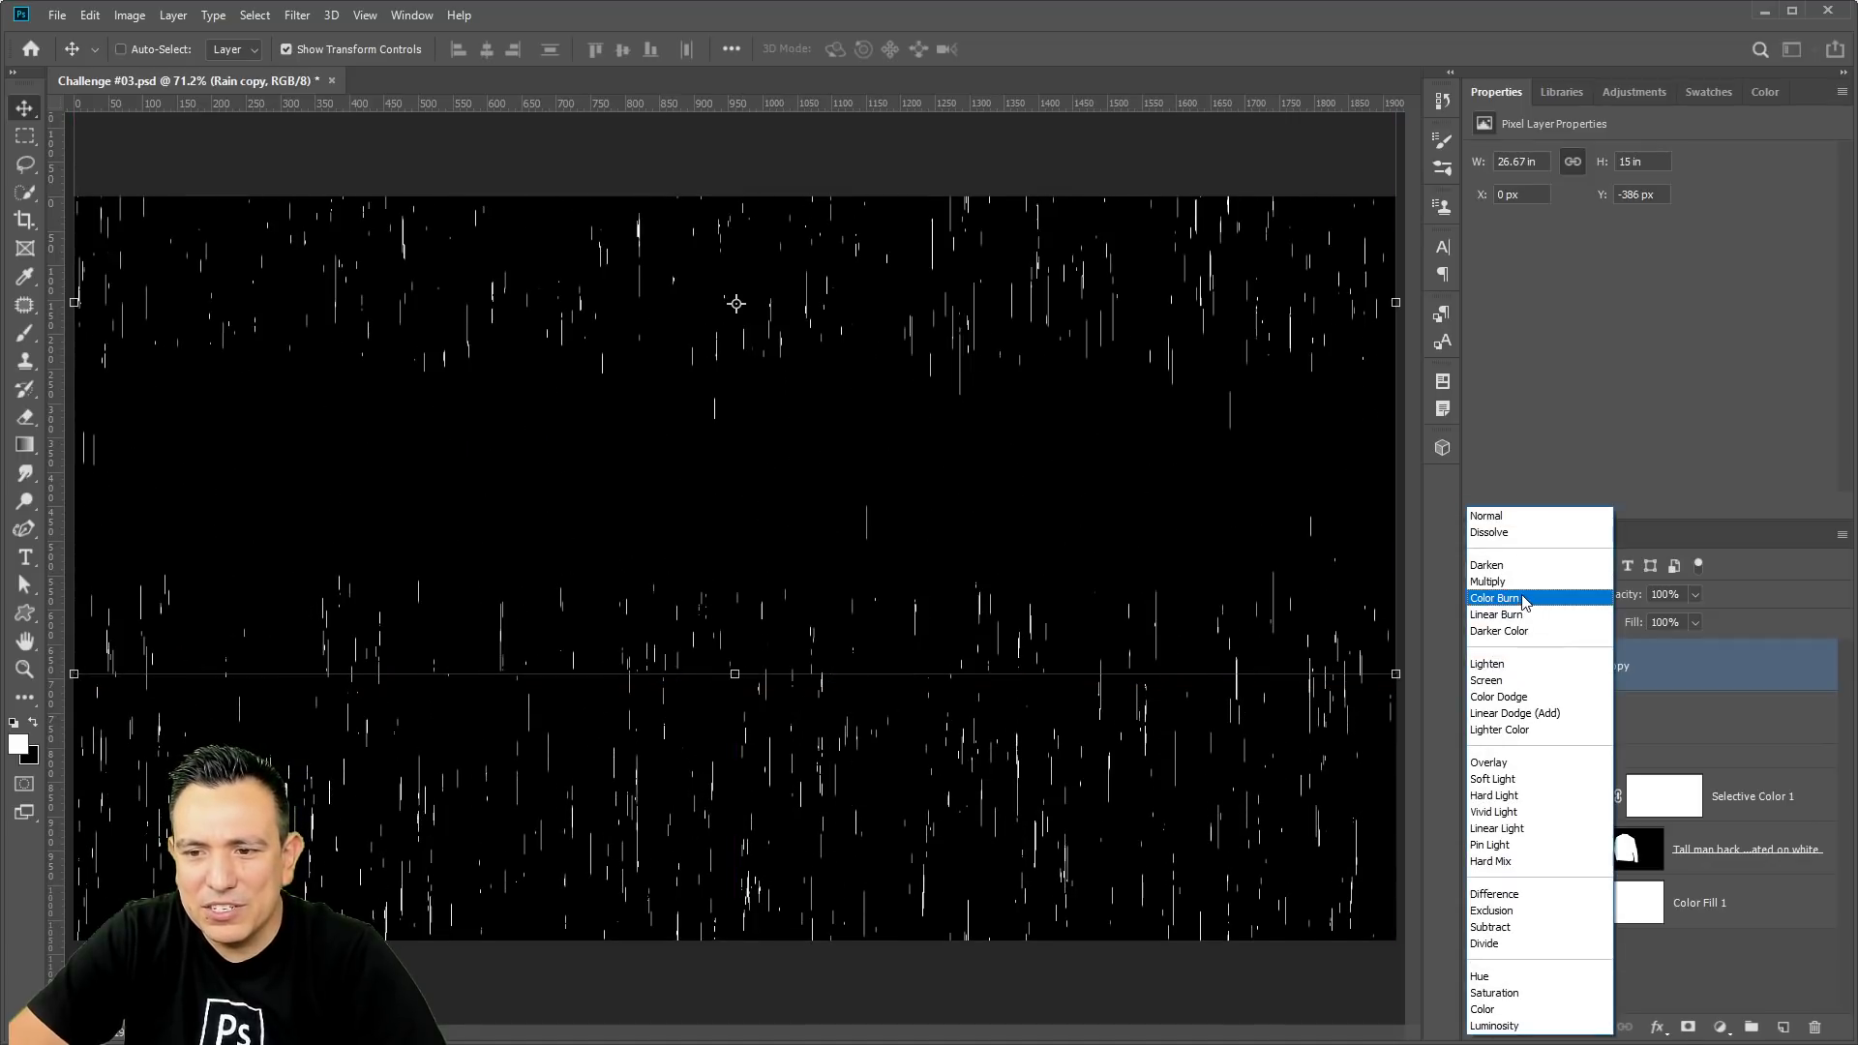
pyautogui.click(1486, 680)
pyautogui.moveTo(904, 483); pyautogui.dragTo(886, 447)
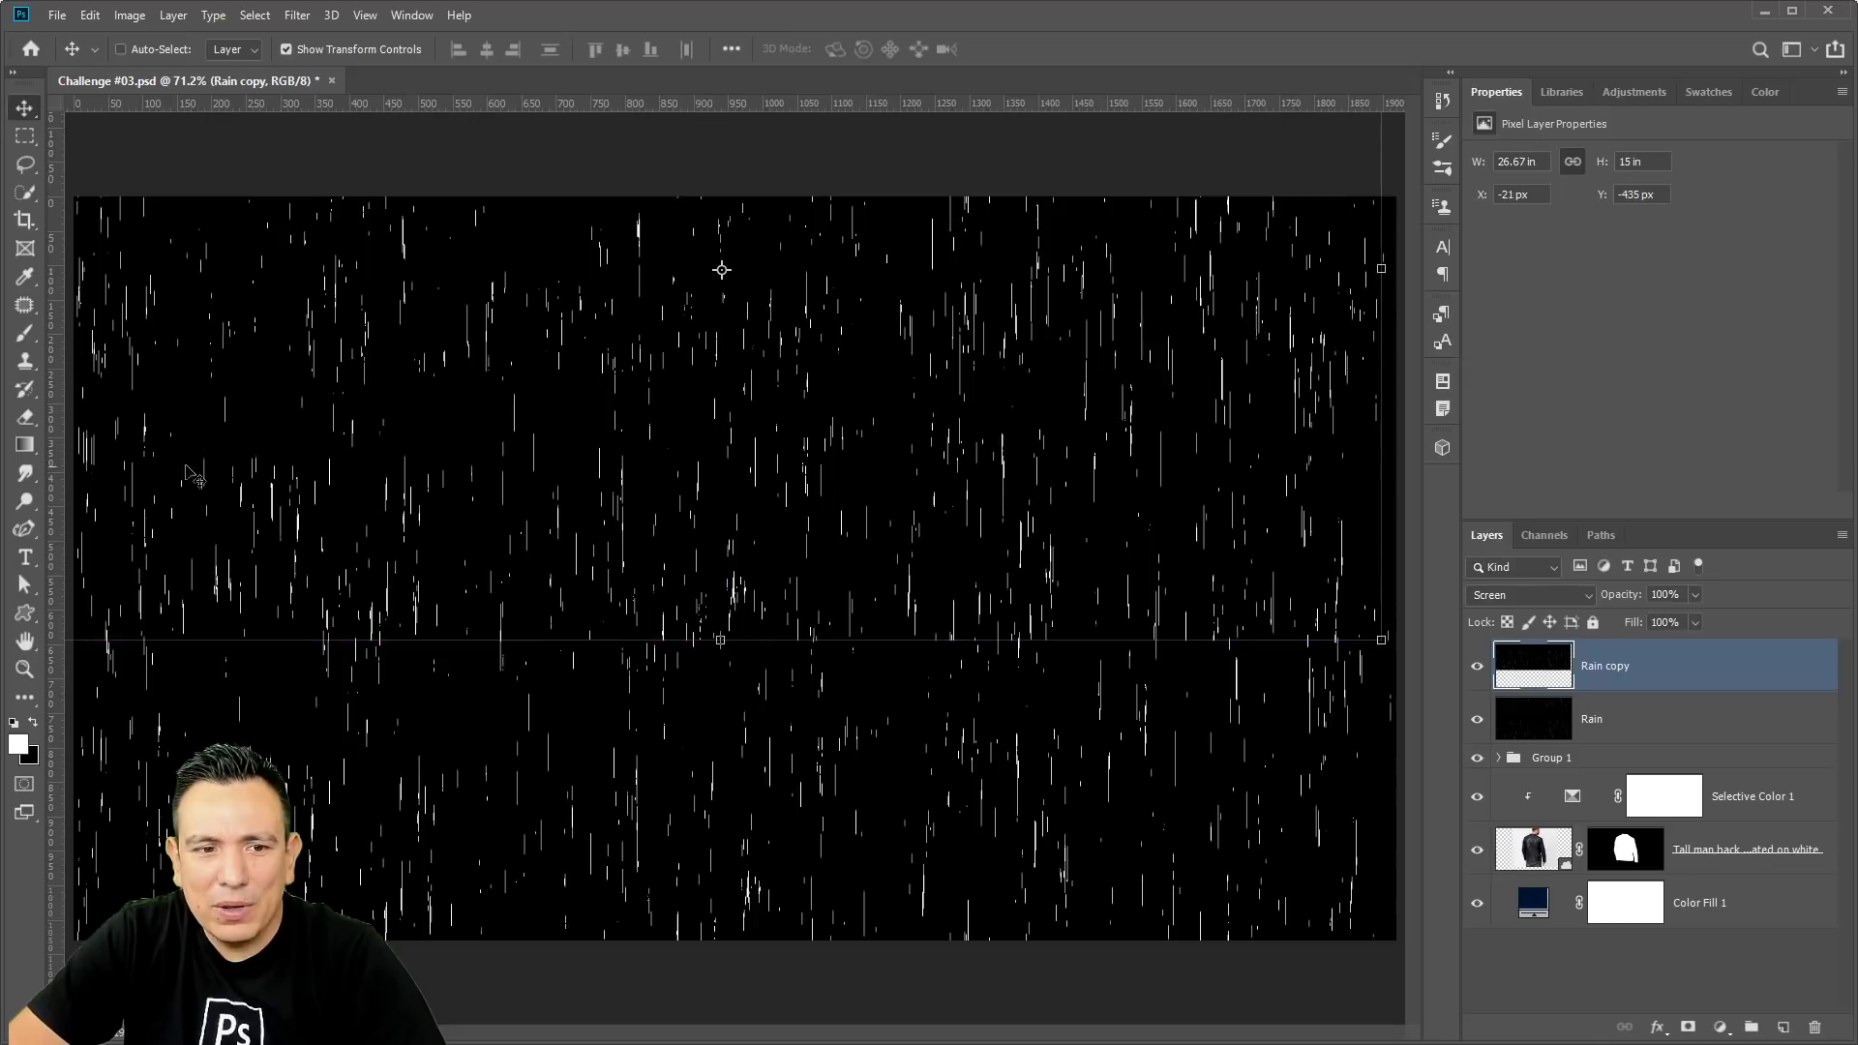
pyautogui.moveTo(1034, 495); pyautogui.dragTo(1048, 495)
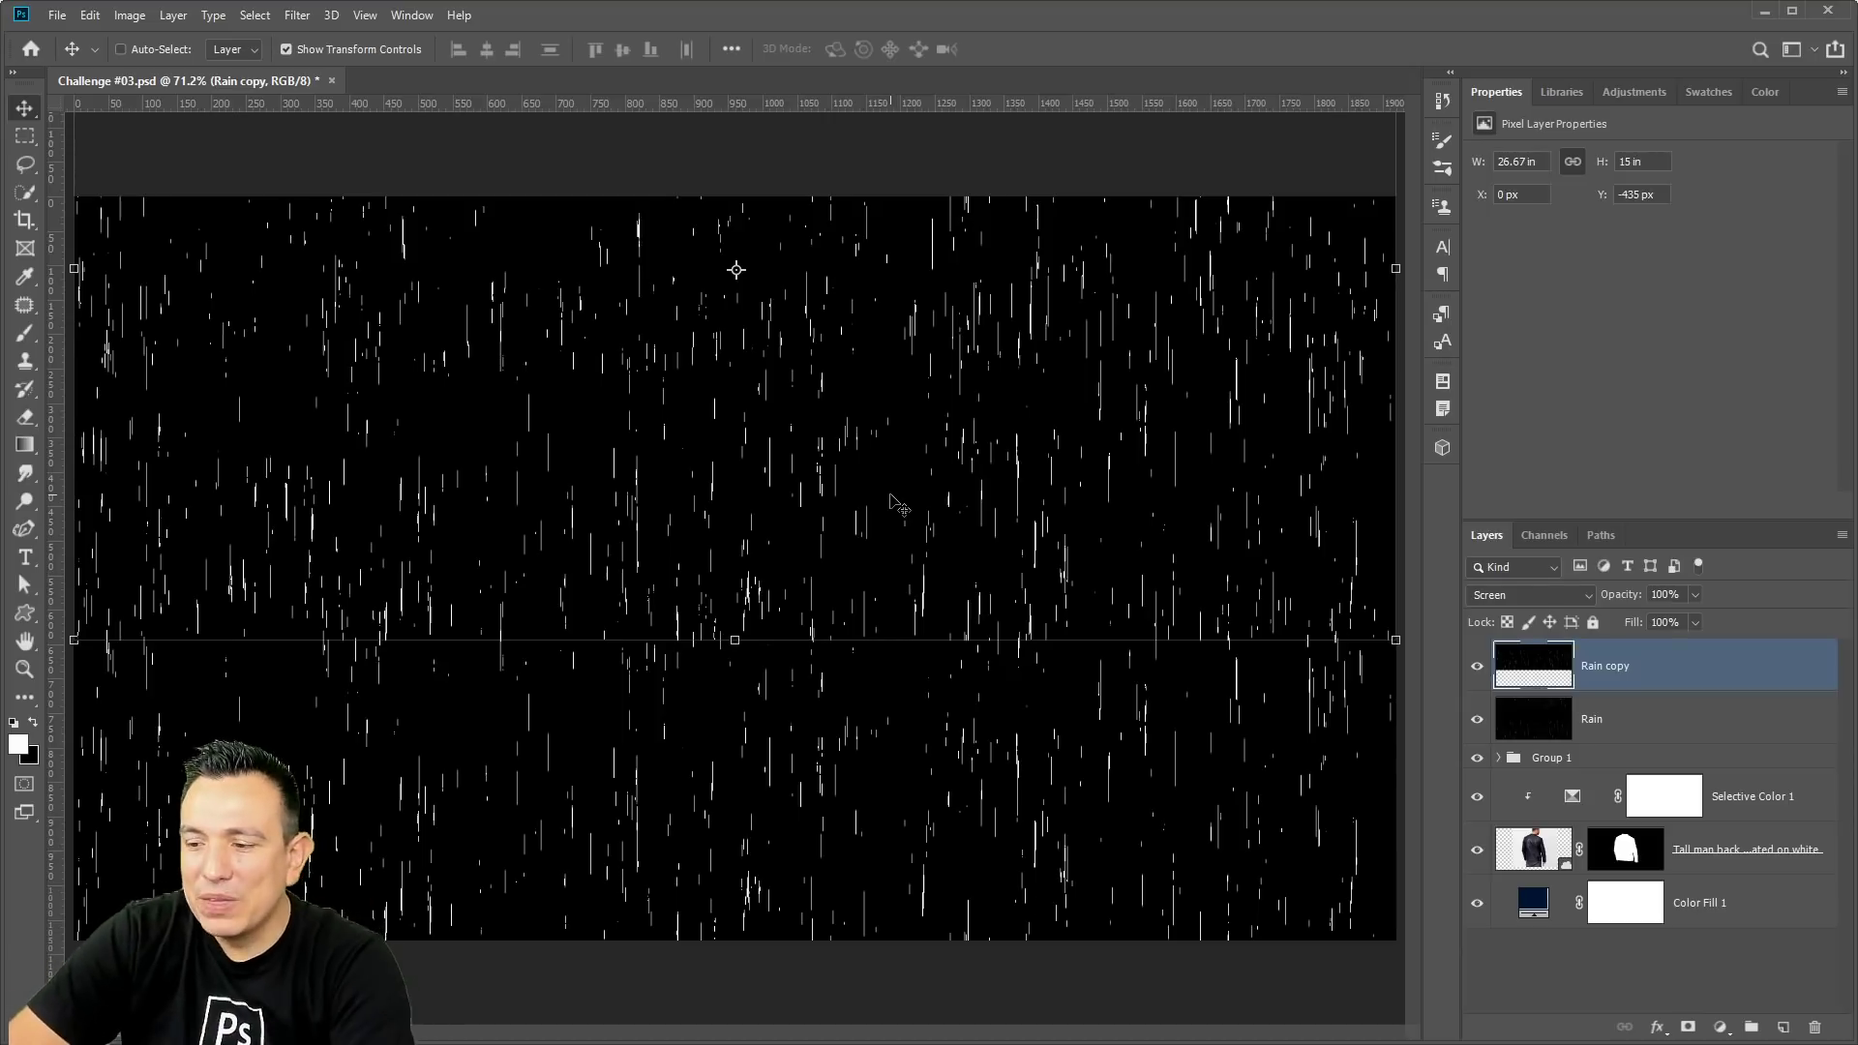
# Merge the Rain copy and Rain layers into one layer.
pyautogui.keyDown('shift'); pyautogui.click(1564, 731); pyautogui.keyUp('shift')
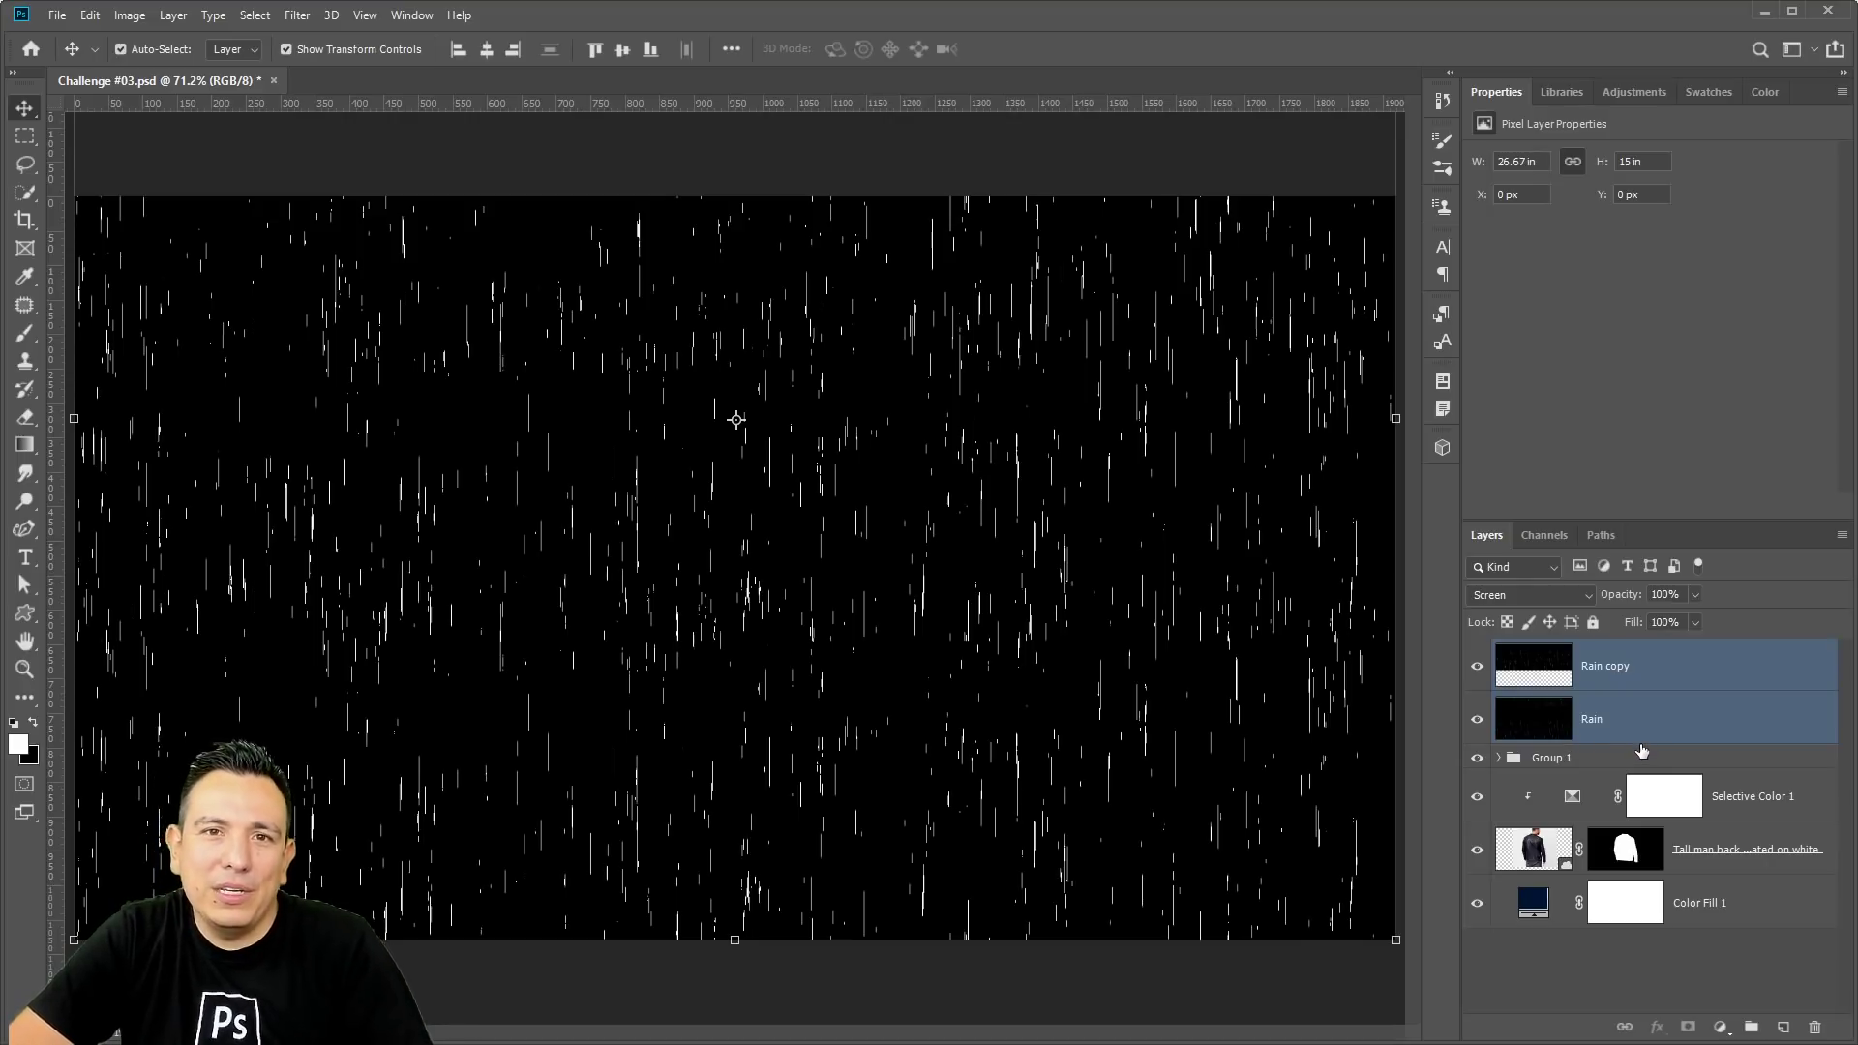
pyautogui.hotkey('ctrl', 'e')
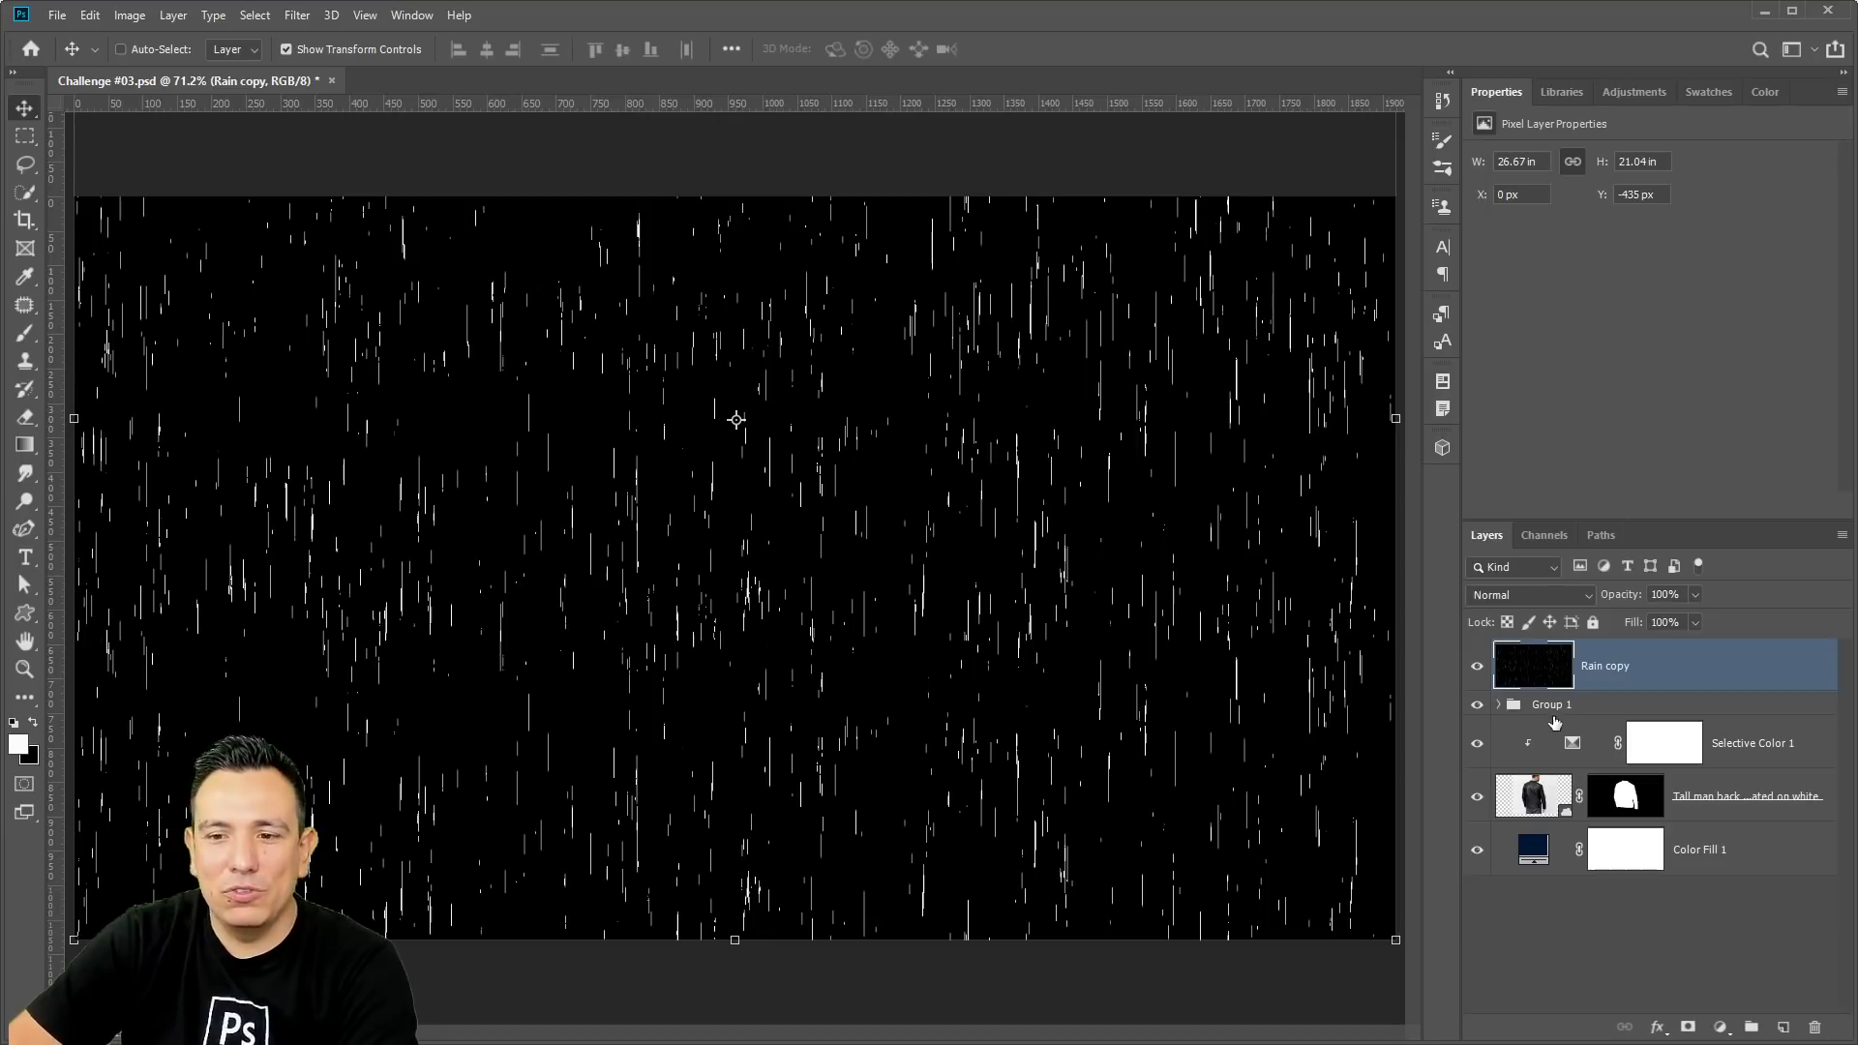
pyautogui.click(1479, 669)
pyautogui.click(1478, 670)
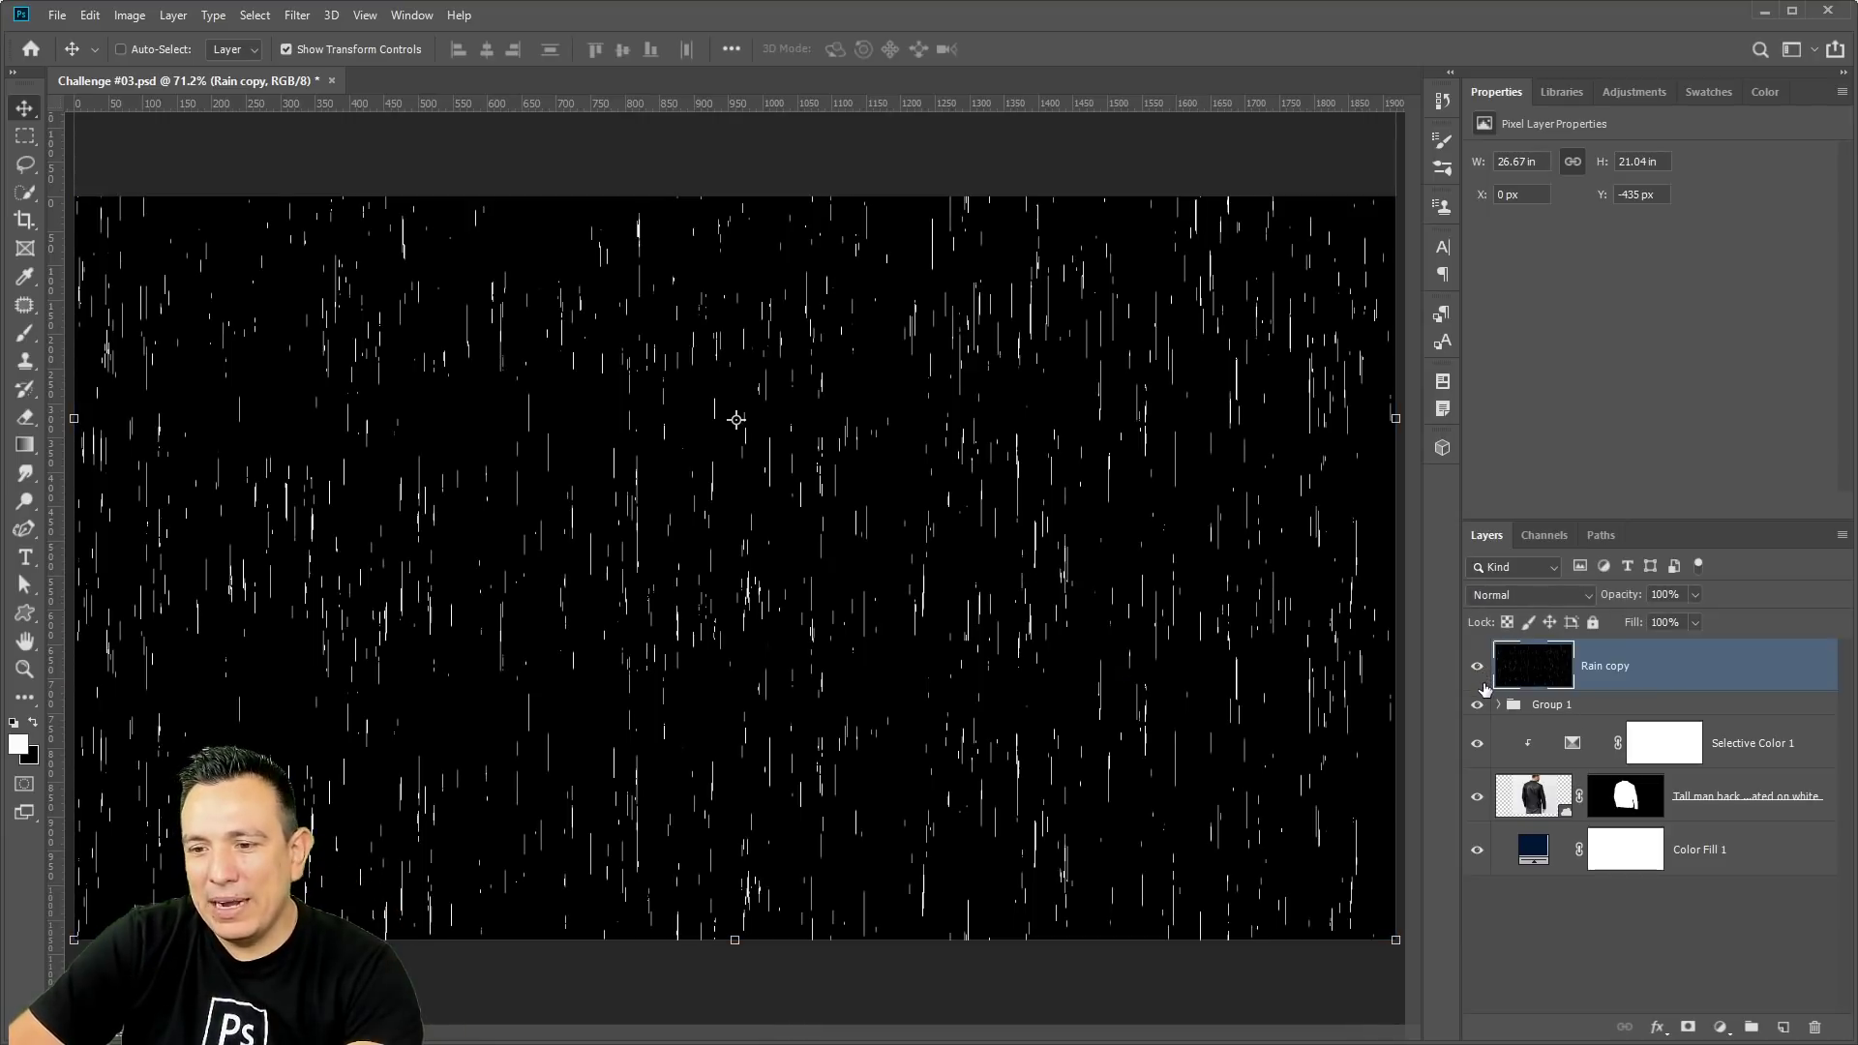
# Group all layers below Rain copy, from Group 1 through Color Fill 1, into a new group.
pyautogui.click(1545, 711)
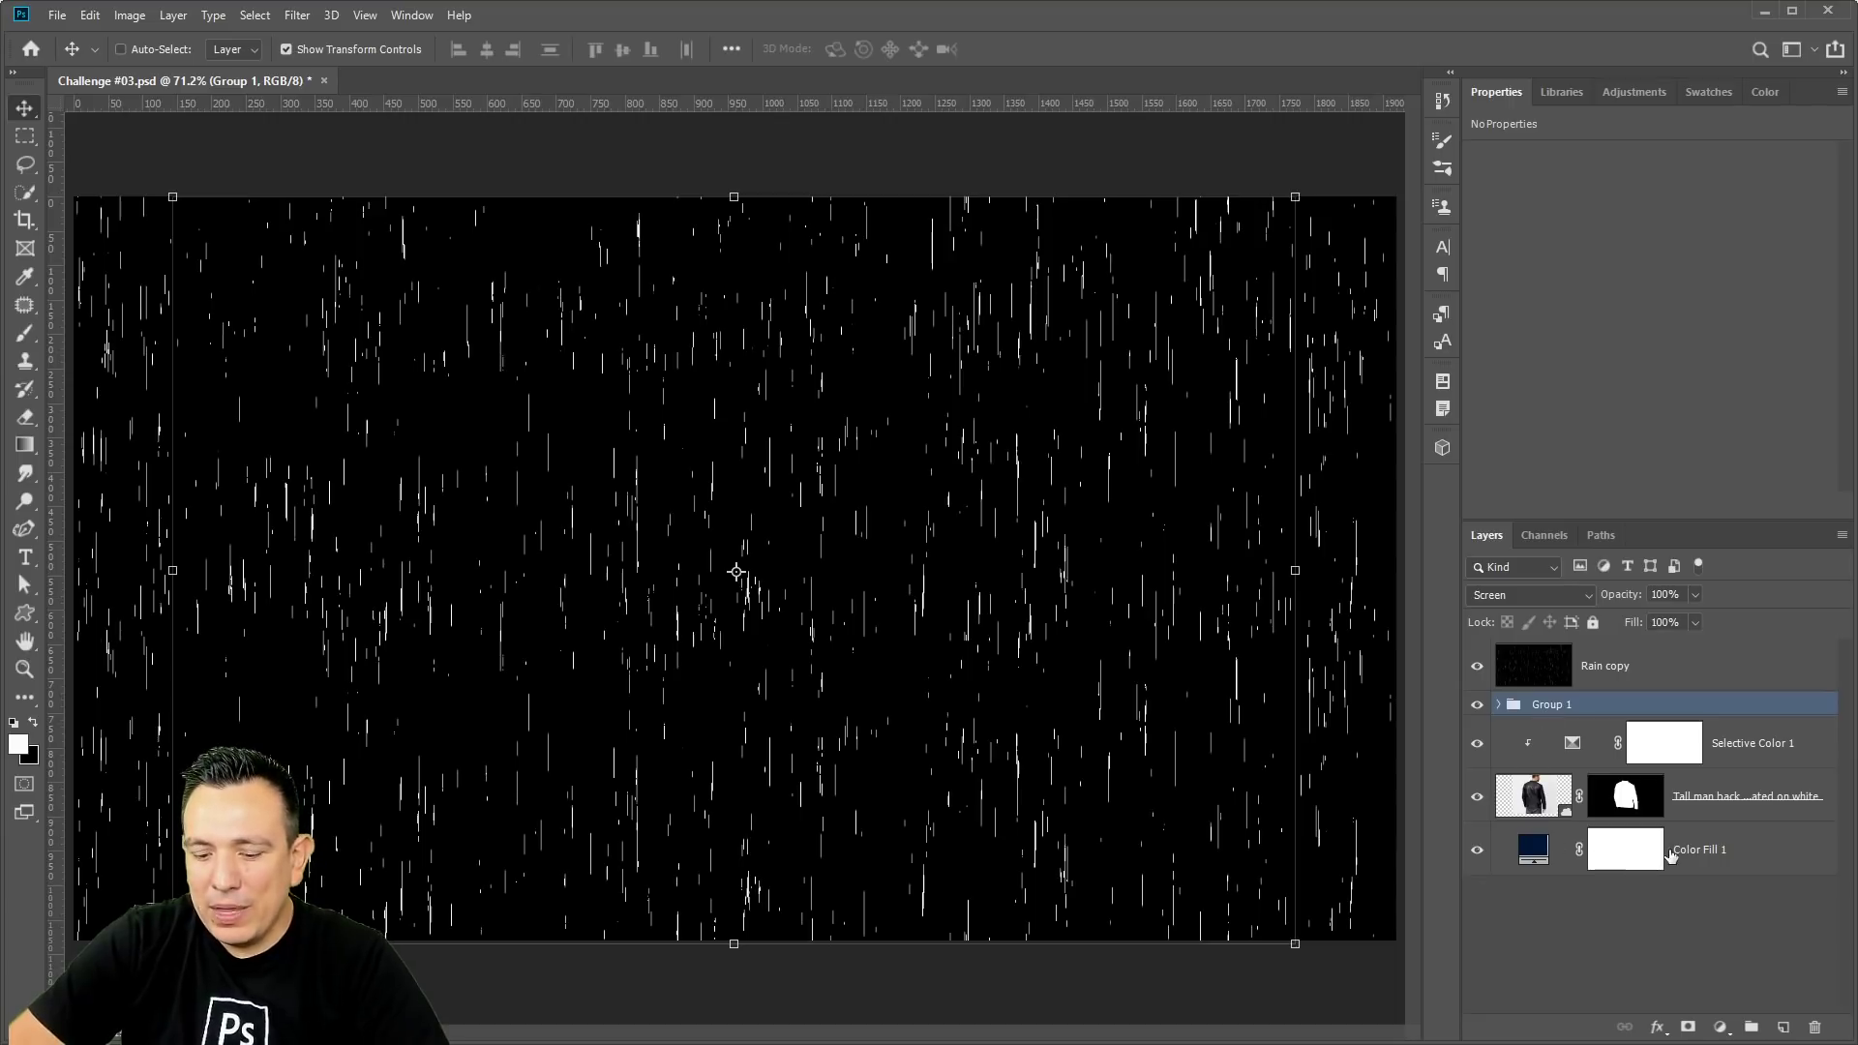
pyautogui.keyDown('shift'); pyautogui.click(1716, 860); pyautogui.keyUp('shift')
pyautogui.hotkey('ctrl', 'g')
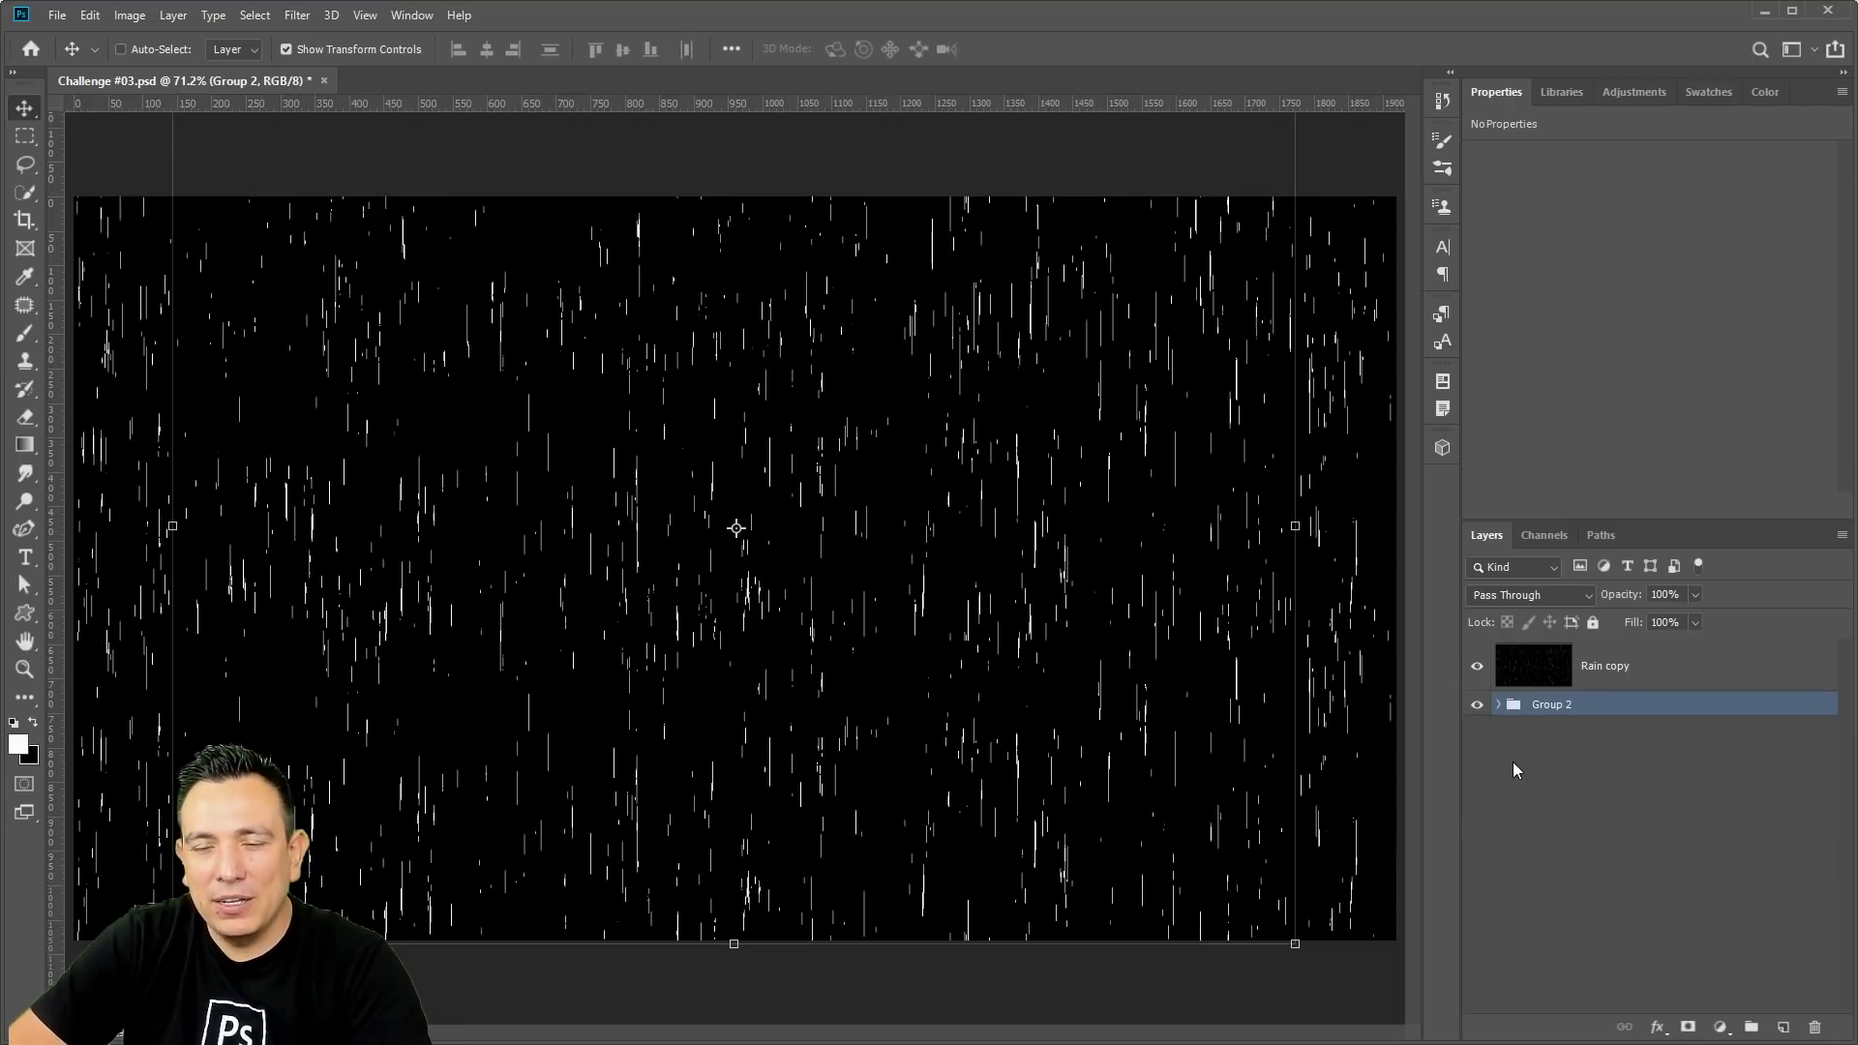
# Load the white rain streaks as a selection and hide both Group 2 and the Rain copy layer.
pyautogui.click(1478, 706)
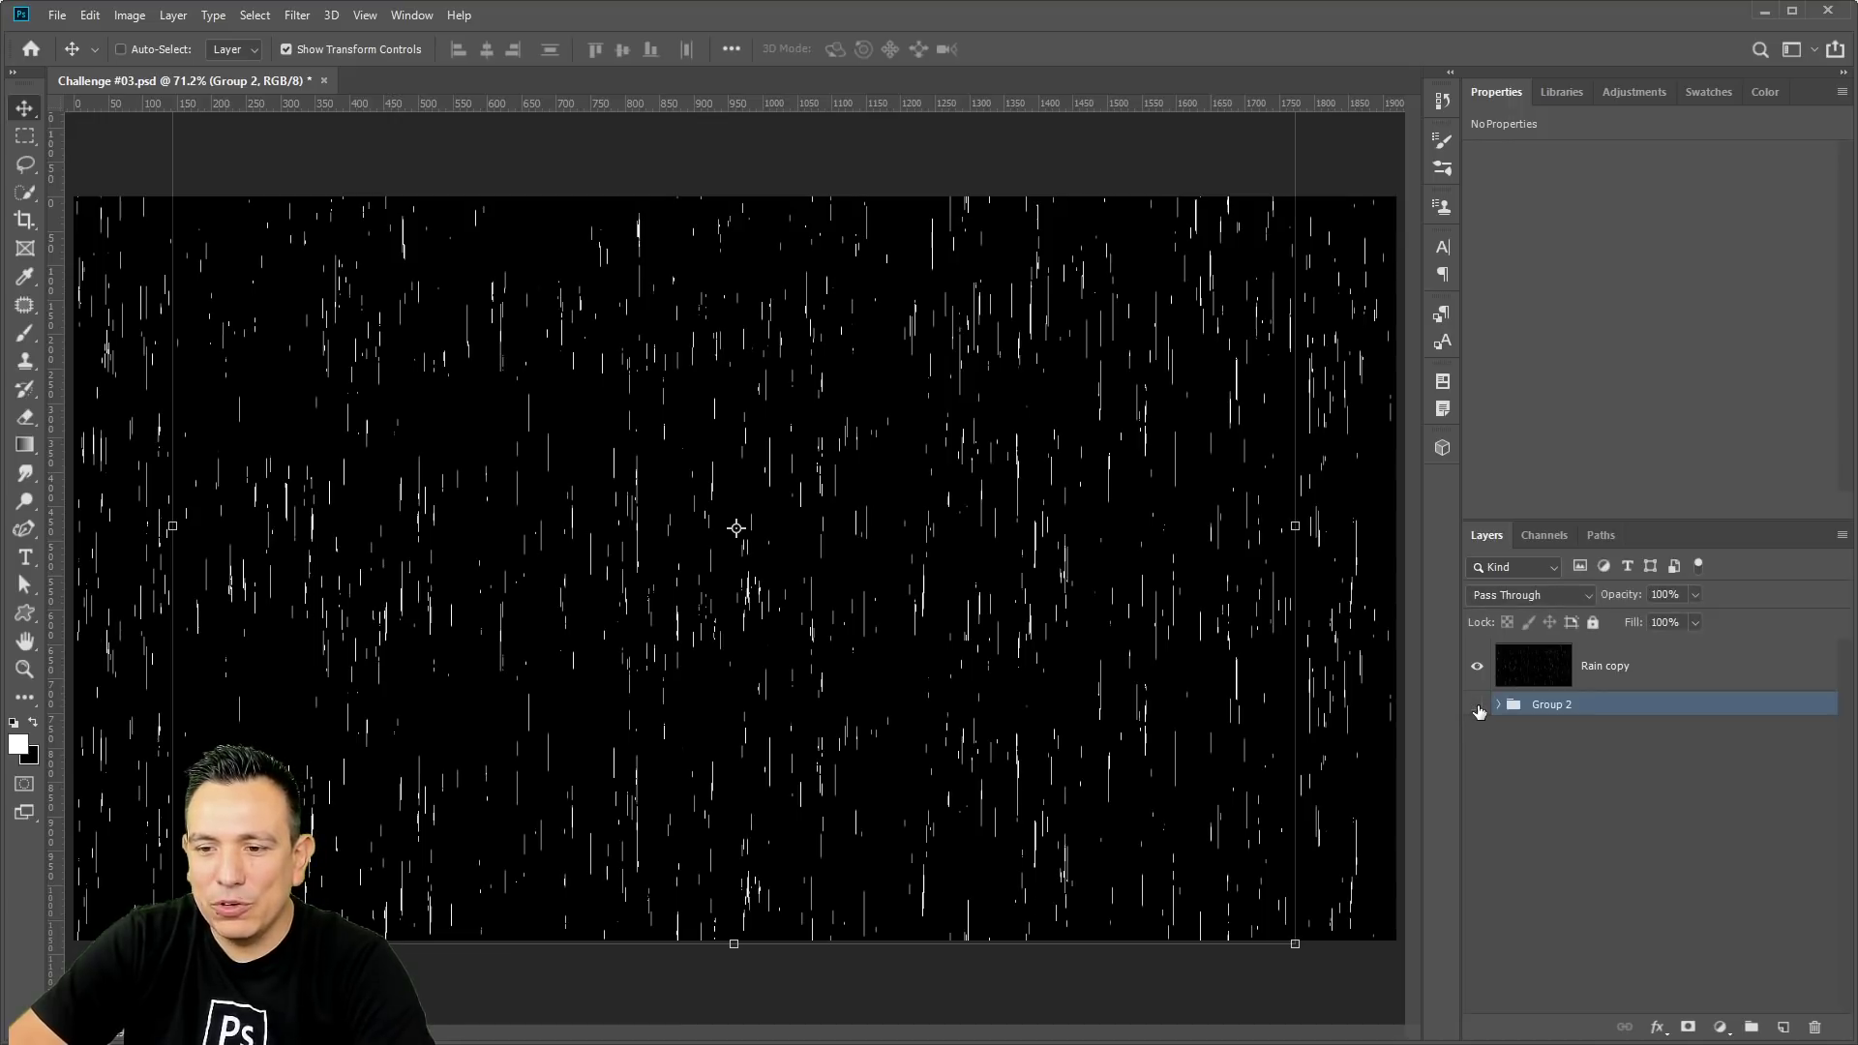
pyautogui.click(1477, 667)
pyautogui.click(1478, 667)
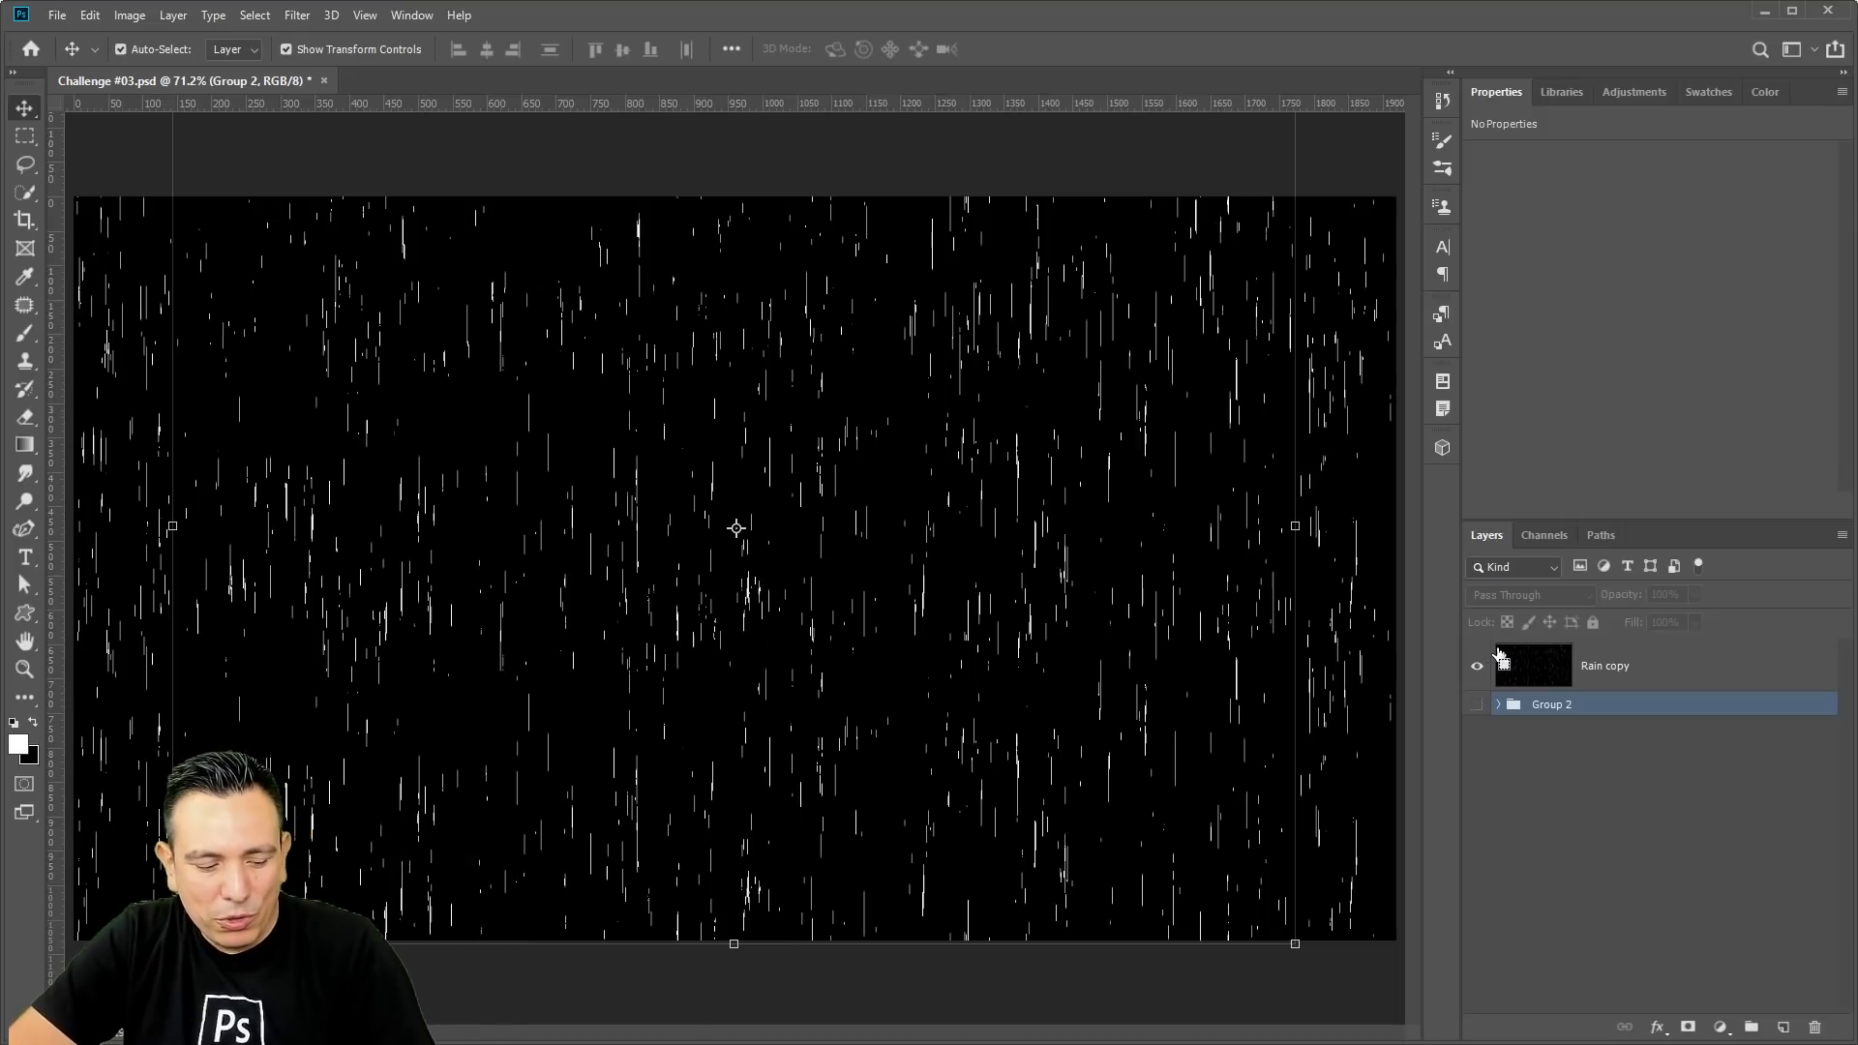
pyautogui.keyDown('ctrl'); pyautogui.click(1500, 664); pyautogui.keyUp('ctrl')
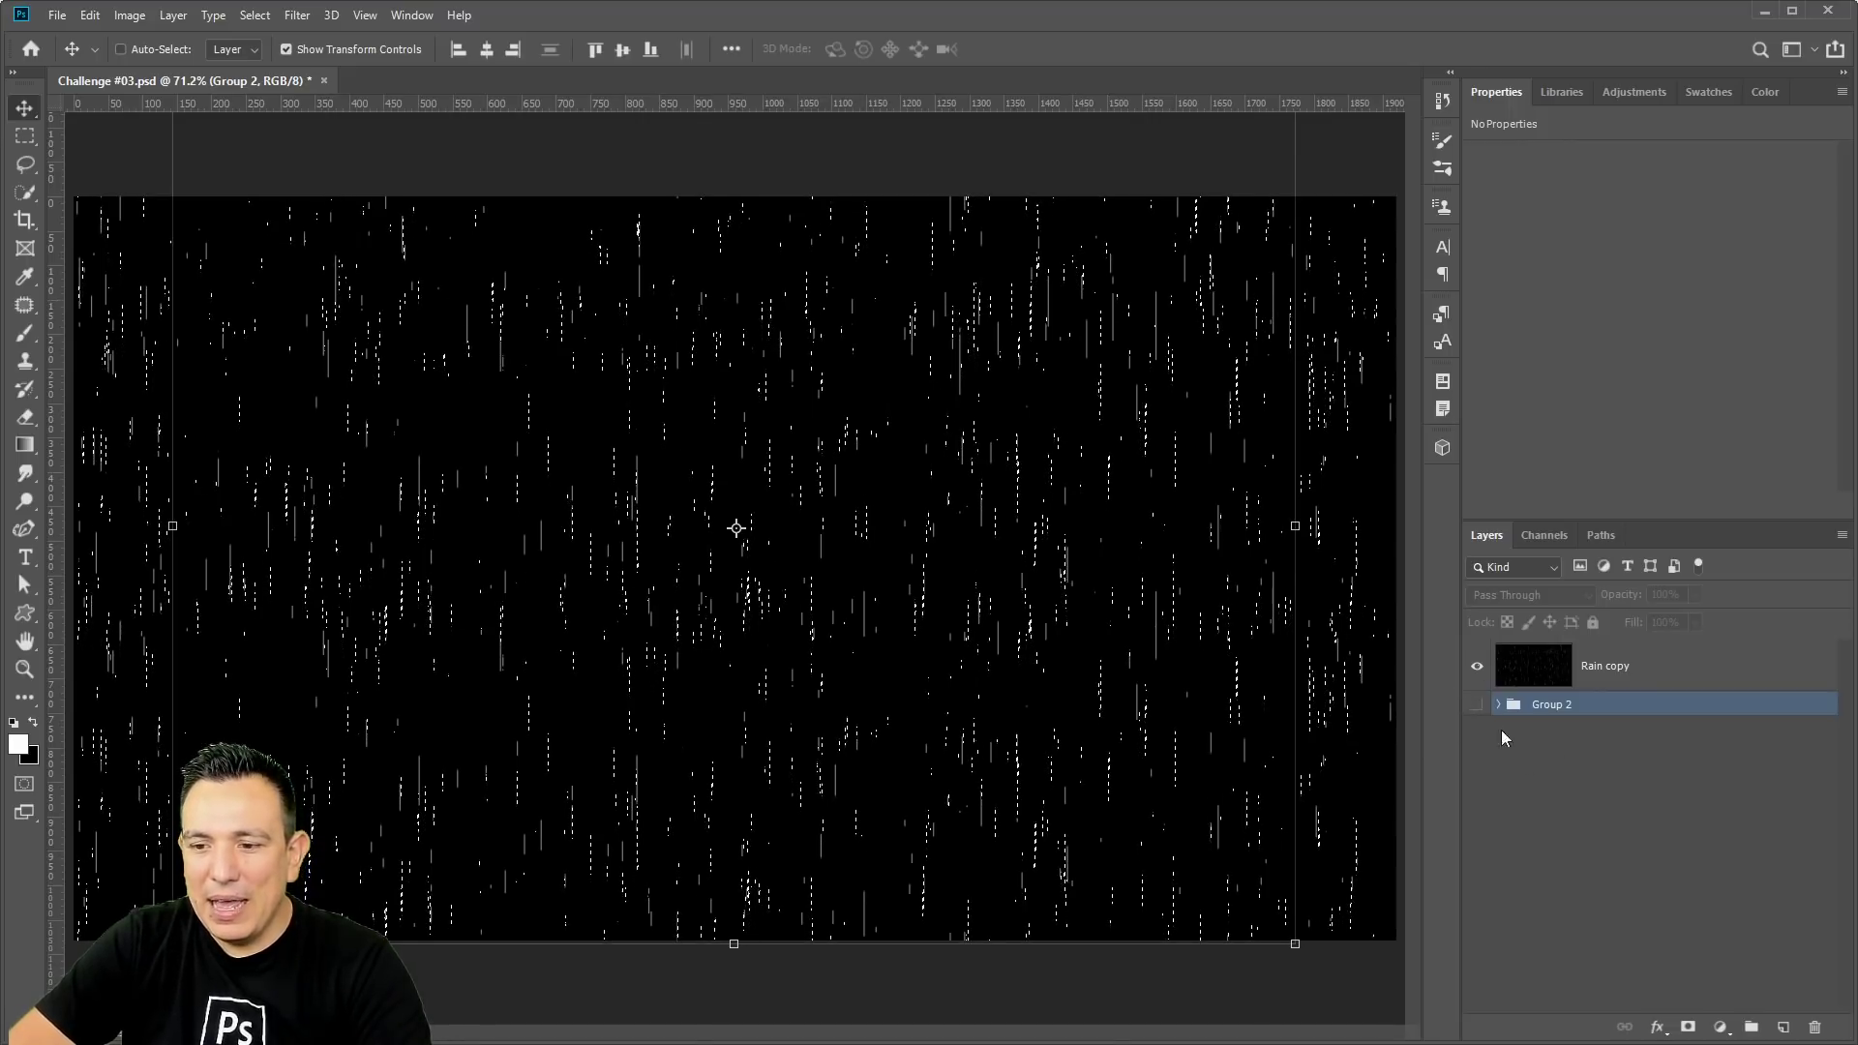
pyautogui.click(1477, 670)
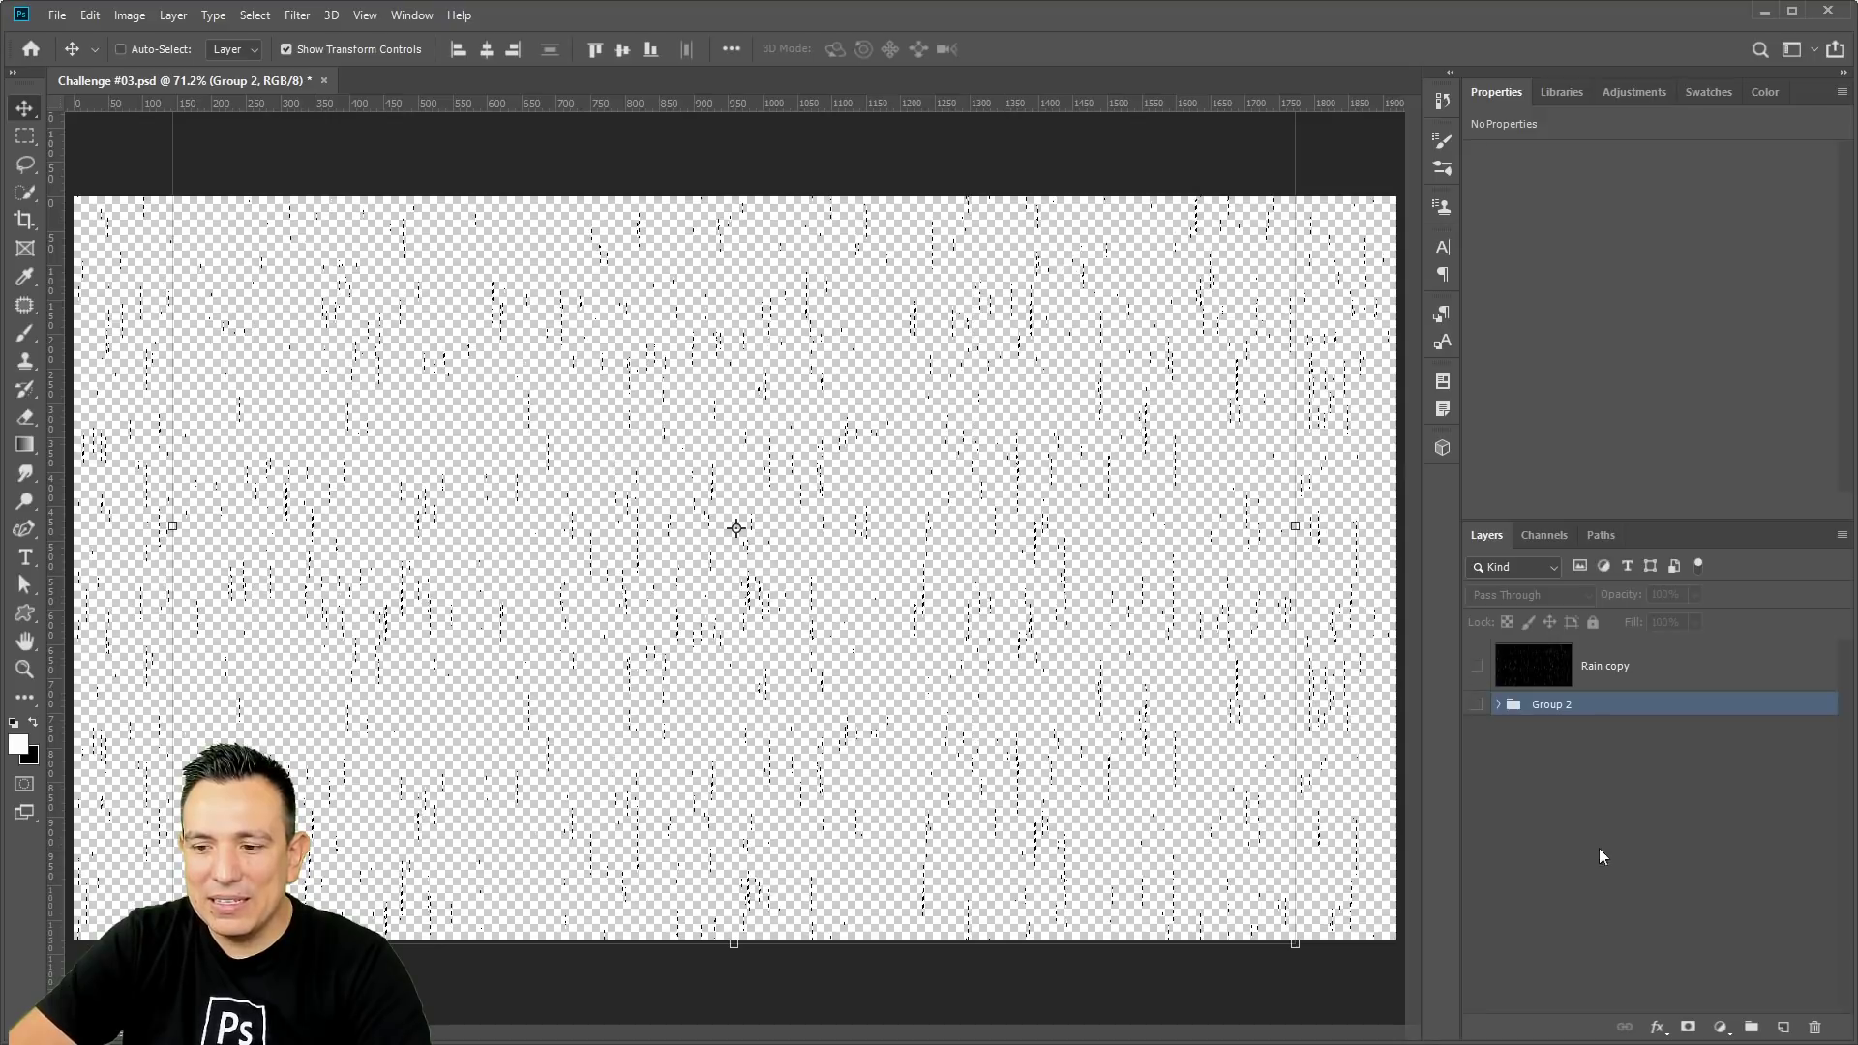
# Add a white Solid Color fill layer above Group 2, masked by the rain streak selection.
pyautogui.click(1721, 1026)
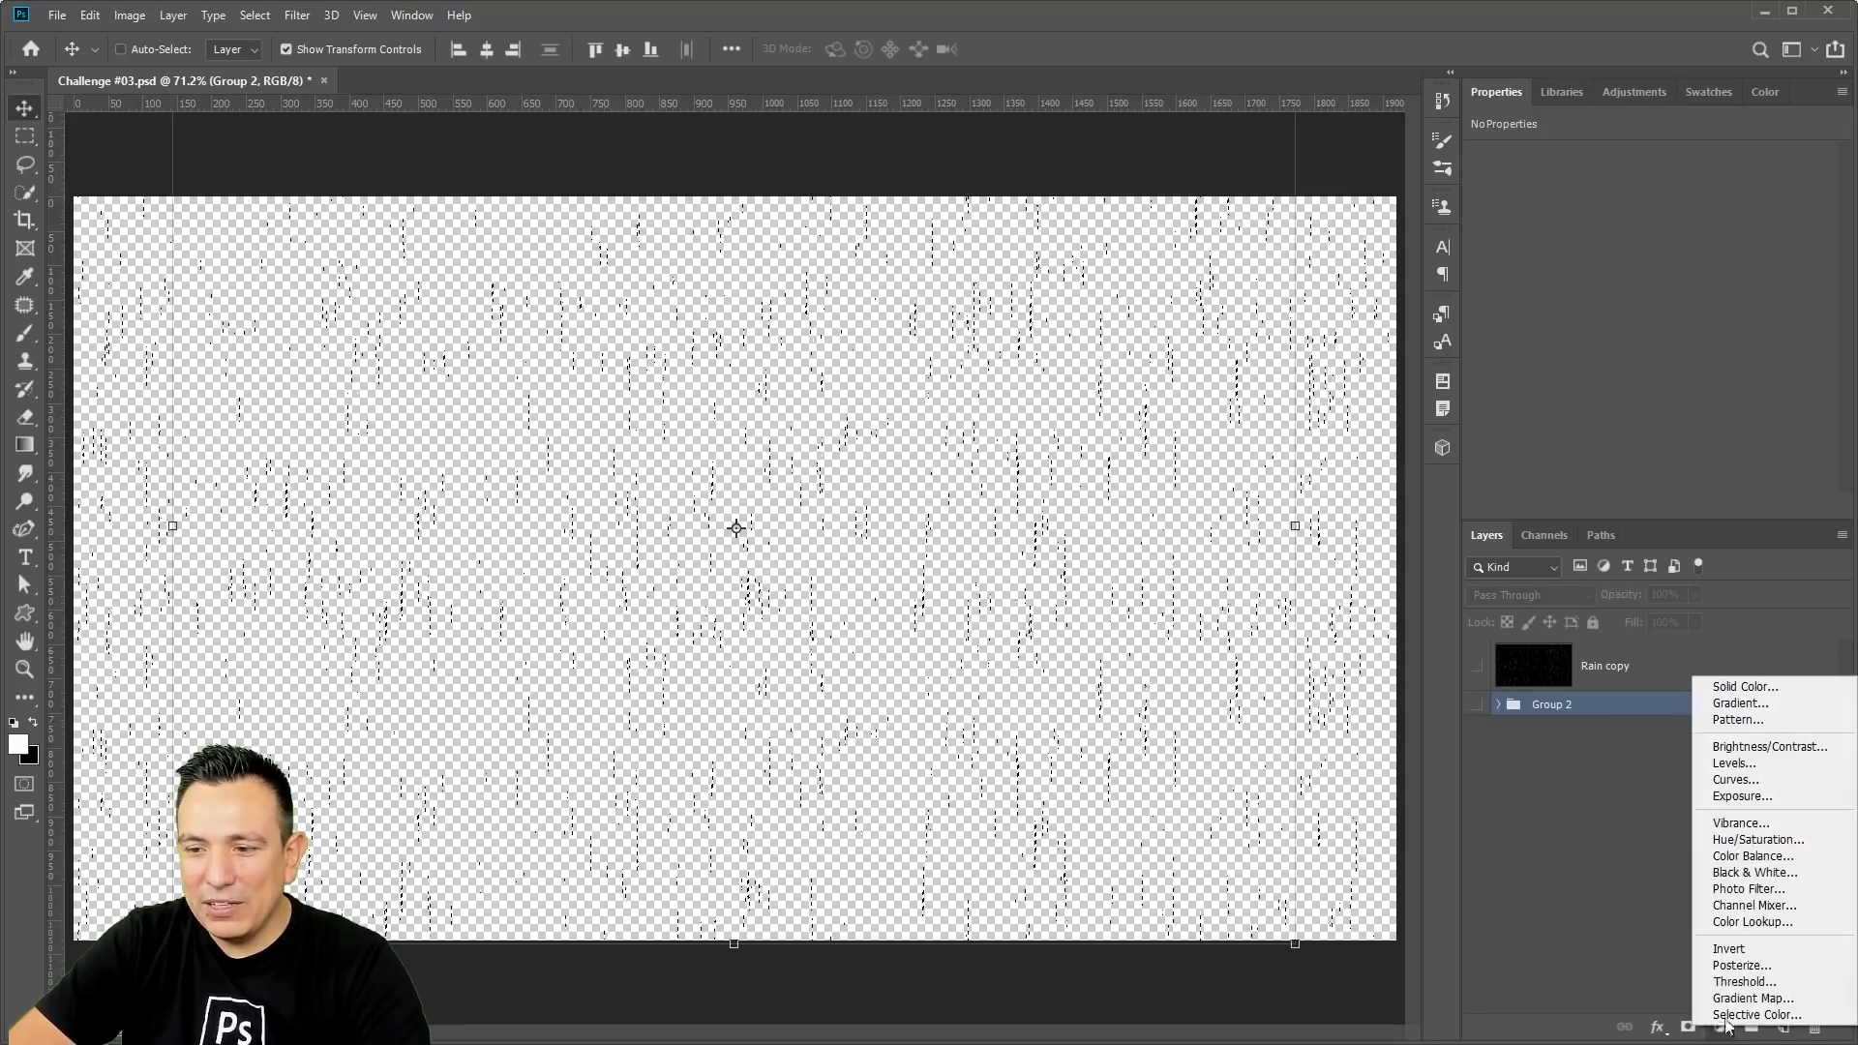
pyautogui.click(1749, 688)
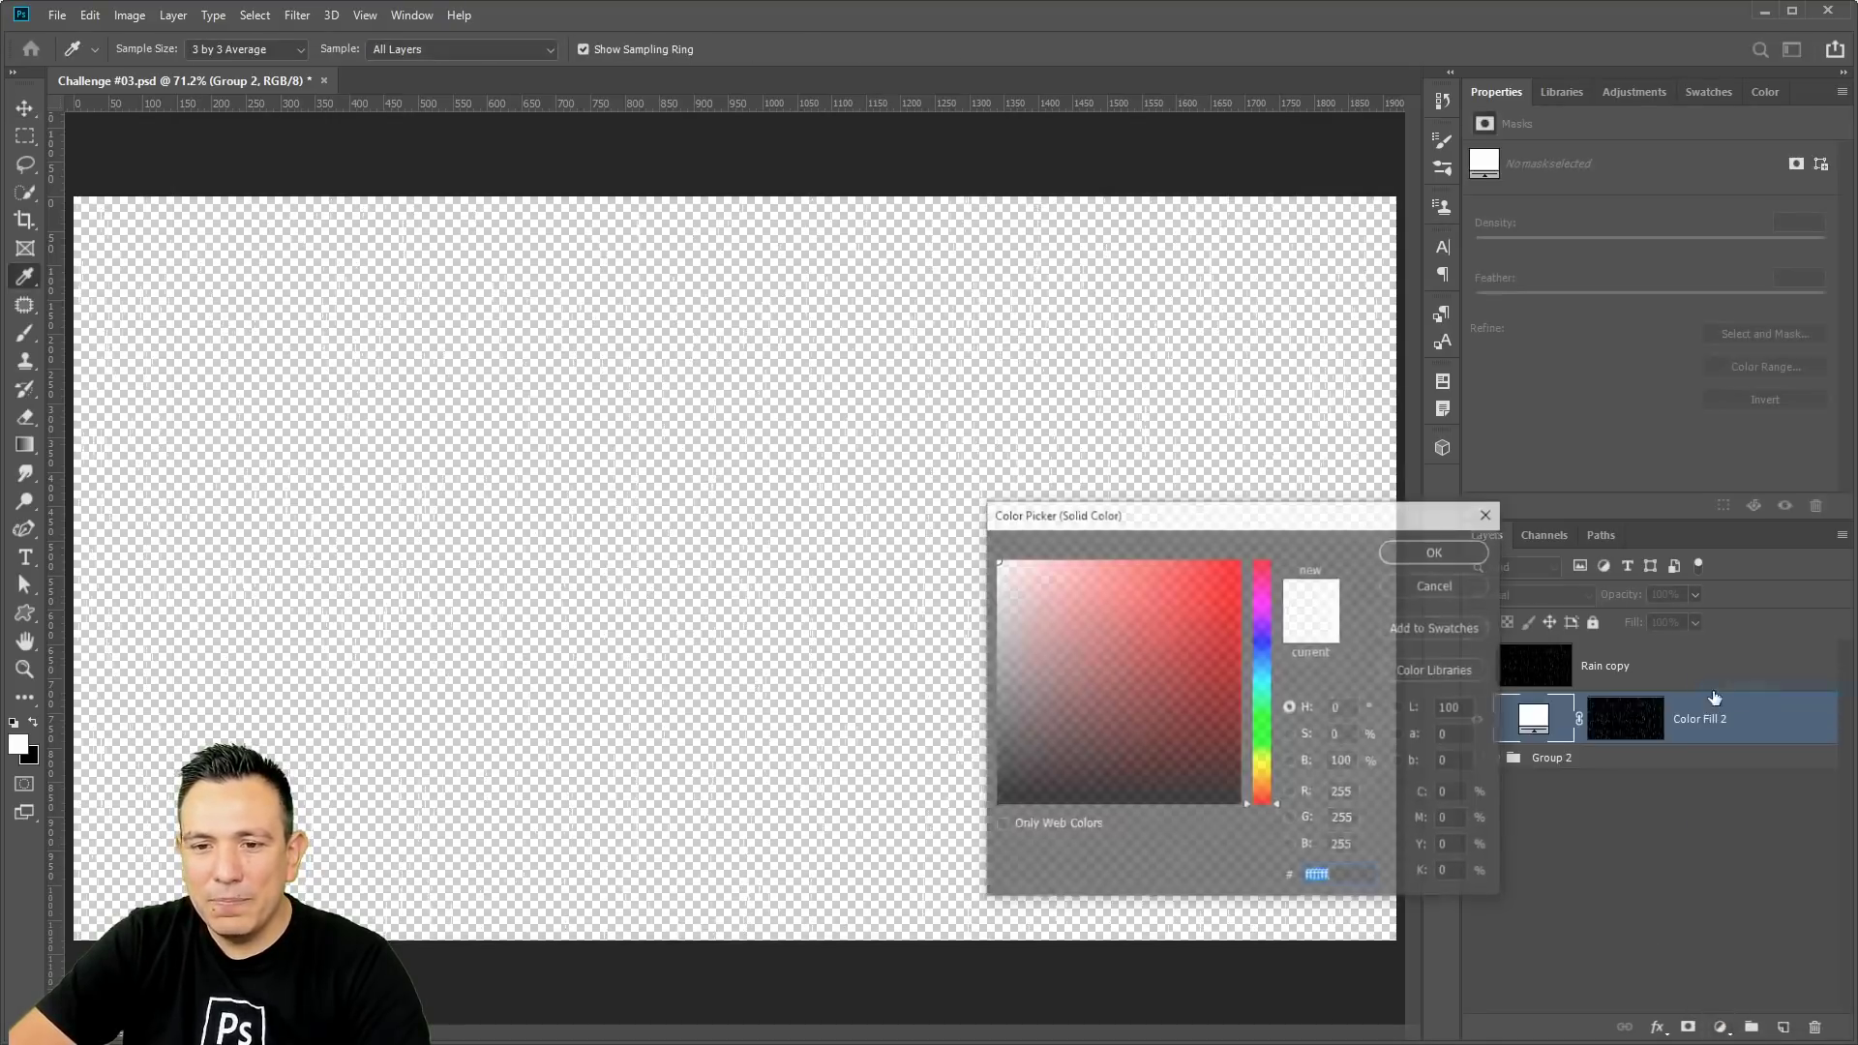
pyautogui.click(1436, 550)
pyautogui.click(1476, 667)
pyautogui.click(1477, 668)
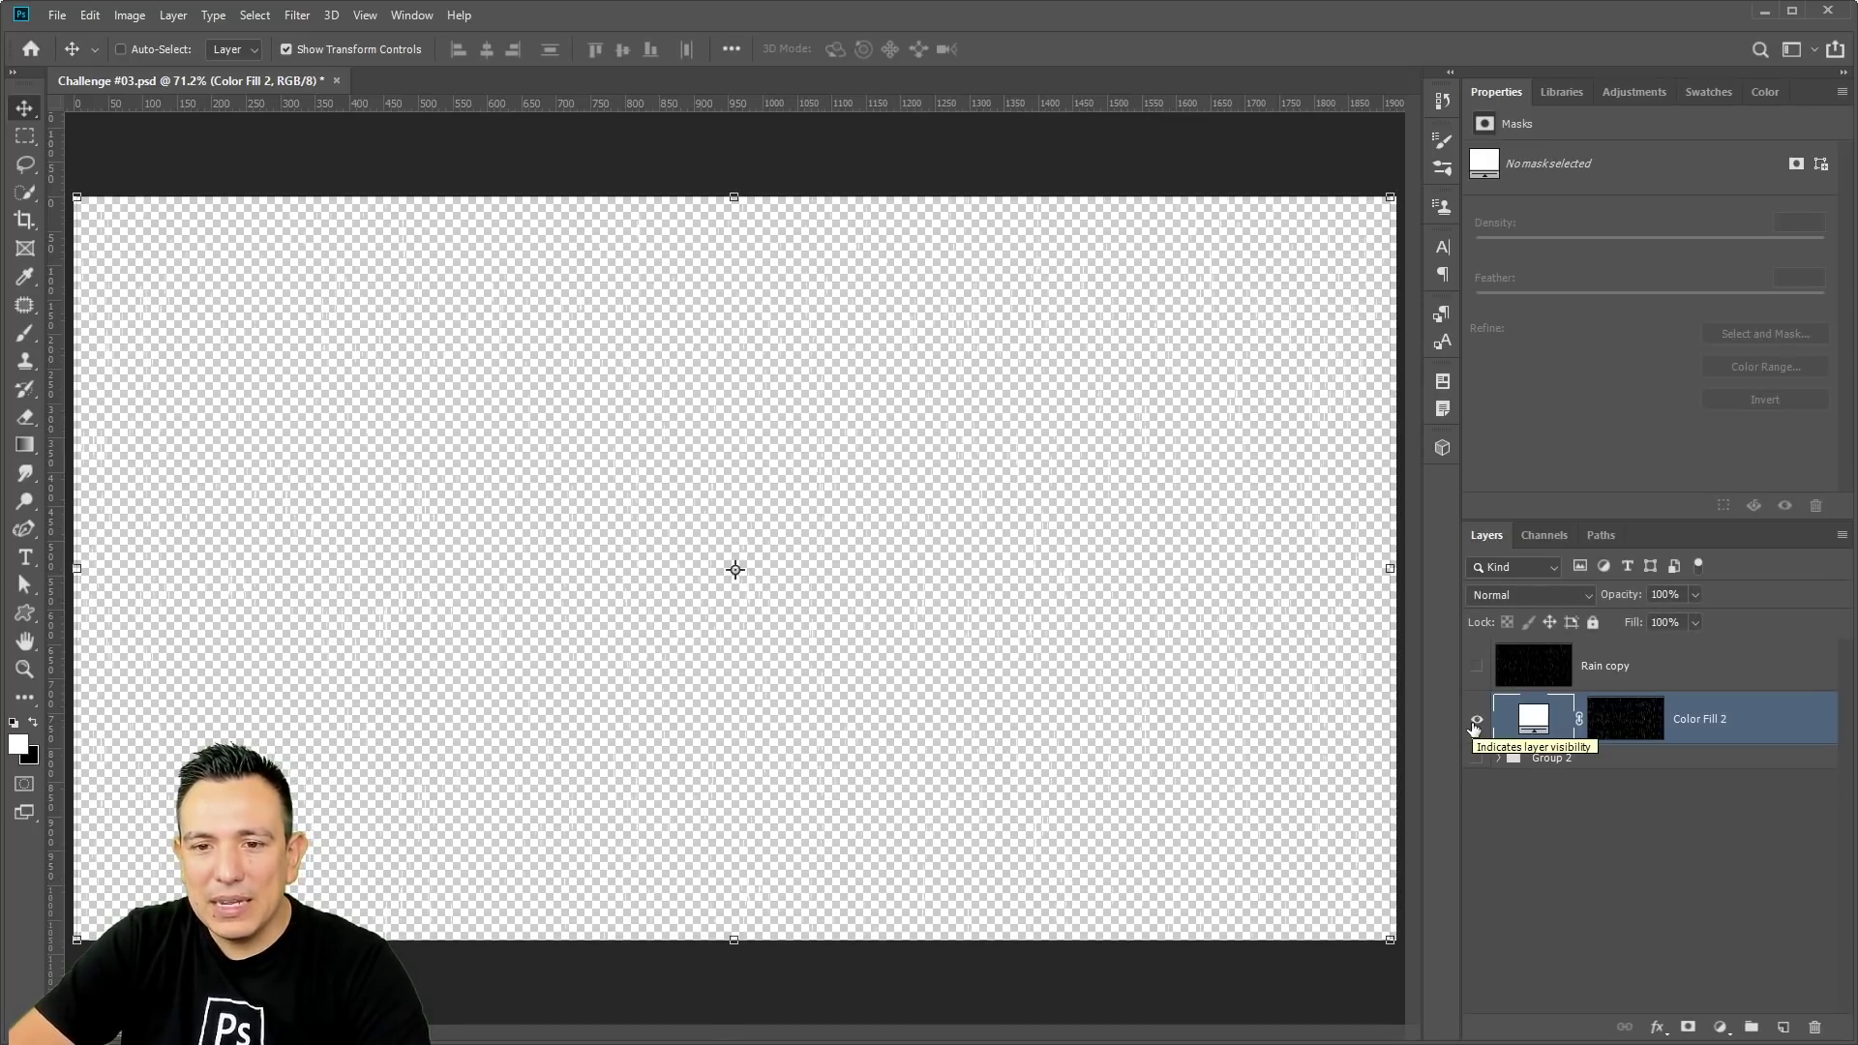
# Define a pattern named Rain from the isolated white rain streaks.
pyautogui.click(90, 15)
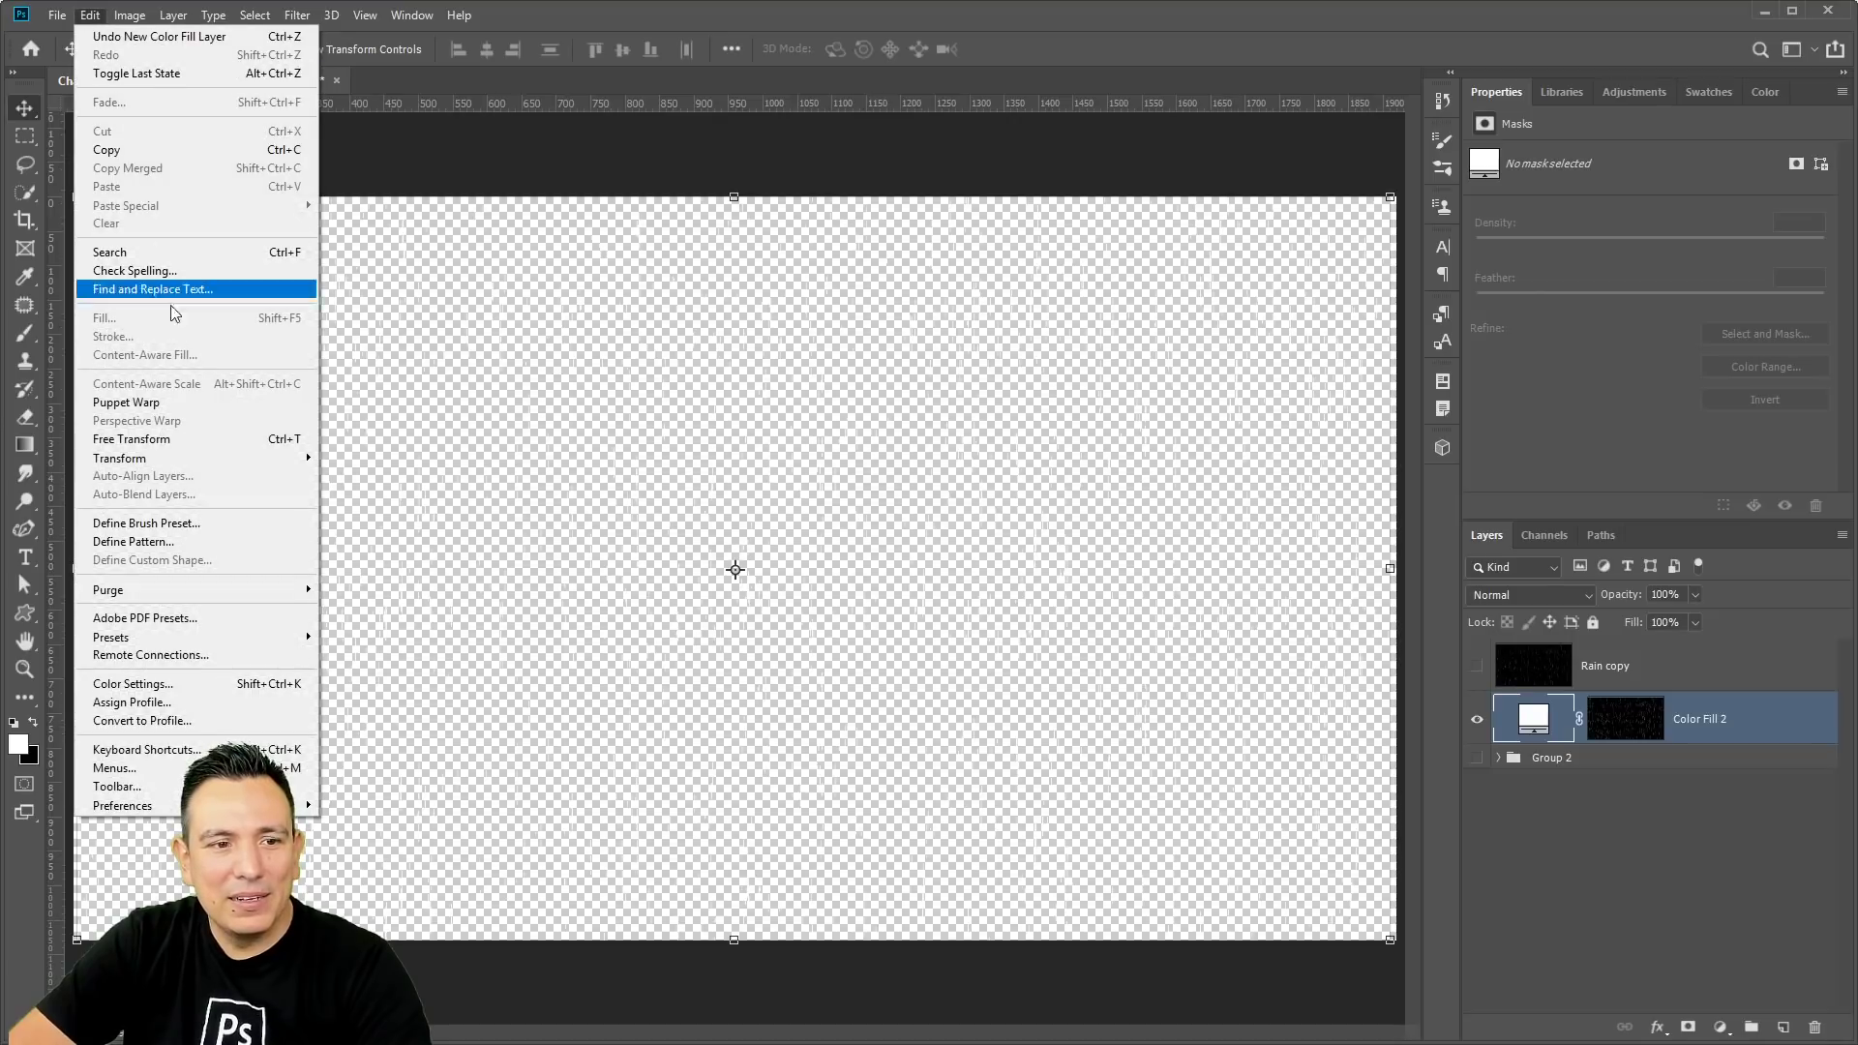
pyautogui.click(181, 542)
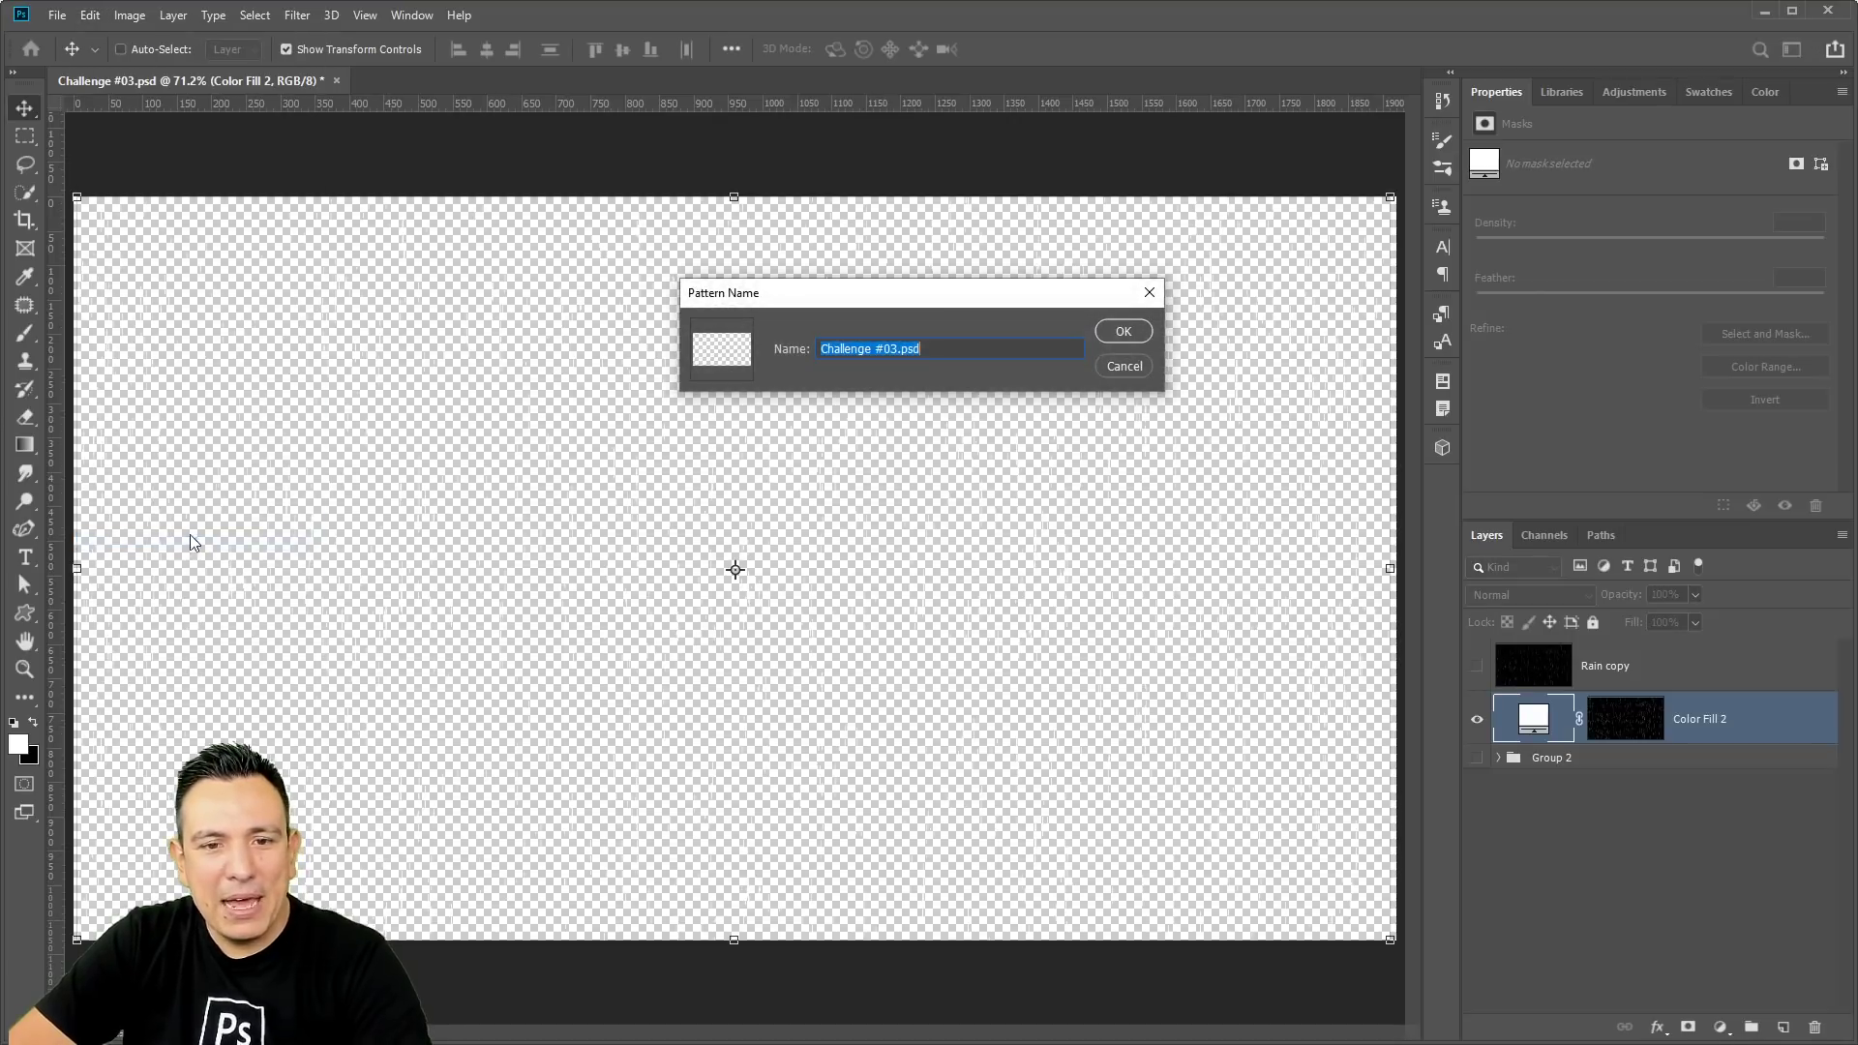
pyautogui.write('Rain')
pyautogui.press('Return')
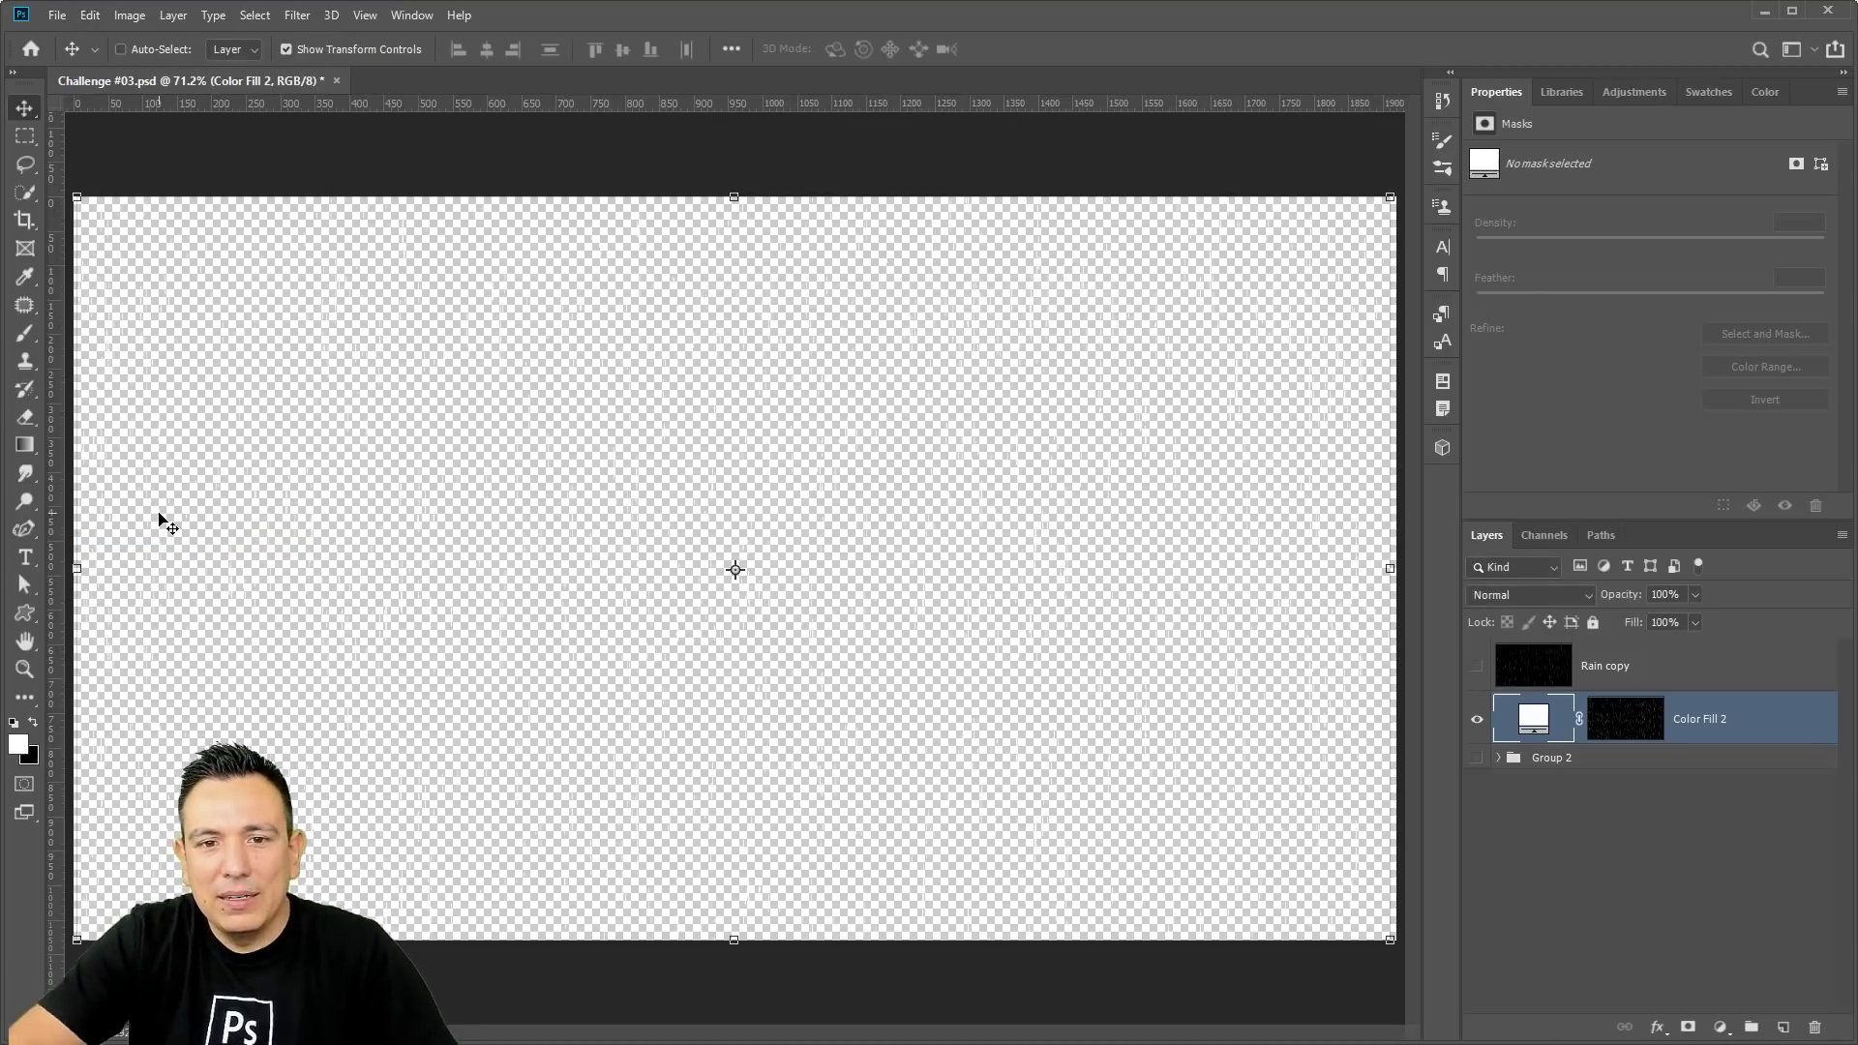
# Show only Group 2 and add a Pattern fill layer directly above it using the Rain pattern at 67% scale.
pyautogui.click(1476, 758)
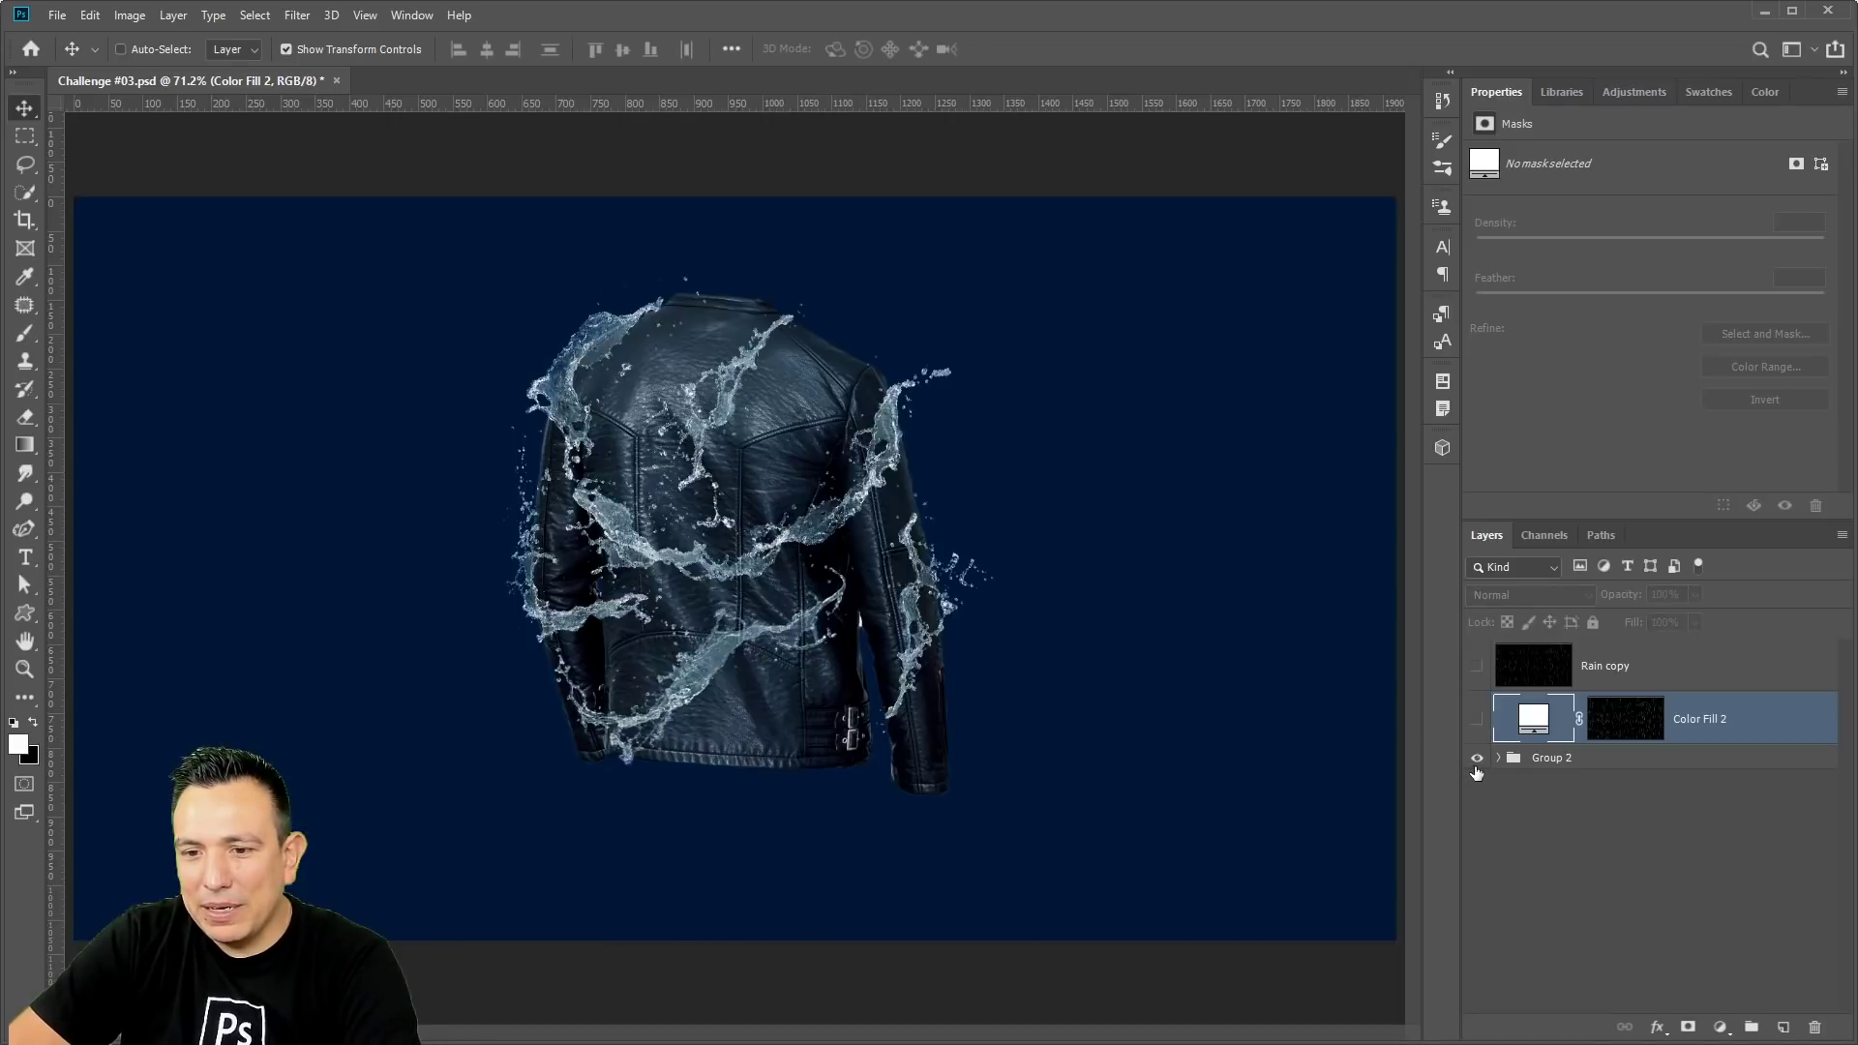
pyautogui.click(1631, 766)
pyautogui.click(1719, 1027)
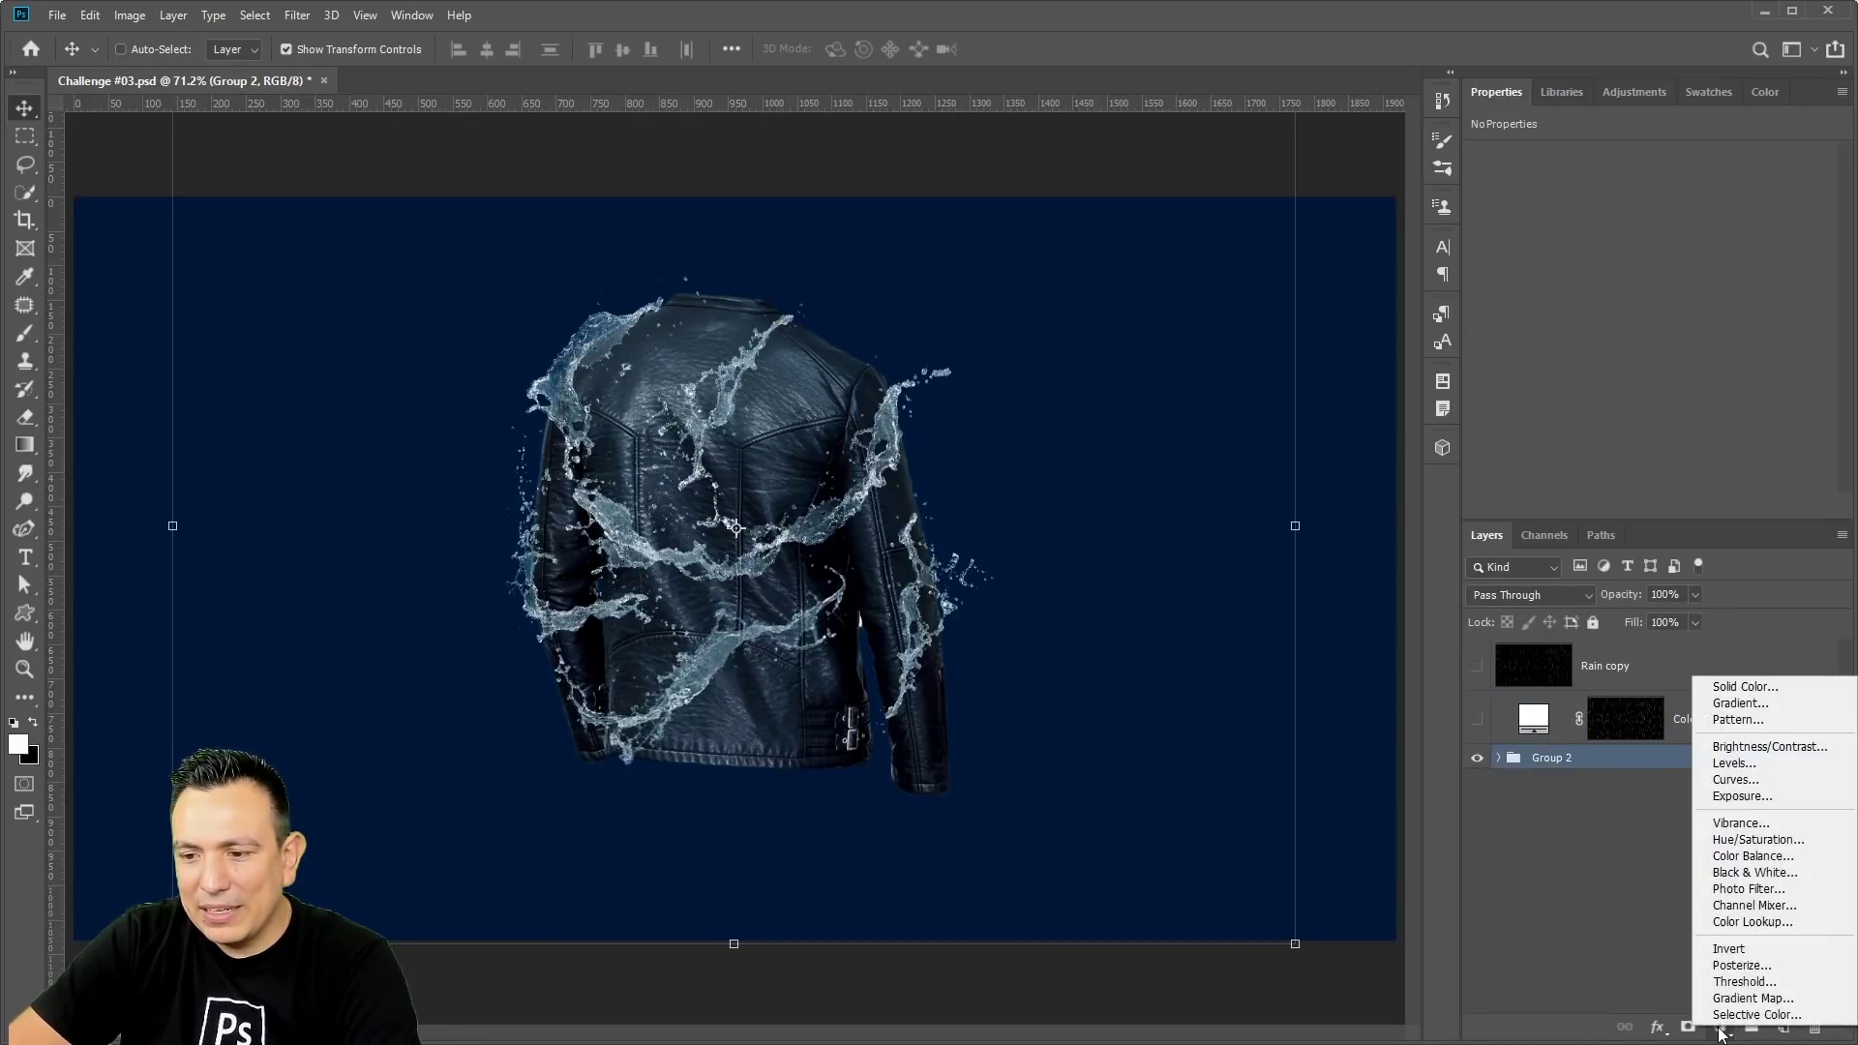
pyautogui.click(1761, 720)
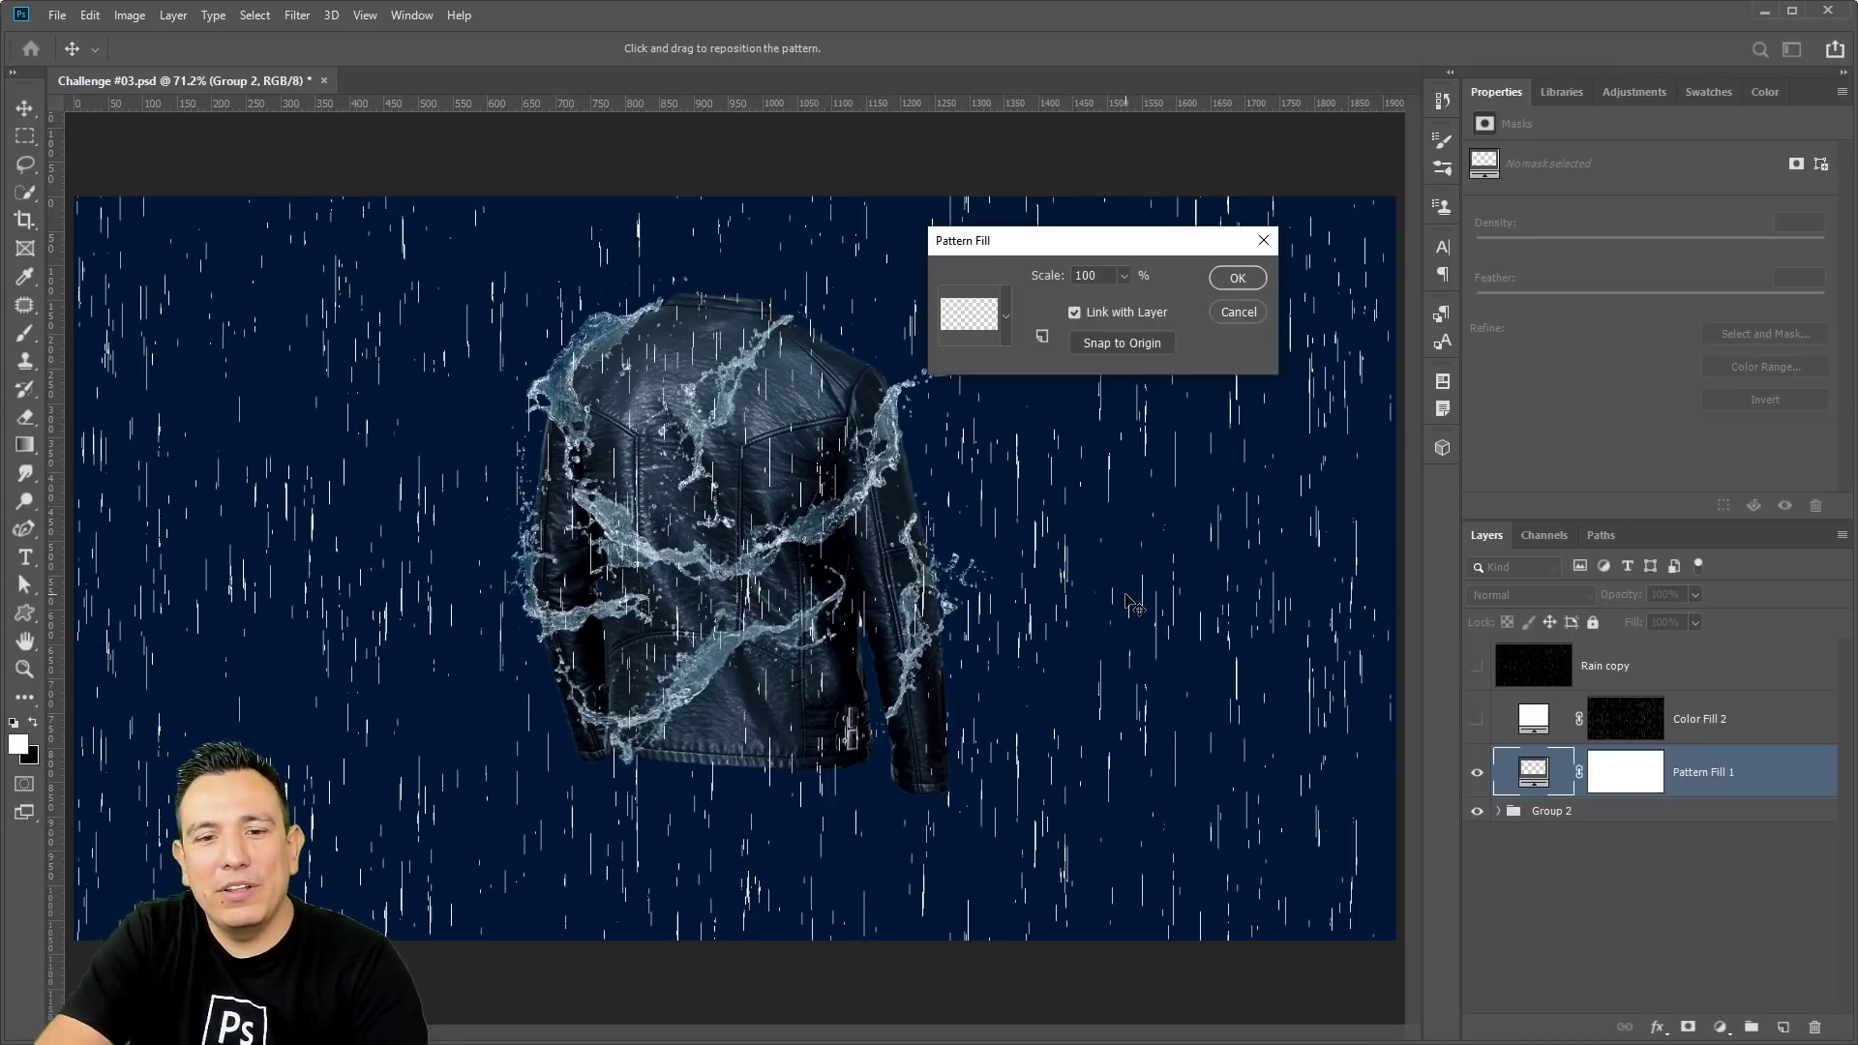
pyautogui.moveTo(679, 518); pyautogui.dragTo(1308, 270)
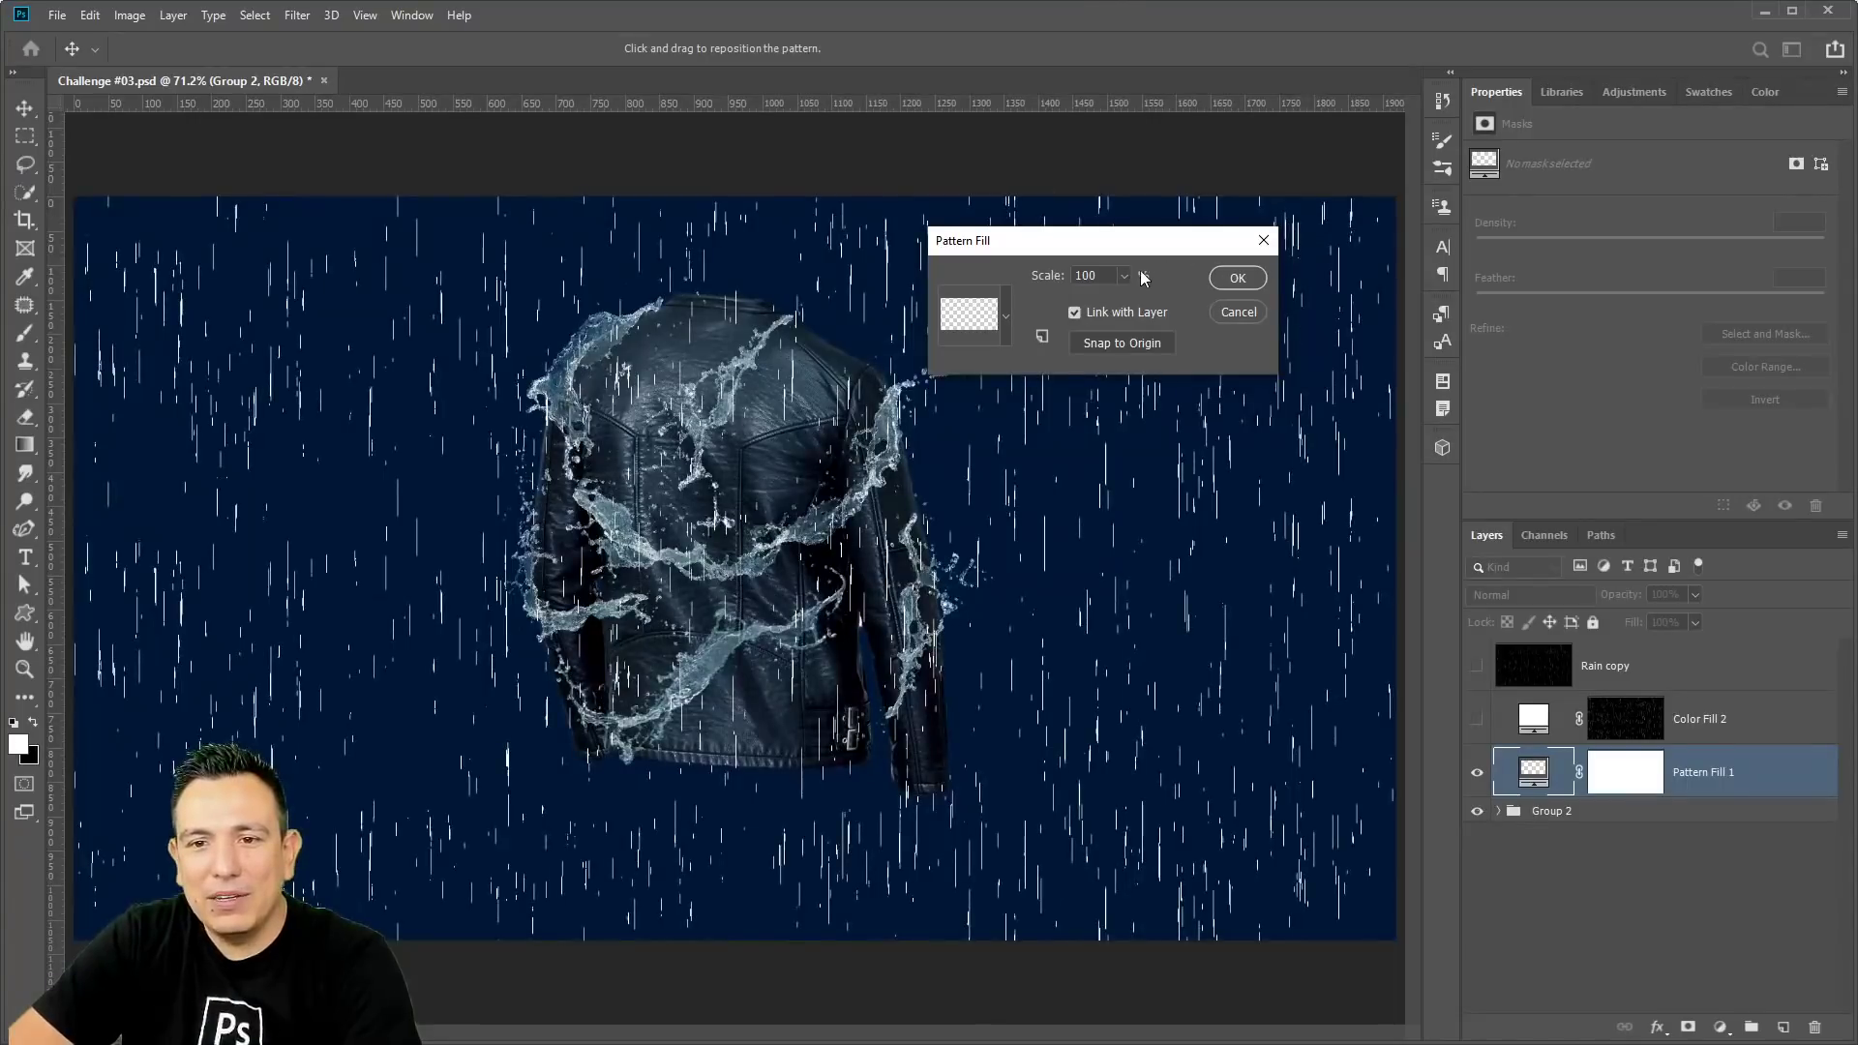
pyautogui.moveTo(1124, 287)
pyautogui.mouseDown()
pyautogui.moveTo(1159, 294)
pyautogui.moveTo(1118, 300)
pyautogui.mouseUp()
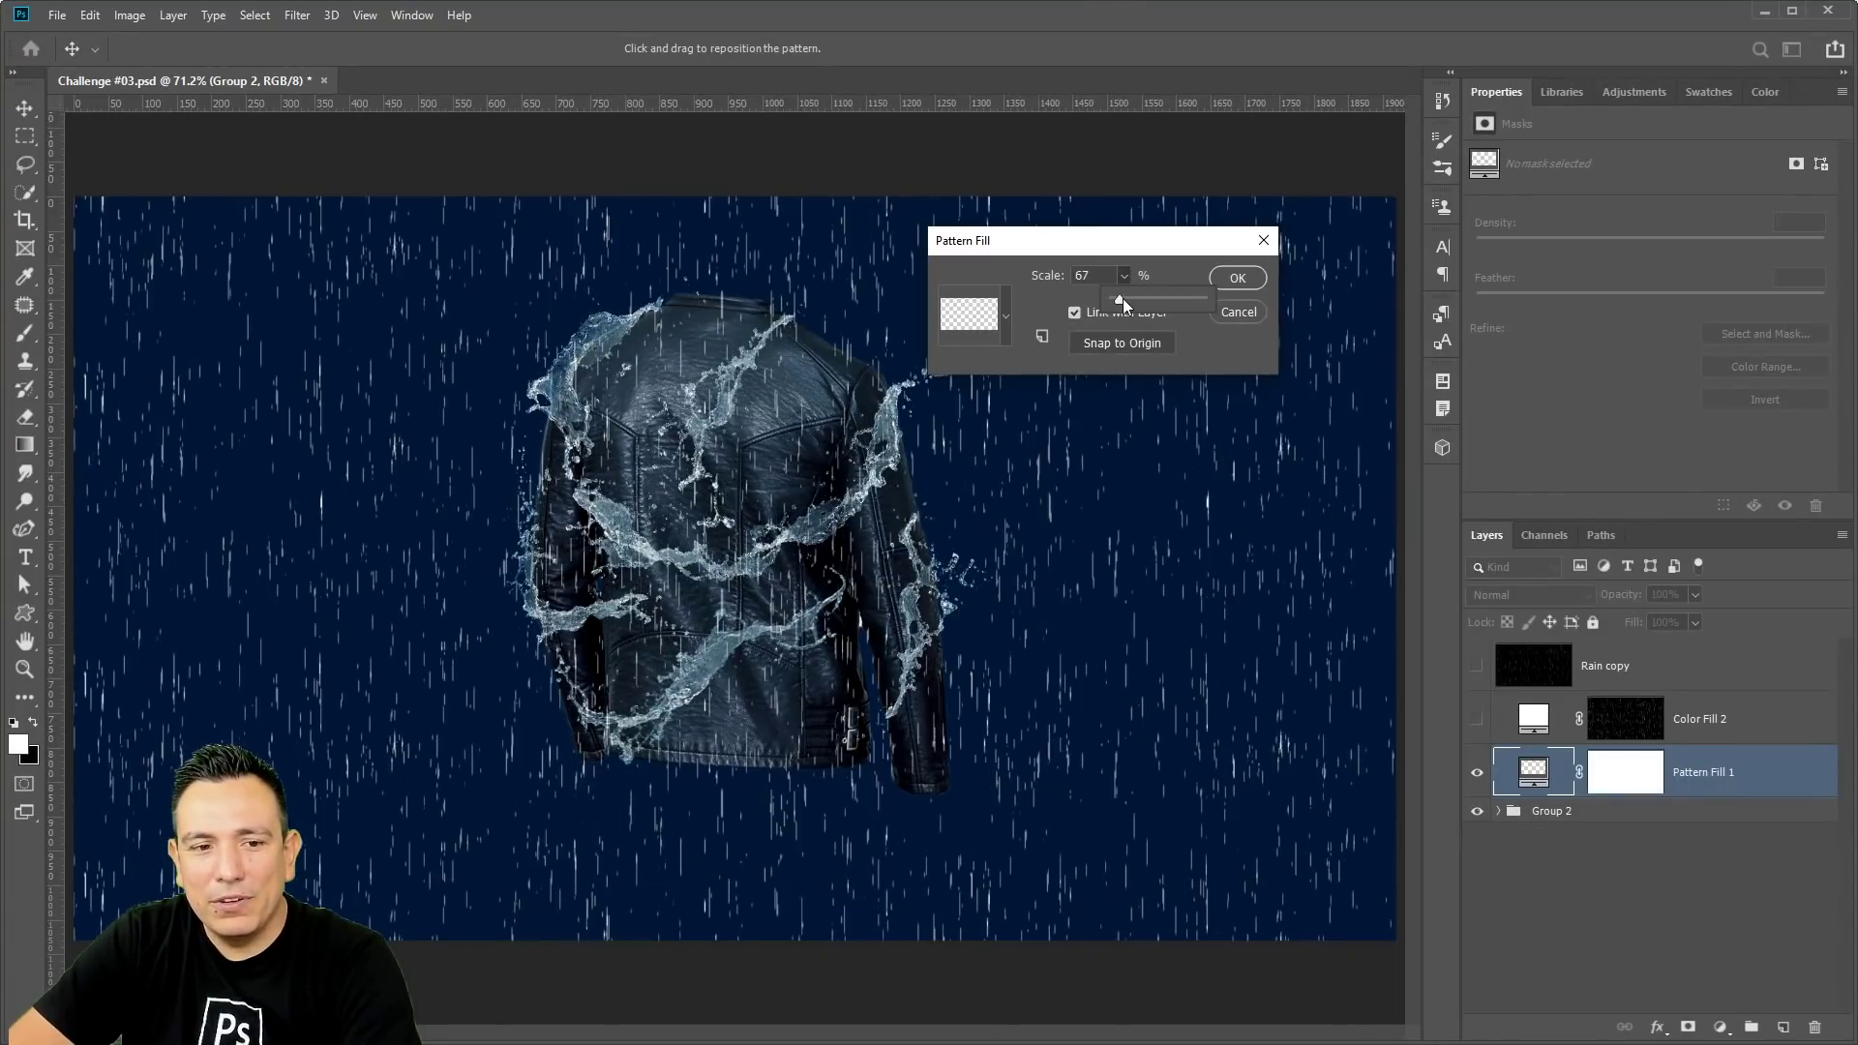
pyautogui.click(1246, 278)
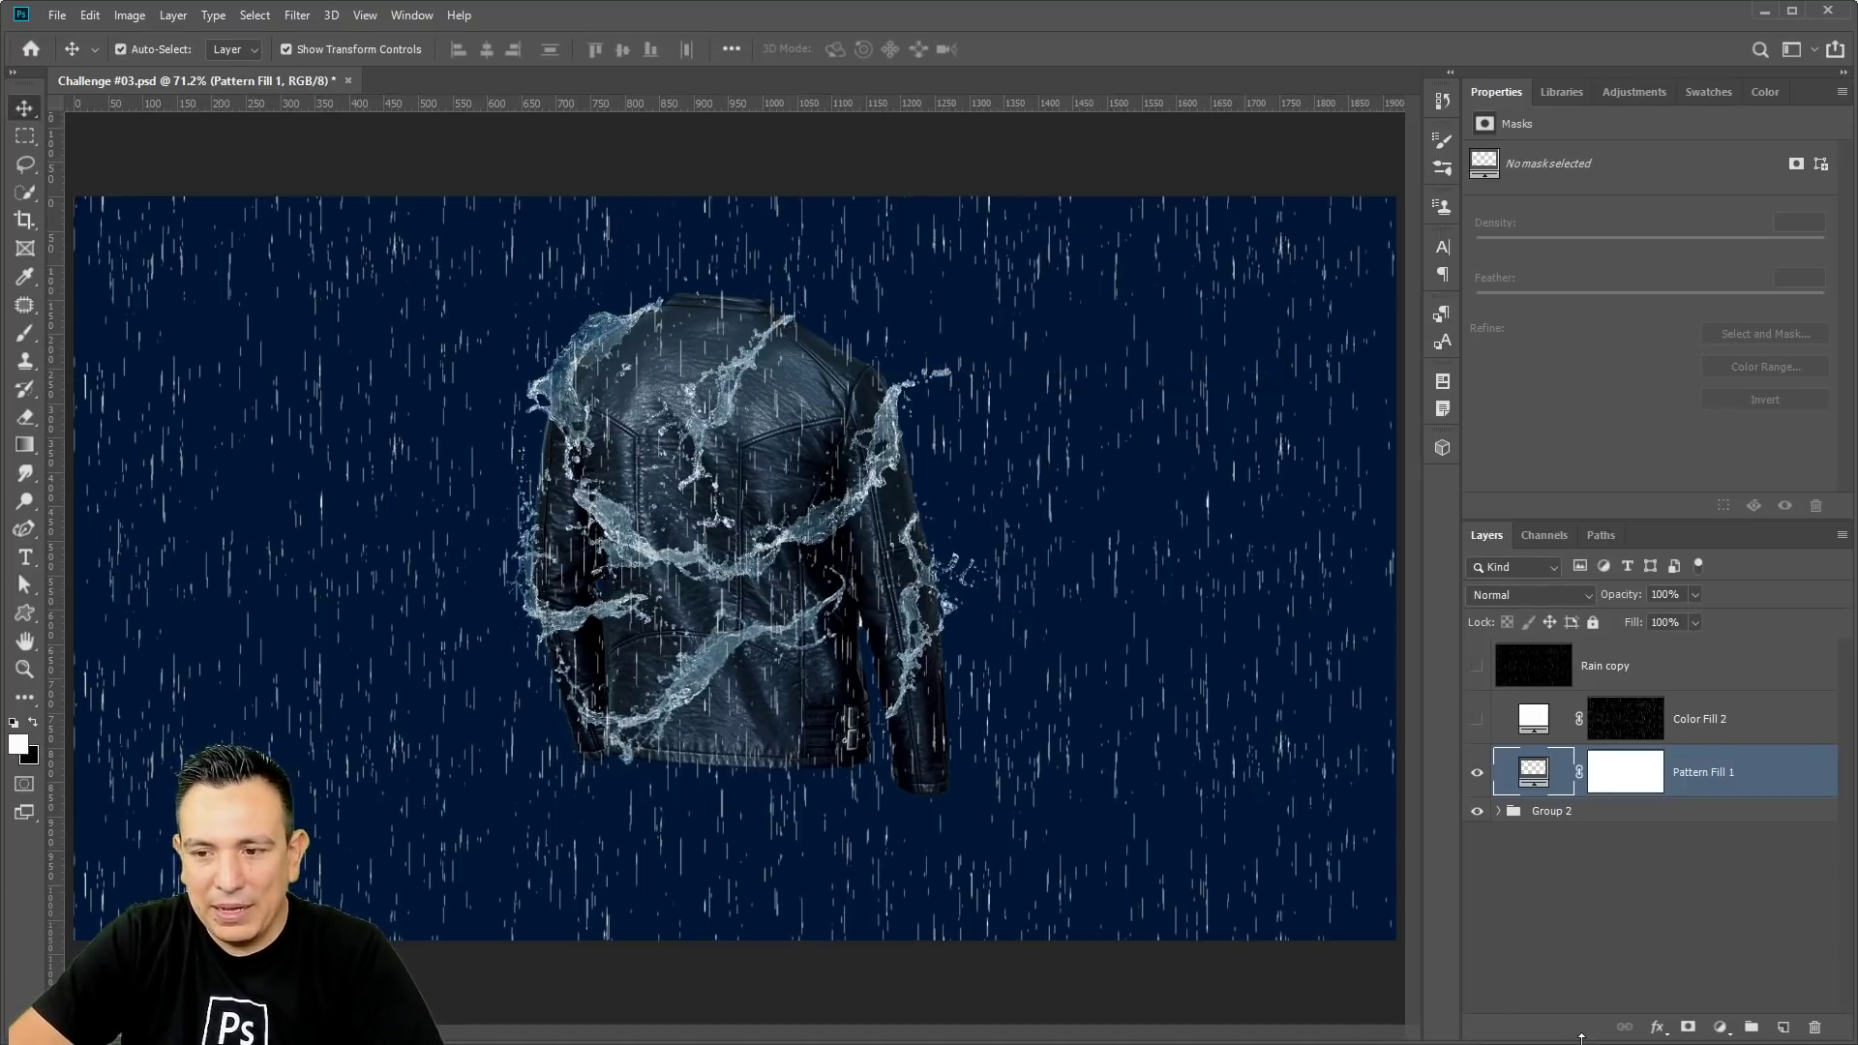
# Duplicate the rain pattern fill layer twice and set the top copy's pattern scale to 127%.
pyautogui.hotkey('ctrl', 'j')
pyautogui.hotkey('ctrl', 'j')
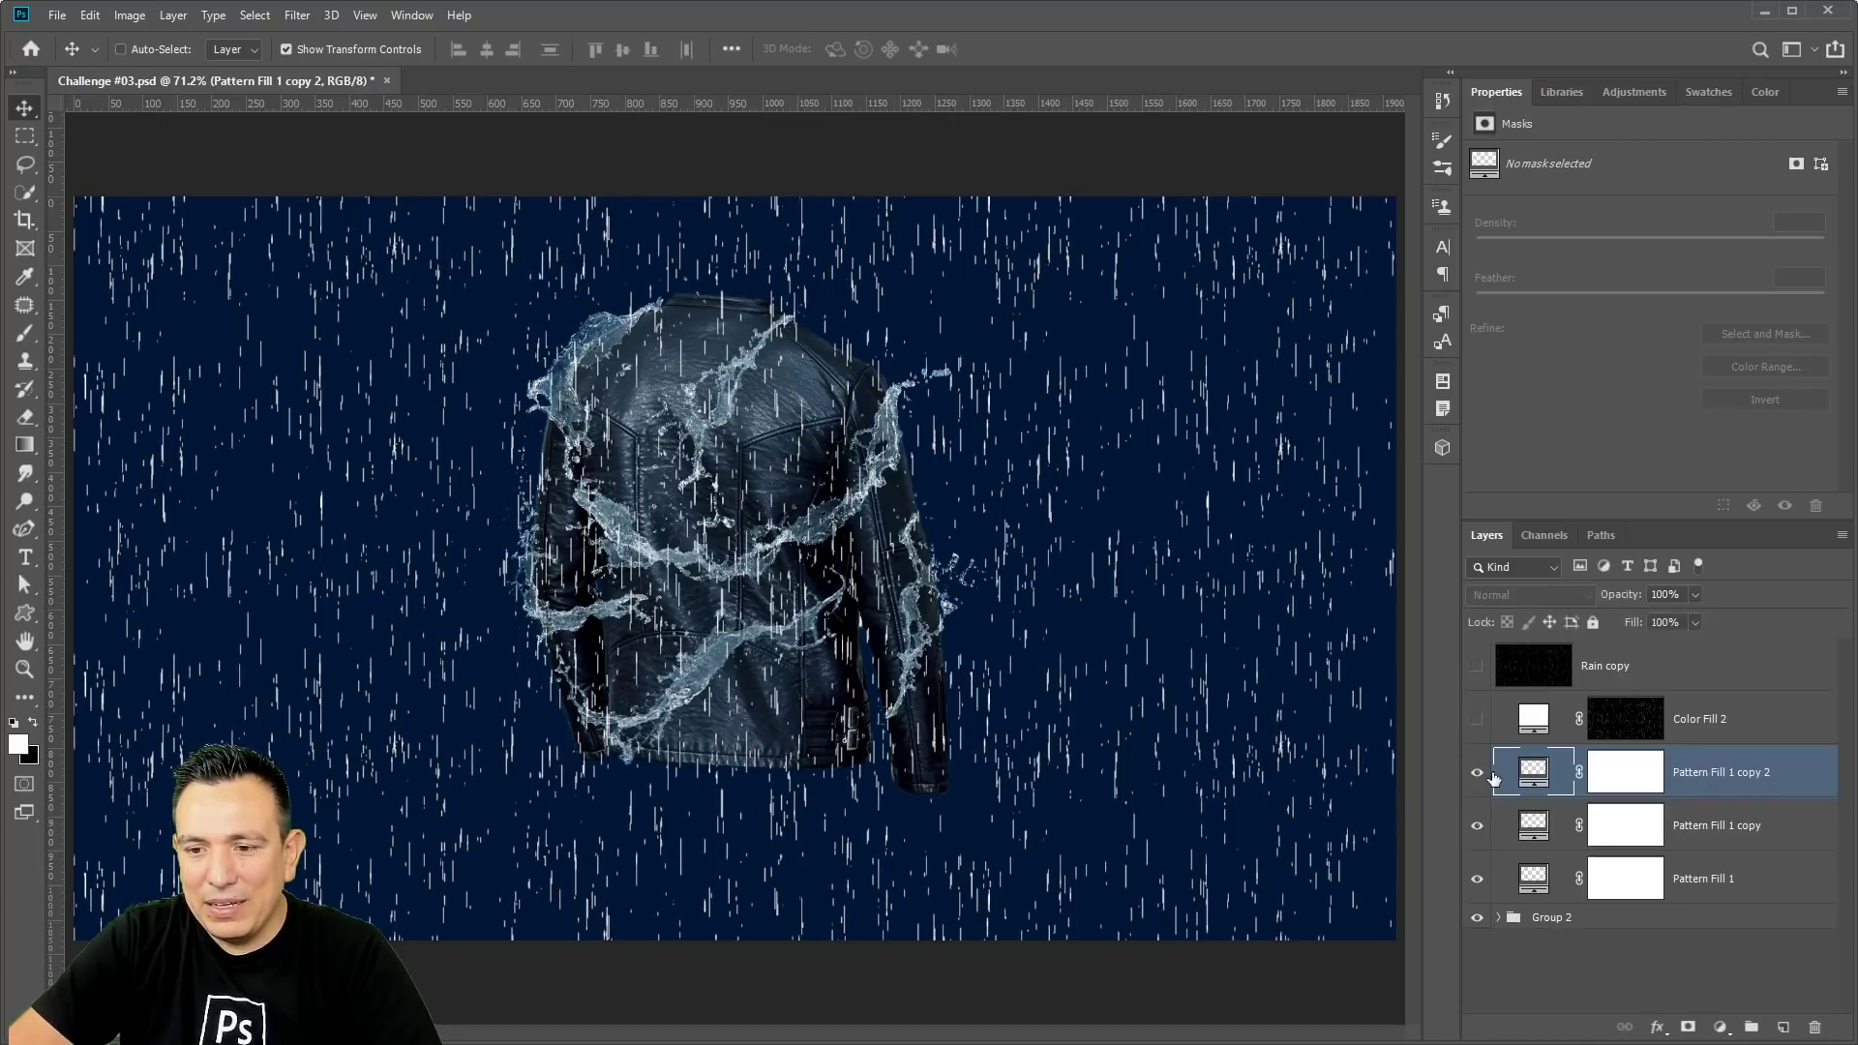
pyautogui.doubleClick(1533, 772)
pyautogui.moveTo(1052, 278); pyautogui.dragTo(1055, 281)
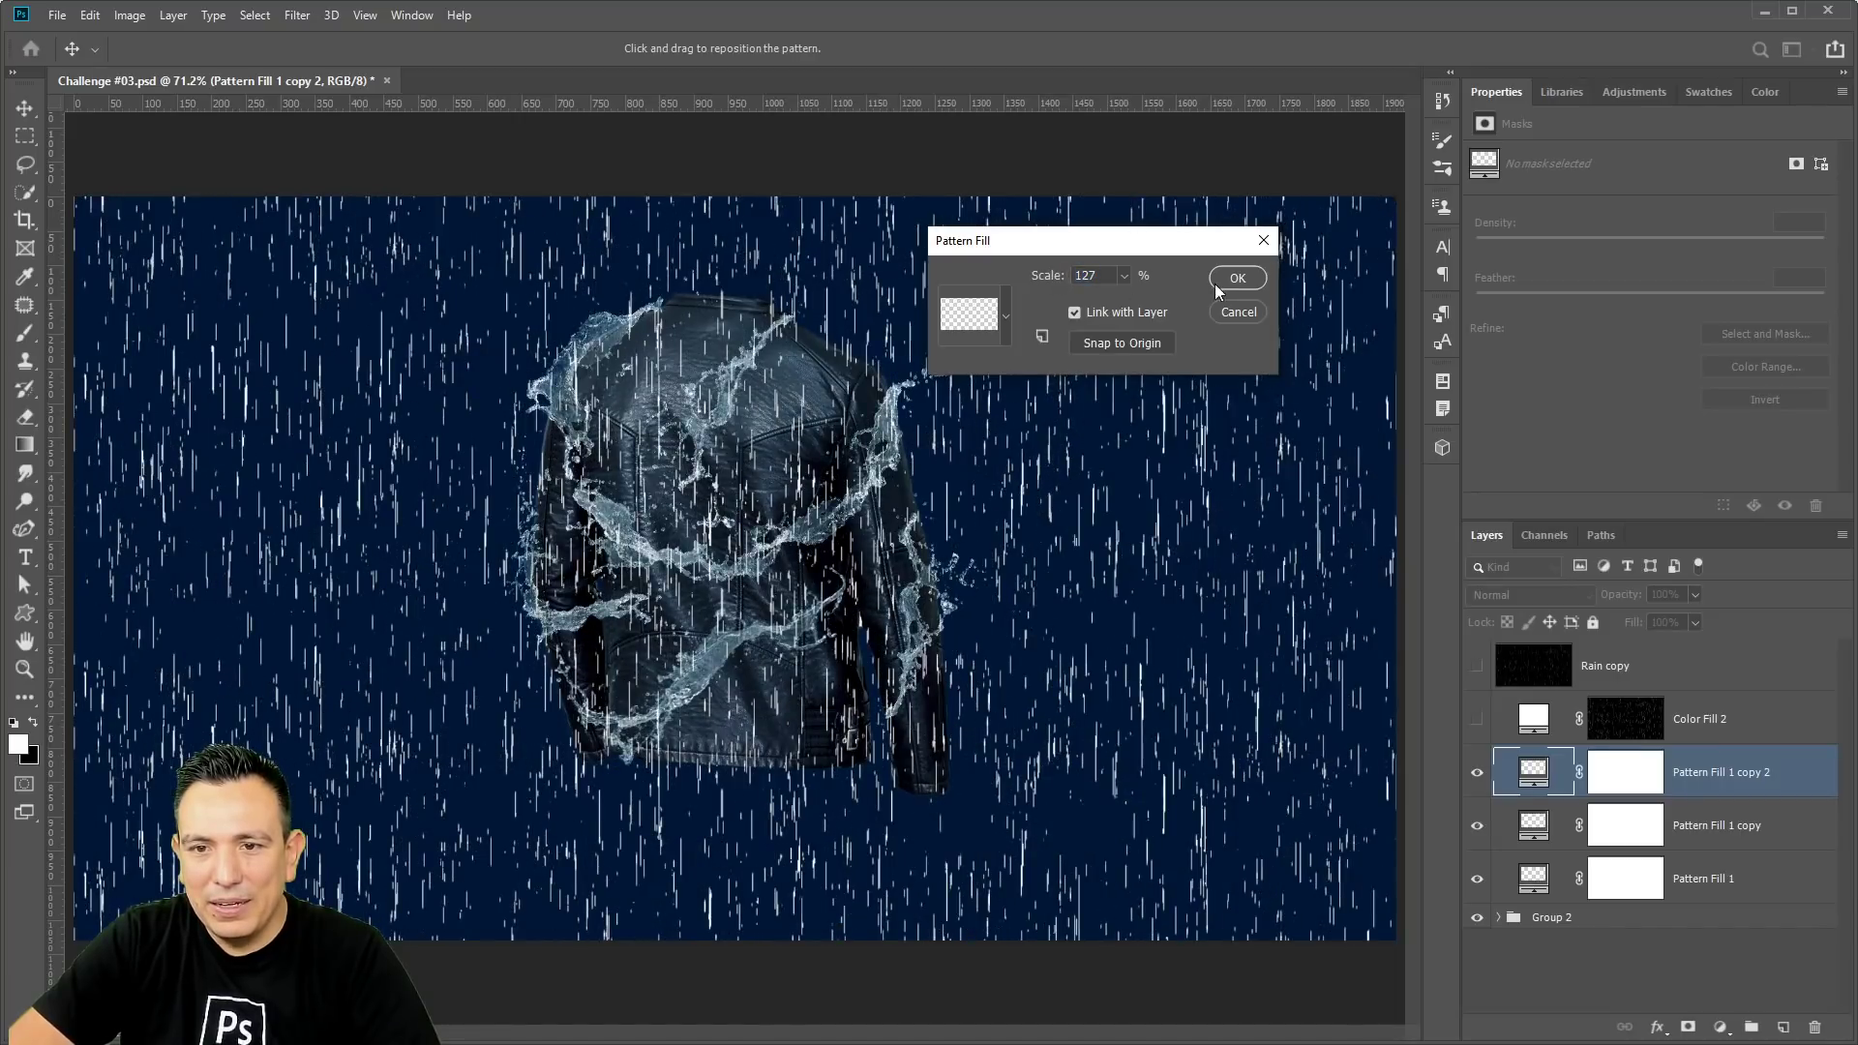
pyautogui.click(1237, 279)
# Rasterize the top rain pattern copy and apply a Gaussian Blur with a 1.9 pixel radius.
pyautogui.rightClick(1786, 782)
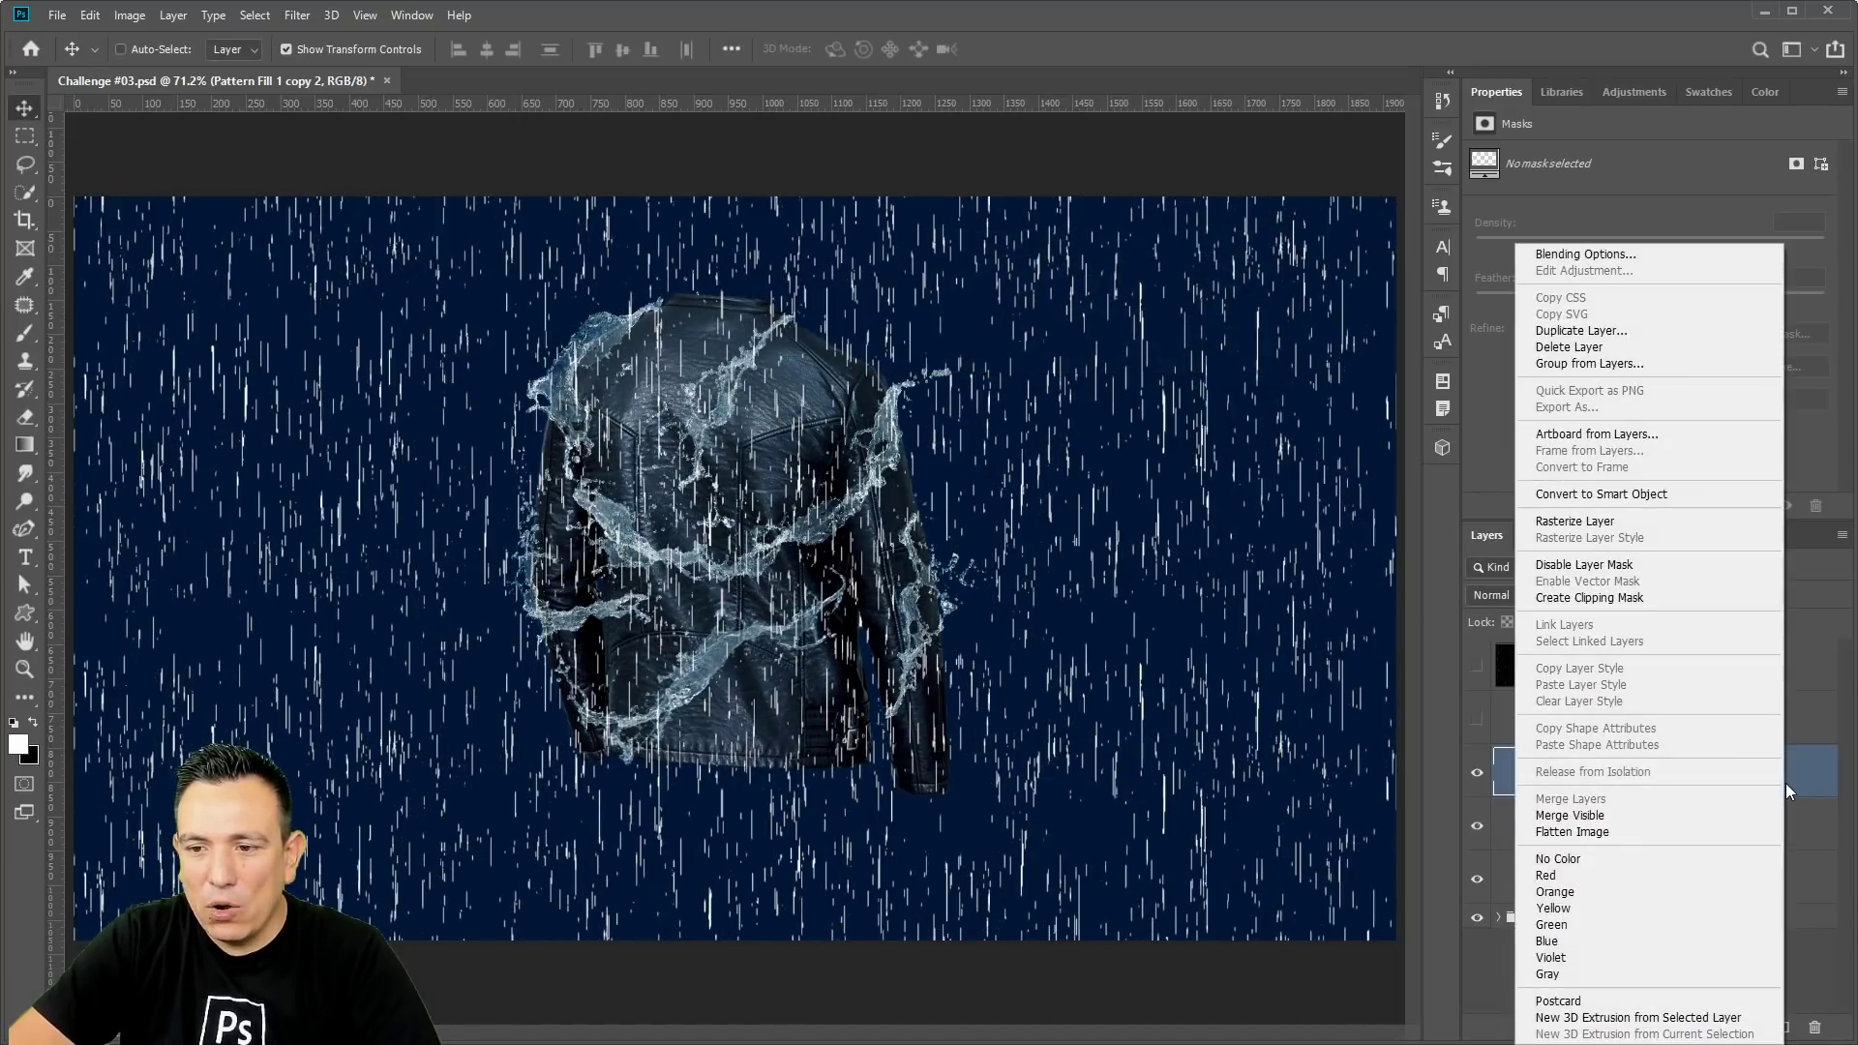
pyautogui.click(1599, 523)
pyautogui.click(297, 16)
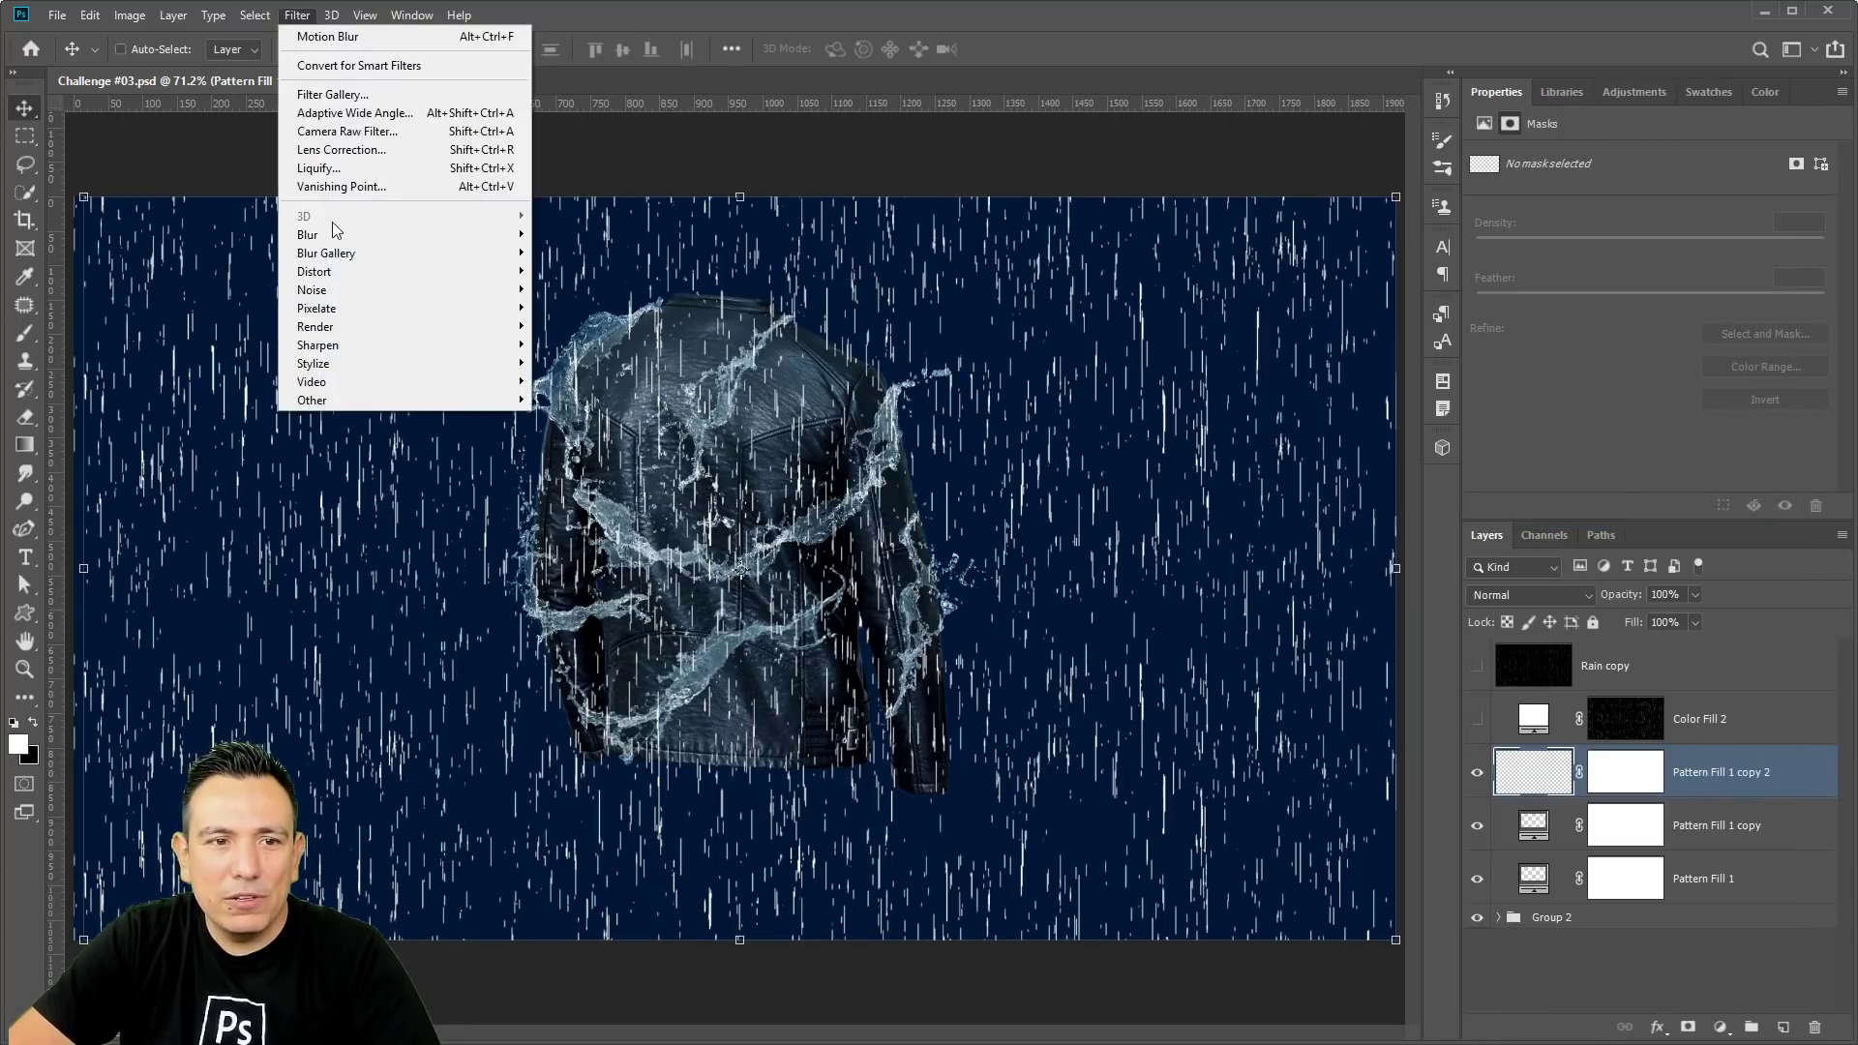
pyautogui.moveTo(341, 237)
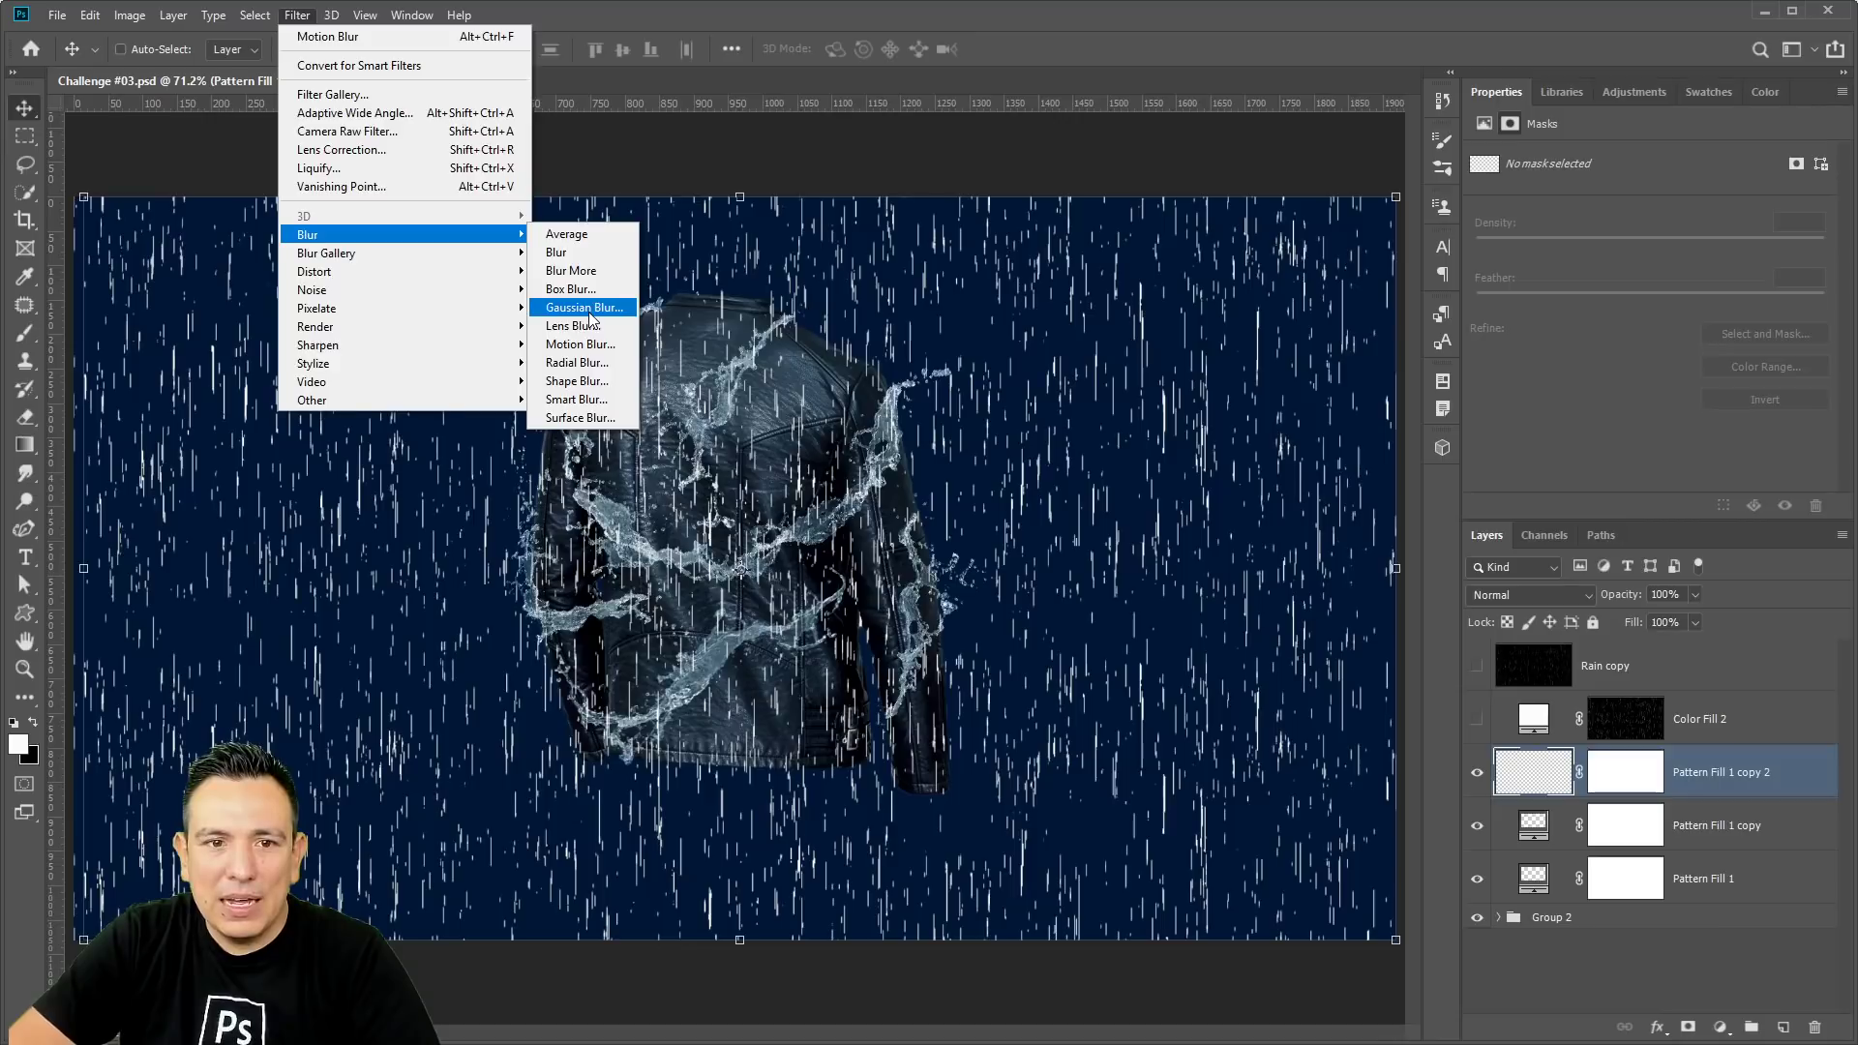
pyautogui.click(584, 308)
pyautogui.moveTo(534, 425); pyautogui.dragTo(525, 423)
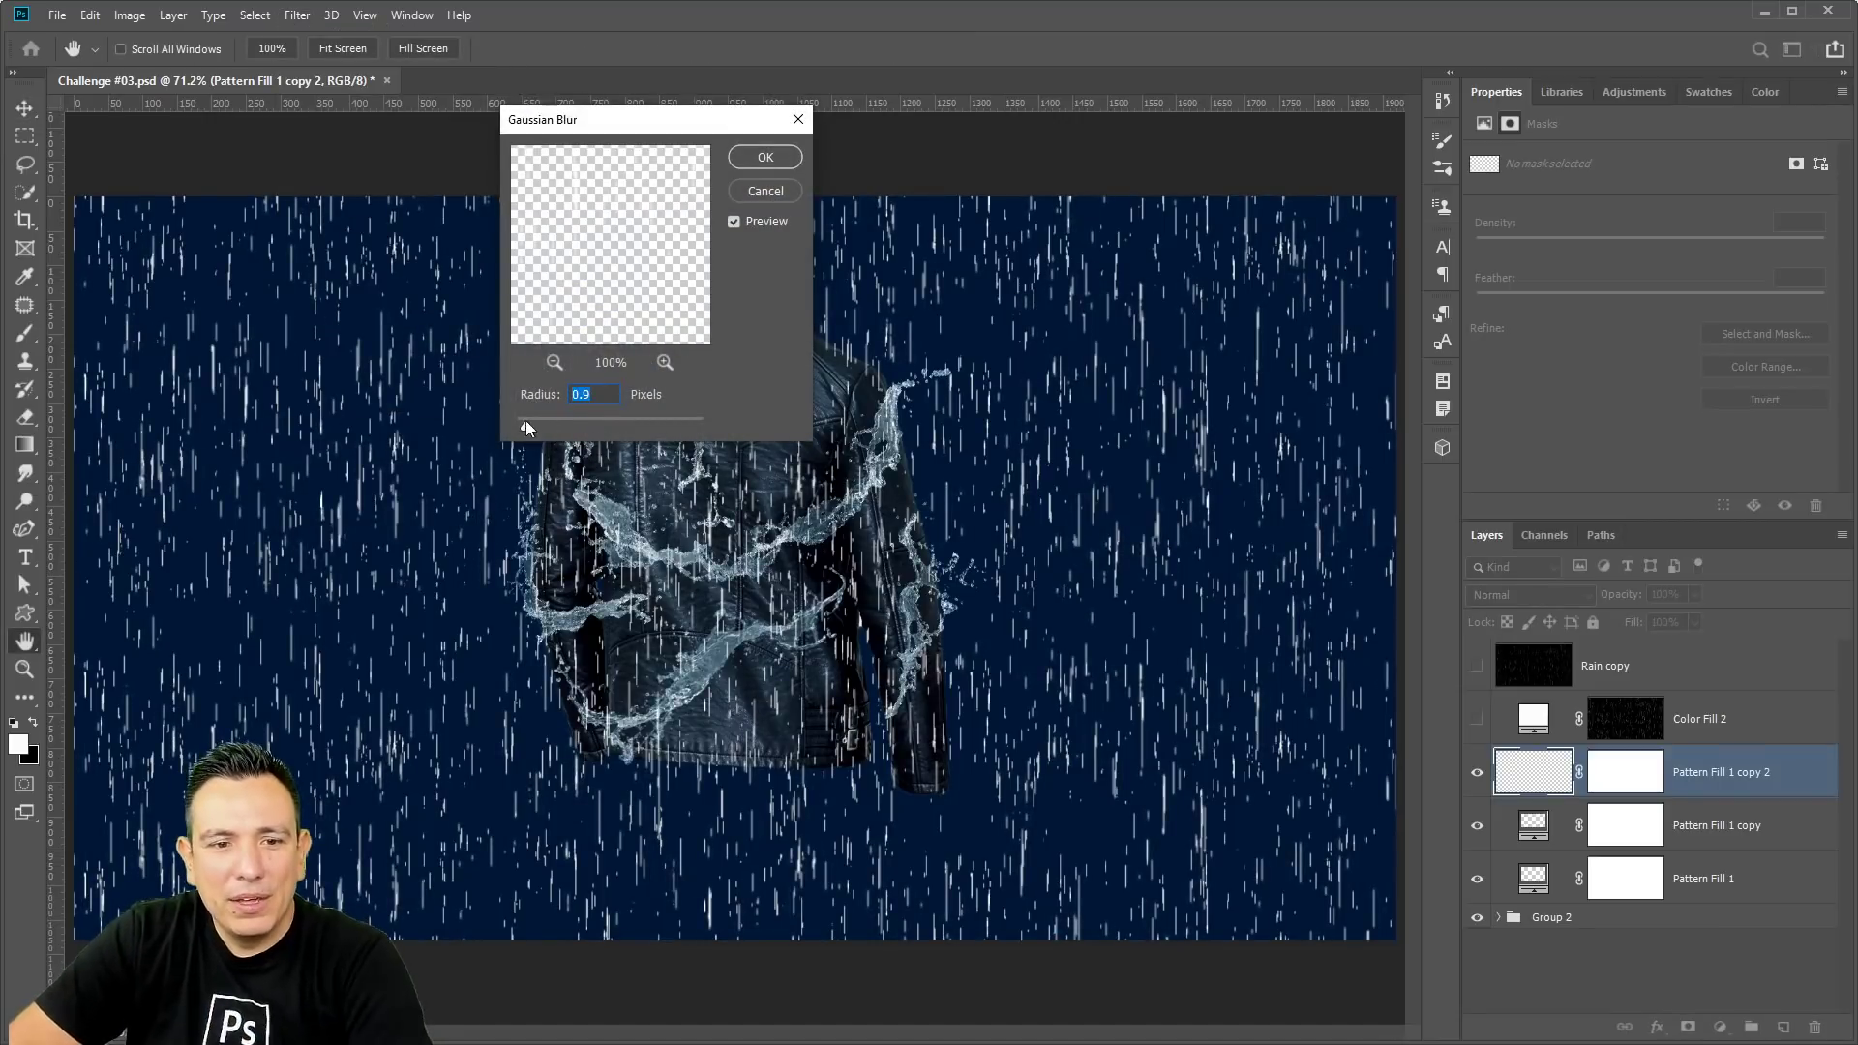
pyautogui.click(536, 427)
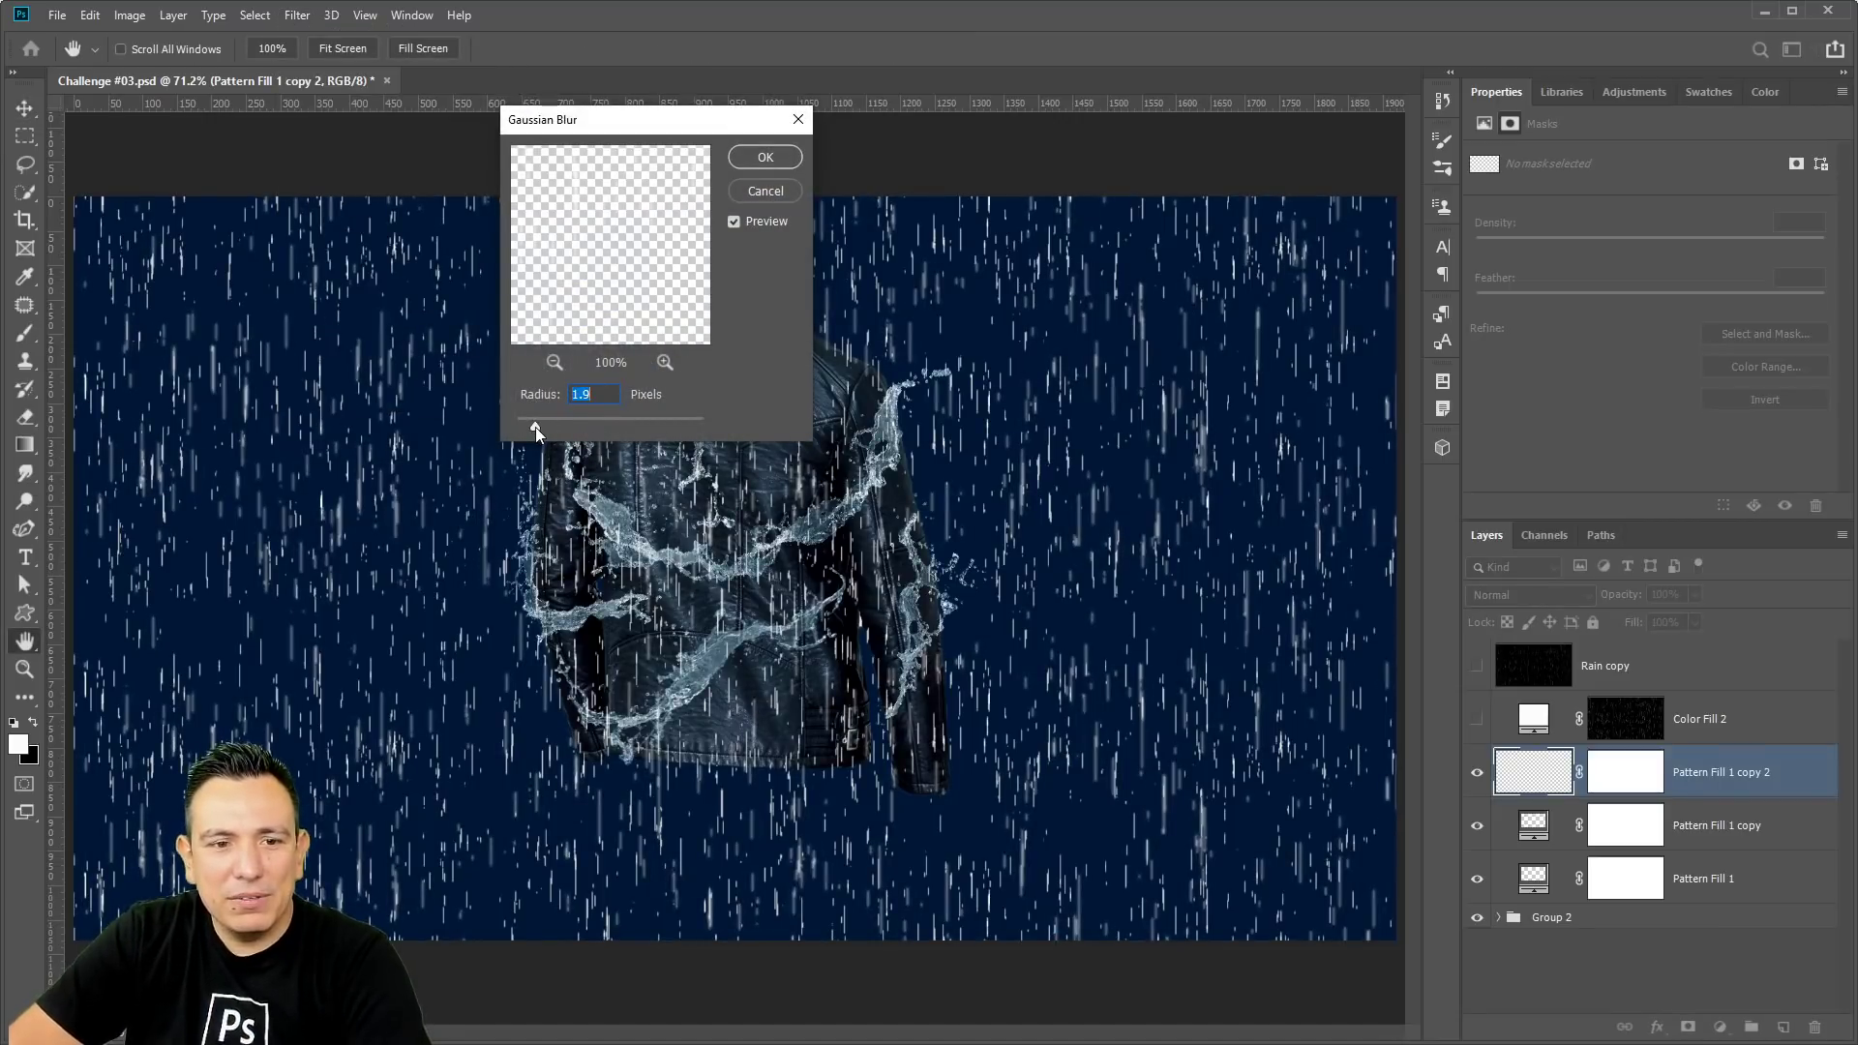
pyautogui.click(766, 157)
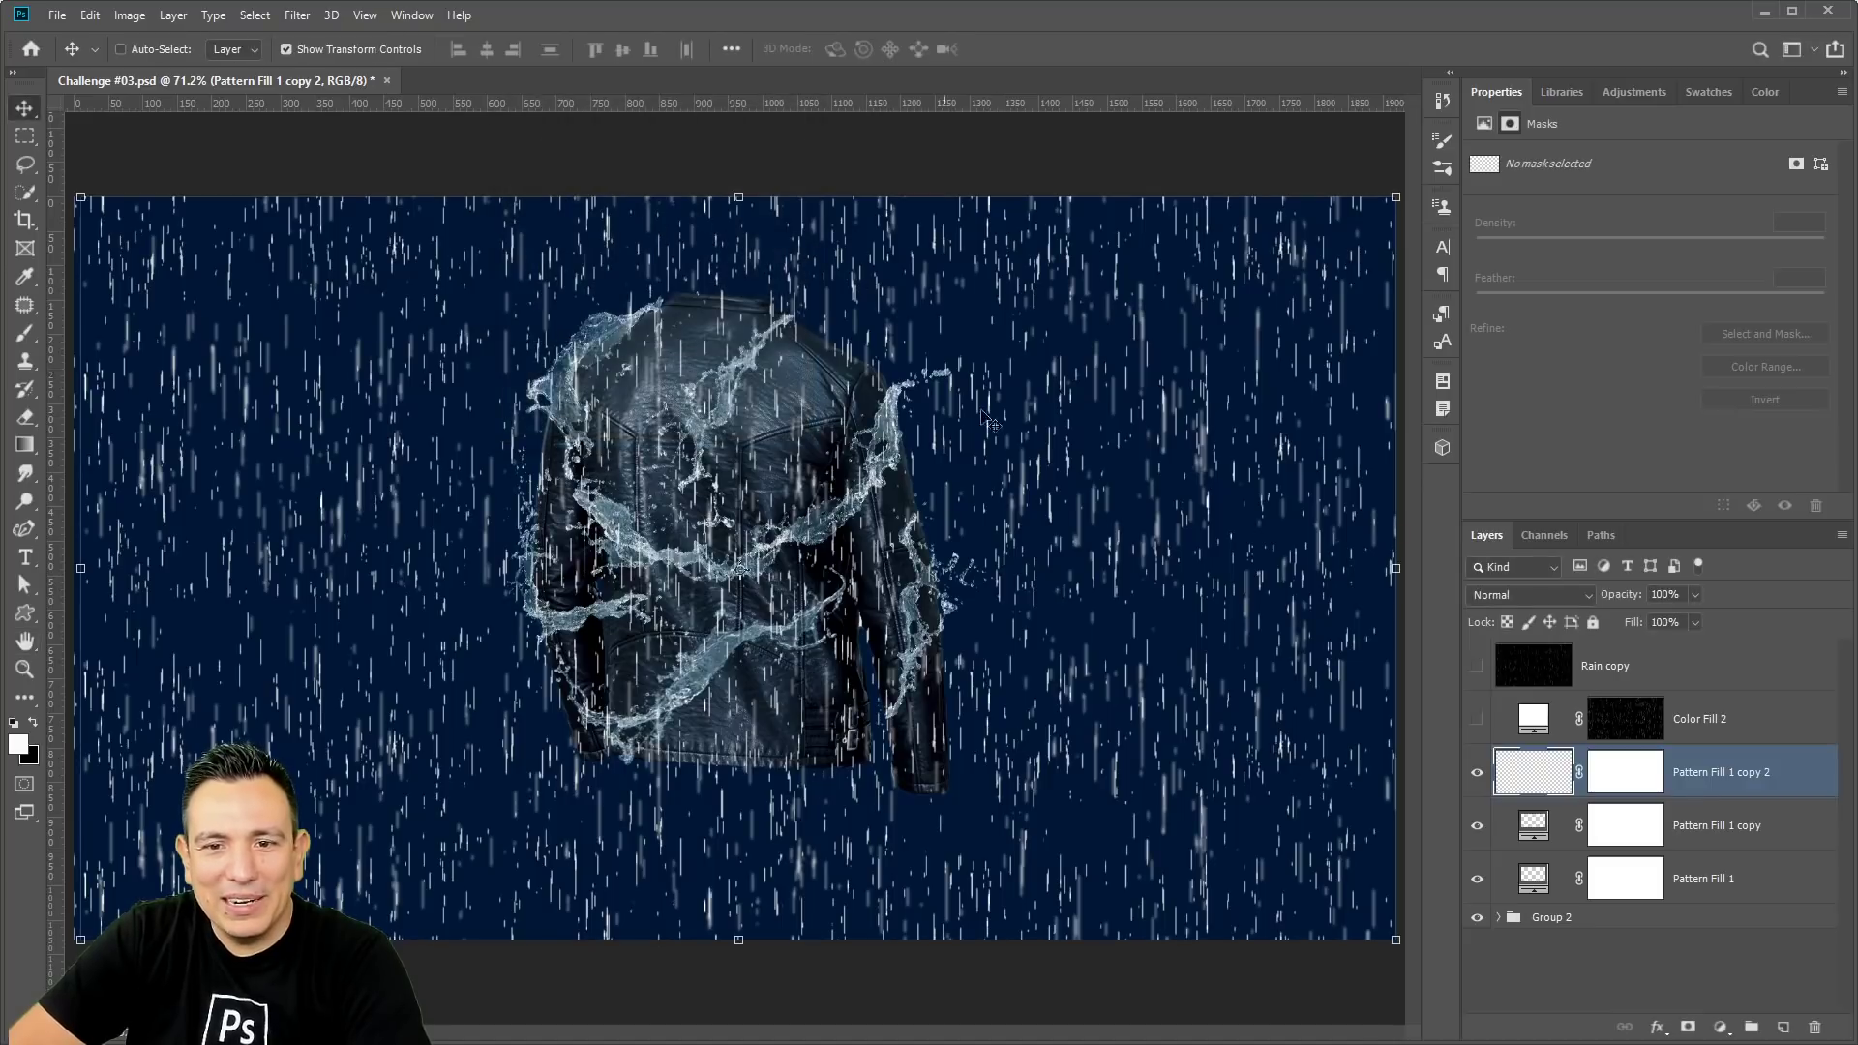
# Hide the Pattern Fill 1 copy layer and lower the opacity of the blurred Pattern Fill 1 copy 2.
pyautogui.click(1475, 828)
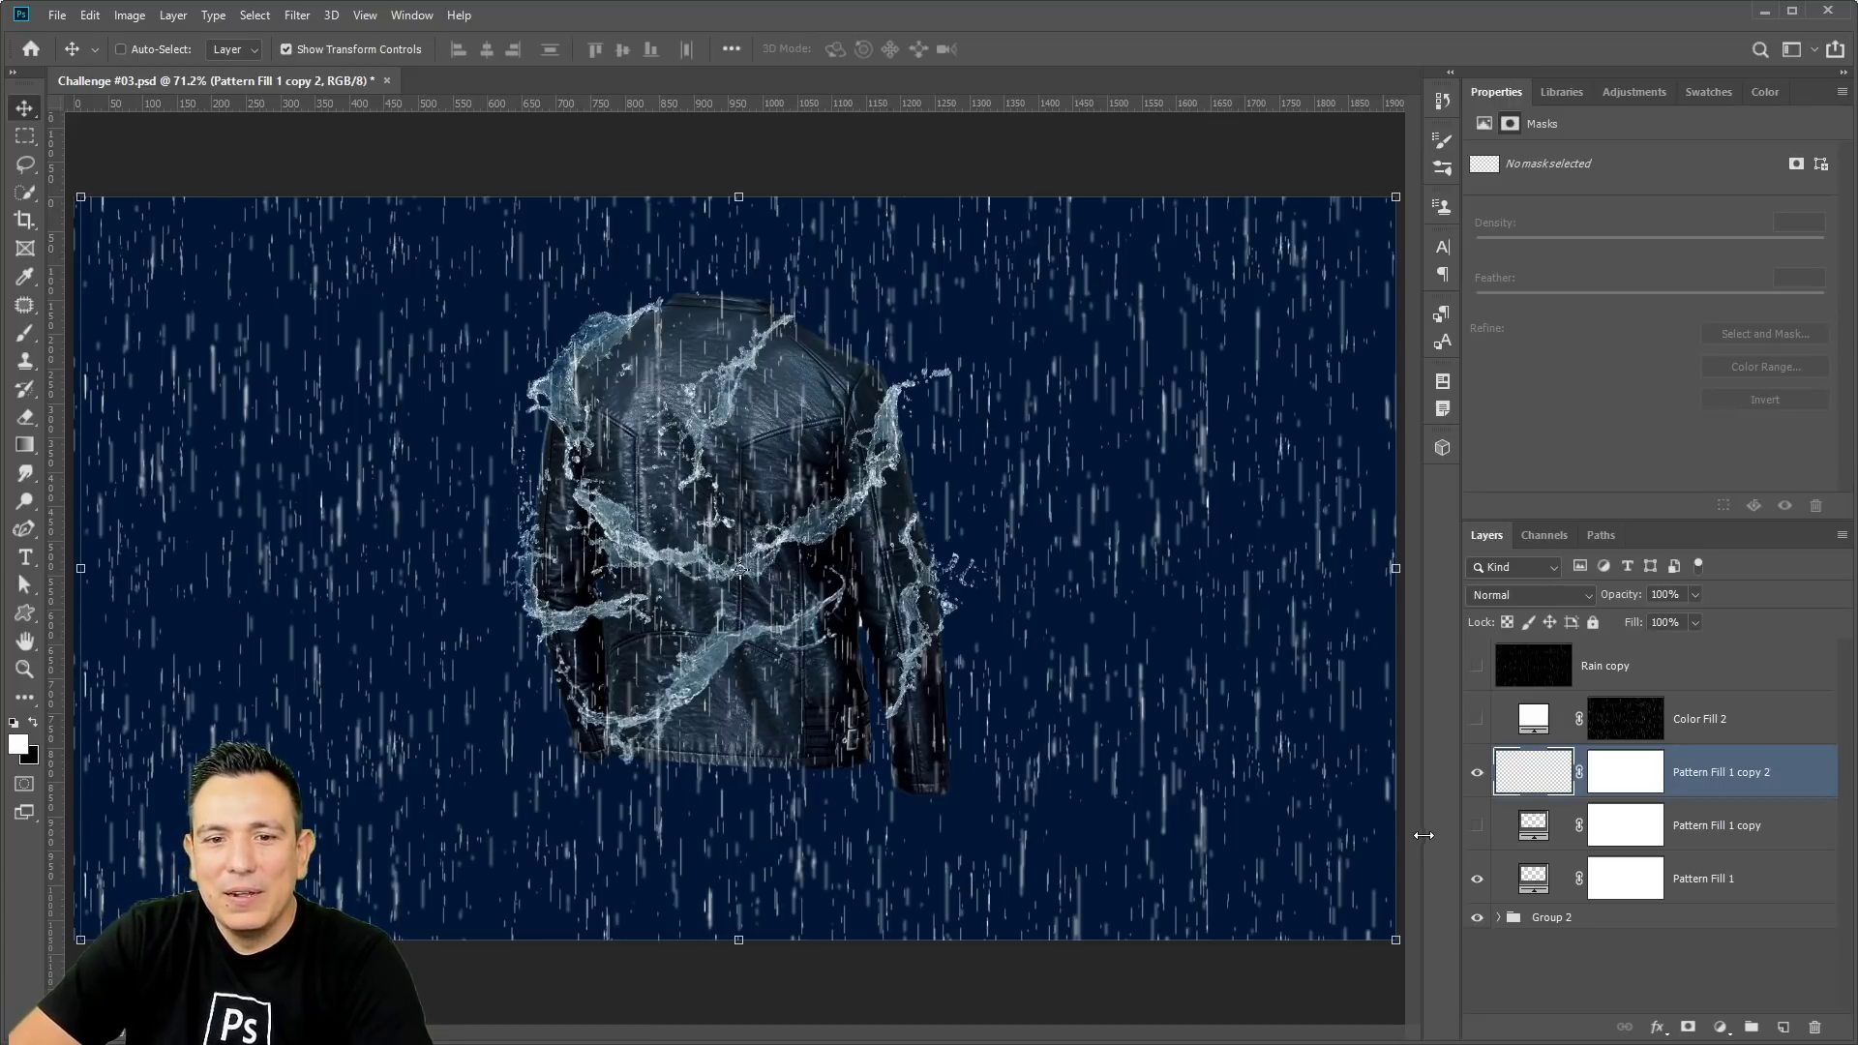
pyautogui.click(1695, 594)
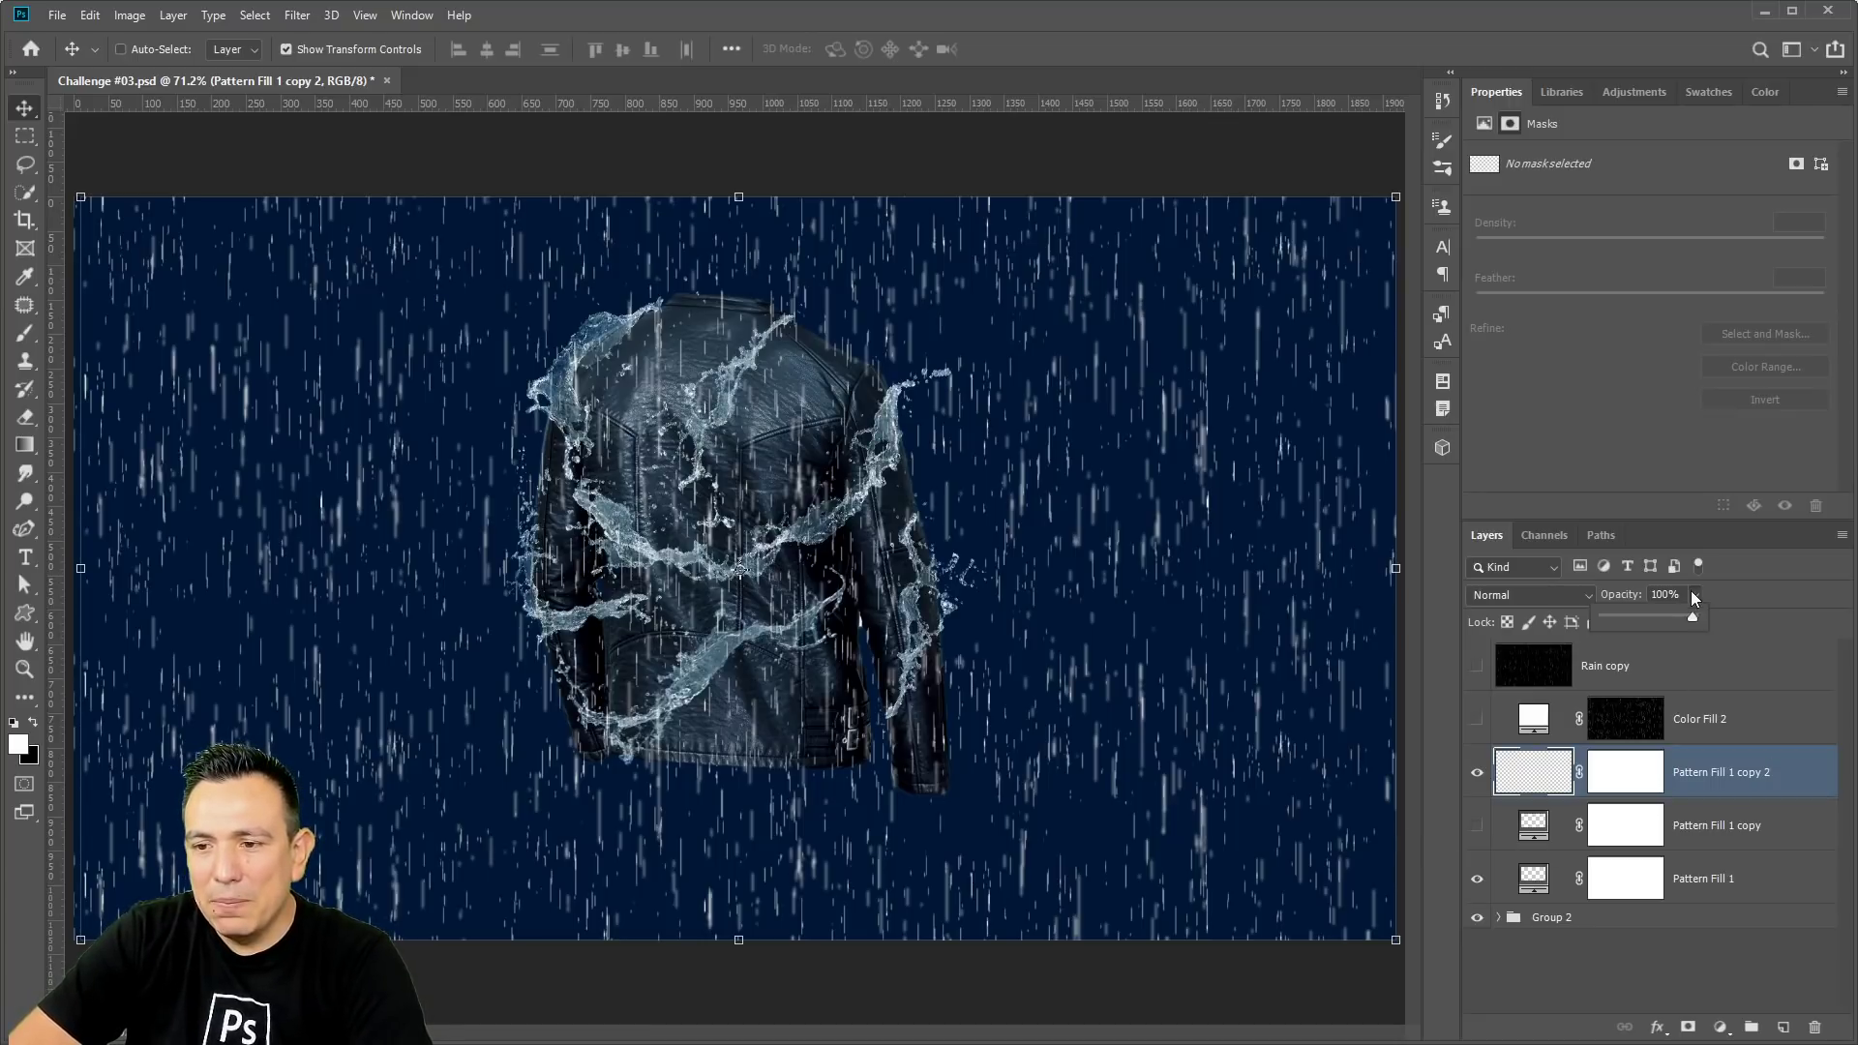
pyautogui.click(1647, 616)
# Reduce the opacity of the original Pattern Fill 1 layer to 40%.
pyautogui.click(1703, 881)
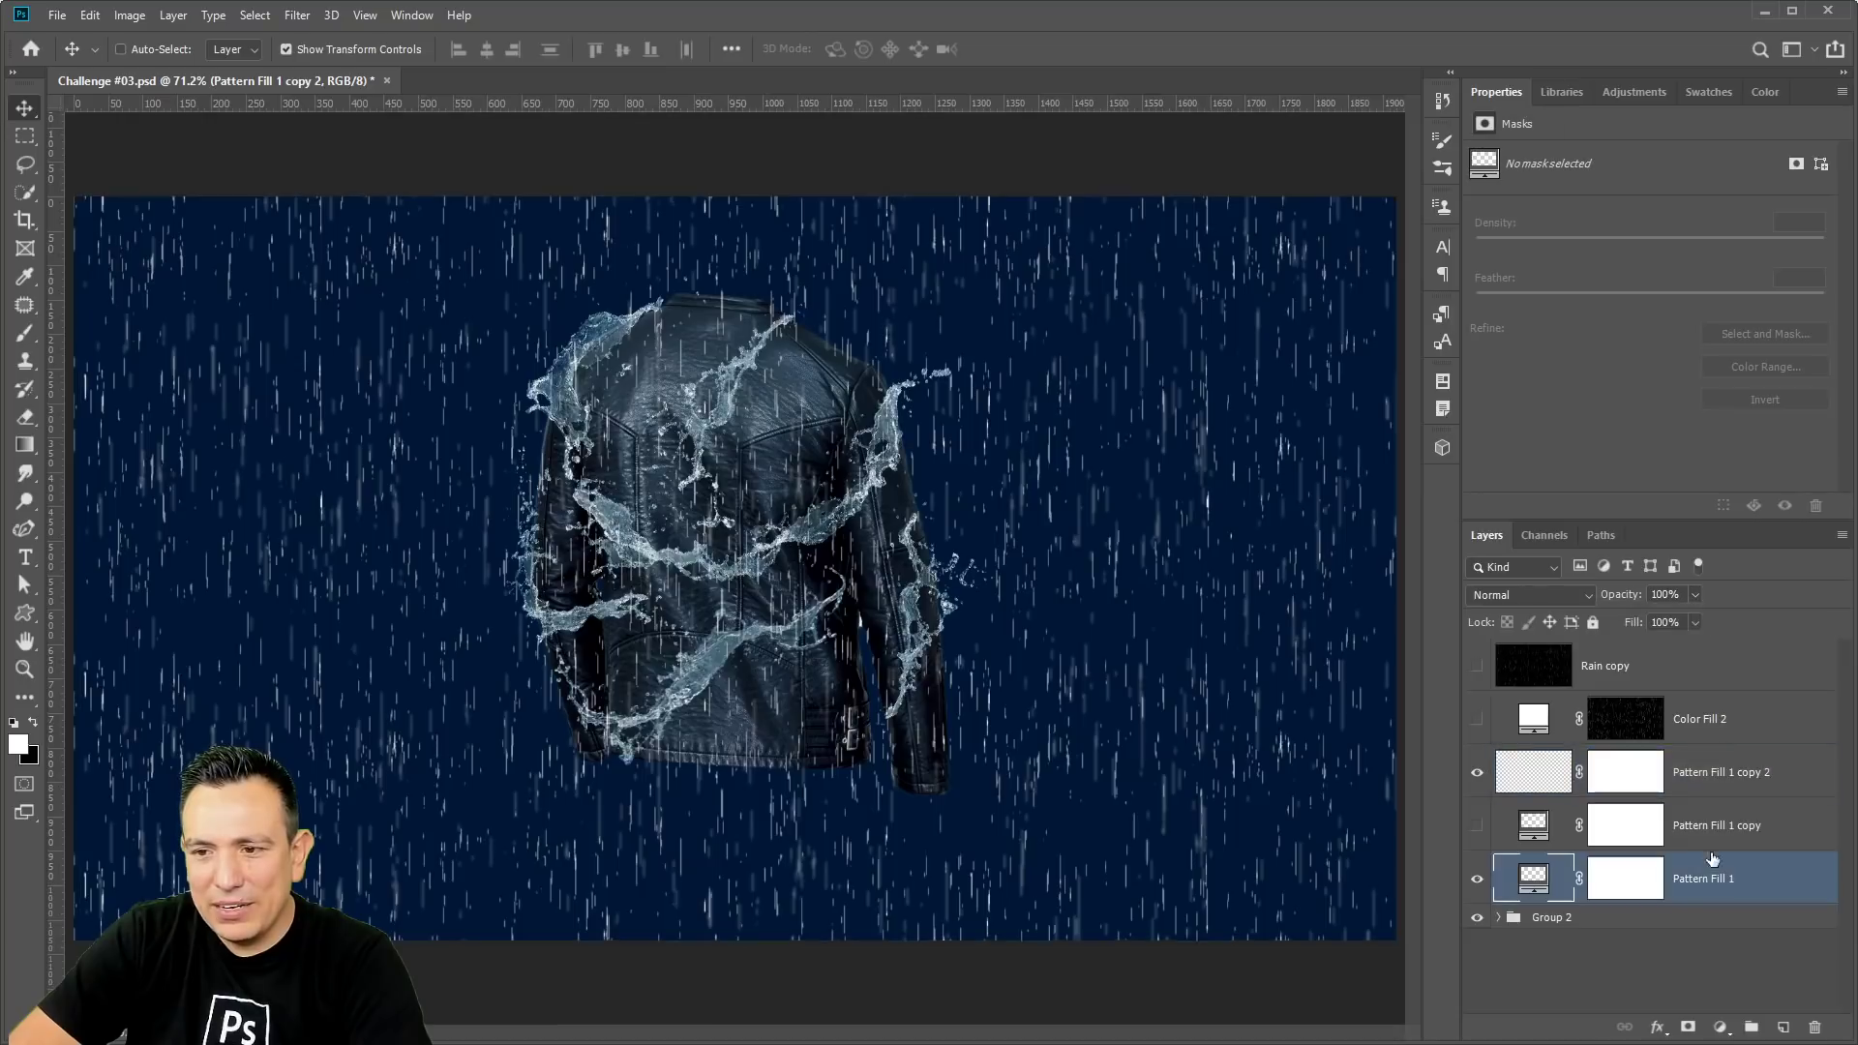
pyautogui.click(1694, 595)
pyautogui.click(1629, 616)
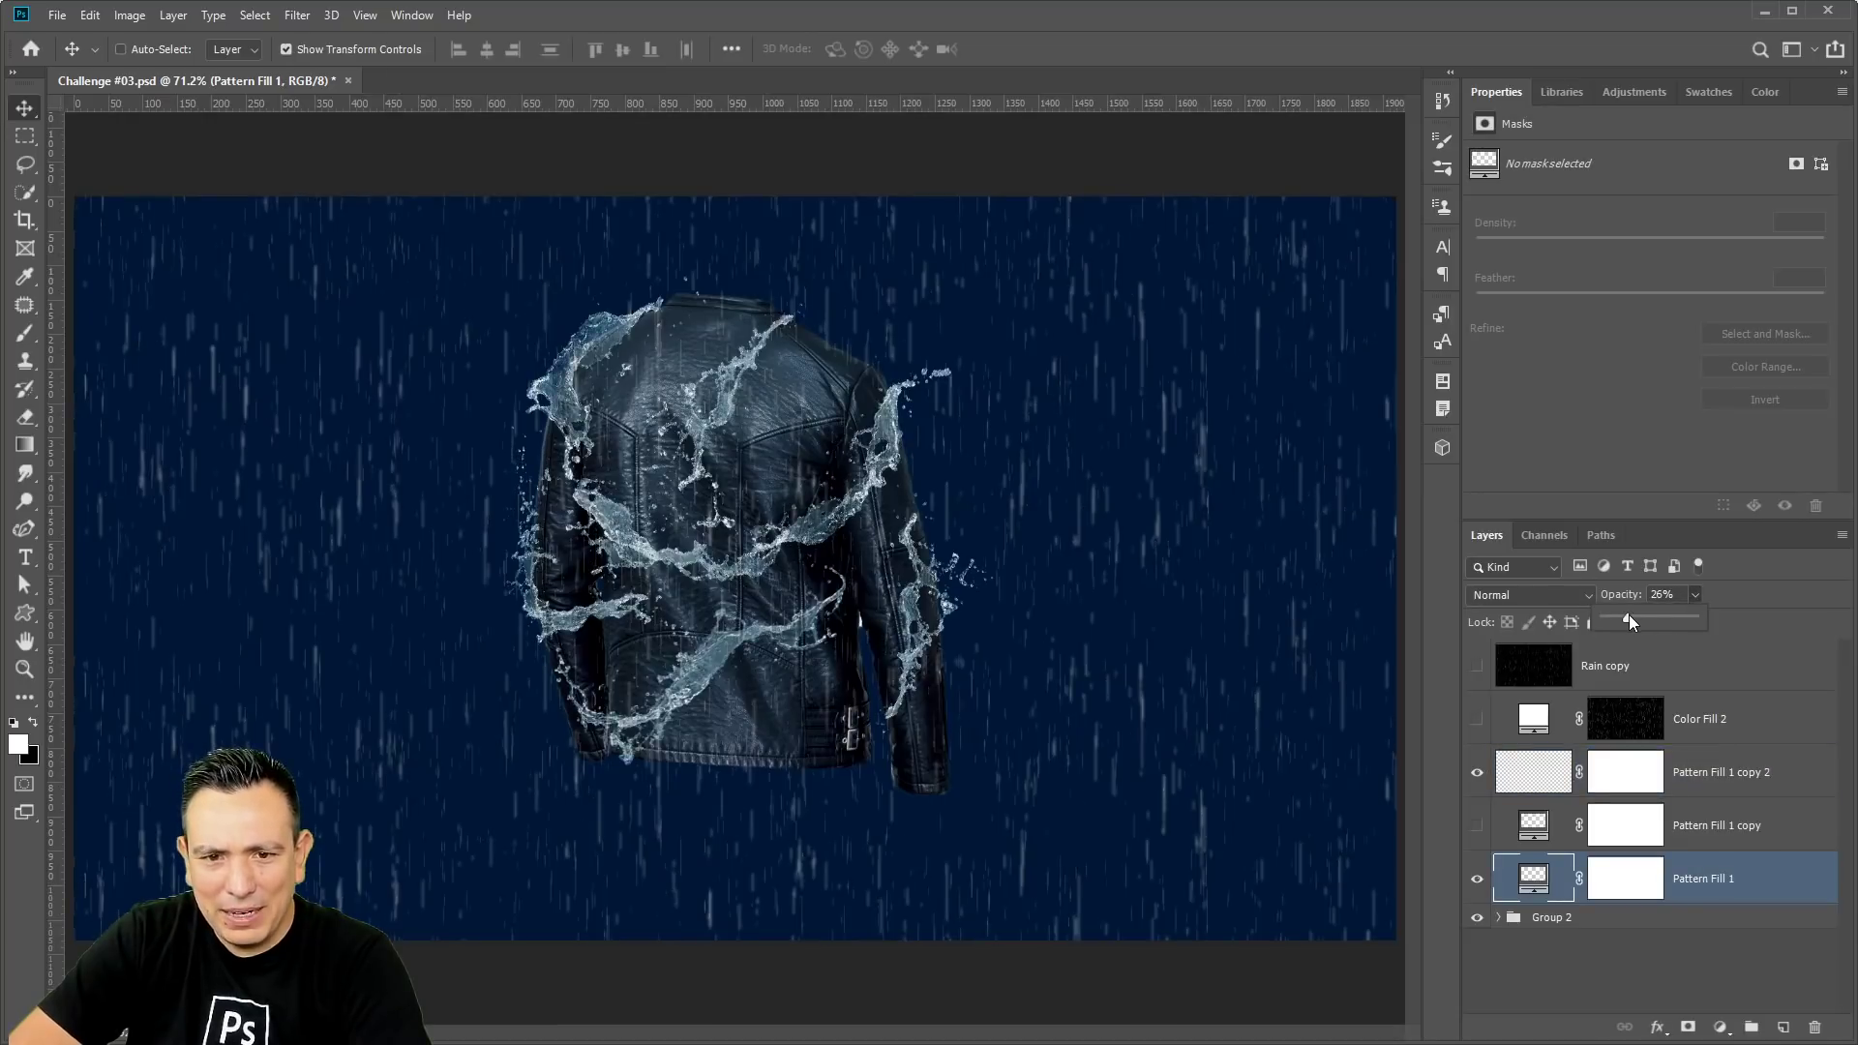
# Rasterize Pattern Fill 1, rotate its rain by about -7.5°, and enlarge it to cover the whole canvas.
pyautogui.rightClick(1788, 885)
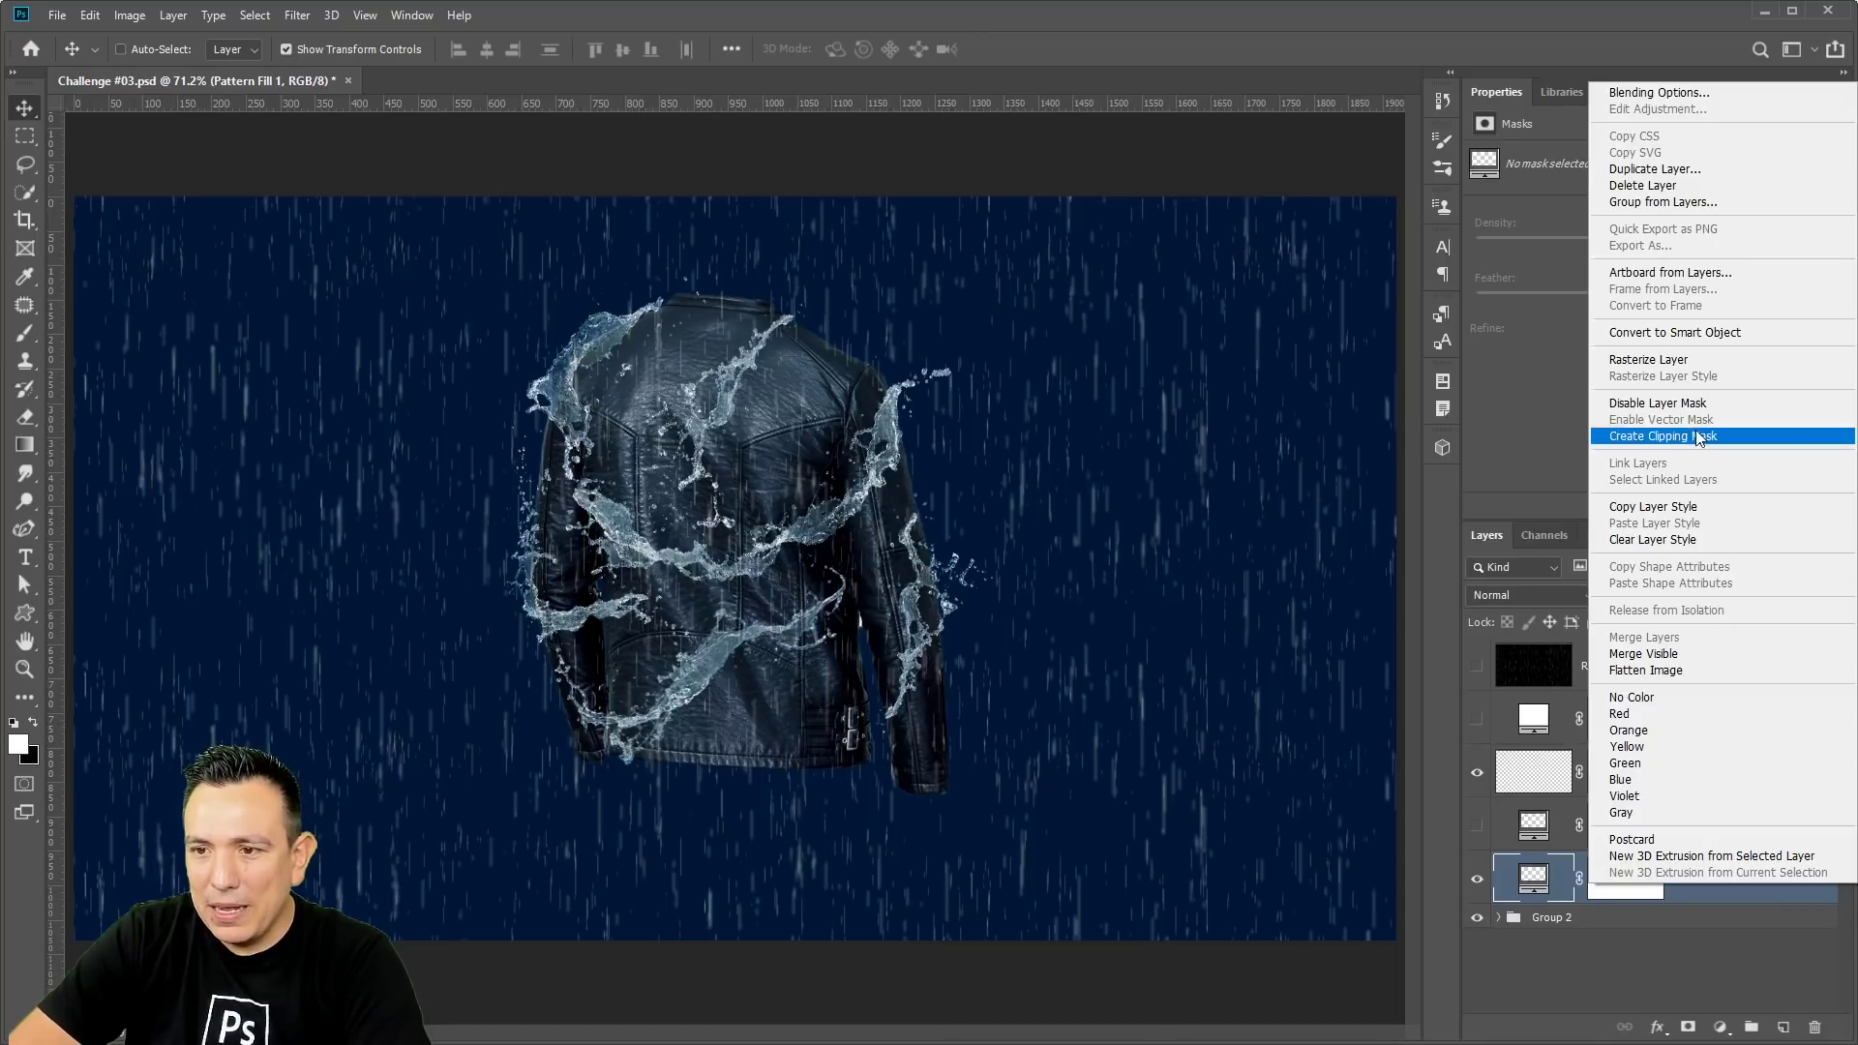
pyautogui.click(1648, 360)
pyautogui.hotkey('ctrl', 't')
pyautogui.moveTo(1391, 196); pyautogui.dragTo(1468, 153)
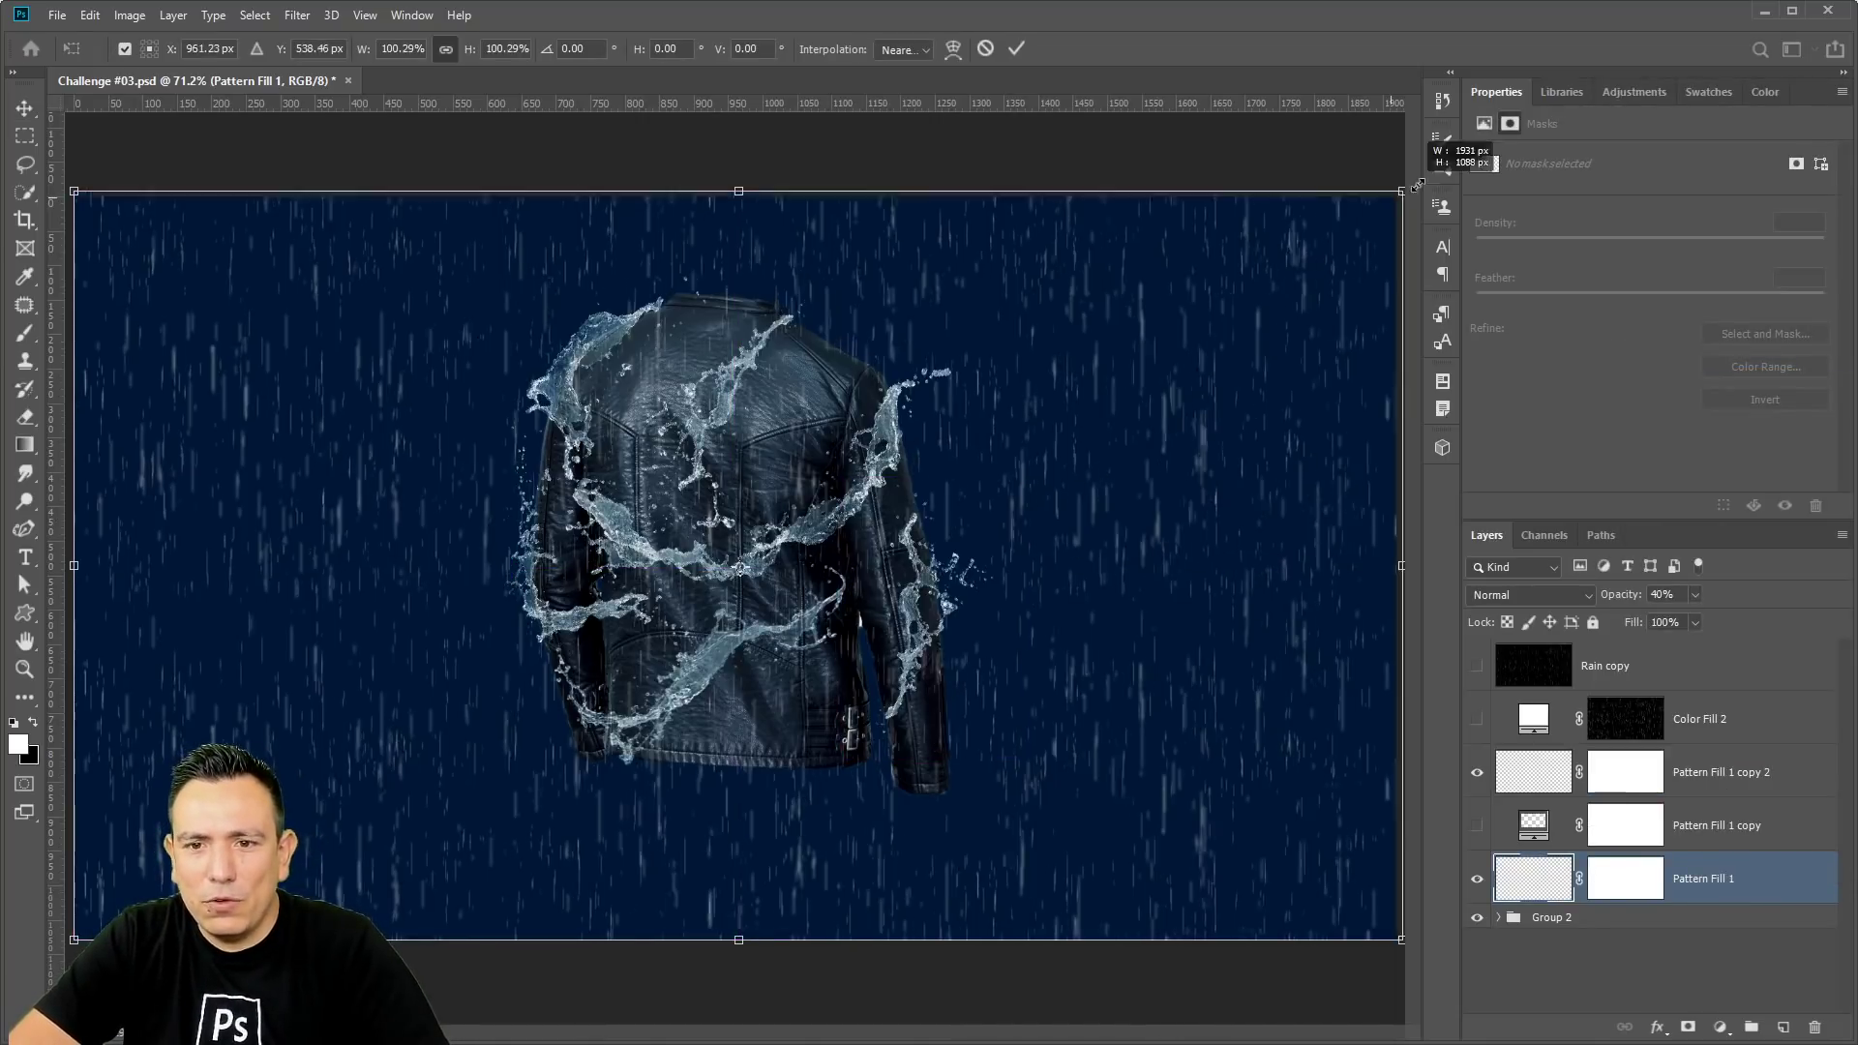
pyautogui.moveTo(1119, 130); pyautogui.dragTo(1055, 92)
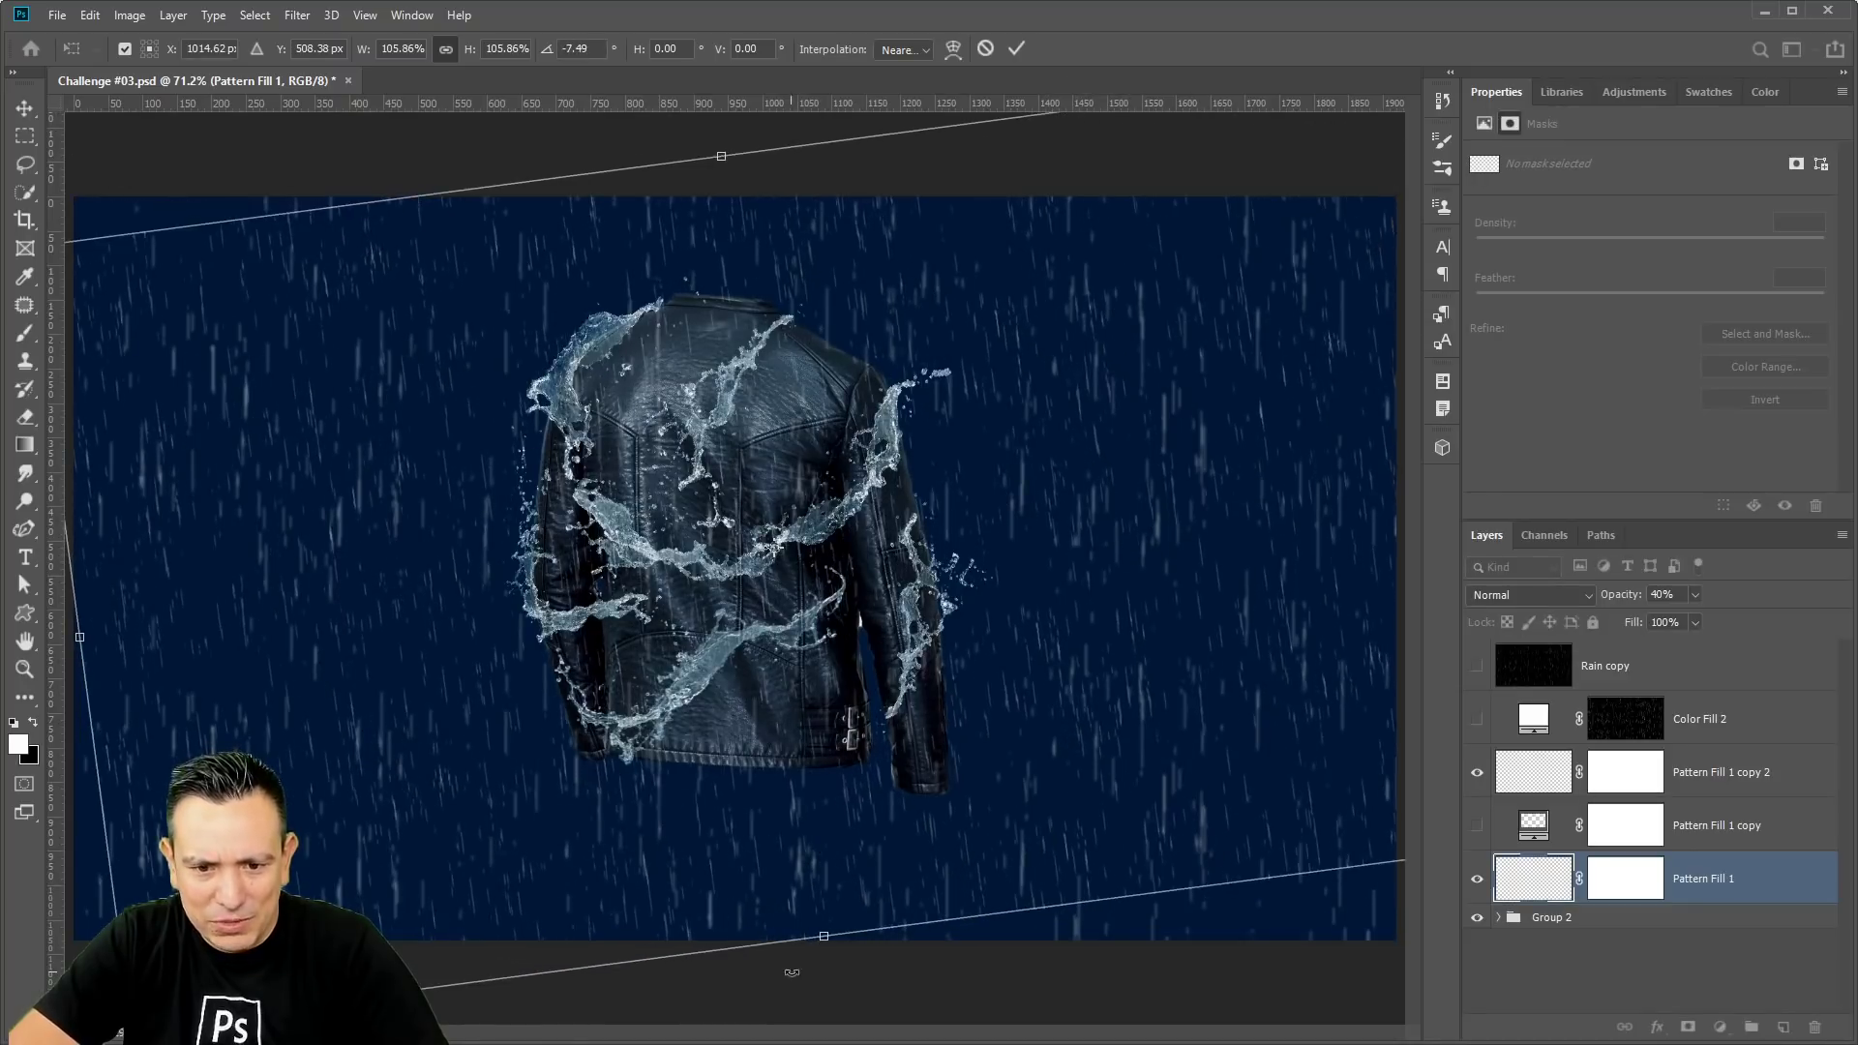
pyautogui.moveTo(814, 952); pyautogui.dragTo(828, 986)
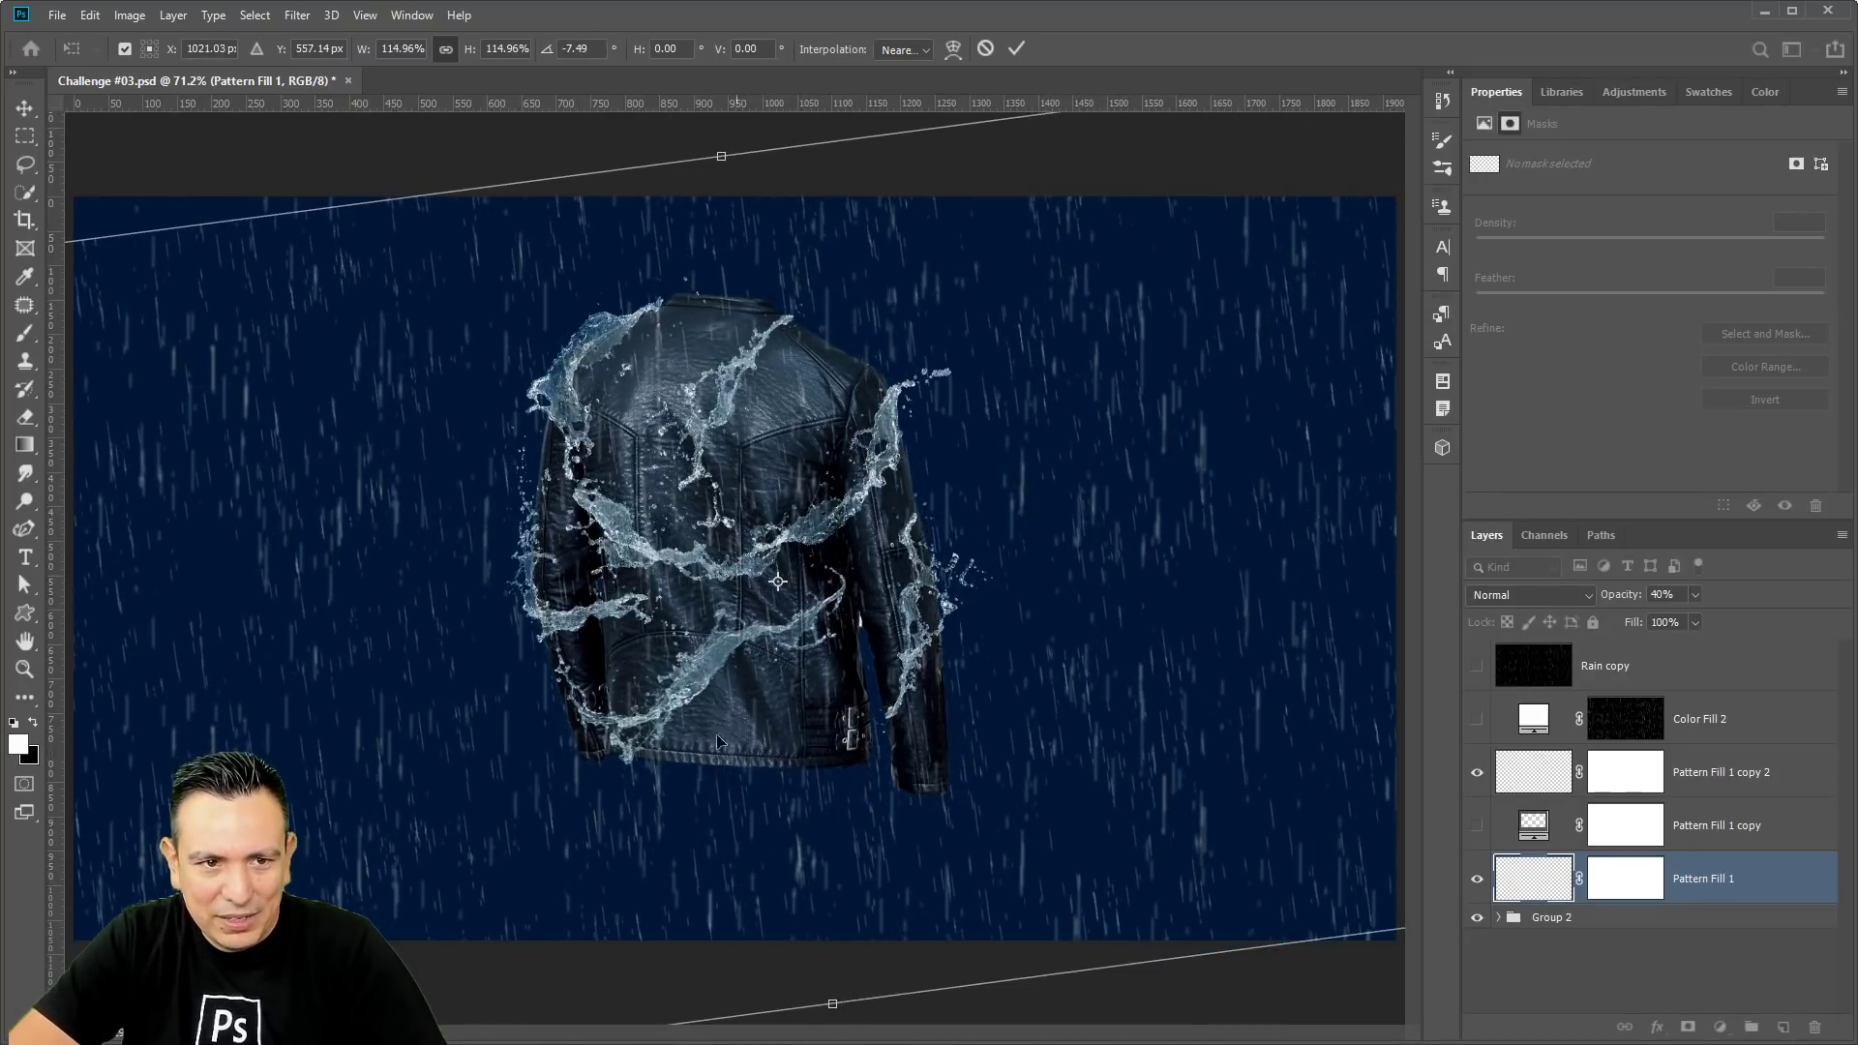
pyautogui.moveTo(721, 158); pyautogui.dragTo(720, 50)
pyautogui.moveTo(1000, 794); pyautogui.dragTo(1014, 811)
pyautogui.press('Return')
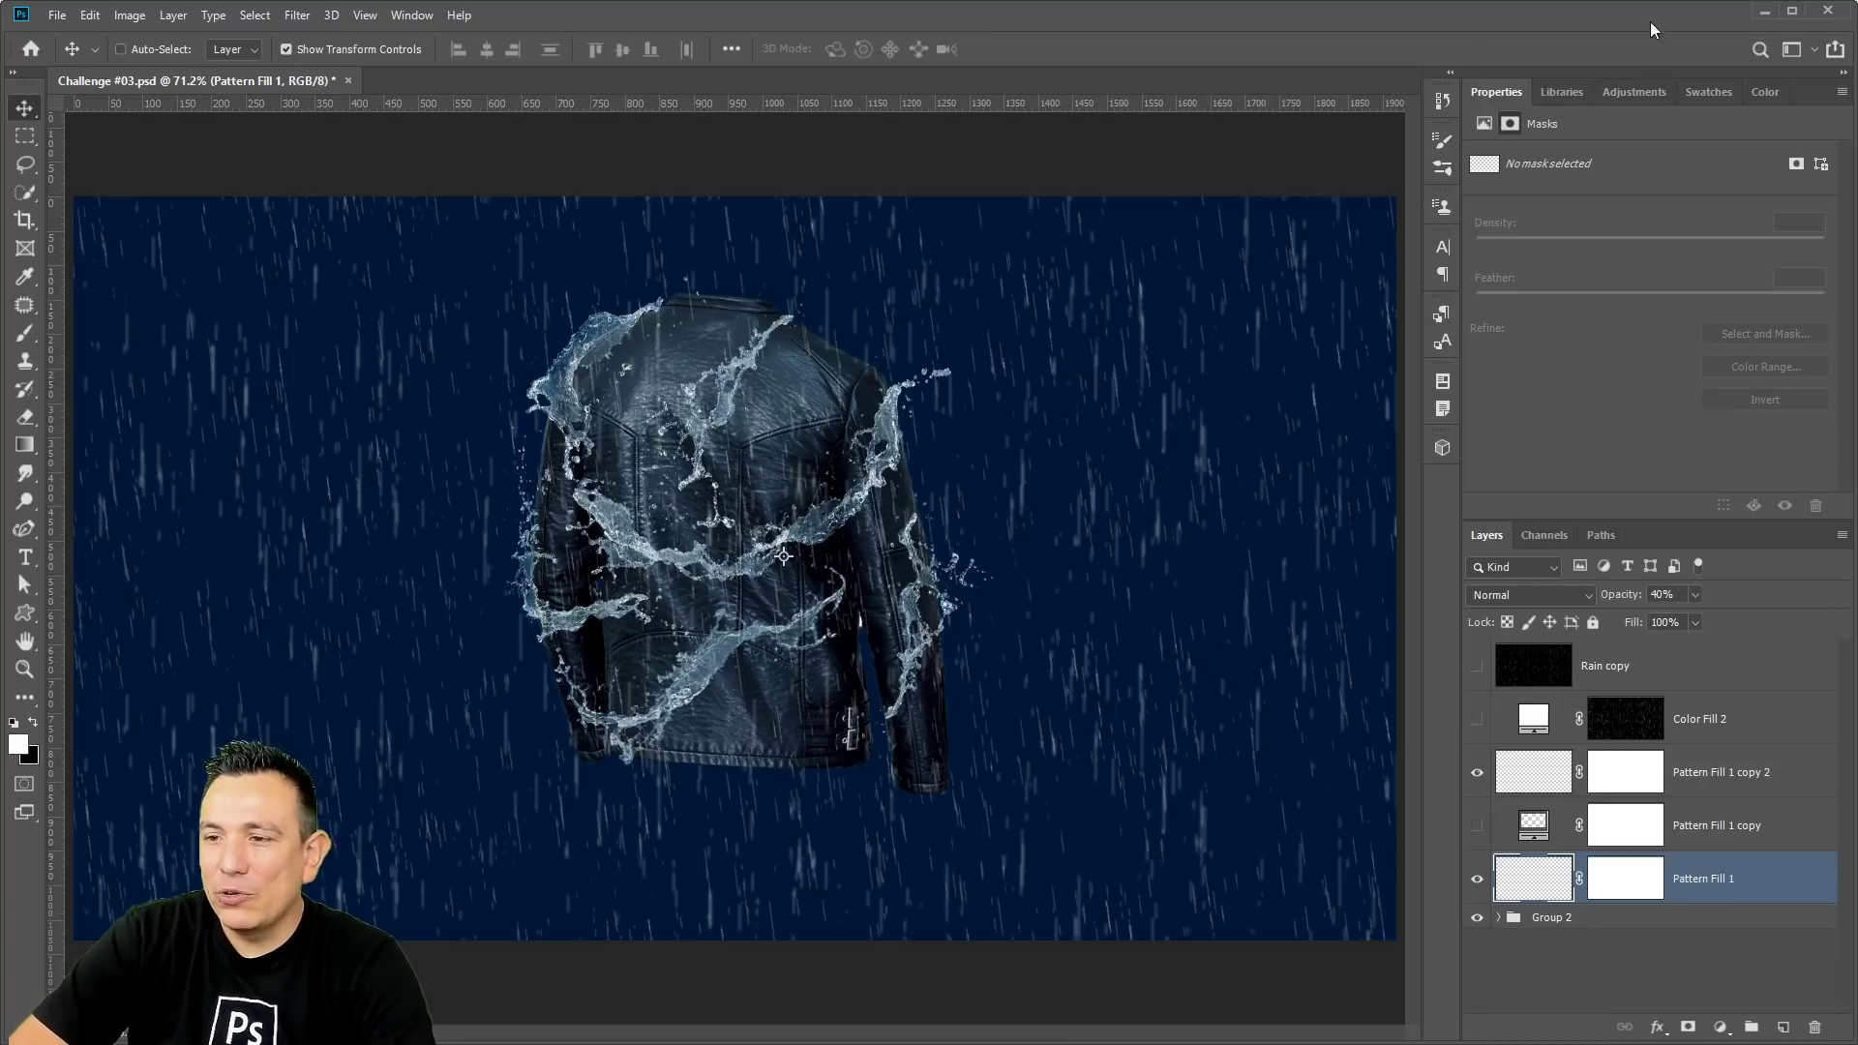
# Switch to the browser and review the Discord channel, the Behance Daily Creative Challenge page, and the psdailychallenge posts on Behance and Instagram.
pyautogui.click(1765, 11)
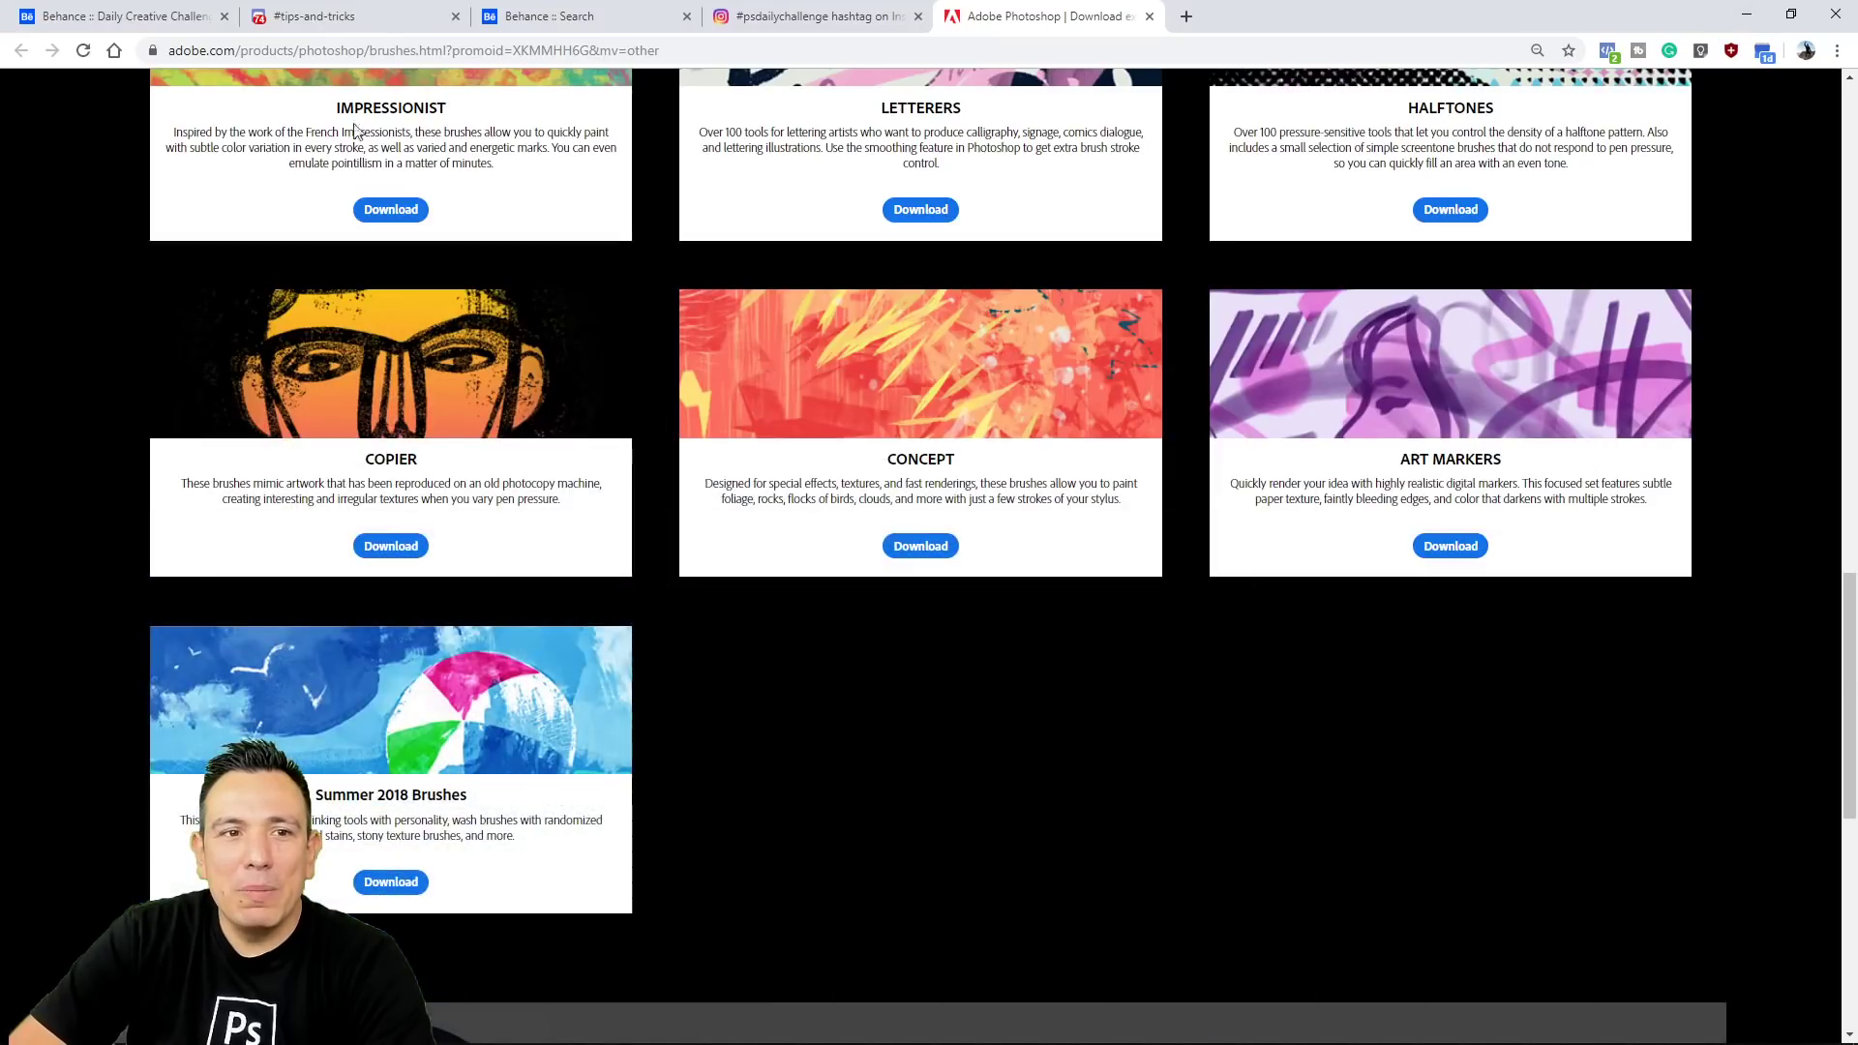
pyautogui.click(384, 28)
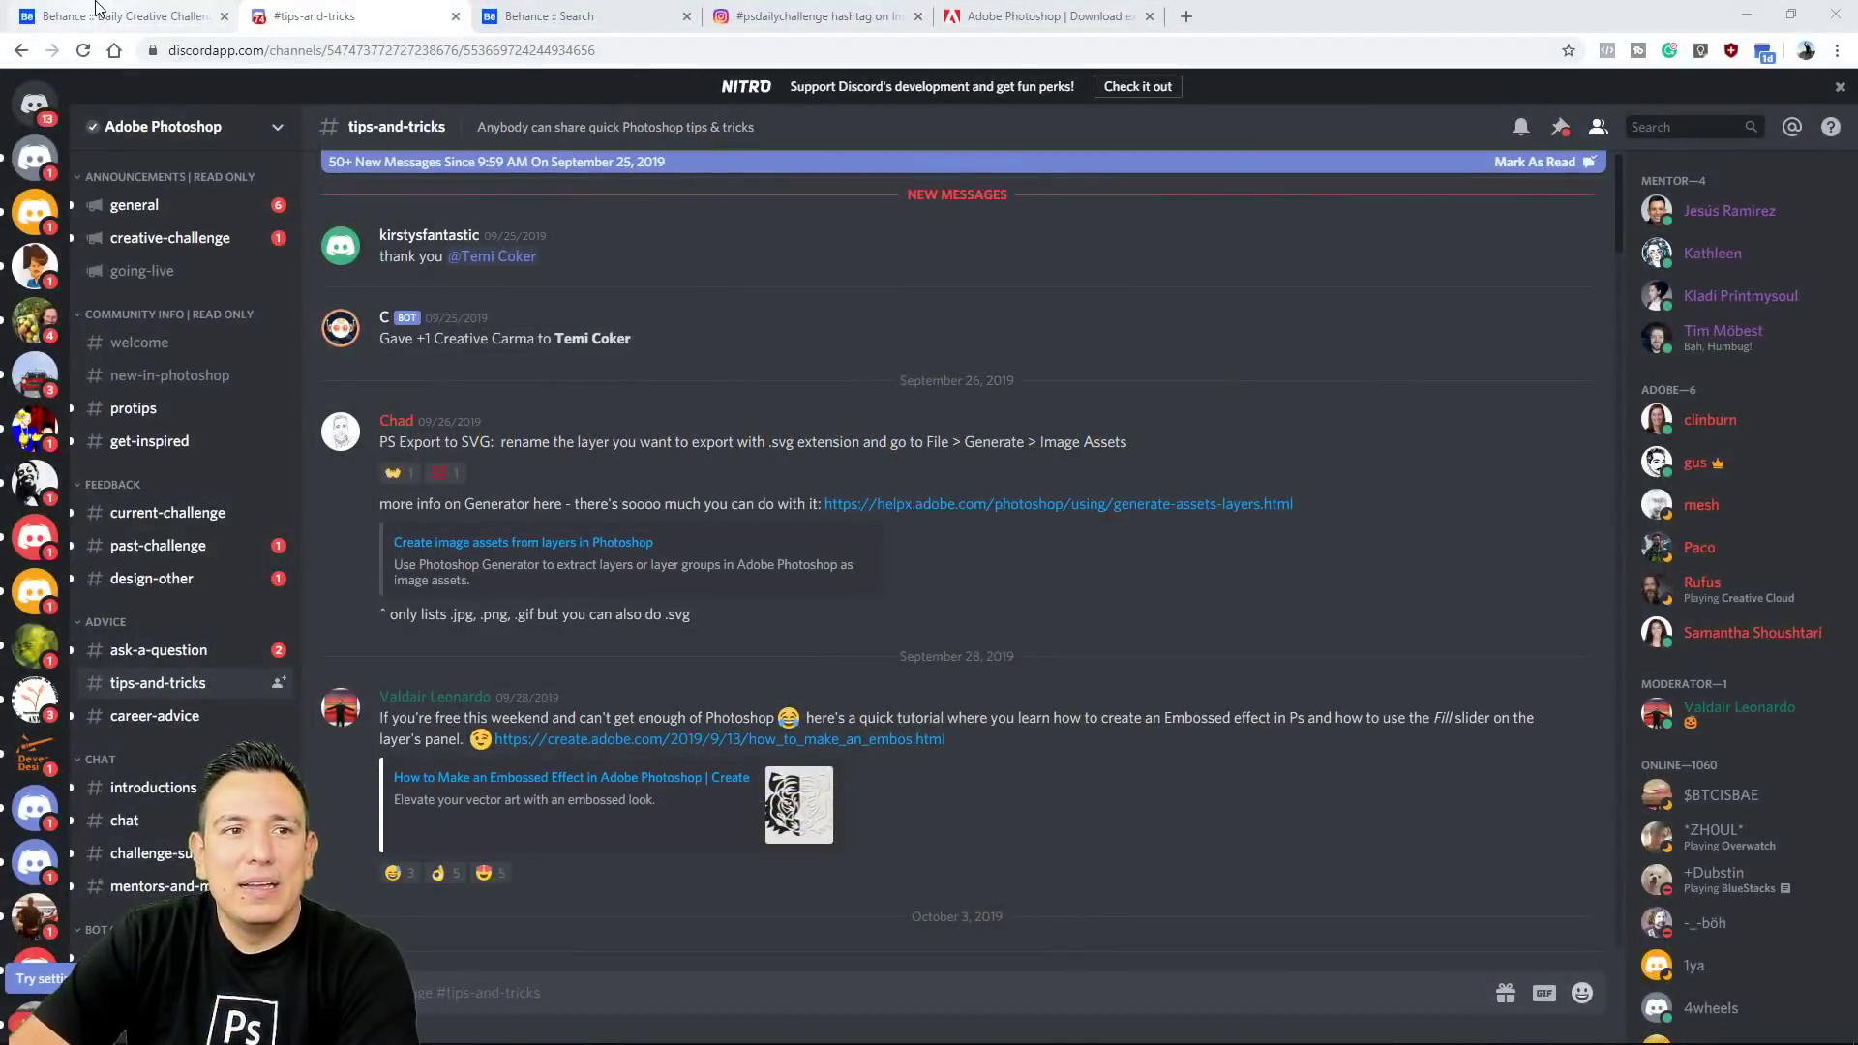
pyautogui.click(101, 16)
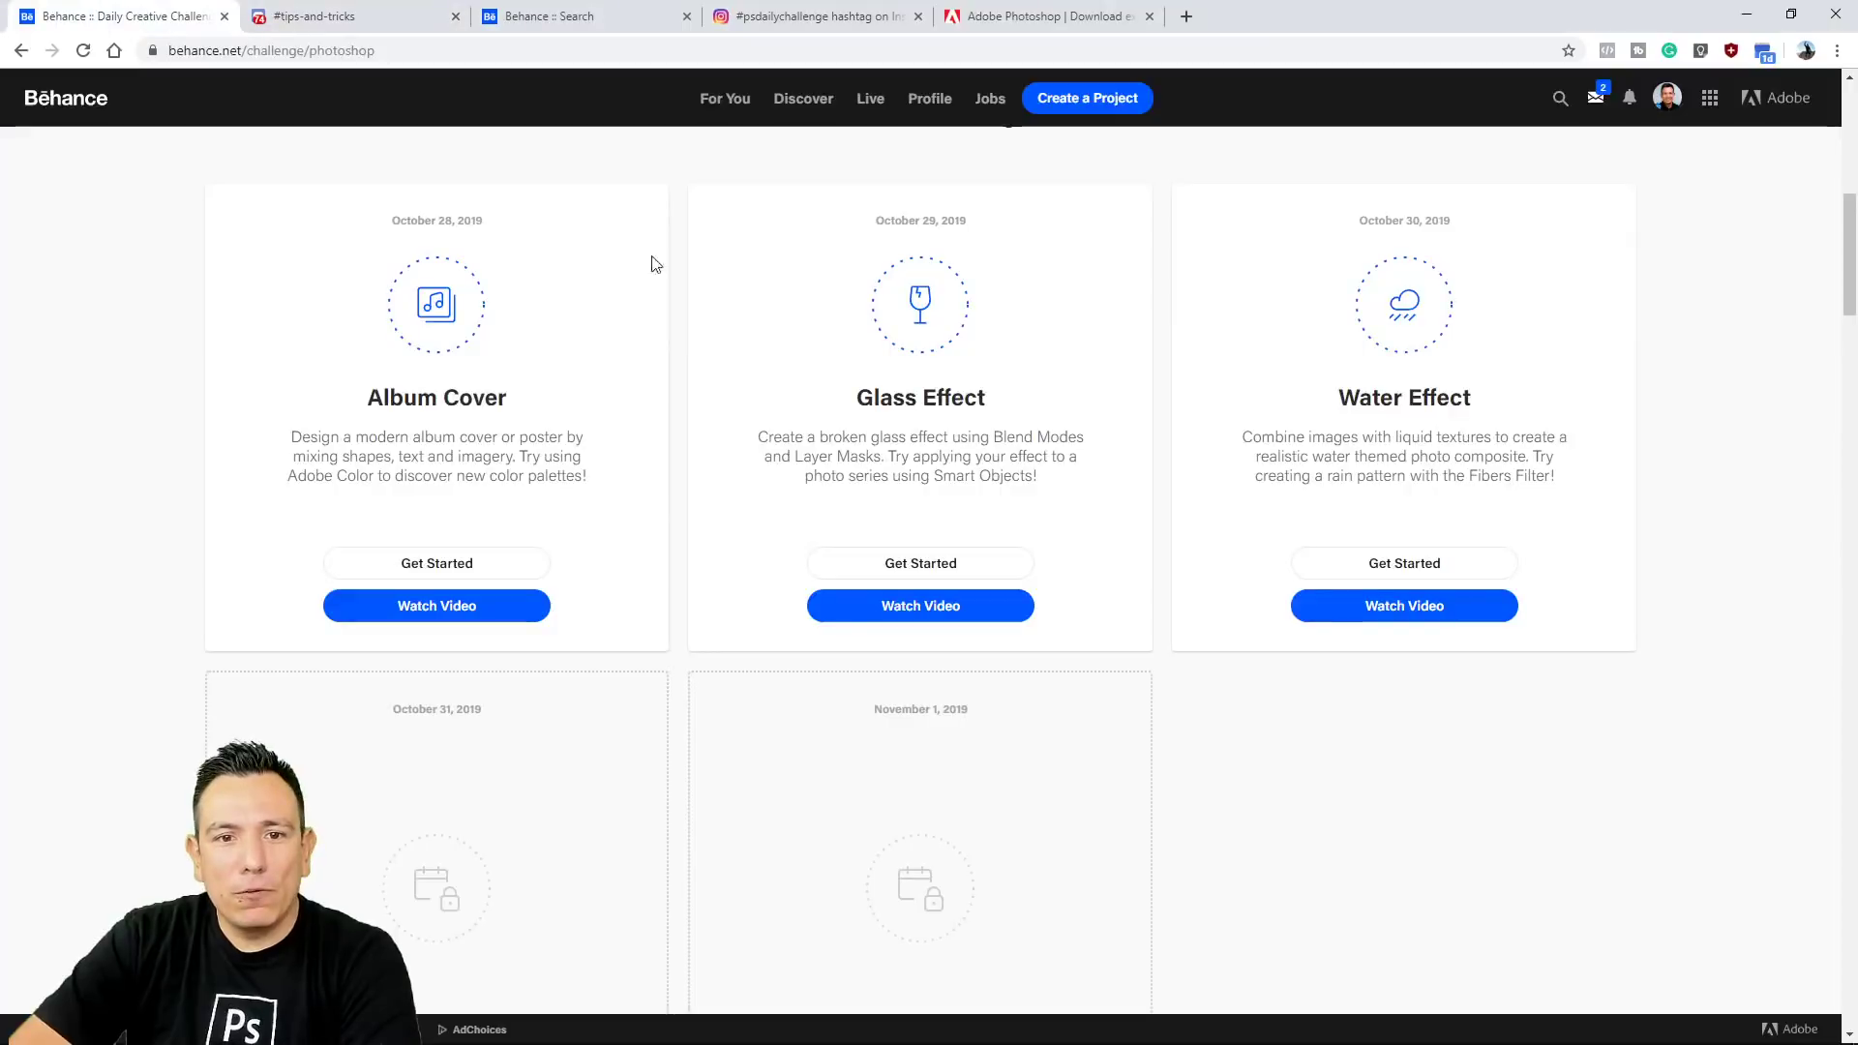
pyautogui.scroll(10, 1120, 601)
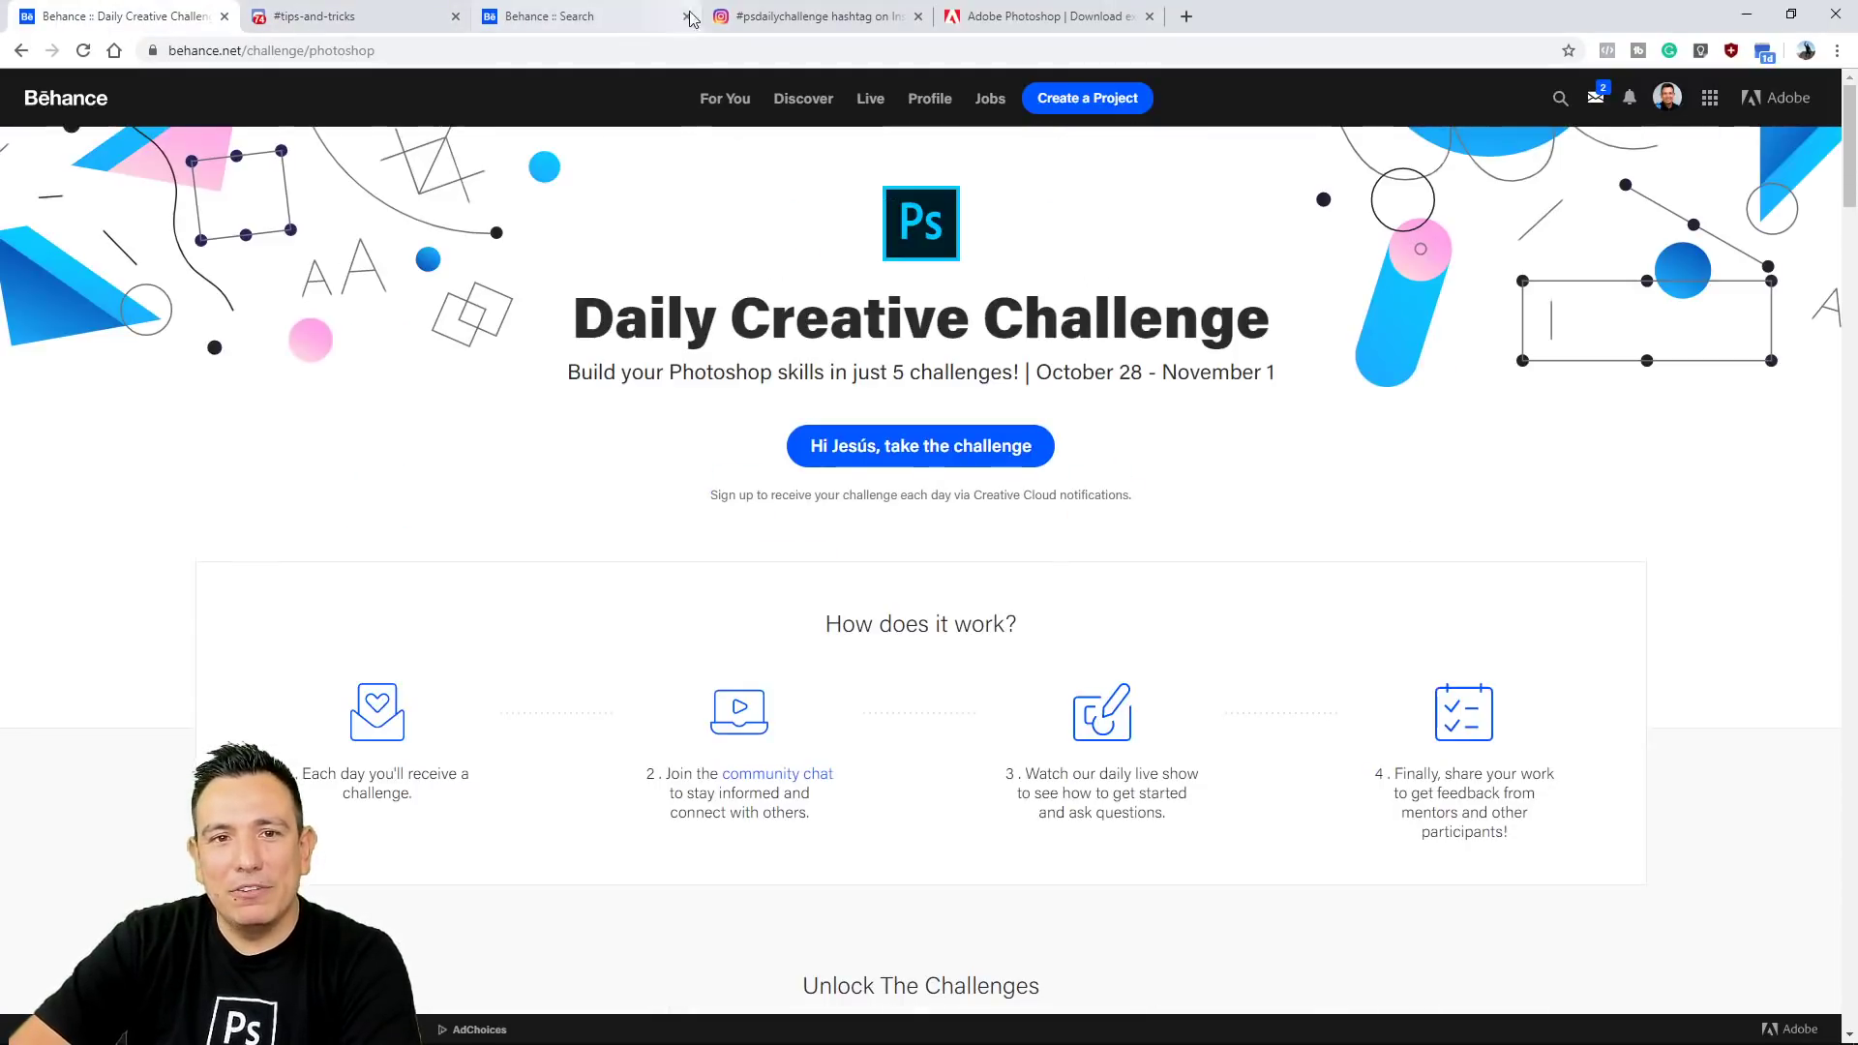
pyautogui.click(696, 20)
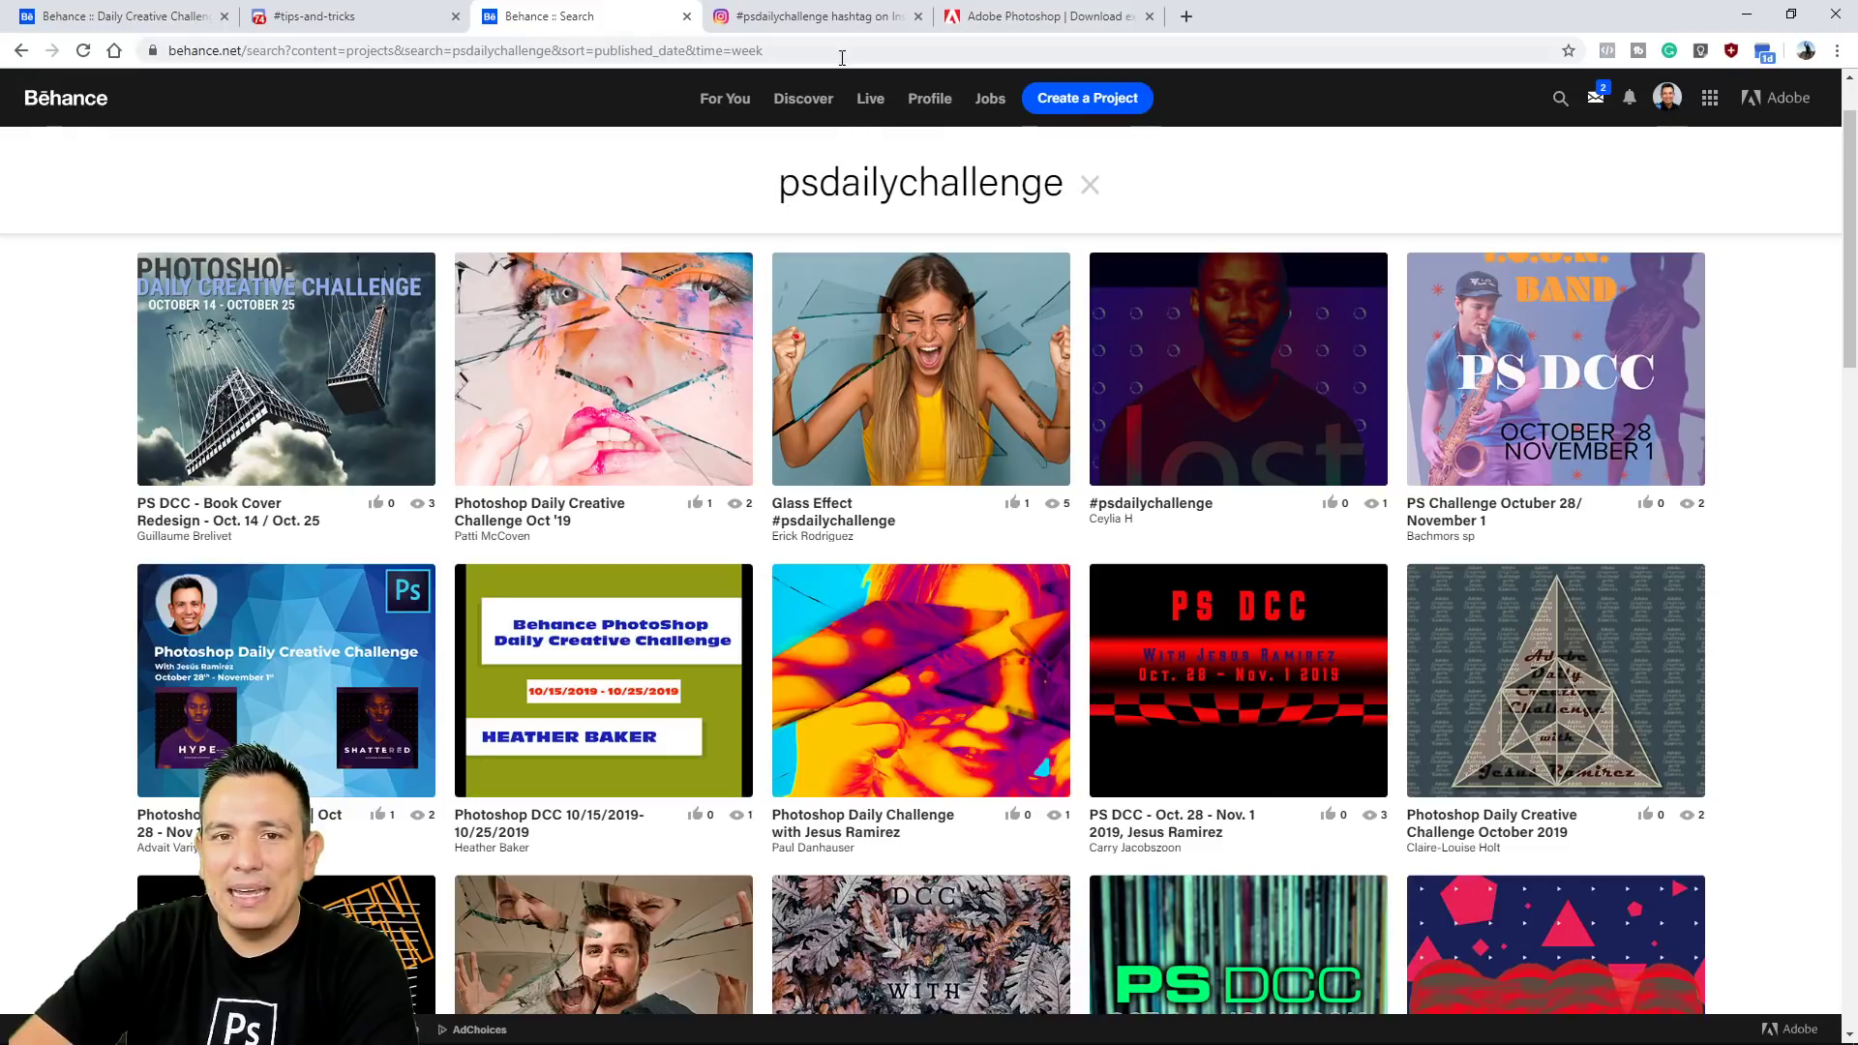
pyautogui.click(845, 23)
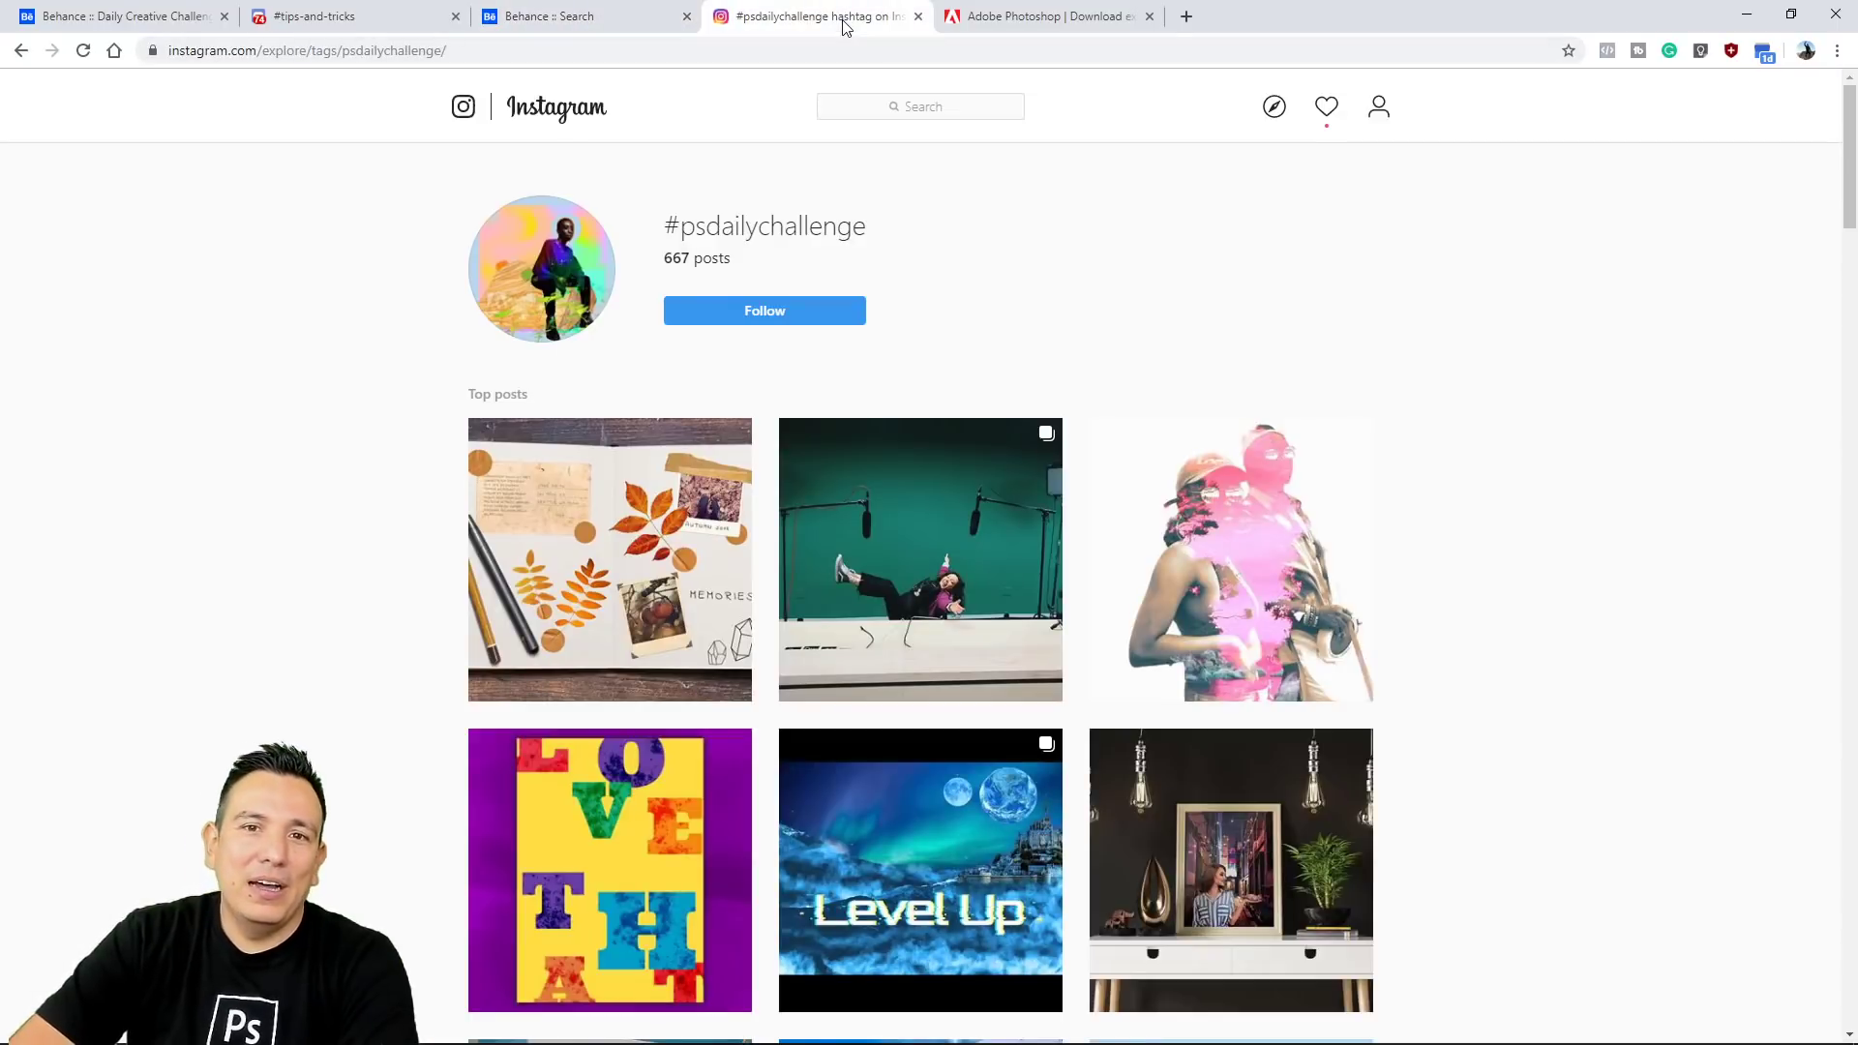
pyautogui.click(992, 24)
pyautogui.click(90, 23)
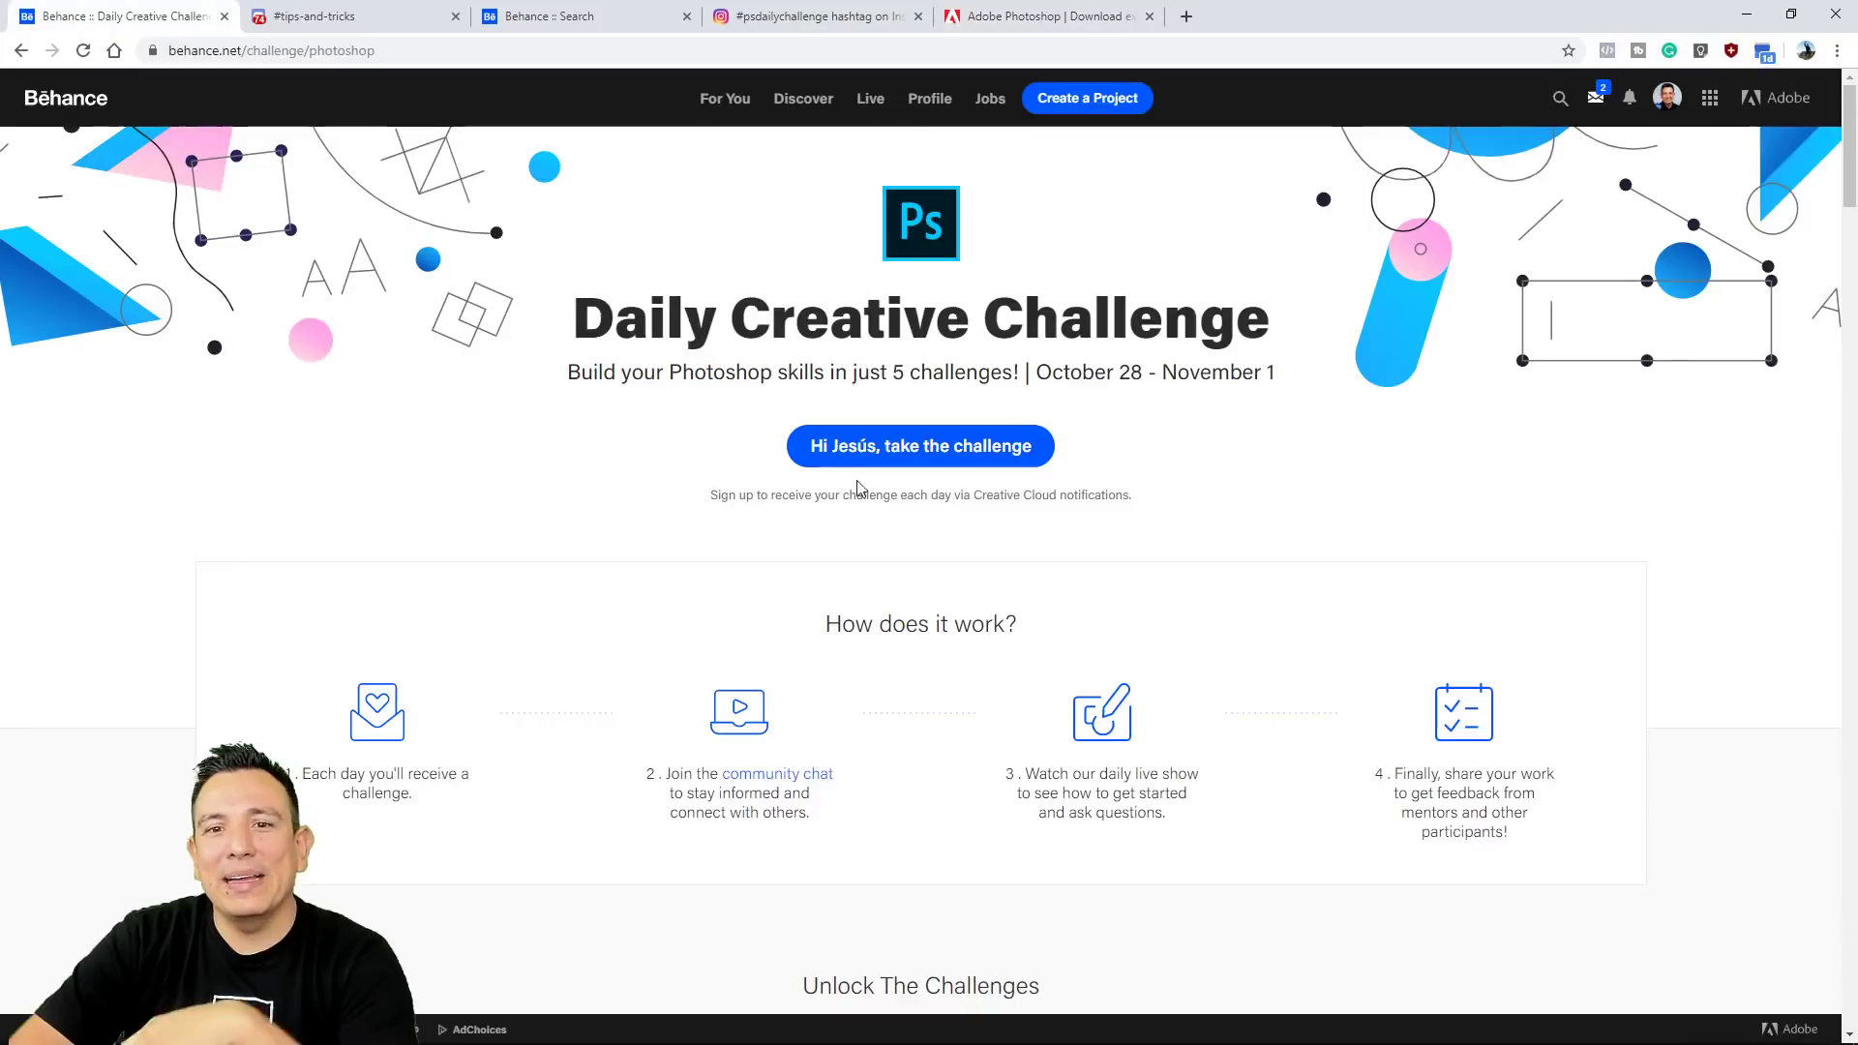